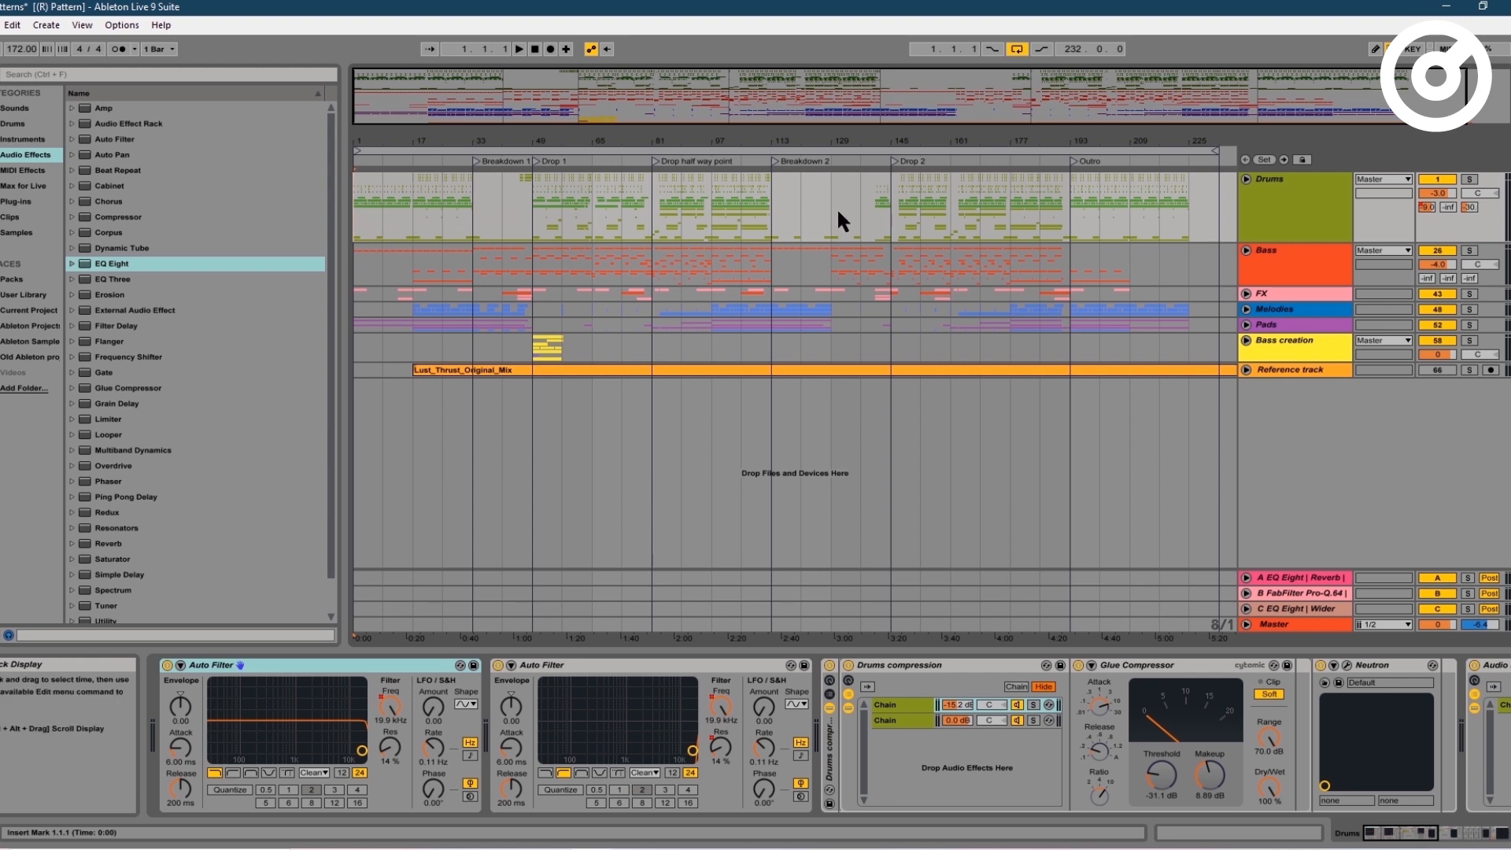
- Highlight the intro, Breakdown 1 and Drop 1 sections in turn across the Drums to Pads groups
key("space")
left_click_drag(362, 181, 476, 320)
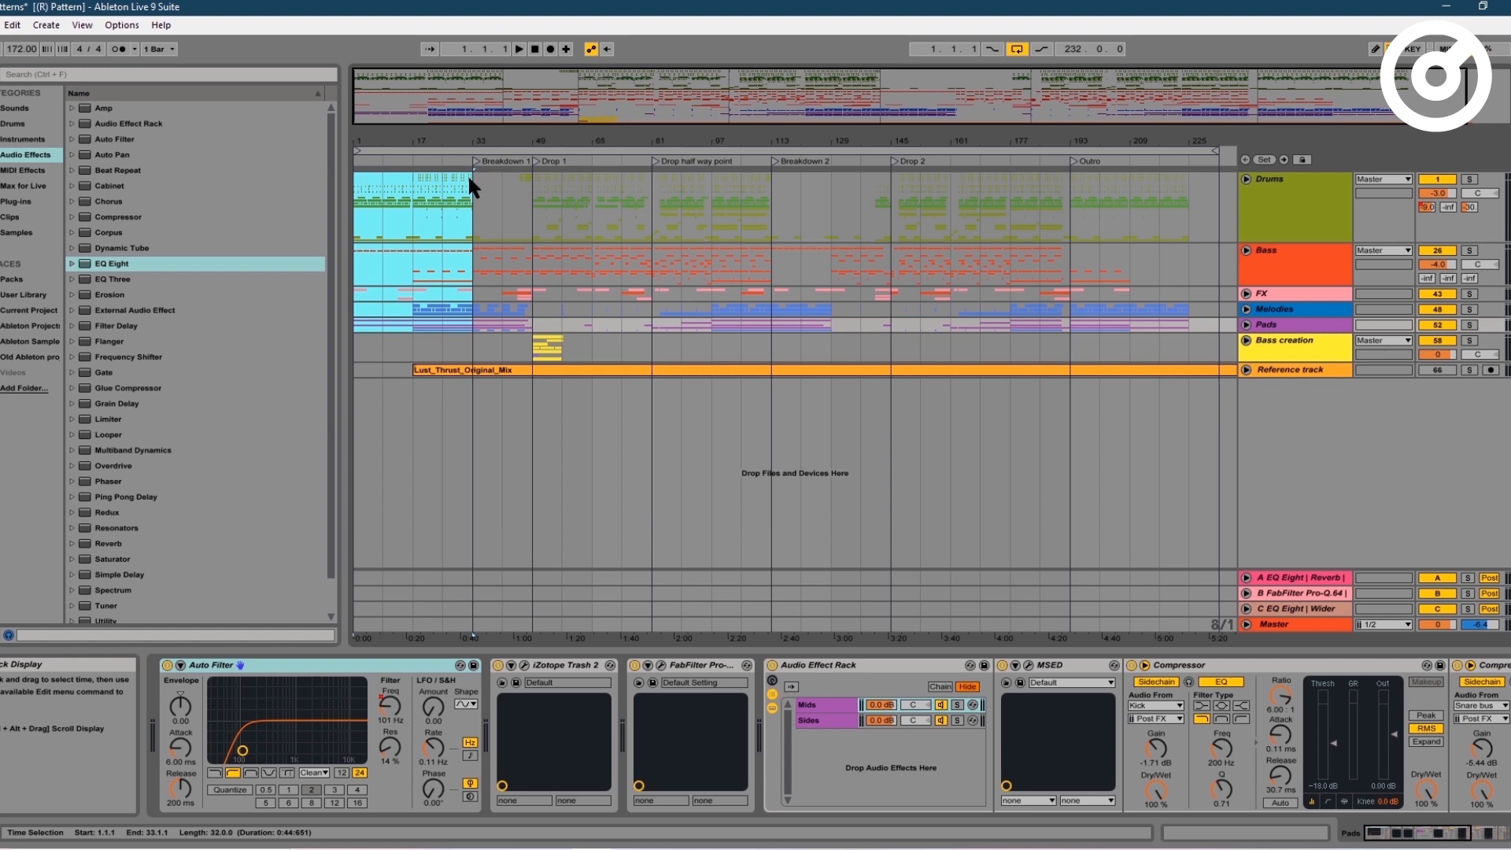
left_click_drag(474, 186, 526, 318)
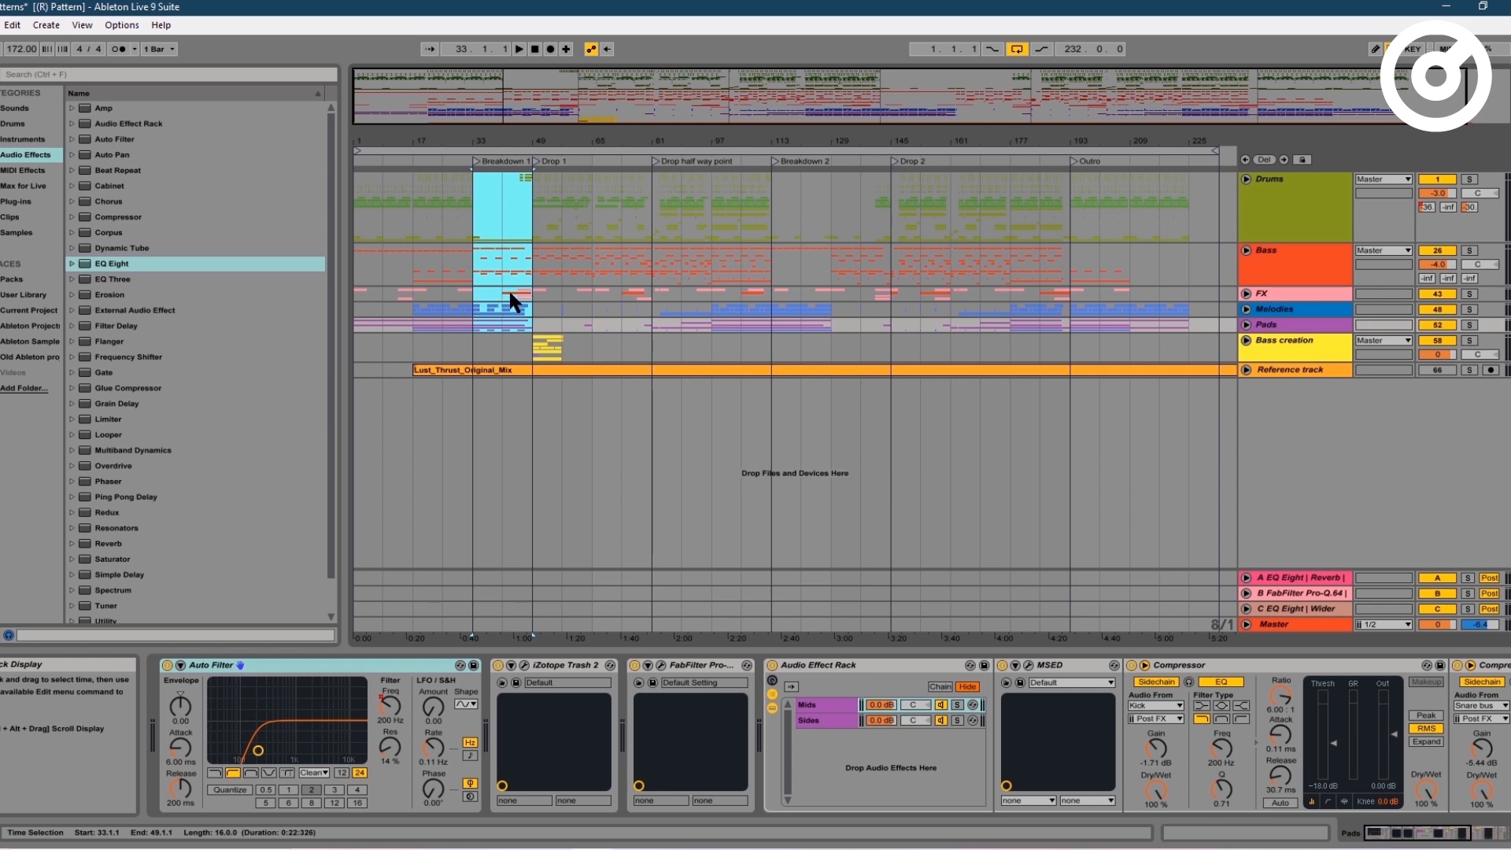
left_click_drag(530, 214, 767, 323)
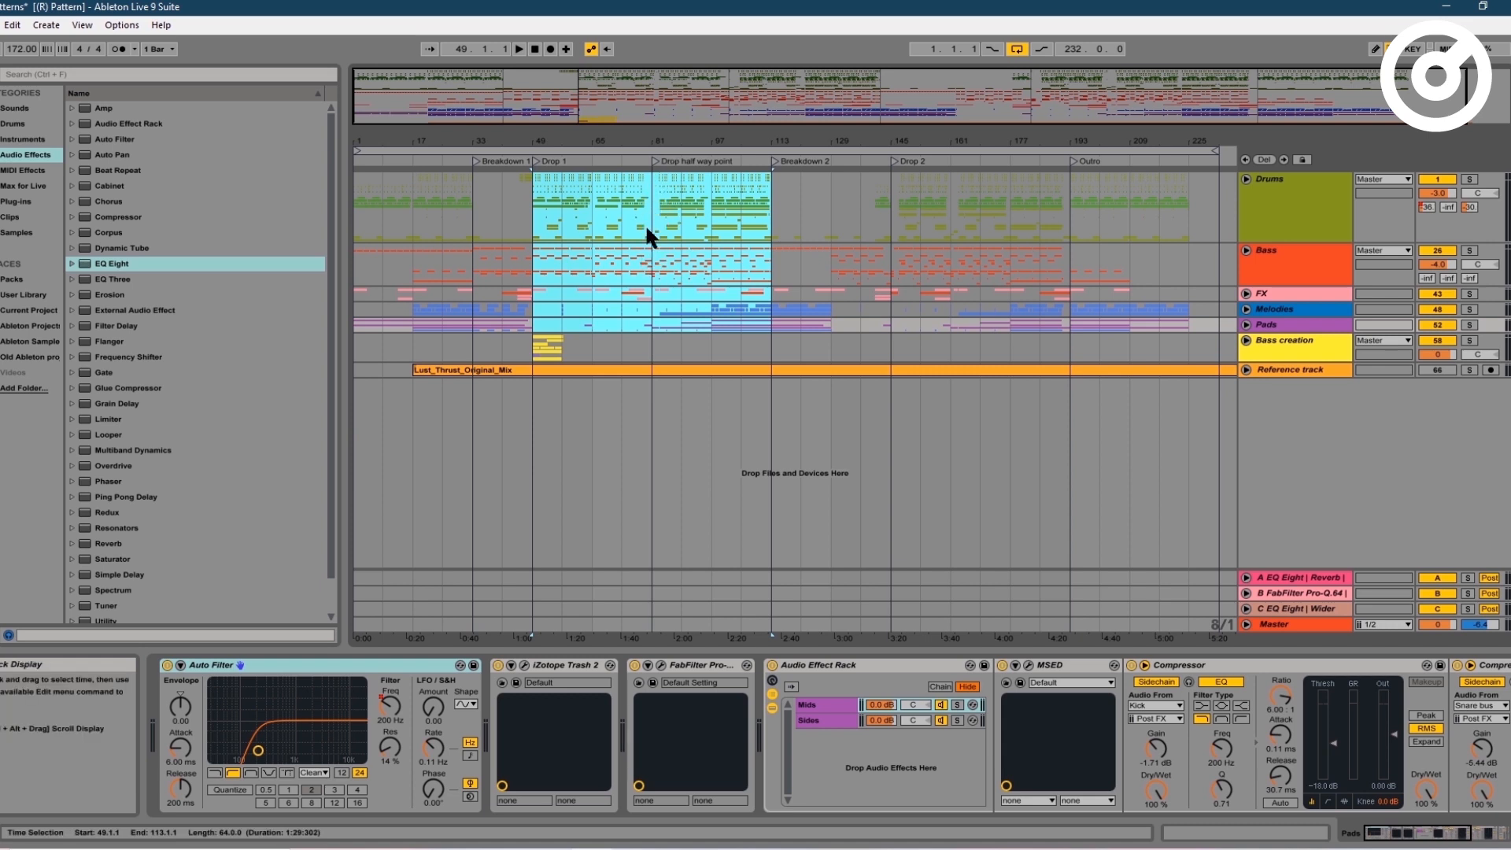
- Highlight both halves of Breakdown 2, Drop 2 and the outro in turn across the Drums to Pads groups, ending at bar 225
left_click(779, 236)
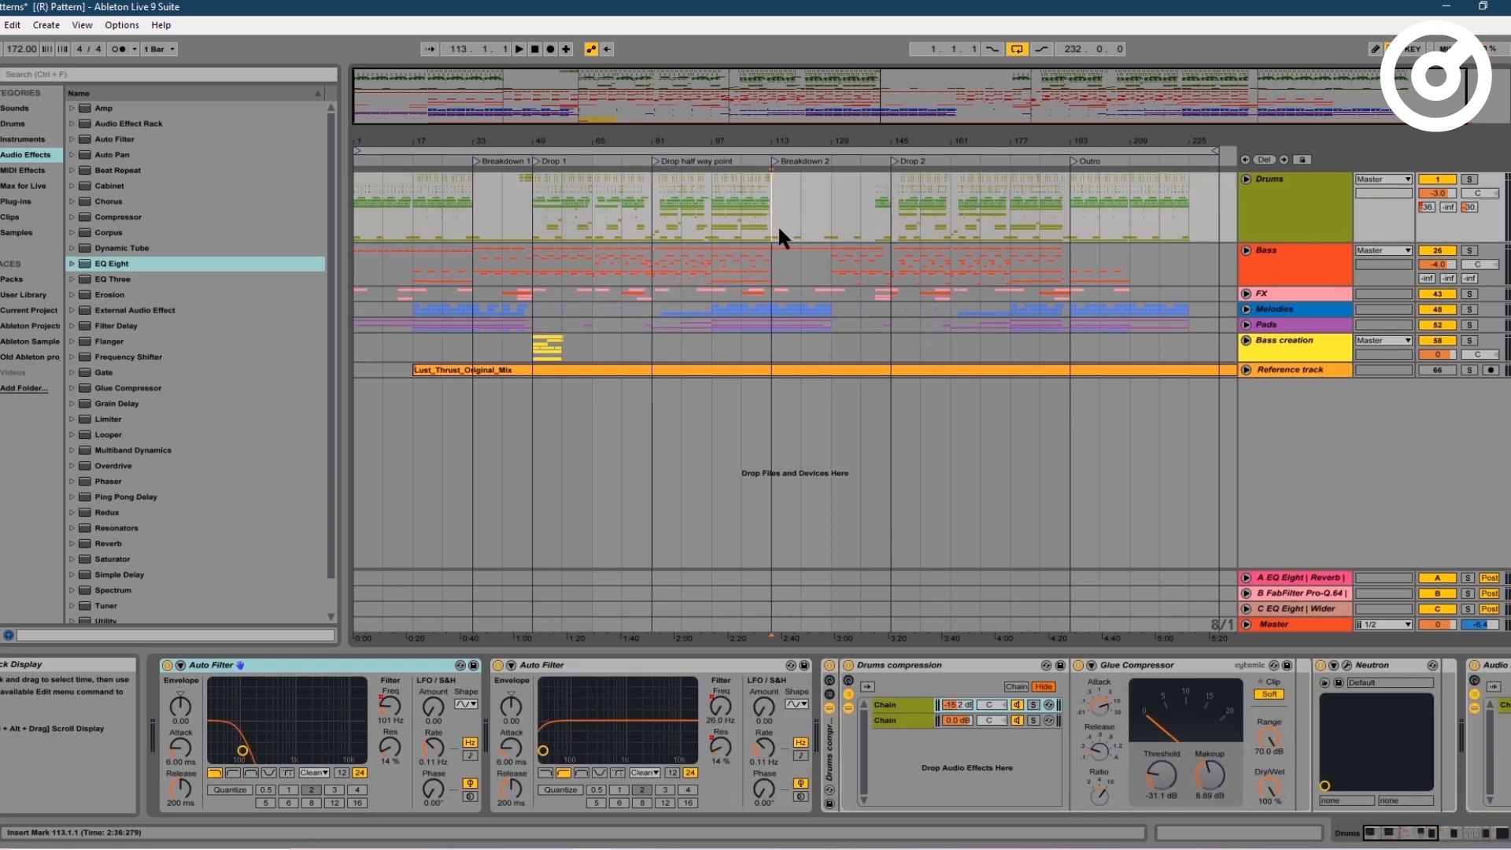
left_click_drag(777, 229, 833, 275)
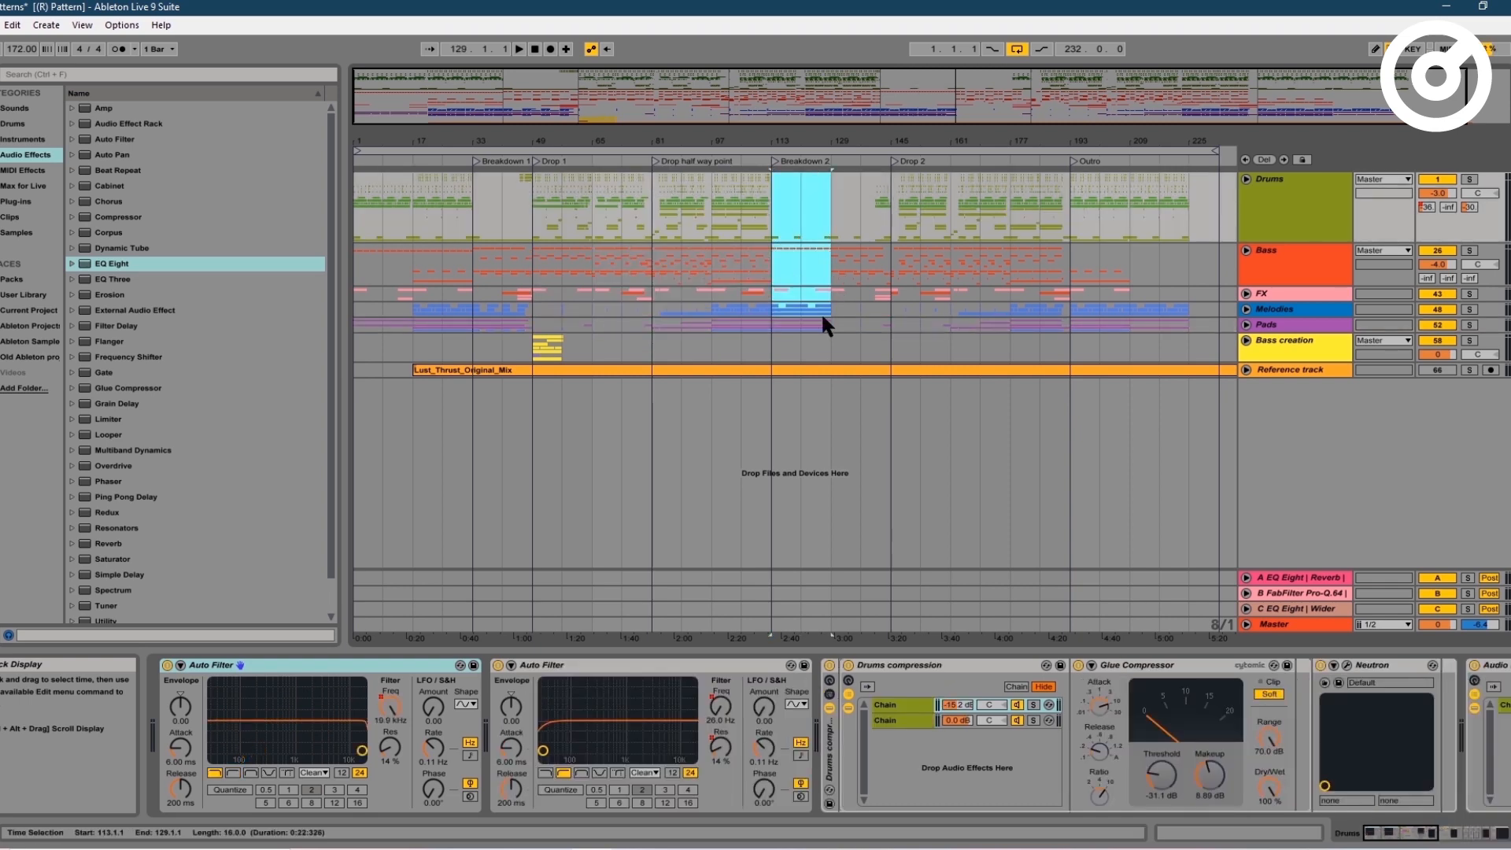
left_click_drag(823, 329, 821, 324)
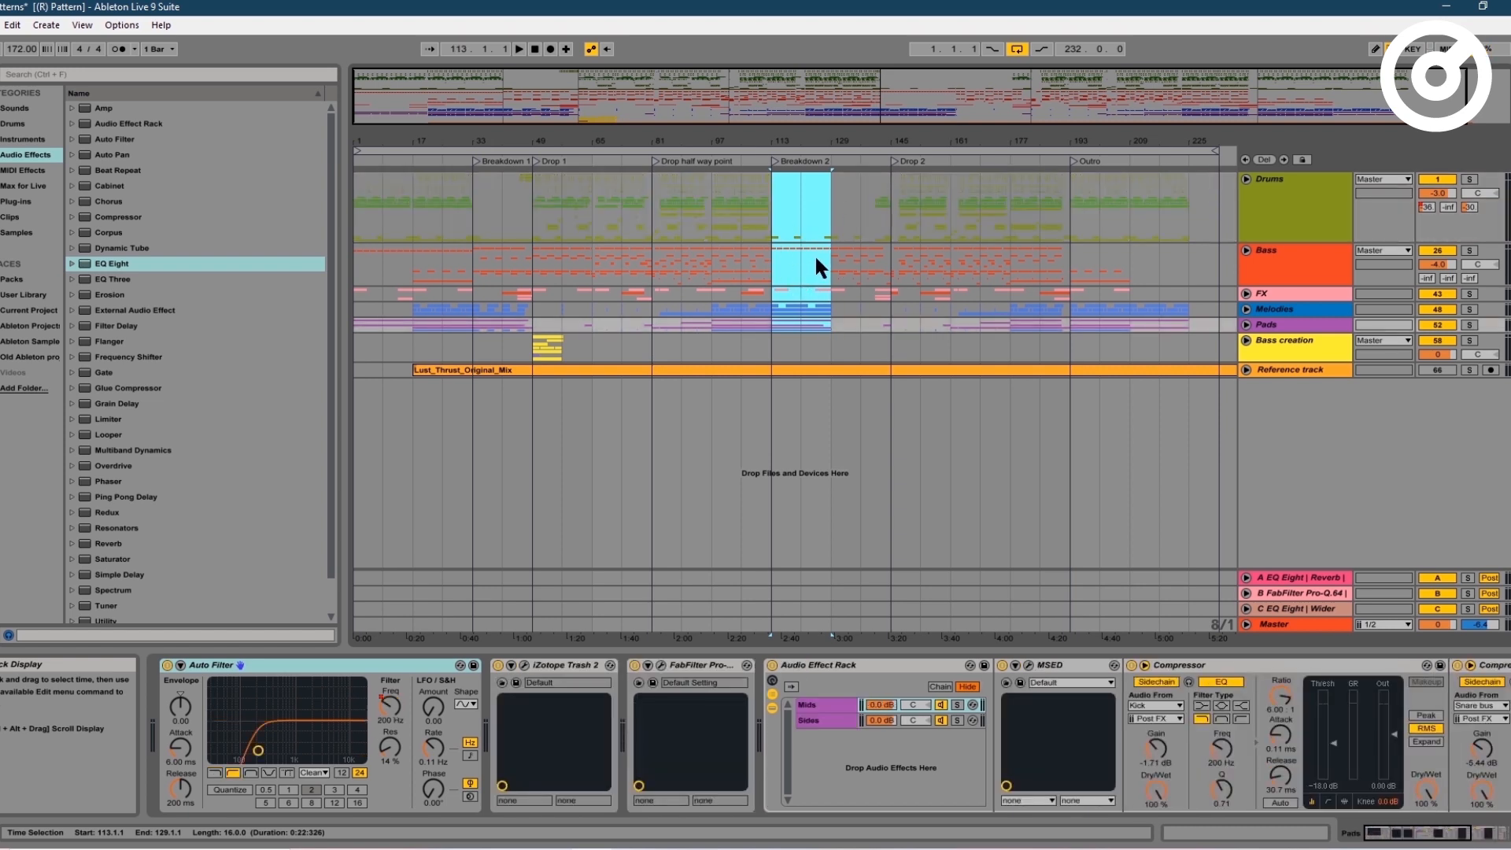
left_click_drag(831, 214, 885, 328)
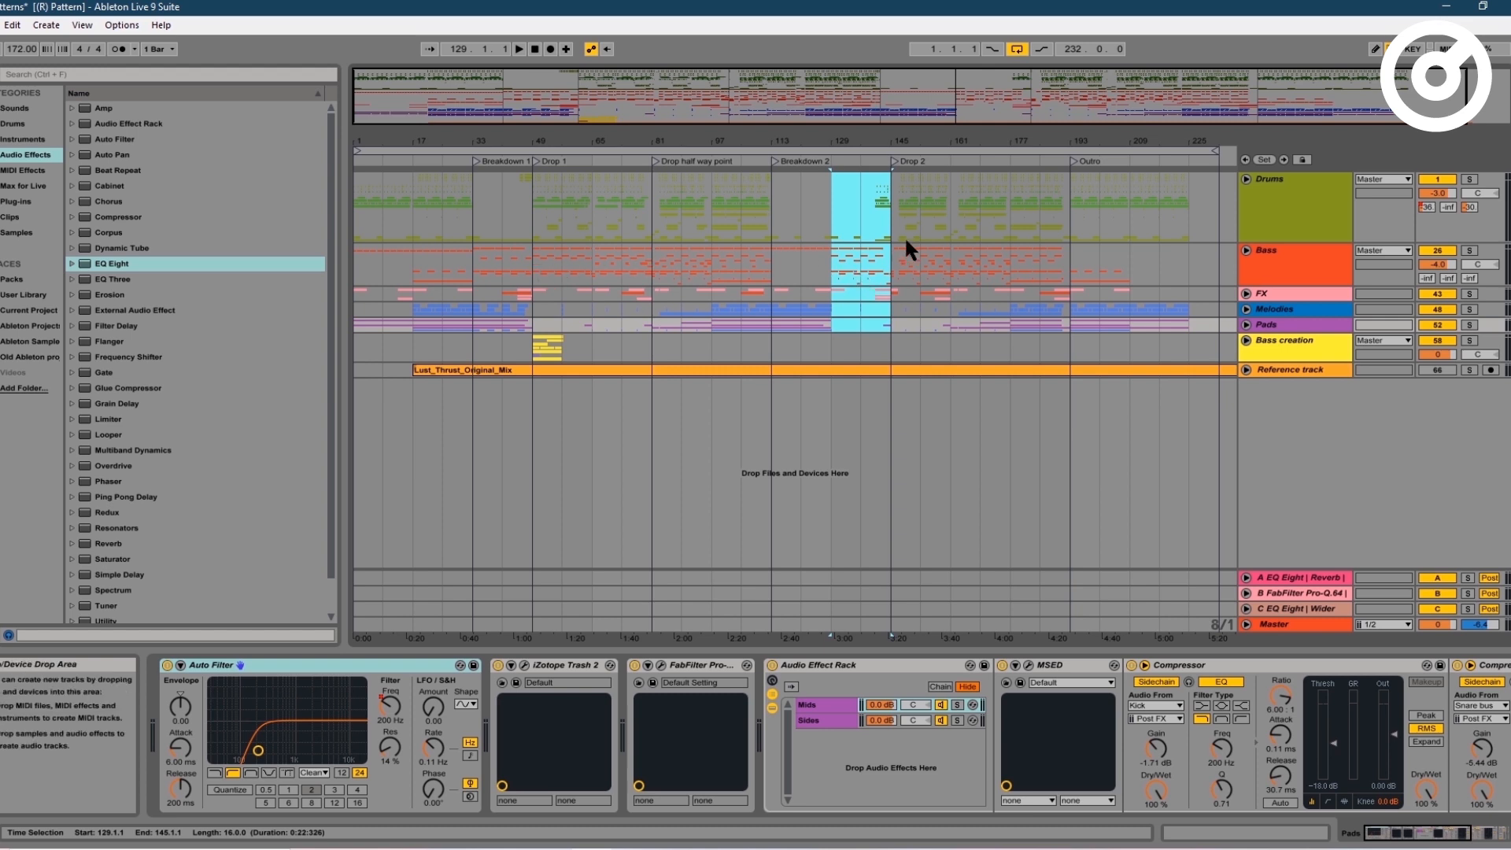
left_click_drag(896, 224, 1062, 324)
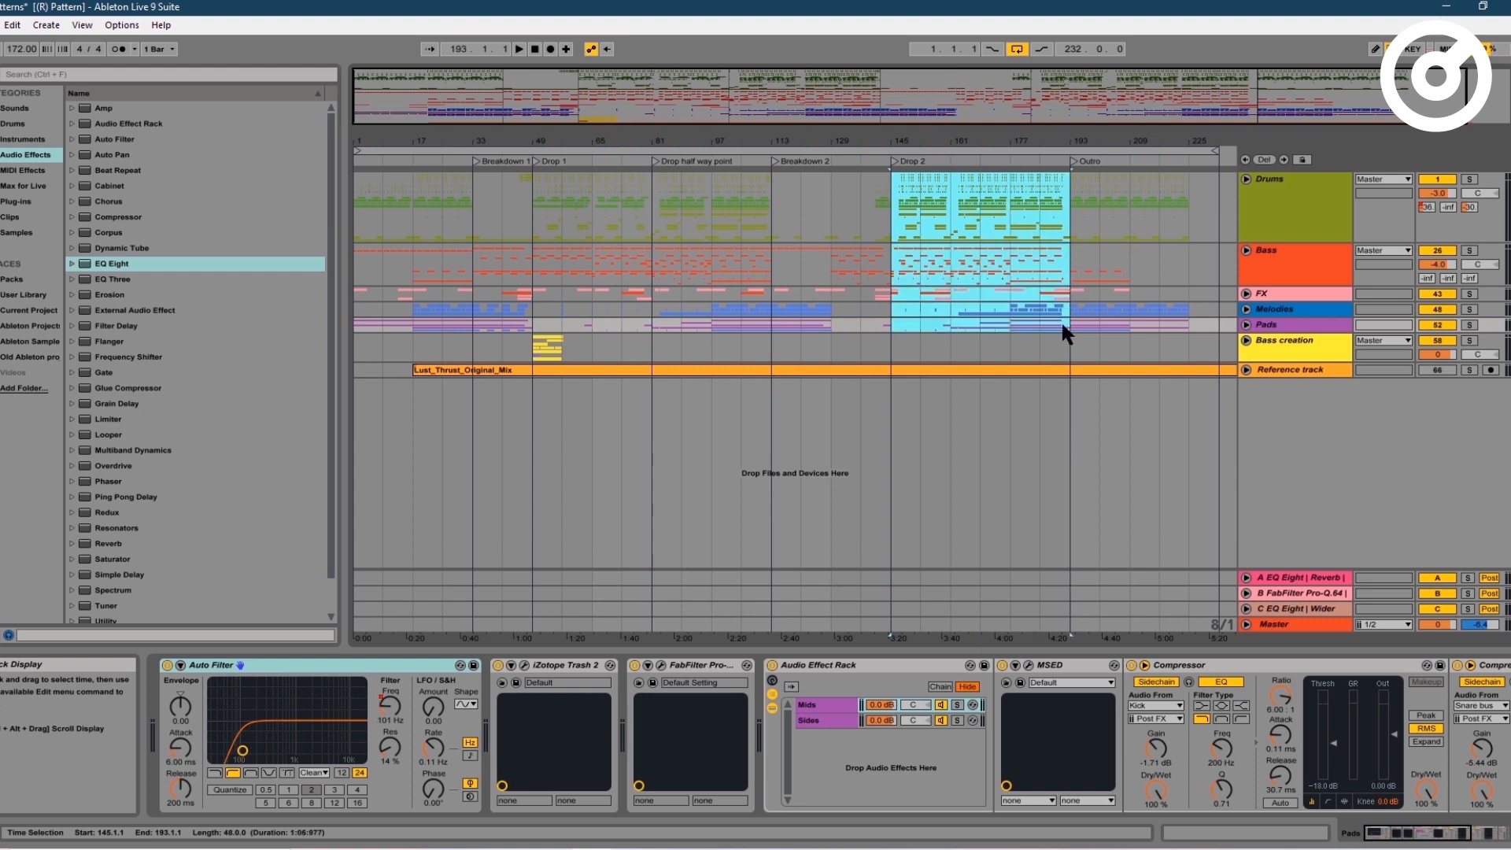
left_click_drag(1079, 214, 1187, 337)
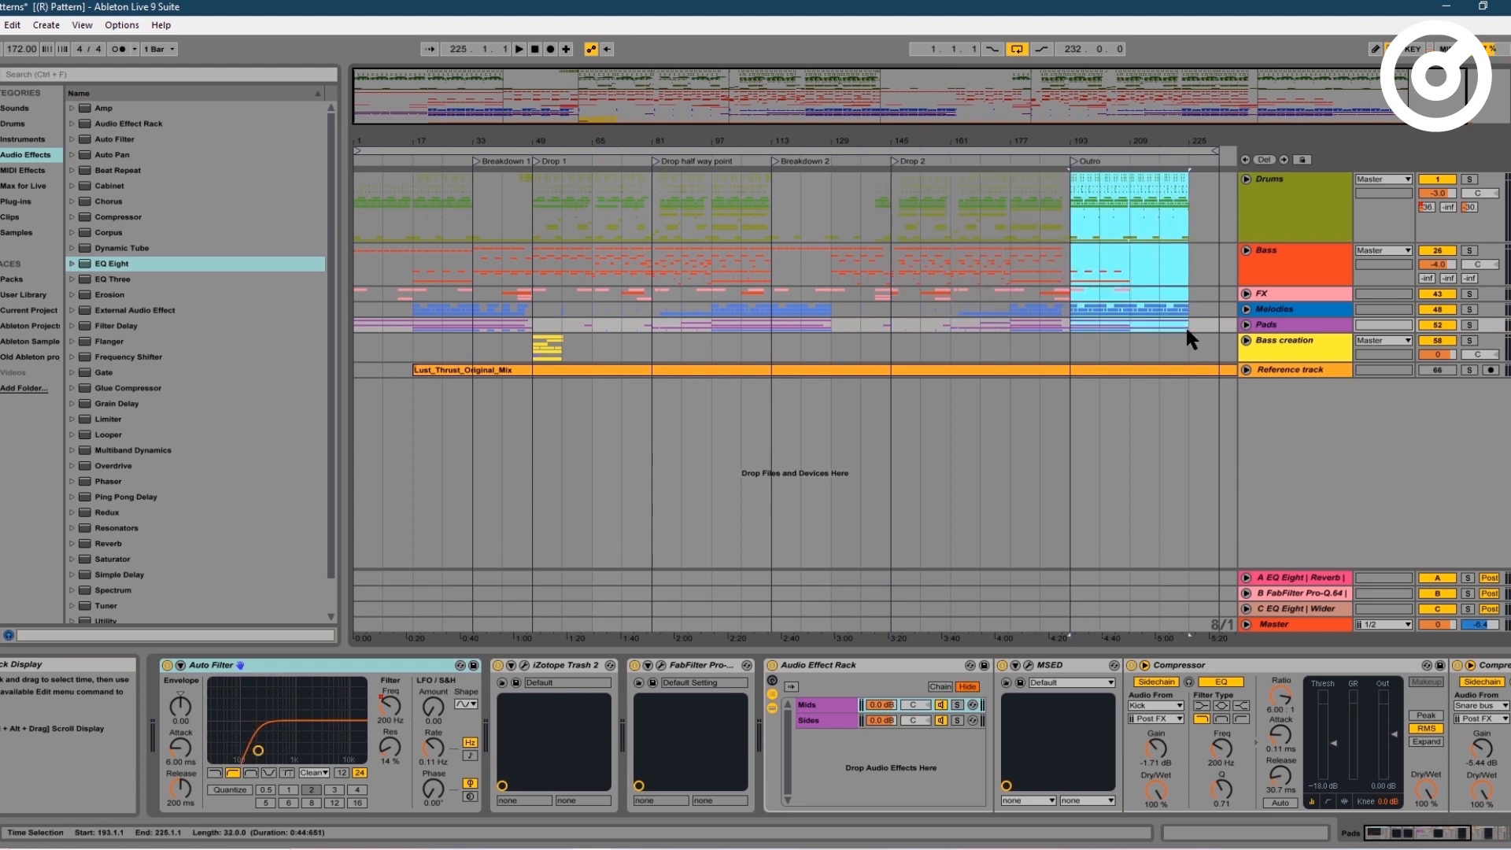
key("space")
left_click(1191, 208)
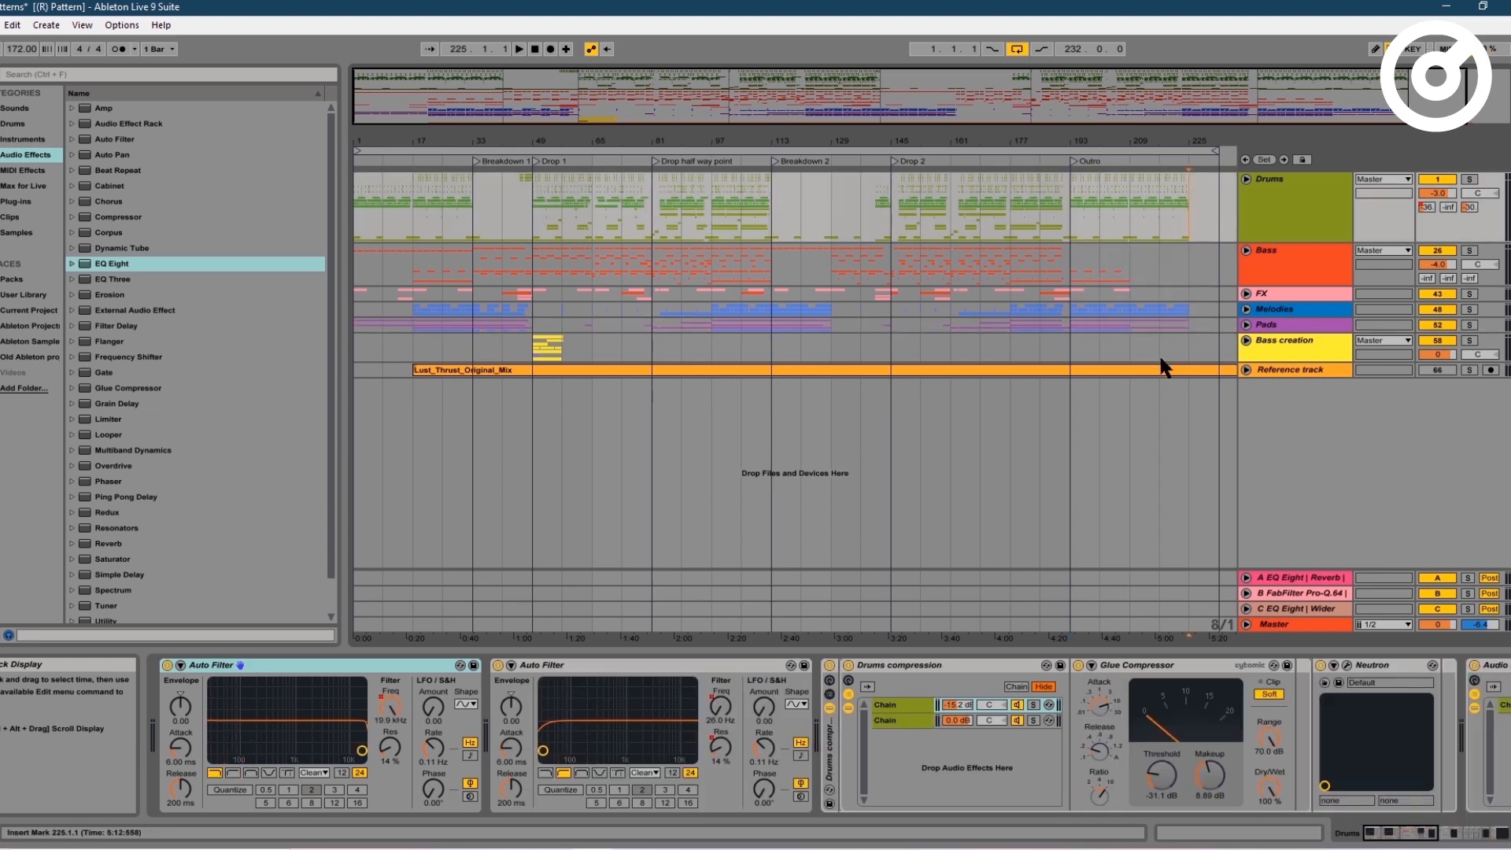
- Review the device chains of the Master, Drums, Pads, Bass creation and Reference track tracks
left_click(1185, 619)
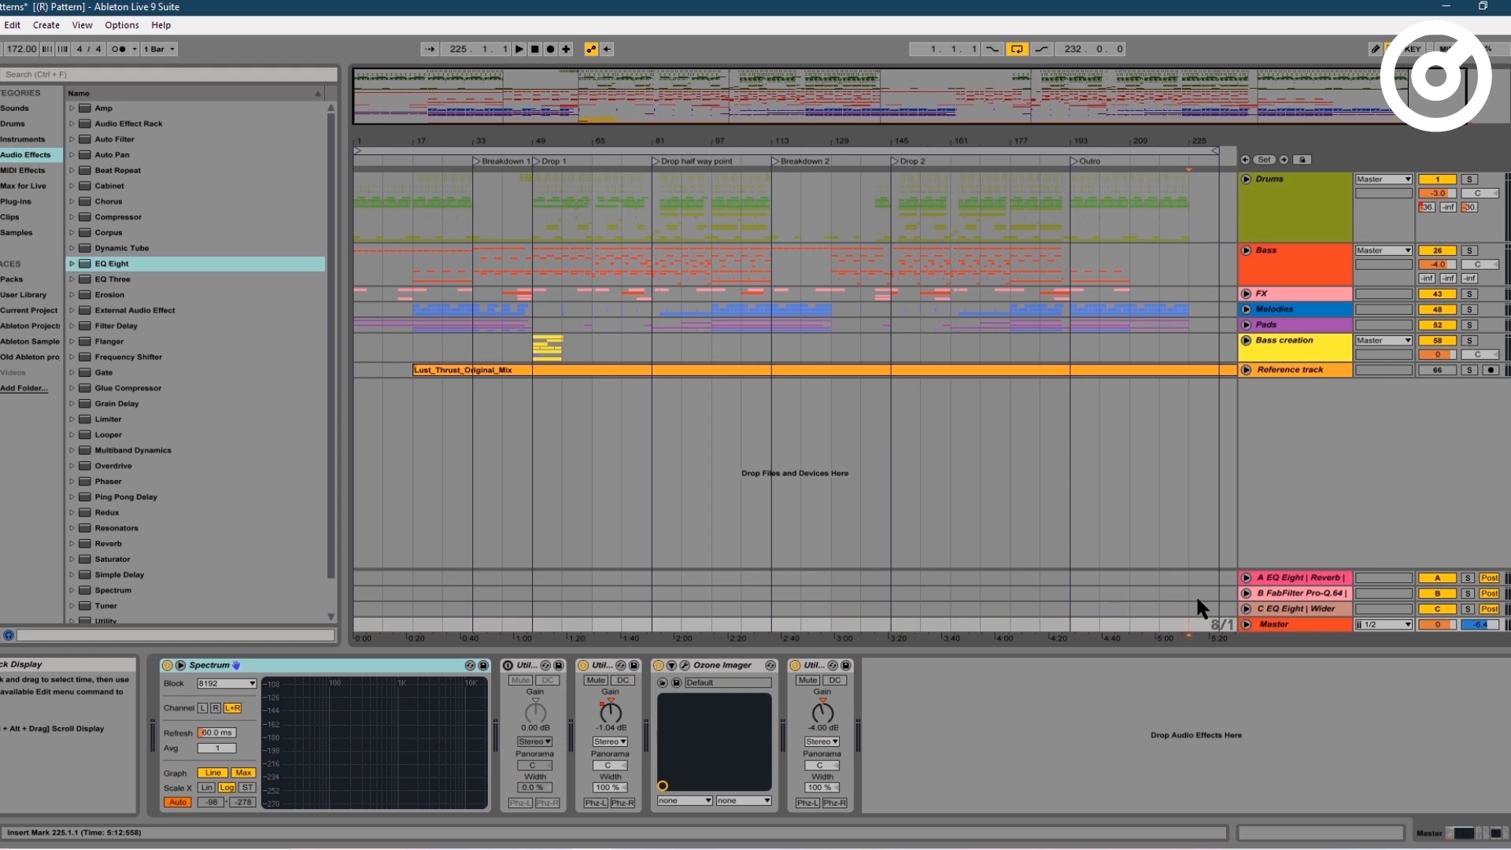
left_click(1268, 209)
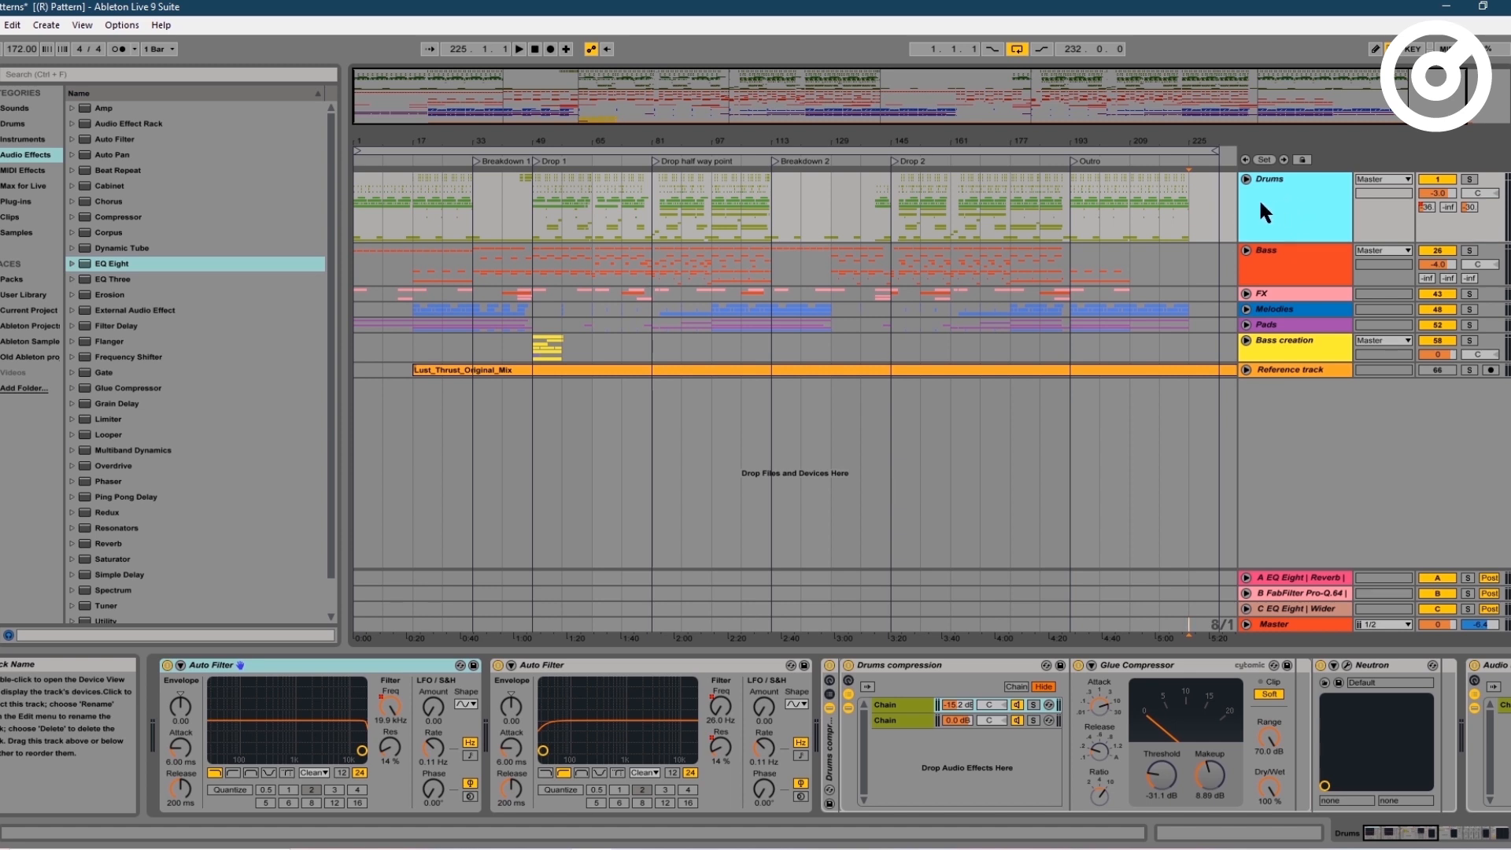
left_click(1300, 325)
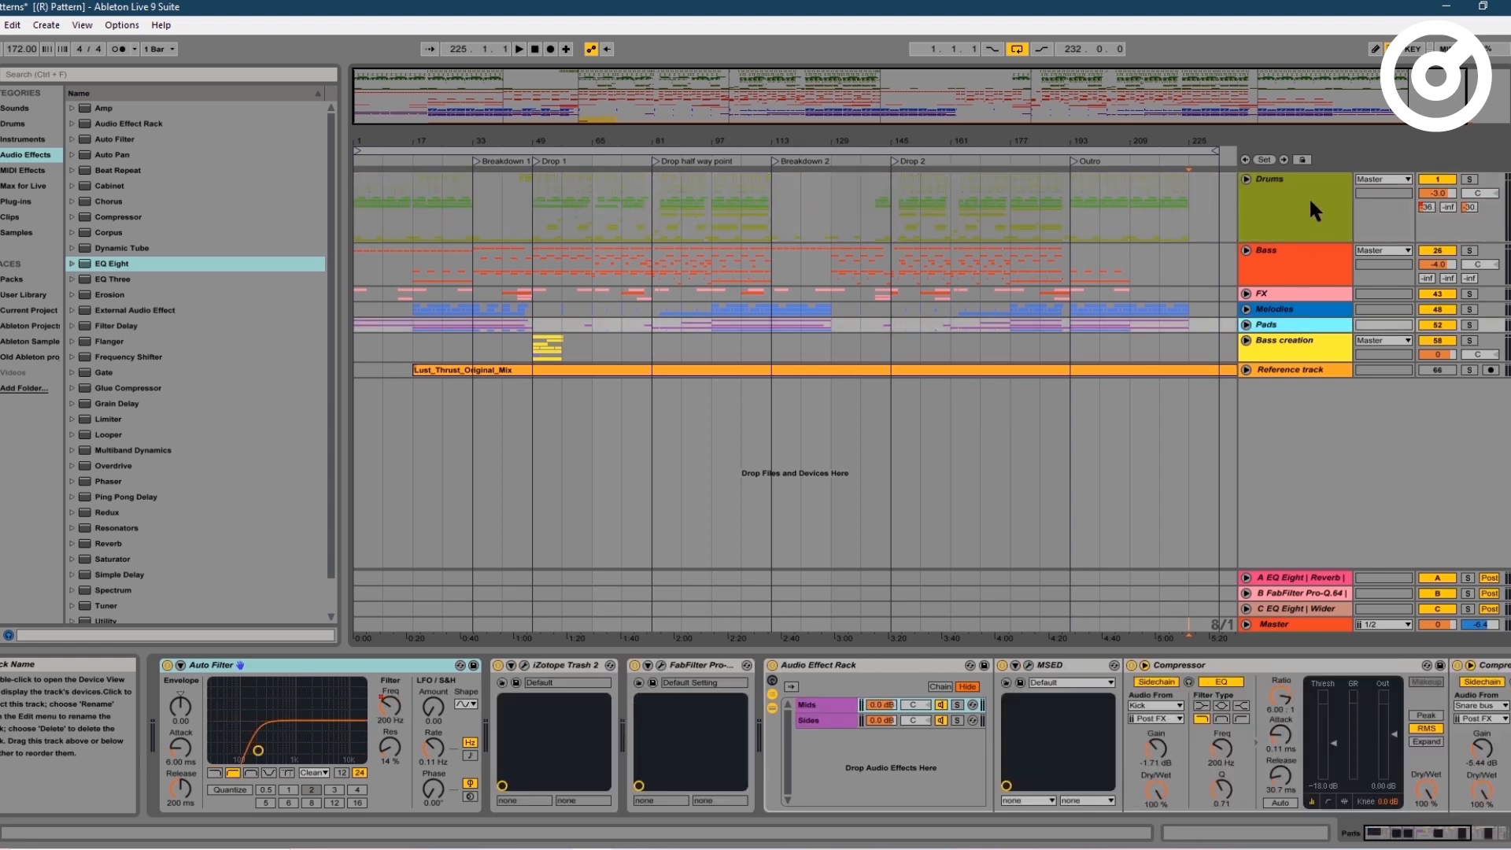
left_click(1289, 347)
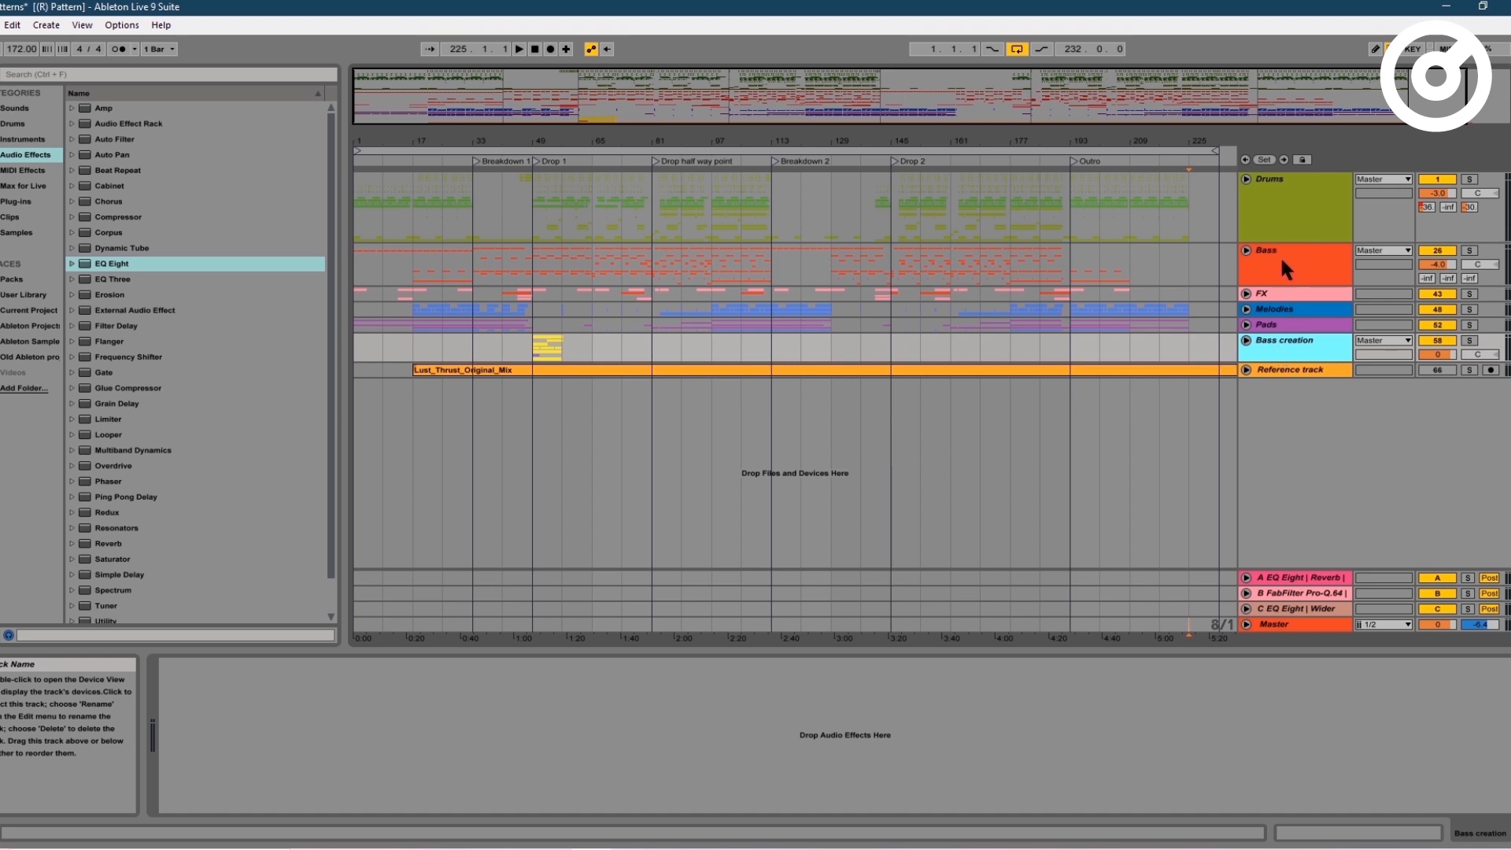
left_click(1284, 370)
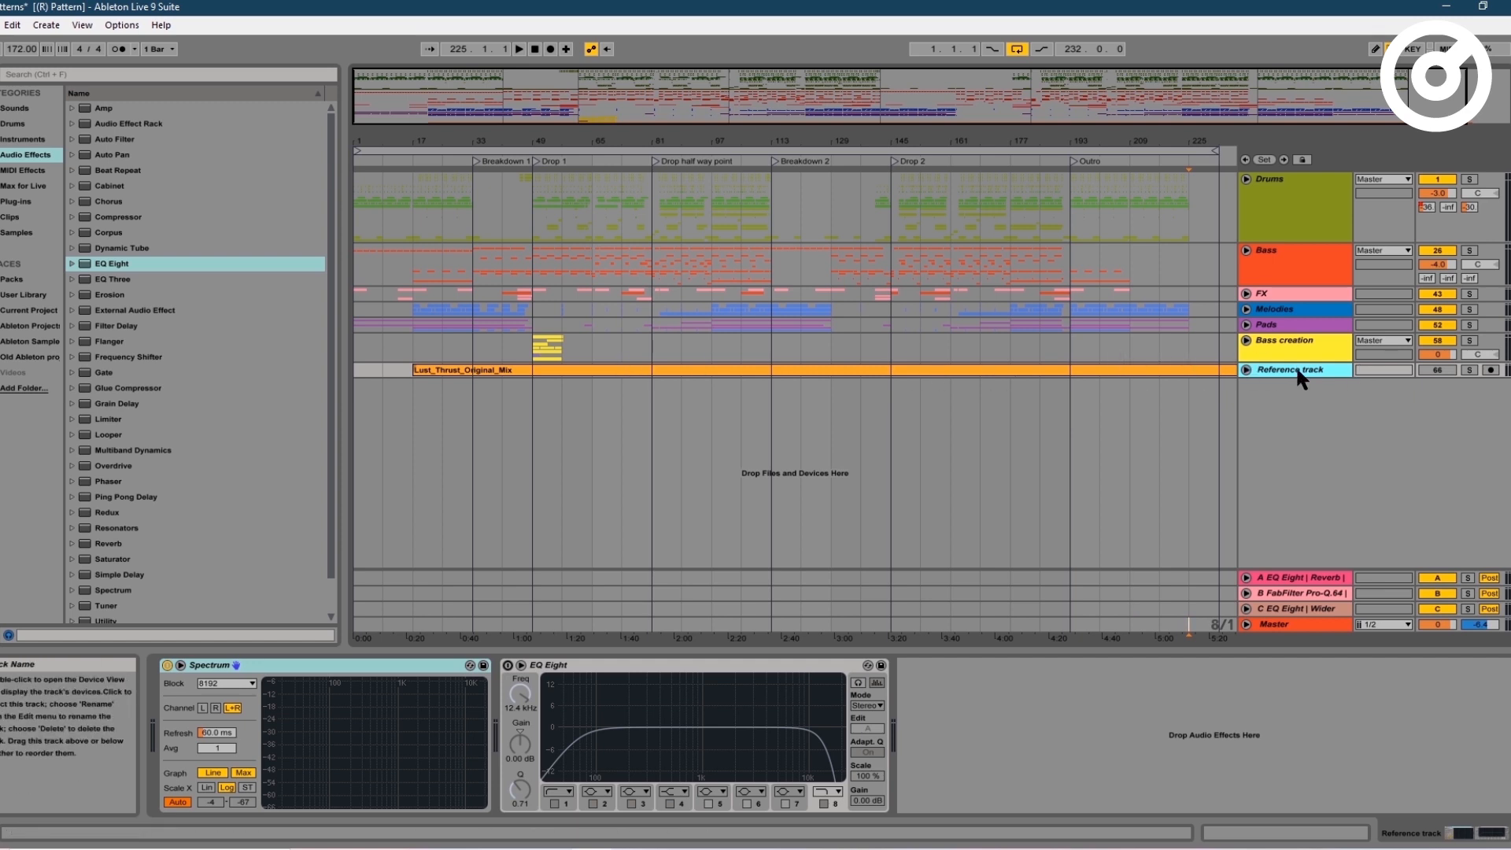
left_click(1302, 211)
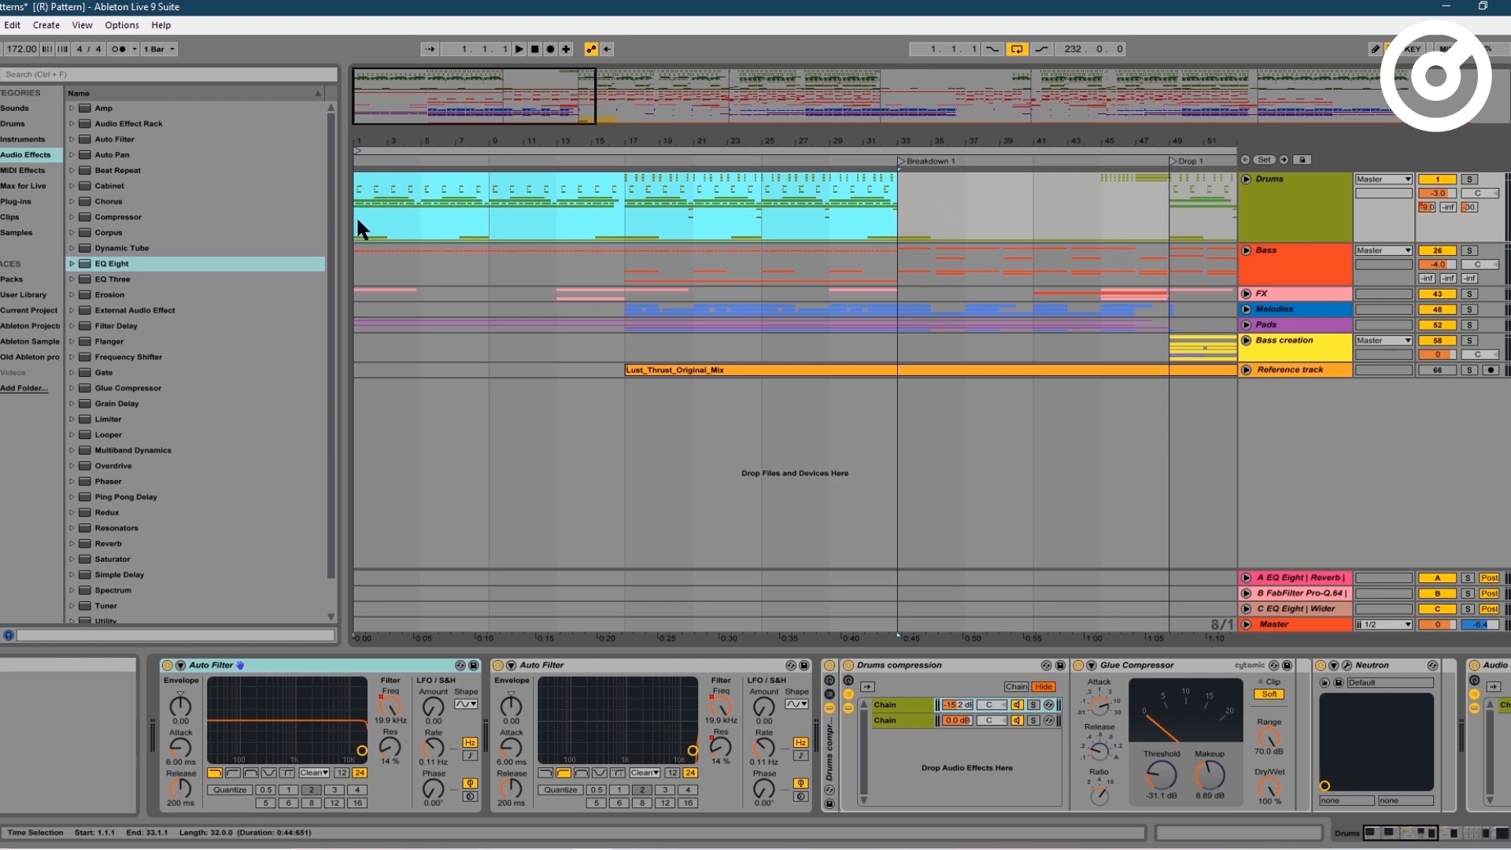
- Select the Drums group's intro from bar 1 to 33 and compare its Auto Filter settings at bars 17 and 1
left_click_drag(357, 217, 867, 224)
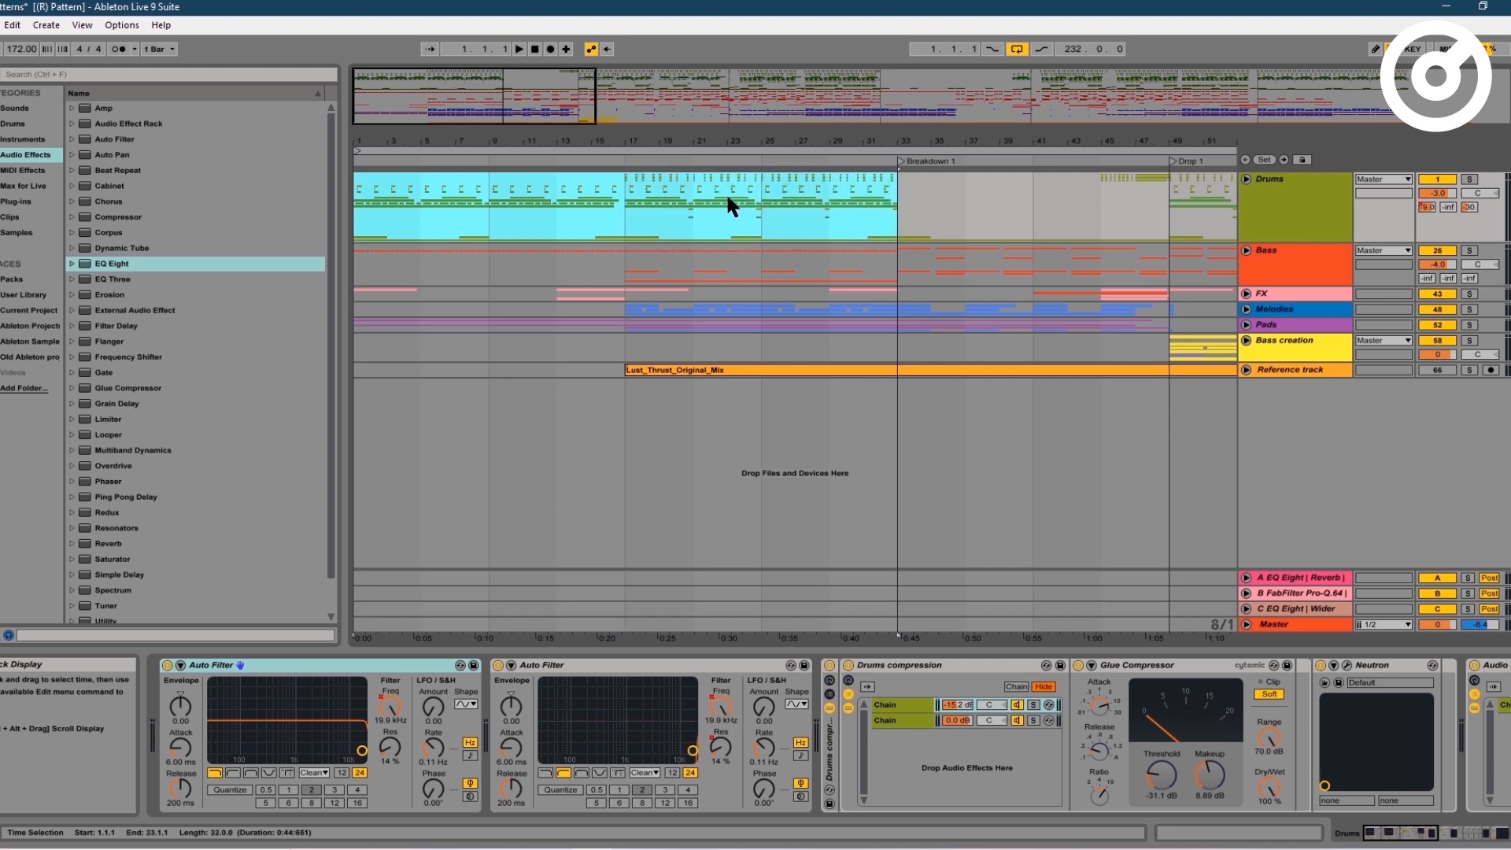
left_click(624, 182)
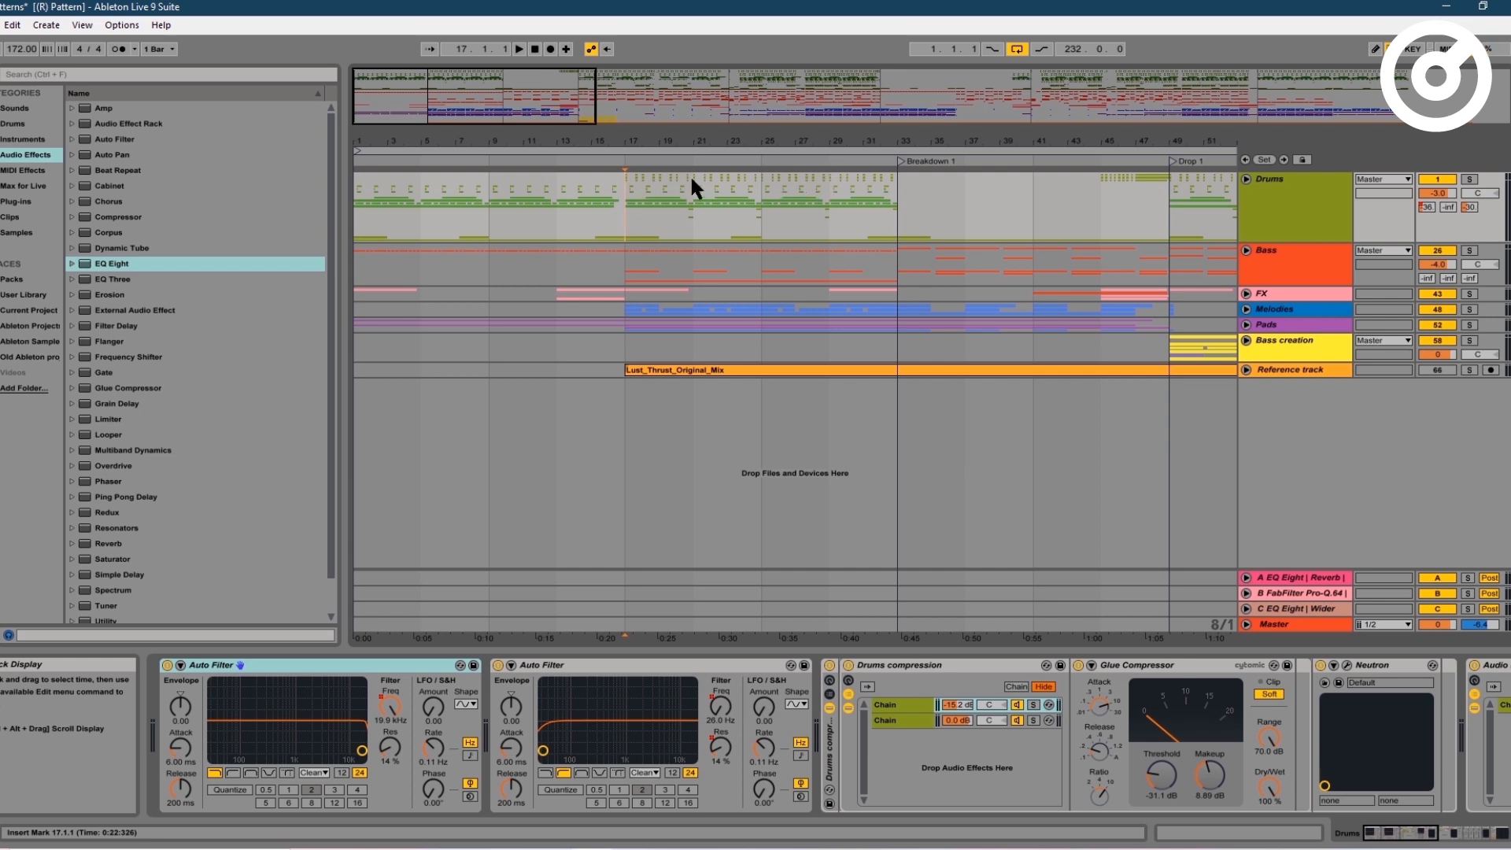
left_click(366, 192)
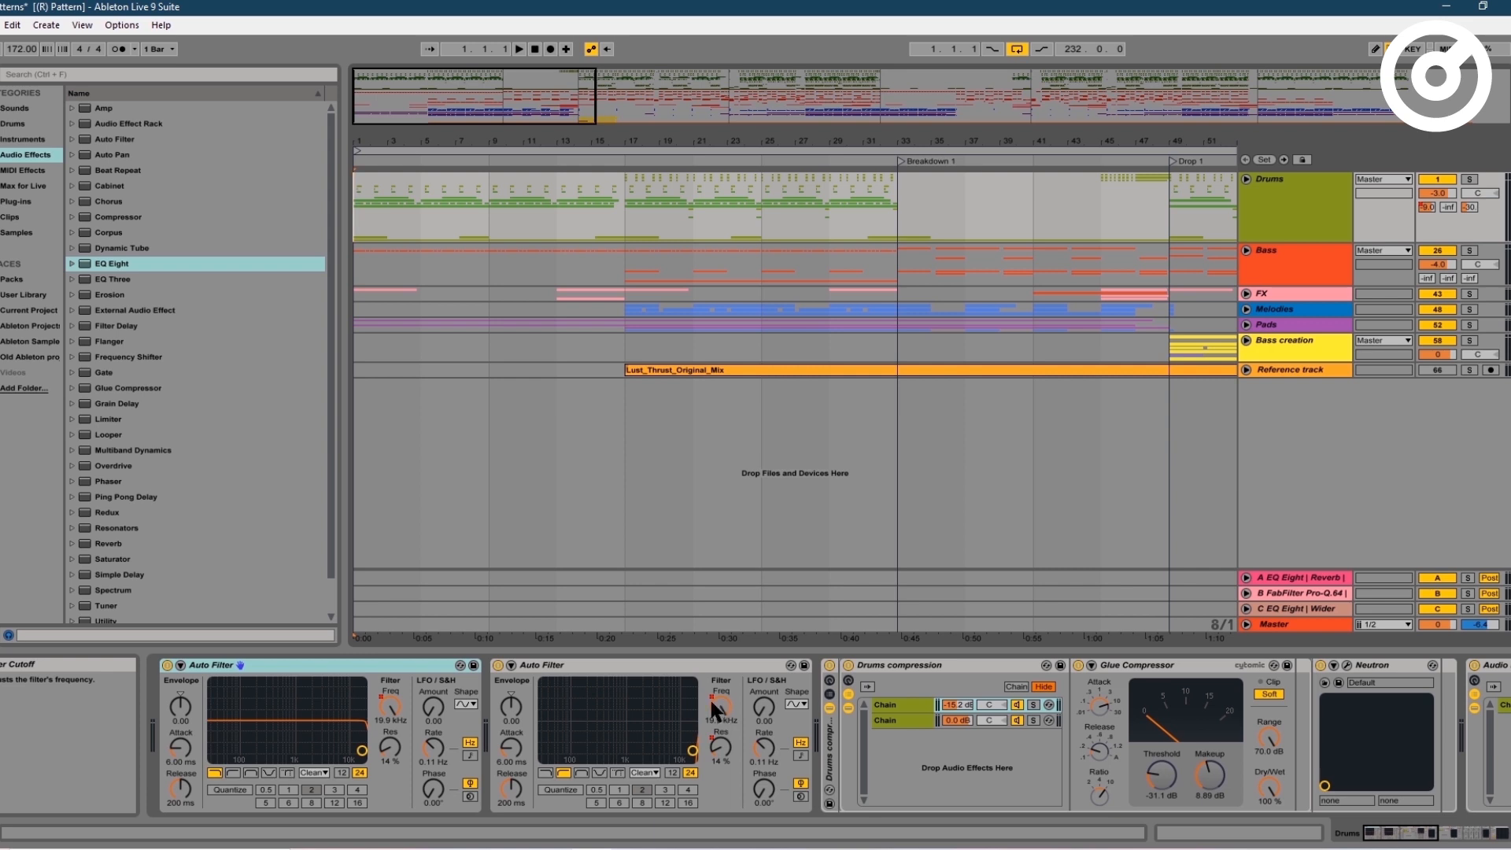
- Set the arrangement grid to 2 bars and check the Drums filter cutoff at points between bars 7 and 17
right_click(466, 212)
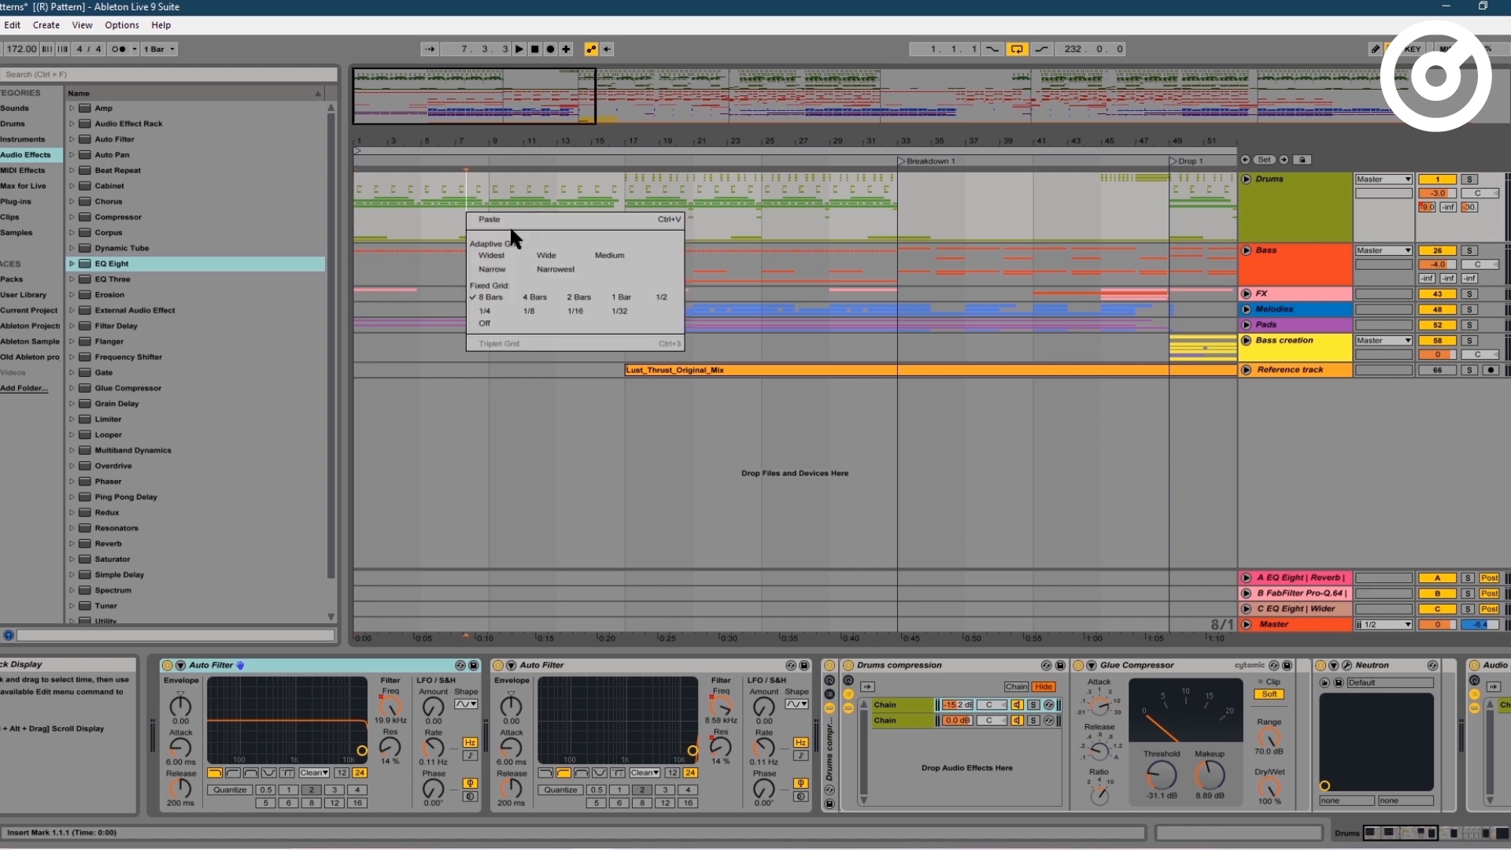
left_click(583, 294)
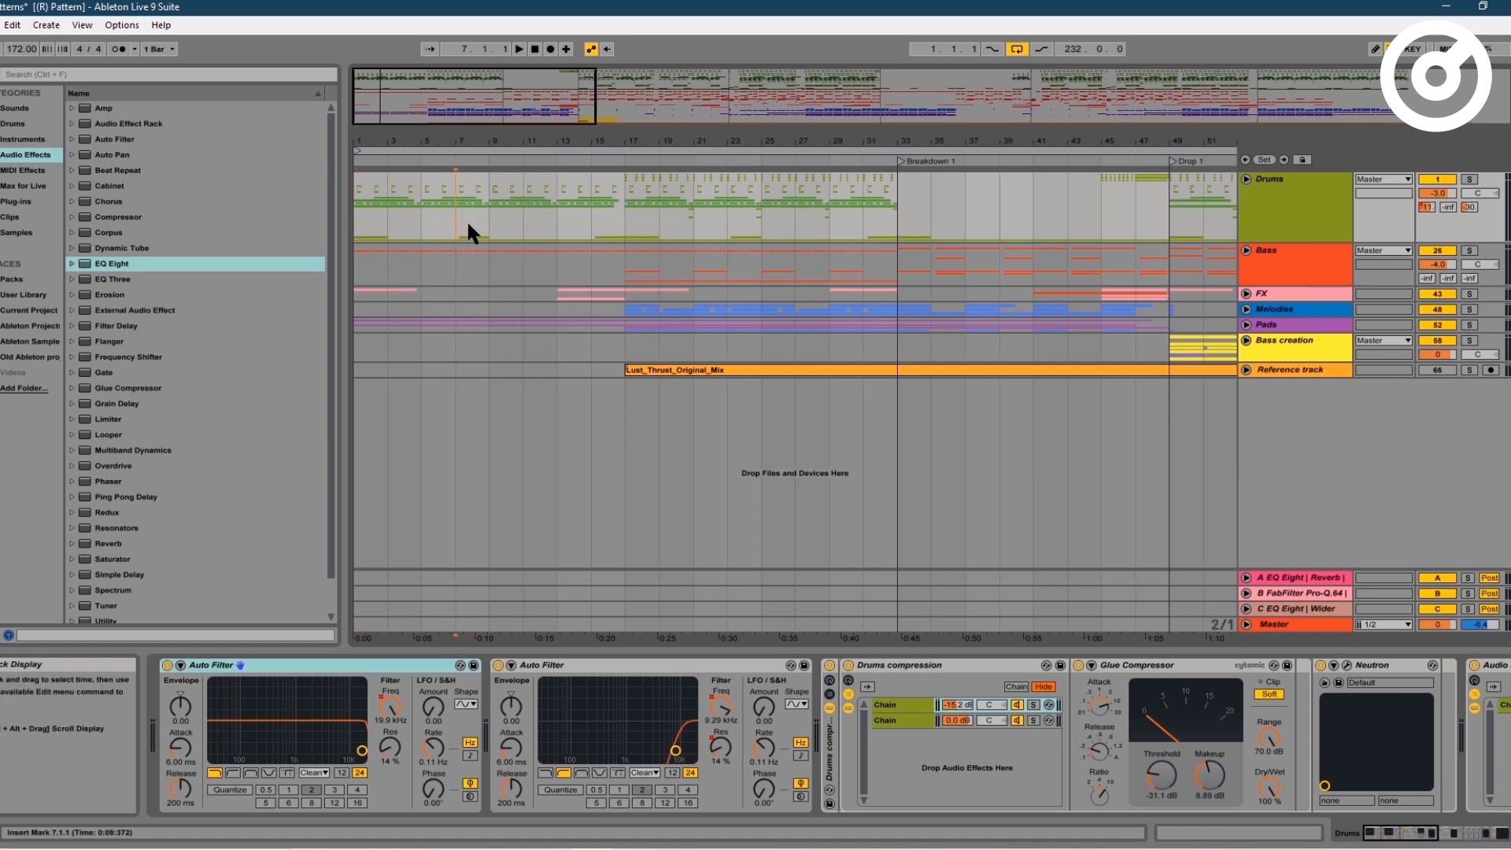
left_click(479, 220)
left_click(551, 219)
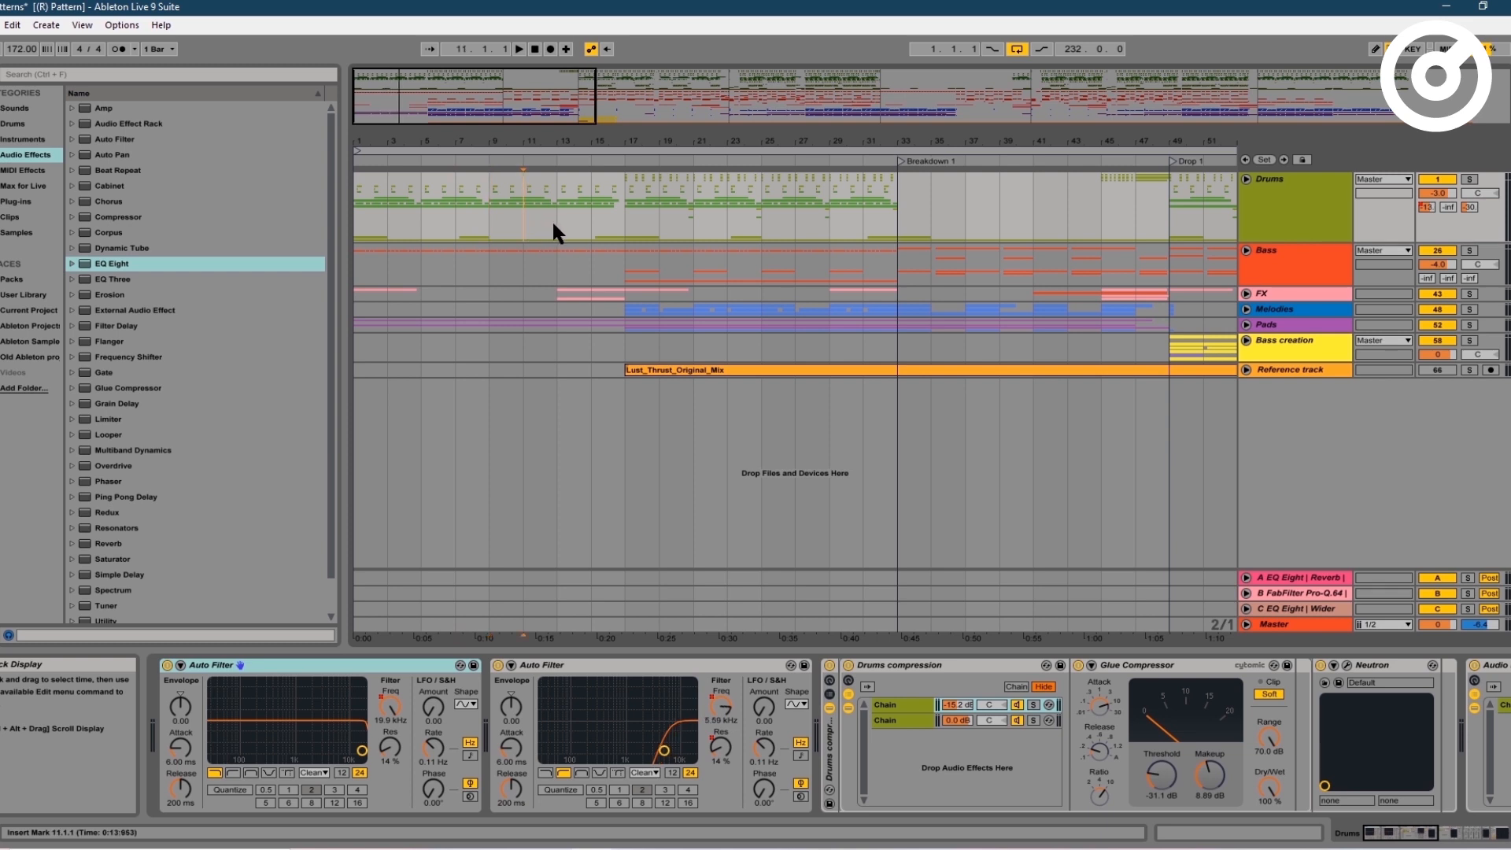
left_click(622, 225)
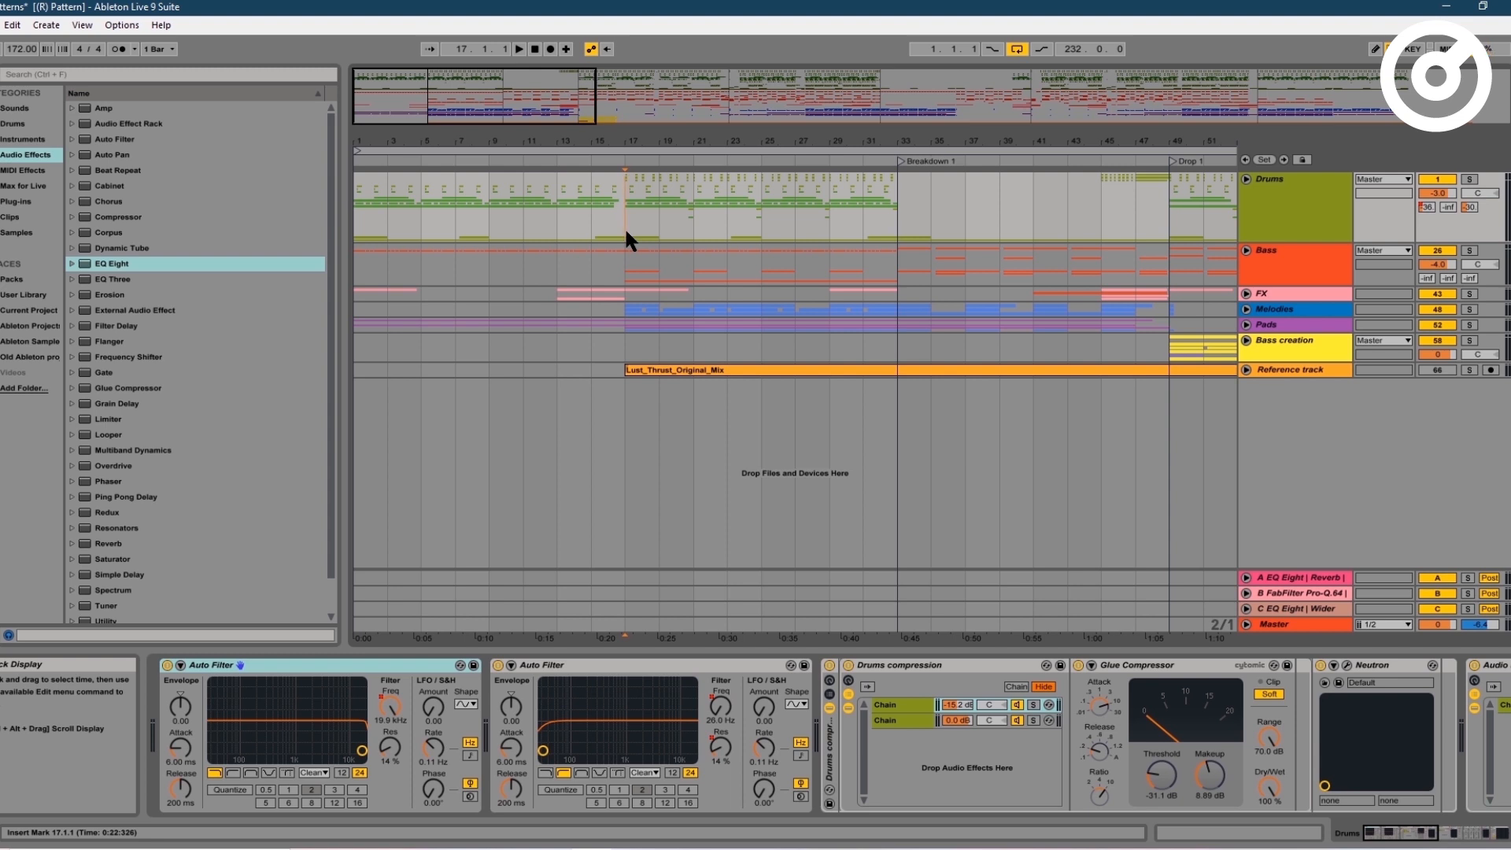
- Solo the Drums group, listen to the filter sweep from bar 9, and turn the solo off
left_click(1466, 180)
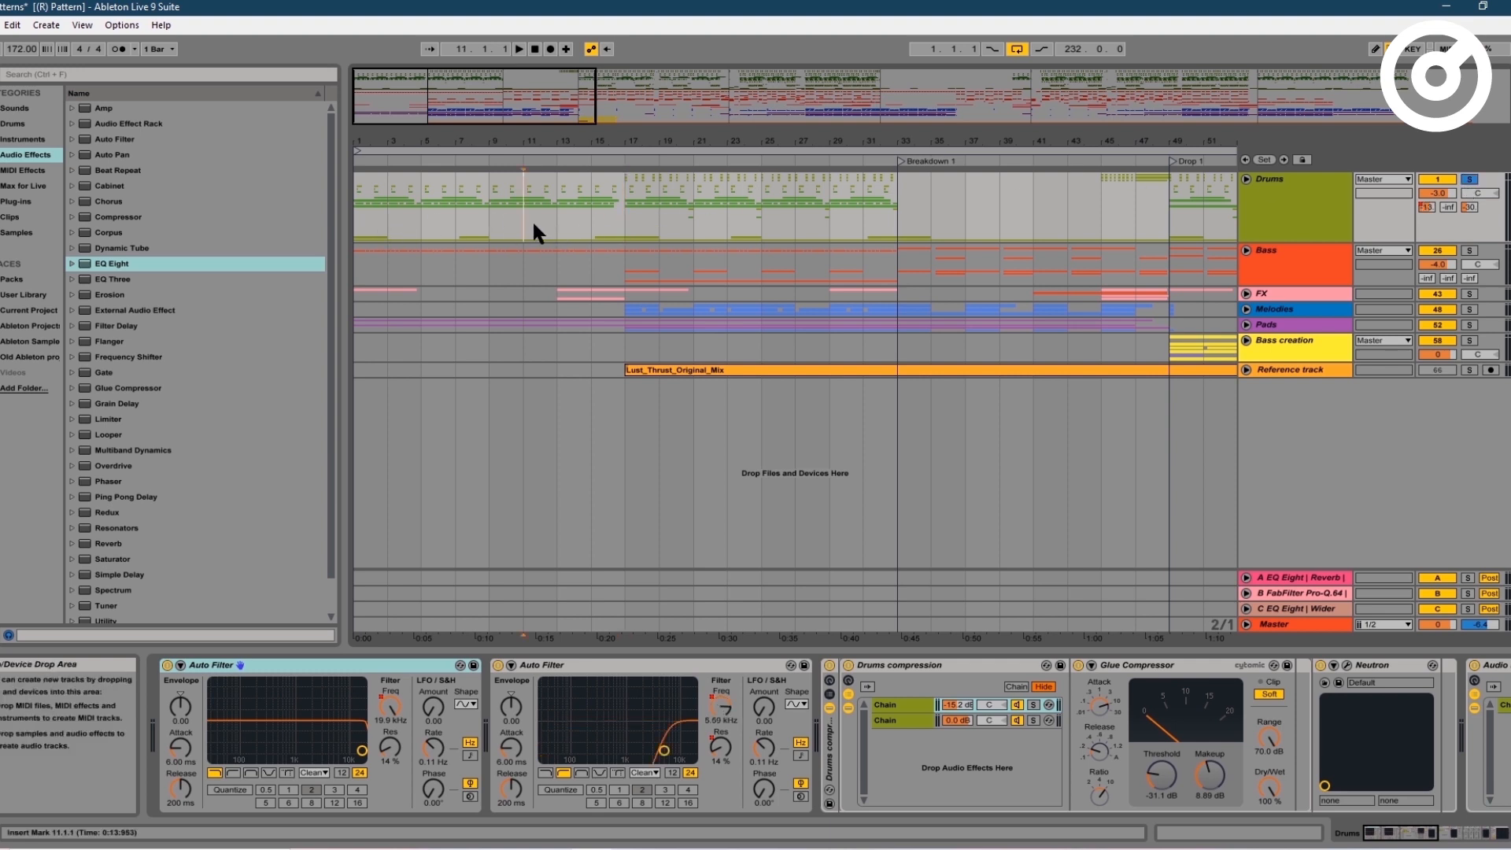
left_click(488, 225)
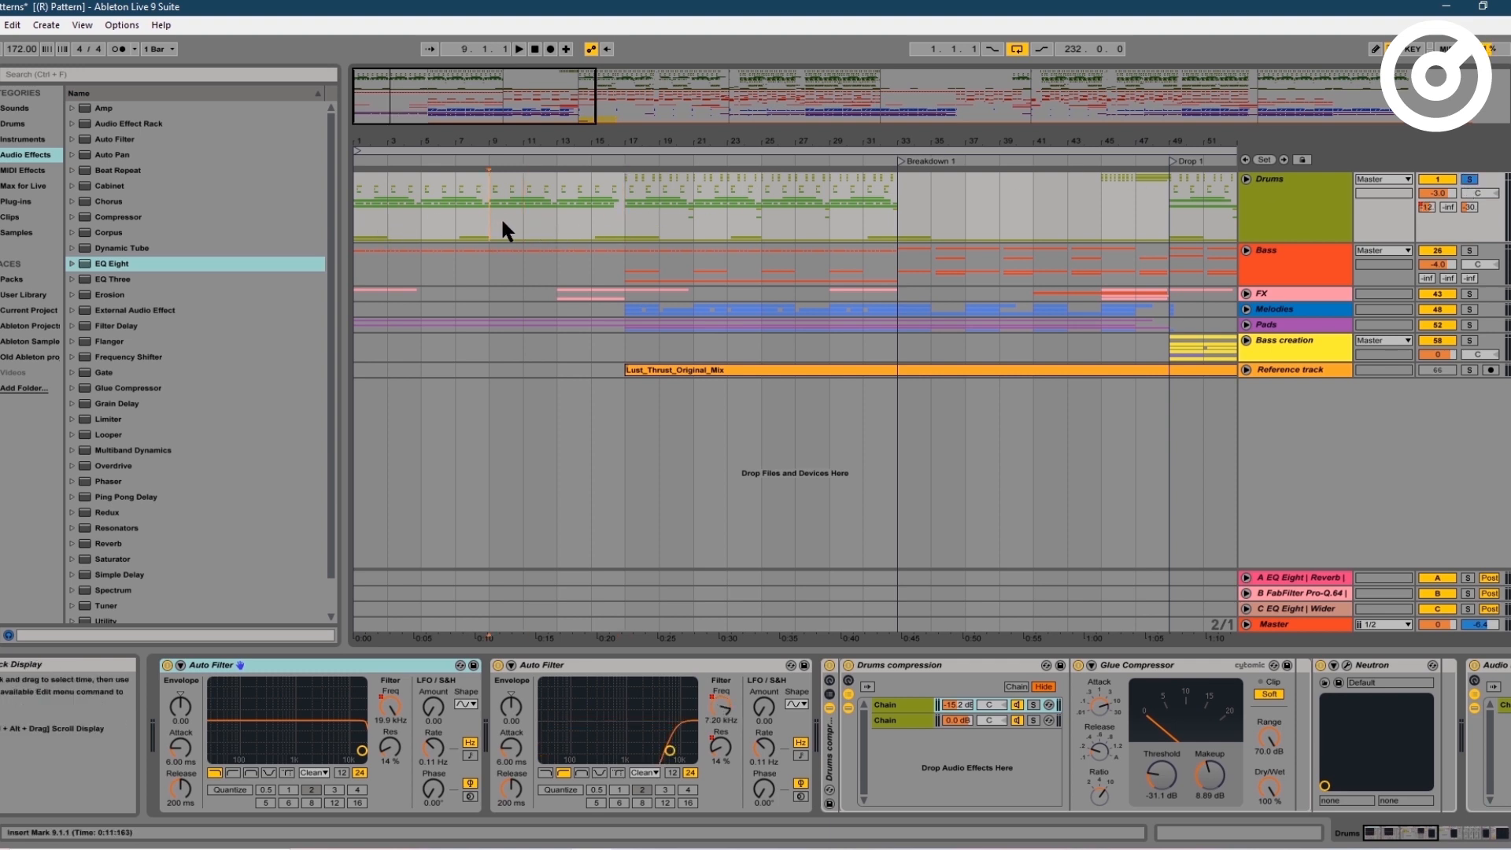
key("space")
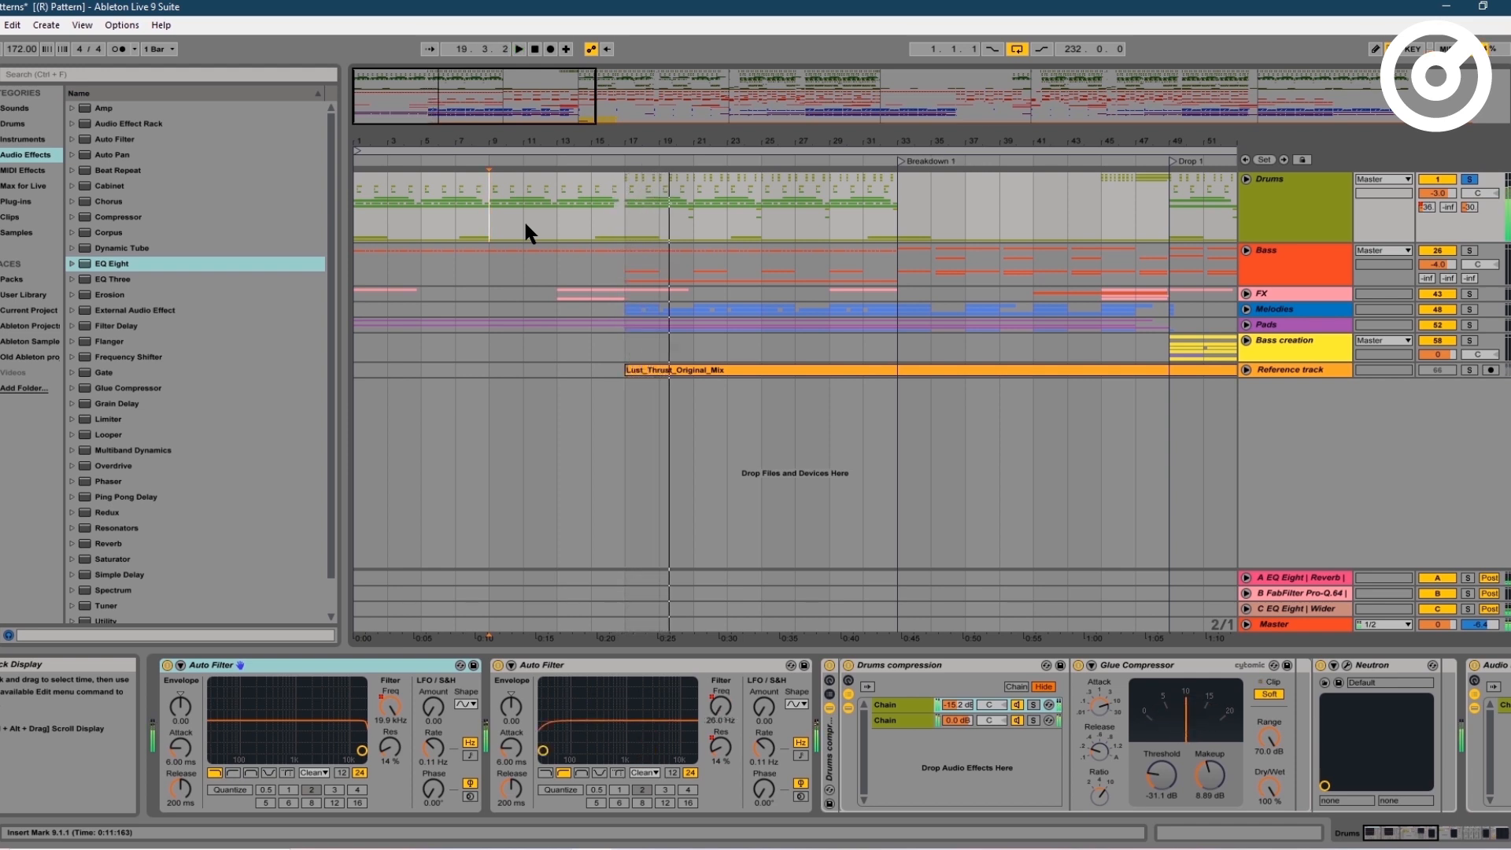
left_click(1470, 181)
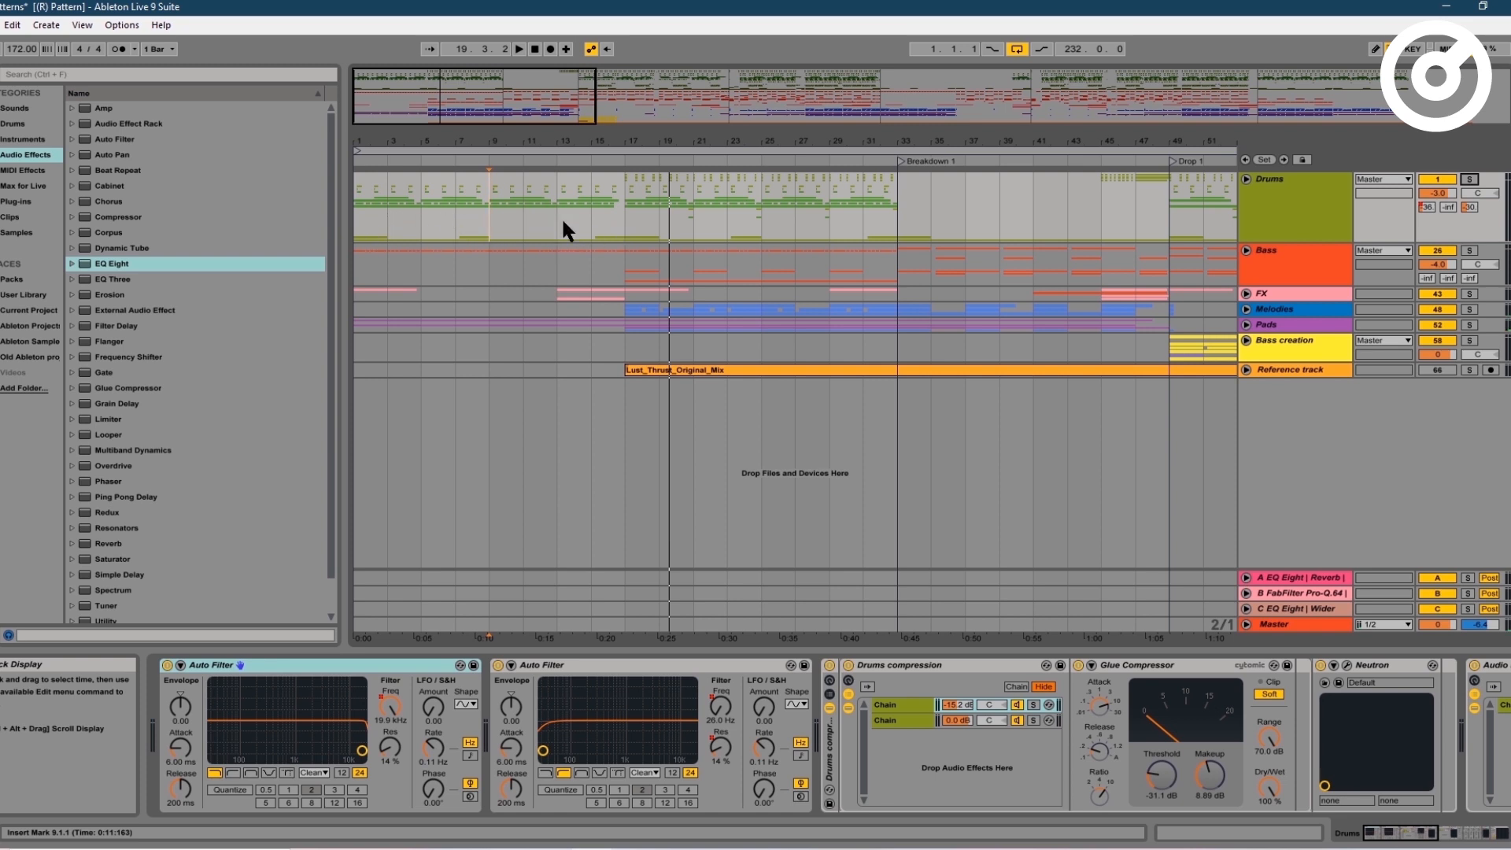
- Highlight the first 16 bars of the Bass group, from bar 1 to 17
left_click(630, 222)
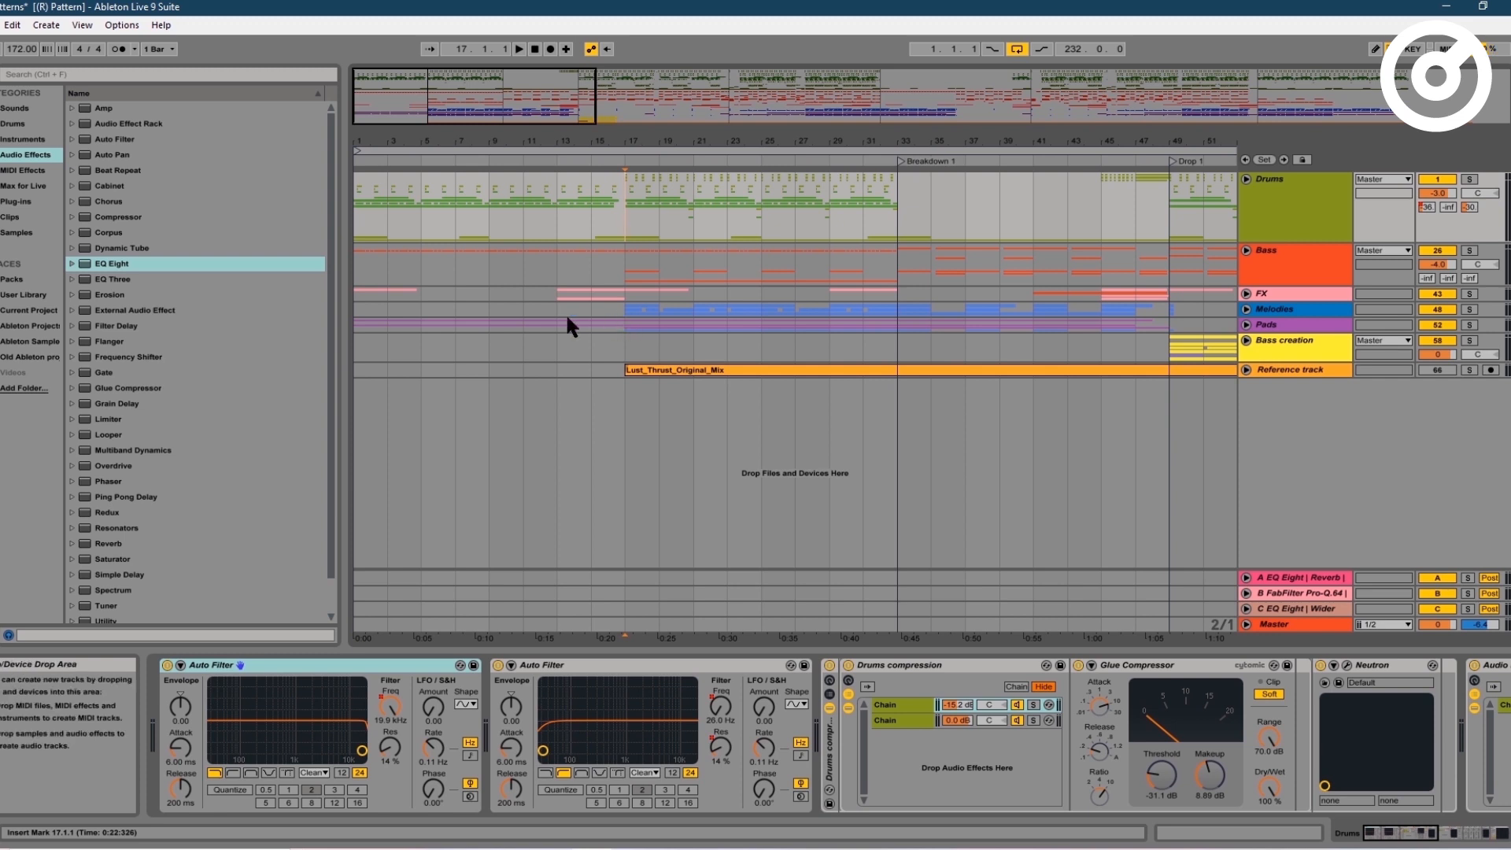
left_click(365, 277)
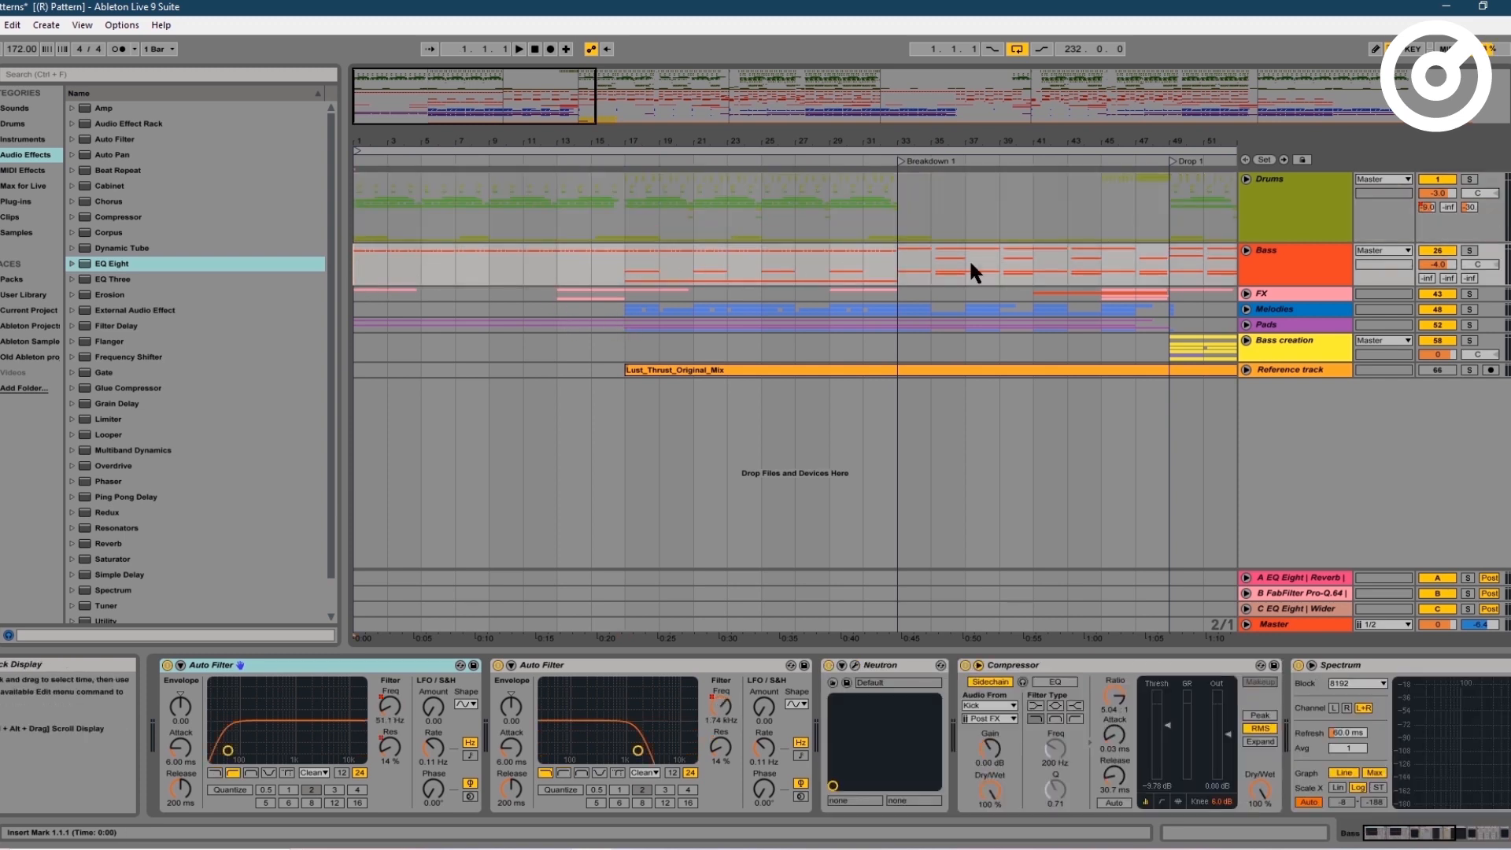
left_click_drag(616, 271, 369, 267)
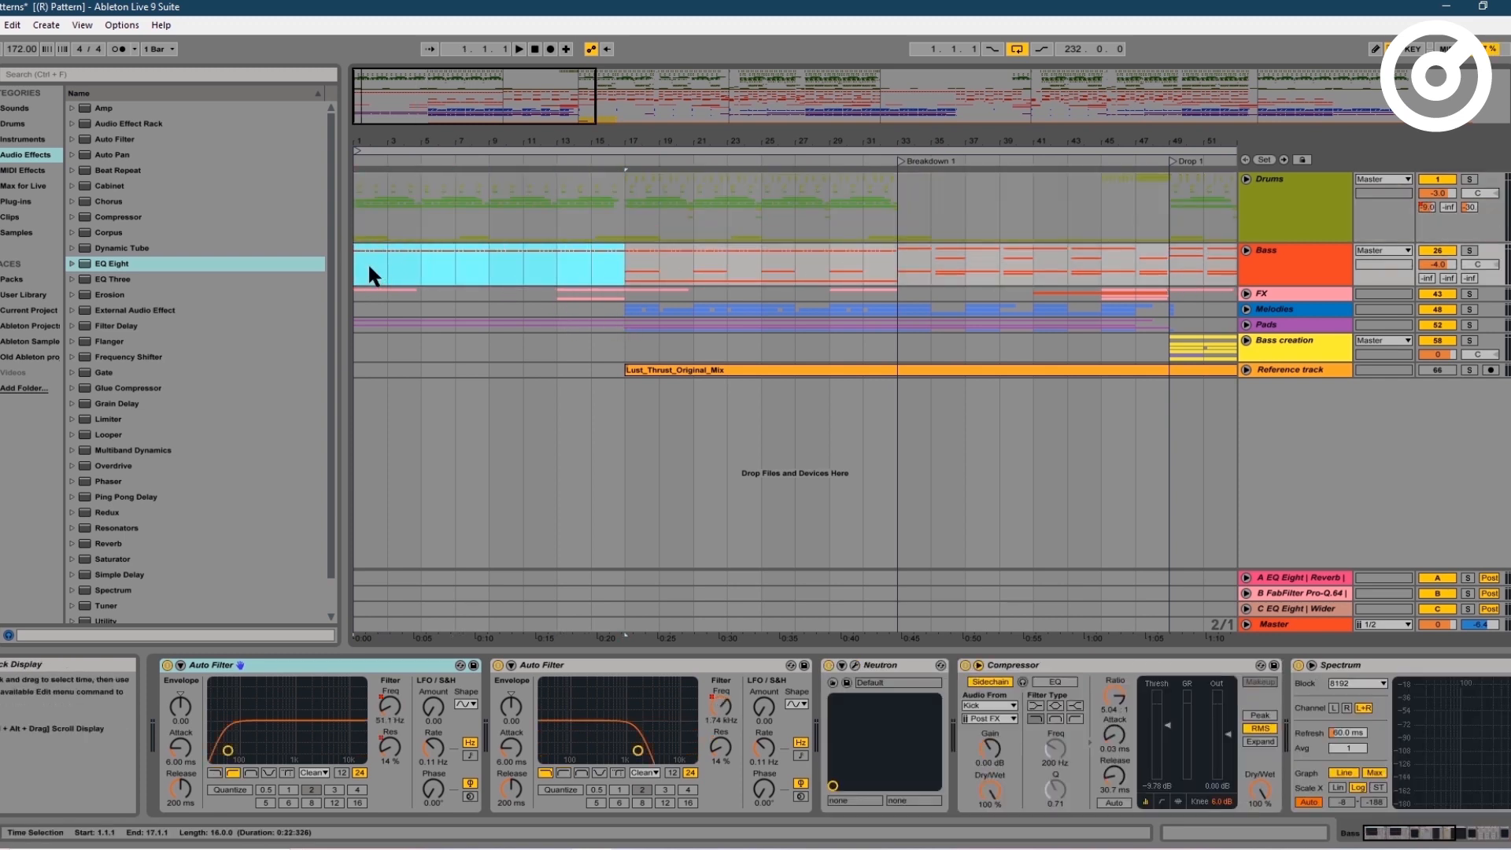
- Unfold the Bass group, solo the Sub track holding the intro clips, and play it from bar 1
left_click(1245, 250)
scroll(579, 425, "down", 1)
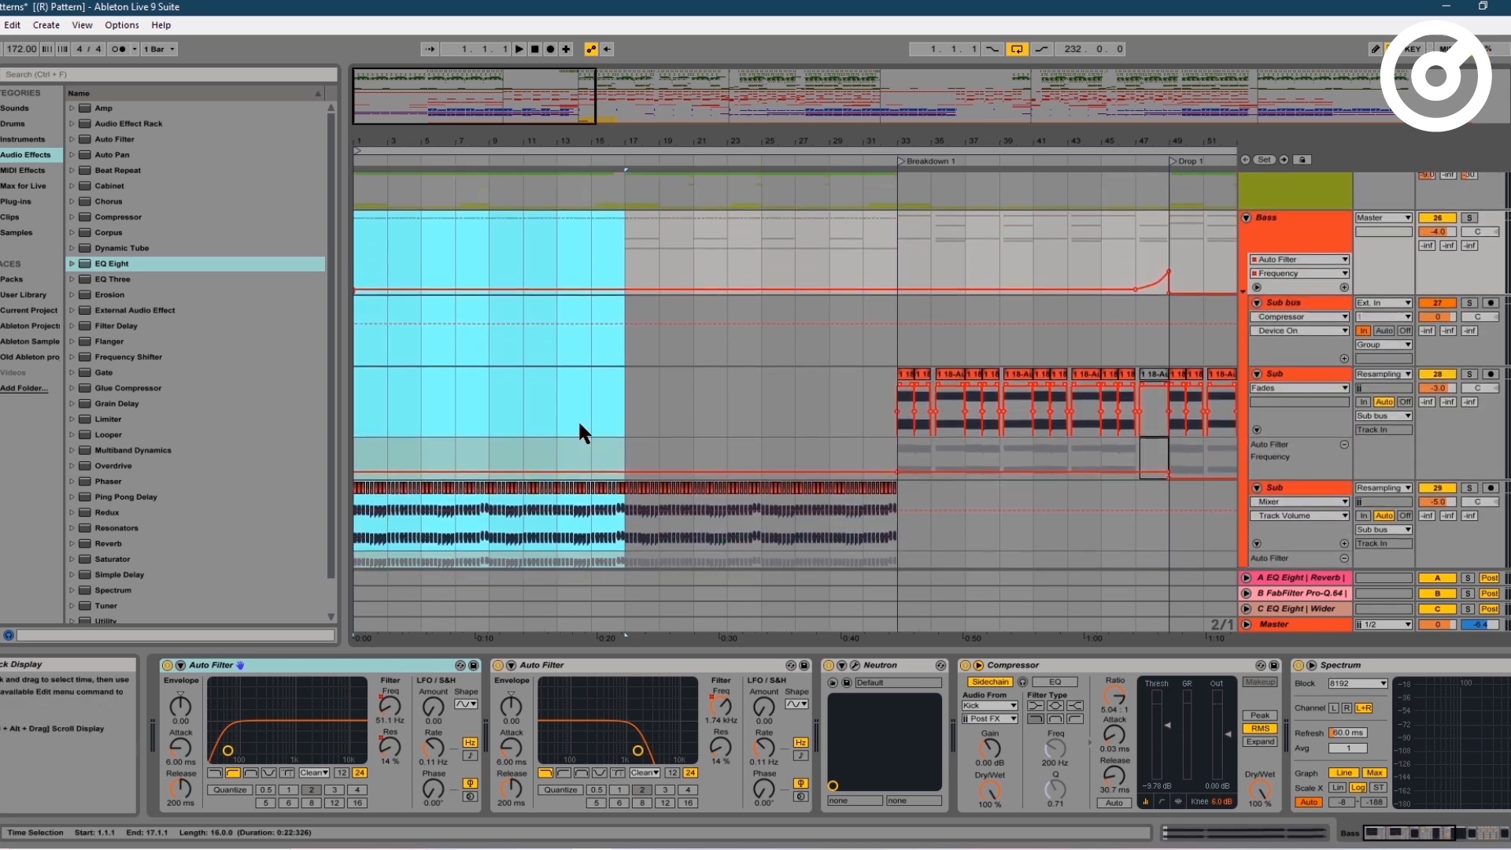
scroll(1268, 401, "down", 5)
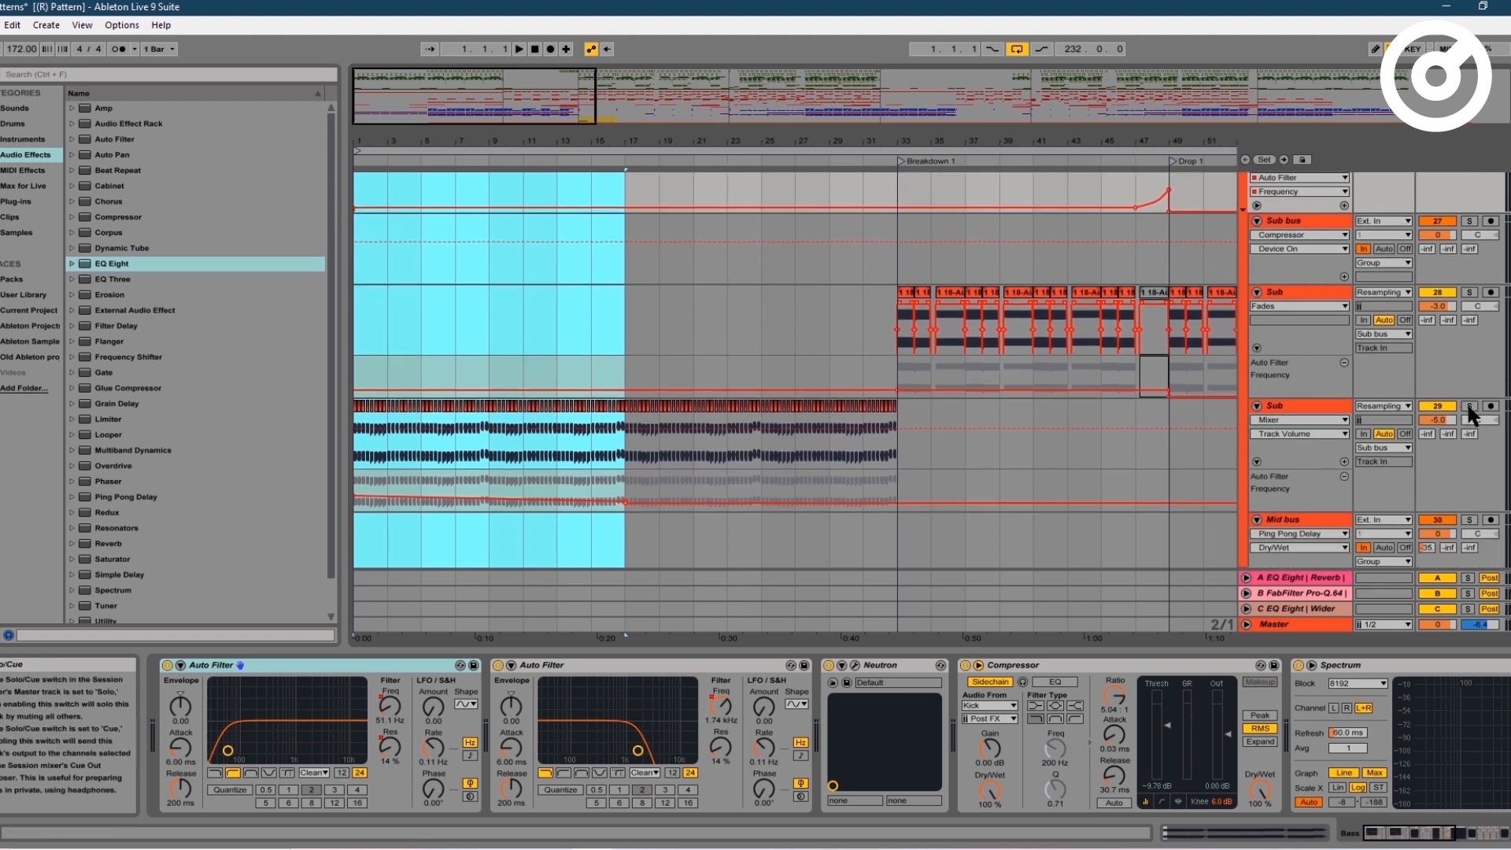
left_click(1468, 406)
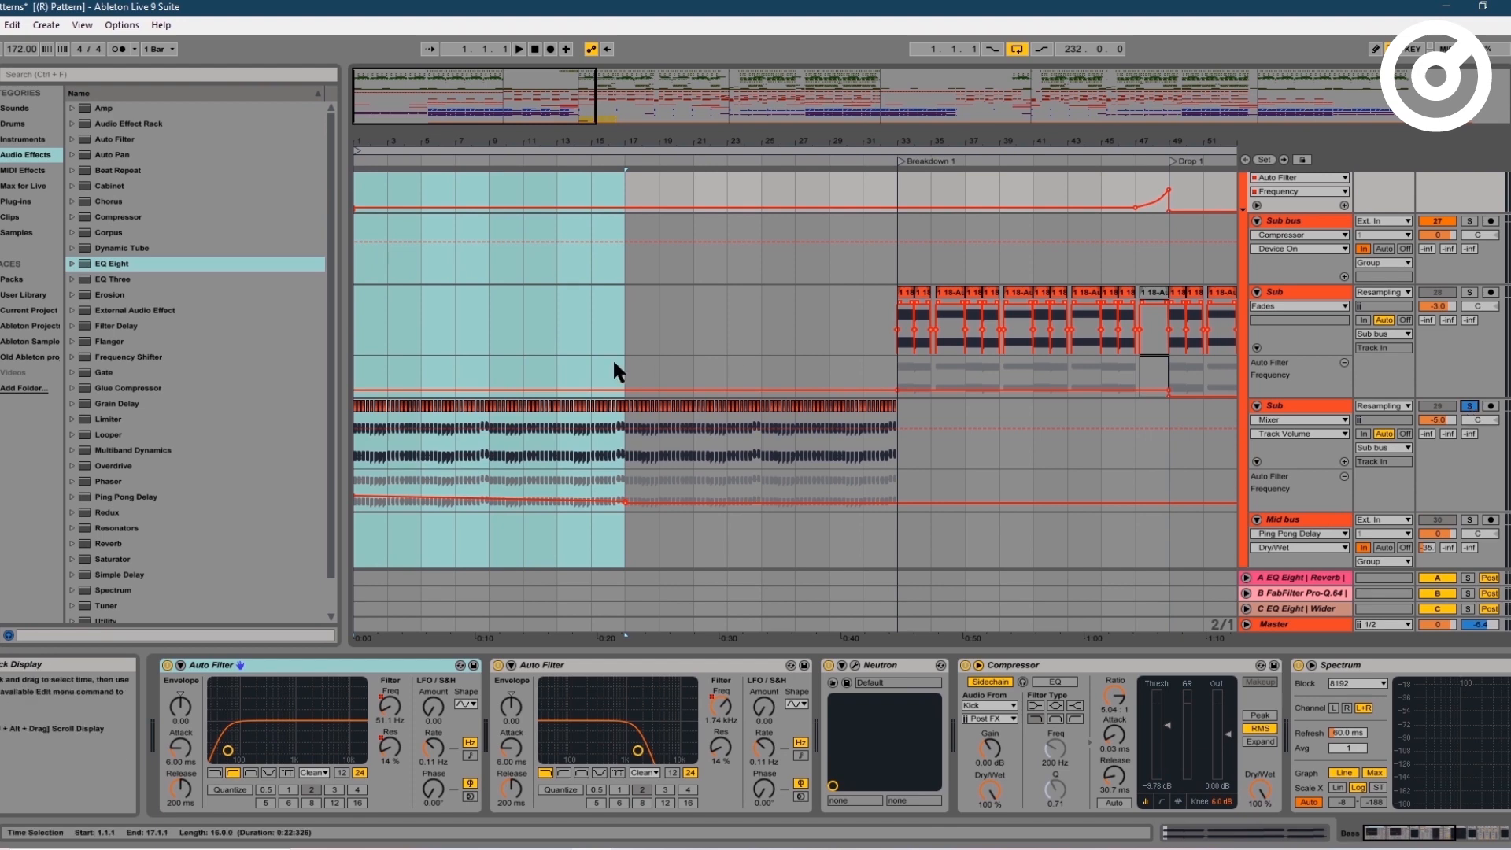
key("space")
scroll(441, 468, "up", 3)
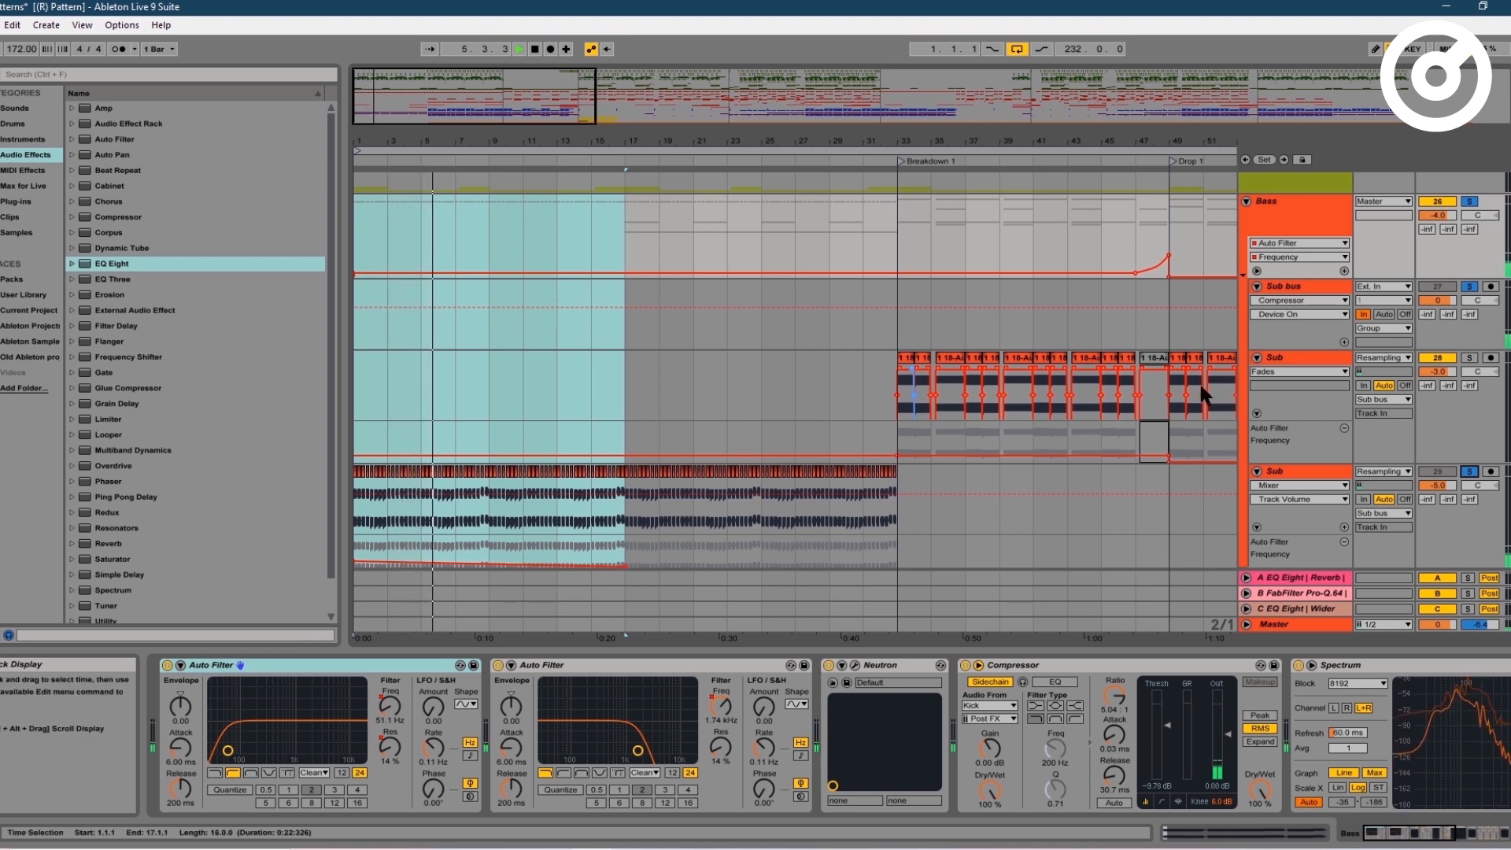
scroll(1193, 388, "down", 2)
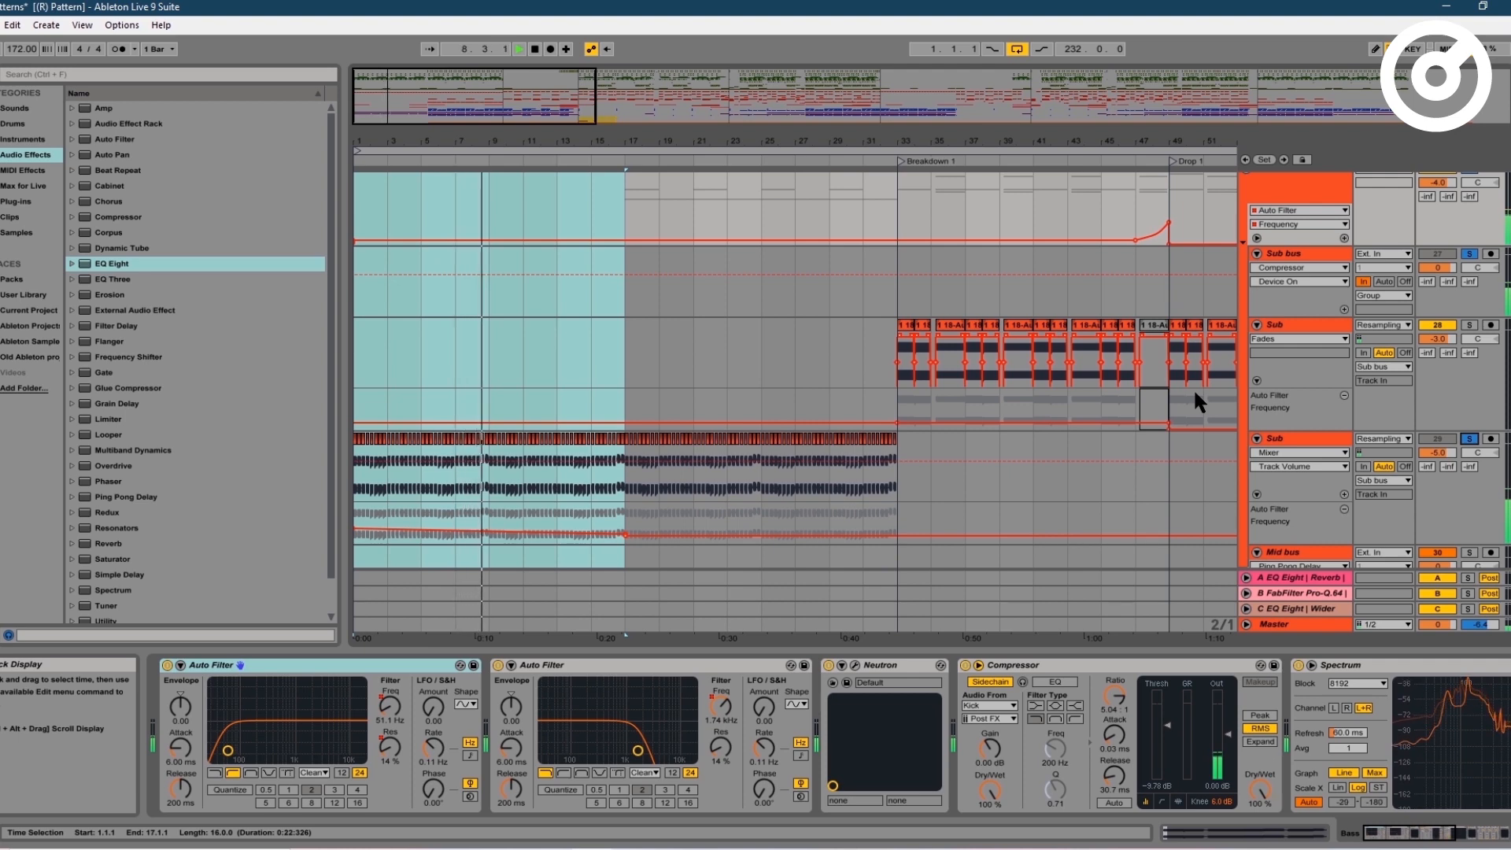
- Select the Sub track holding the intro clips to show its devices, and set the insert mark at bar 1
left_click(1305, 435)
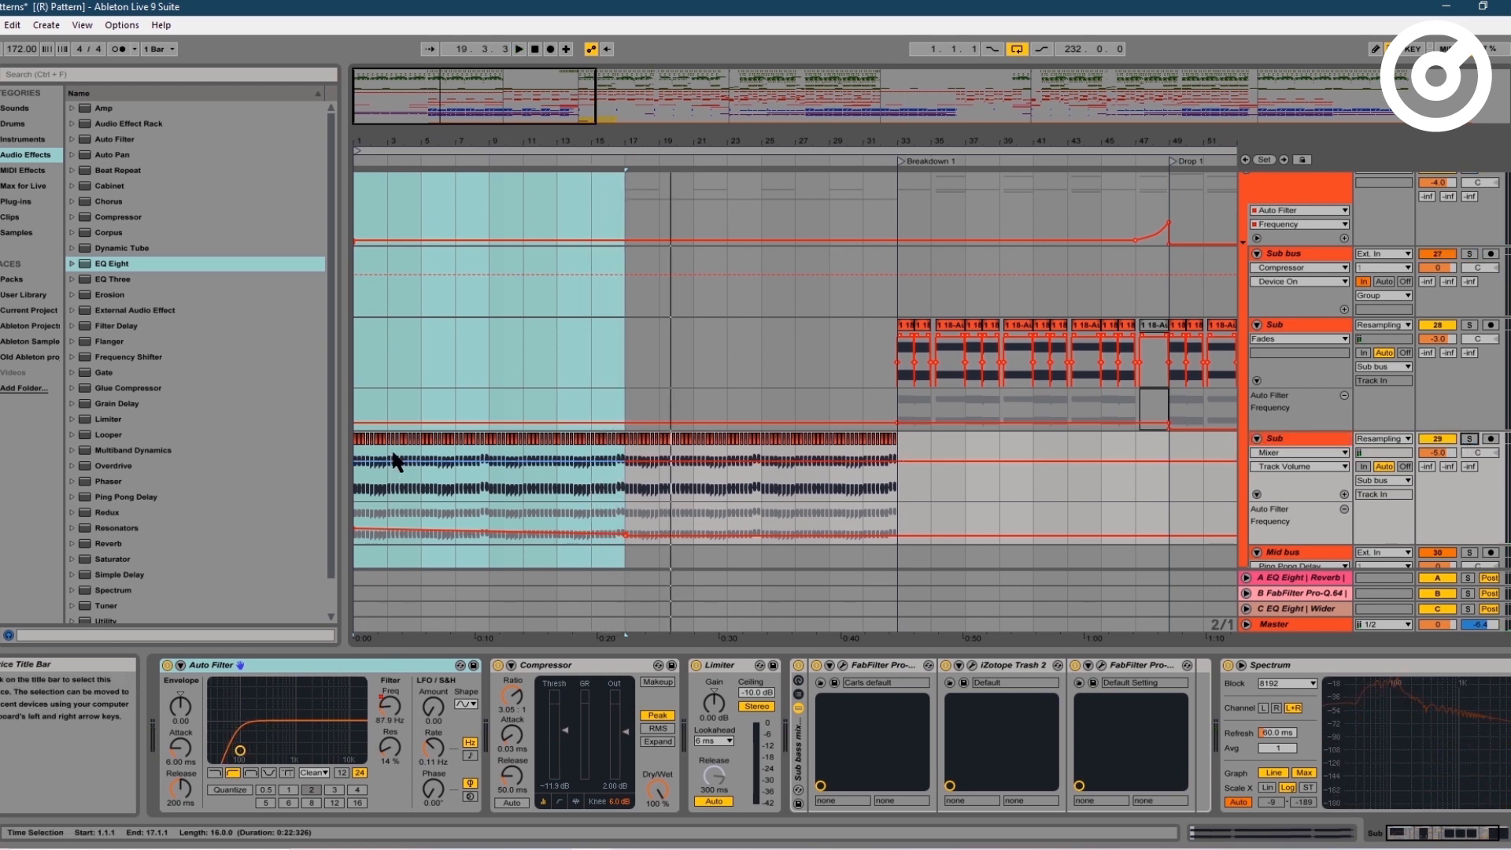
left_click(365, 497)
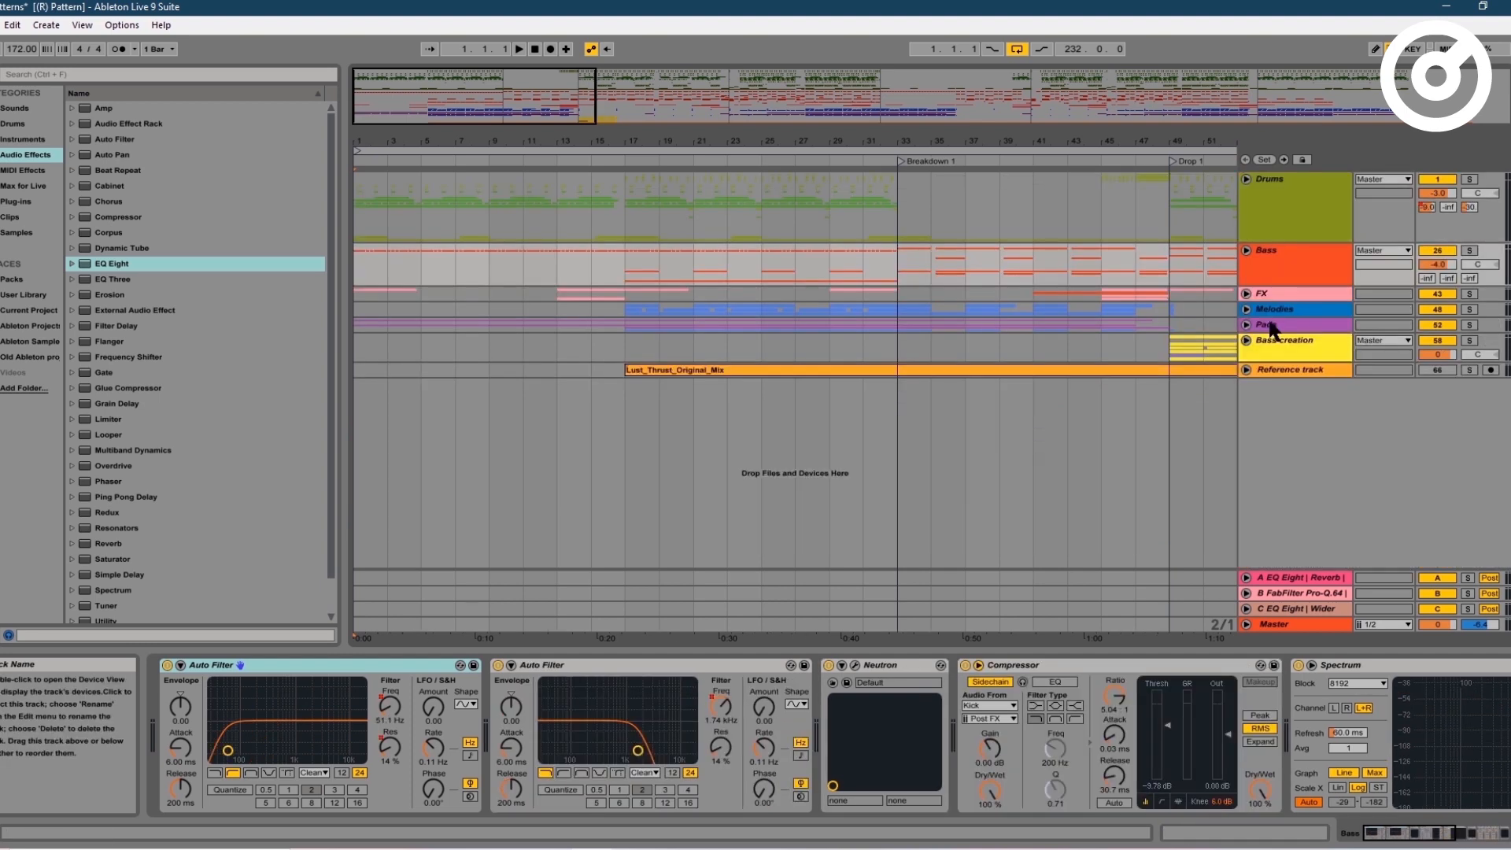
- Unfold the Pads group and select the first Reflections Pad clip on the 53 Audio track
left_click(1269, 323)
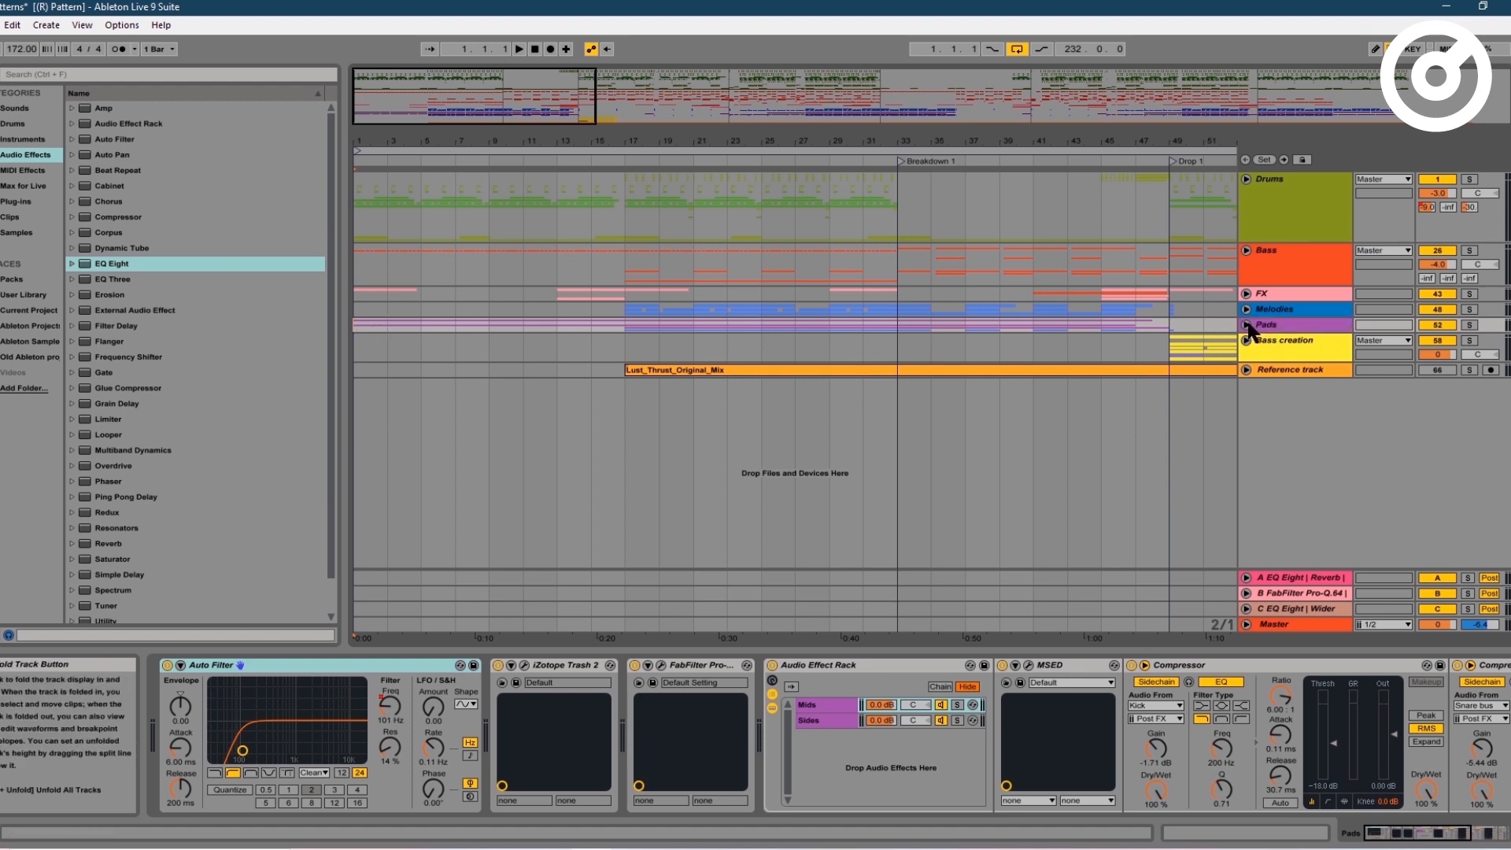
left_click(1248, 326)
left_click(376, 419)
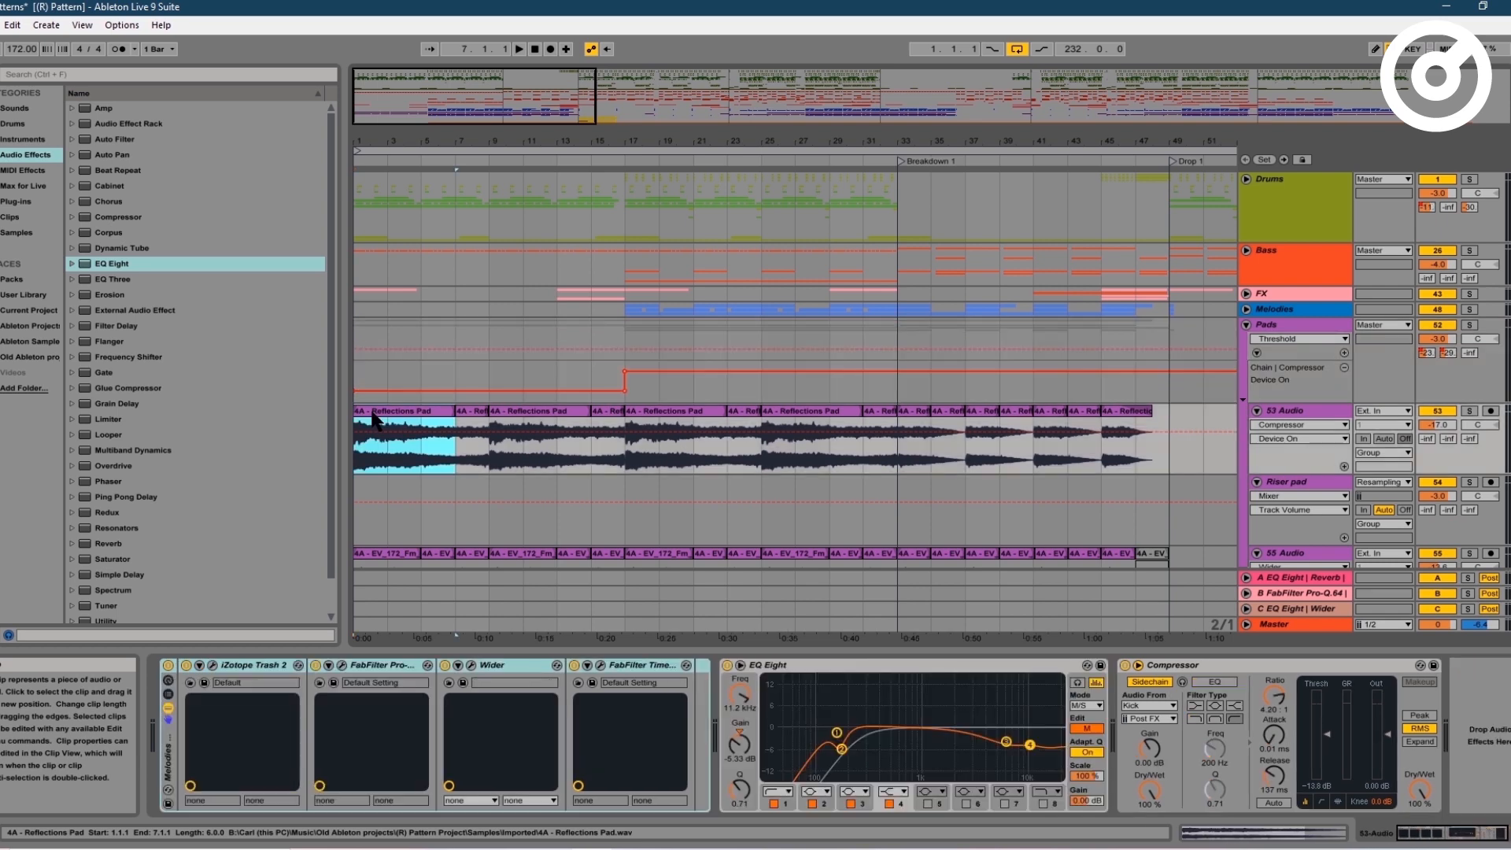
- Solo the Reflections Pad track in the Pads group, listen to it, and select its first two clips, covering bars 1 to 9
left_click(1468, 325)
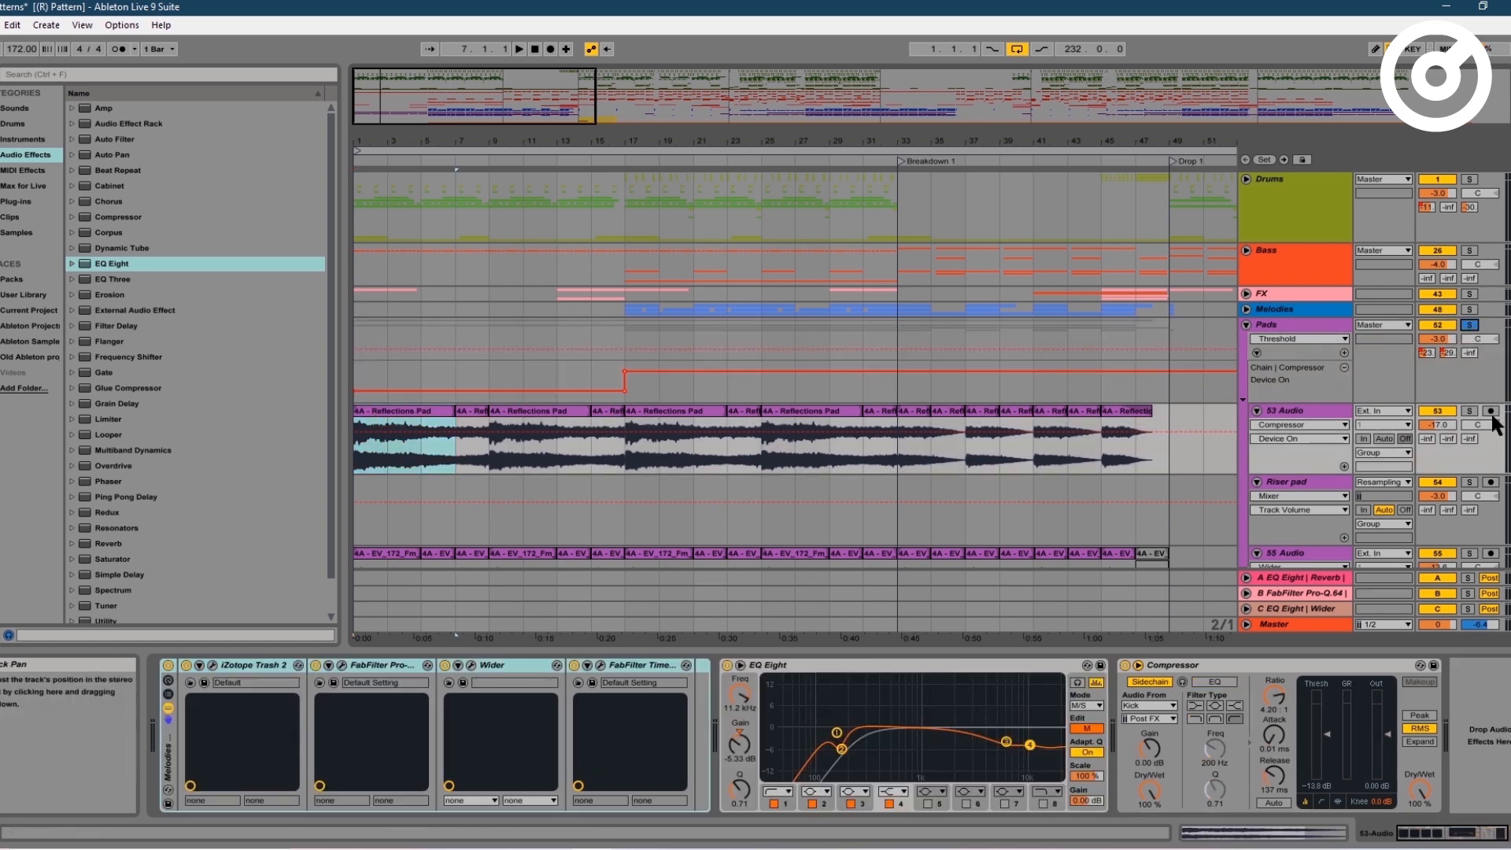
scroll(1347, 414, "down", 5)
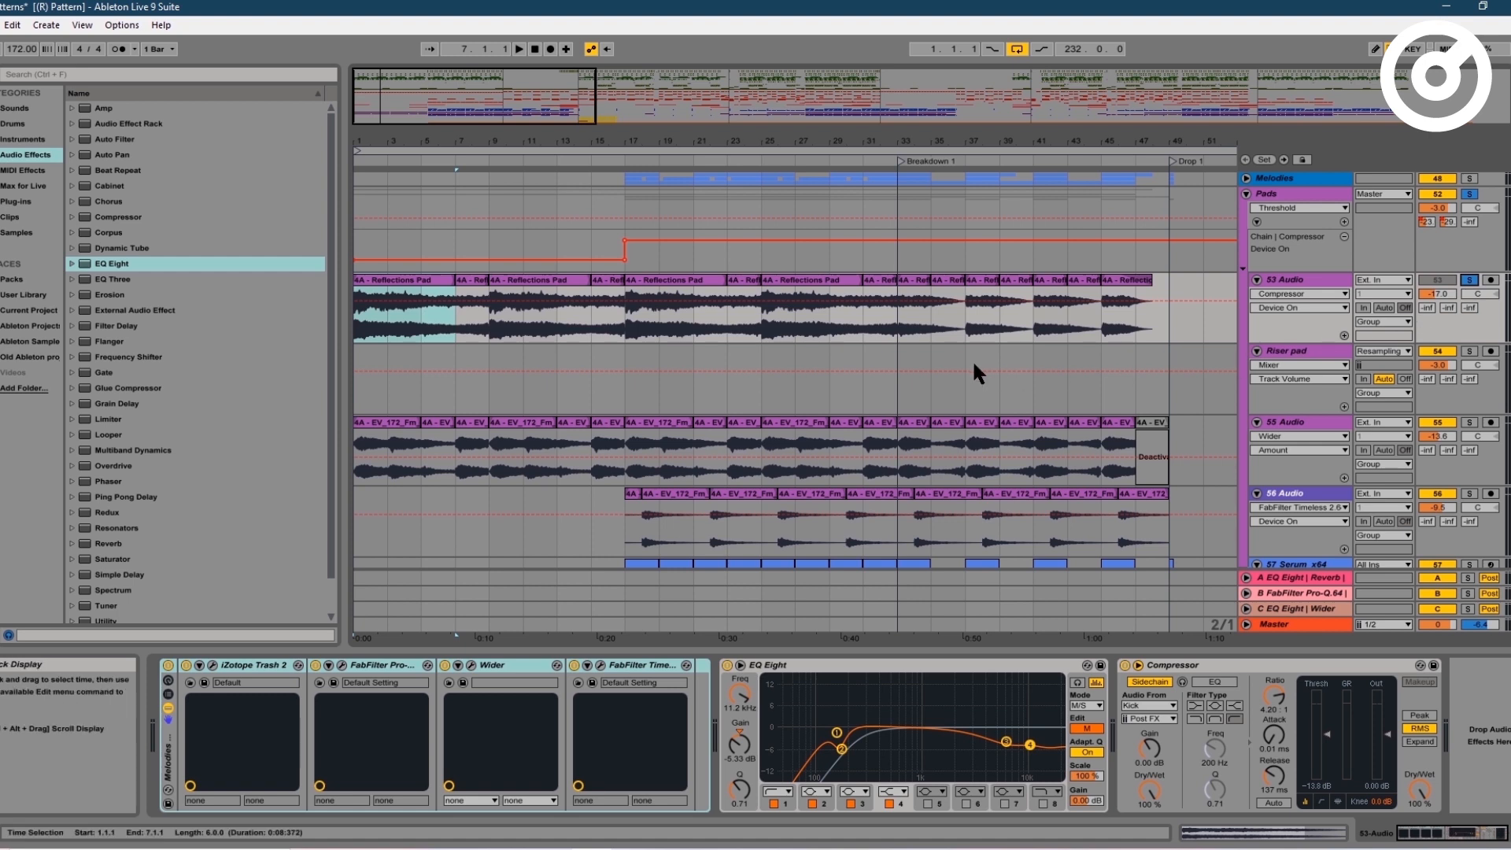
key("space")
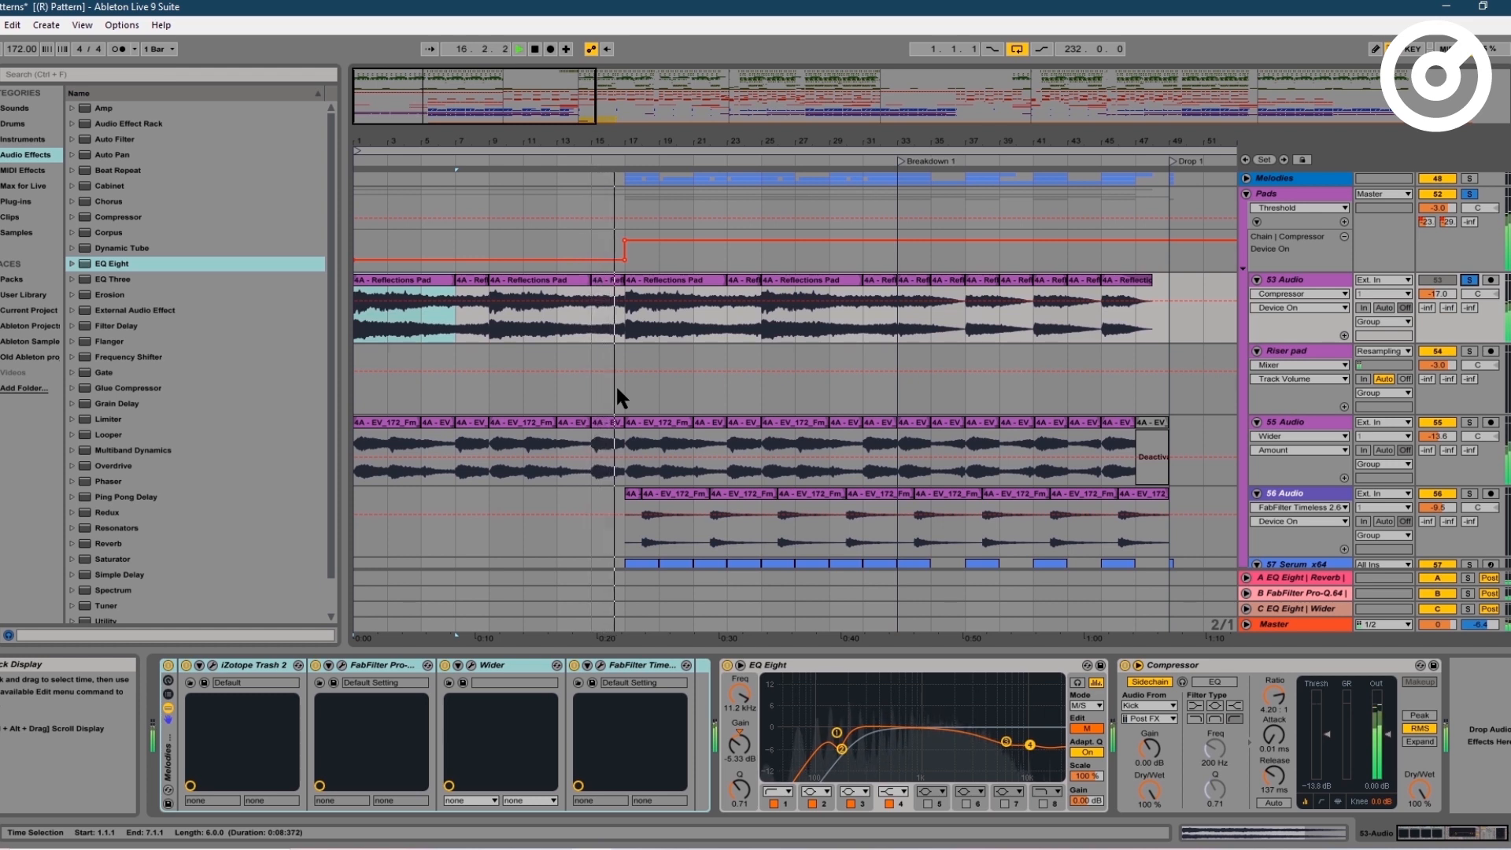
left_click(403, 288)
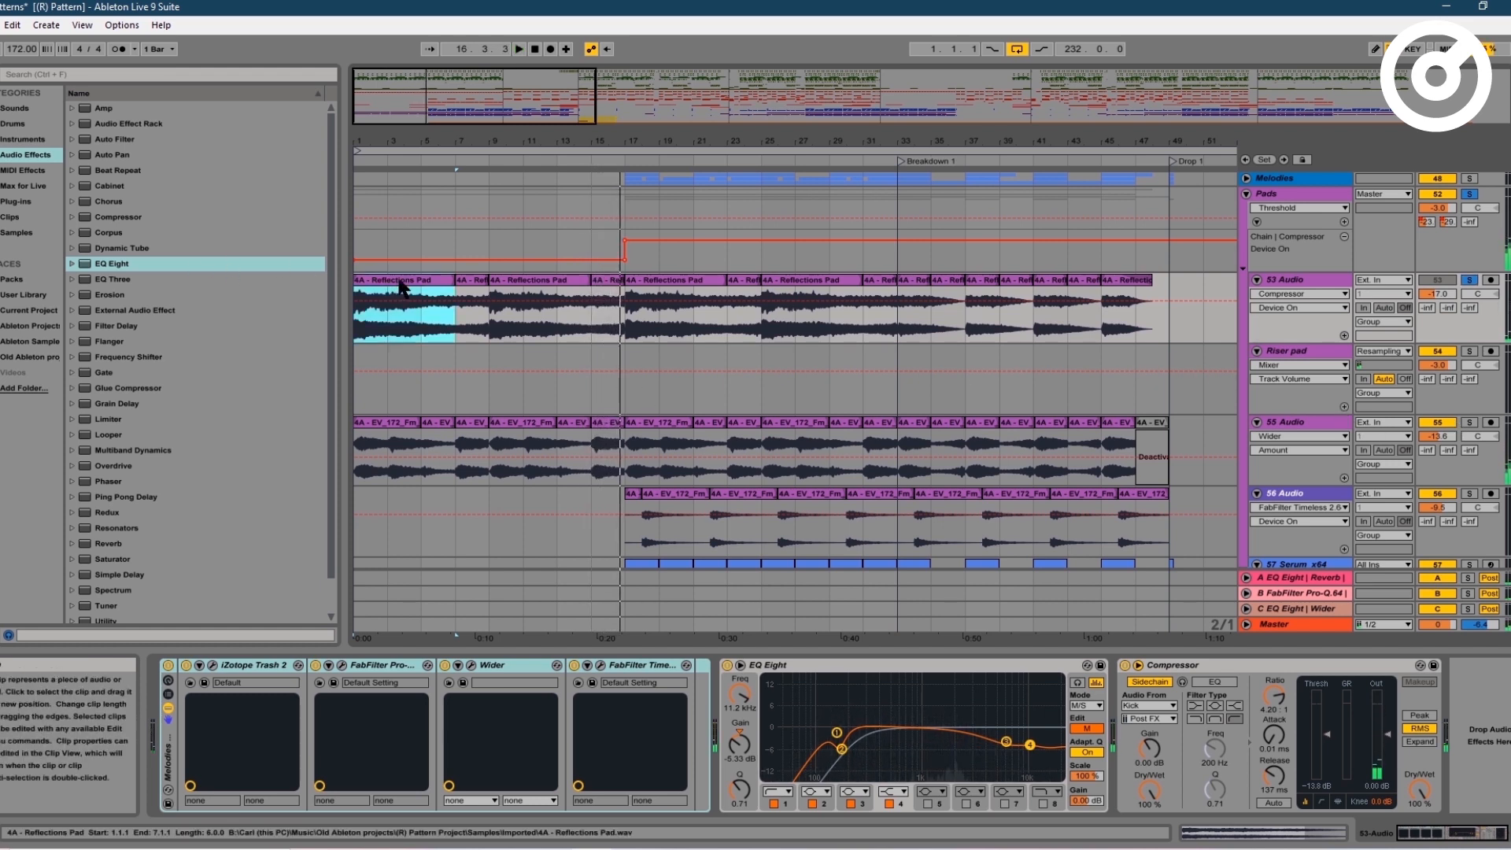
left_click(470, 285, "shift")
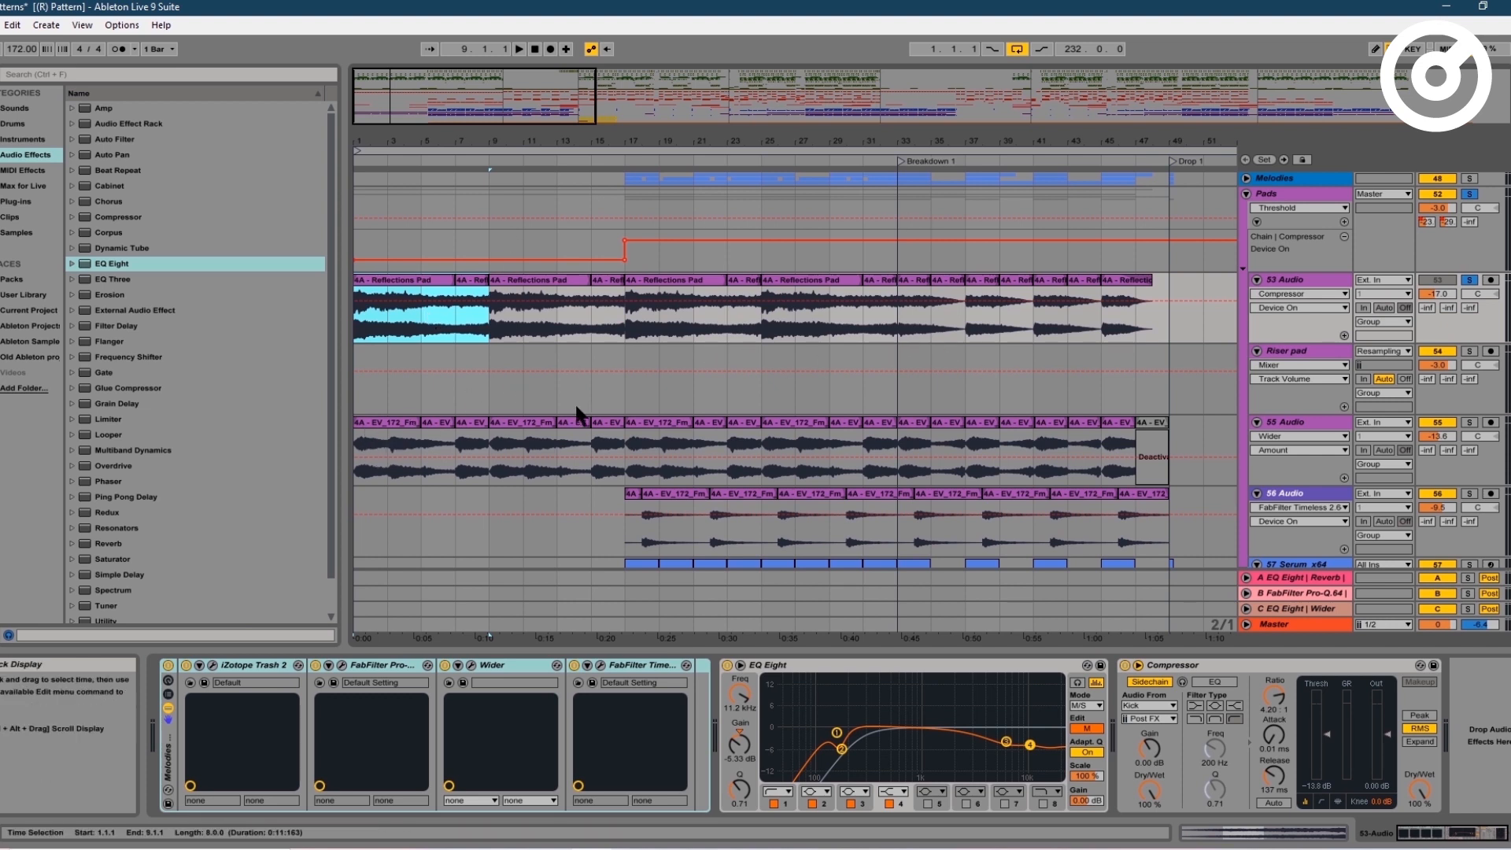
- Swap the solo from 53 Audio to 55 Audio, play it from bar 1, and reselect the first Reflections Pad clip
left_click(1315, 422)
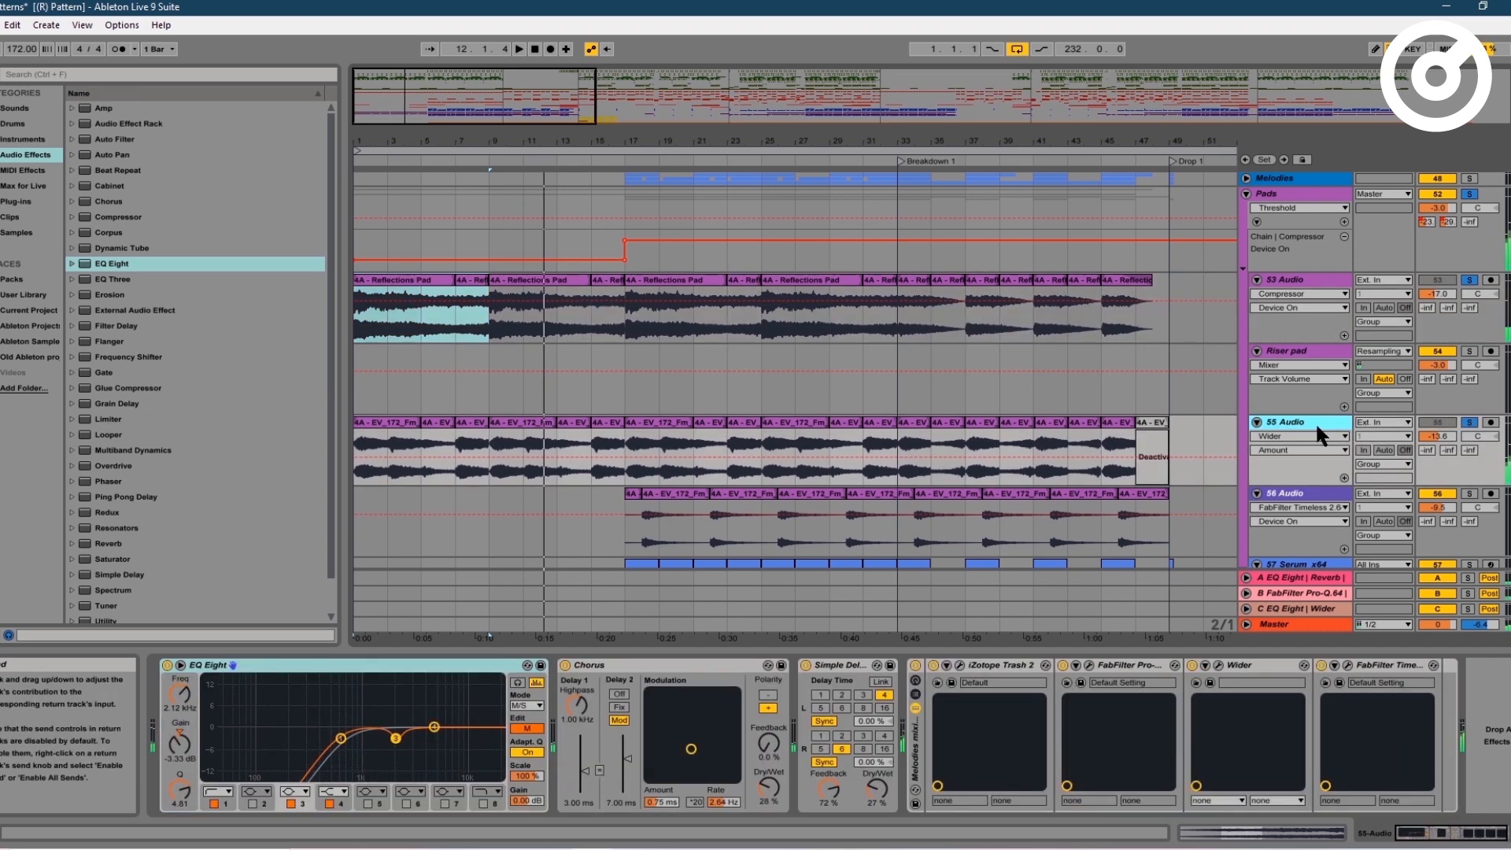
left_click(1469, 280)
key("space")
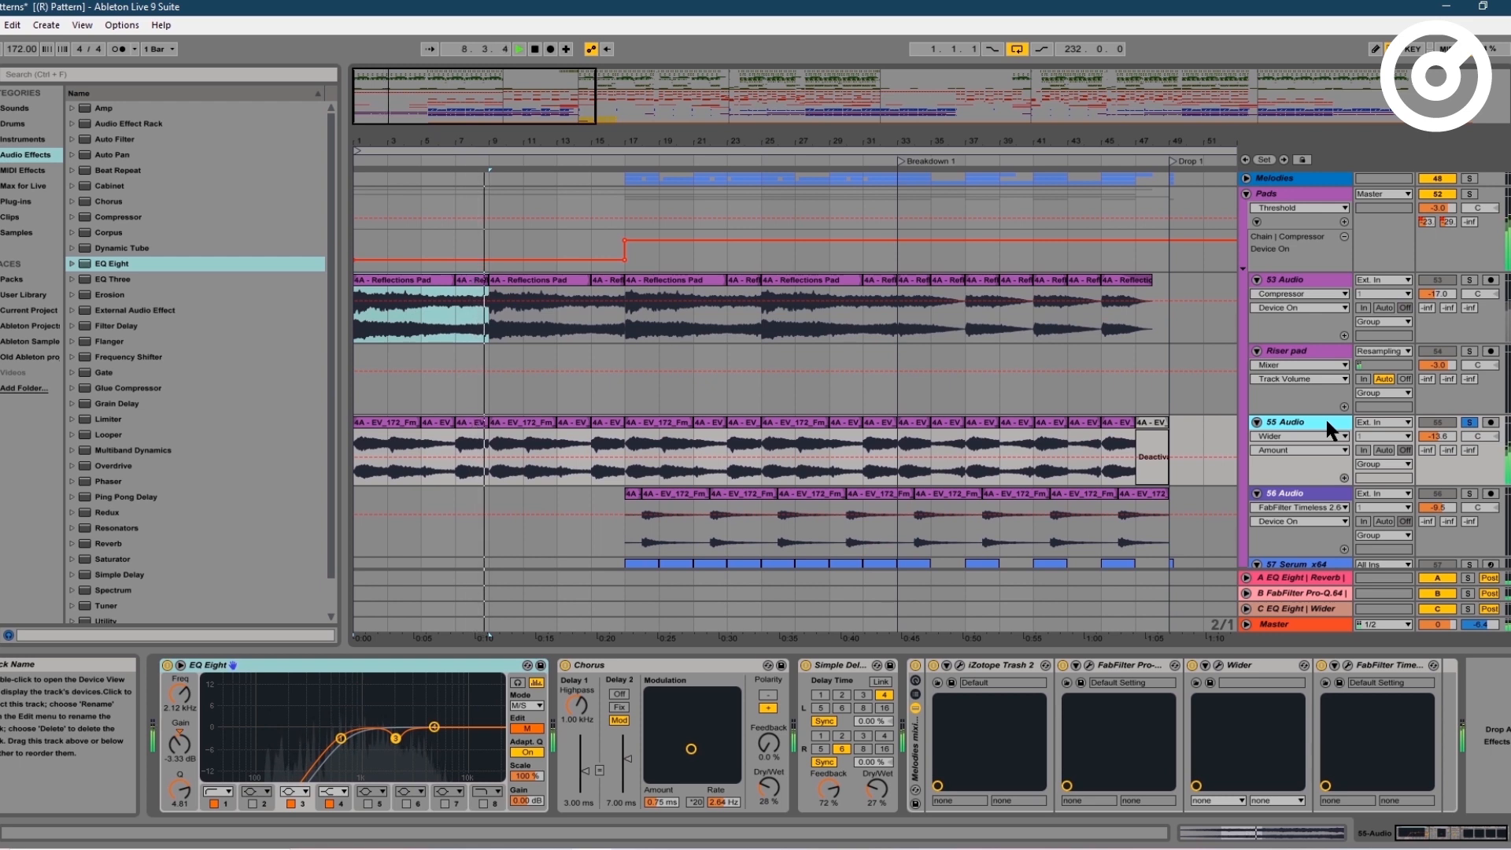
key("space")
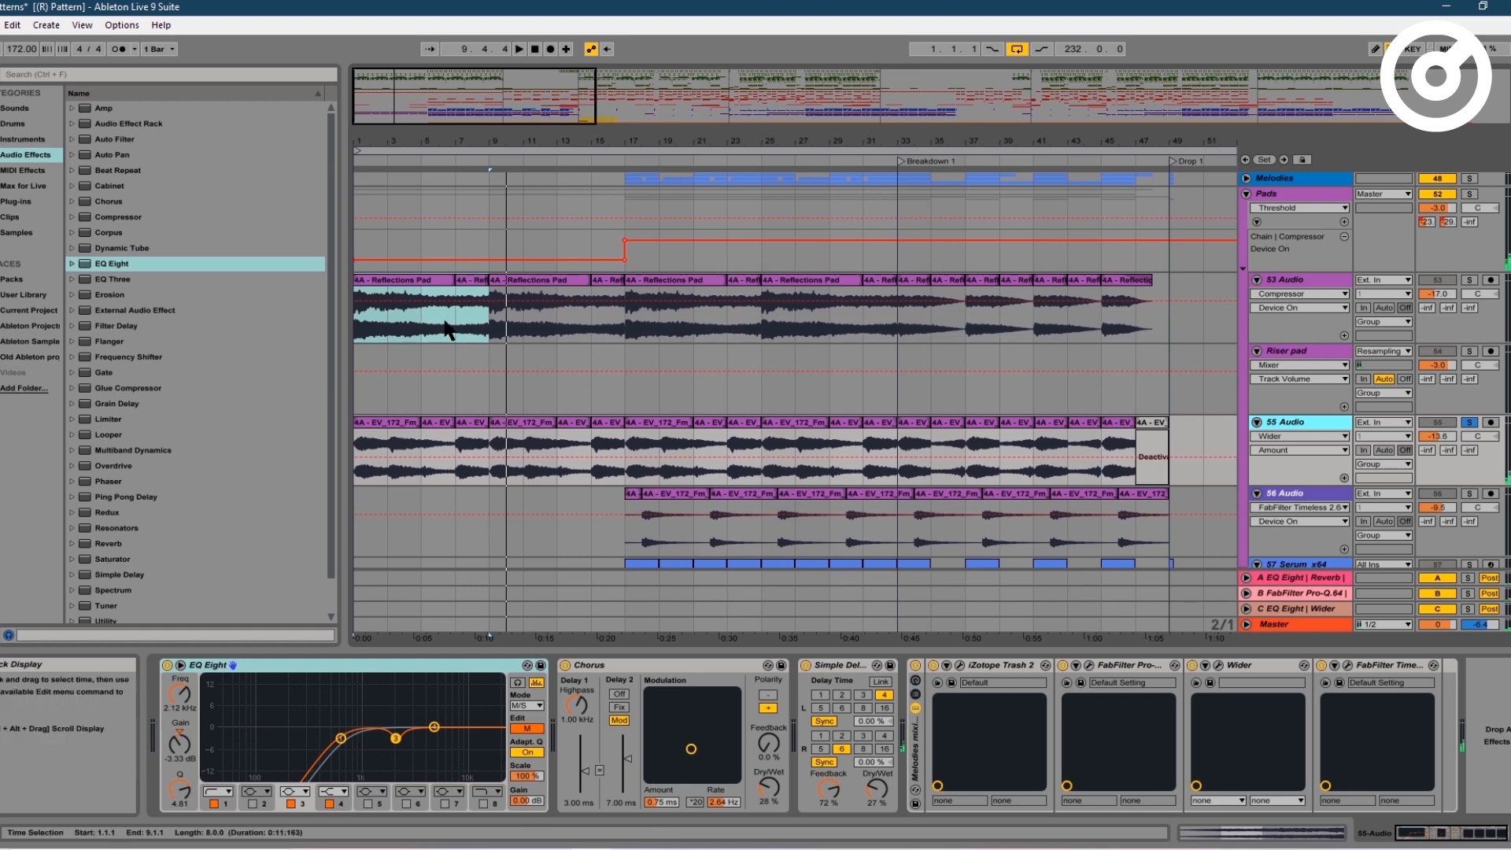
left_click(417, 283)
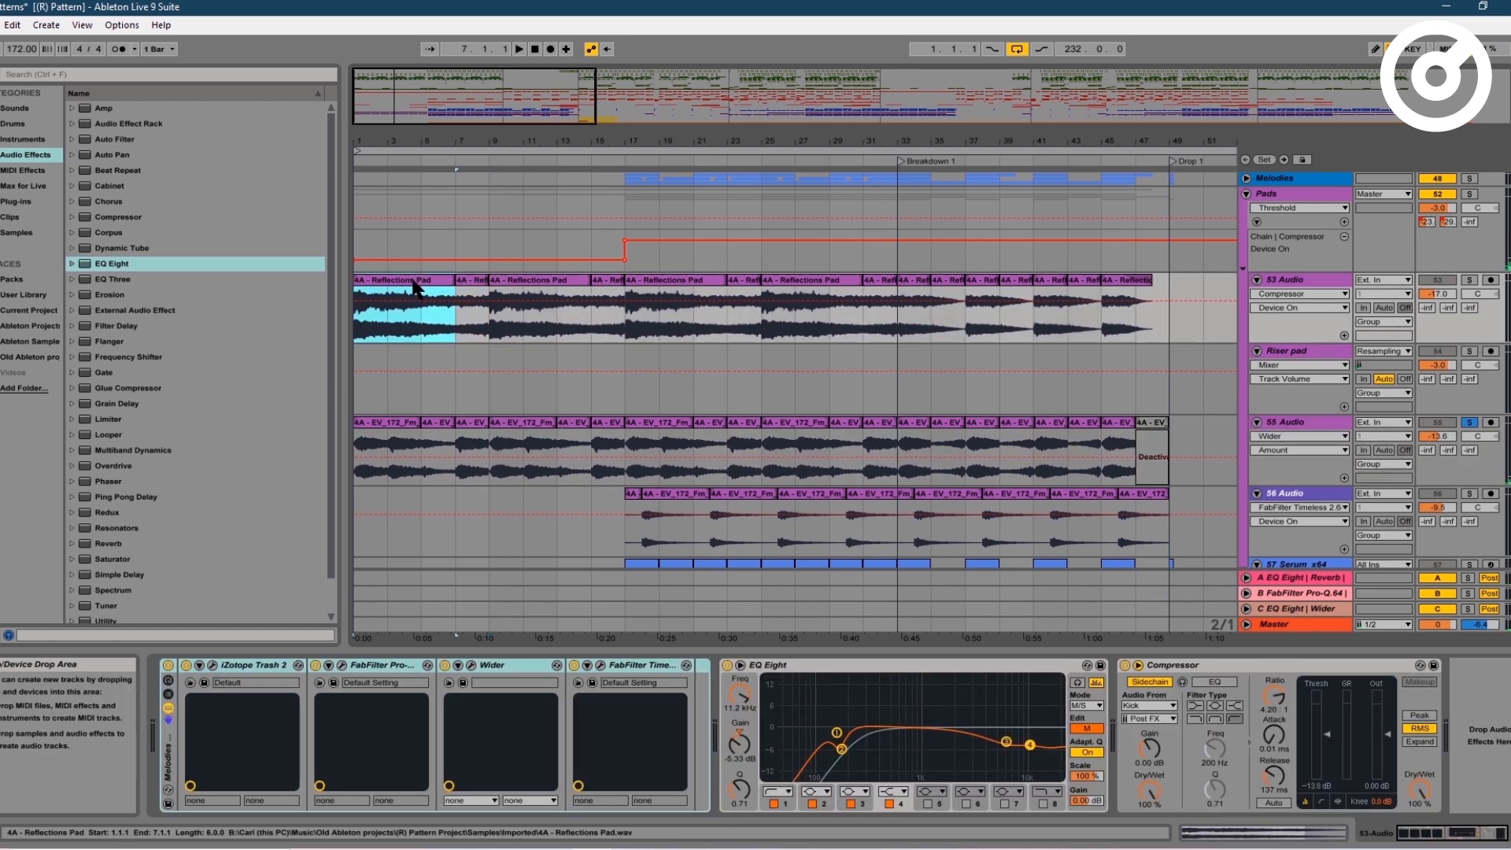
scroll(473, 376, "down", 4)
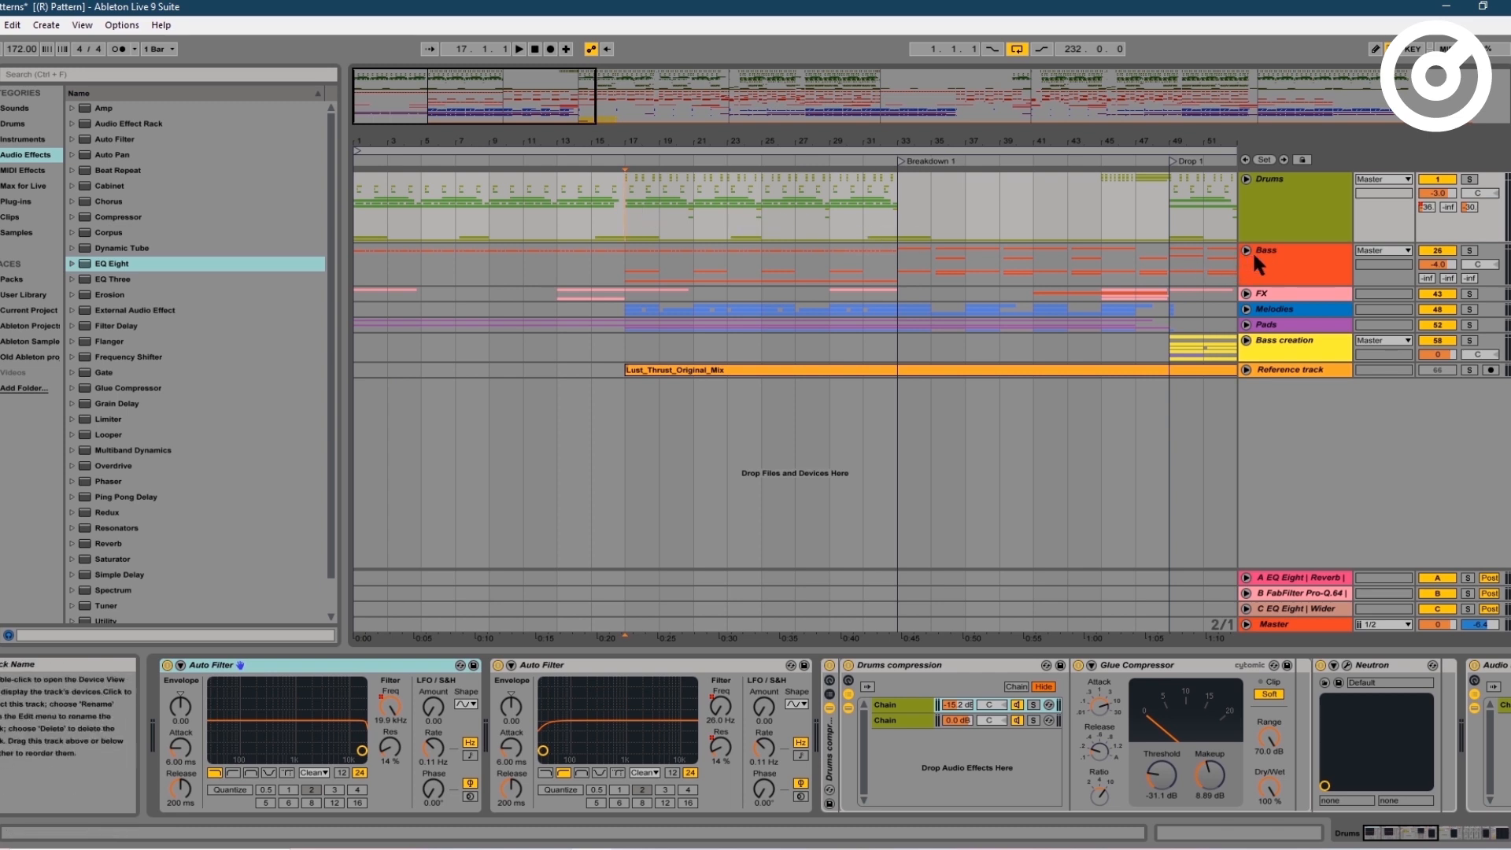
- Mark bar 17 on the Melodies group, then unfold the Drums group and inspect the Kick (original) track's entry at bar 17
left_click(631, 304)
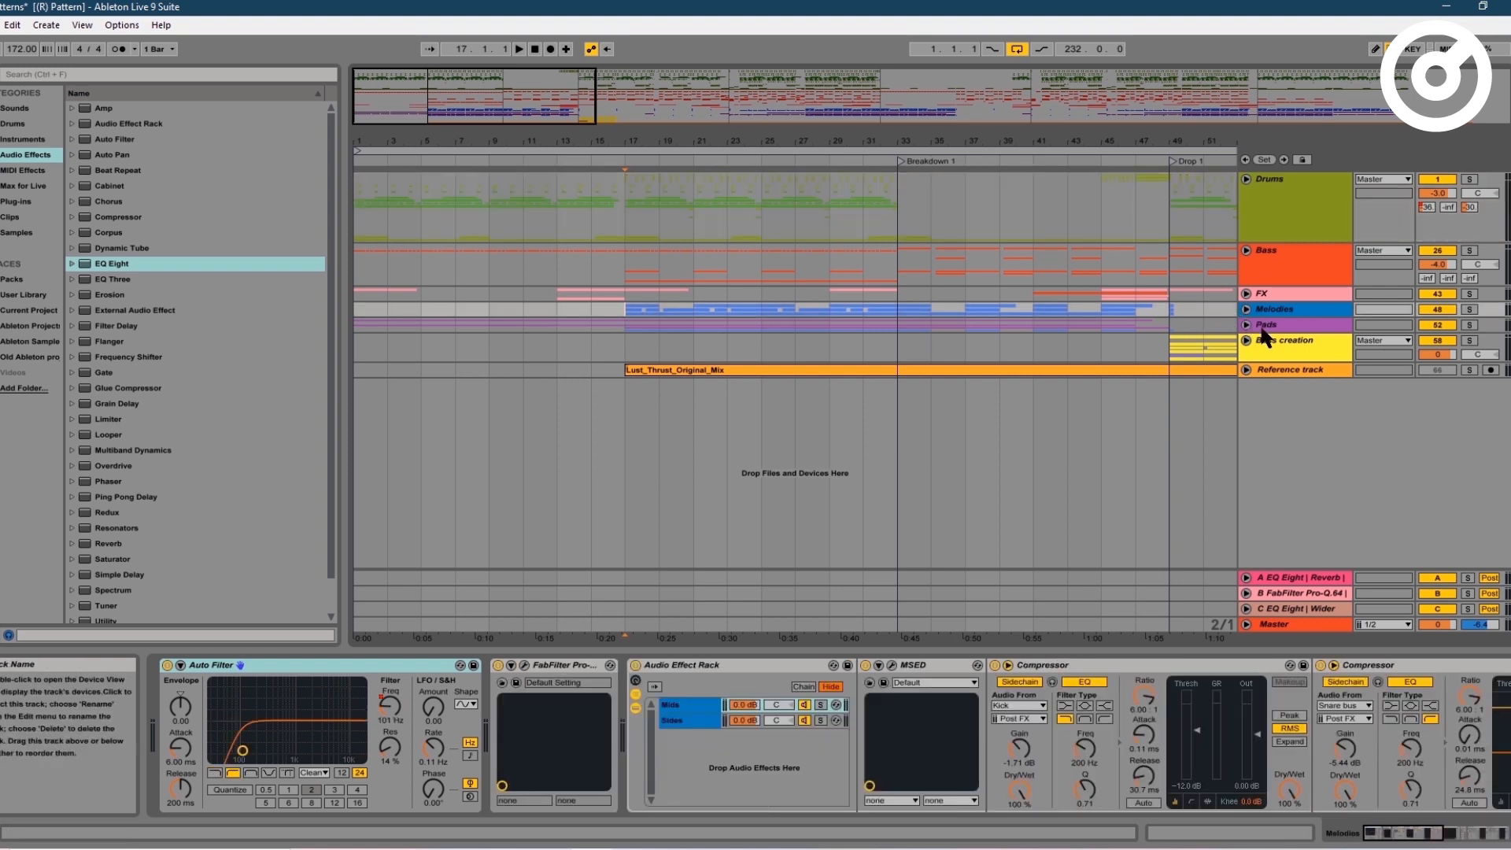
left_click(1268, 188)
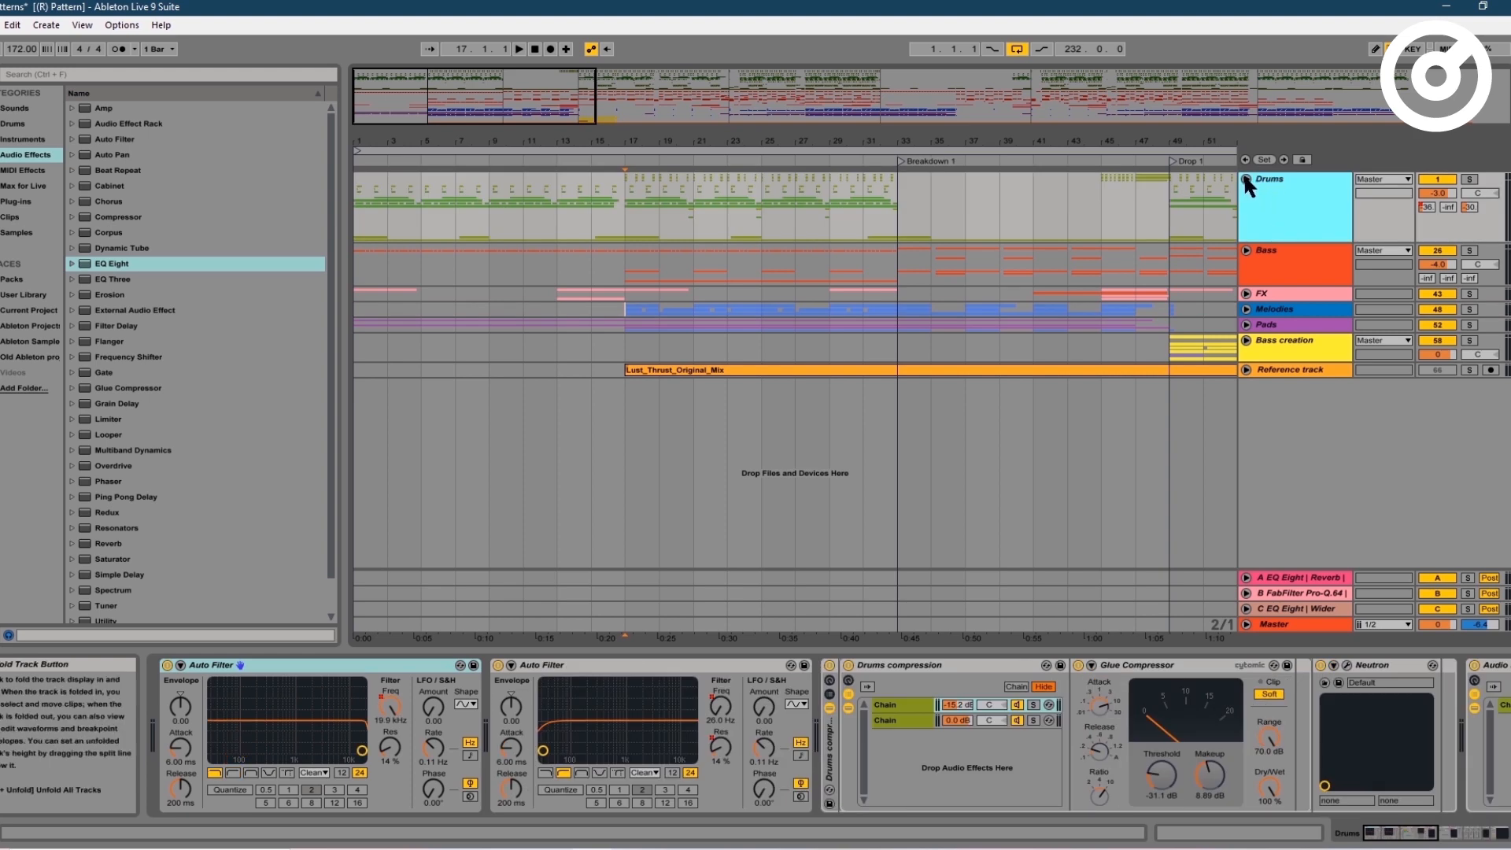
left_click(1246, 180)
left_click(634, 358)
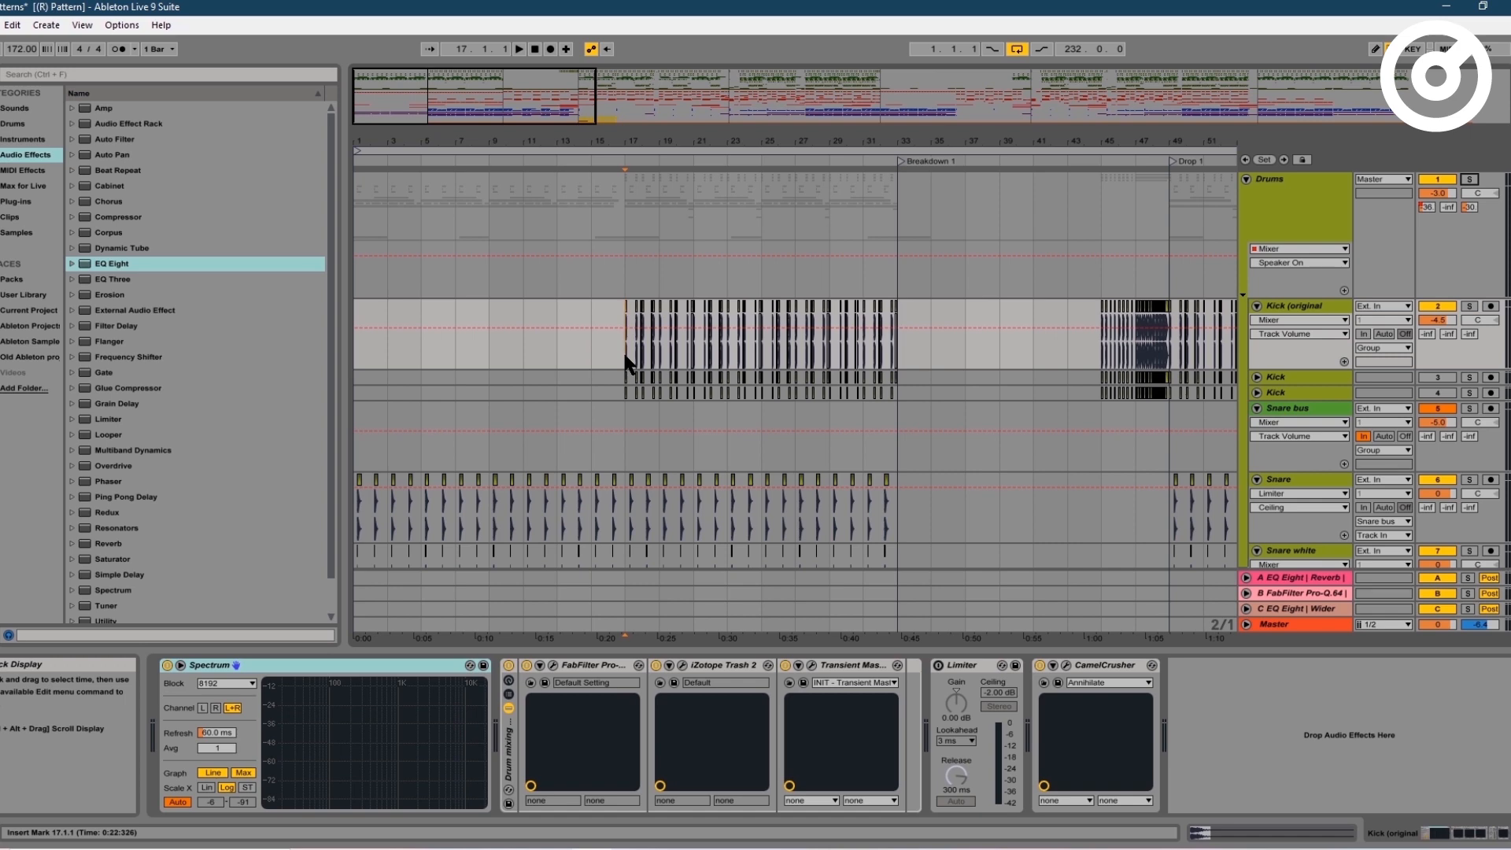
scroll(625, 364, "up", 7)
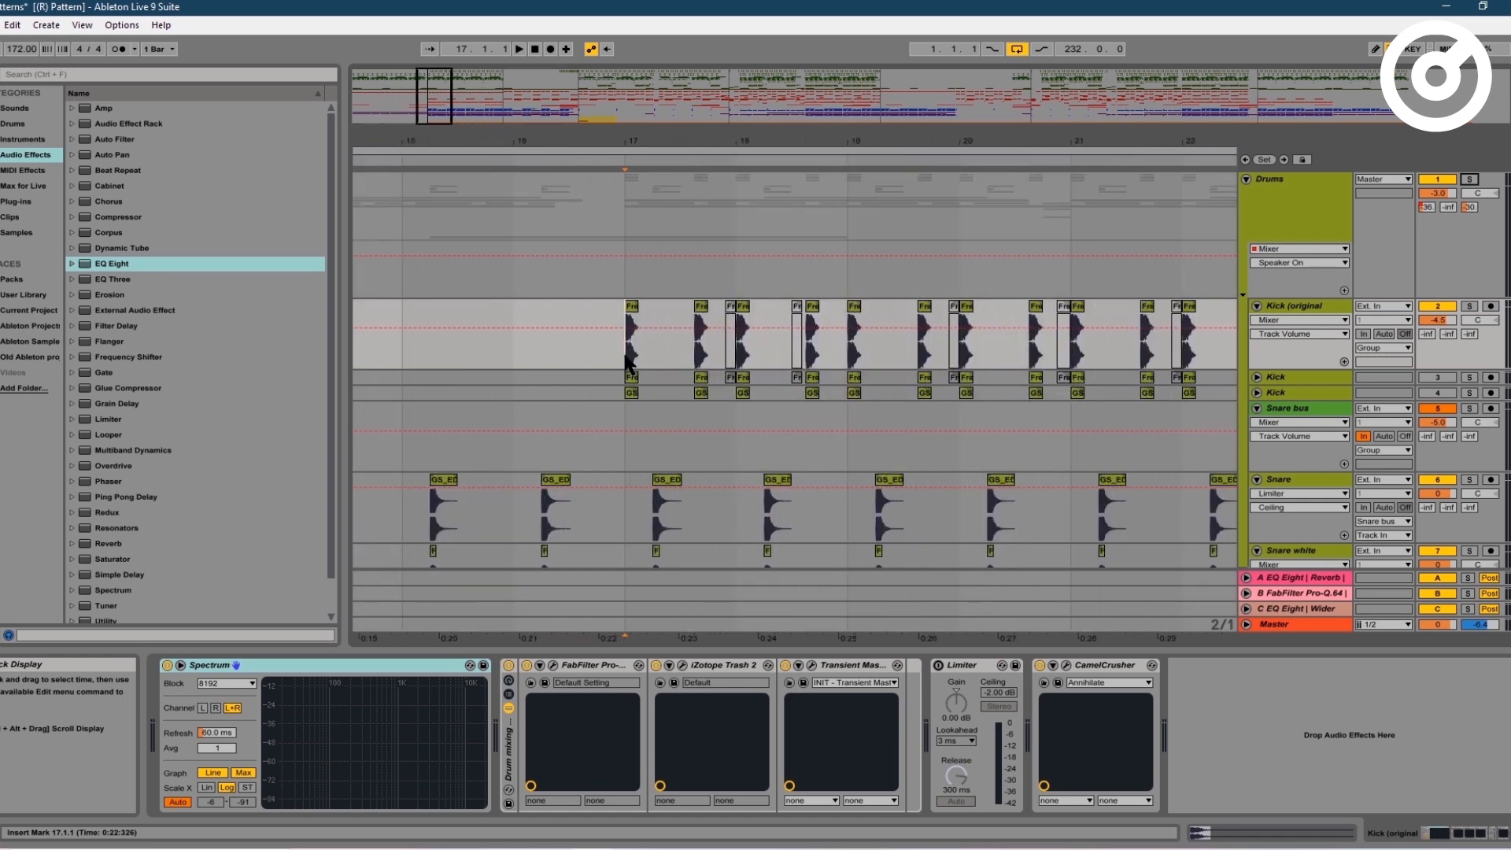
- Review the snare and percussion layers around bar 17, selecting Shuffle, Heavycut break and Amen tops in turn to show their devices
scroll(627, 363, "down", 5)
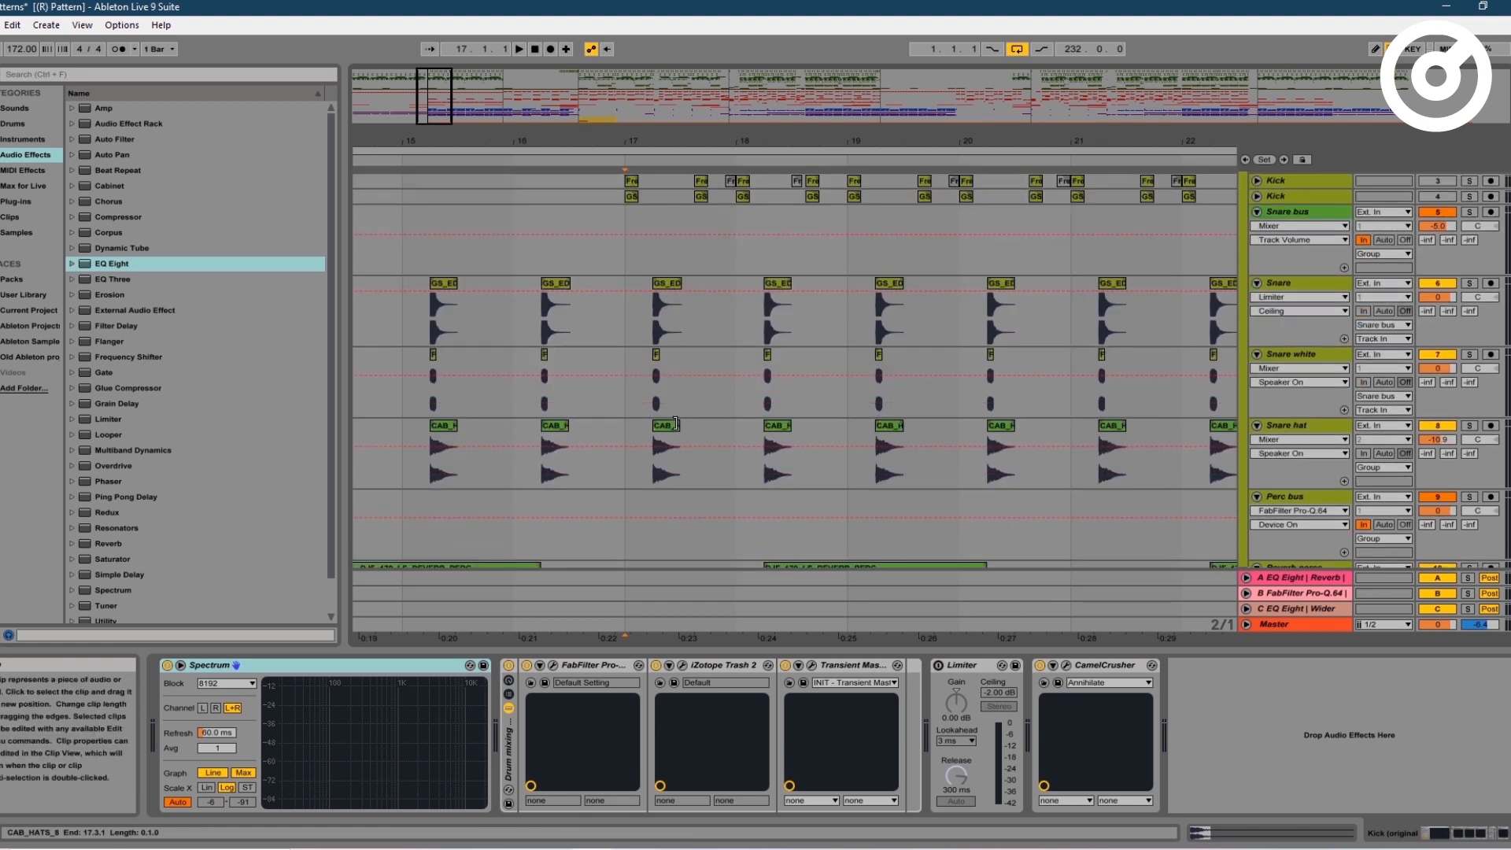
scroll(658, 402, "down", 2)
scroll(656, 395, "down", 6)
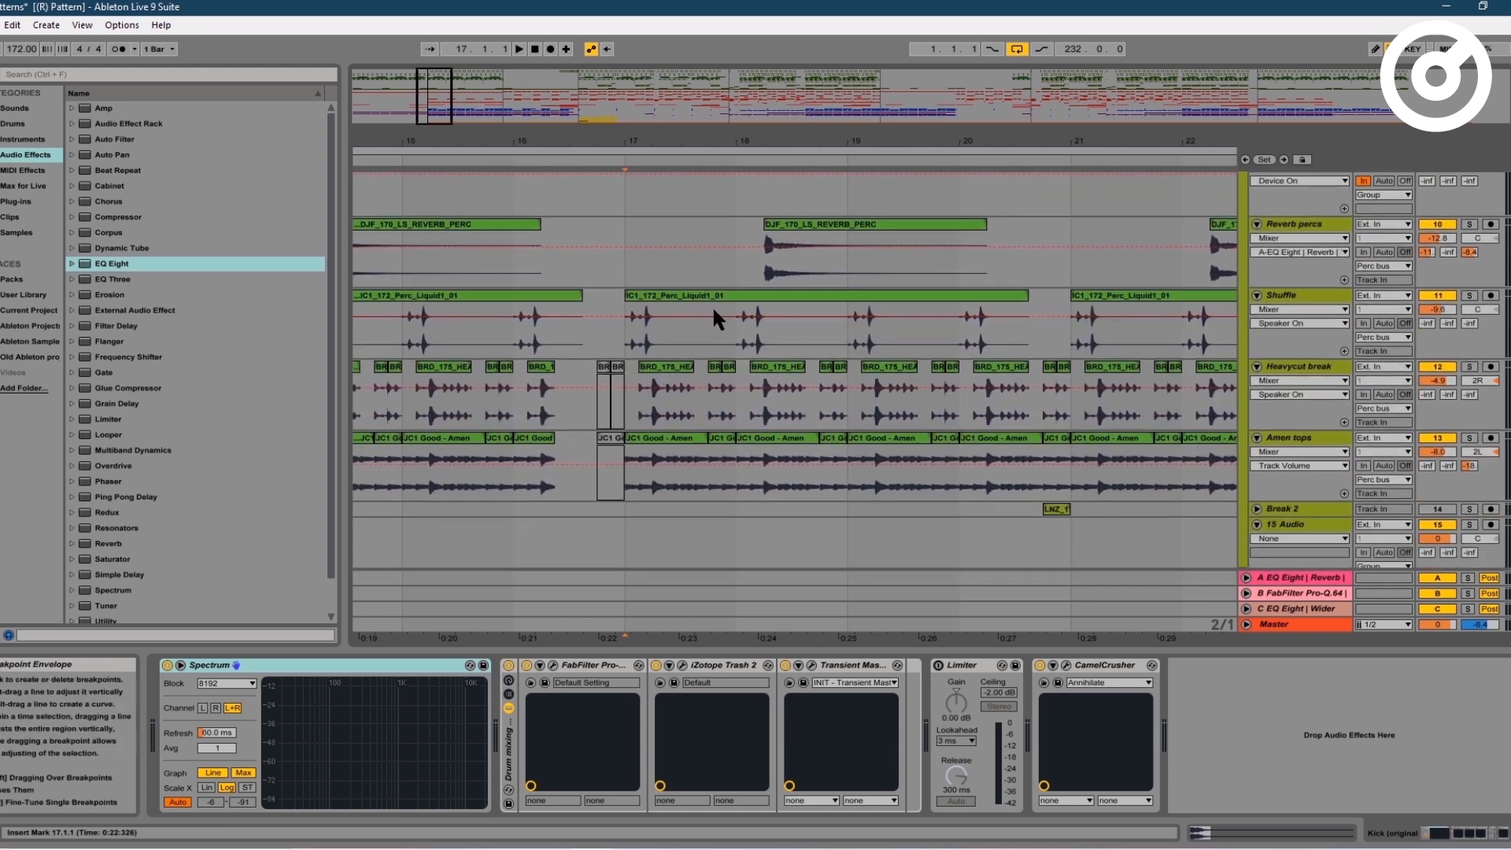
left_click(1273, 297)
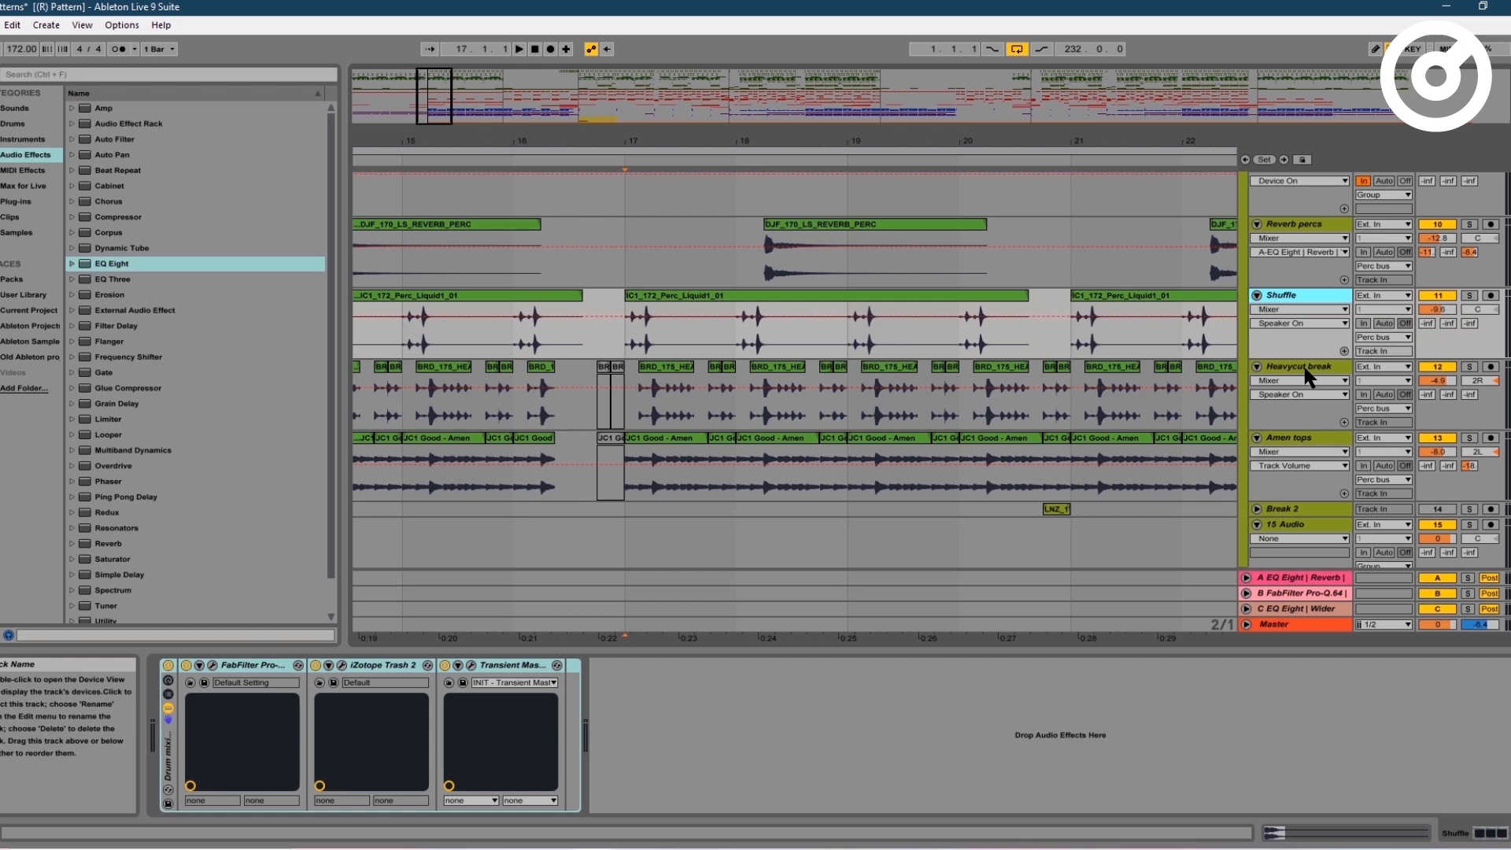
left_click(1302, 368)
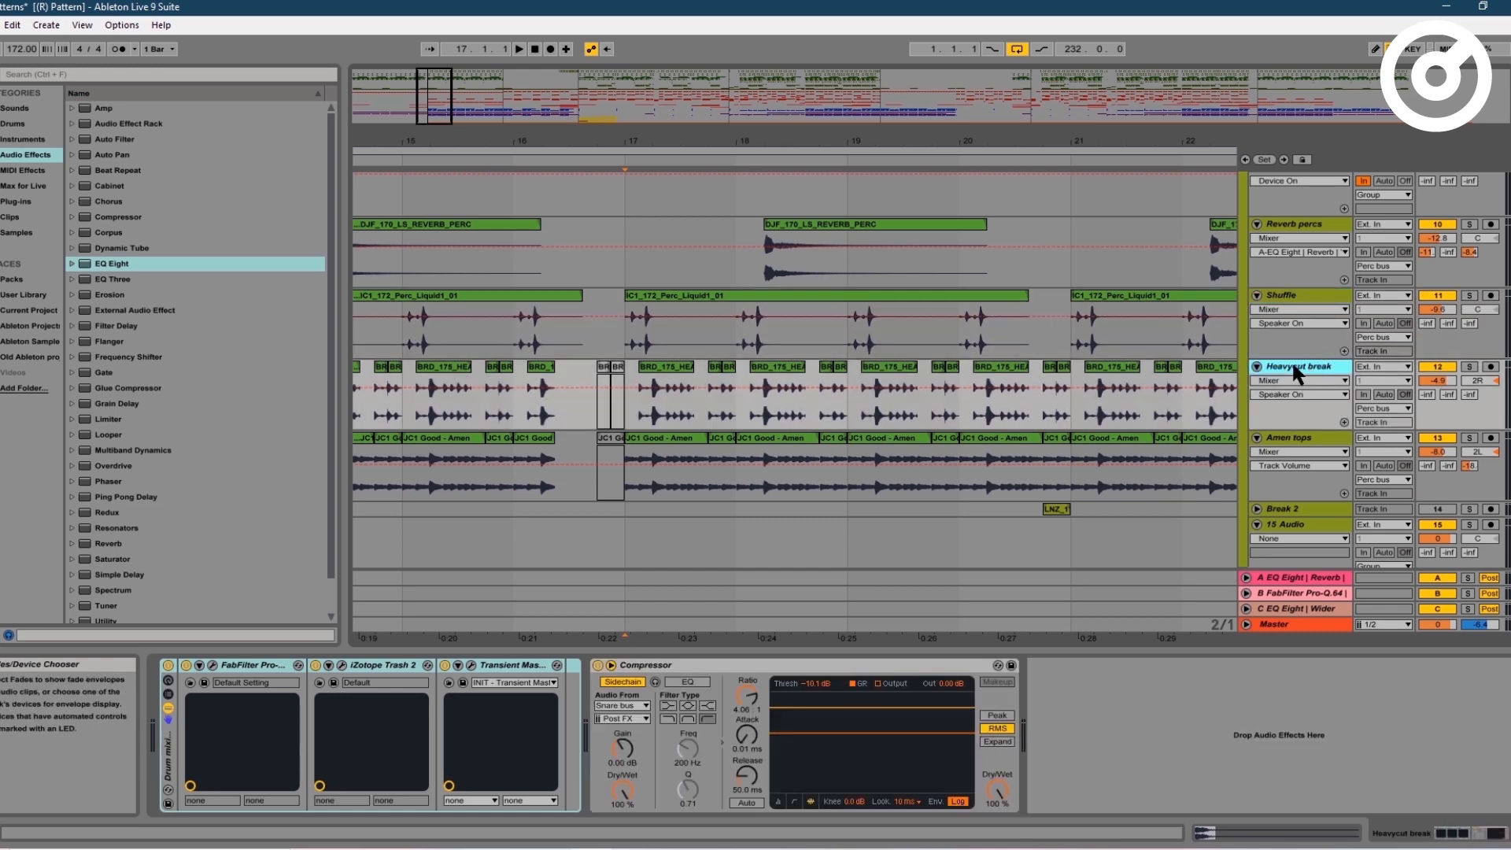
left_click(1288, 442)
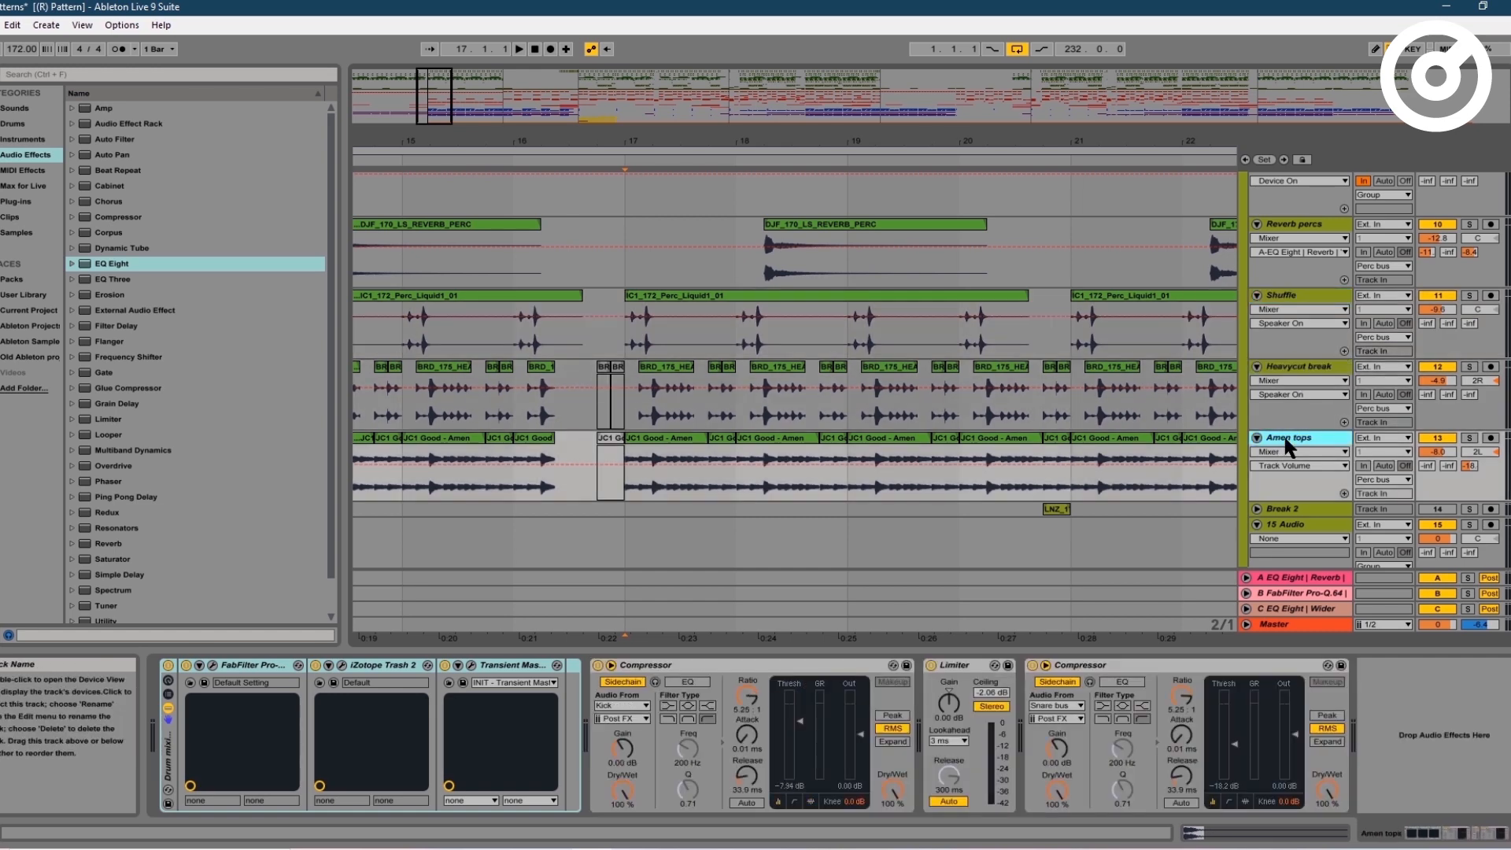
- Examine the drum fill tracks below Amen tops between bars 16 and 21
scroll(1284, 441, "down", 5)
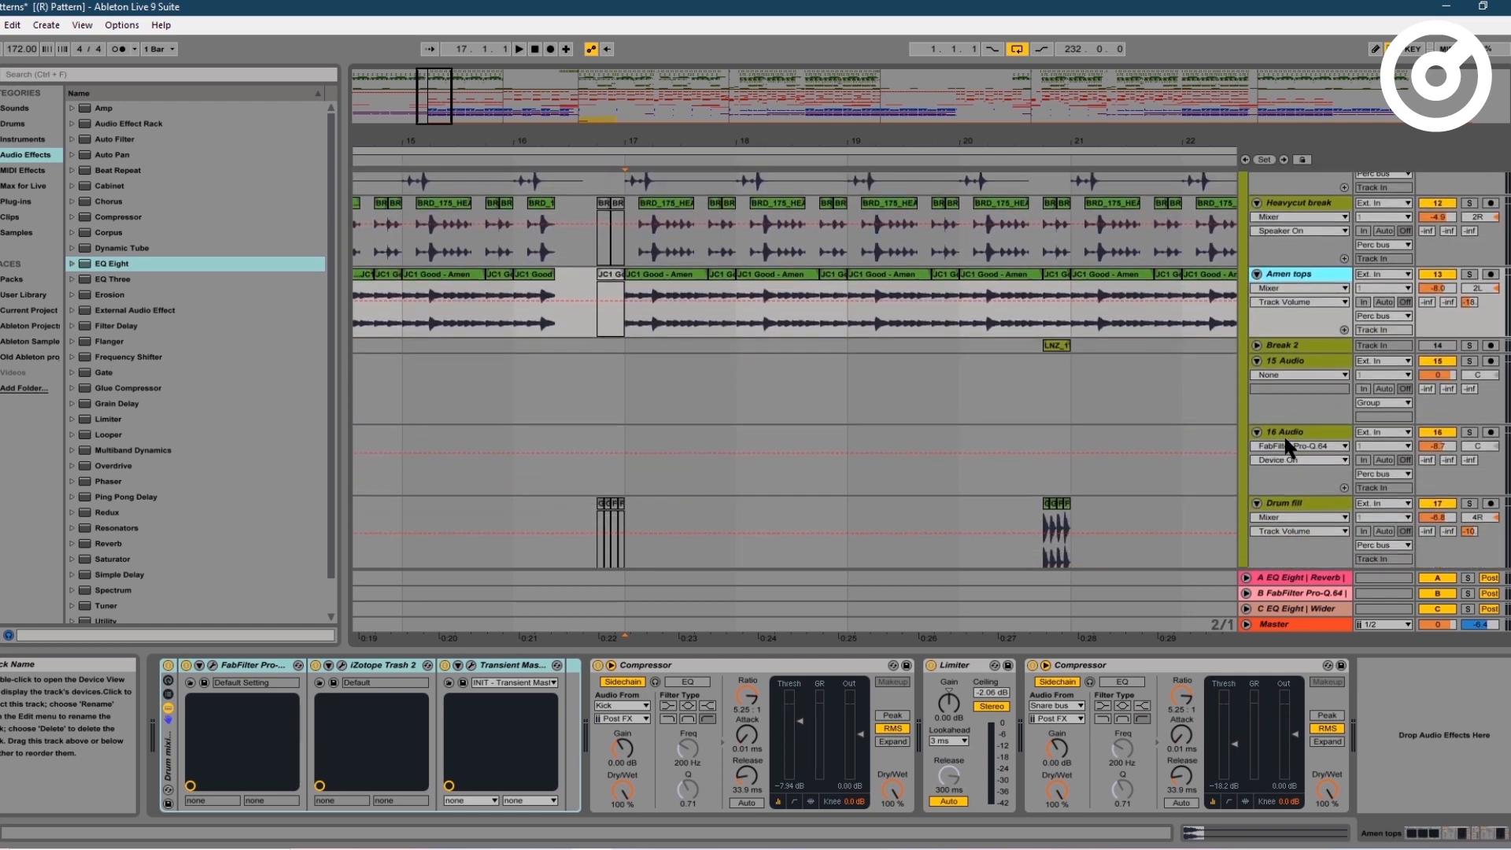
scroll(1283, 435, "down", 4)
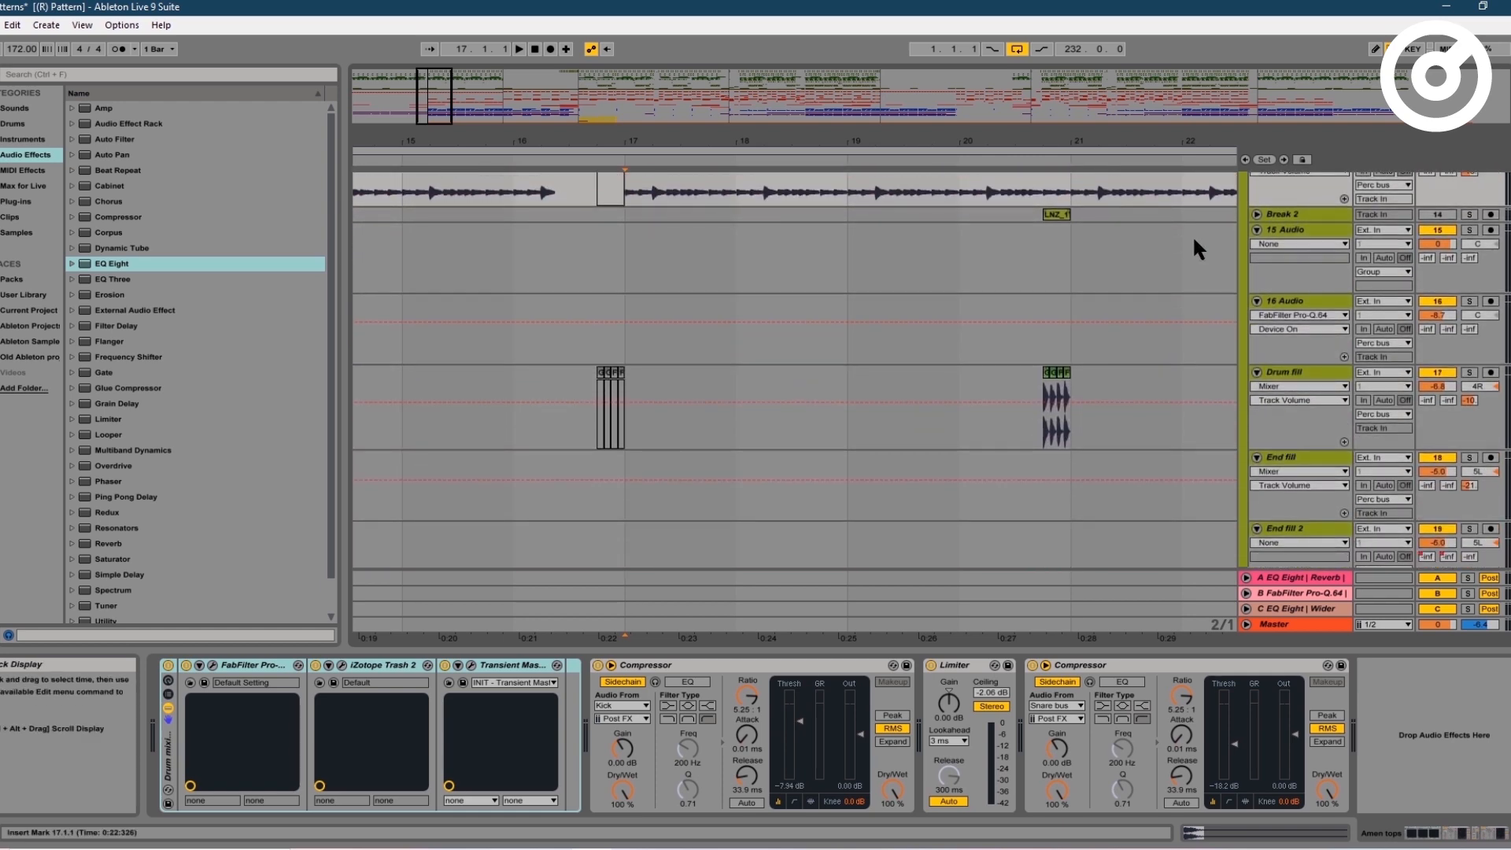
scroll(1073, 395, "down", 4)
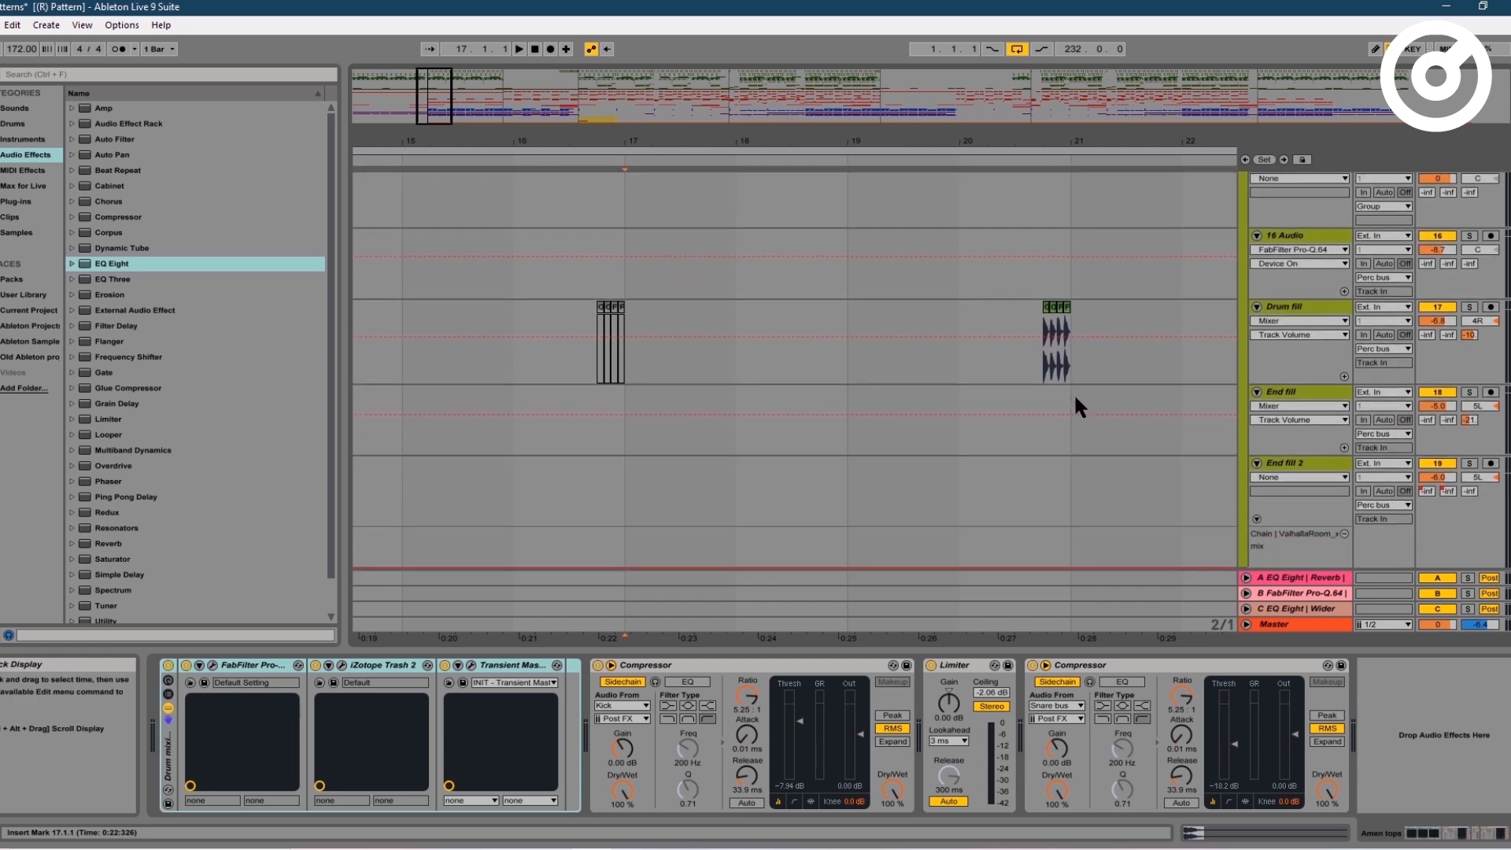
scroll(1073, 393, "down", 5)
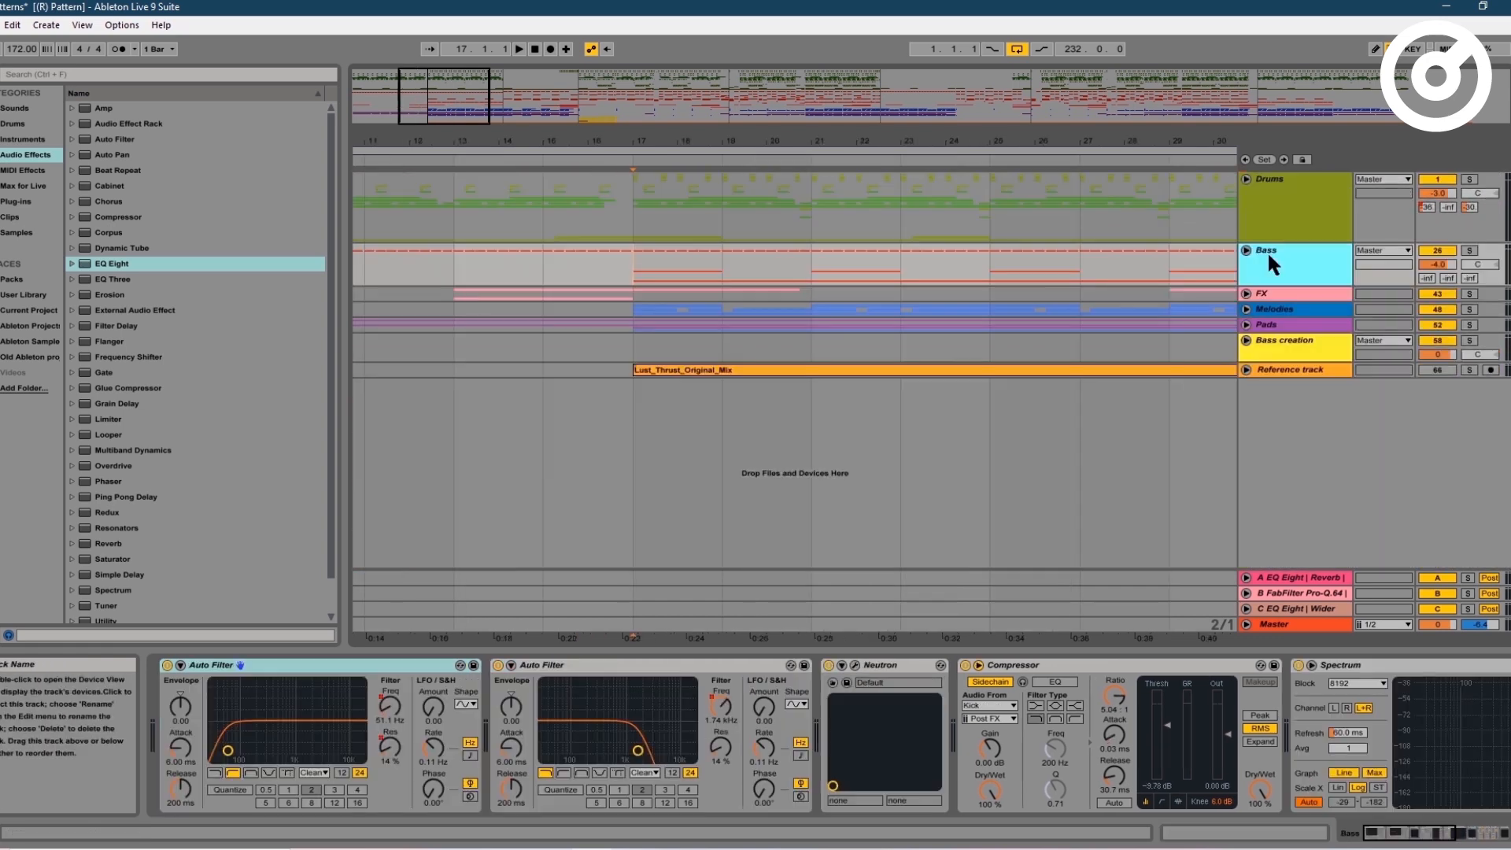
- Unfold the Bass group, mark bar 17 on the lower Sub track, and locate the Bass tops clips
left_click(1248, 249)
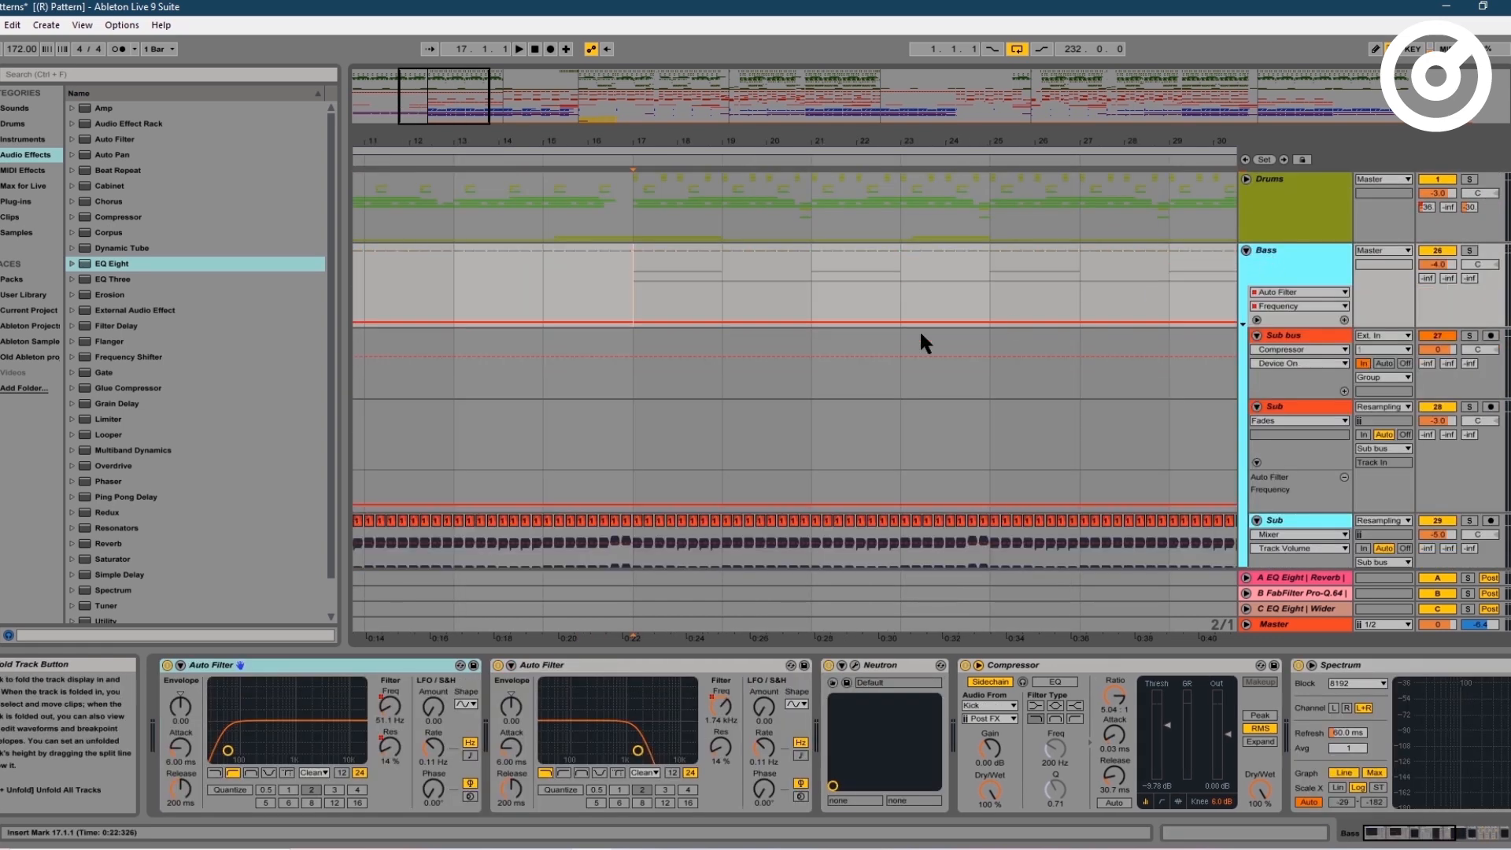
scroll(719, 432, "down", 5)
left_click(634, 404)
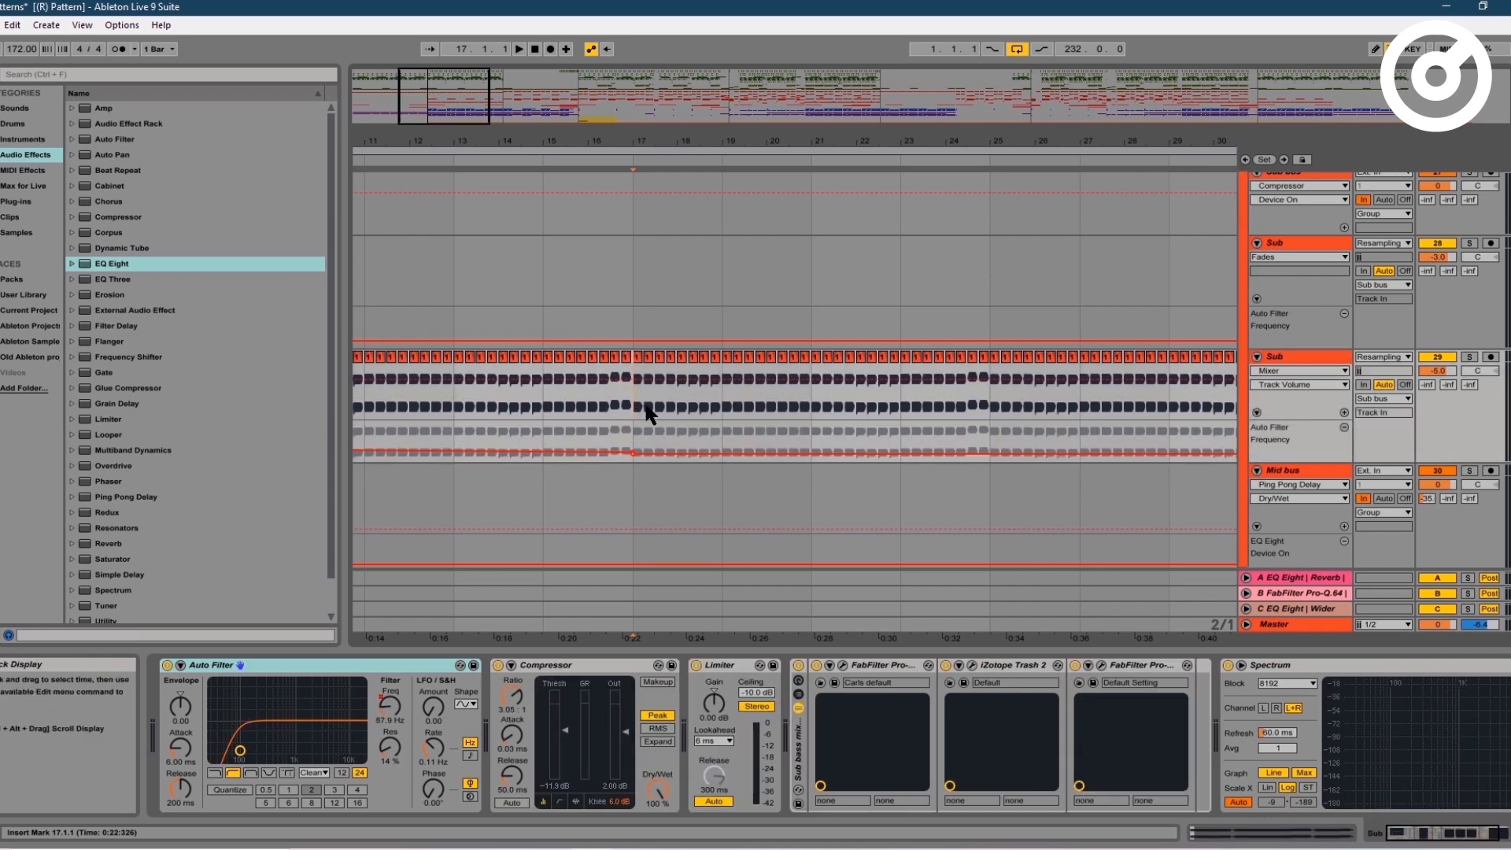
scroll(648, 388, "down", 10)
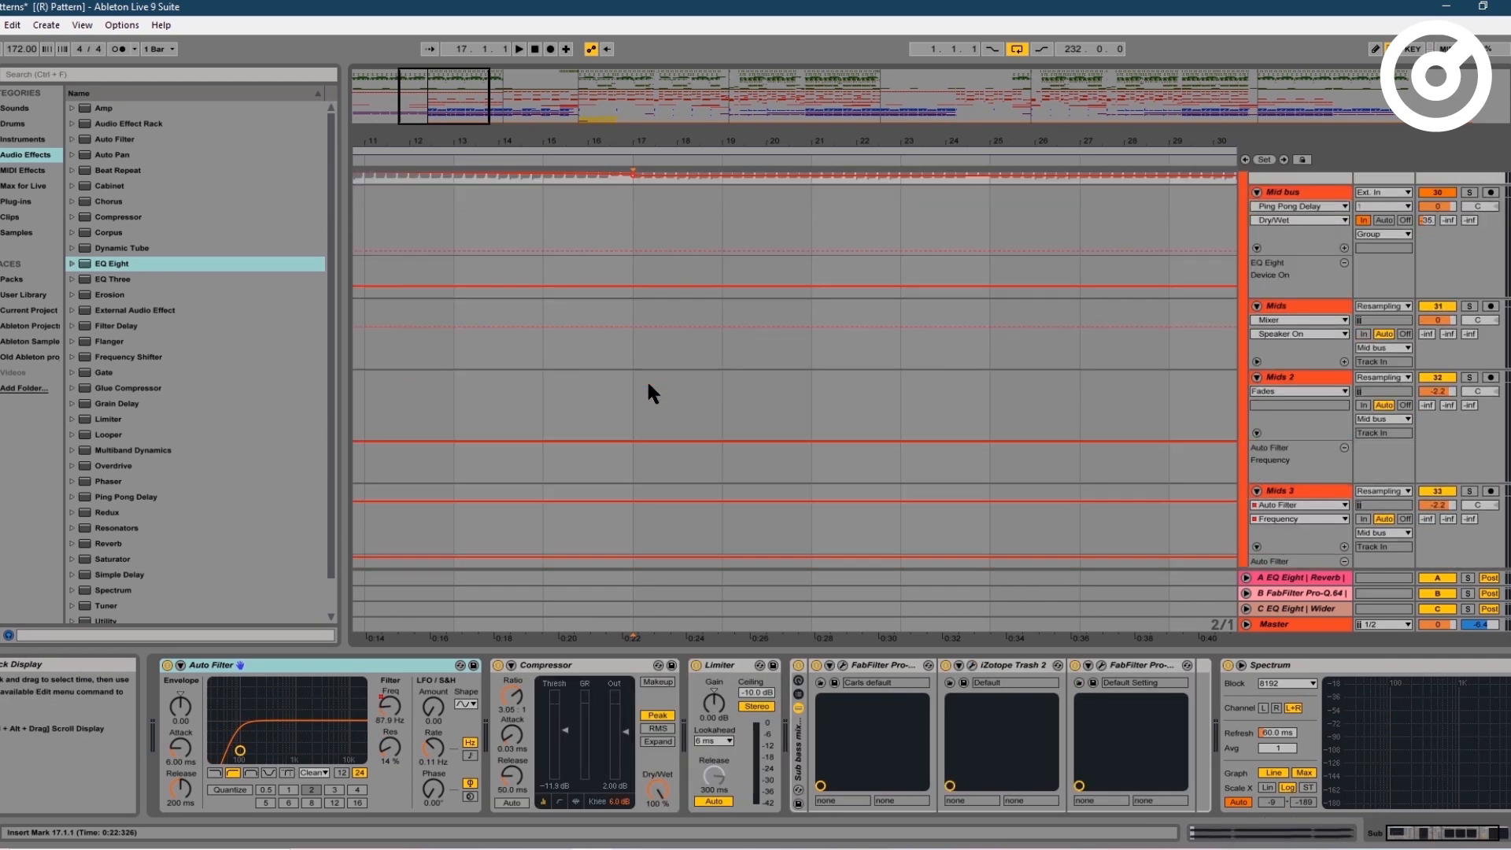
scroll(648, 385, "down", 2)
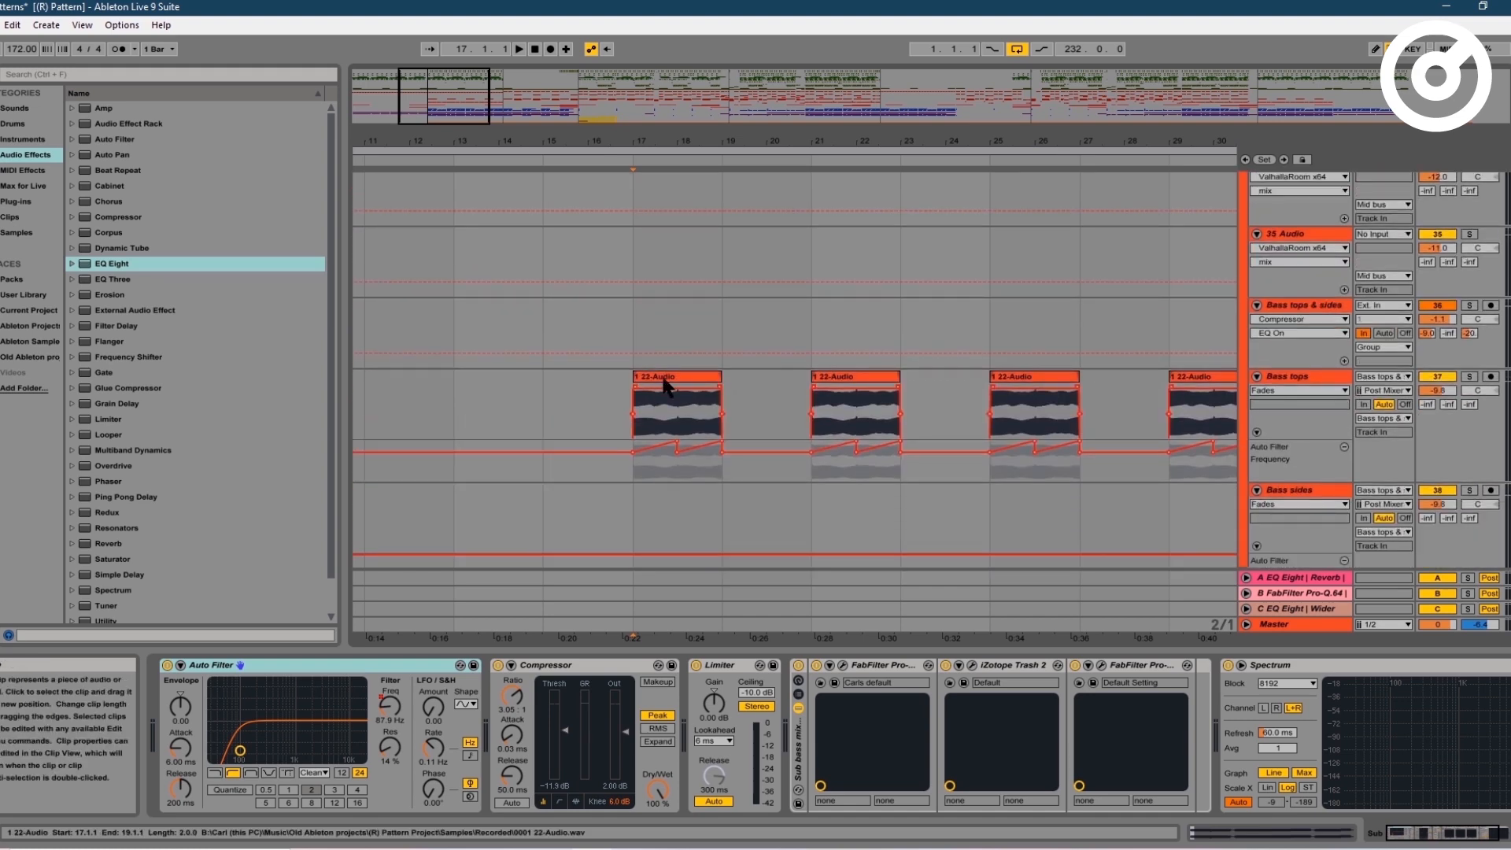
- Select the Bass tops clip at bar 17, solo its track, and listen to it
left_click(681, 385)
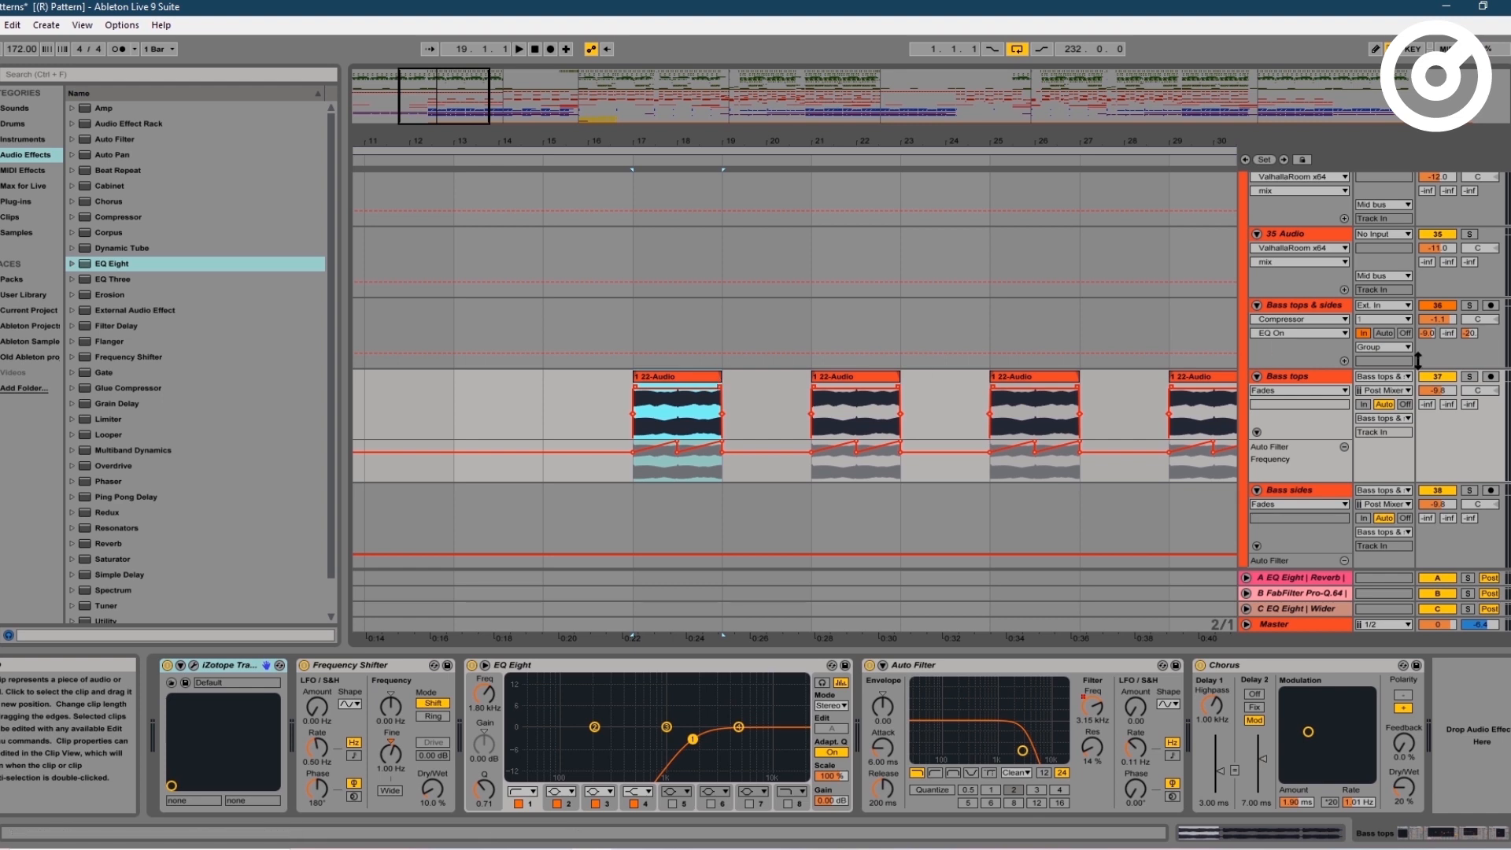
left_click(1468, 376)
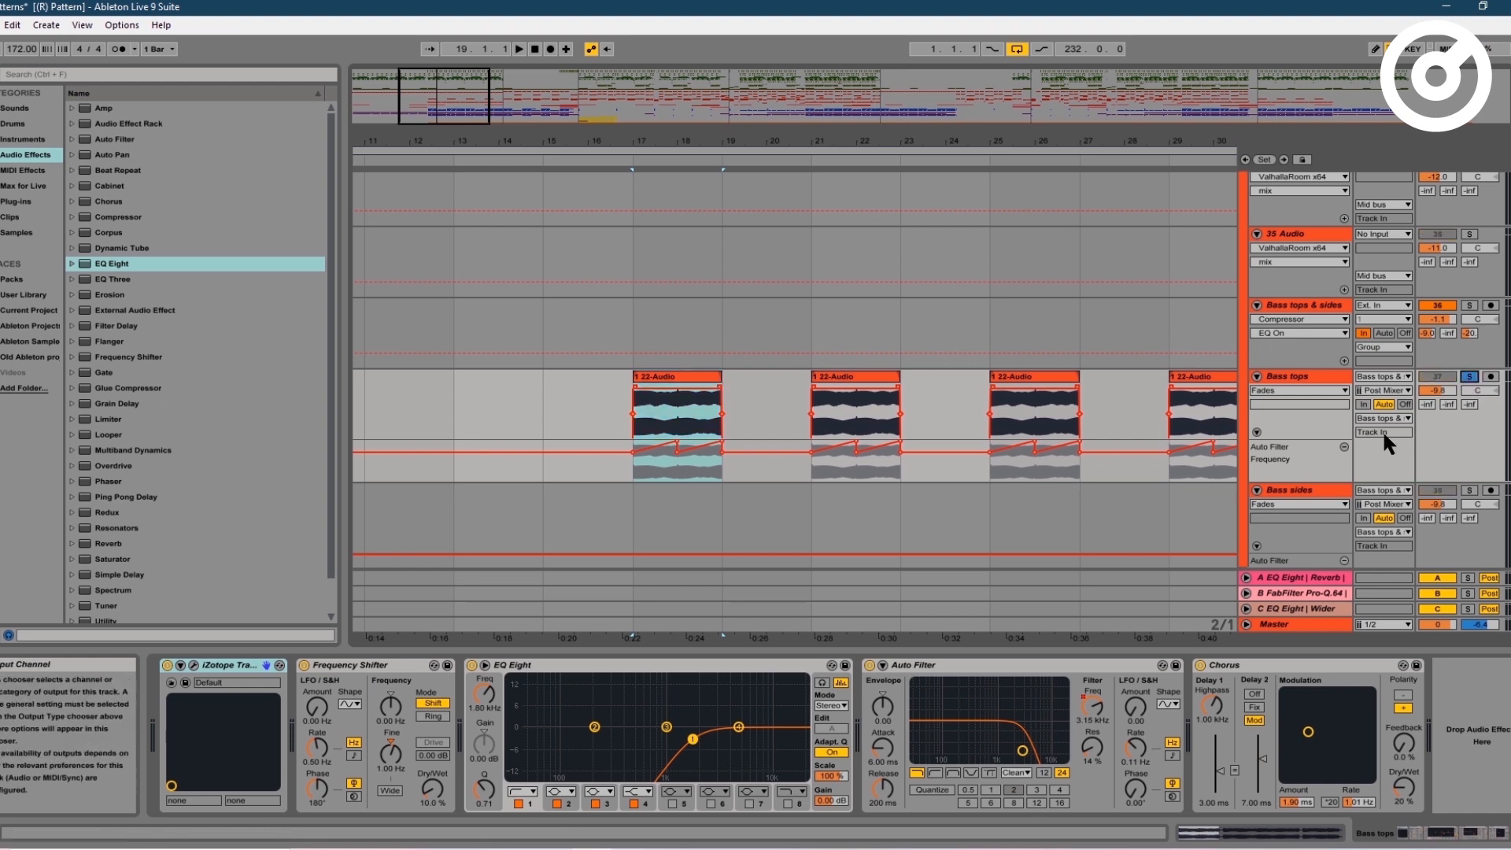
scroll(1398, 412, "down", 2)
key("space")
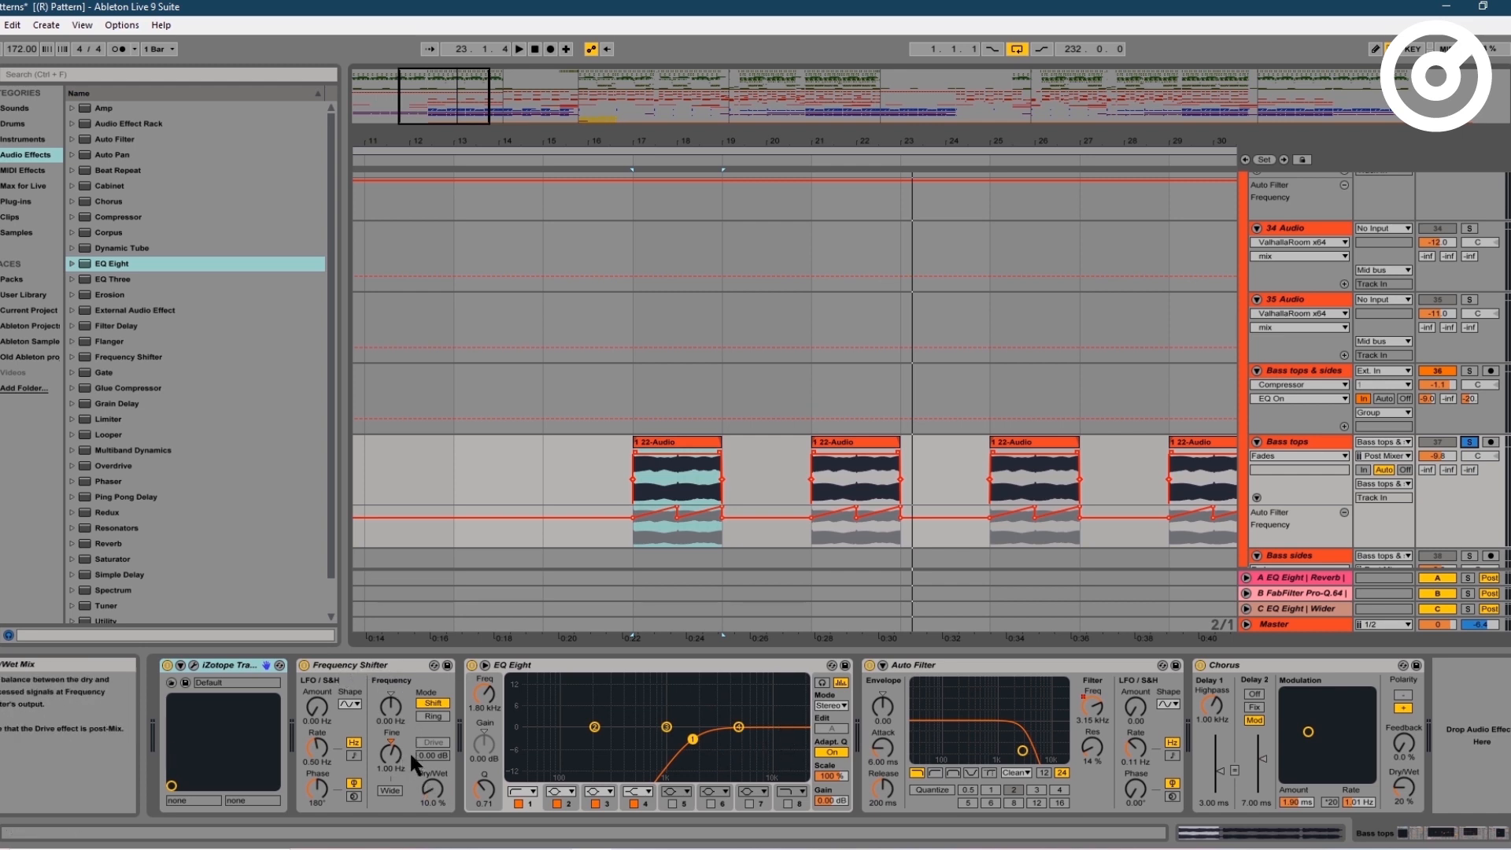
- Listen to the soloed 41 Audio bass track from bar 17
left_click(637, 399)
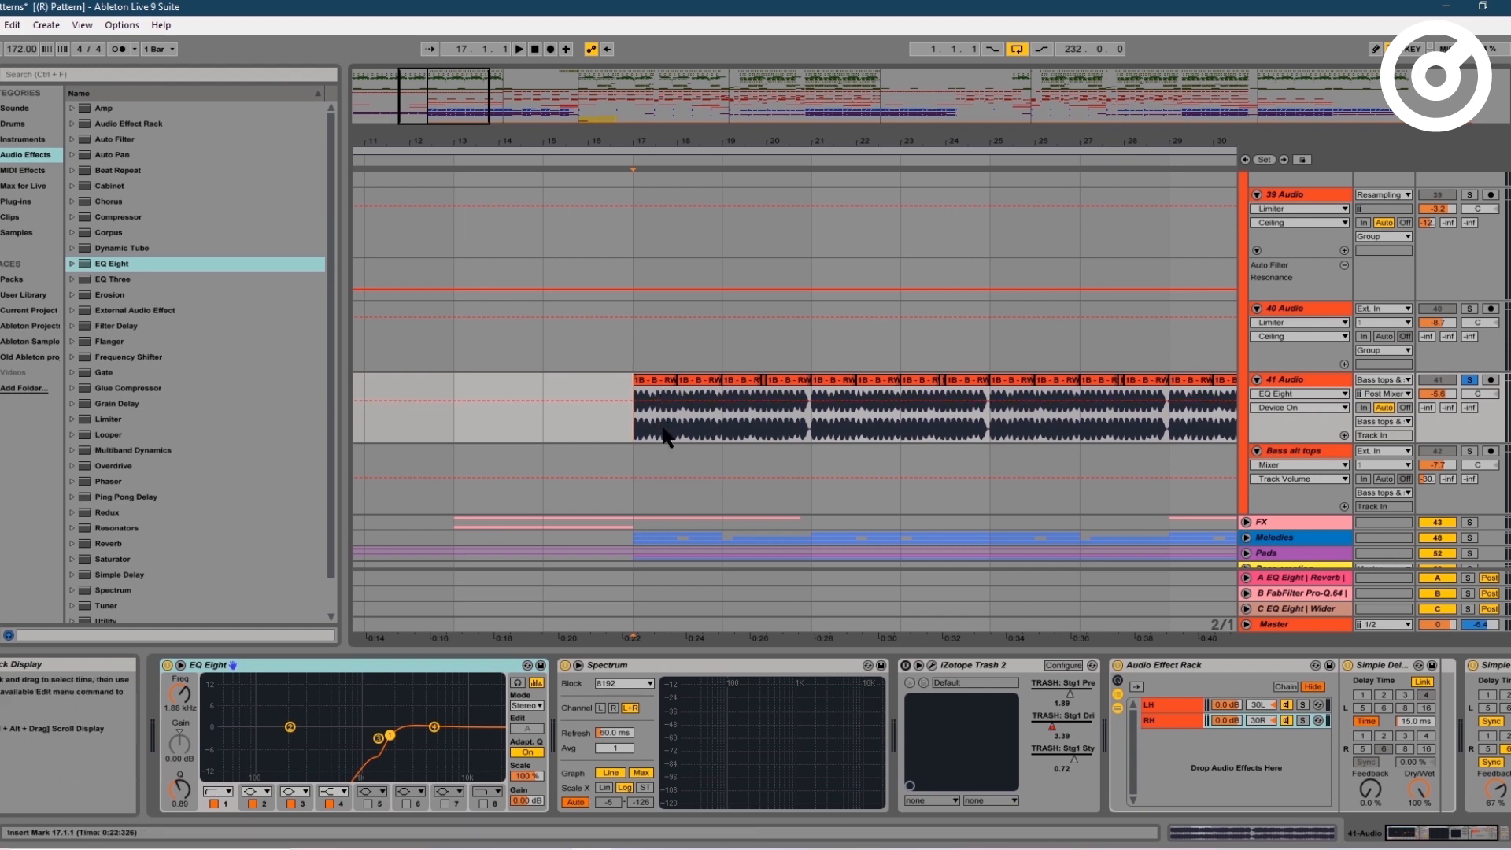
key("space")
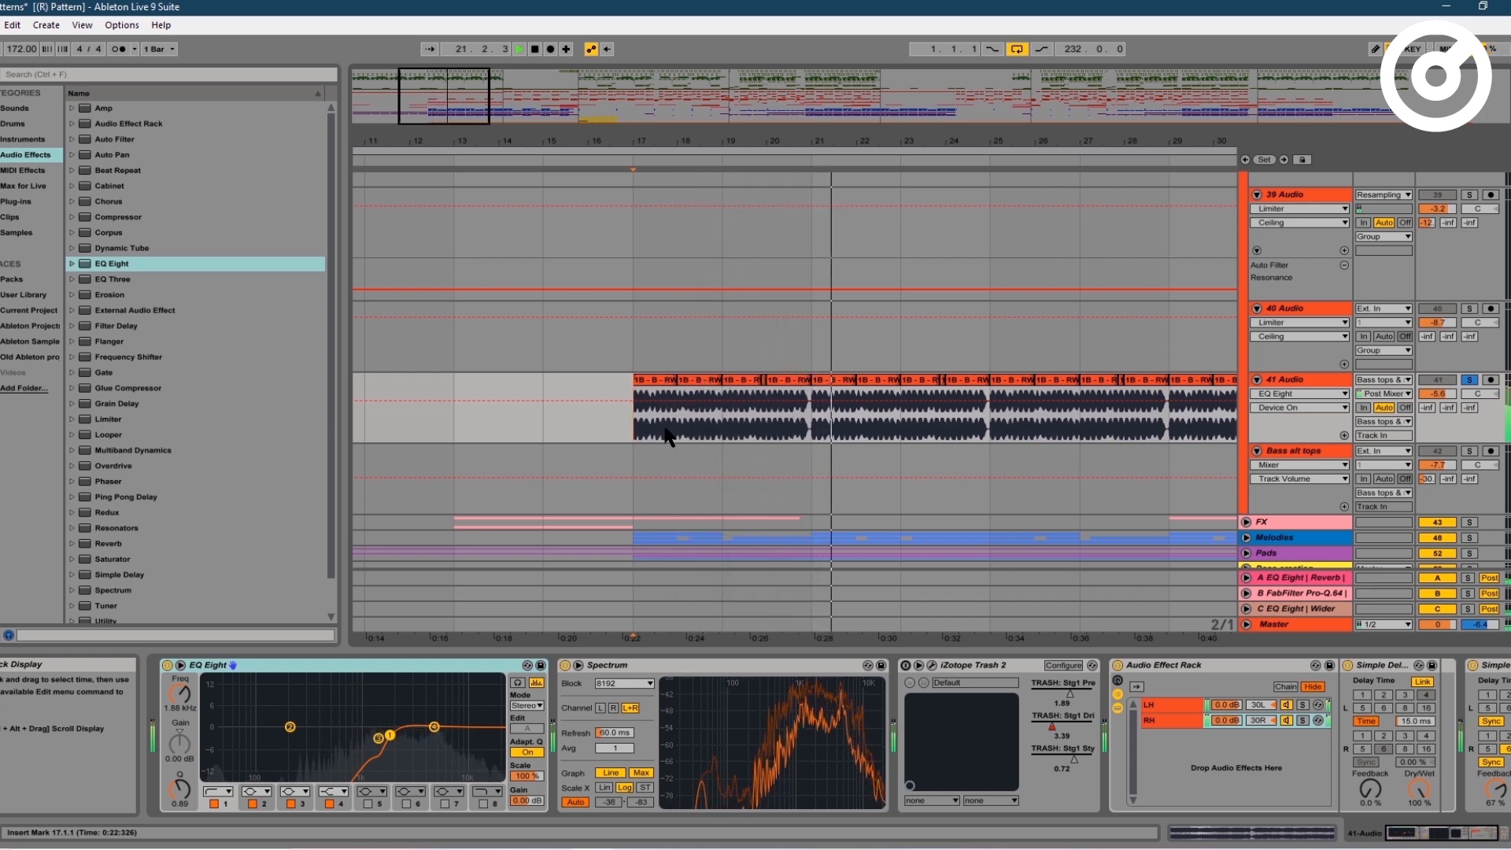
key("space")
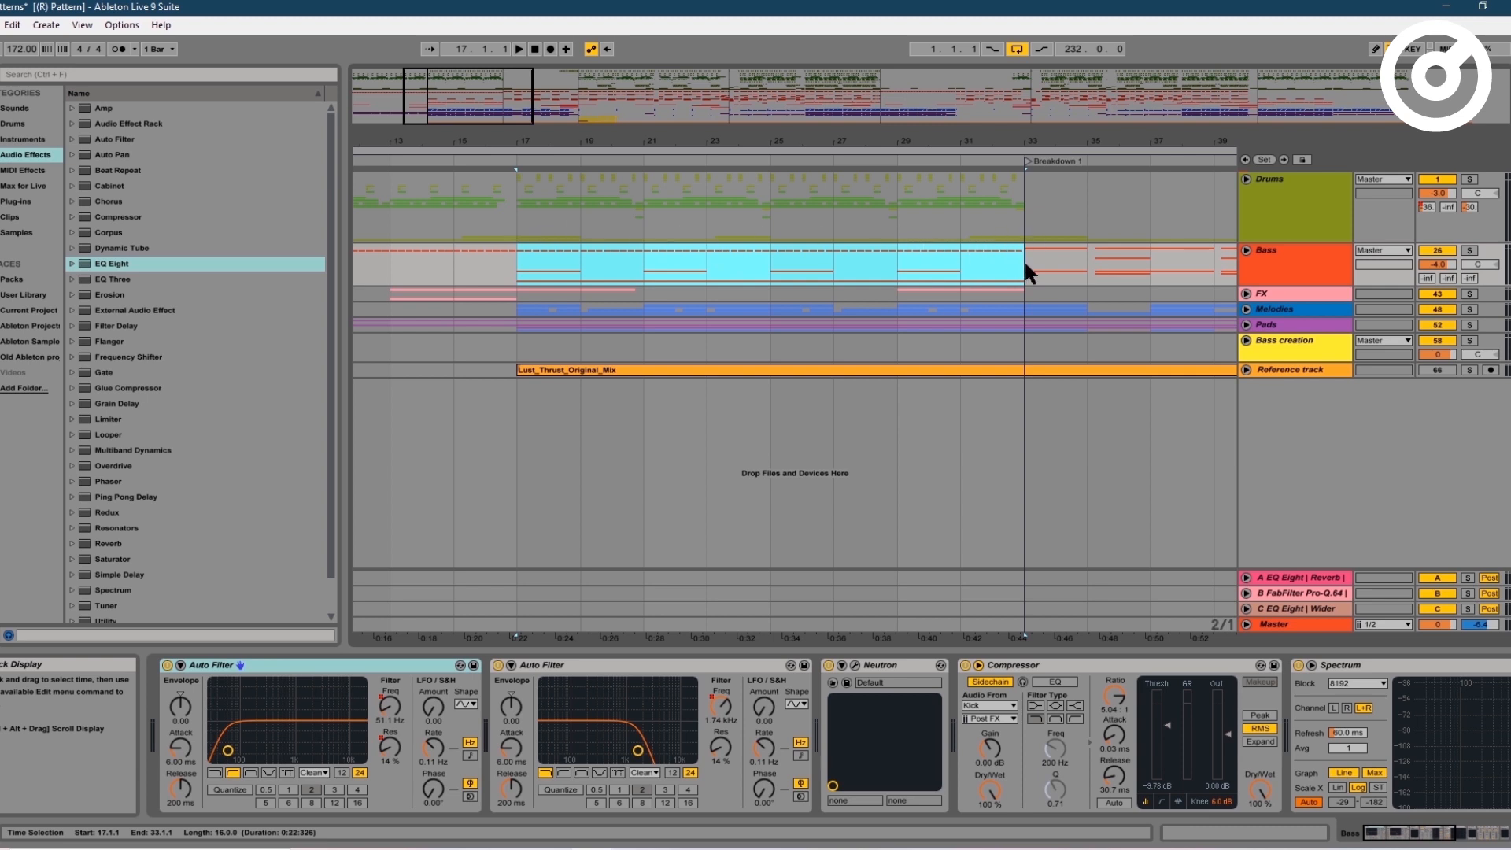
- Unfold the Melodies group, solo it, and listen from bar 17 while reviewing its Short melody, Melody 1 and Arp tracks
left_click(978, 309)
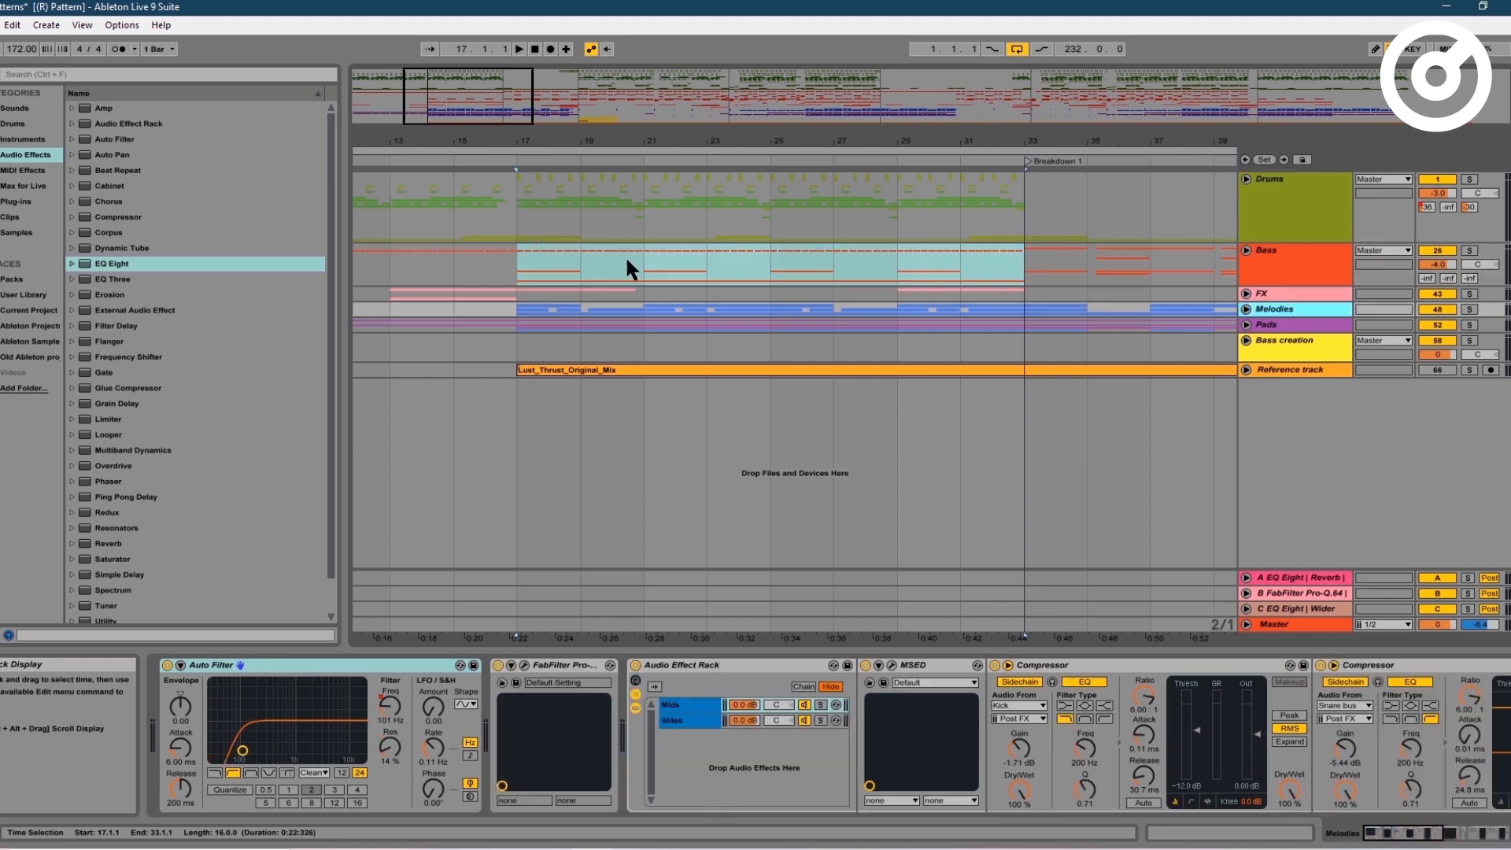
left_click(519, 315)
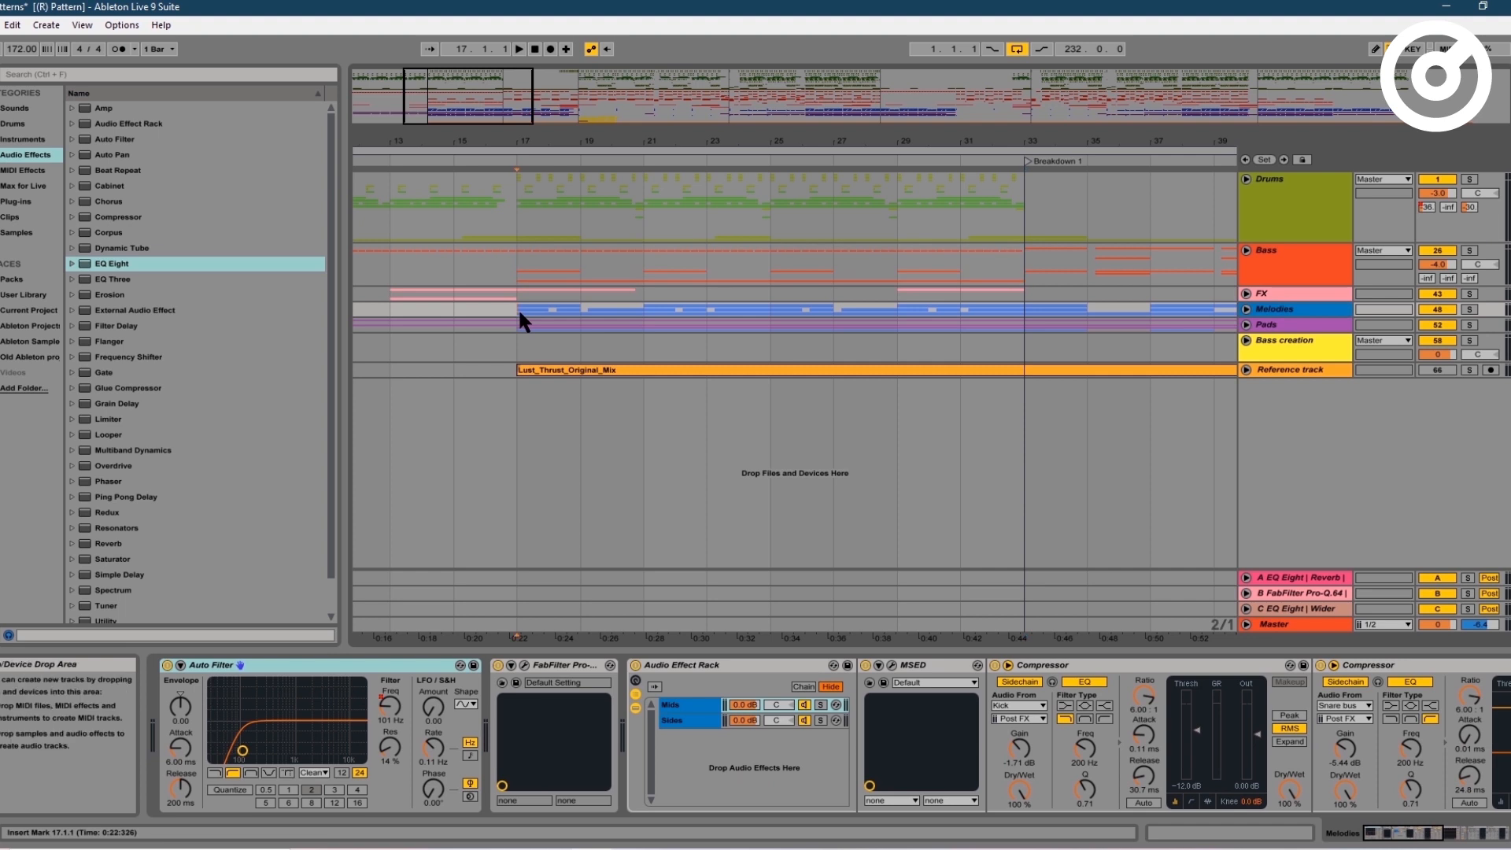
left_click(1245, 309)
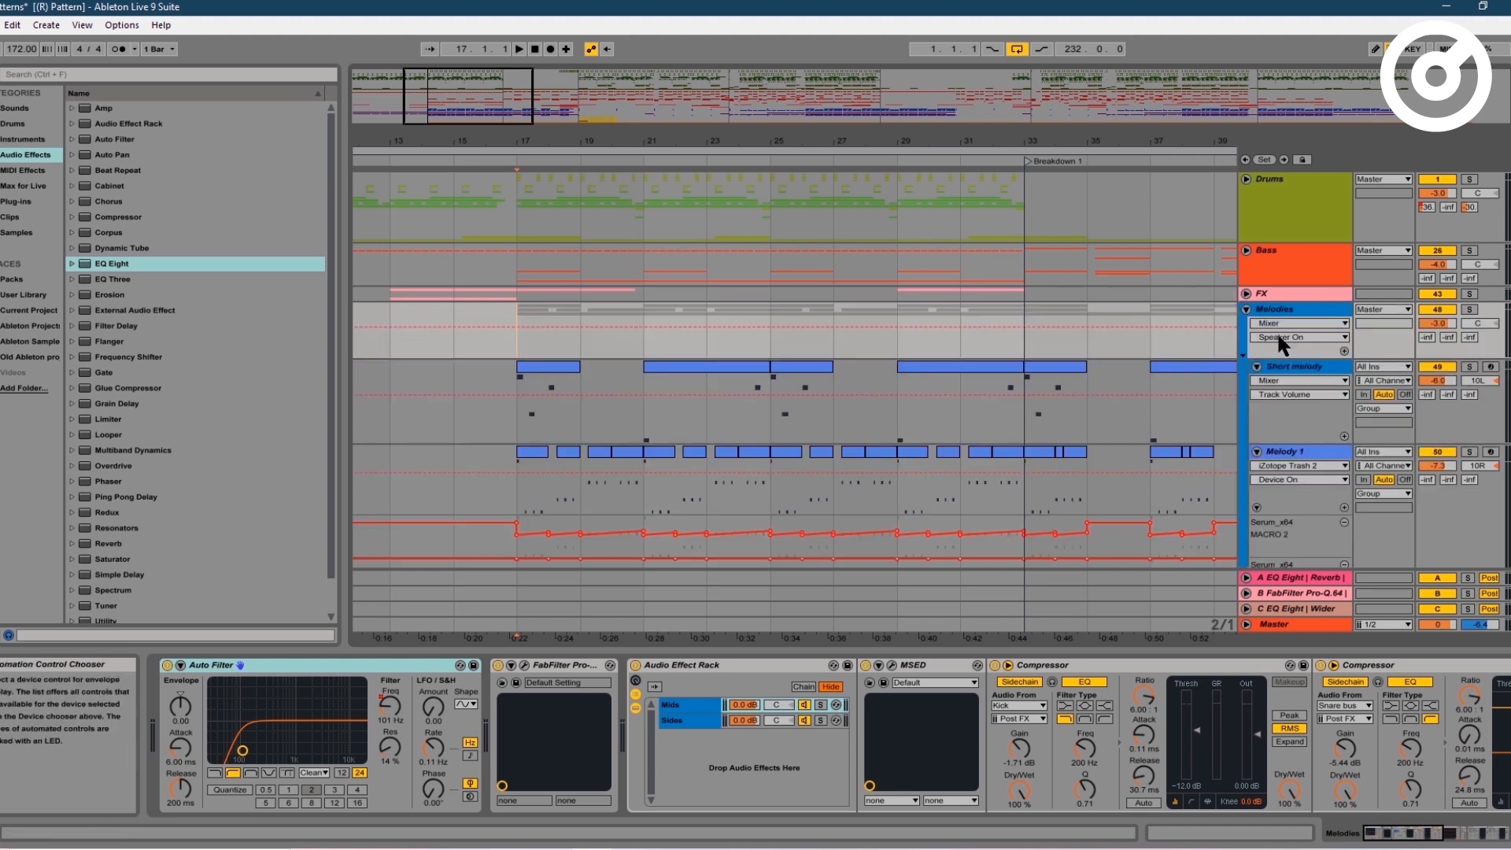
left_click(1469, 310)
key("space")
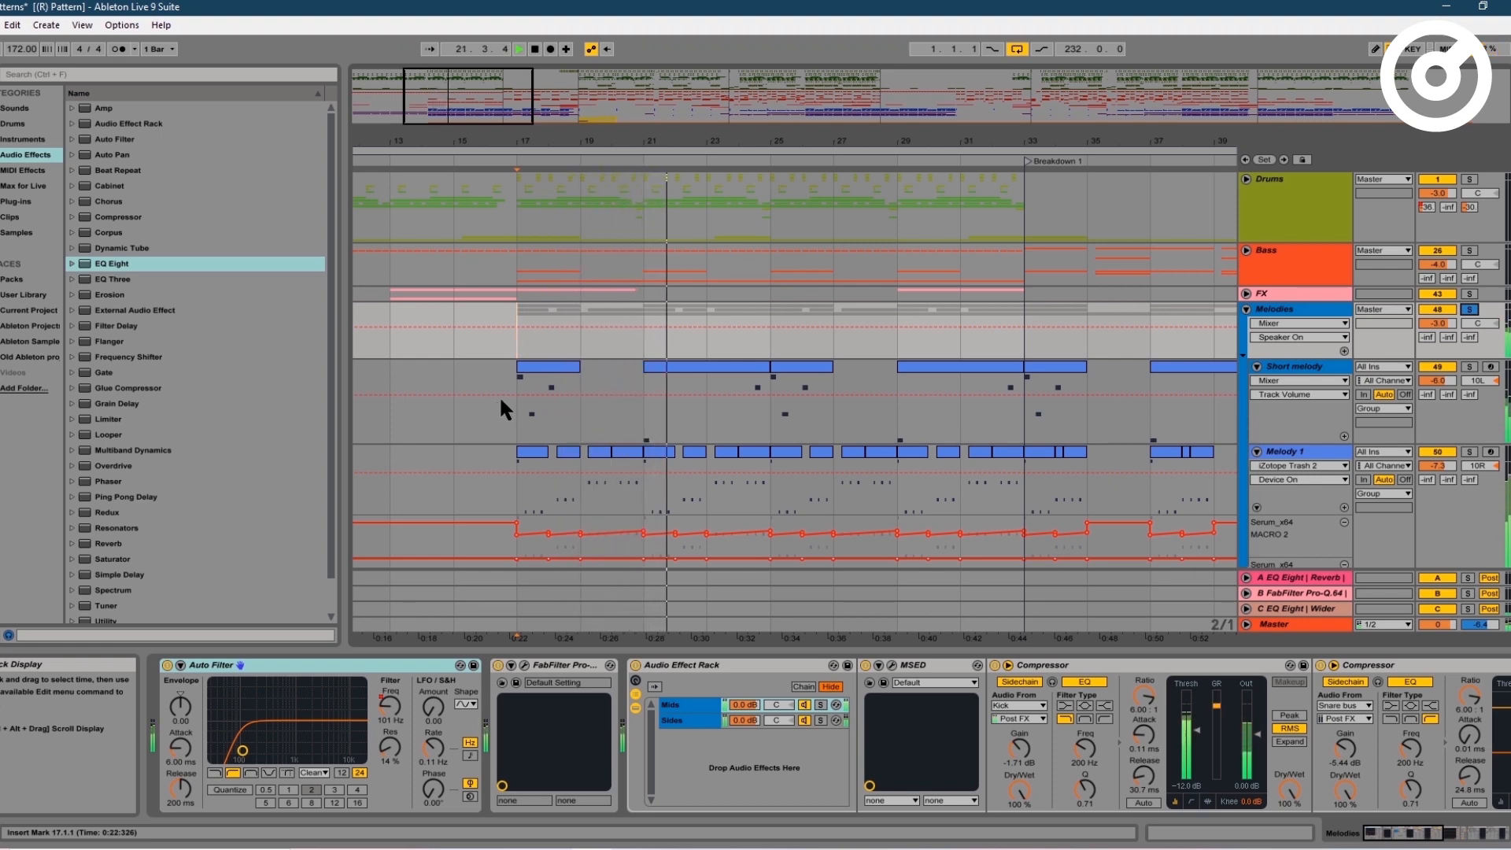
scroll(499, 395, "down", 5)
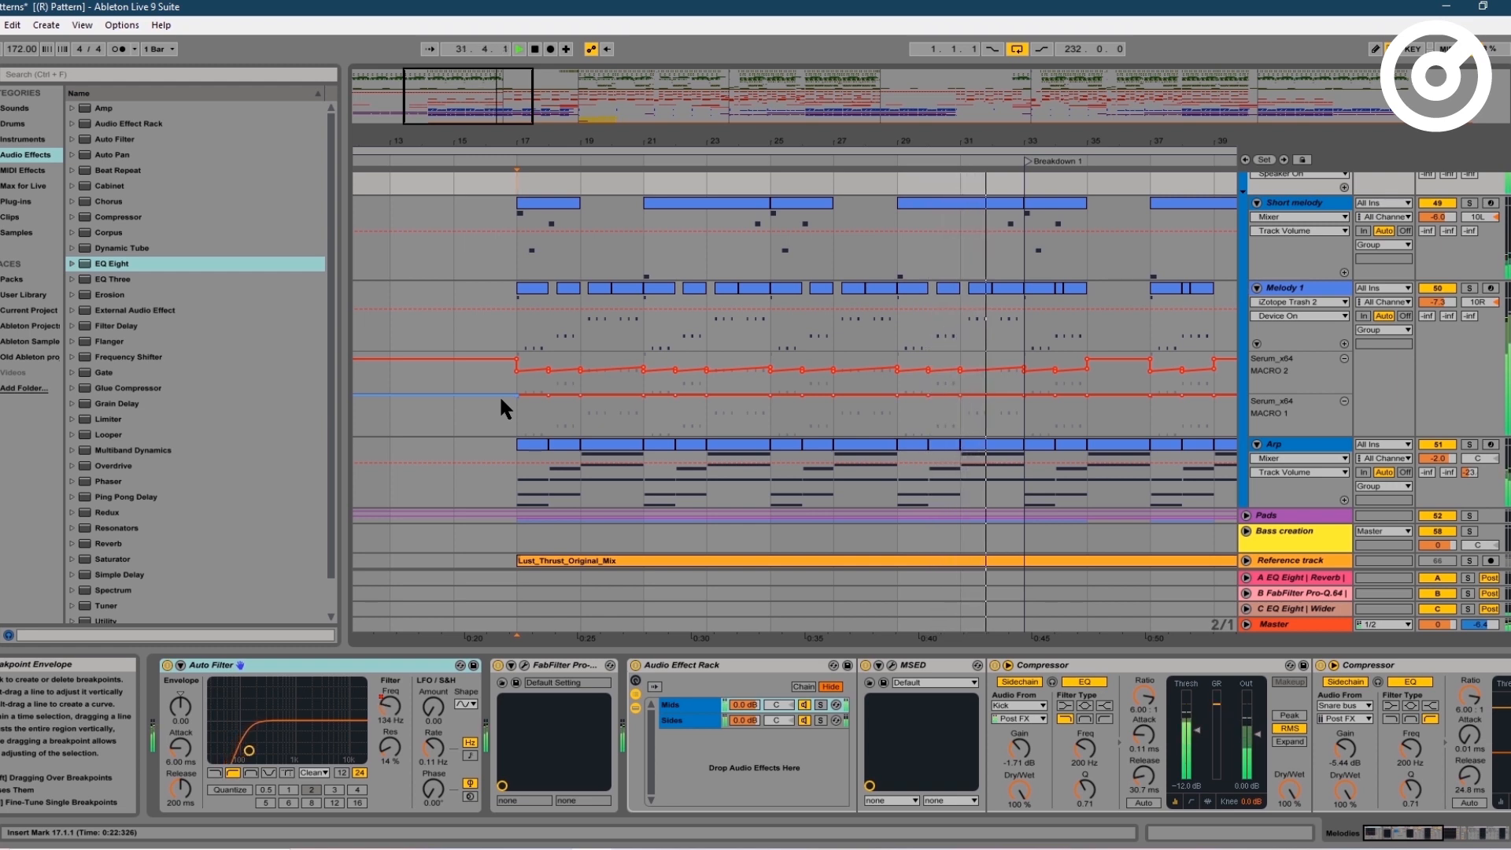
key("space")
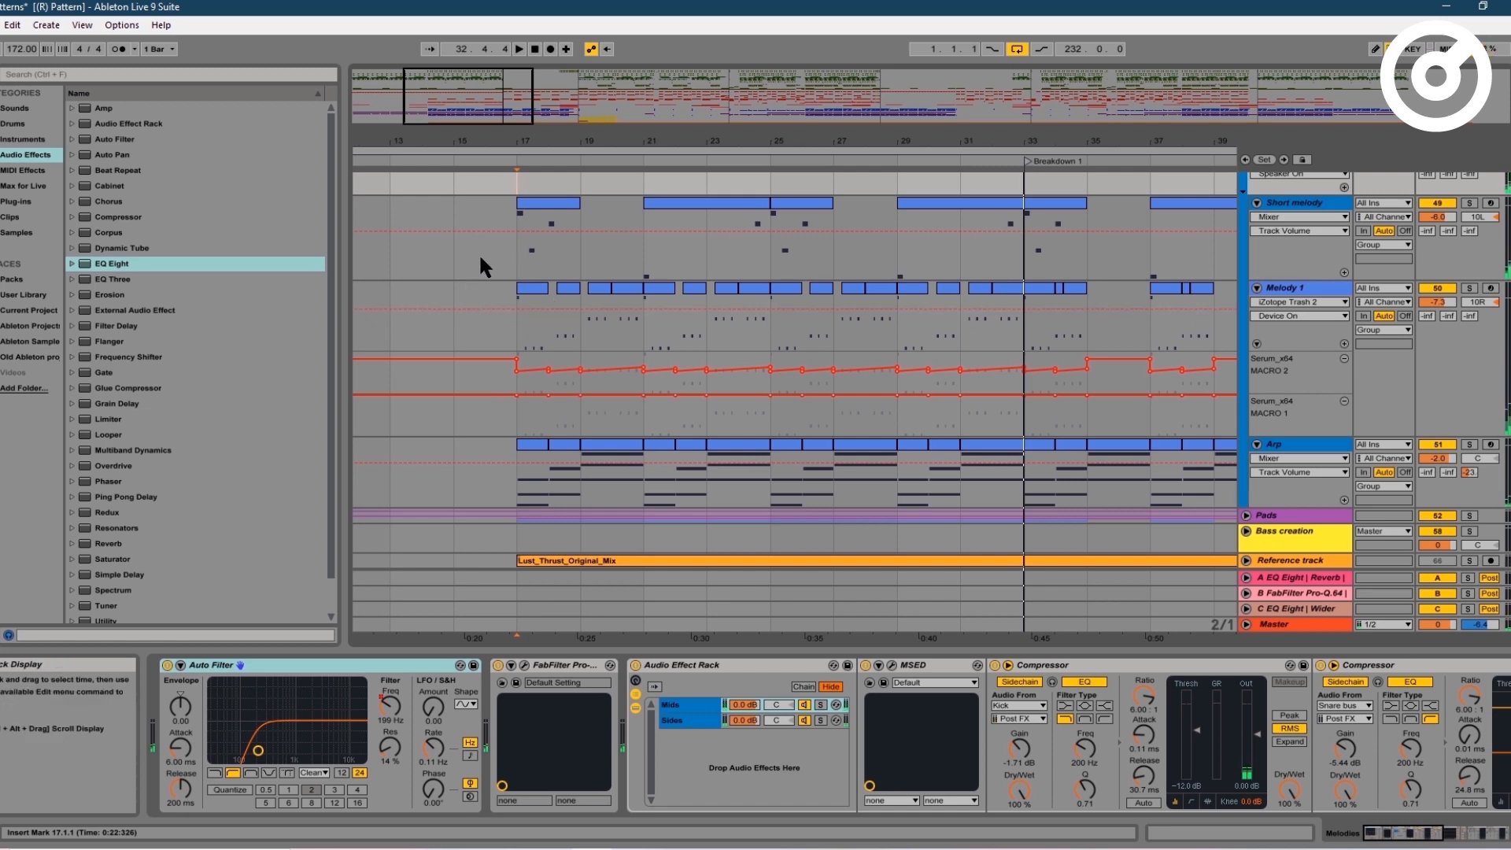
- Solo the Short melody track, open its Serum synth, and listen from bar 17 with the arrangement clips kept in view
left_click(511, 262)
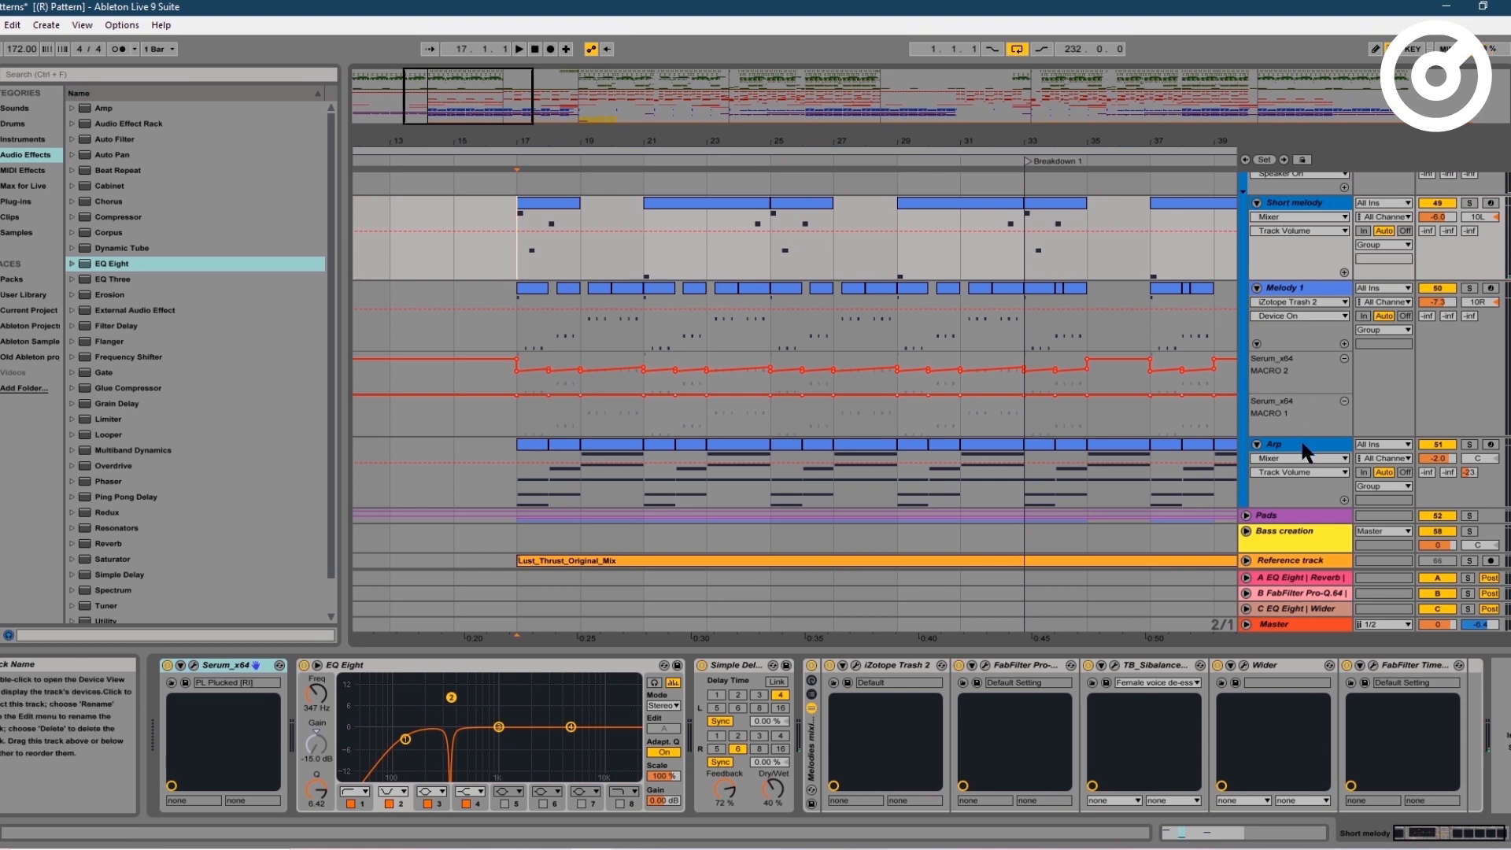
left_click(1305, 201)
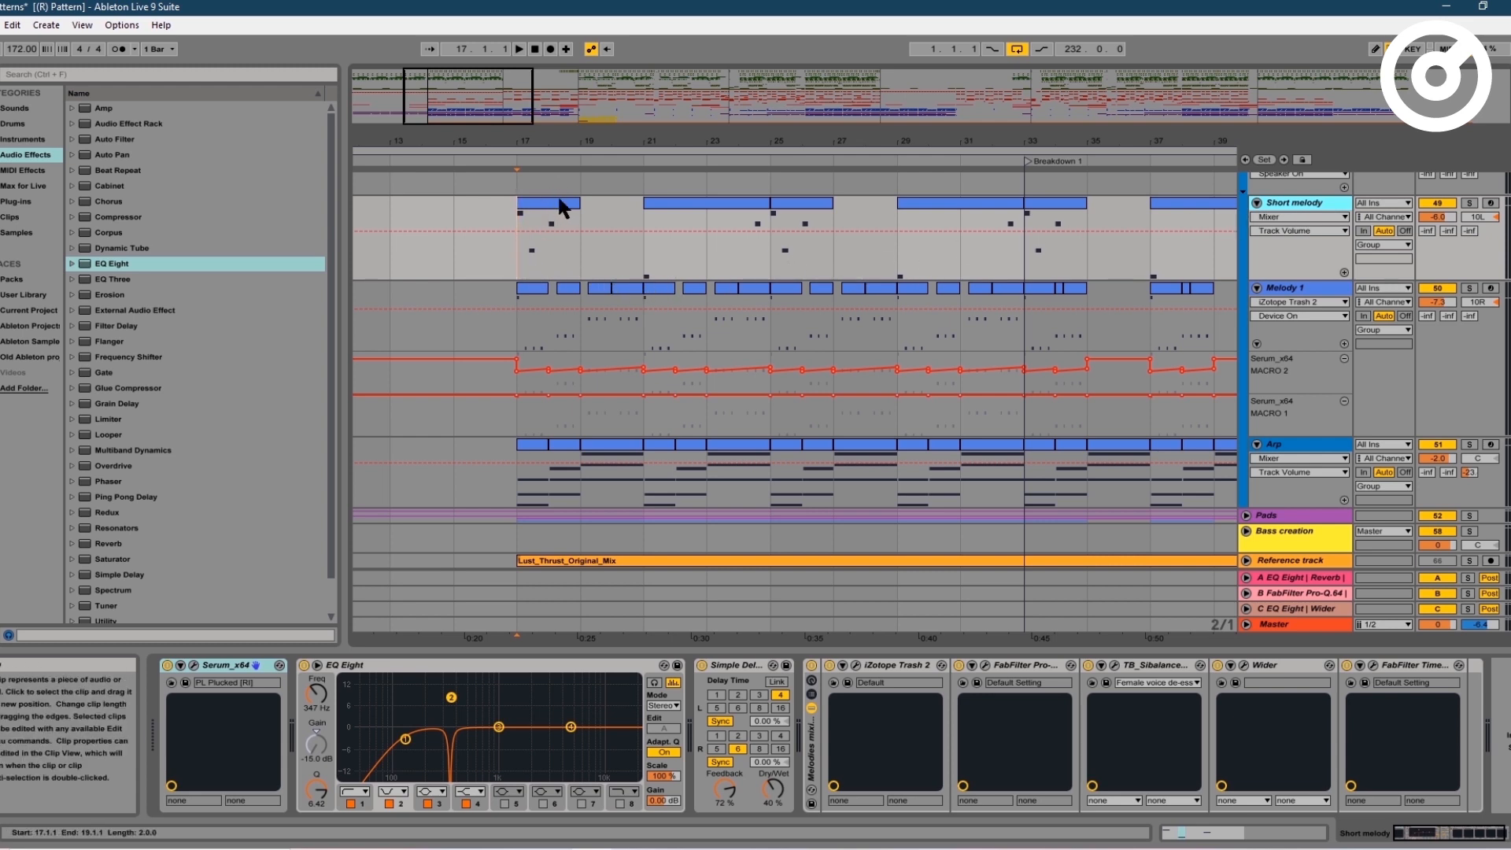
scroll(1310, 276, "up", 3)
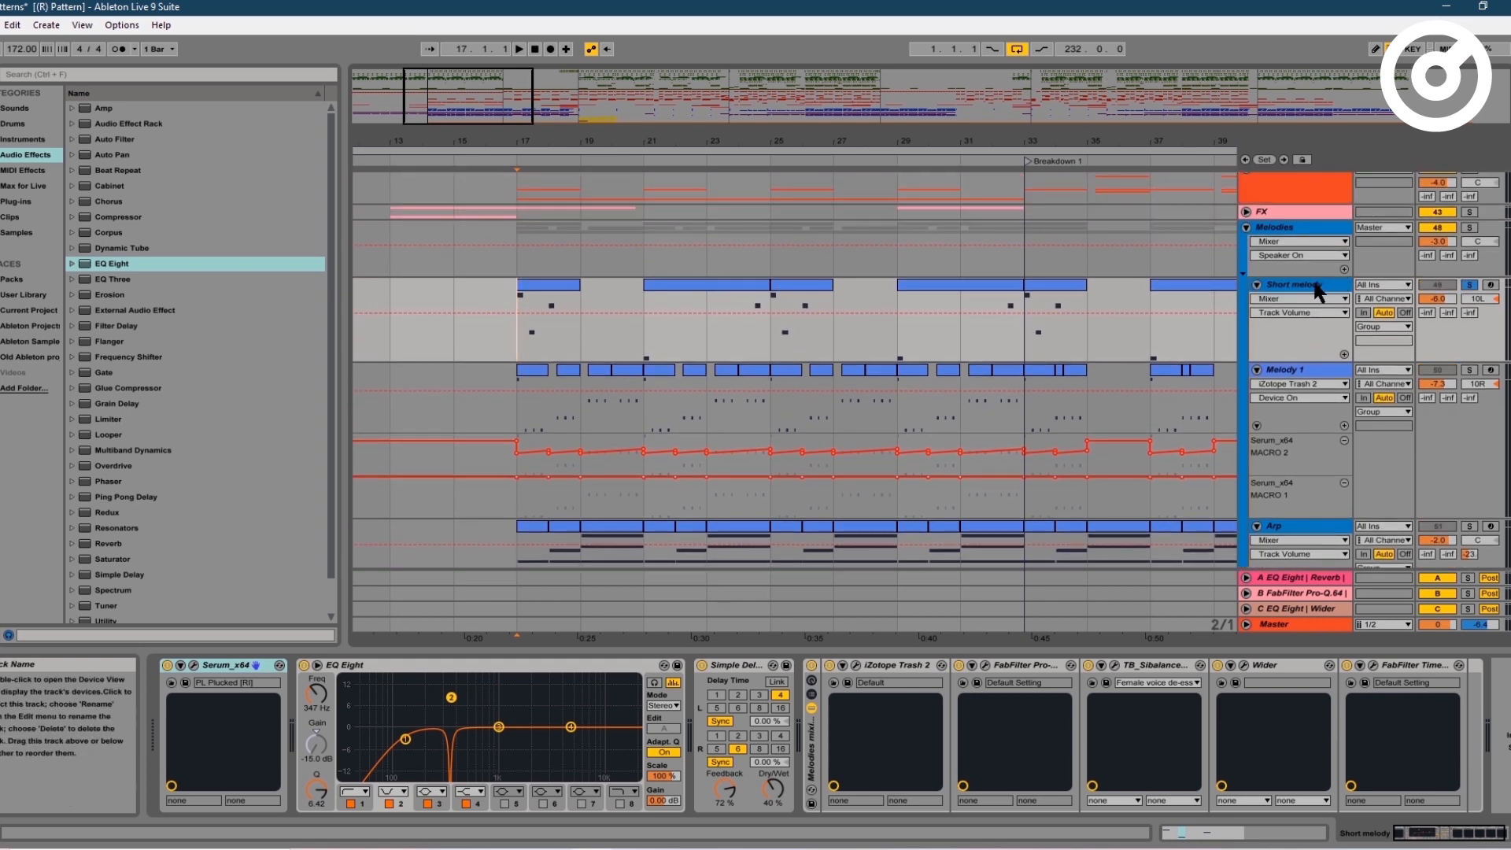
left_click(194, 666)
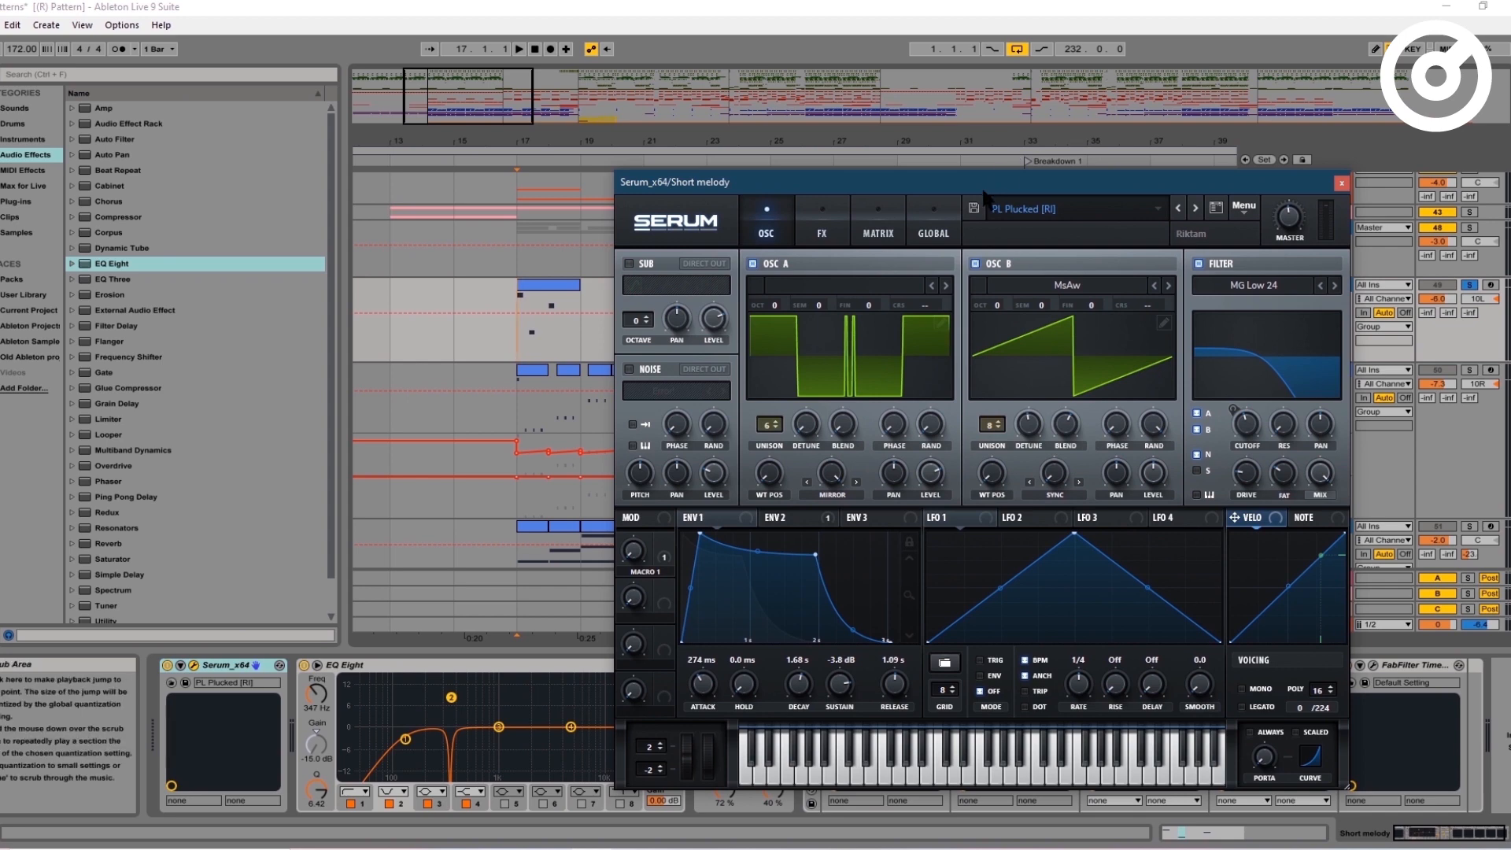
key("space")
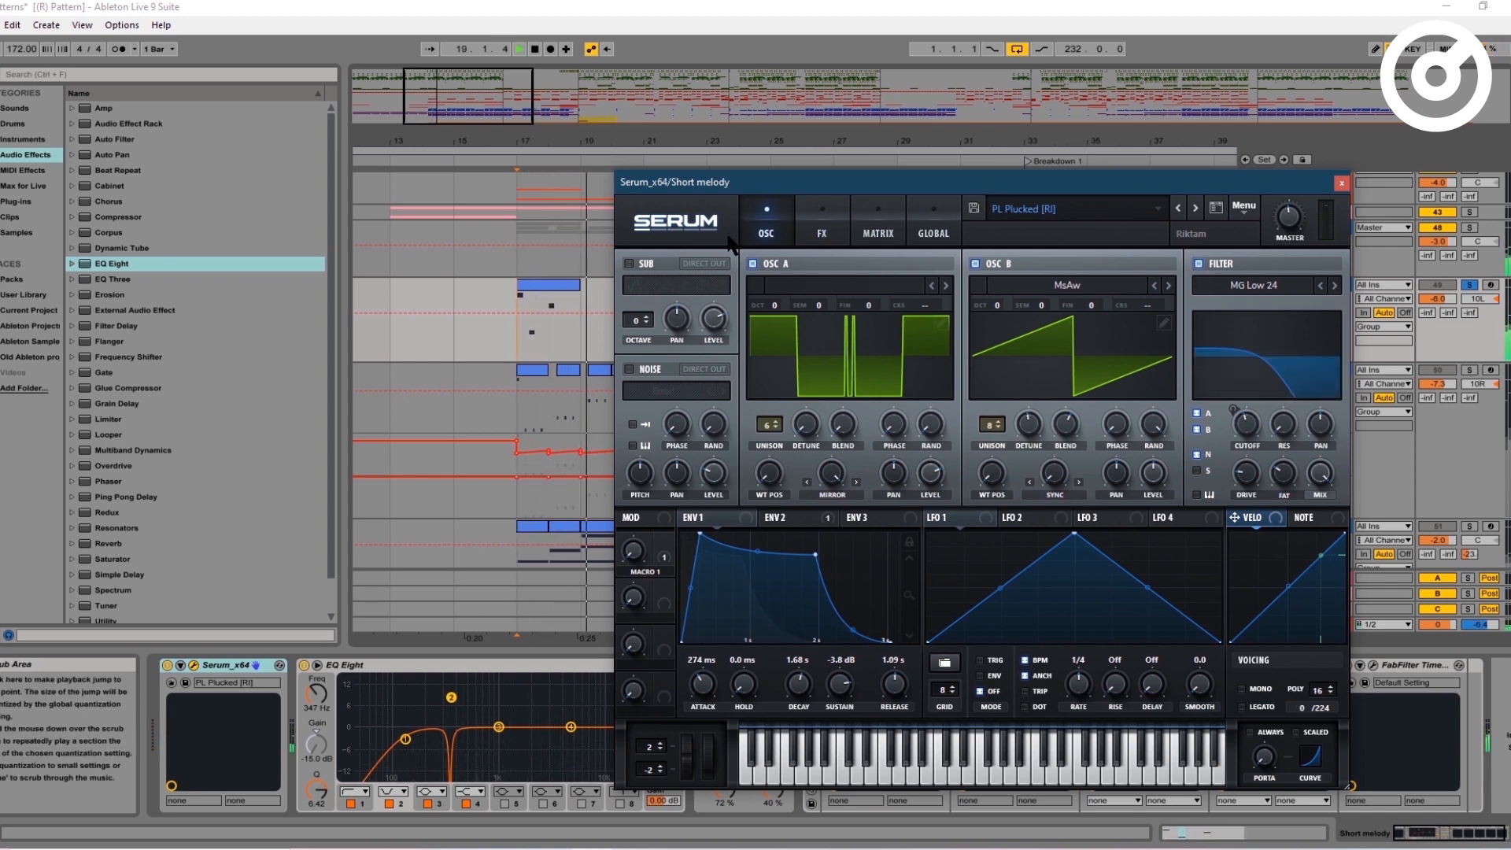
left_click_drag(976, 179, 971, 409)
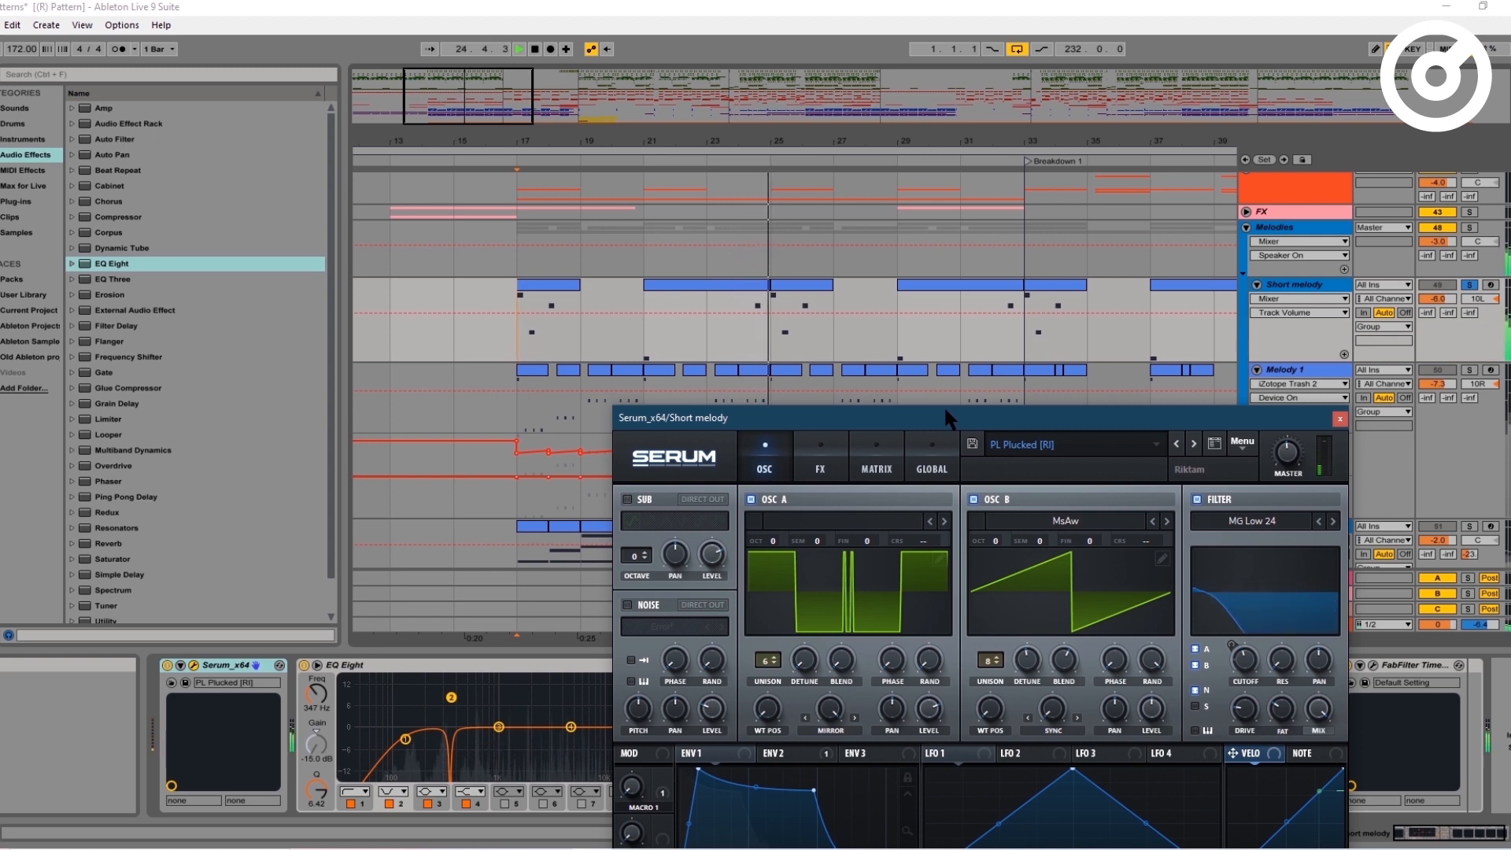
key("space")
- Select the Short melody clip at bar 17, examine the effects in its Serum patch, and close the synth
left_click(558, 283)
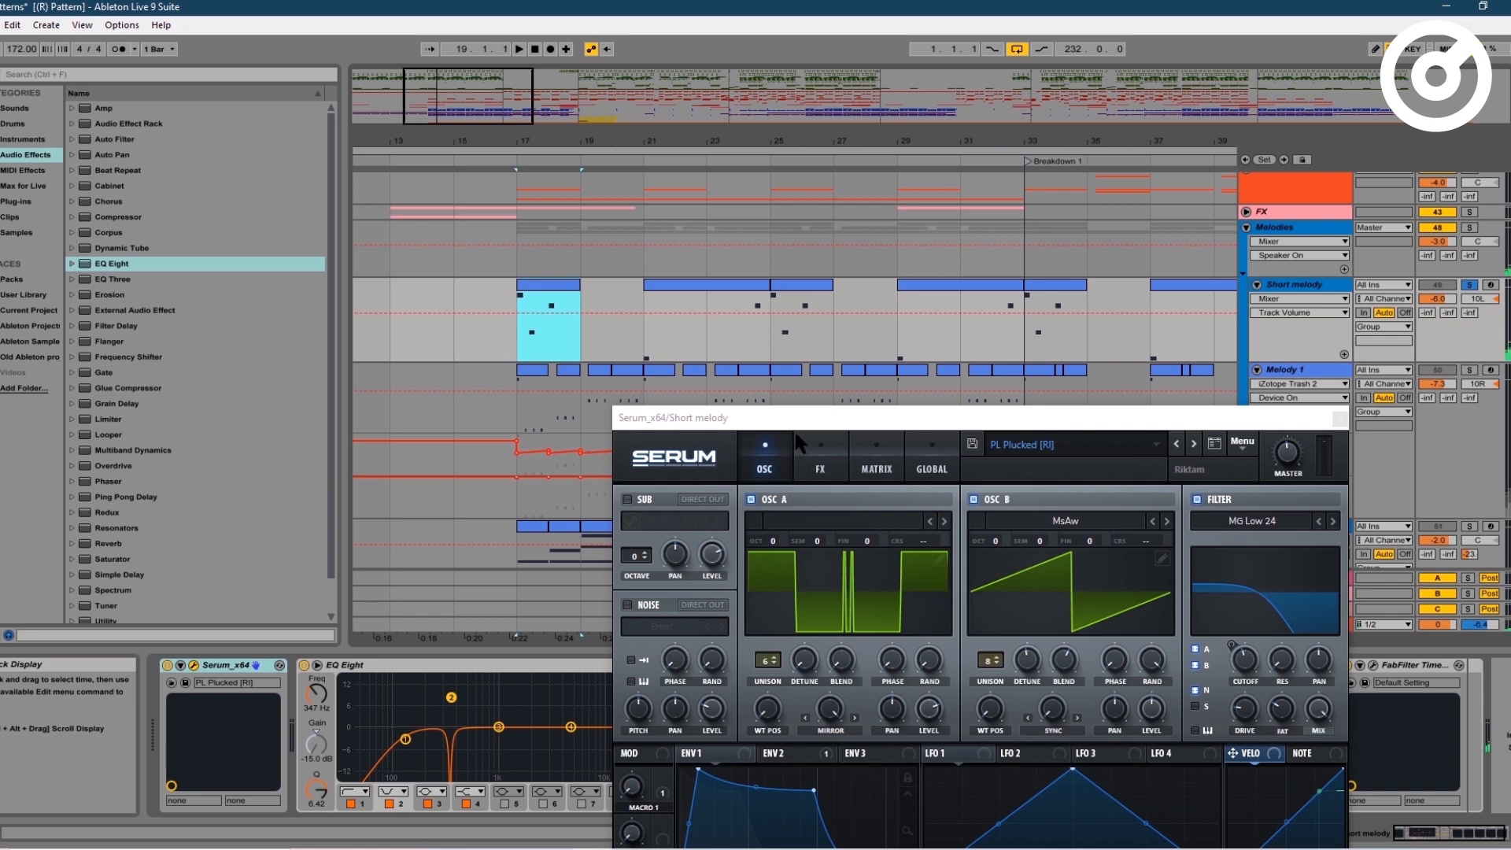
left_click(820, 465)
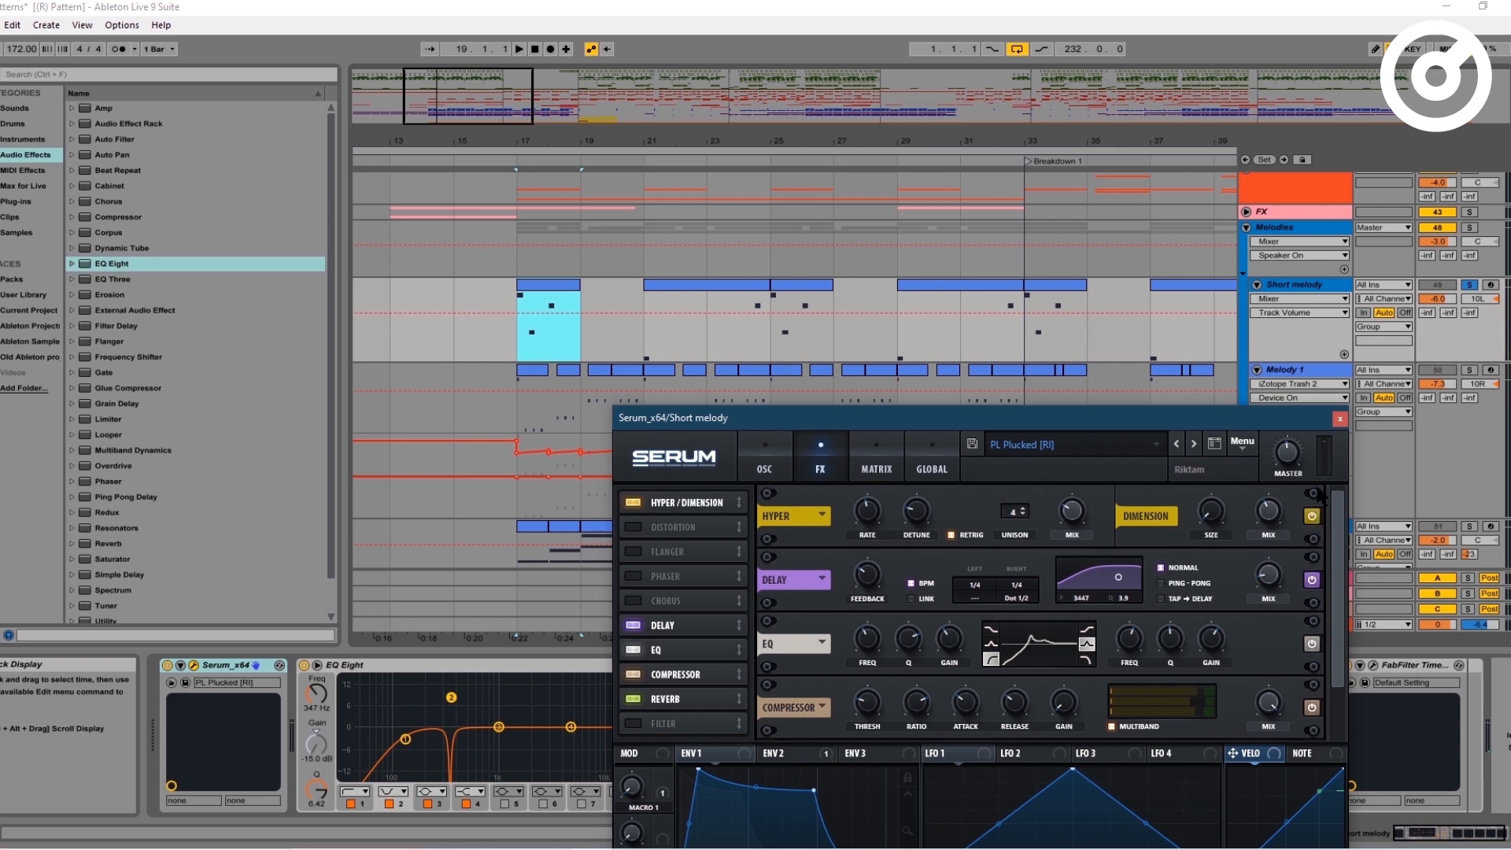
left_click(1340, 420)
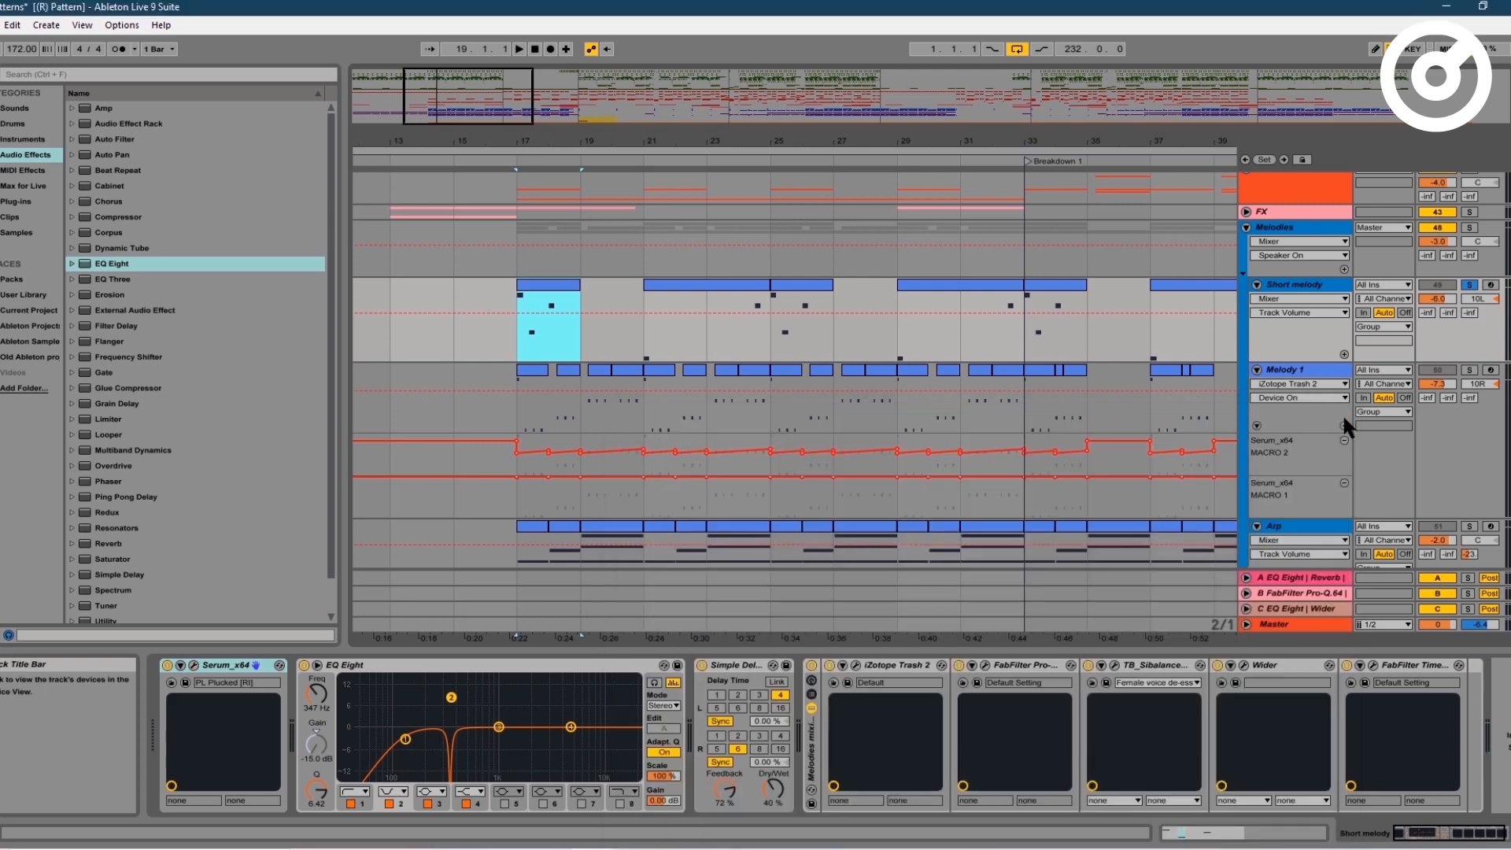
- Select and solo the Melody 1 track and listen to it from bar 17
left_click(1306, 368)
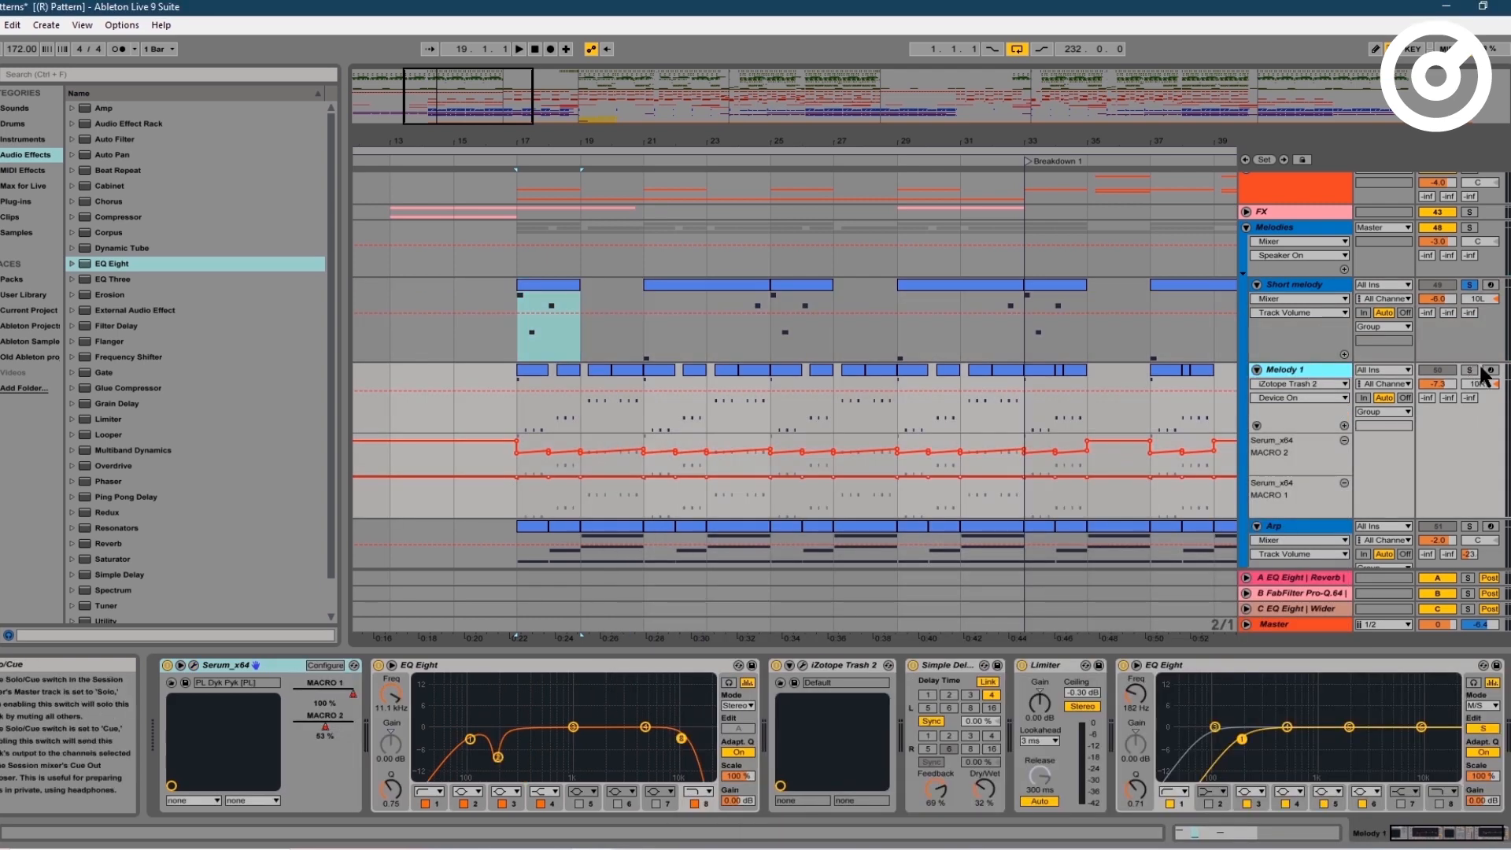
left_click(1469, 370)
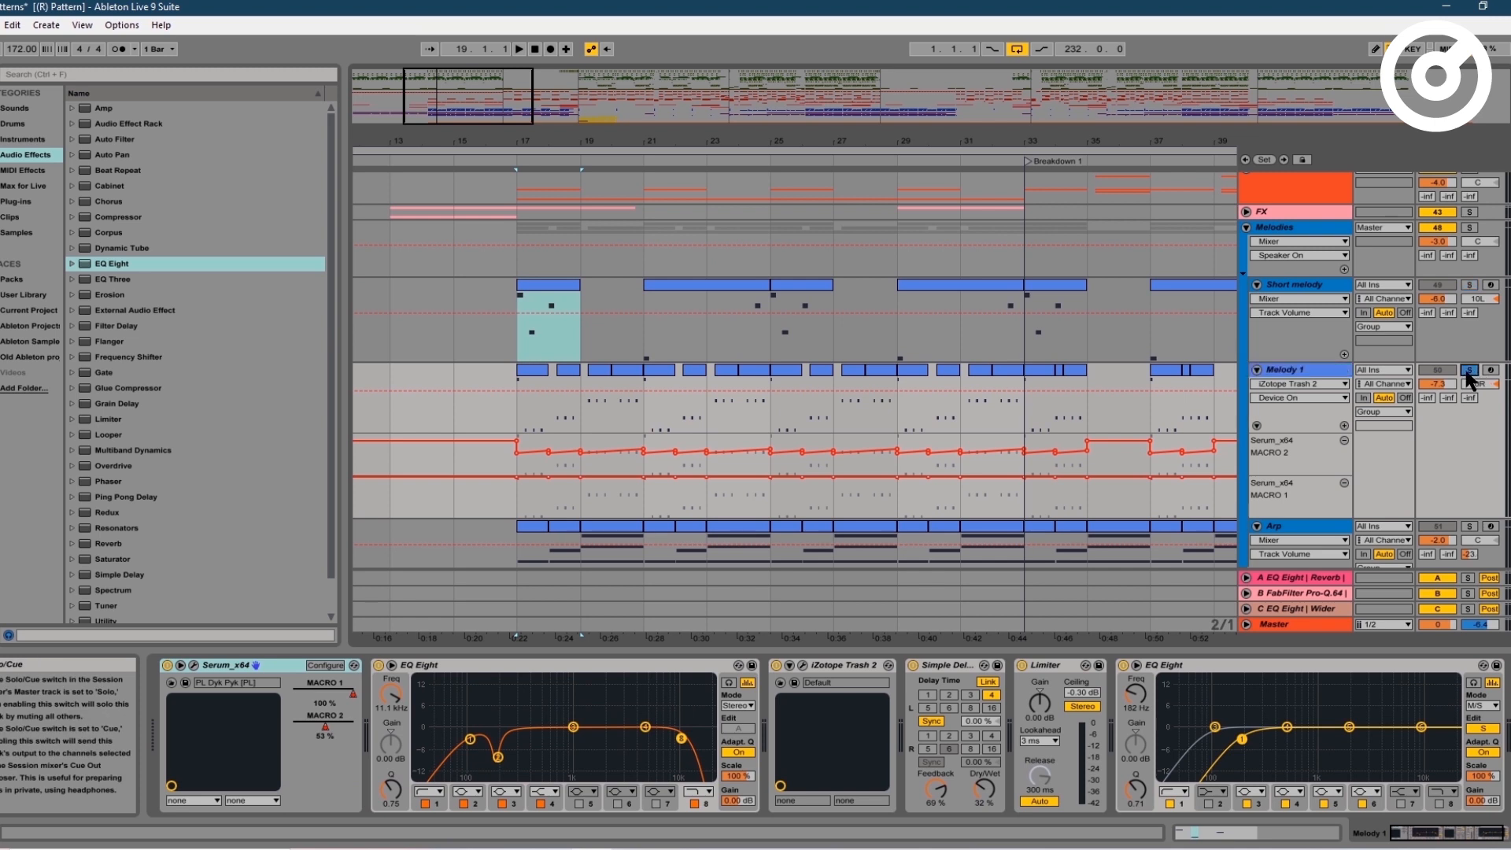
left_click(521, 415)
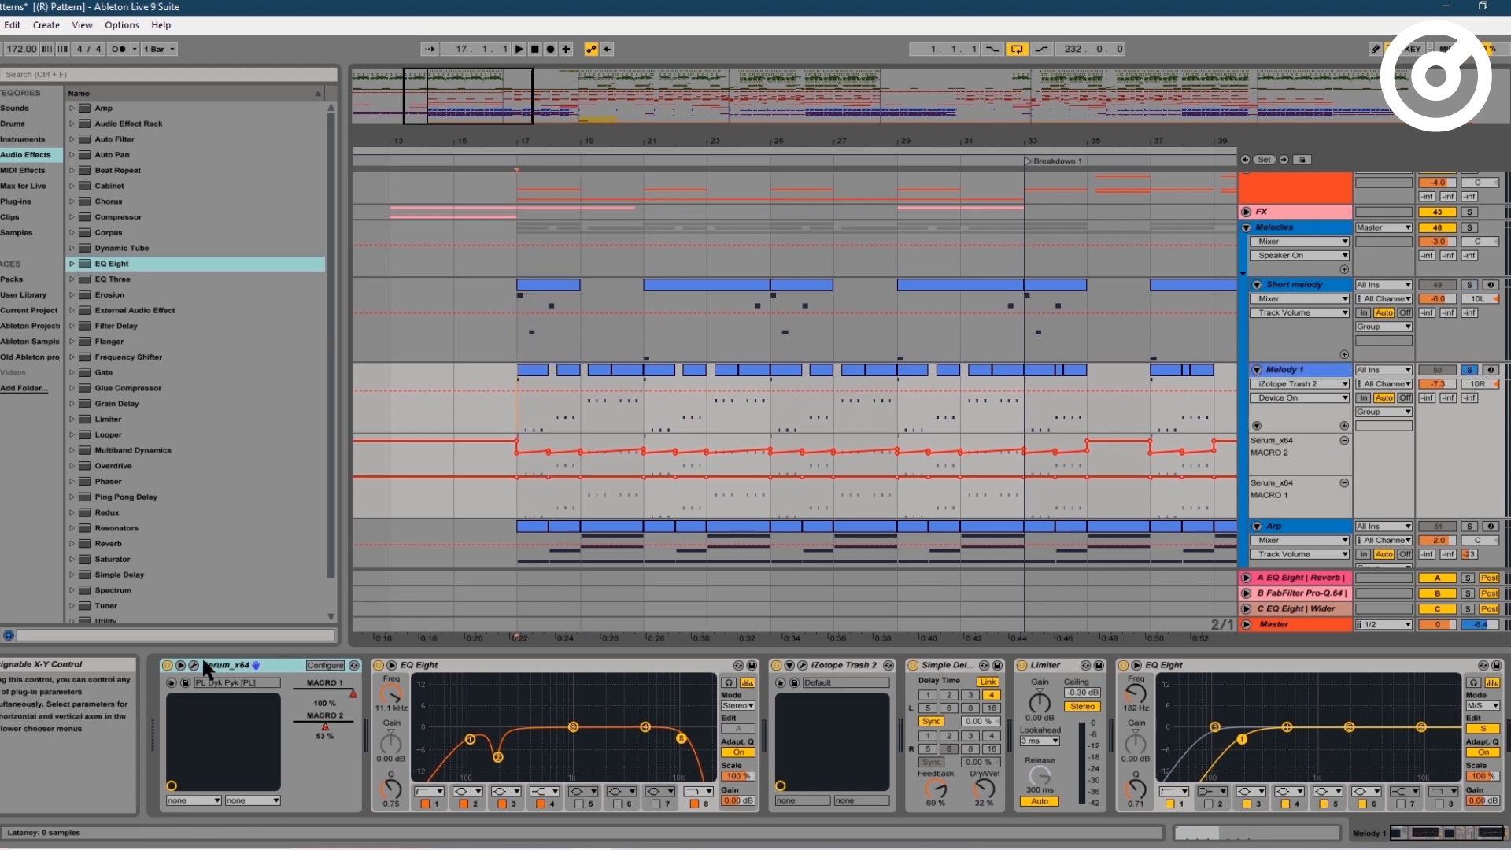
key("space")
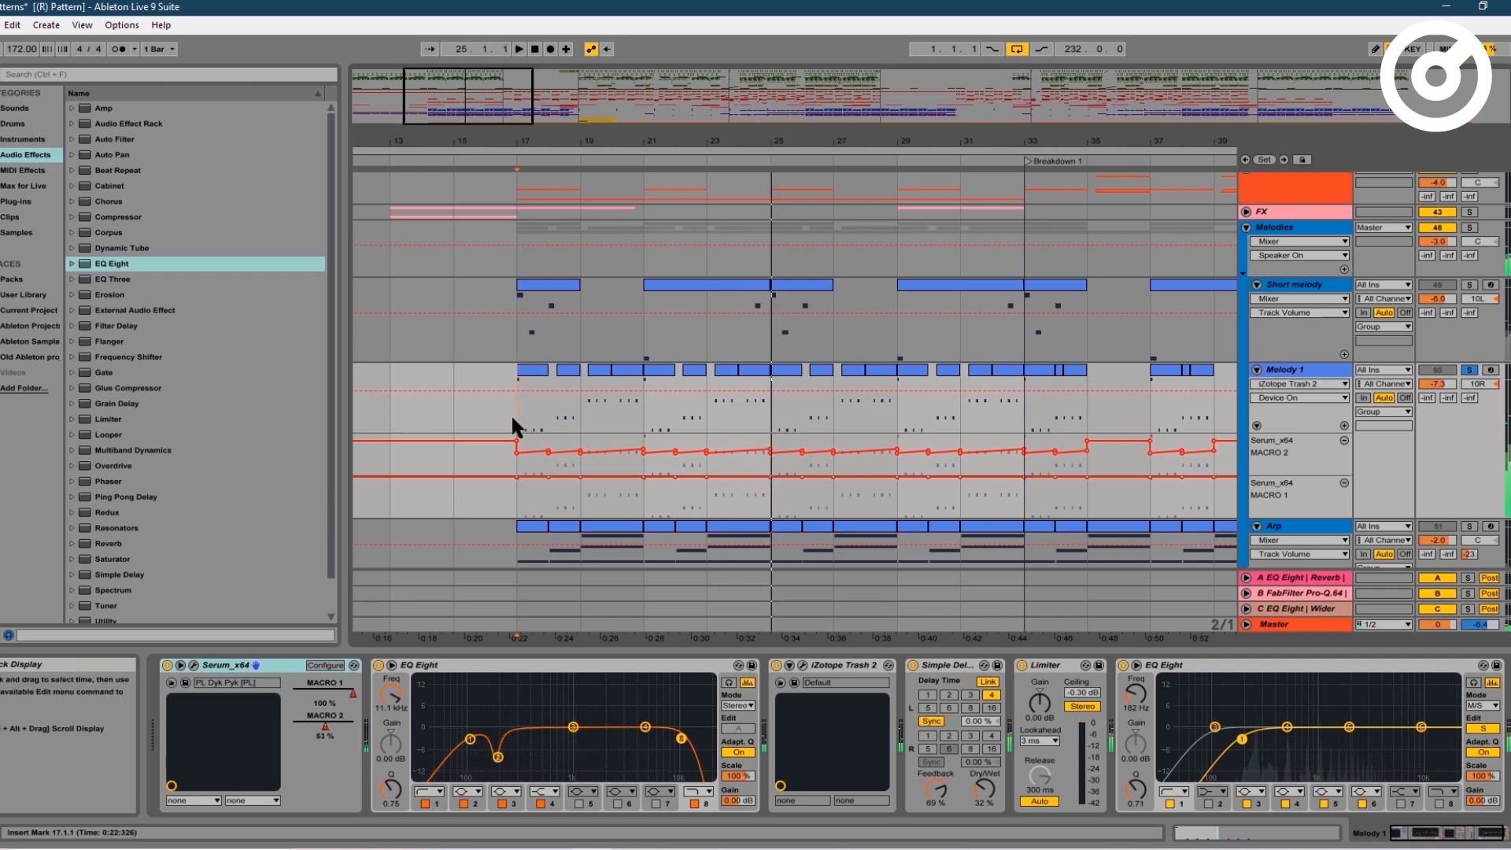
- Select bars 17 to 25 of Melody 1, inspect its Serum patch including Envelope 2, and close the synth
left_click_drag(515, 417, 809, 420)
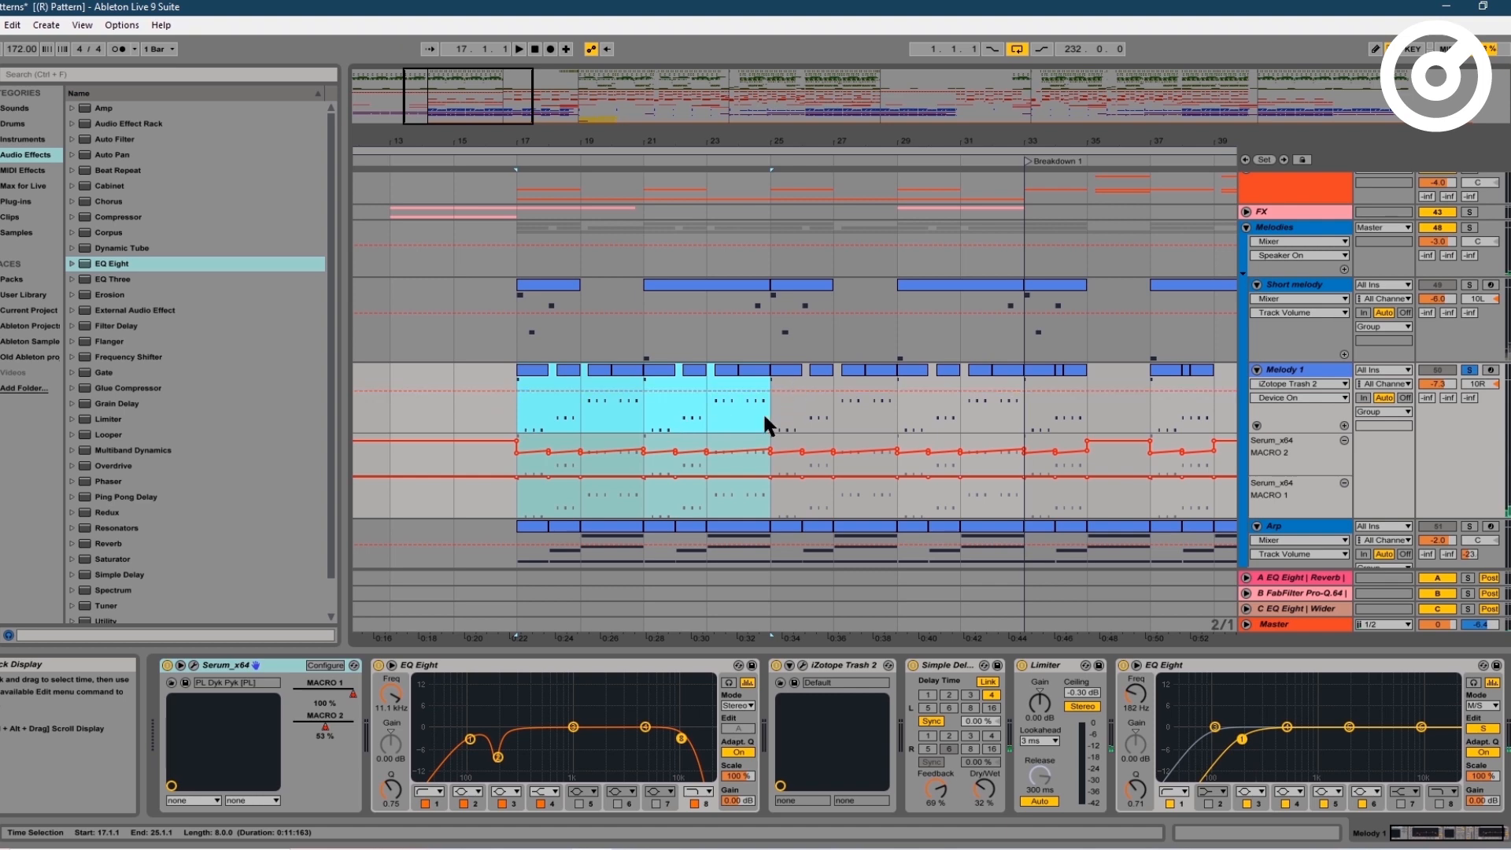
left_click(195, 666)
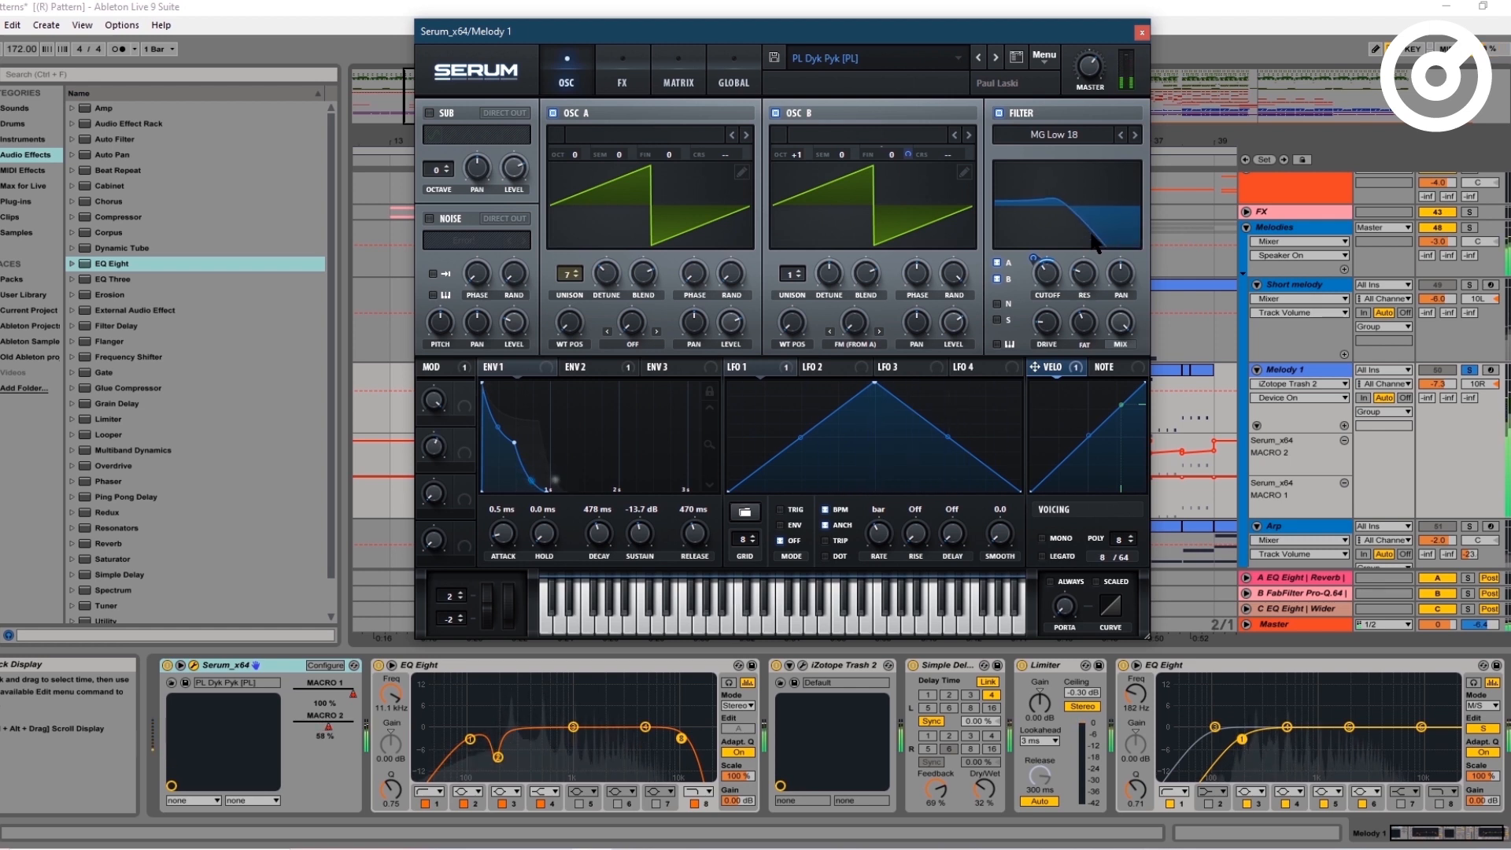
left_click(612, 368)
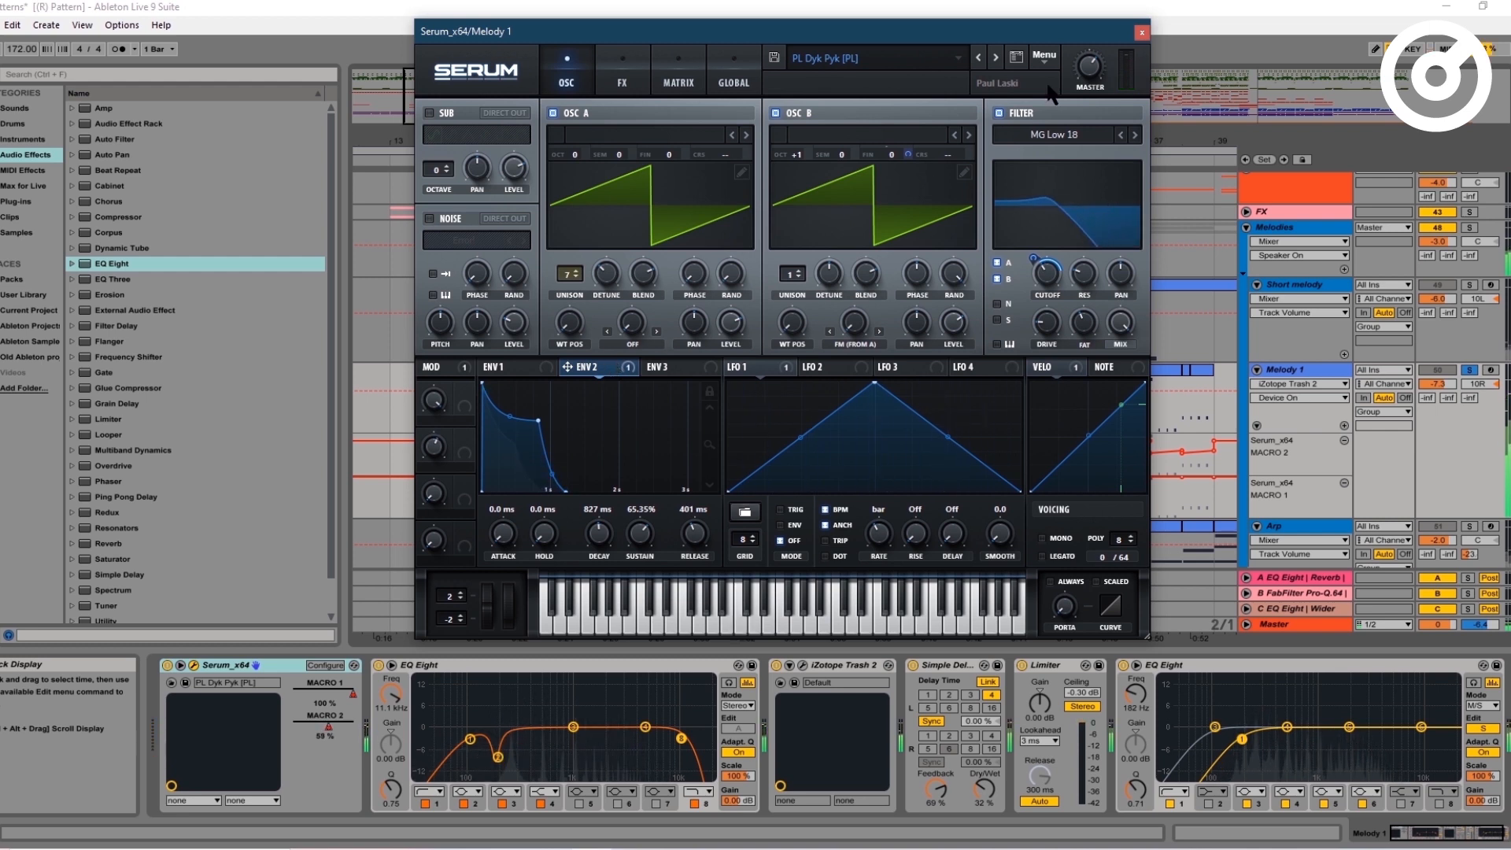
left_click(1142, 34)
- Solo the Arp track, examine the notes of its clip at bar 17 during playback, and return to its devices
scroll(1467, 472, "down", 2)
left_click(1467, 442)
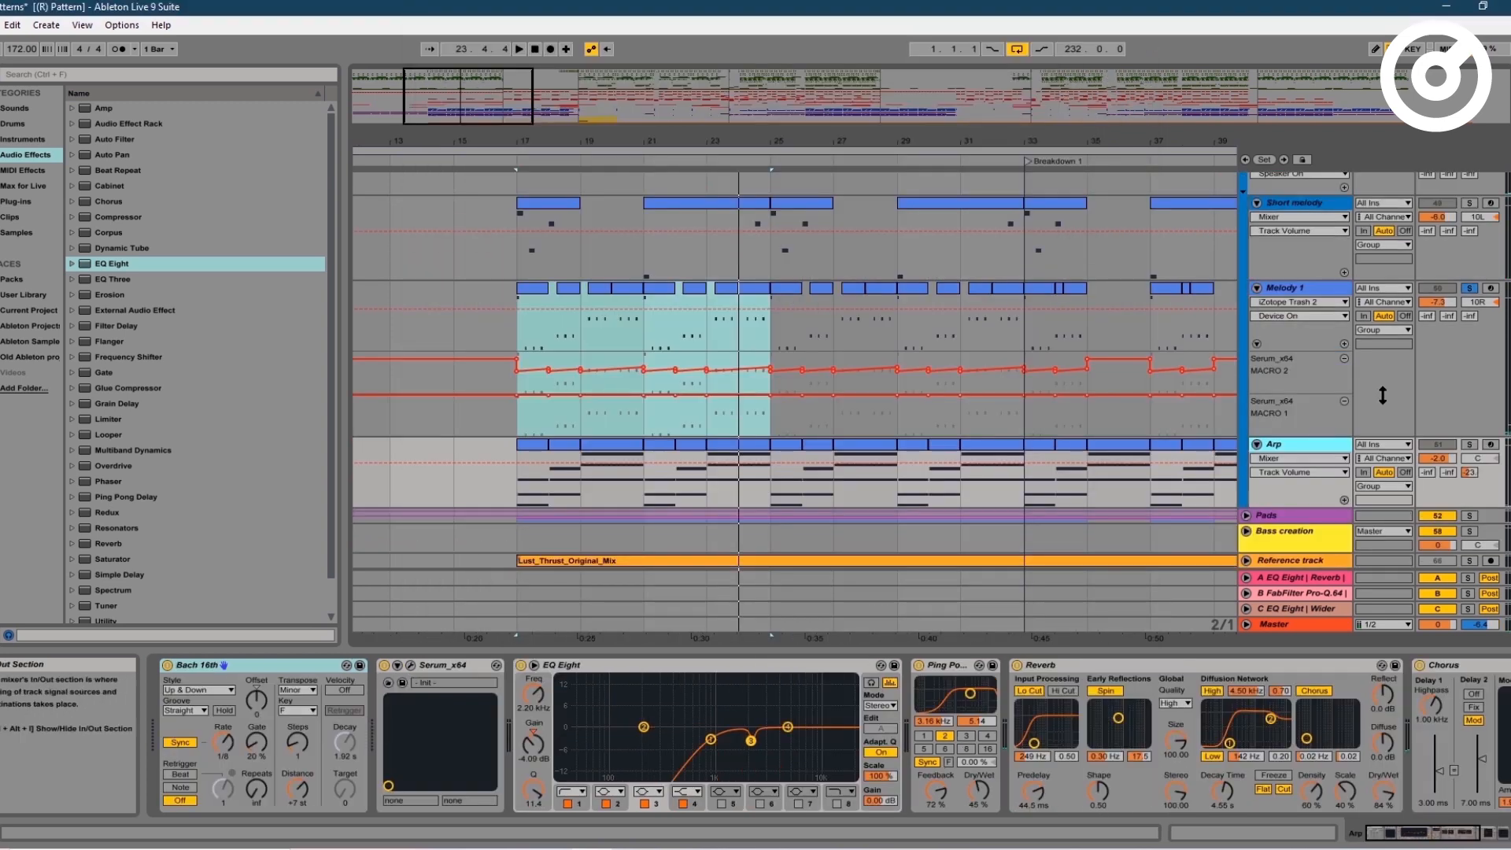
left_click(1468, 445)
left_click(538, 451)
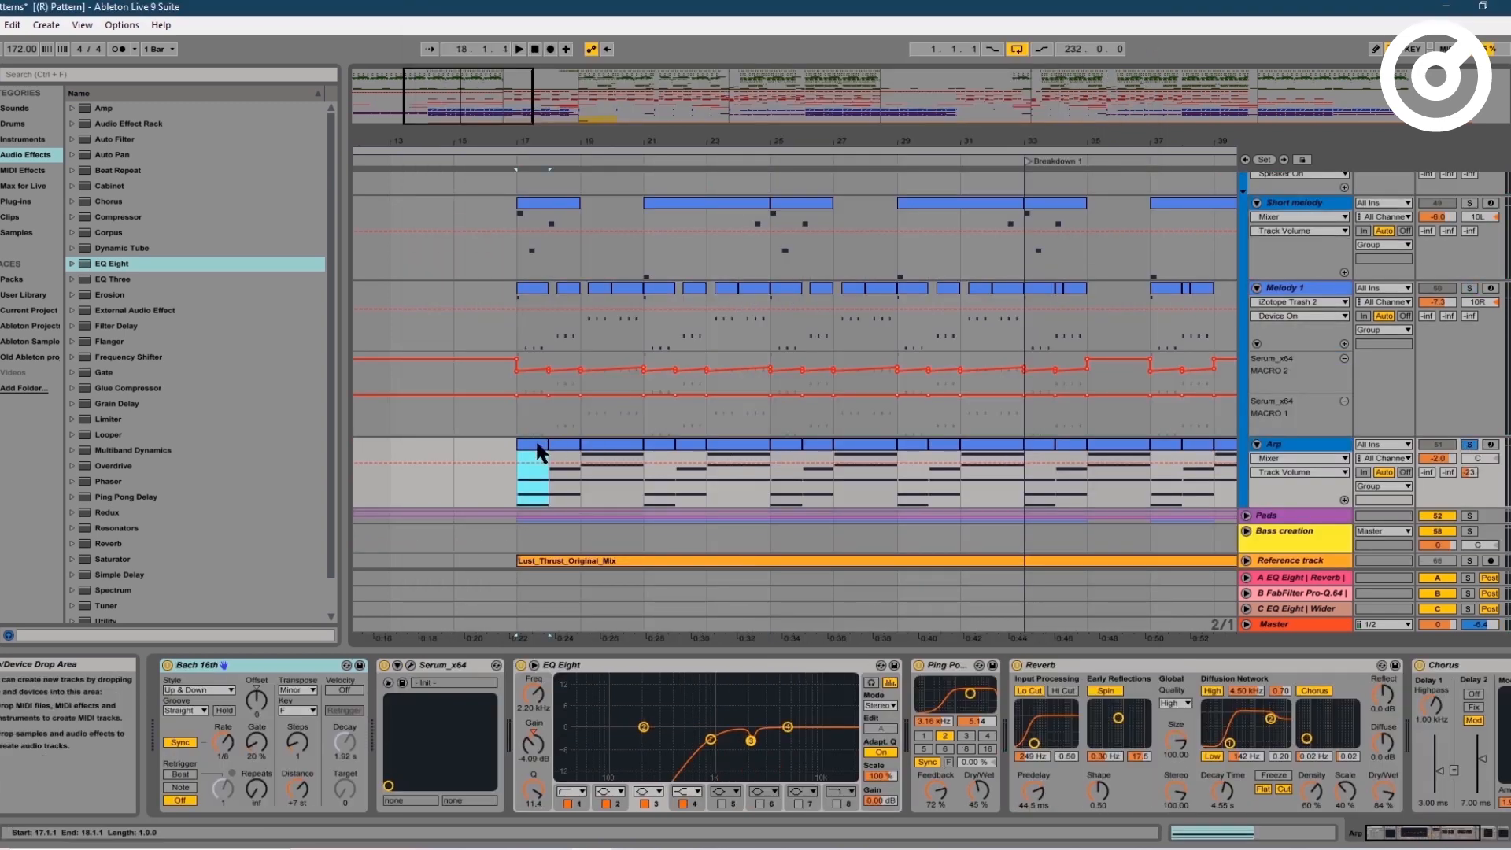
double_click(540, 451)
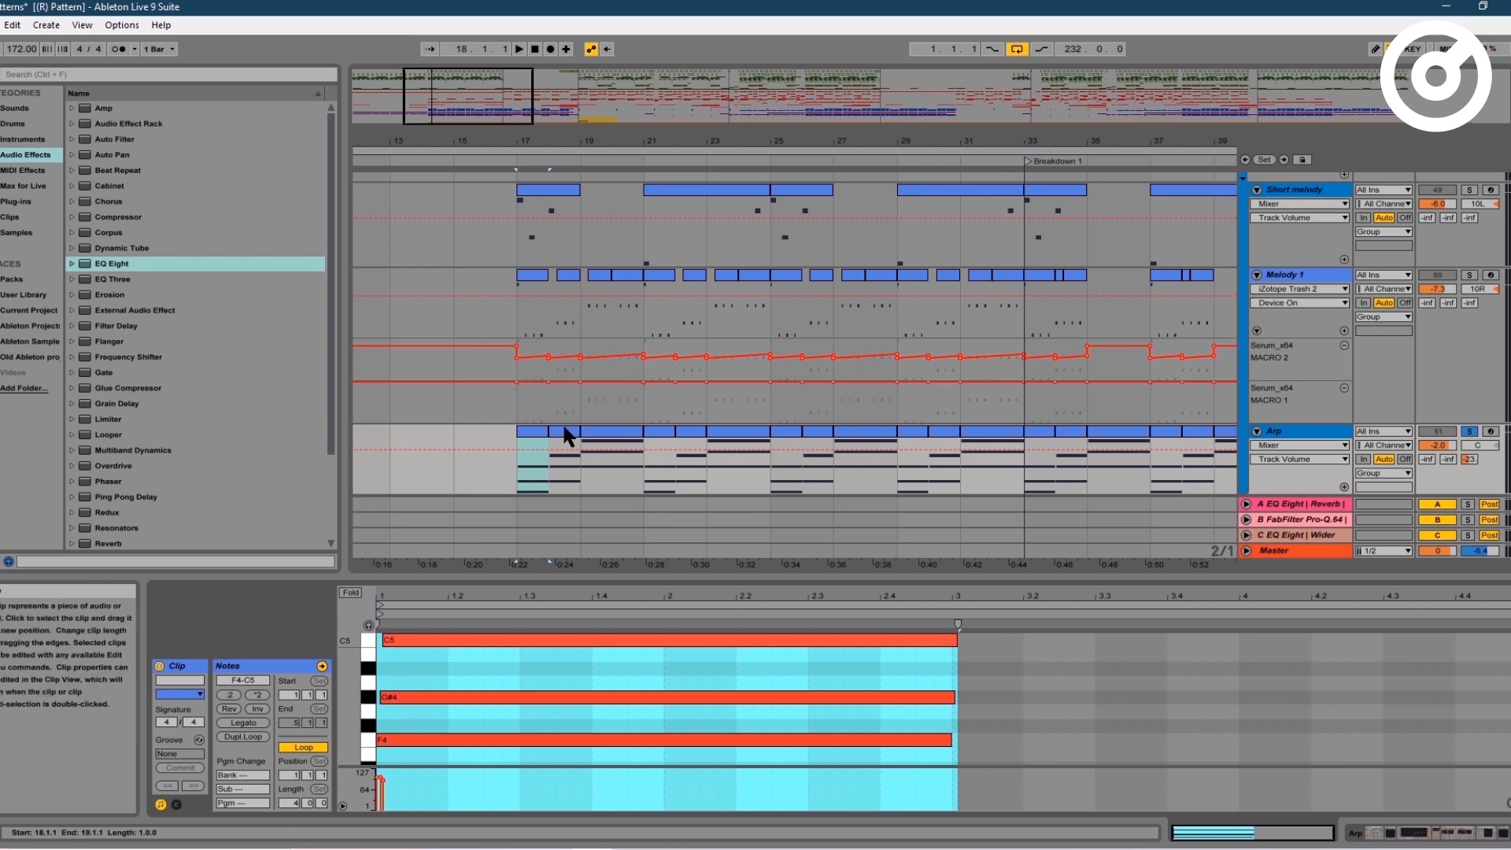
key("space")
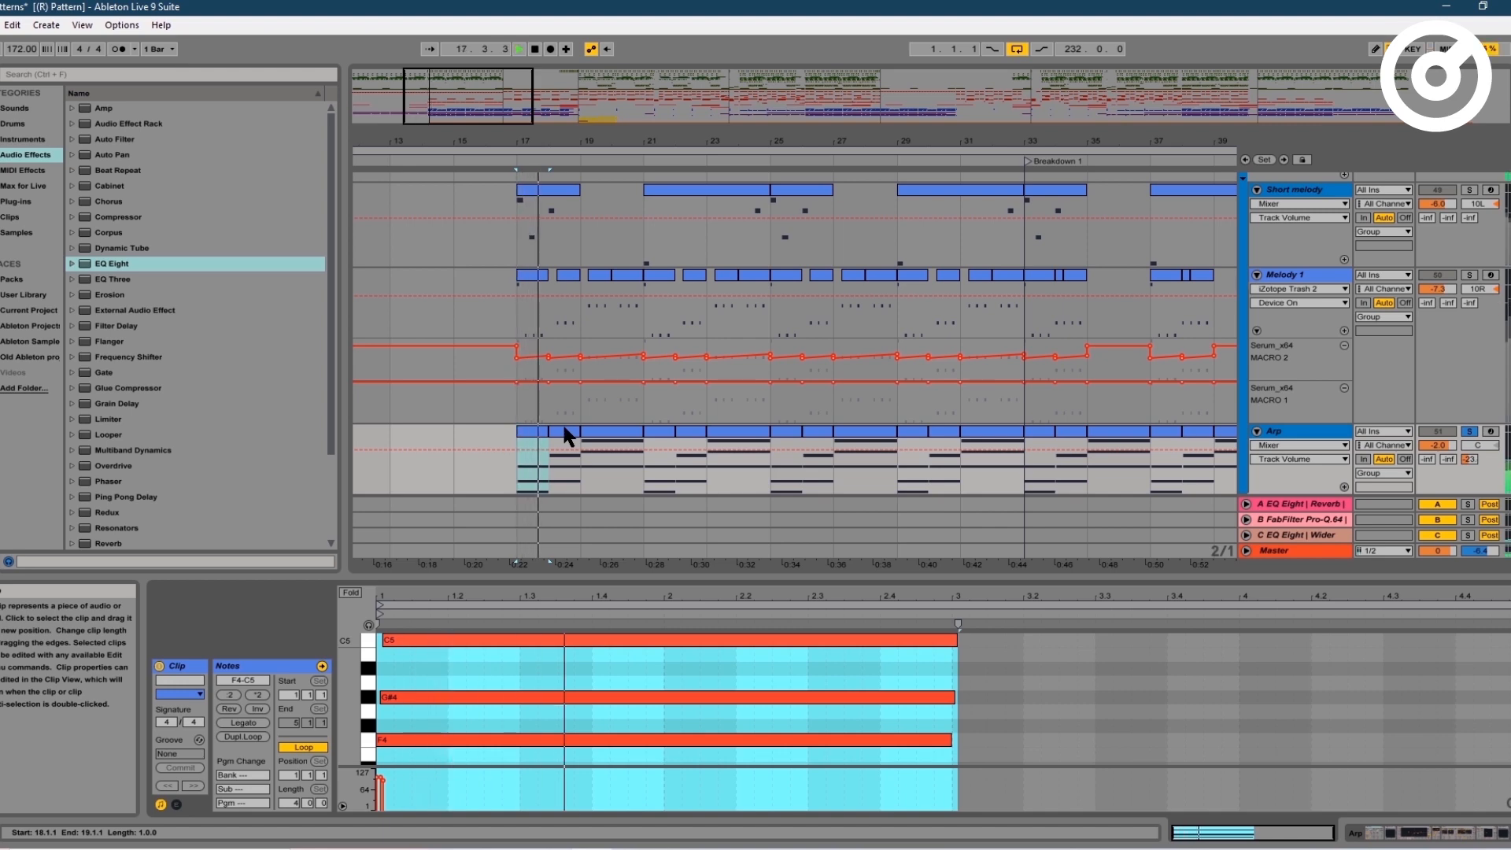
key("shift+Tab")
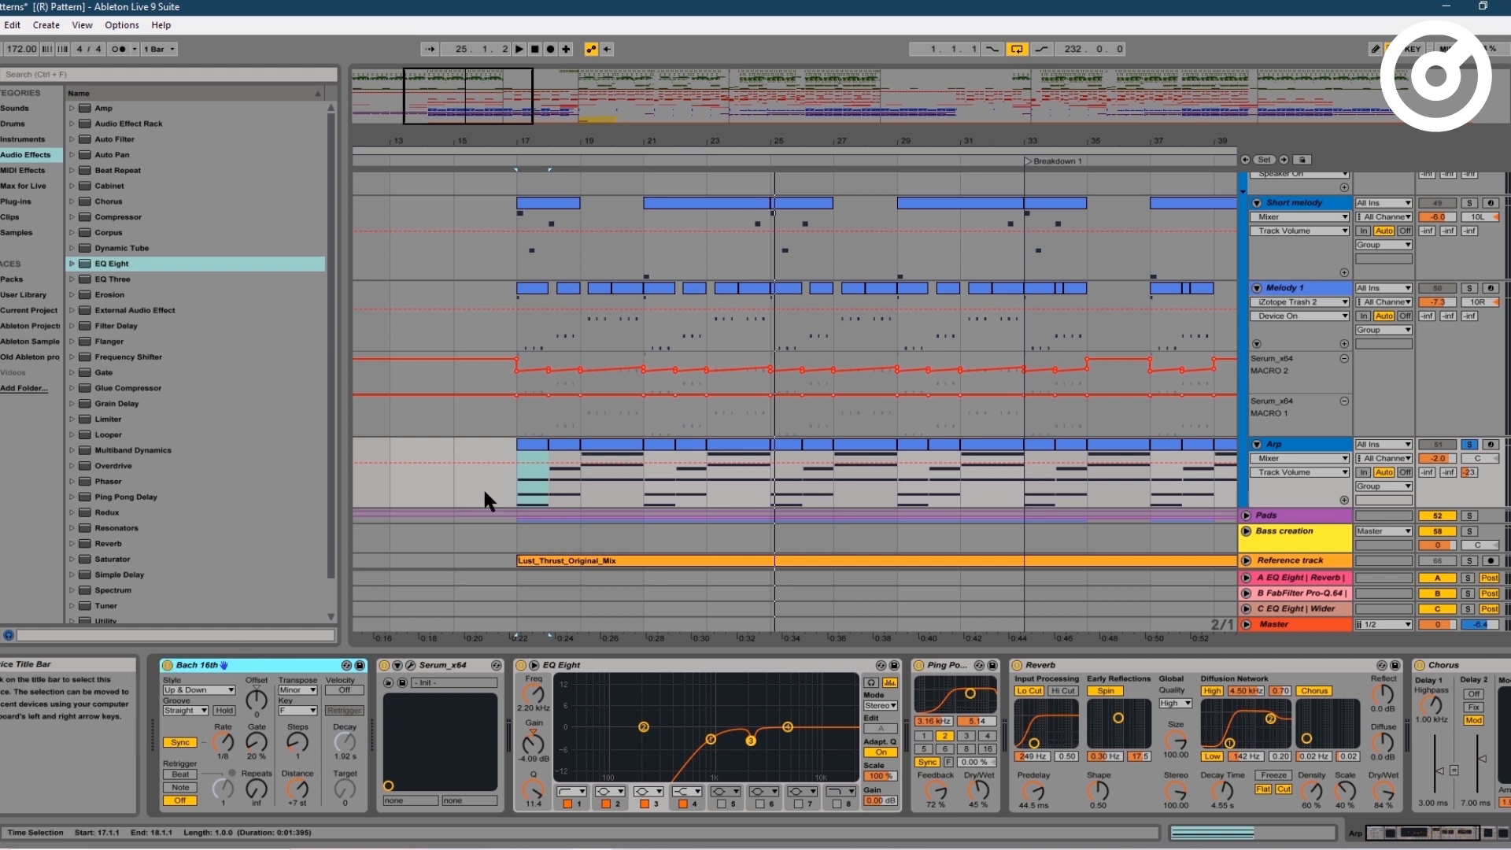
- Select the Arp clips at bars 18 and 19 in turn, inspect the track's Serum patch with playback, and close it
left_click(571, 456)
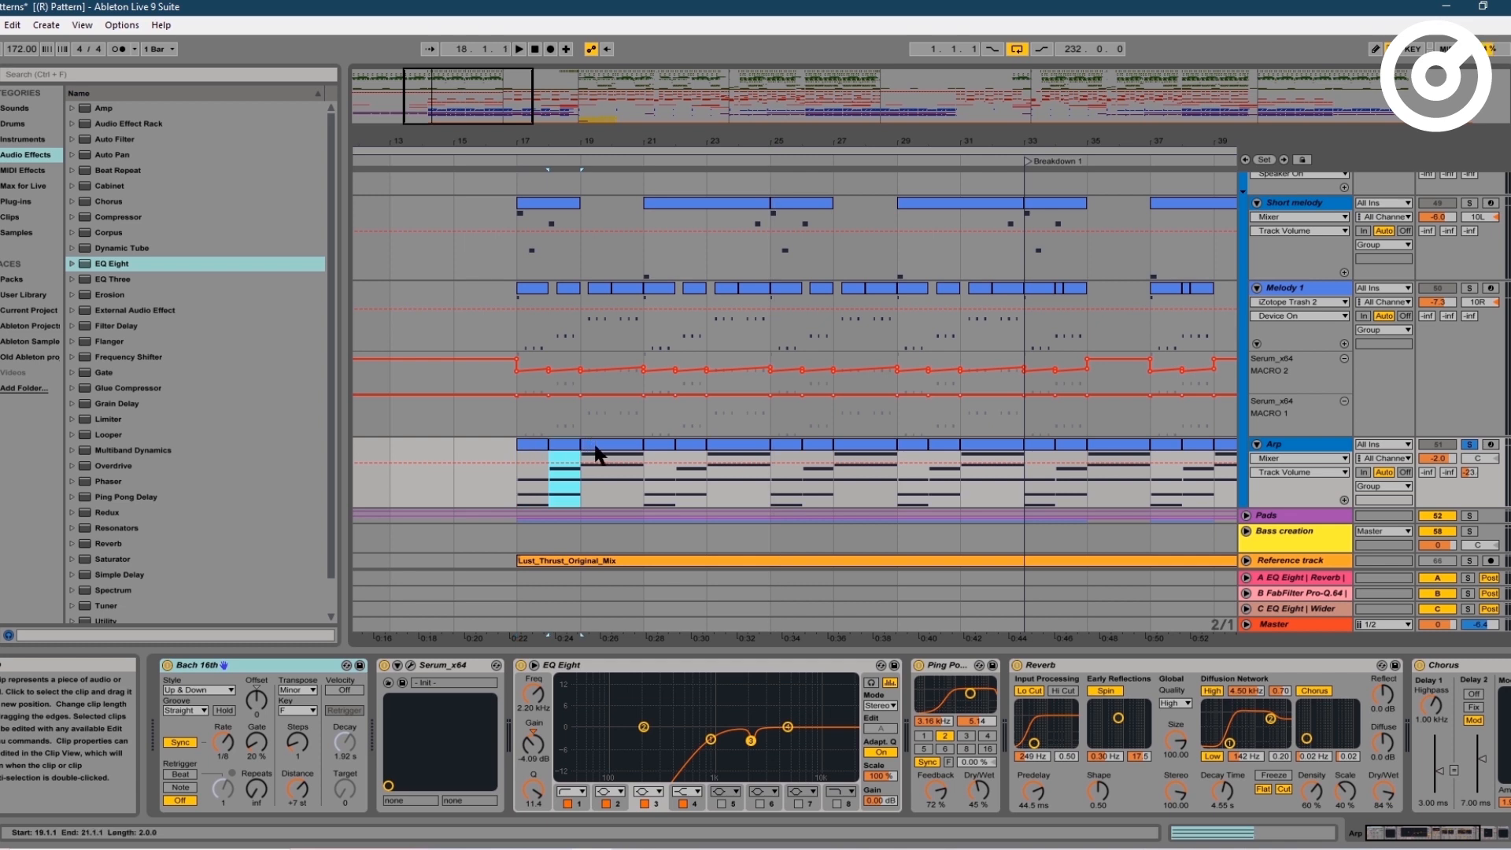
left_click(599, 455)
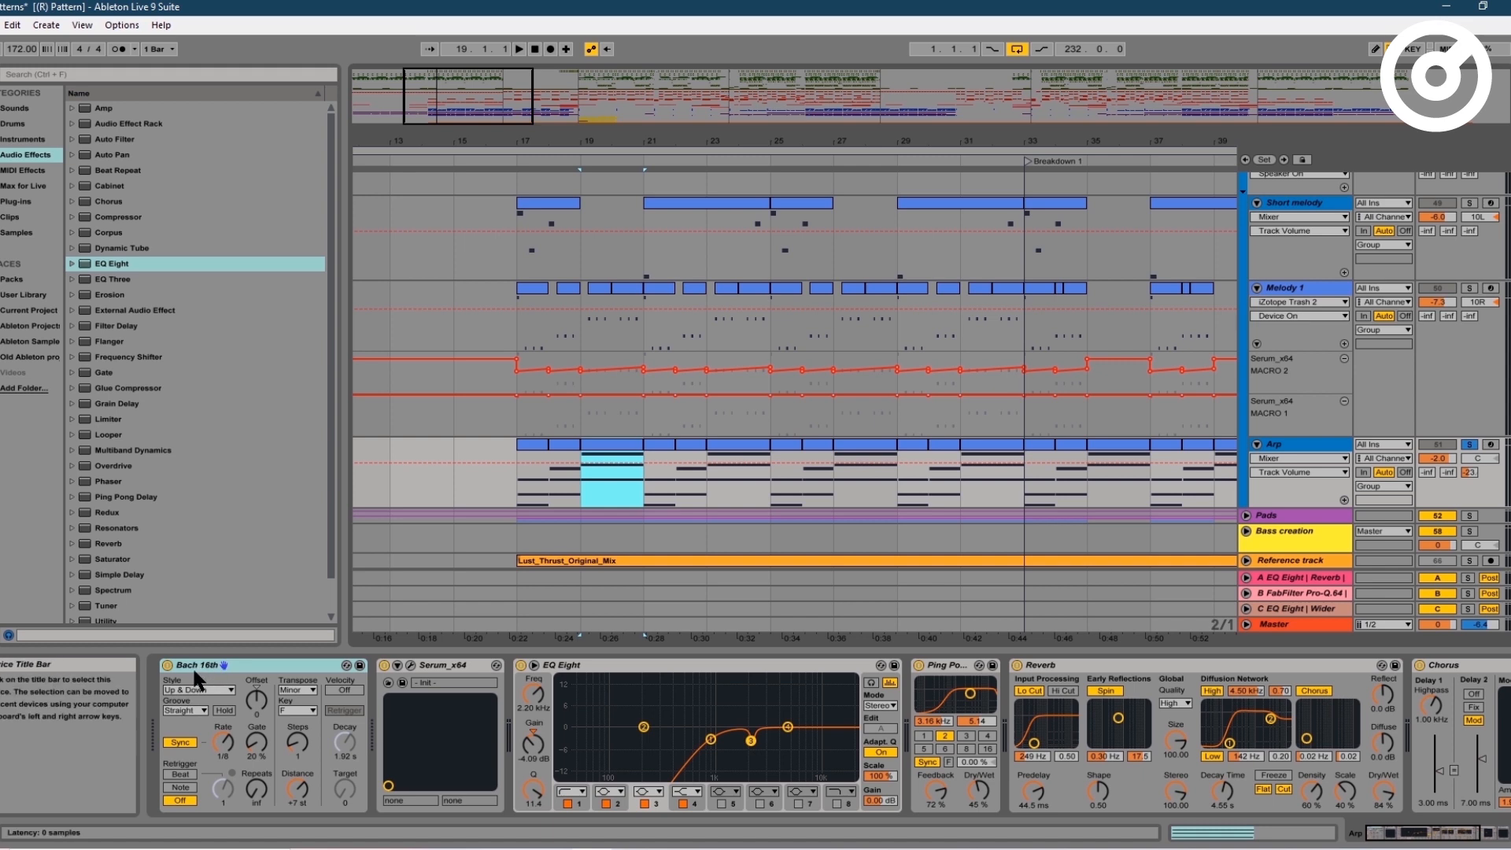
left_click(410, 666)
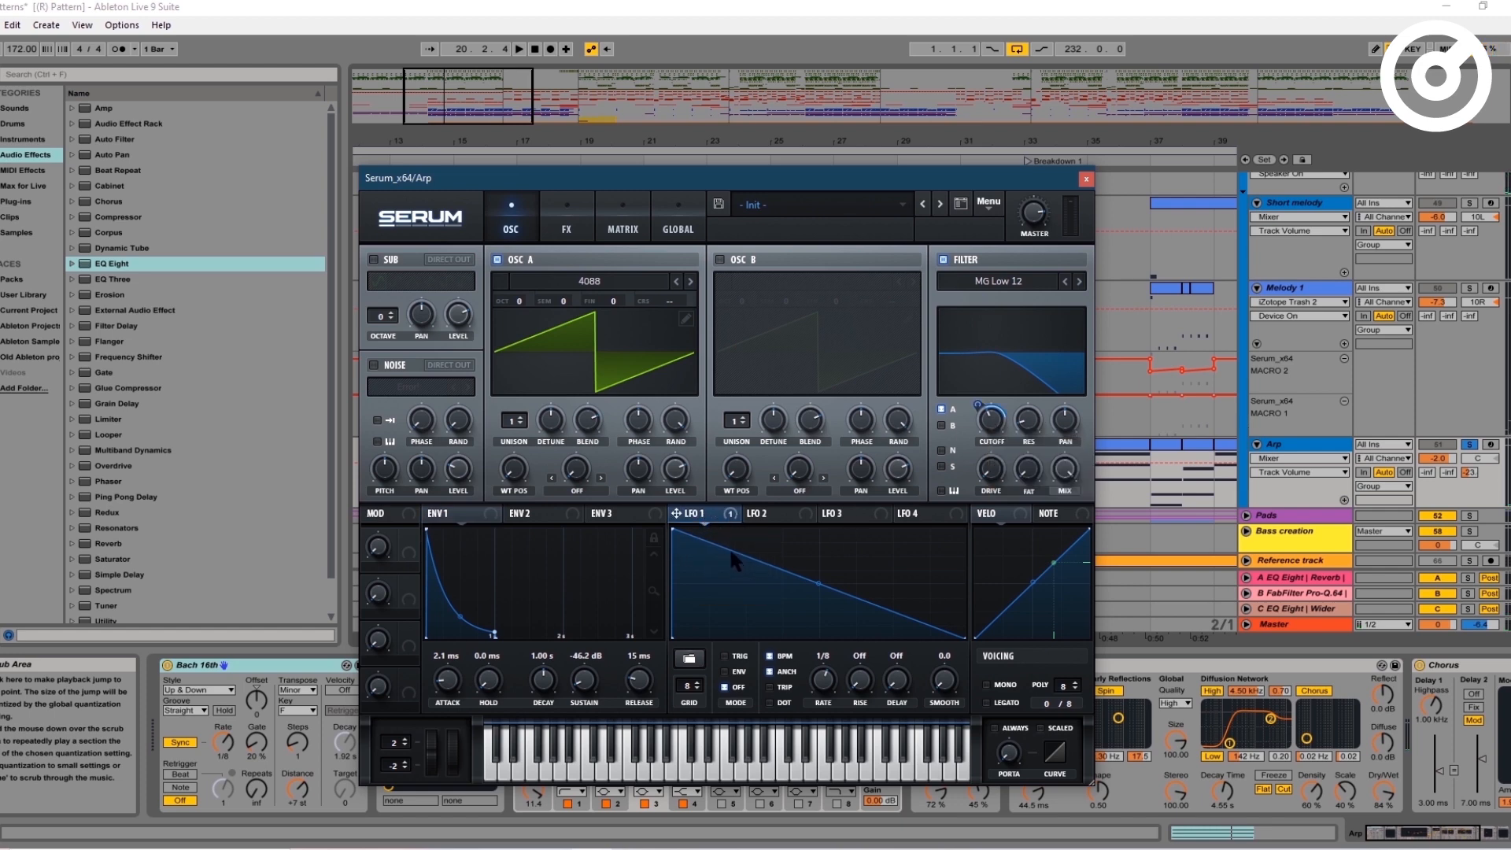
key("space")
left_click(1086, 181)
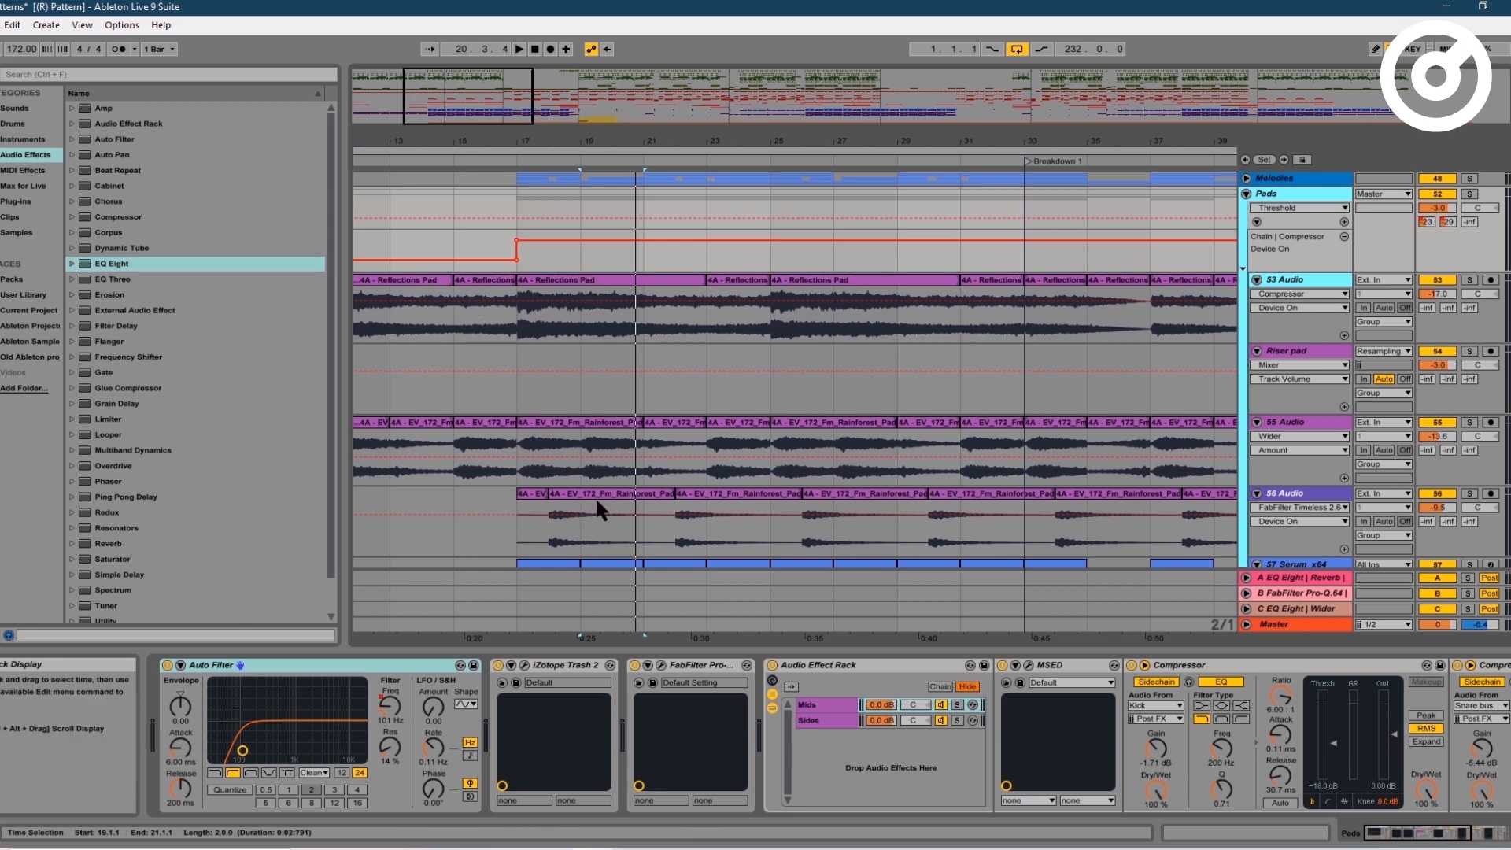
- Solo the 56 Audio pad track, listen to its Rainforest Pad clip from bar 18, and select the Wider device in its chain
left_click(1470, 494)
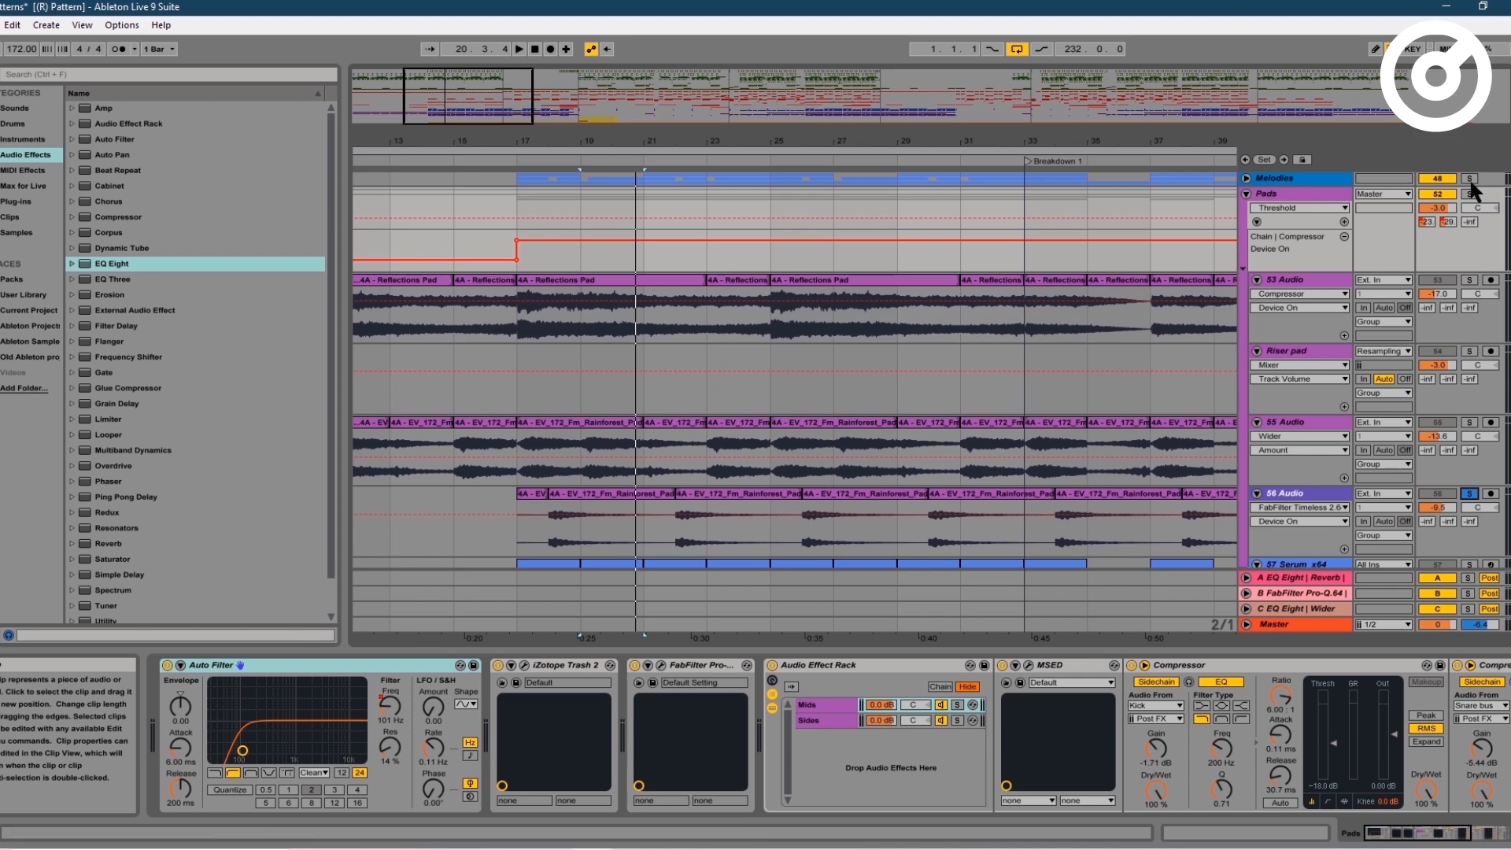
left_click(553, 489)
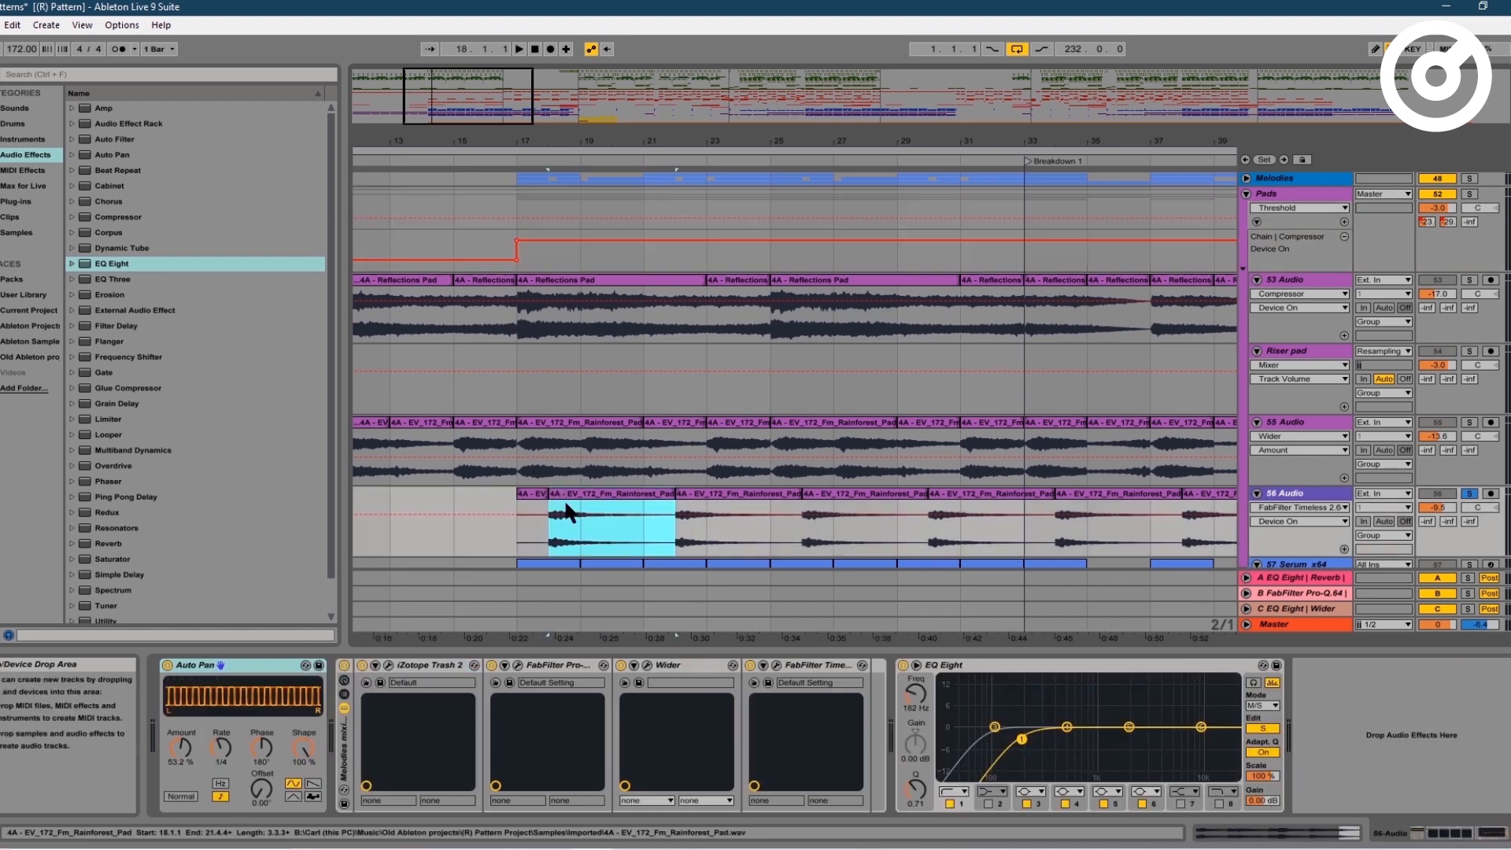
key("space")
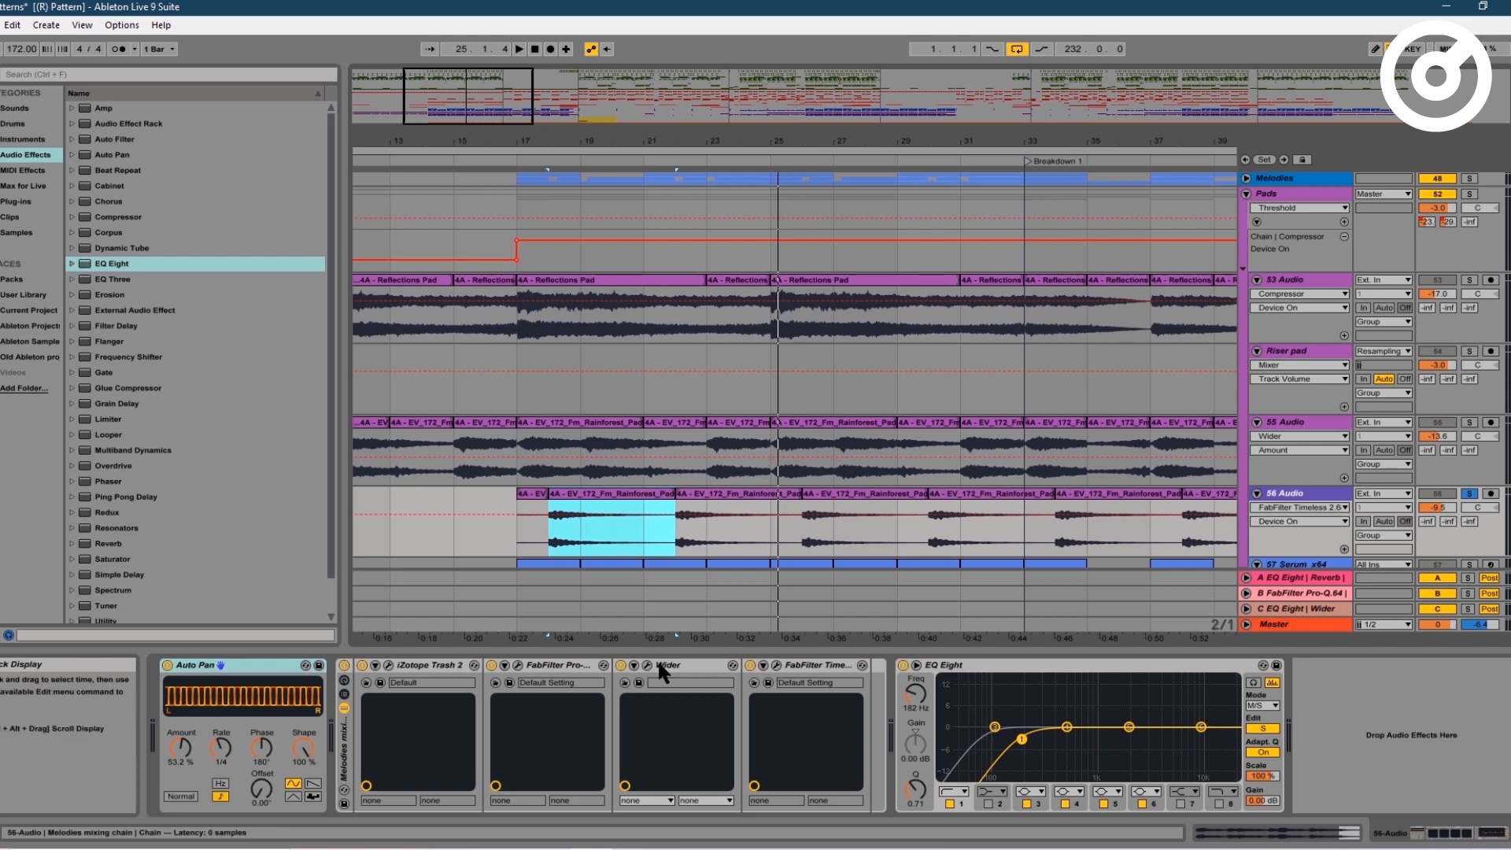
left_click(695, 663)
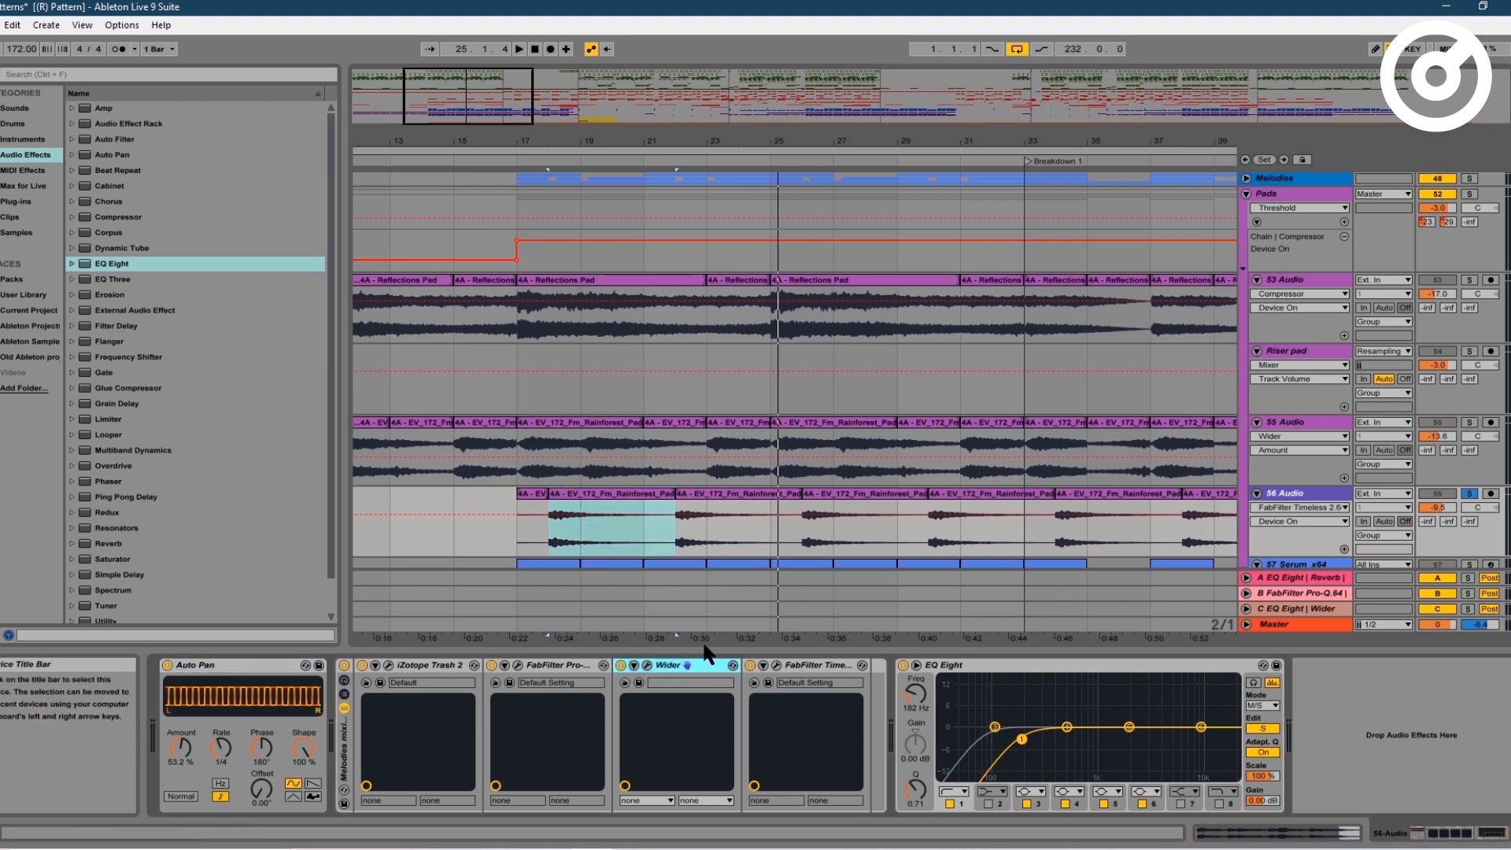
- Solo the 57 Serum_x64 pad track, listen from bar 17, and look over its device chain
scroll(685, 484, "down", 3)
scroll(686, 495, "down", 3)
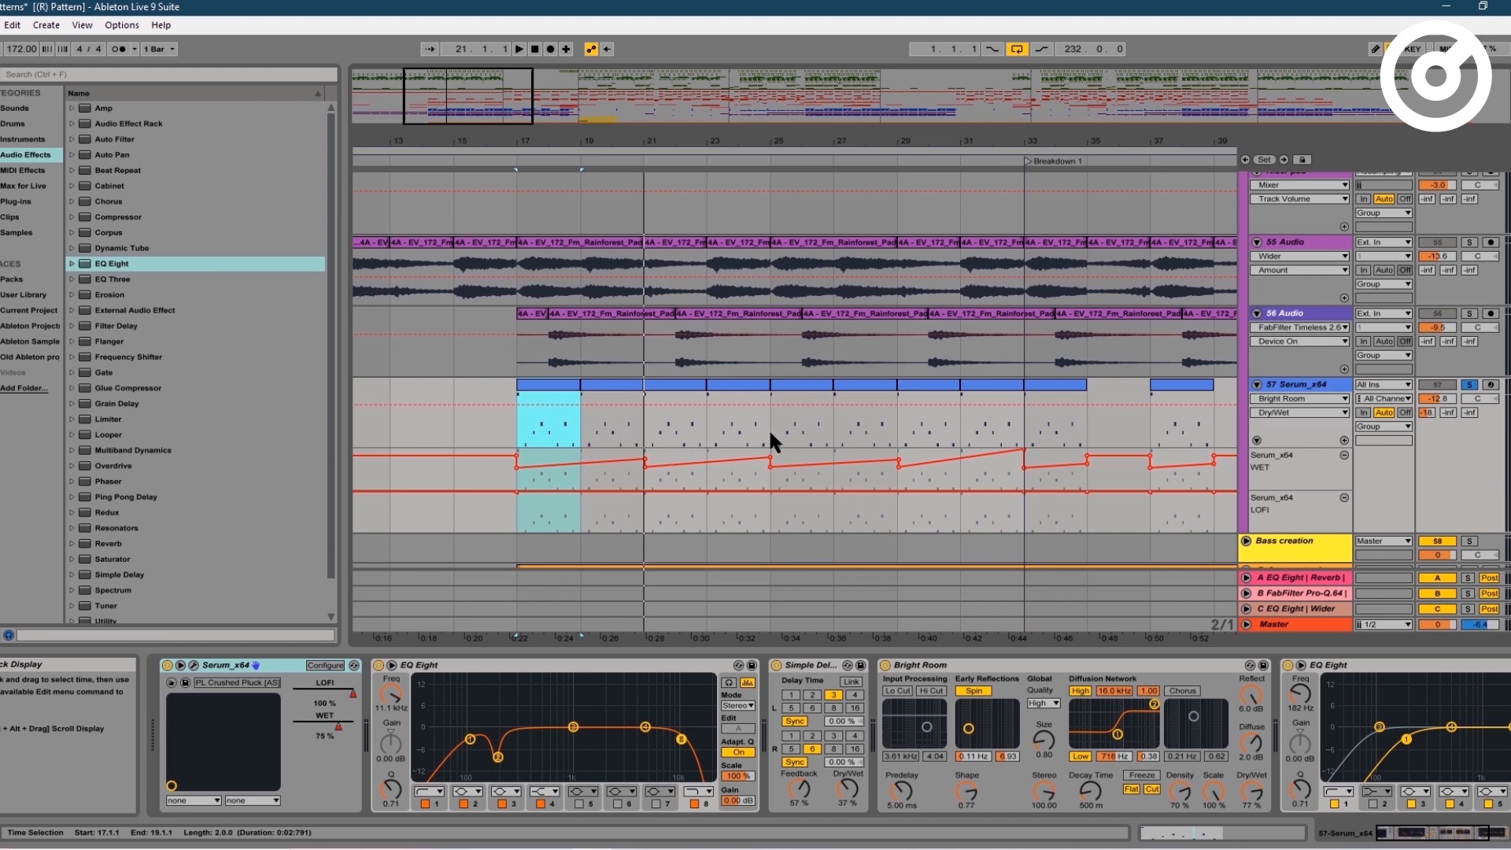
key("space")
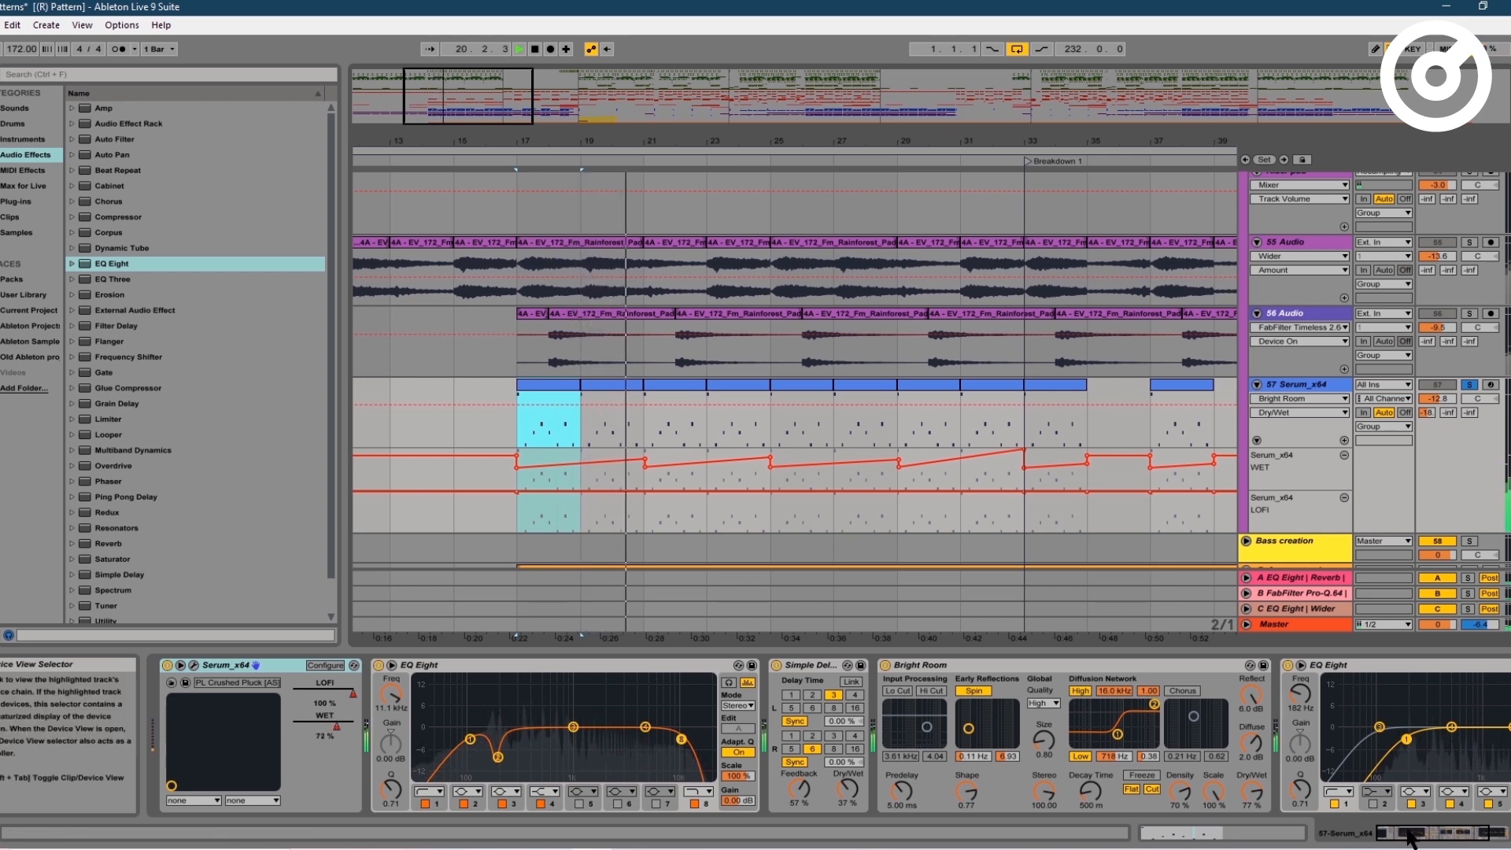
mouse_move(1409, 838)
left_mouse_down()
mouse_move(1450, 841)
mouse_move(1417, 839)
left_mouse_up()
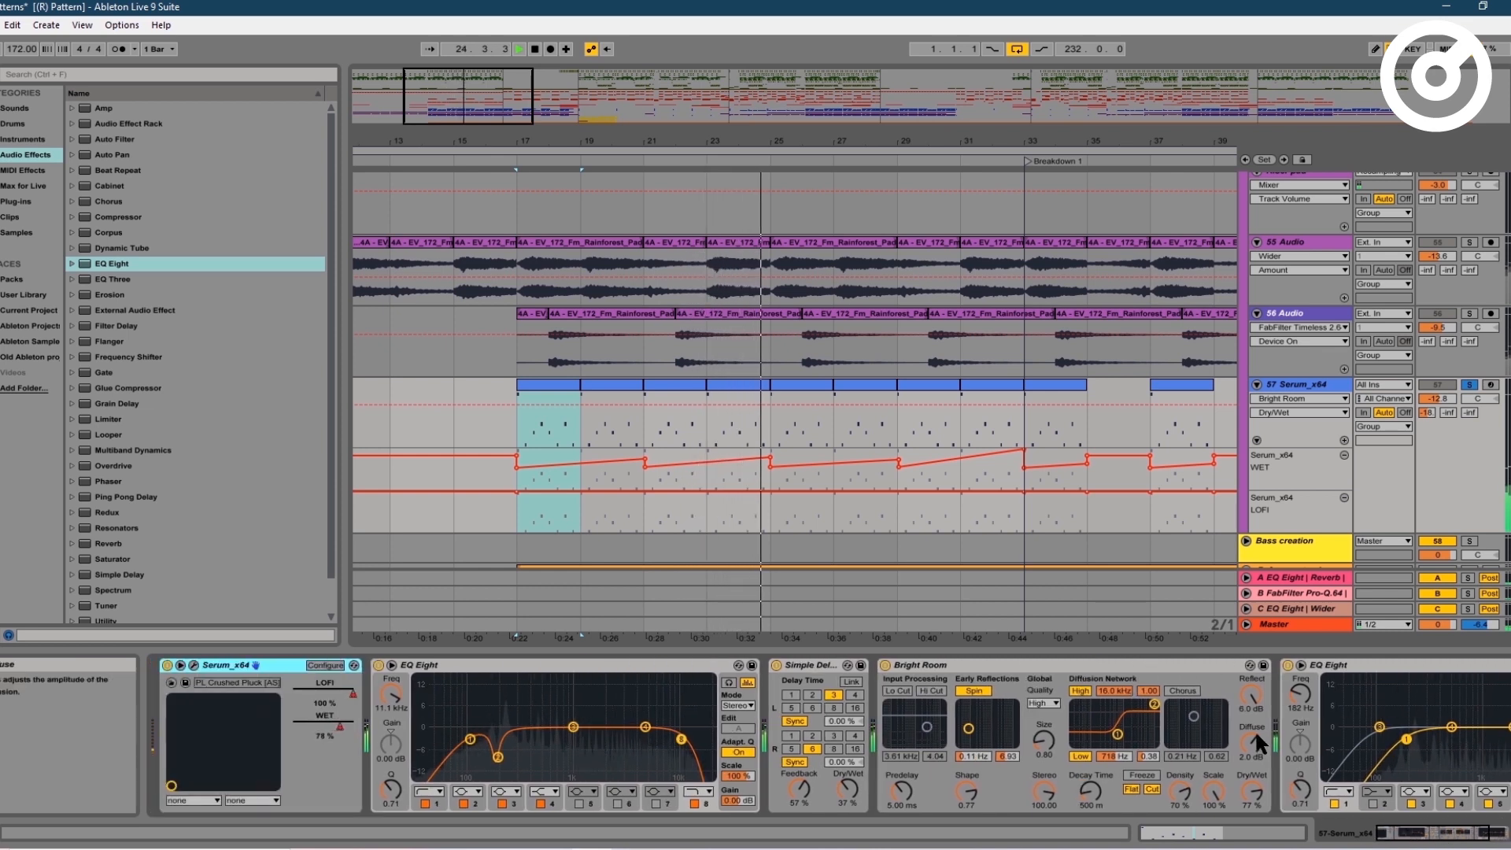
- Inspect the oscillators, envelope and effects of the track's PL Crushed Pluck Serum patch, and close the synth
left_click(194, 667)
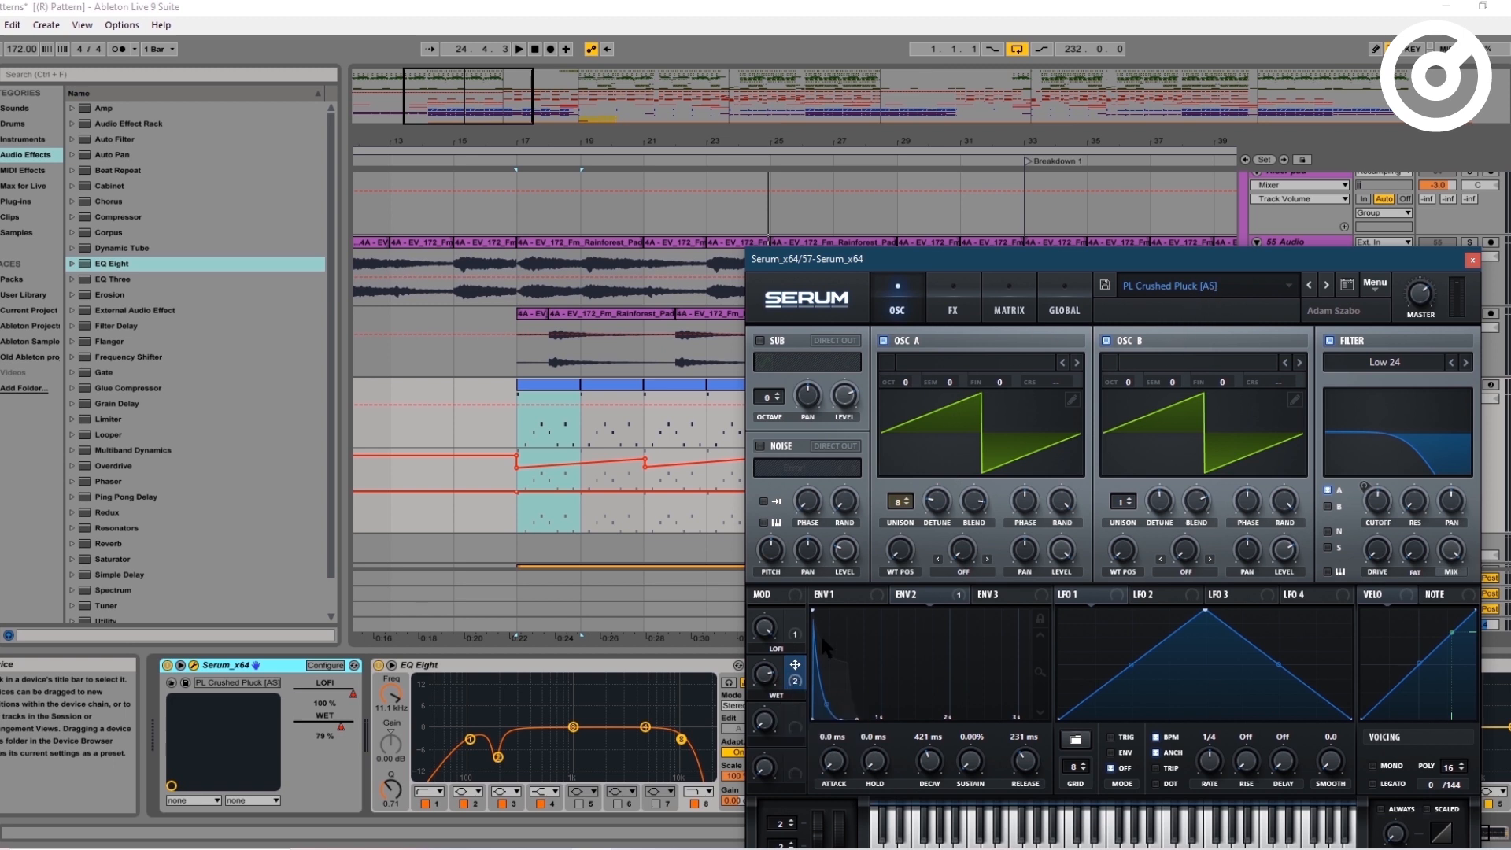
left_click(960, 319)
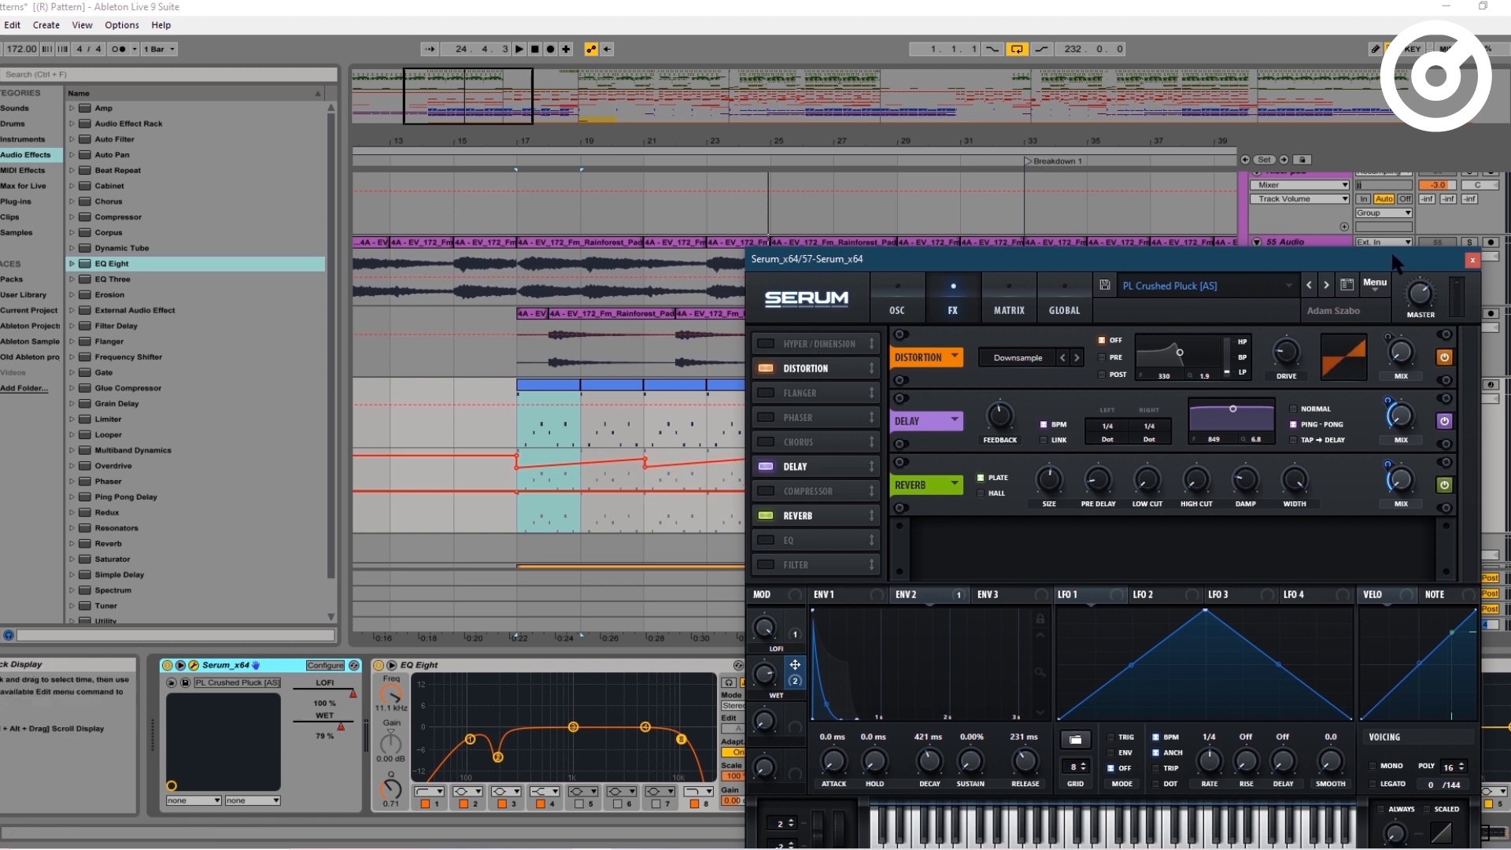
left_click(1472, 261)
- Unfold the FX group, solo it, and listen to its risers from bar 13
left_click(1313, 301)
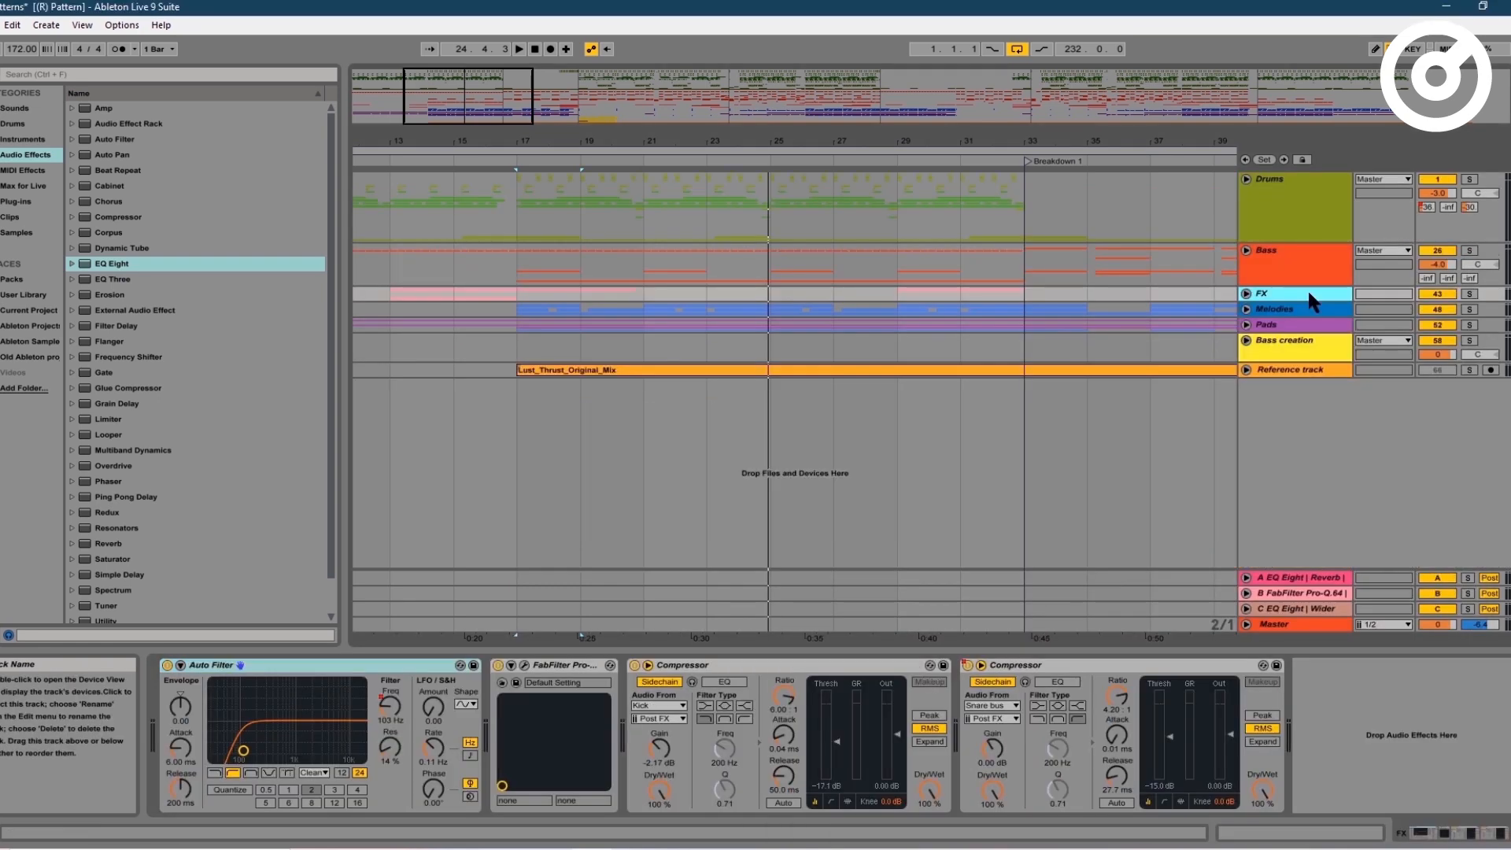
left_click(1246, 294)
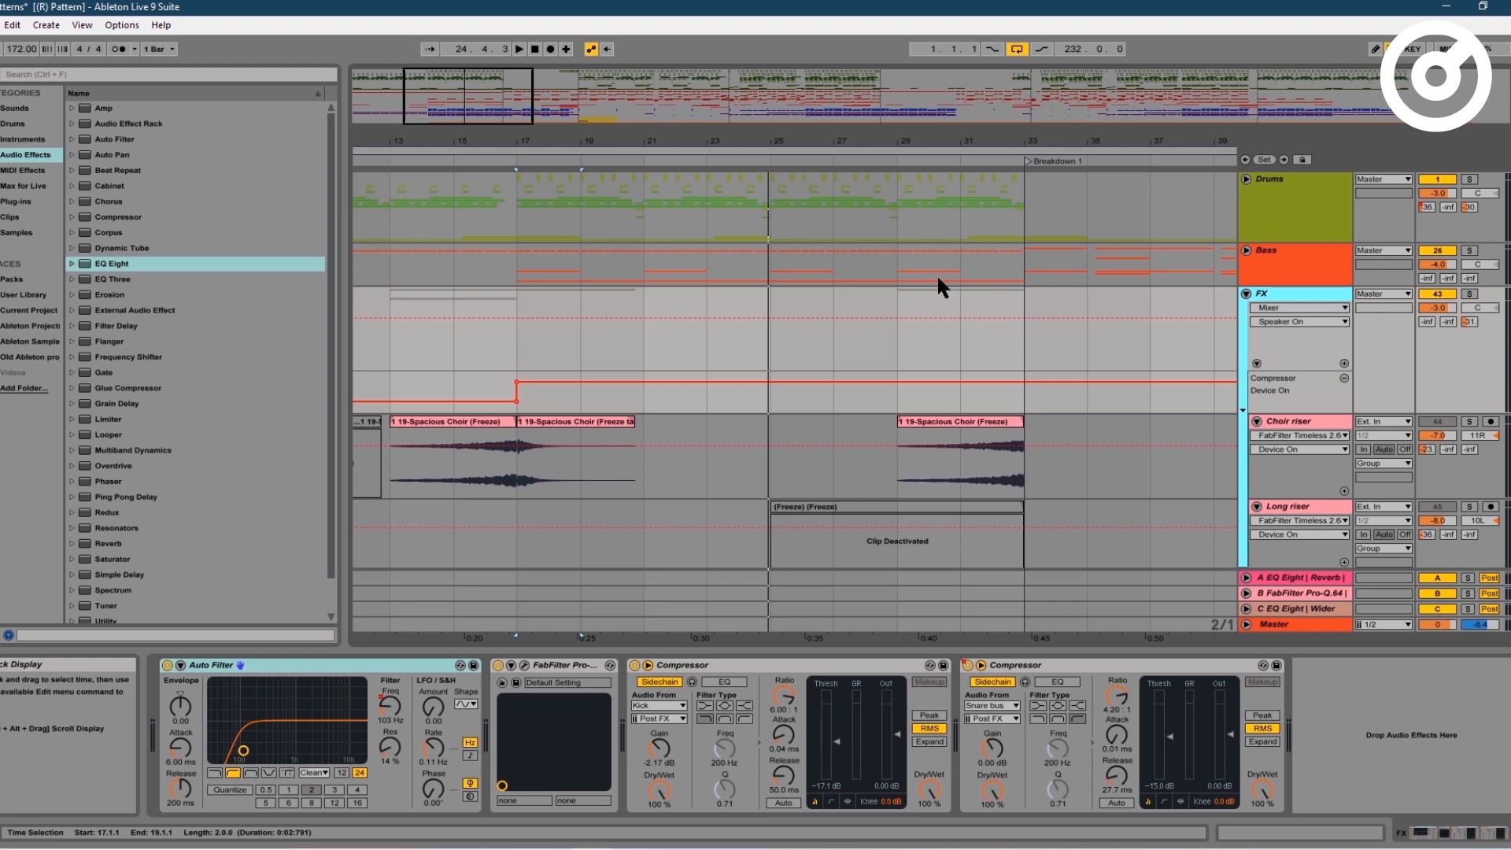
scroll(805, 348, "down", 3)
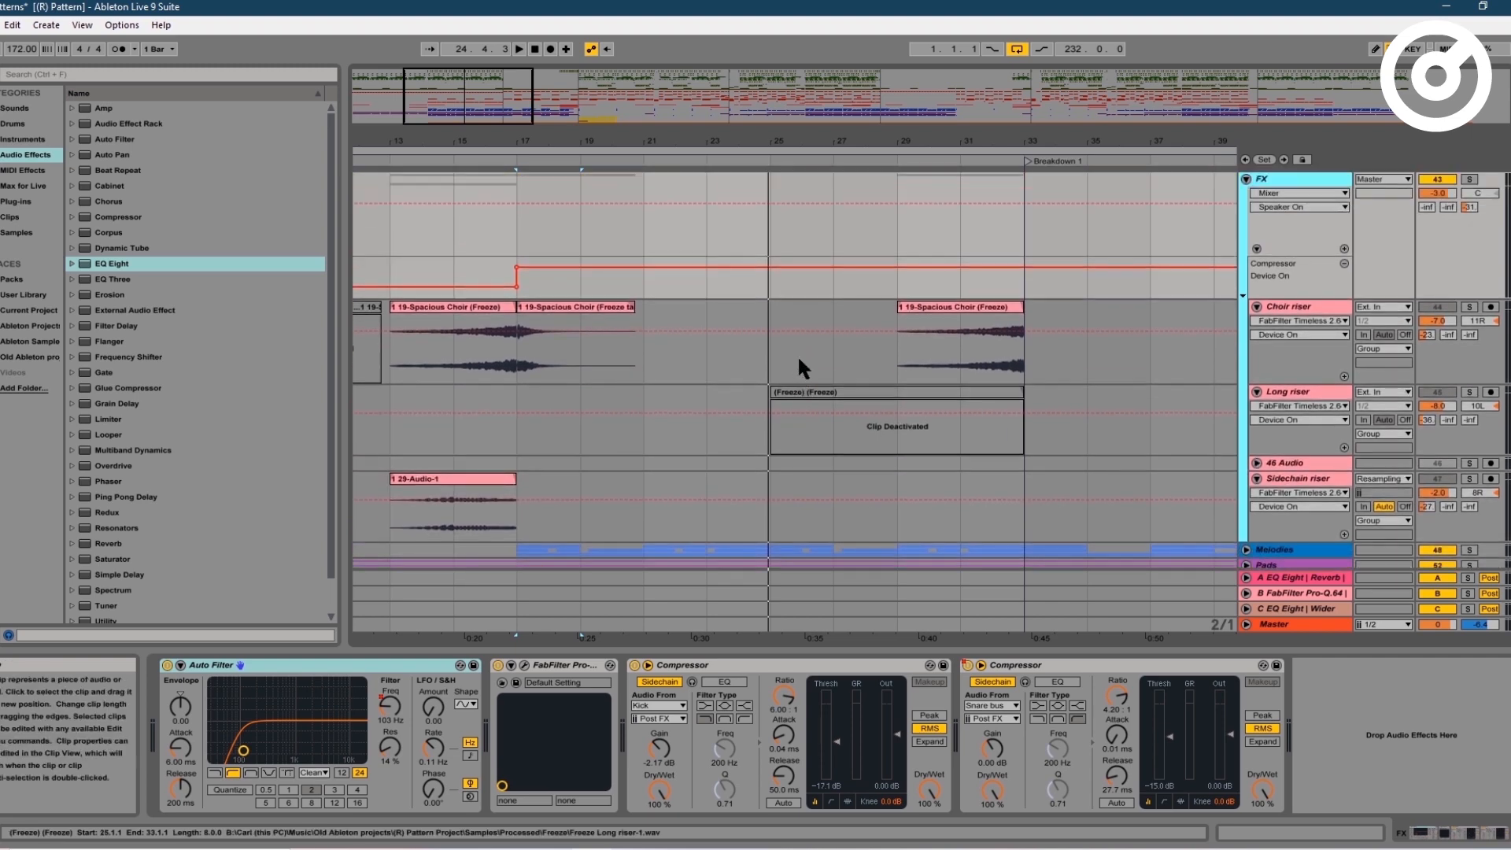
scroll(799, 366, "up", 1)
left_click(1468, 212)
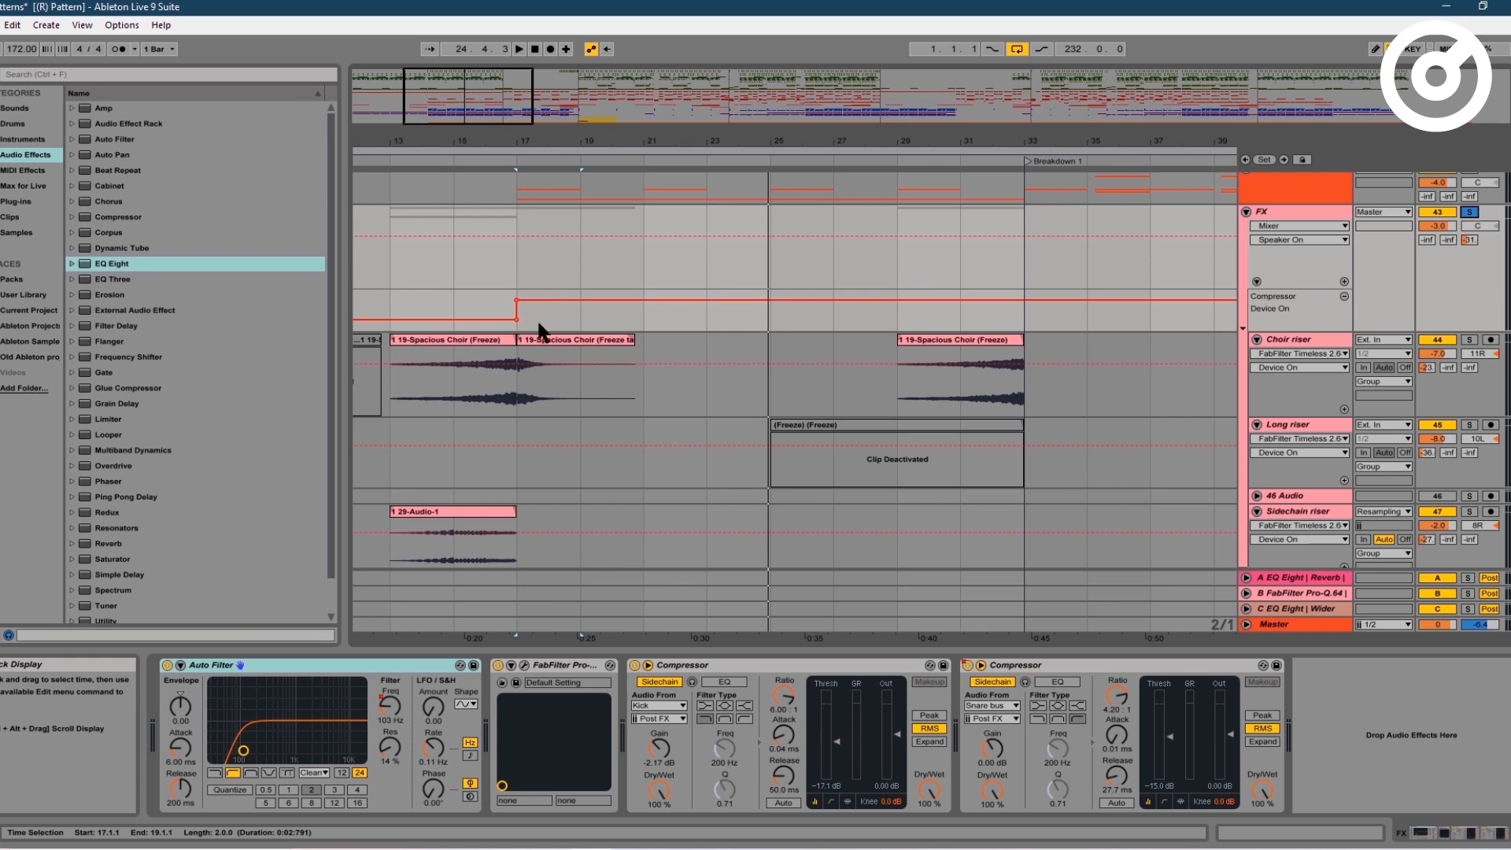
left_click(406, 358)
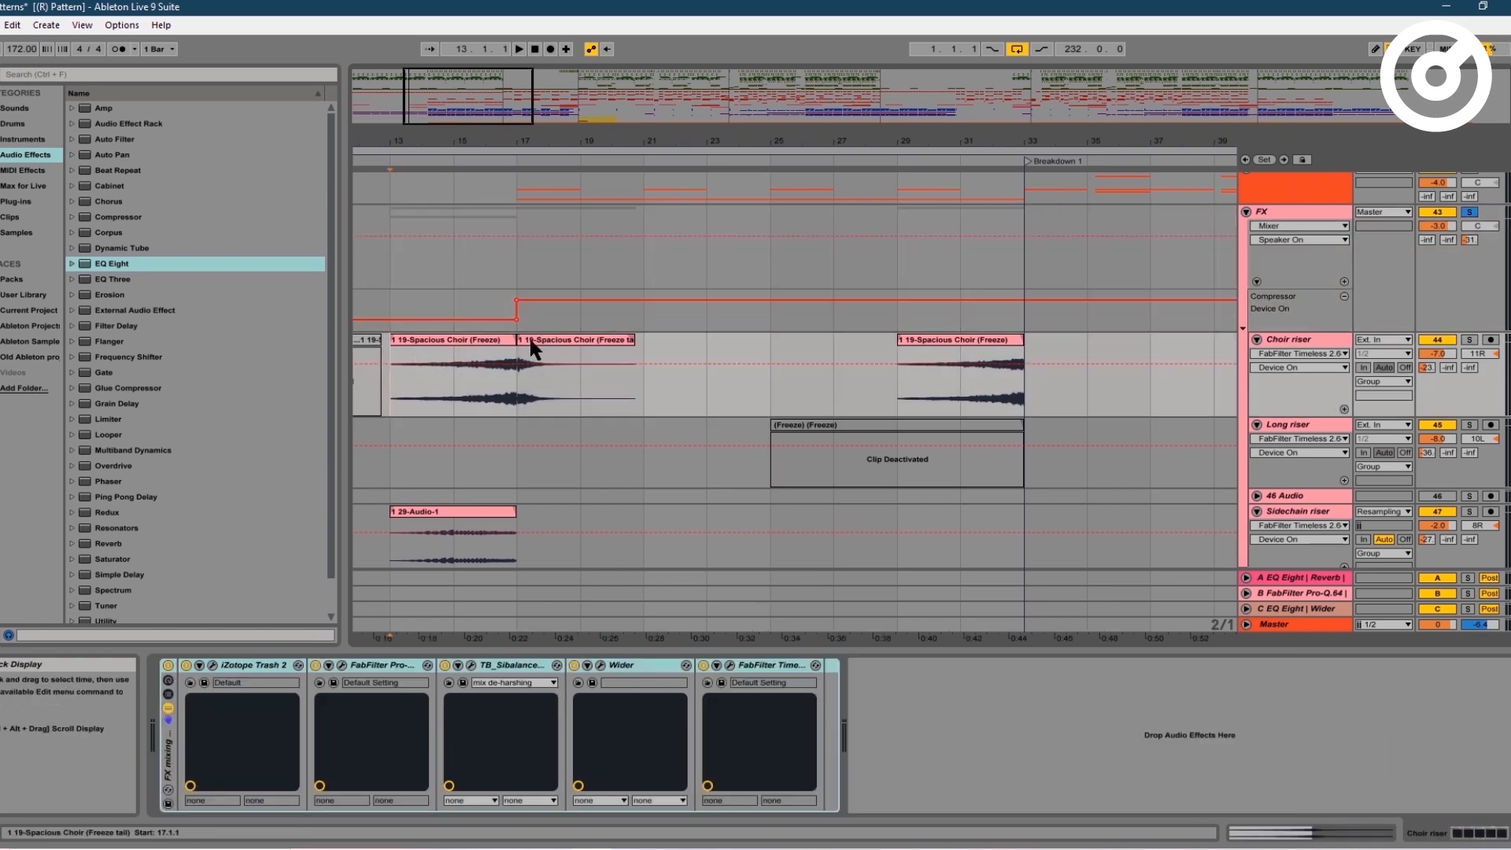
key("space")
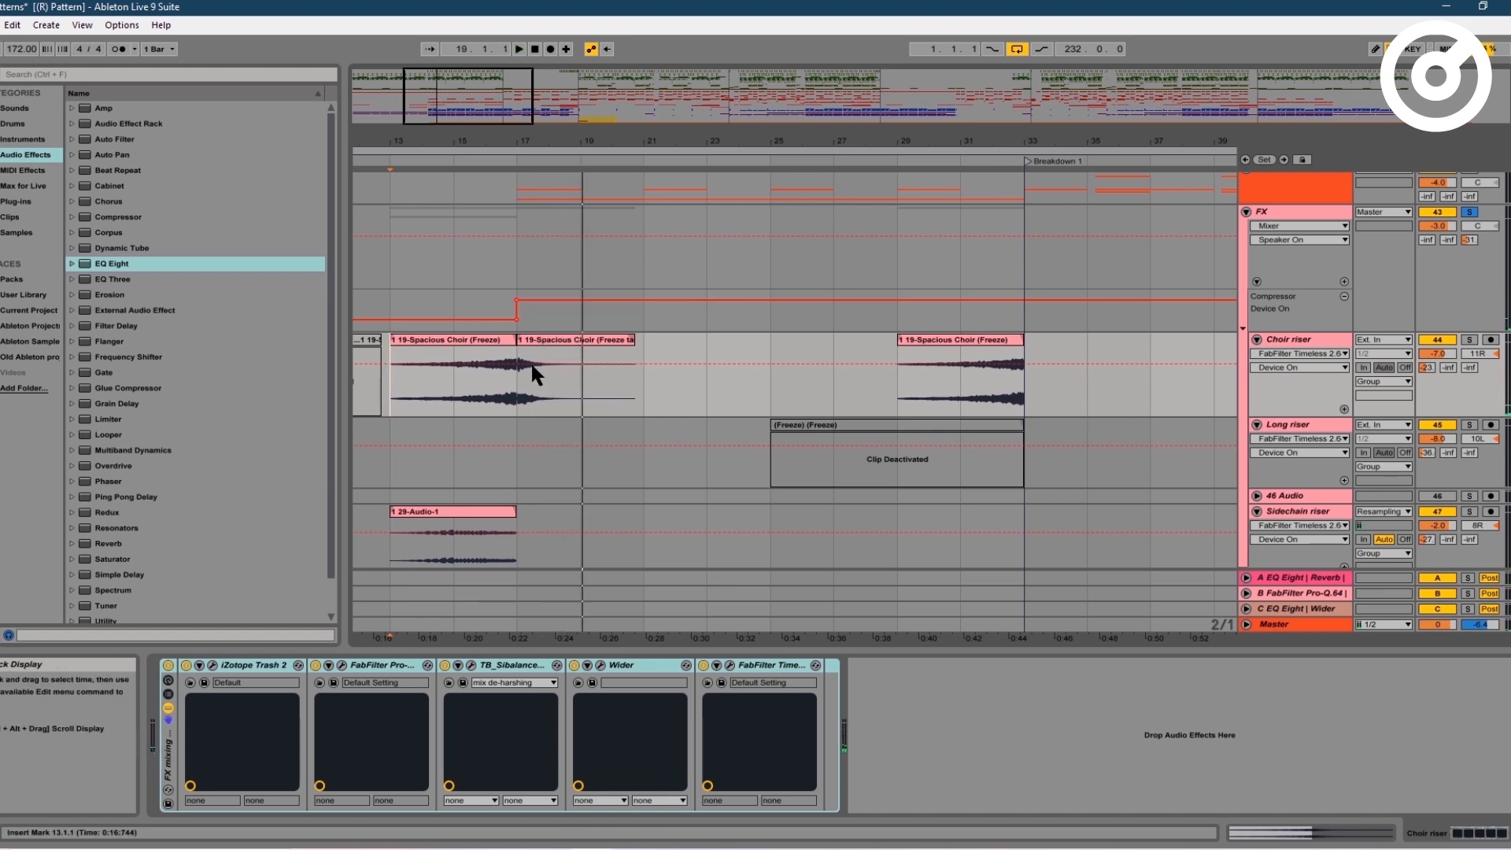
- Solo the Choir riser track, examine the sample of its Spacious Choir clip at bar 13, return to its devices, and play it
left_click(492, 342)
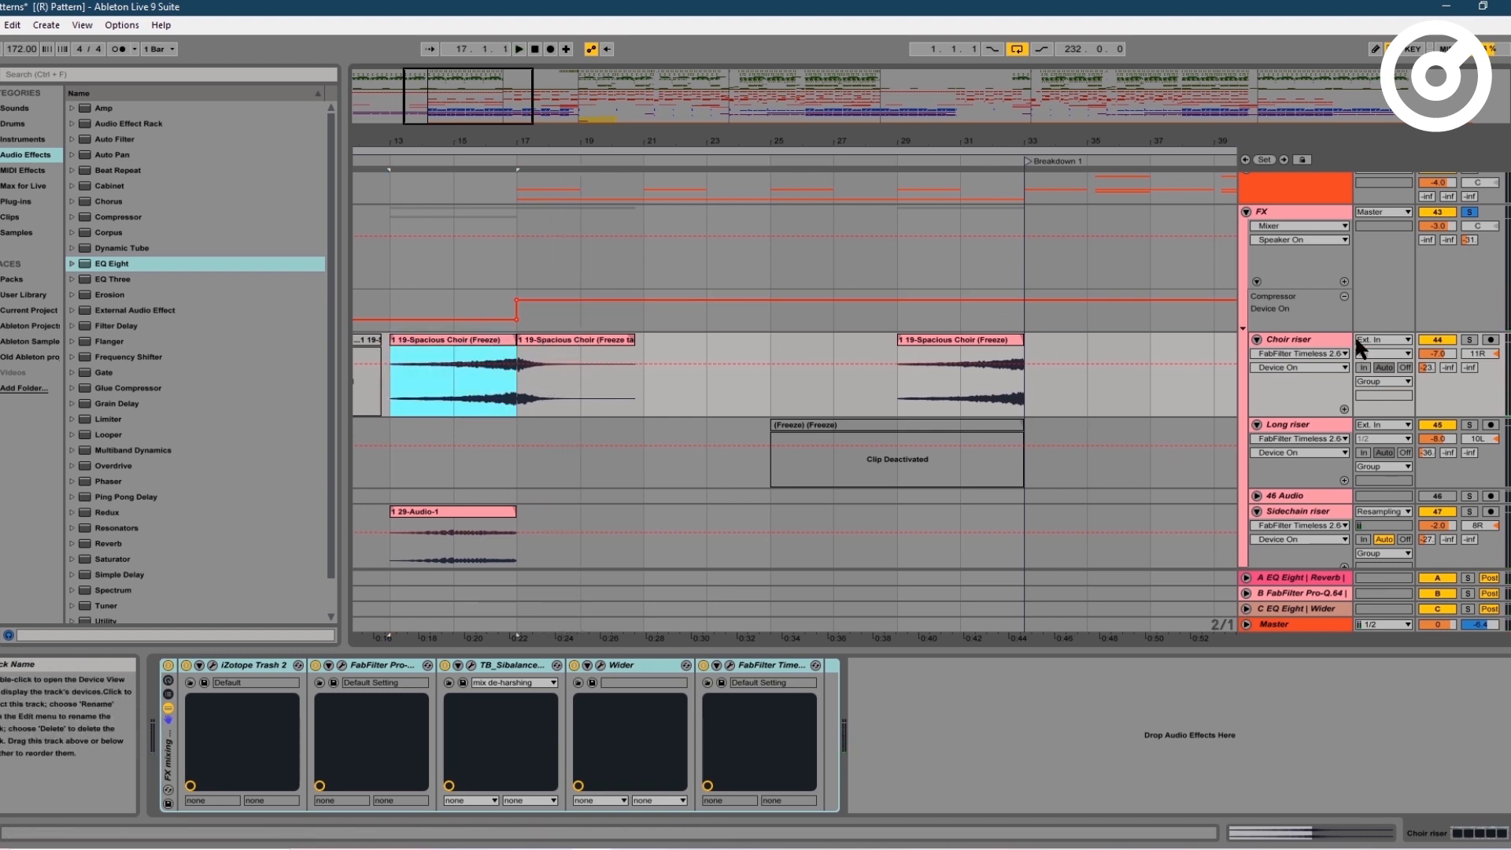
left_click(1470, 339)
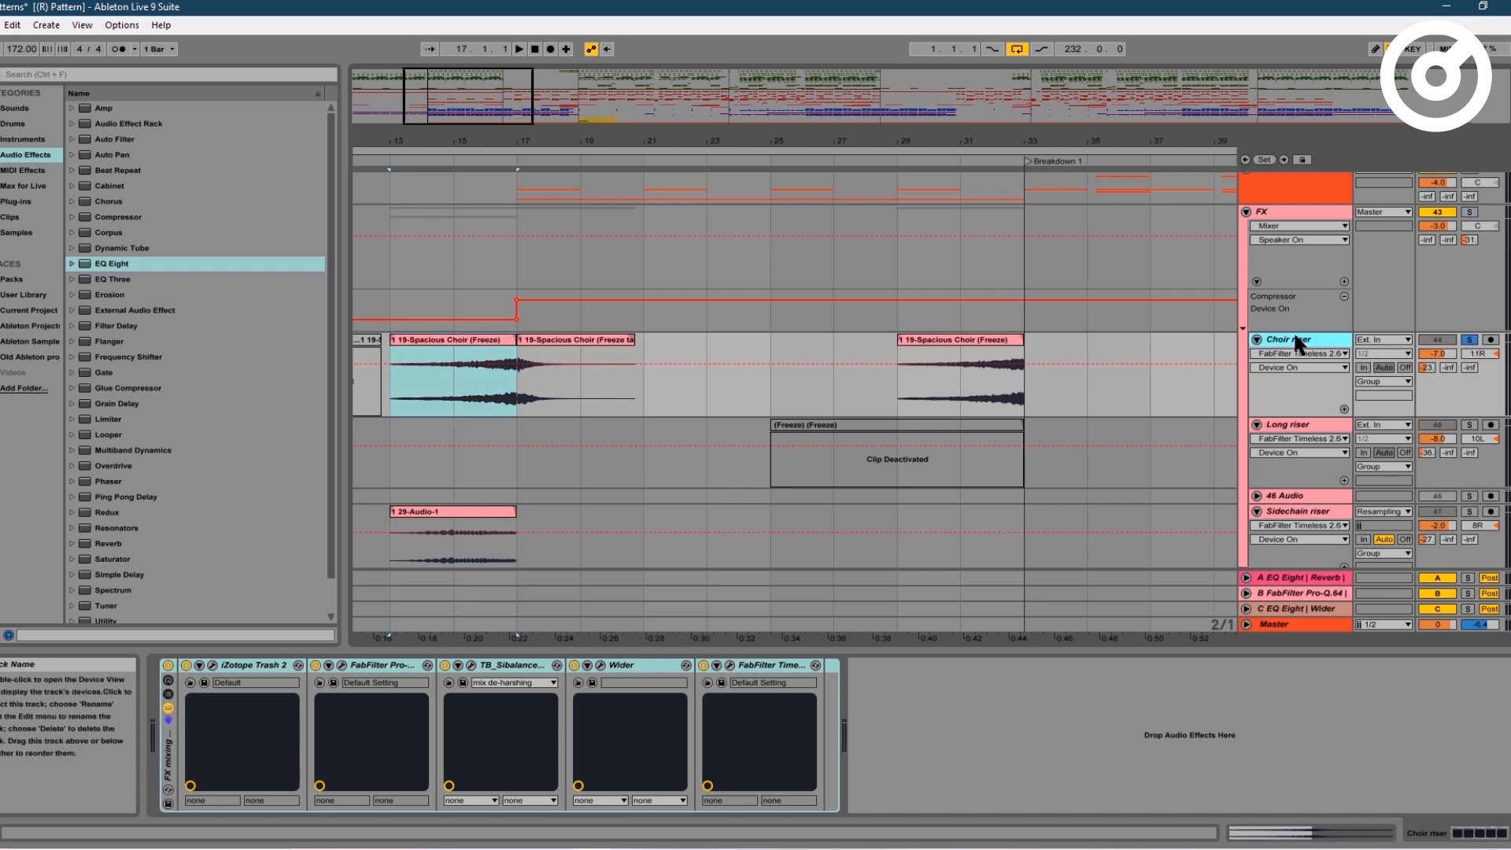
double_click(481, 340)
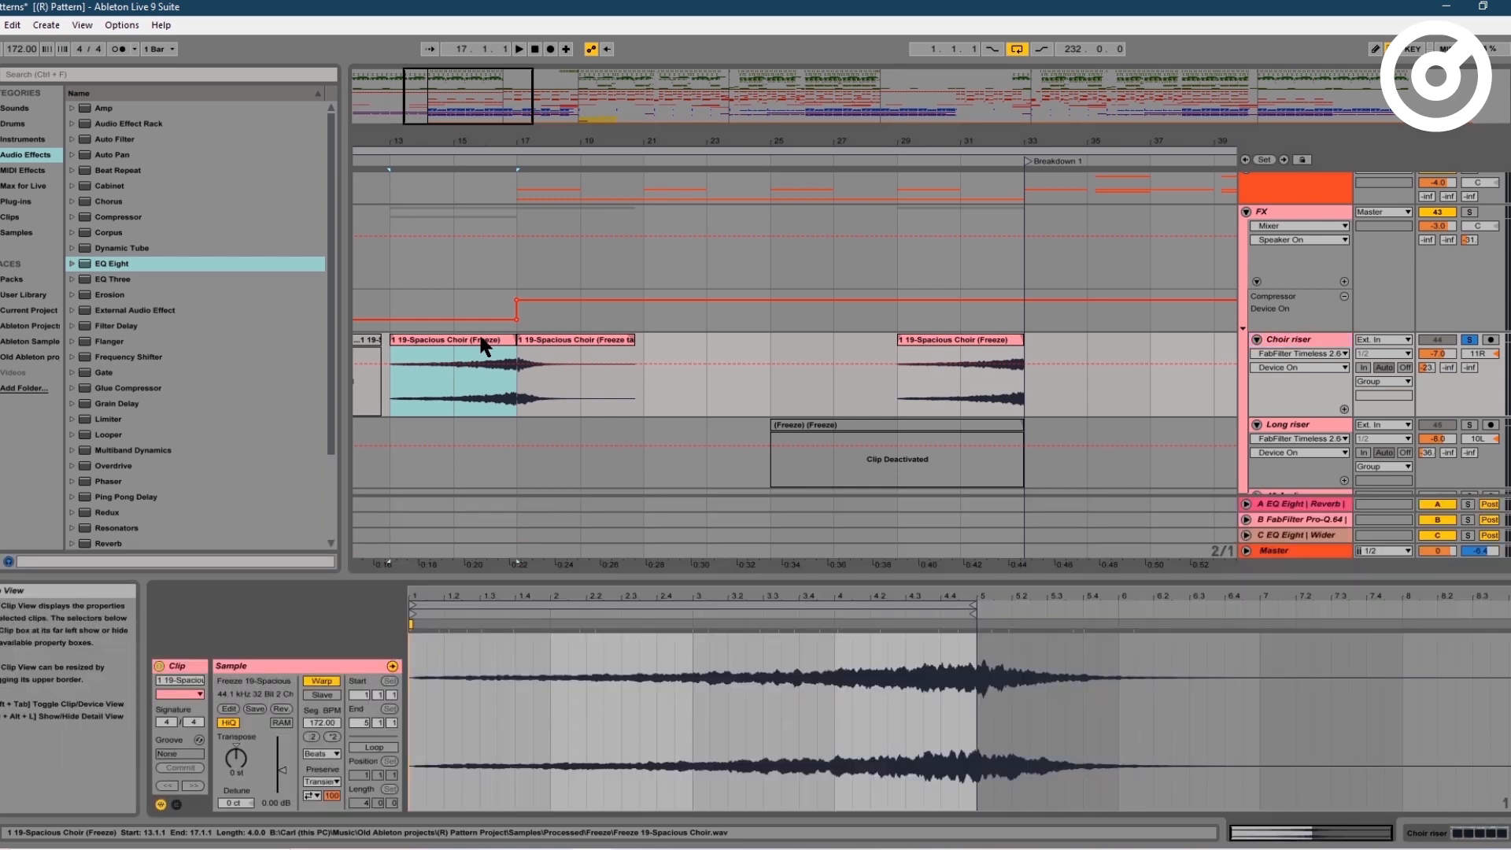
key("shift+Tab")
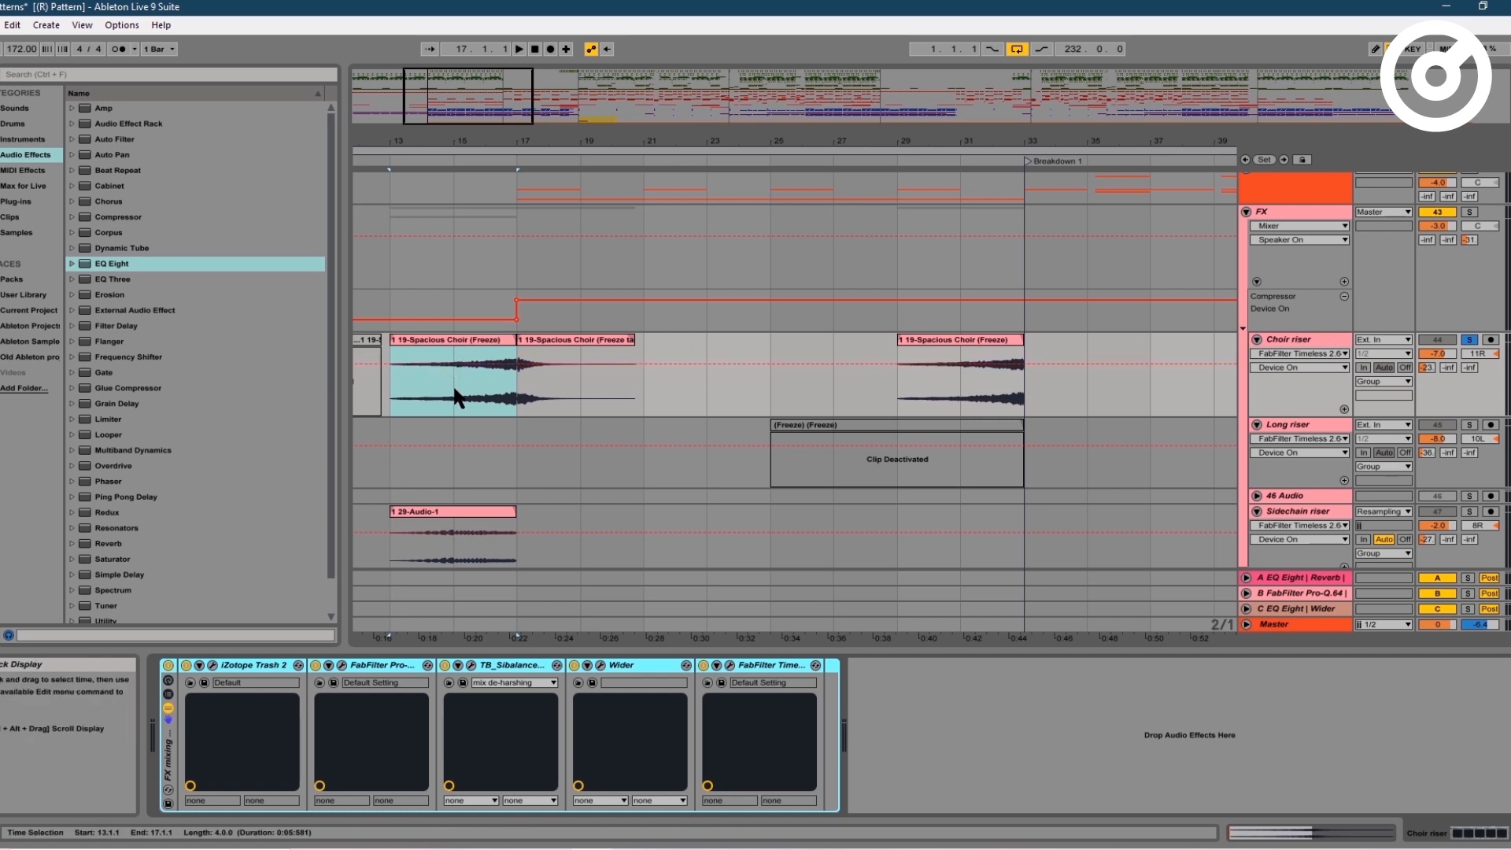
key("space")
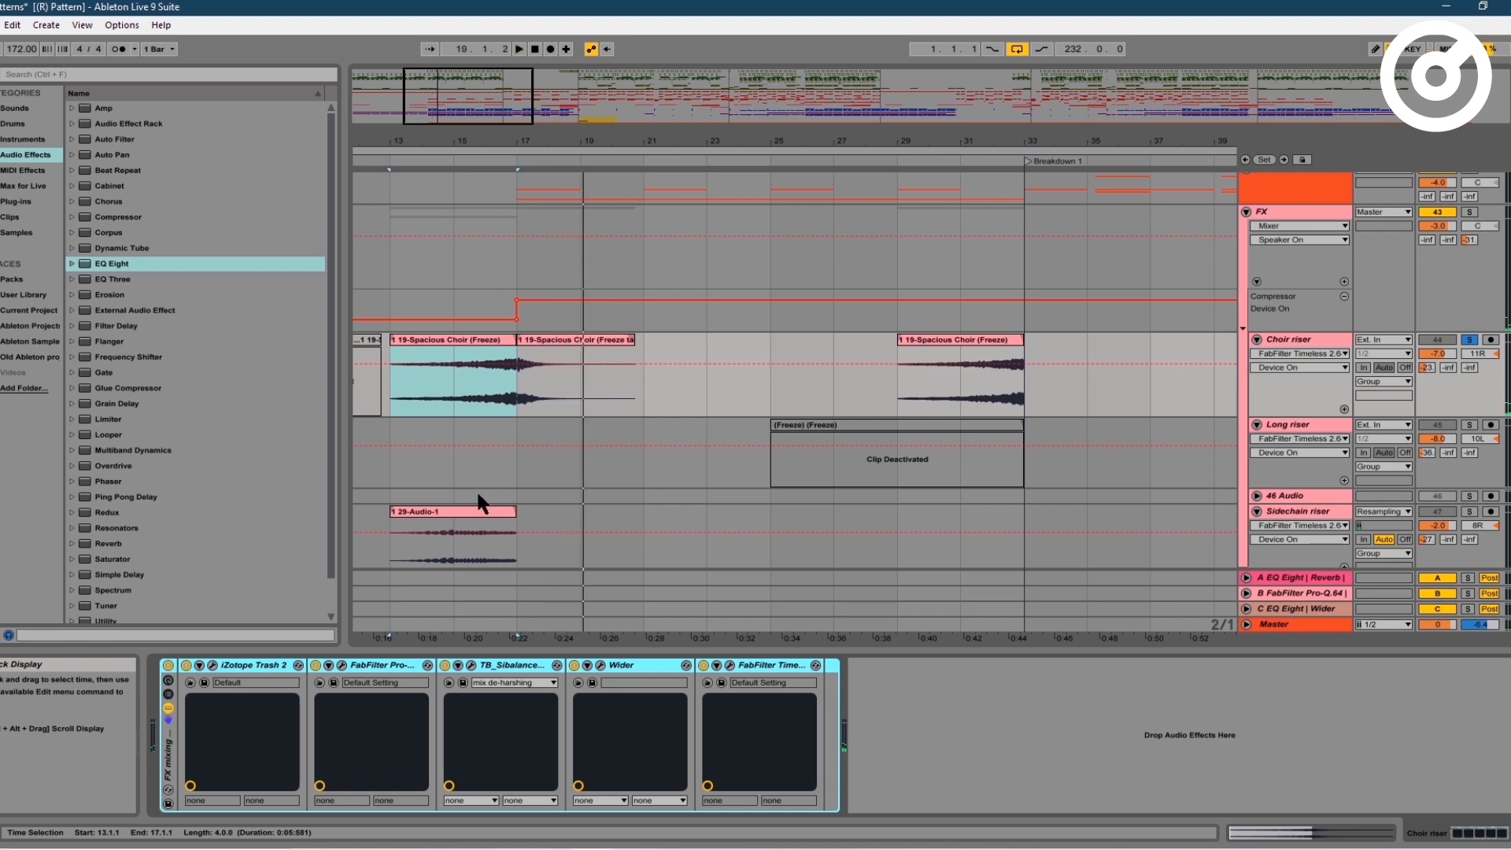
- Solo the Sidechain riser track, select its 29-Audio-1 clip at bar 13, and listen to it
left_click(1319, 511)
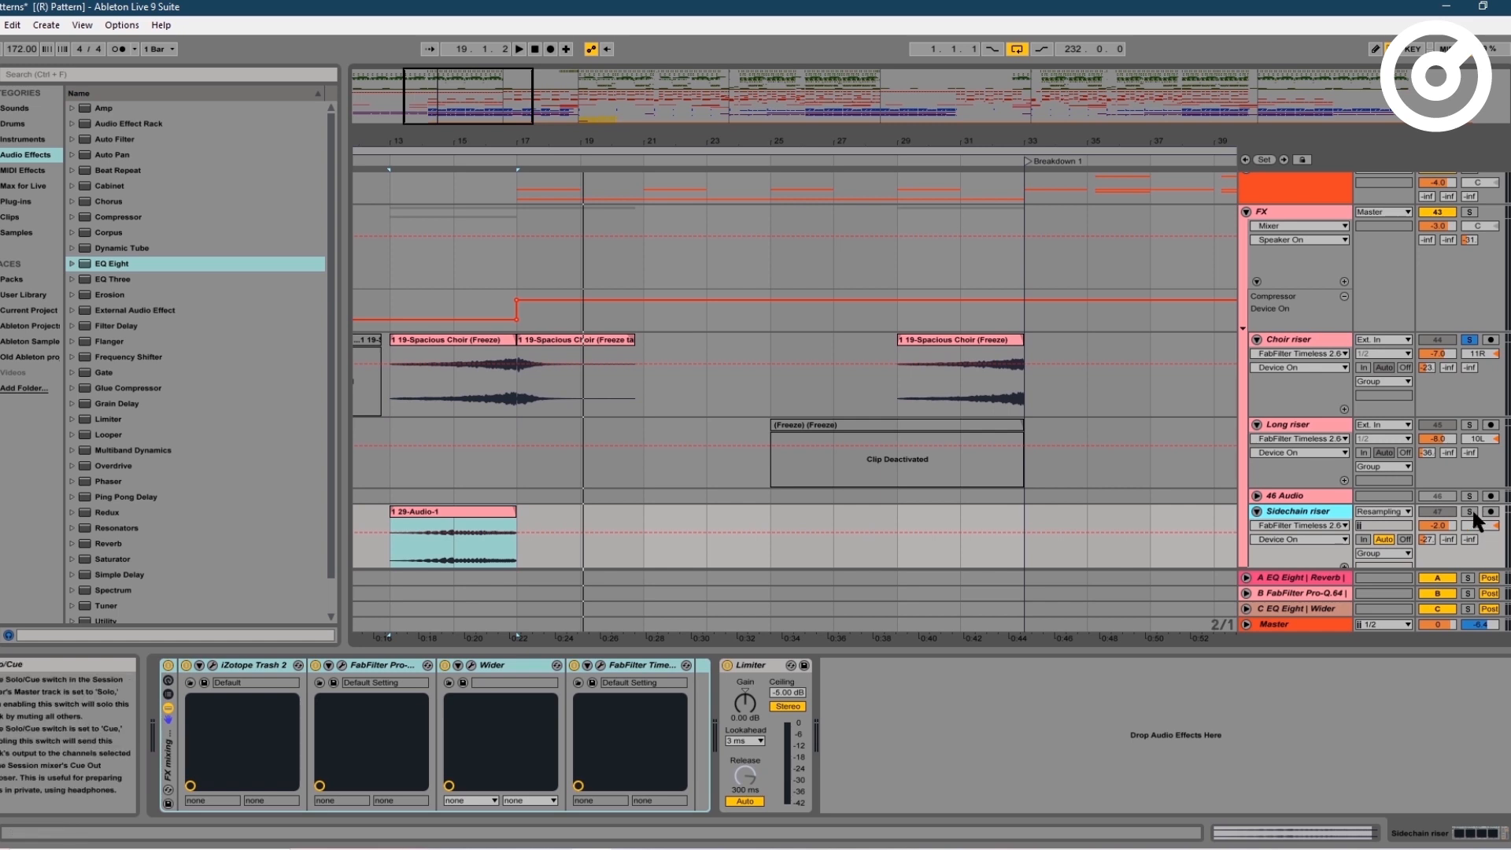
left_click(1468, 512)
left_click(1324, 510)
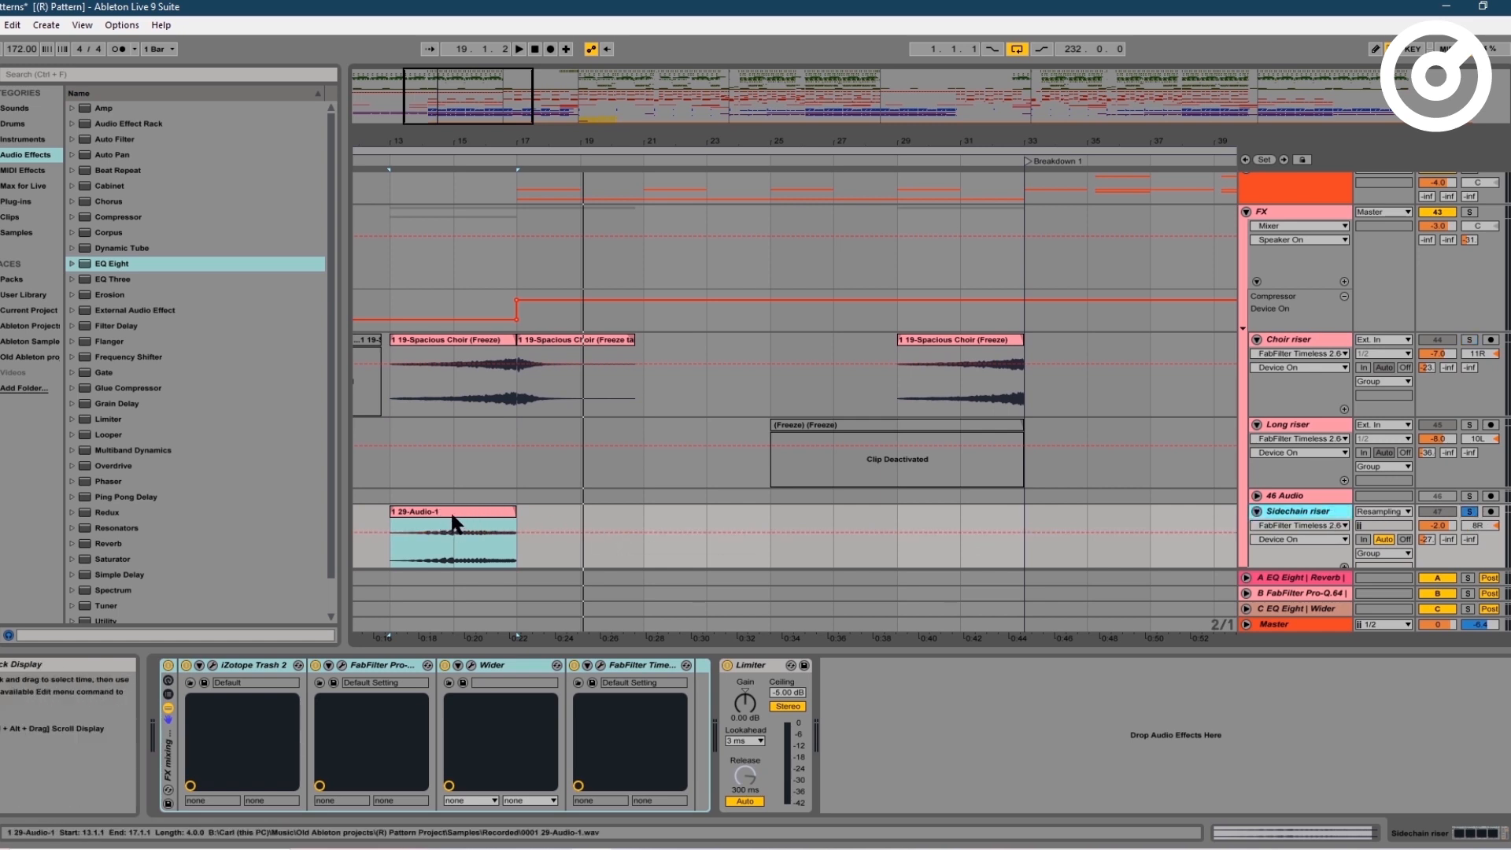
left_click(470, 512)
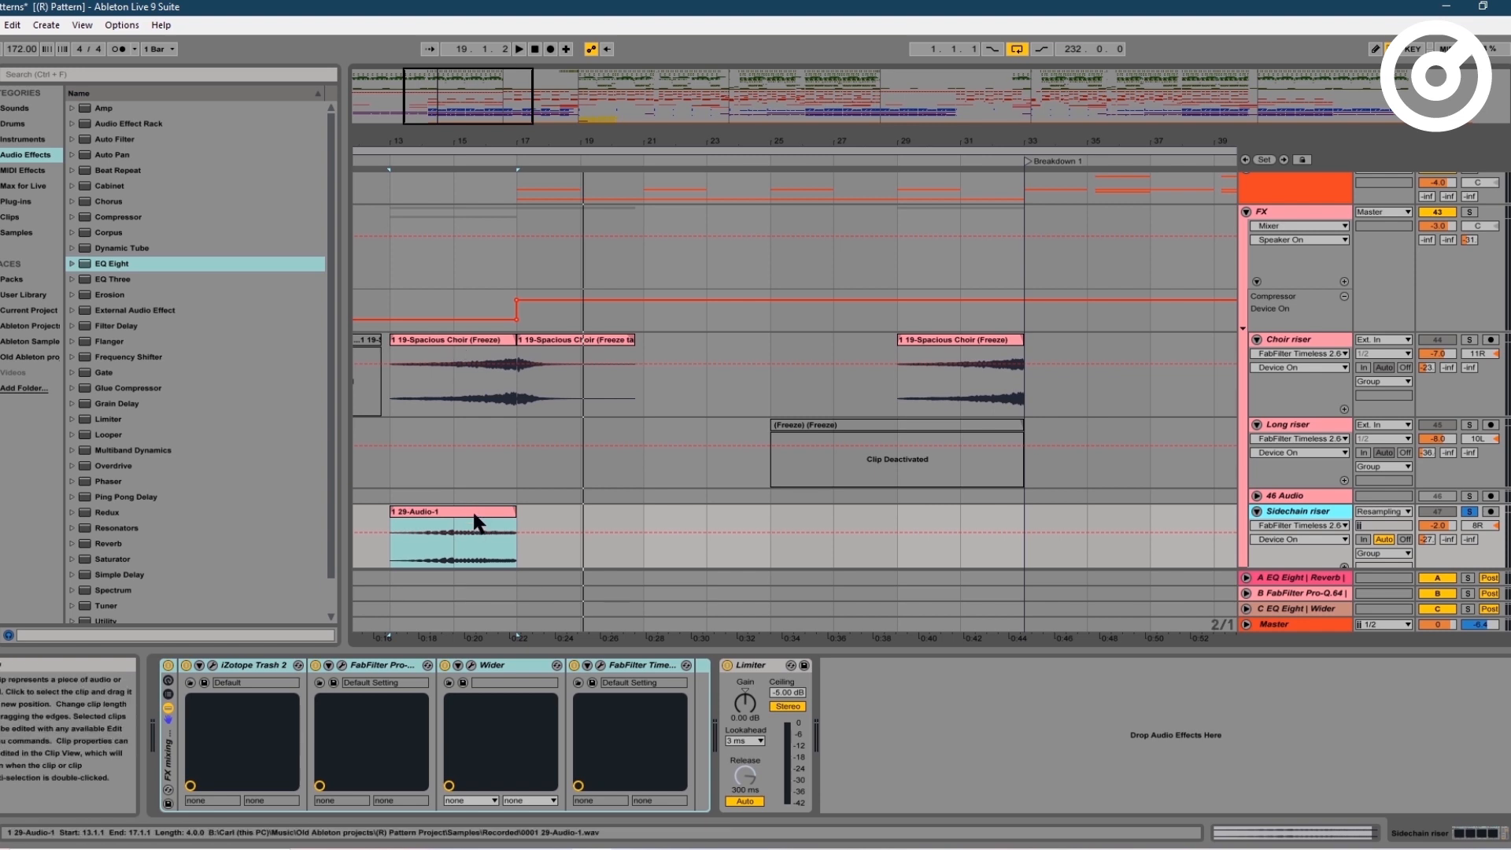
key("space")
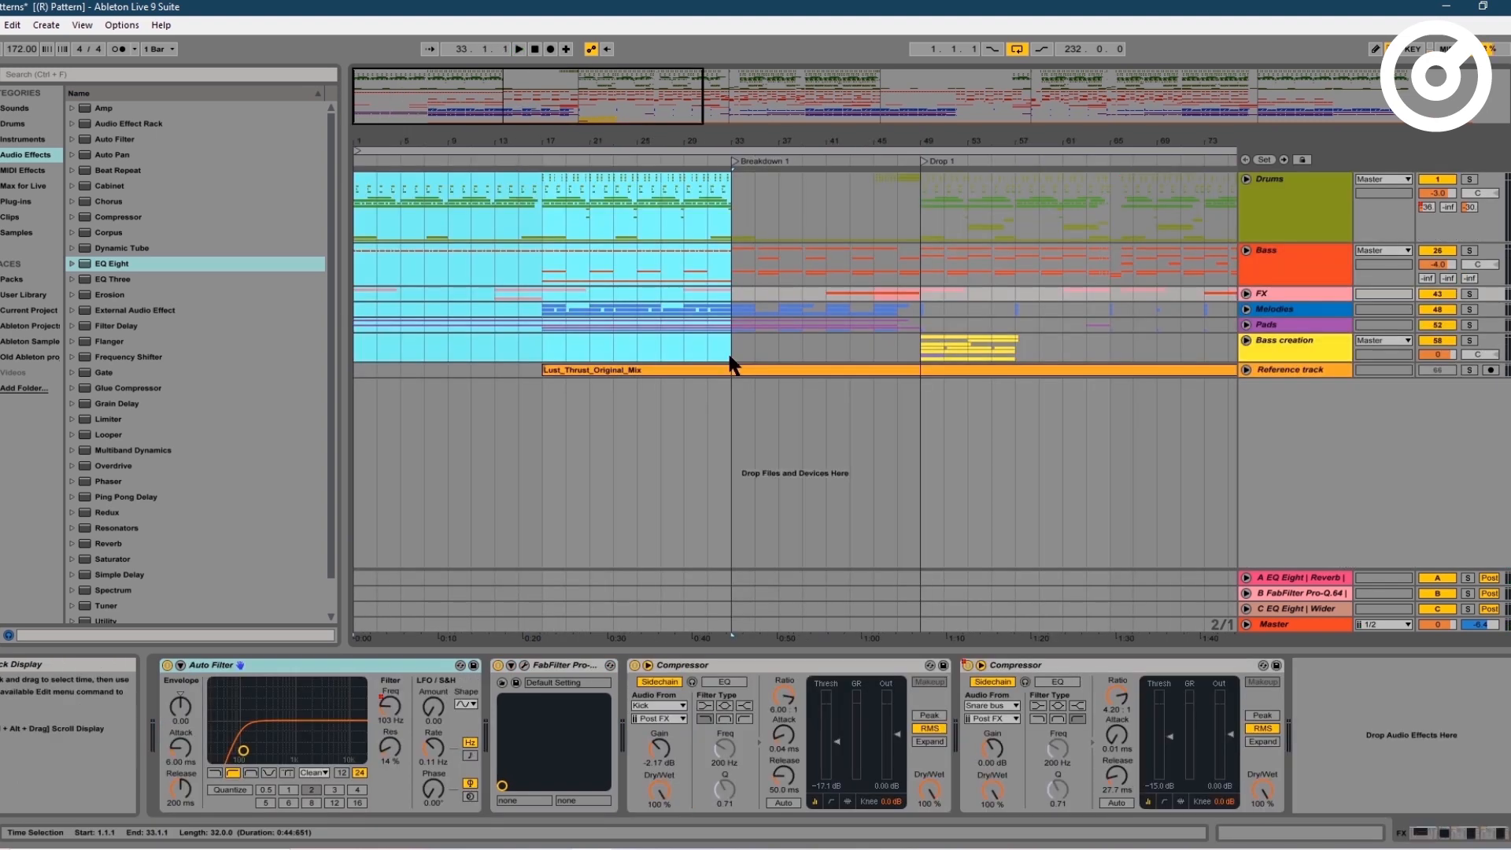
- Select the Breakdown 1 section, bars 33 to 49, across the group tracks, and then on the Melodies group alone
left_click(733, 344)
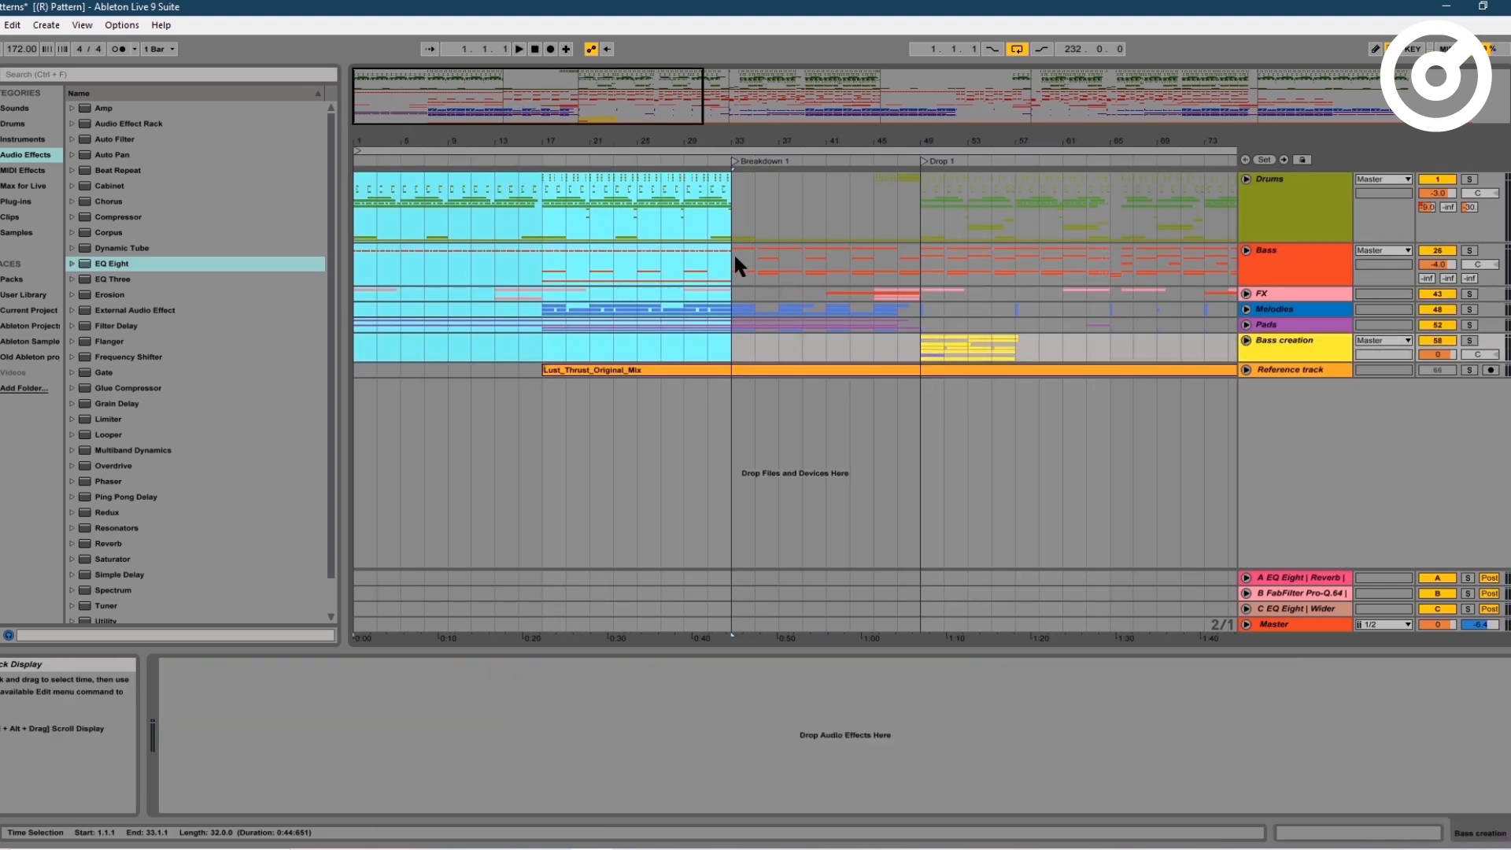
left_click_drag(737, 228, 909, 342)
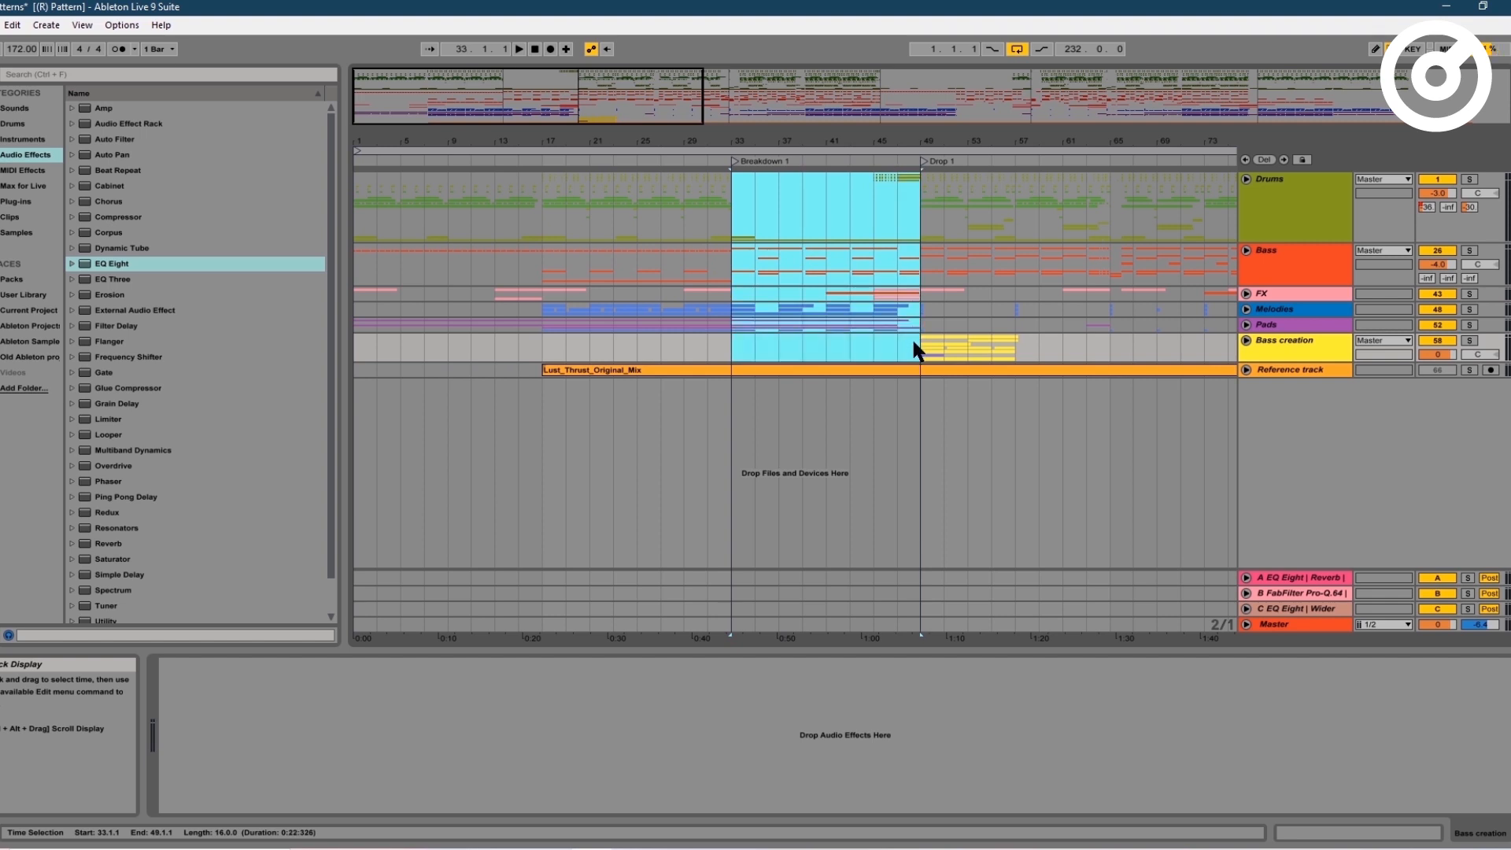
left_click(740, 302)
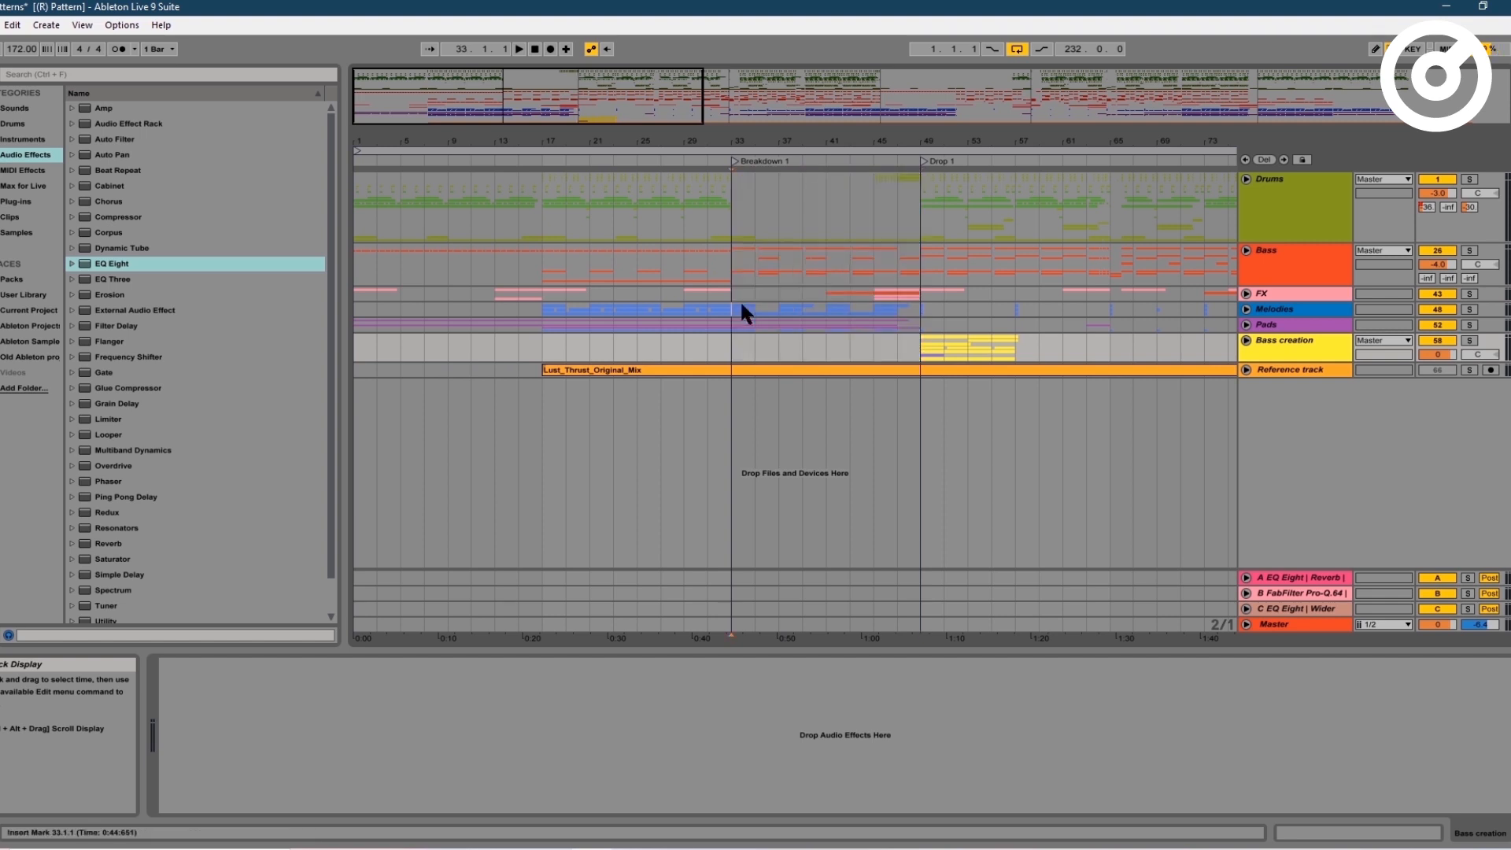
left_click(918, 318, "shift")
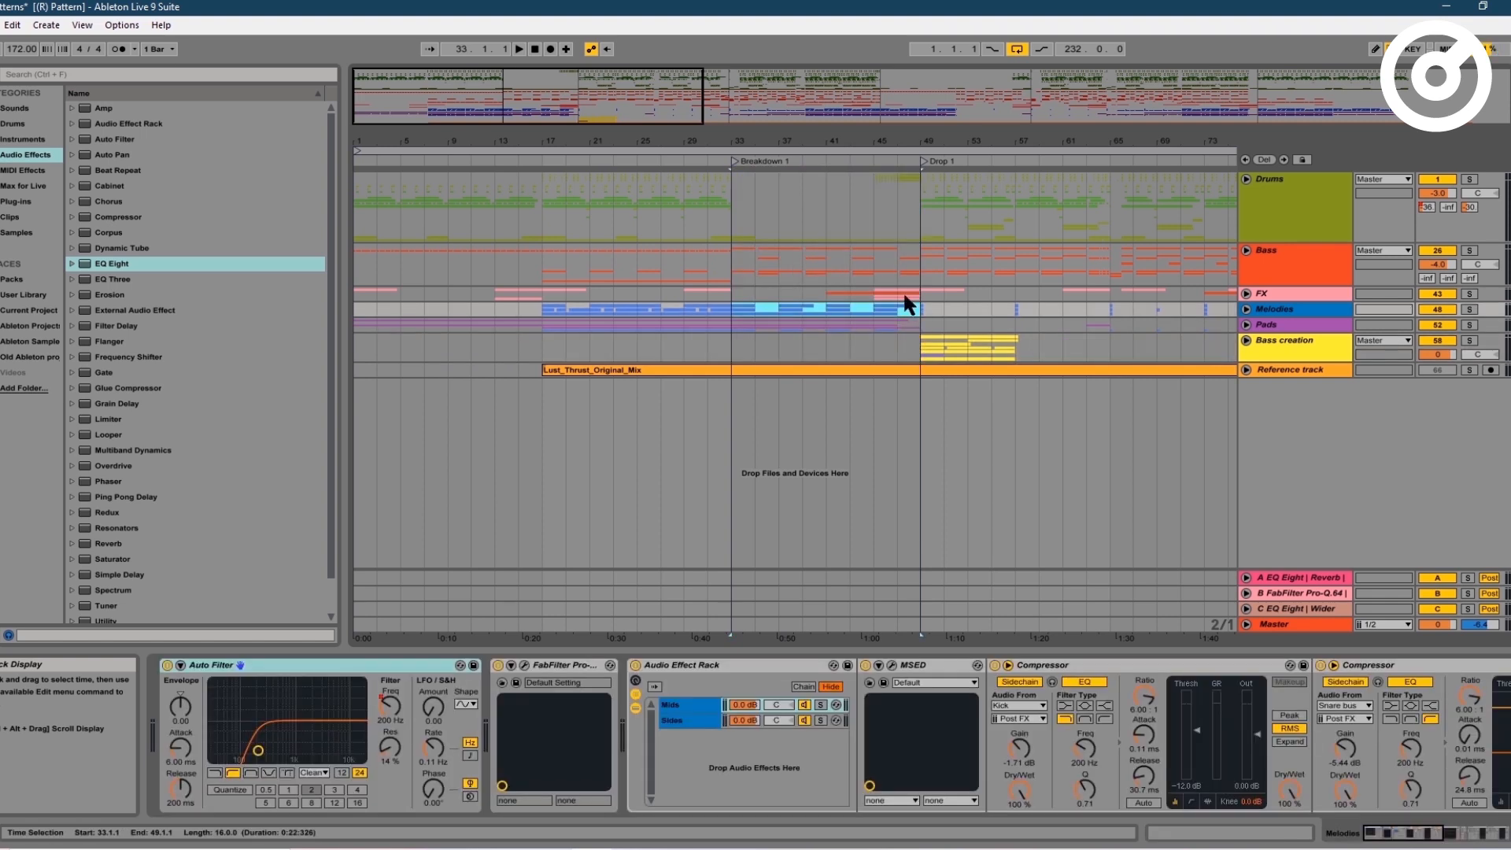
- Unfold the FX group, select the Long riser clip at bar 41, solo its track, and listen to it into Drop 1
left_click(916, 292)
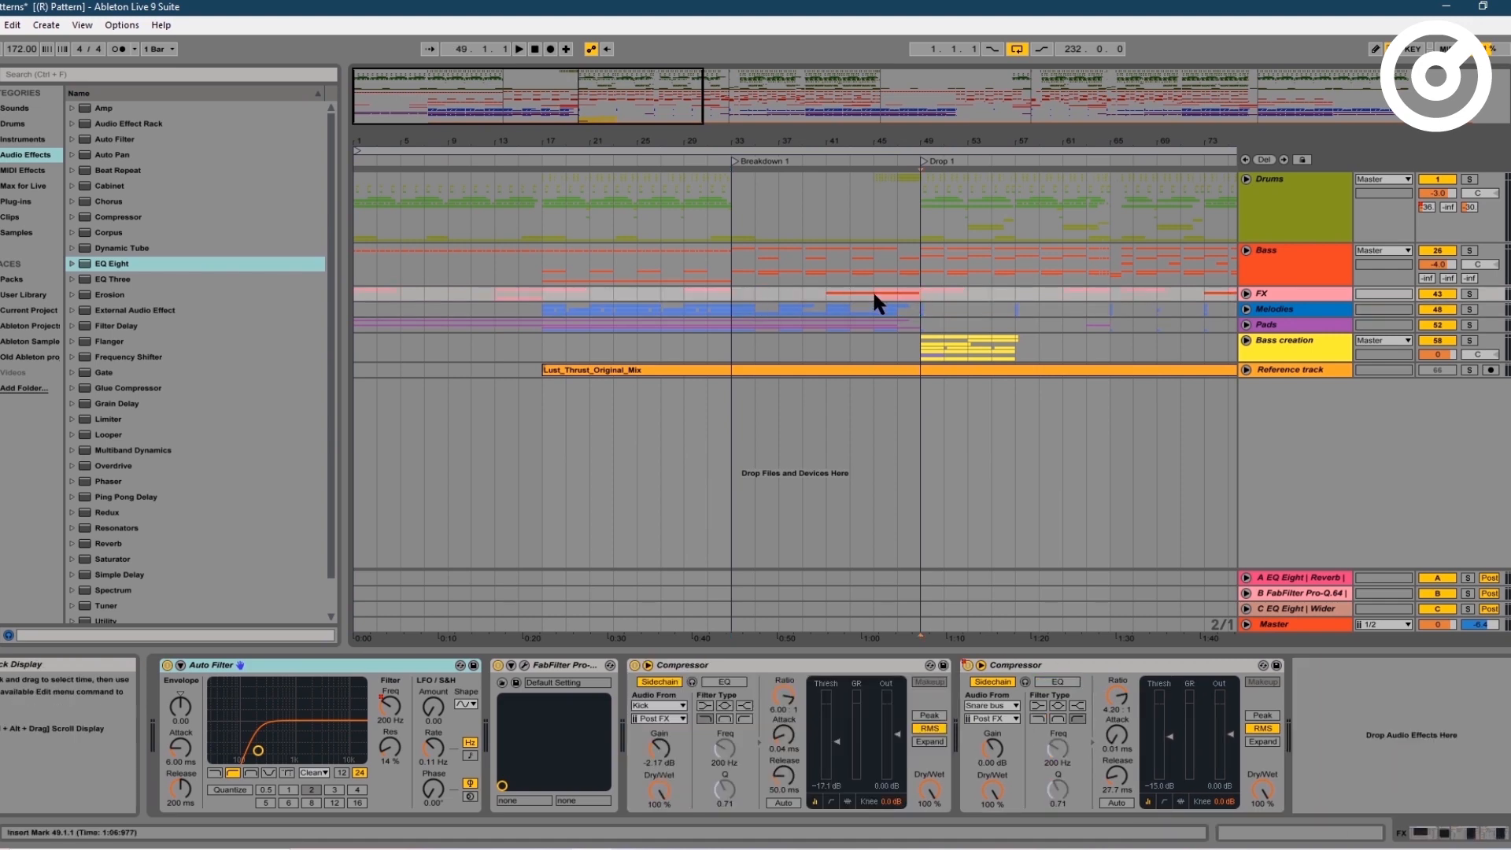
left_click(1247, 293)
left_click(896, 512)
scroll(897, 512, "down", 2)
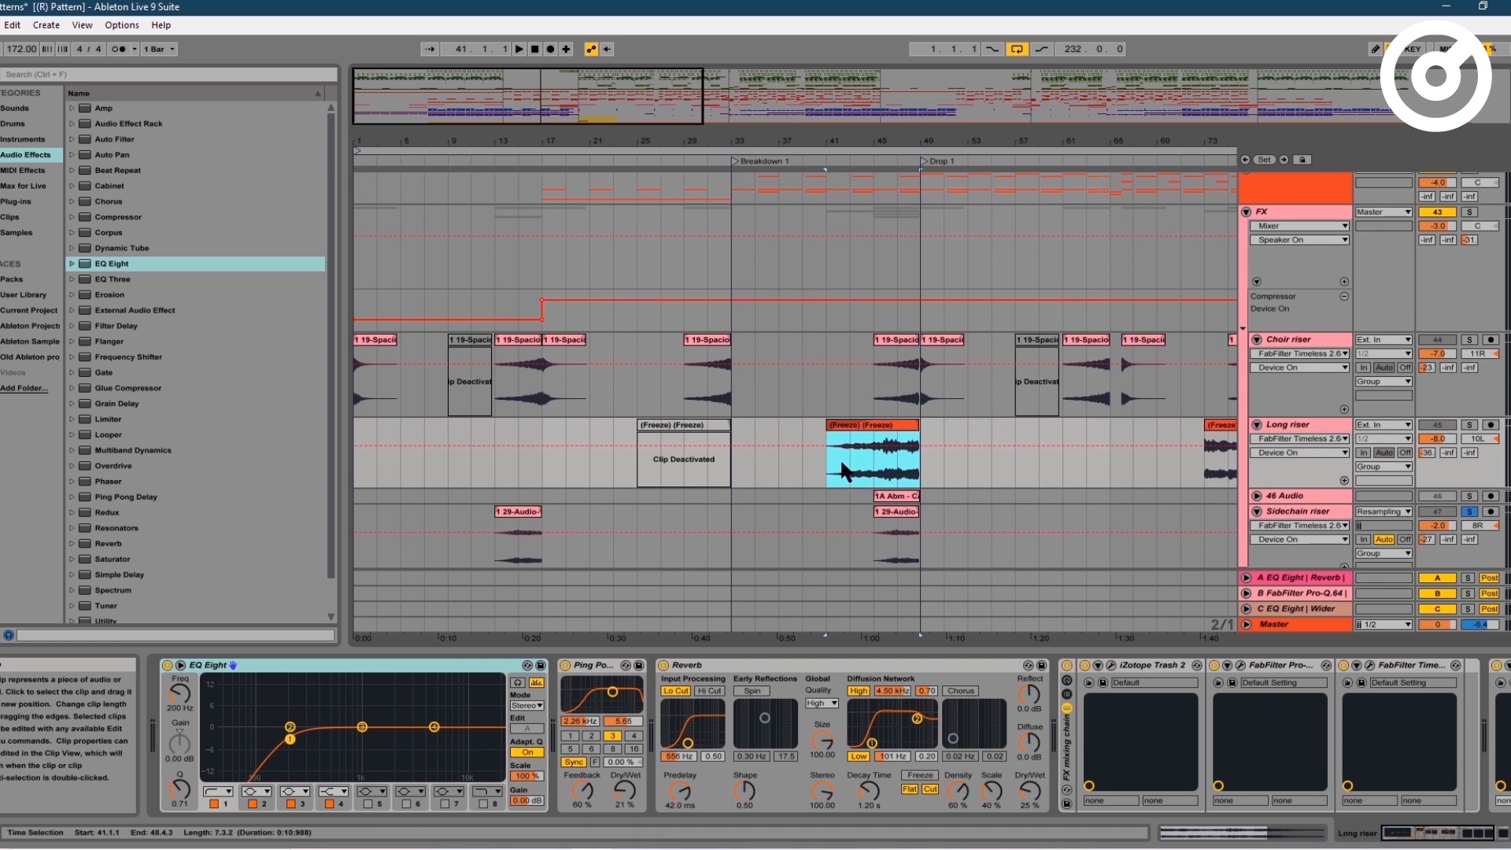
left_click(1468, 425)
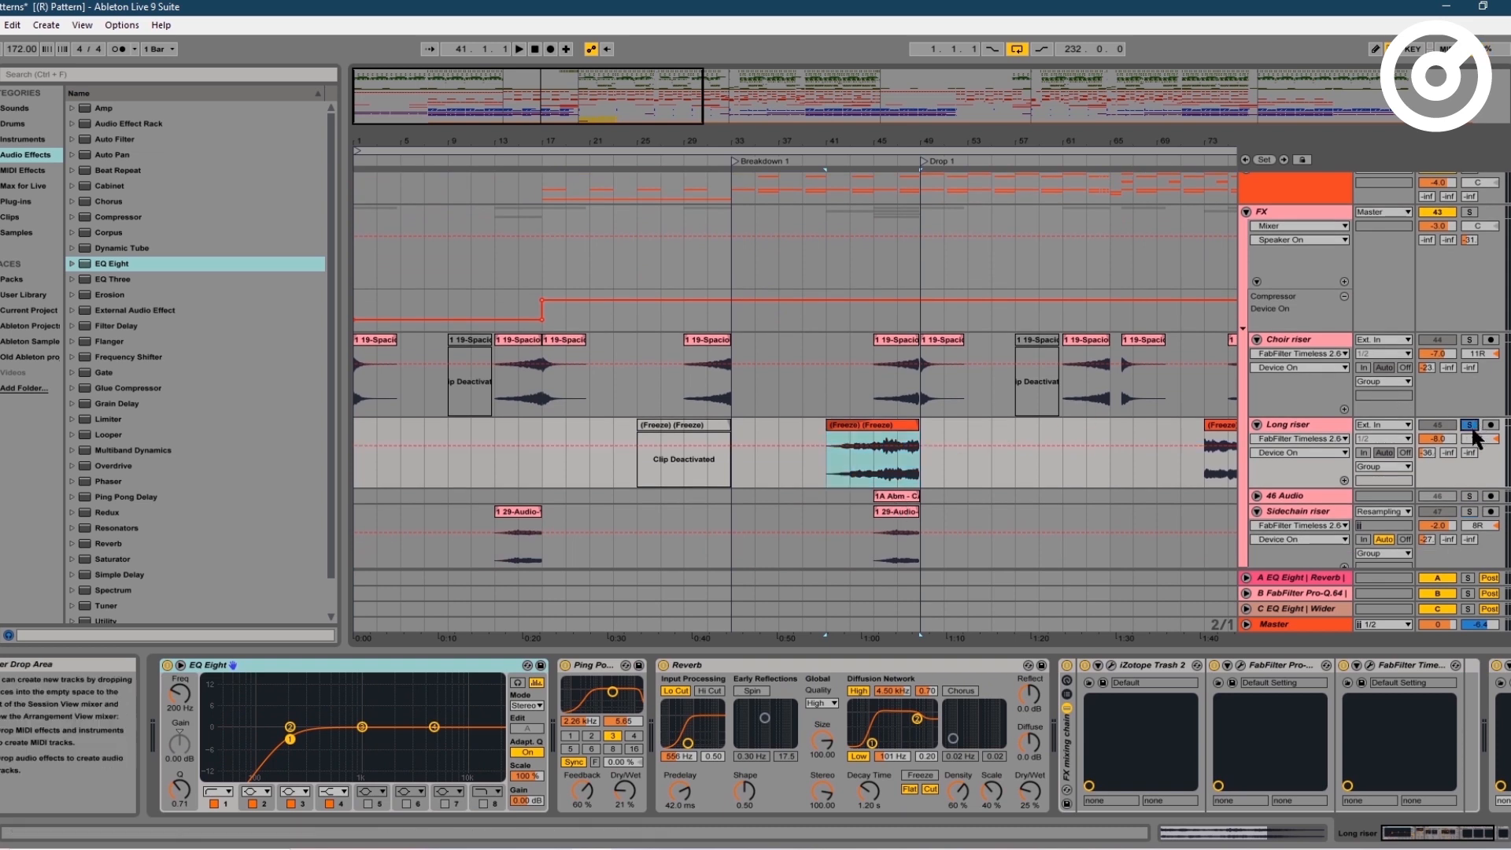
key("space")
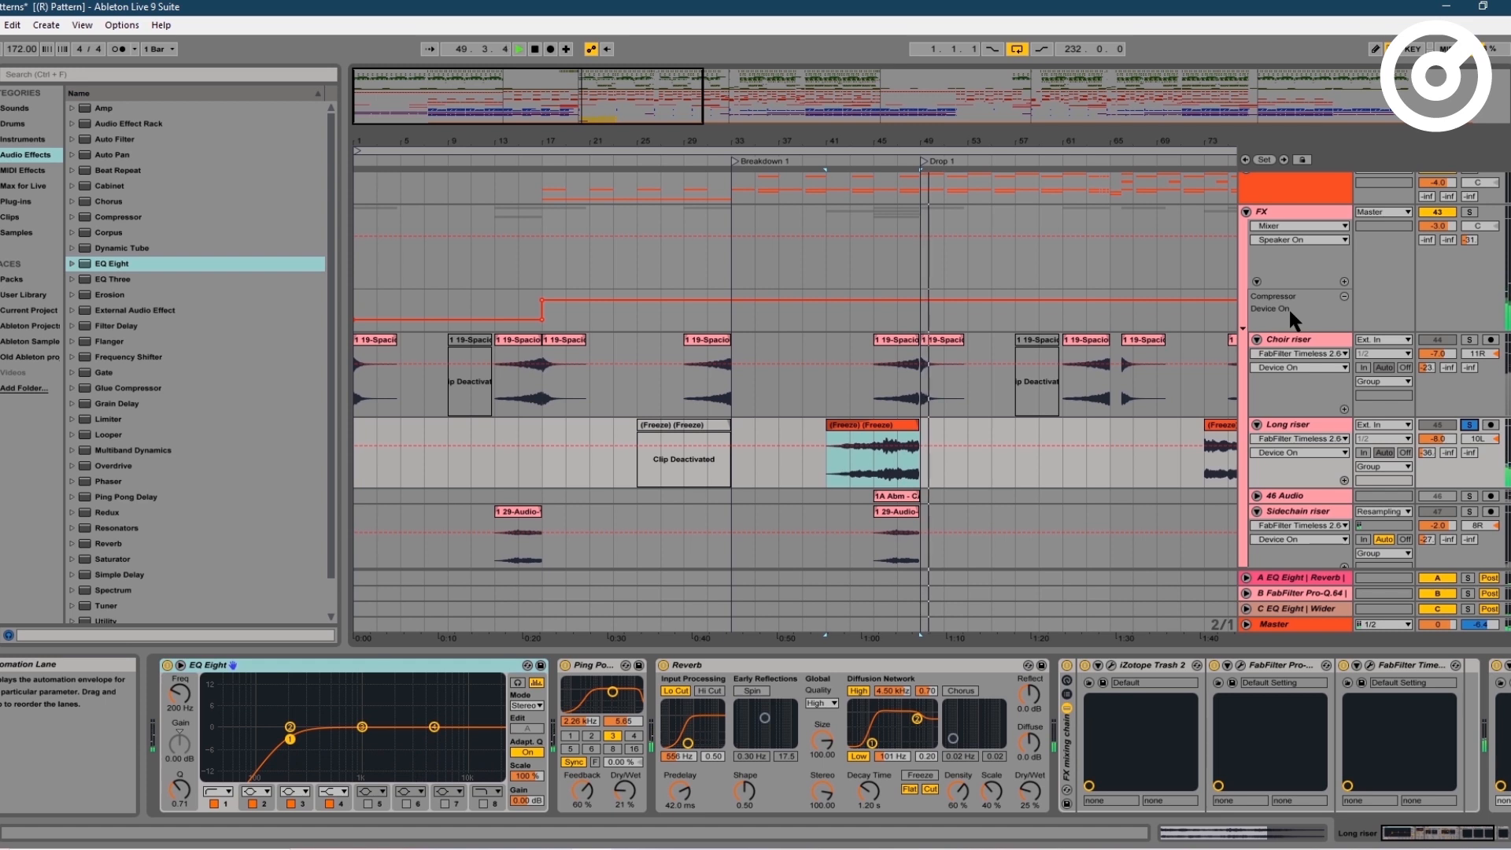
key("space")
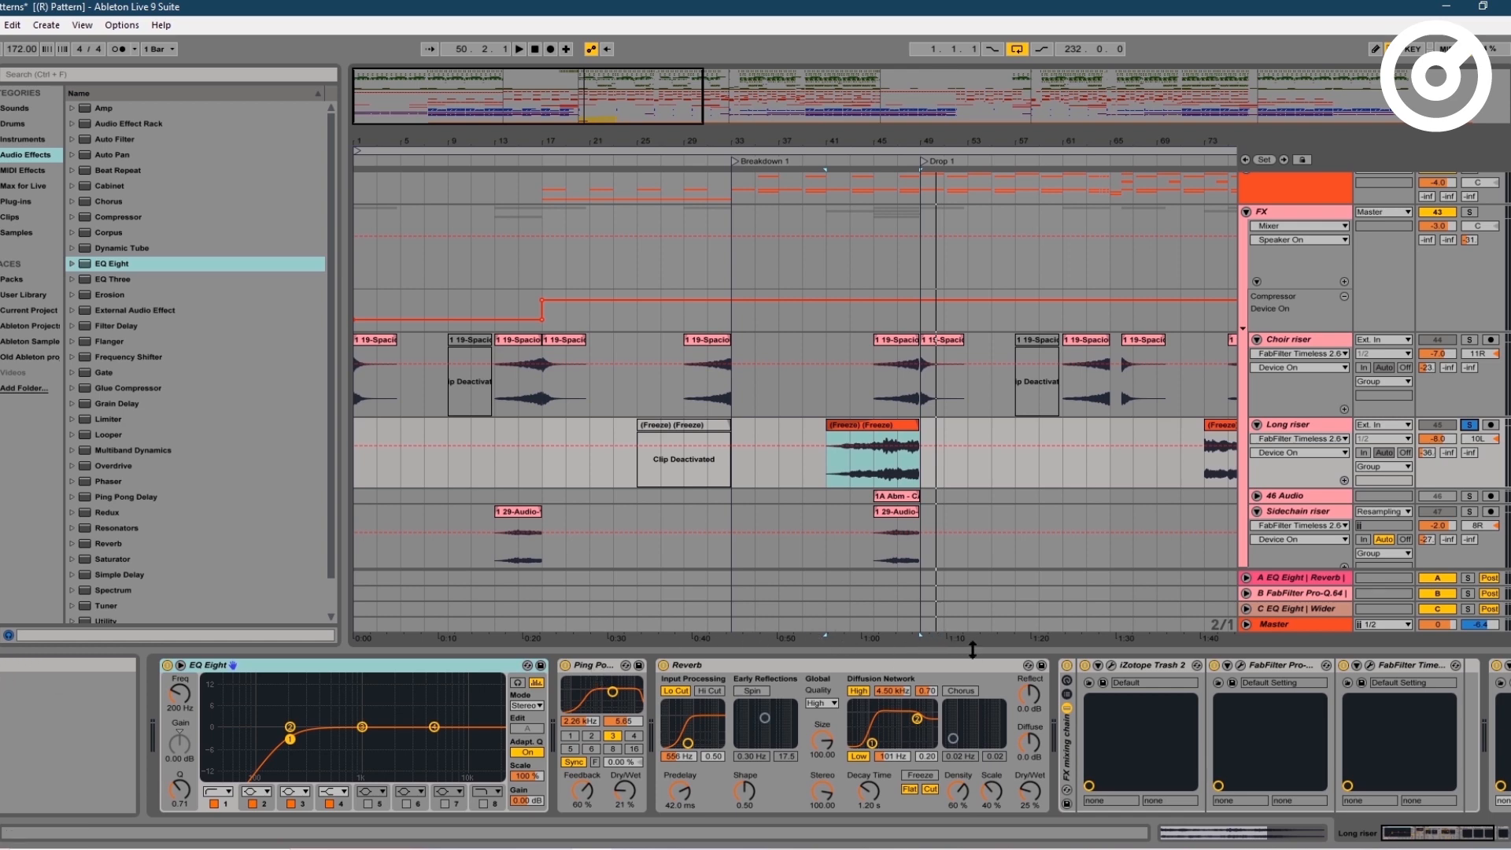
- Solo the Bass group and play it from bar 33 at the start of Breakdown 1
left_click(752, 260)
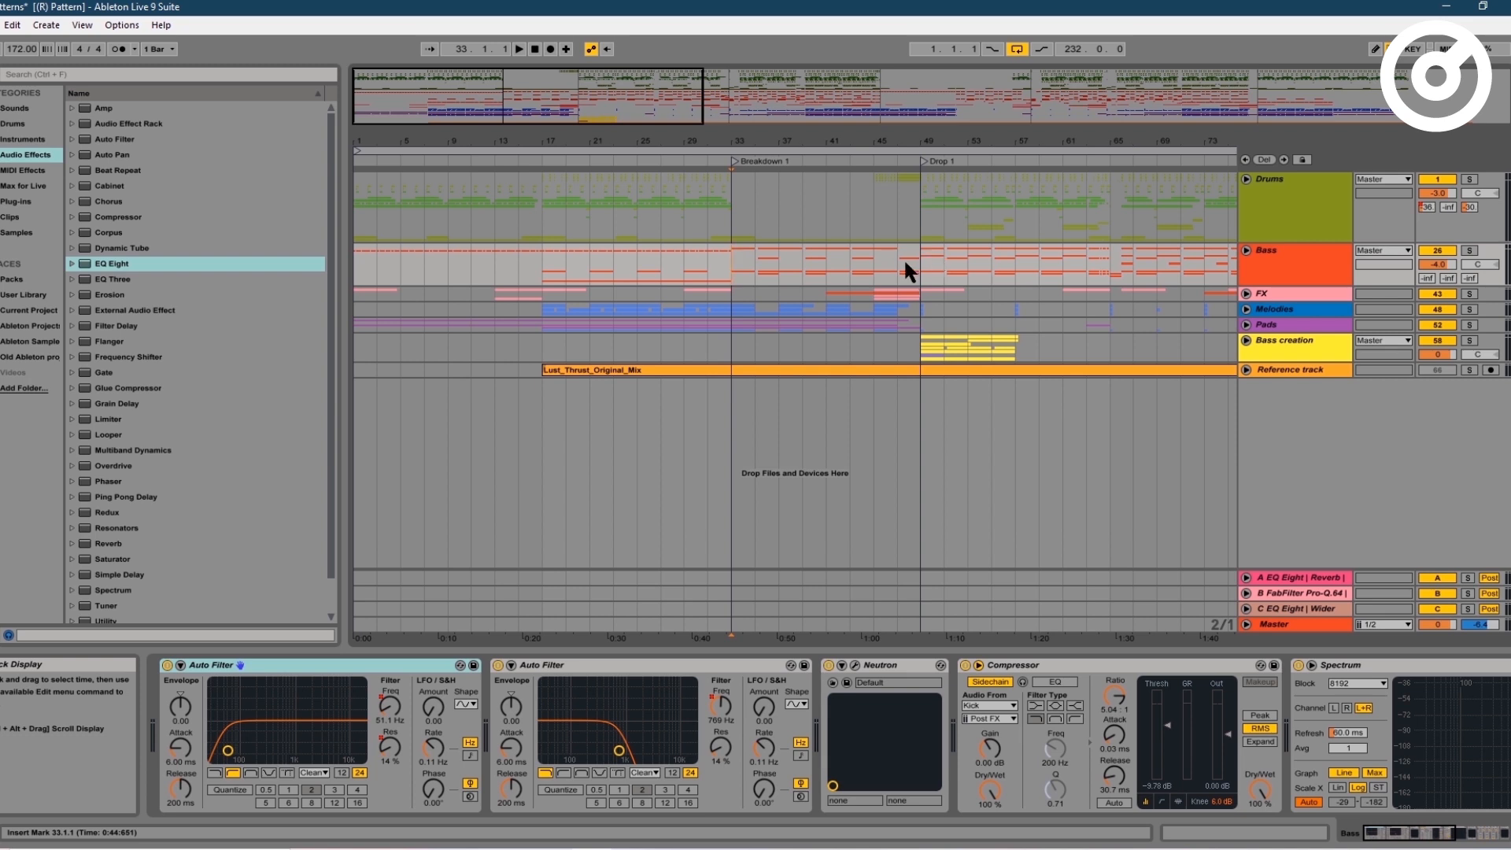
left_click(1468, 250)
key("space")
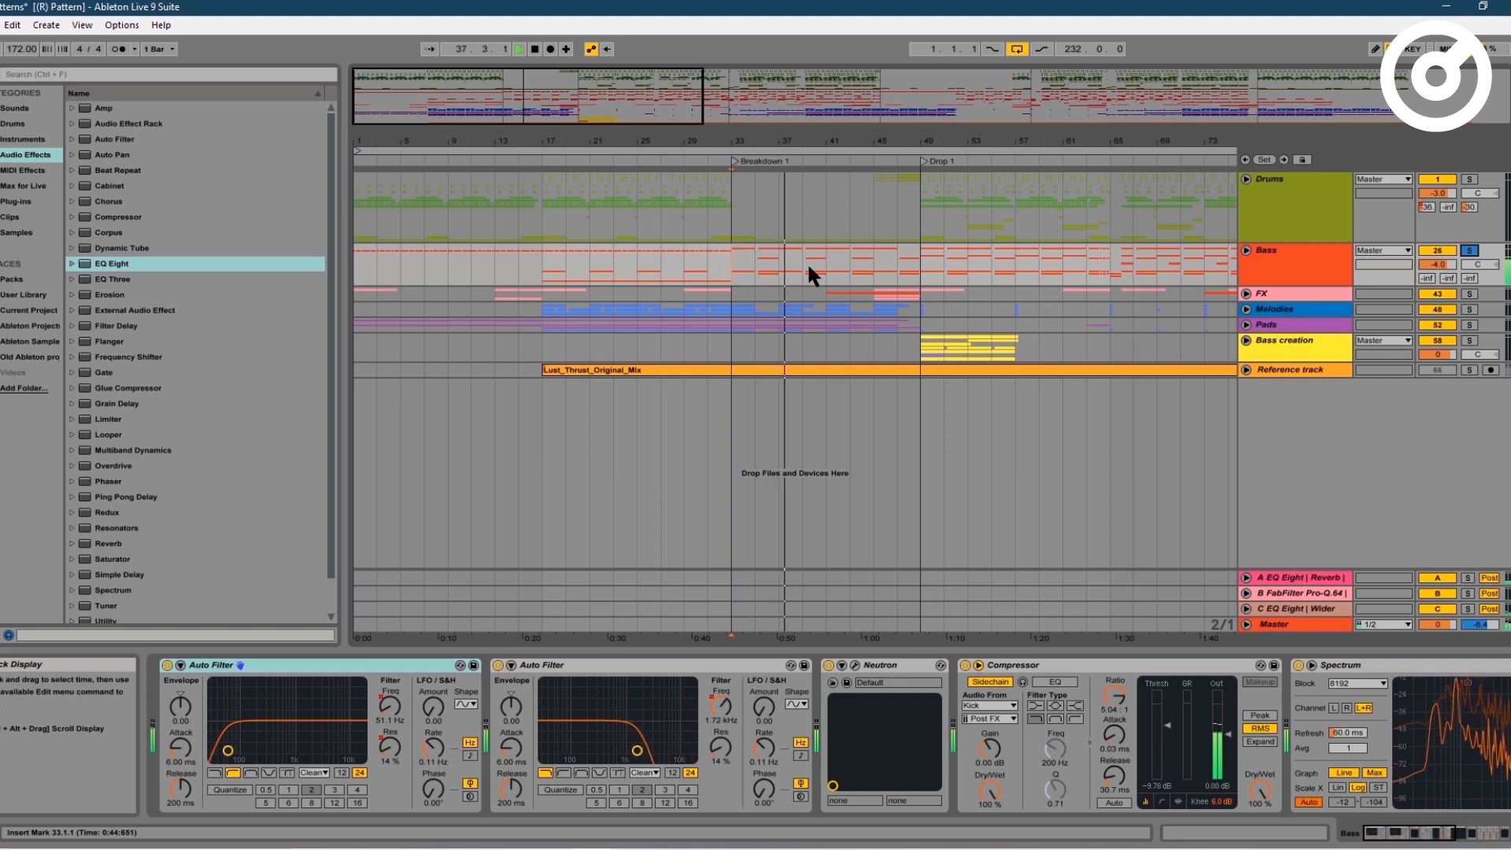
- Unfold the Bass group and look through its sub, mid, tops and sides tracks while Breakdown 1 plays
left_click(1246, 251)
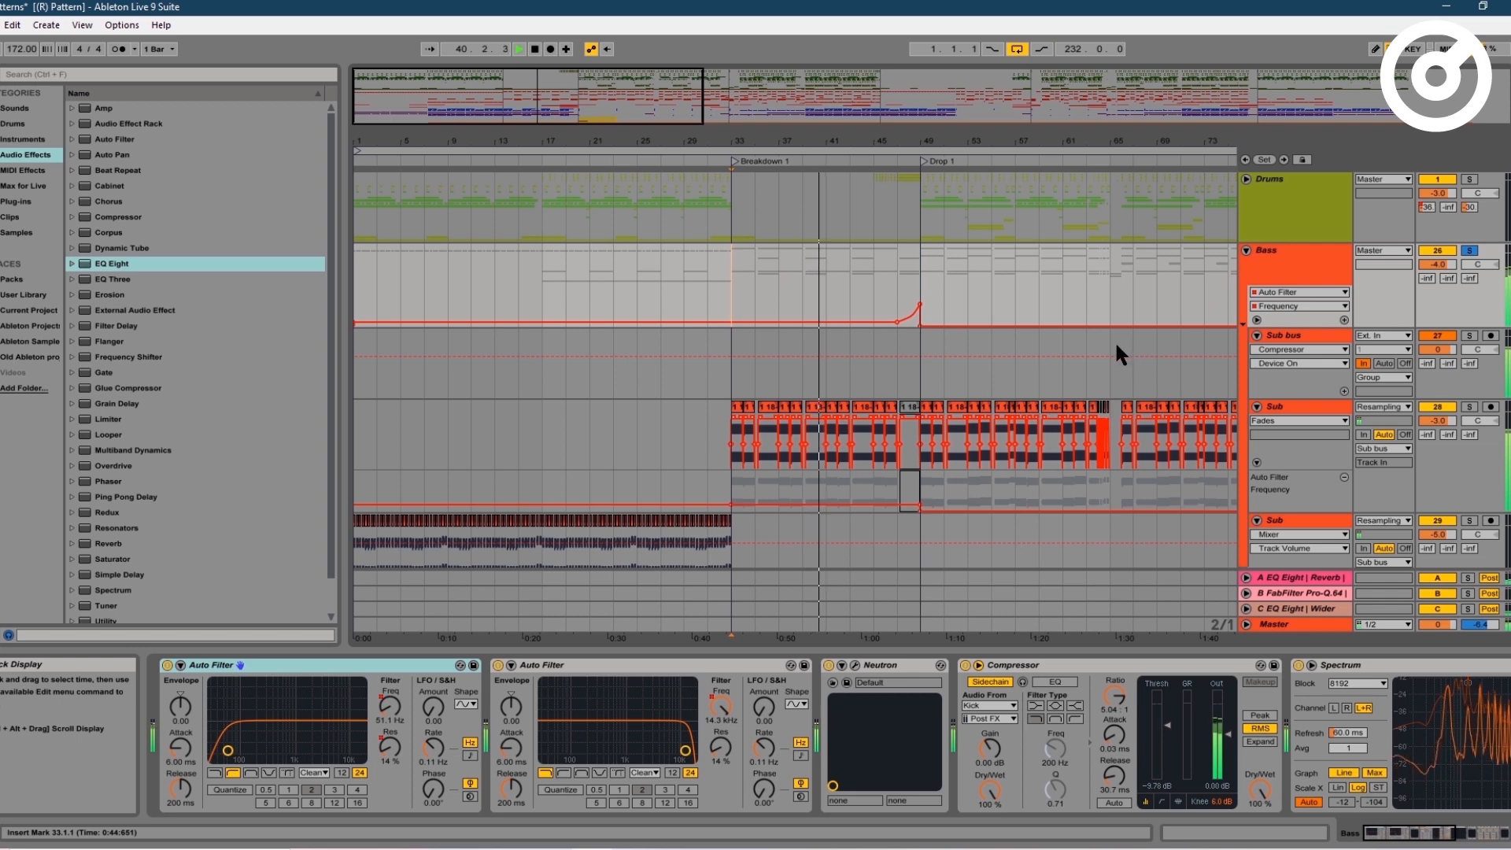
scroll(1116, 345, "down", 6)
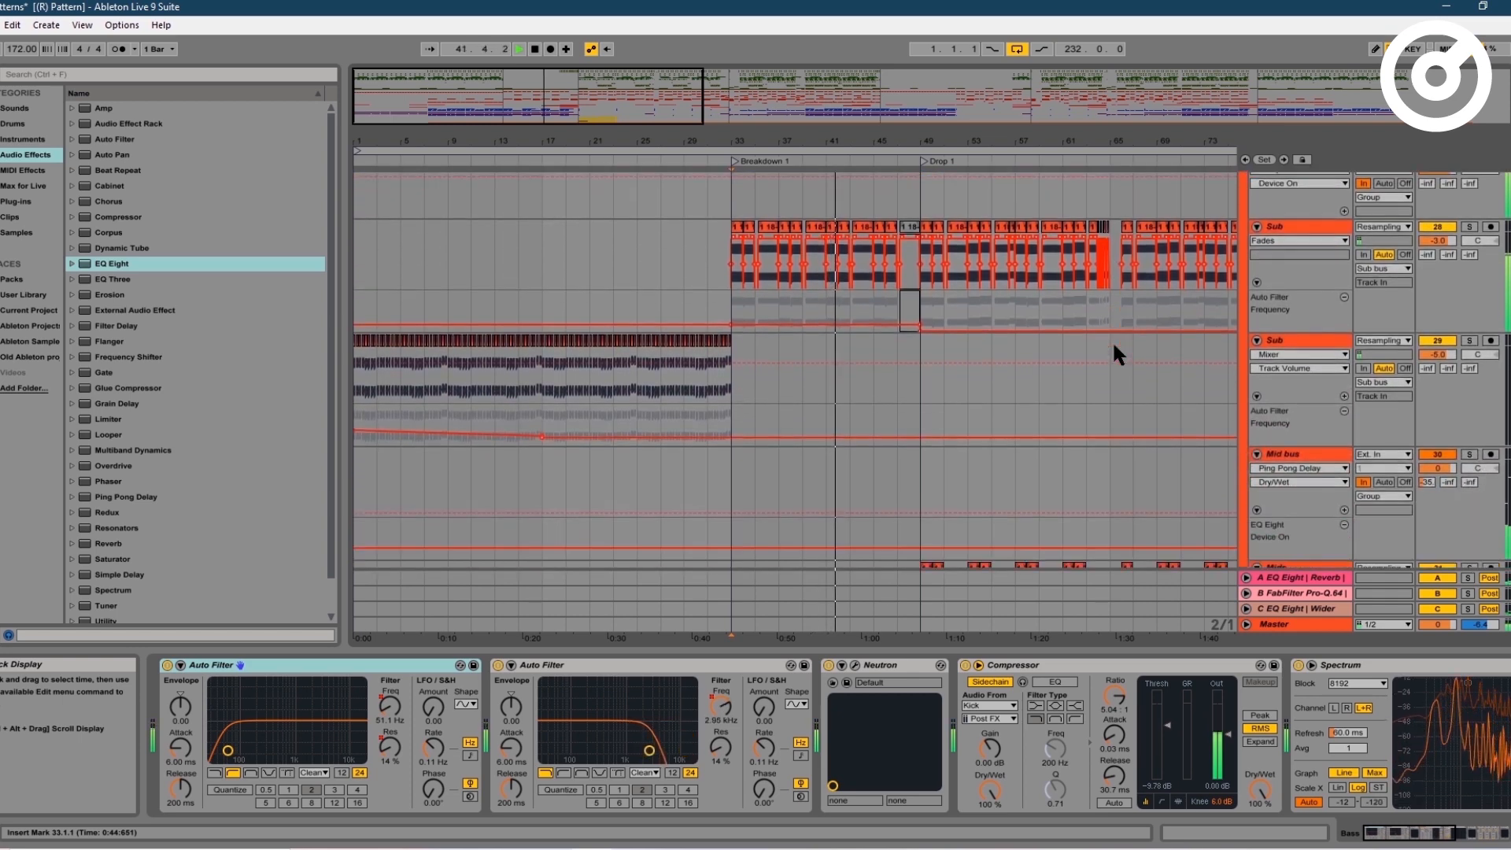
scroll(1115, 347, "down", 5)
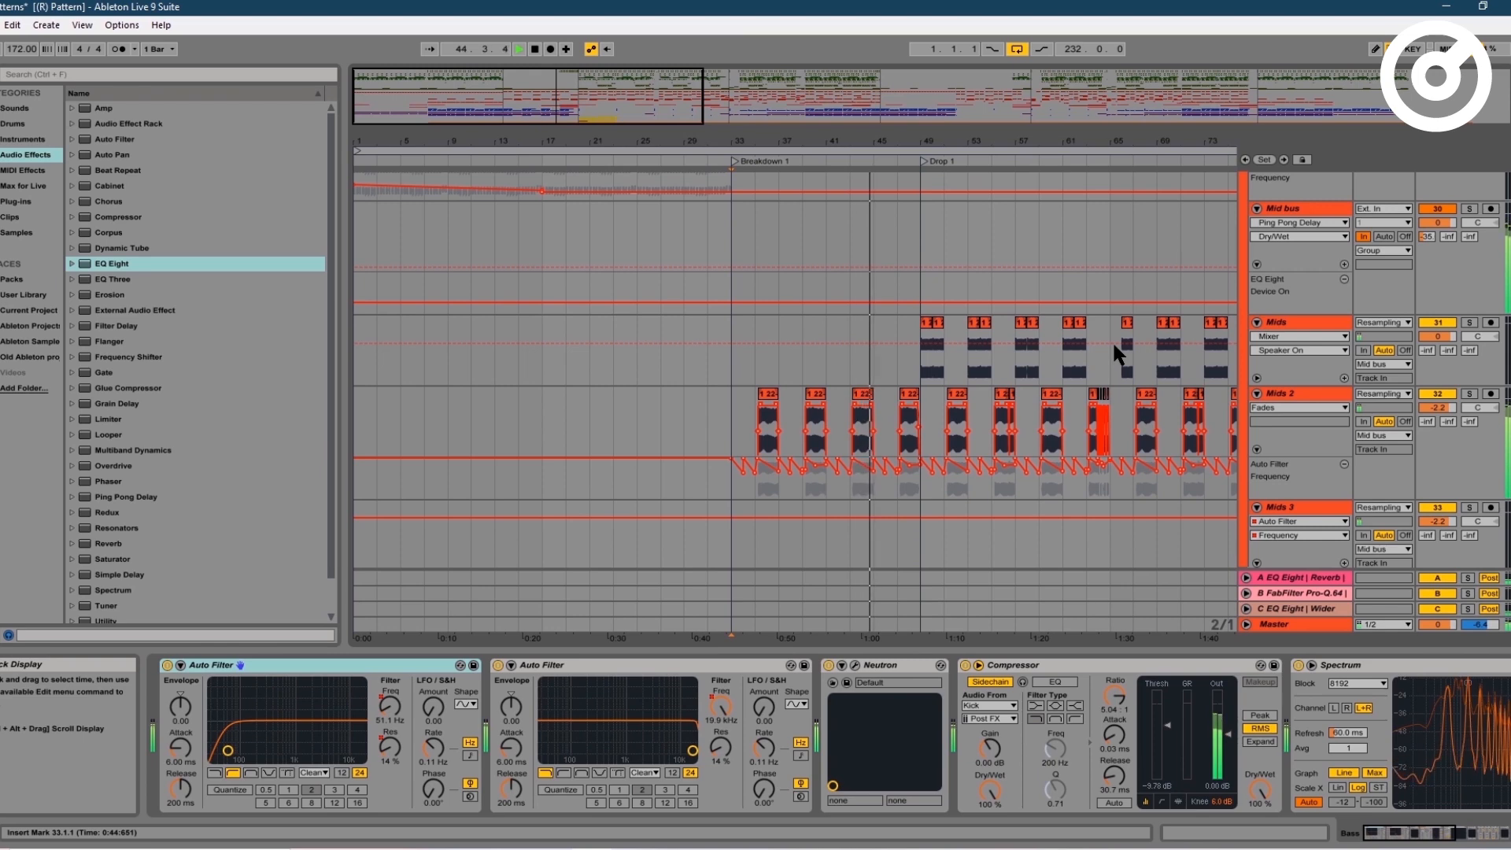
scroll(1113, 347, "down", 1)
scroll(1118, 354, "down", 8)
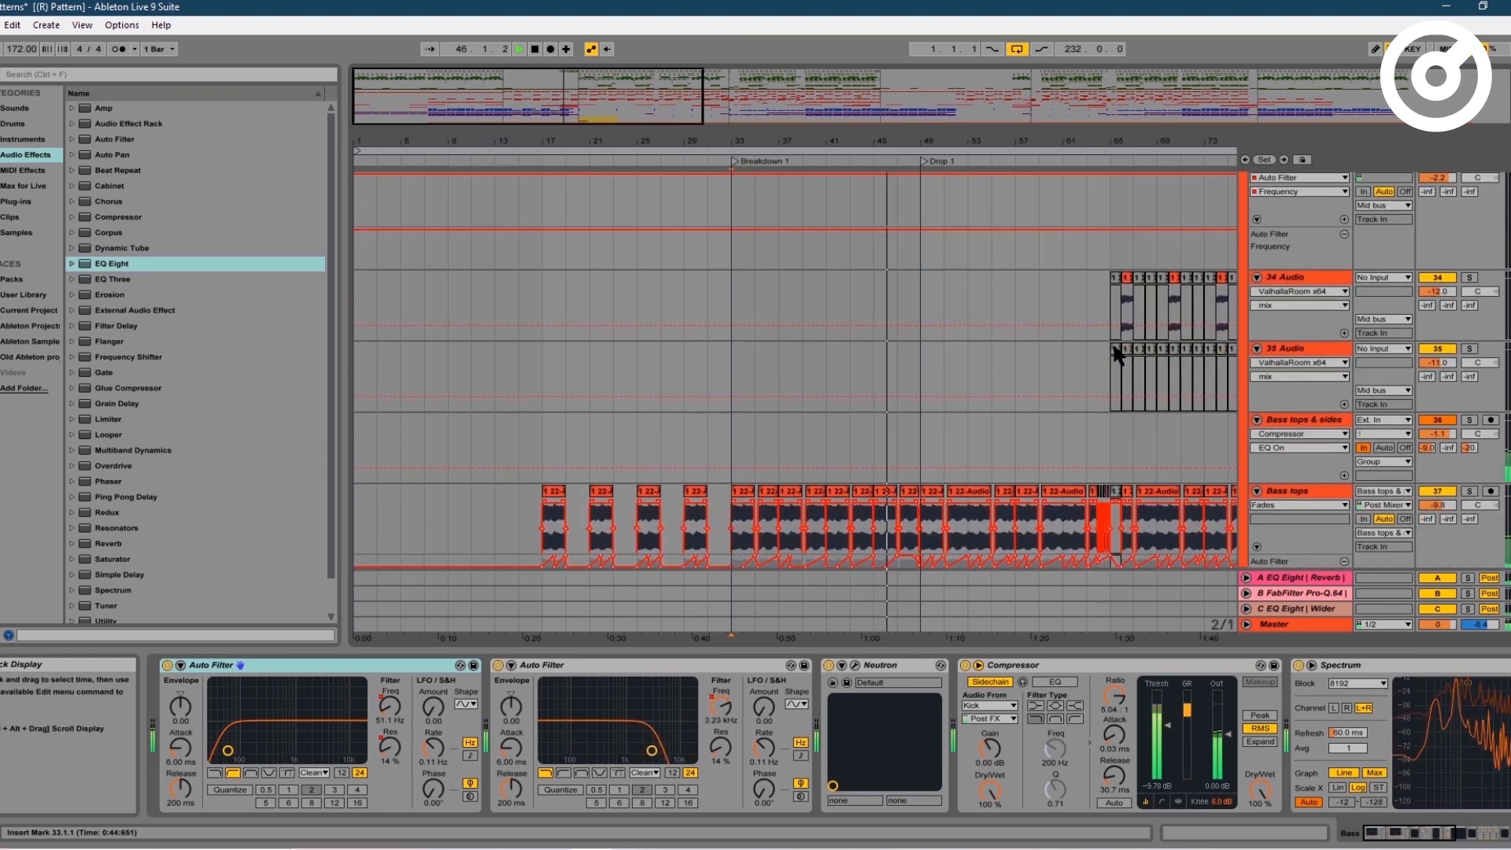
scroll(1112, 341, "down", 4)
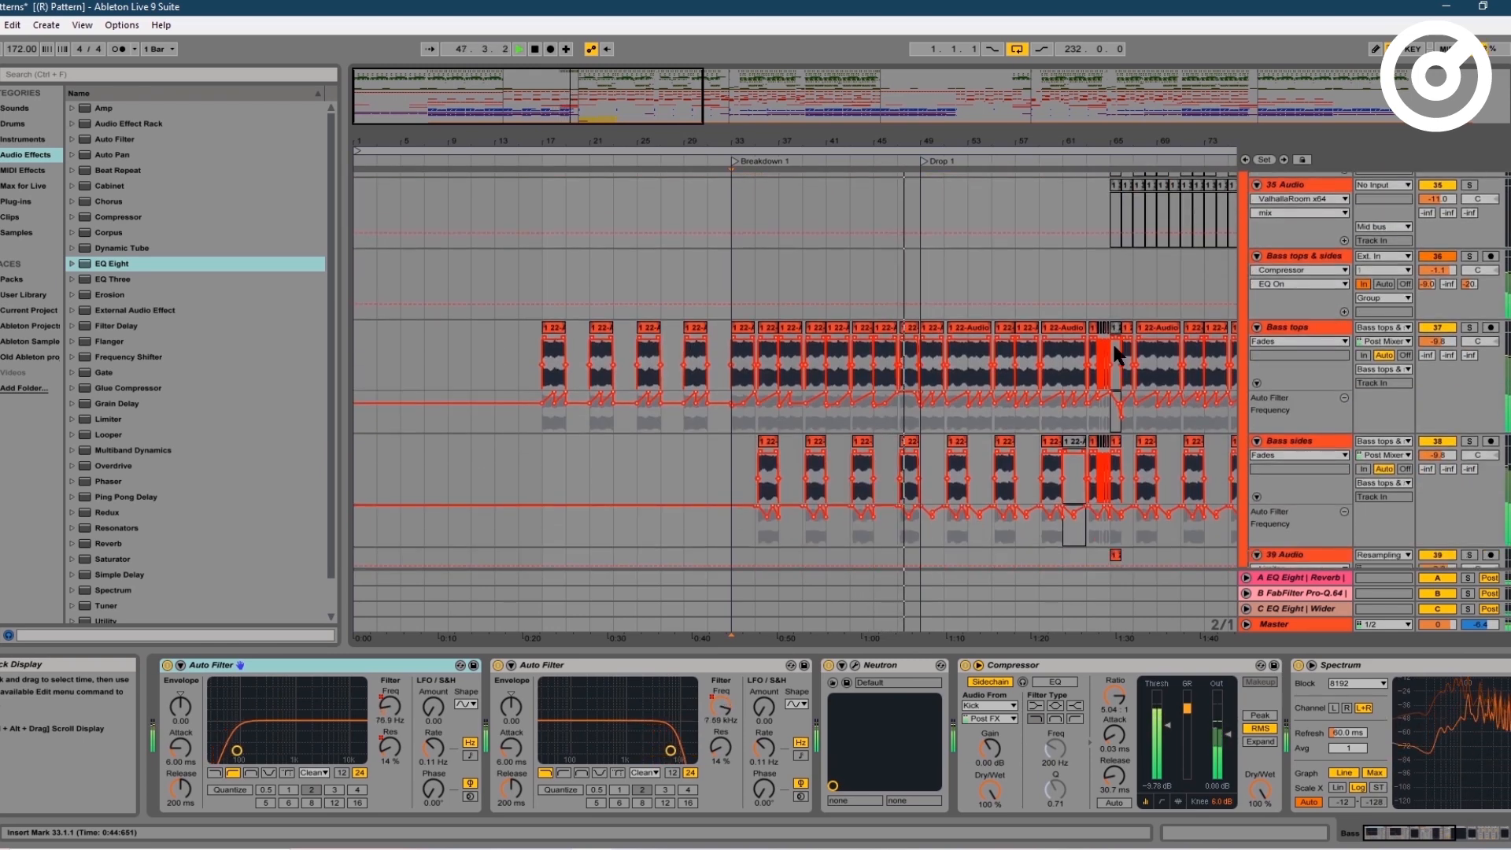
scroll(1114, 351, "up", 10)
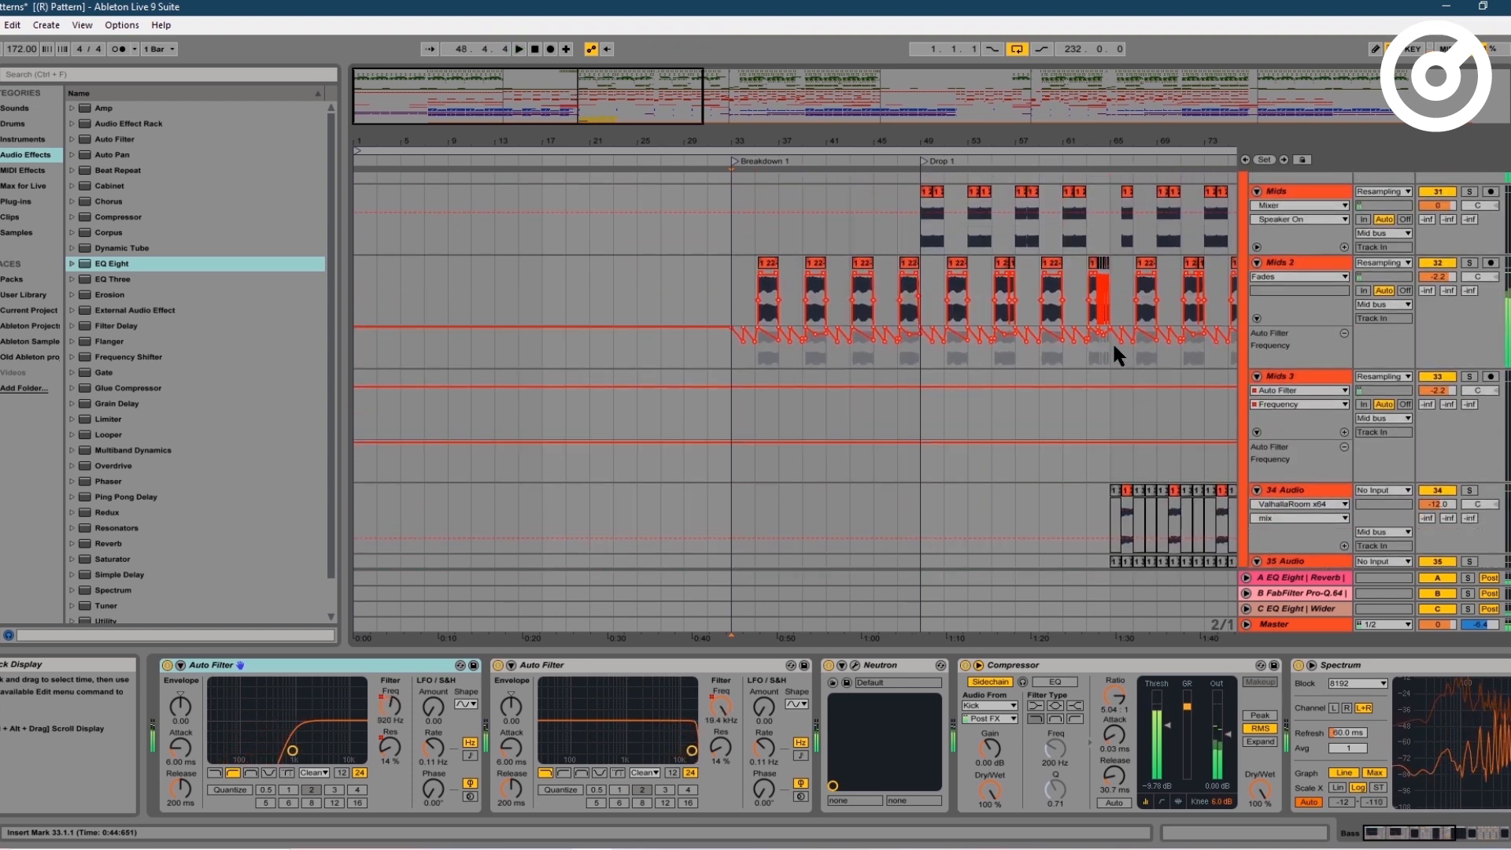
scroll(1115, 346, "up", 10)
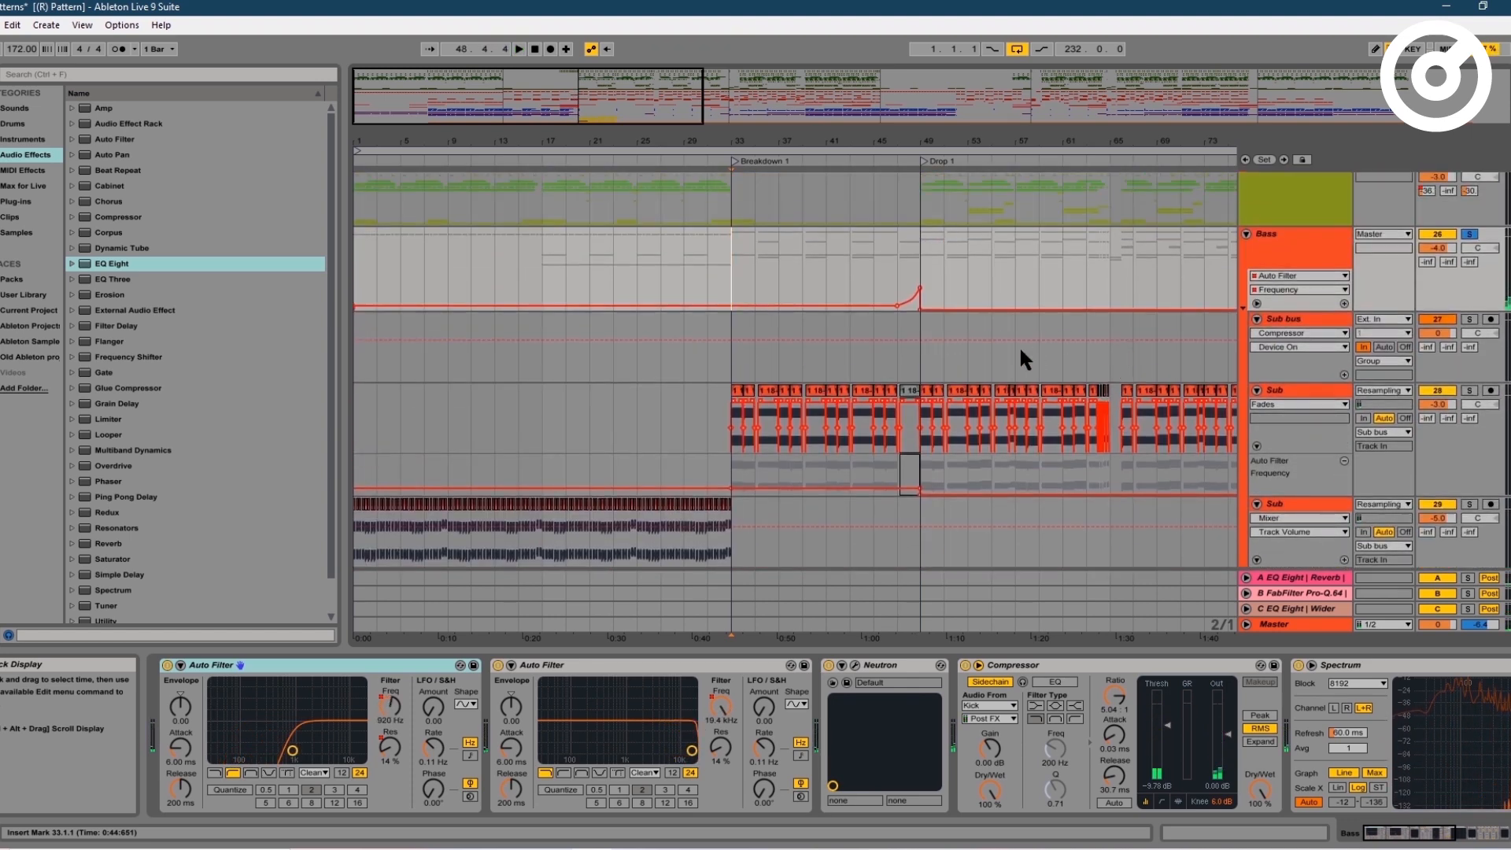
- Select the Sub clip at bar 33 and examine the sub, mids, tops and sides clips across Breakdown 1
left_click(738, 391)
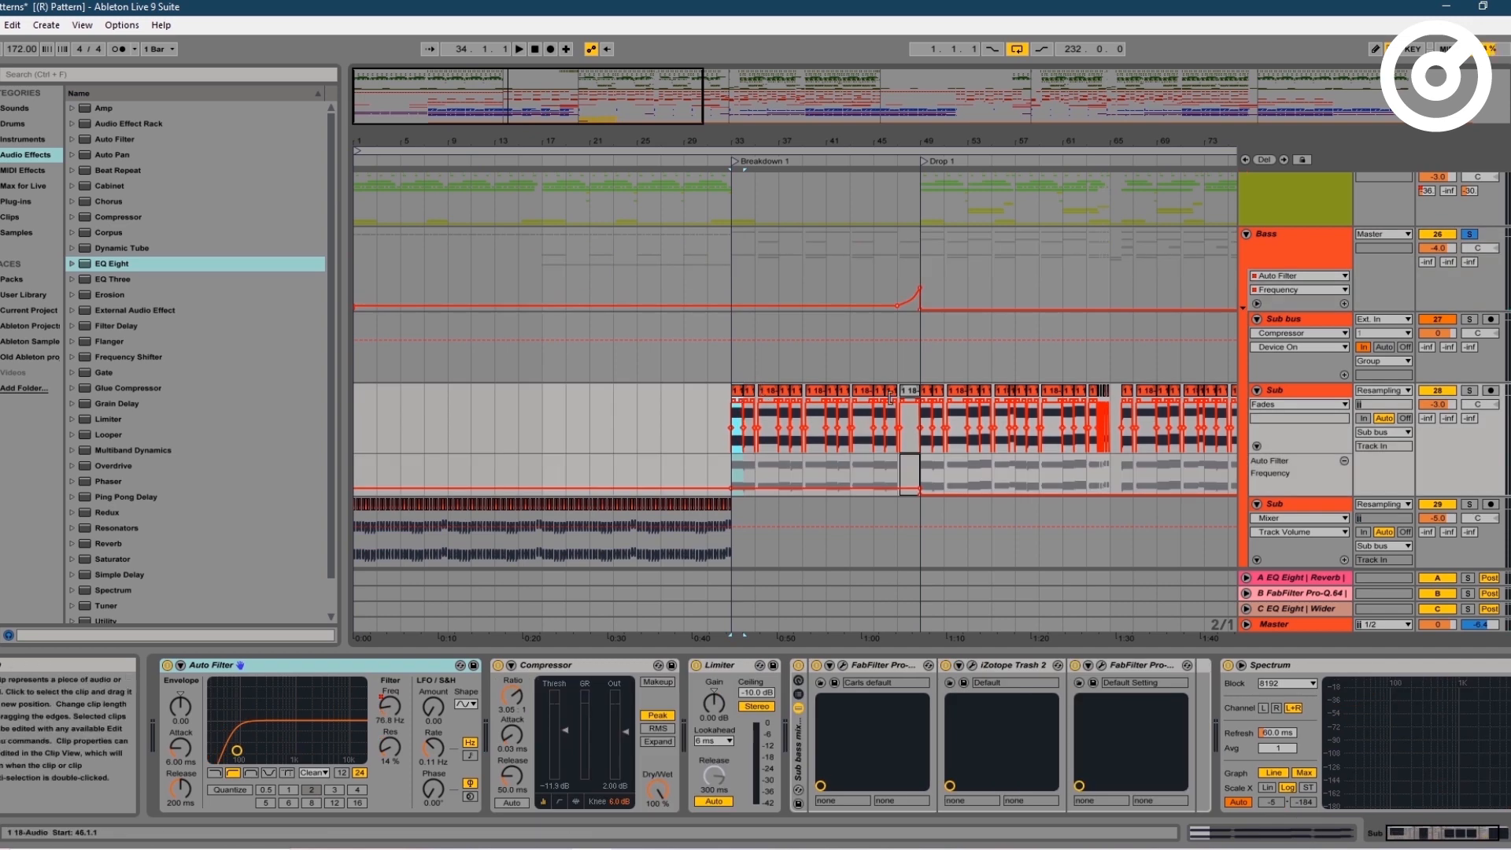
left_click(1300, 392)
scroll(852, 405, "down", 10)
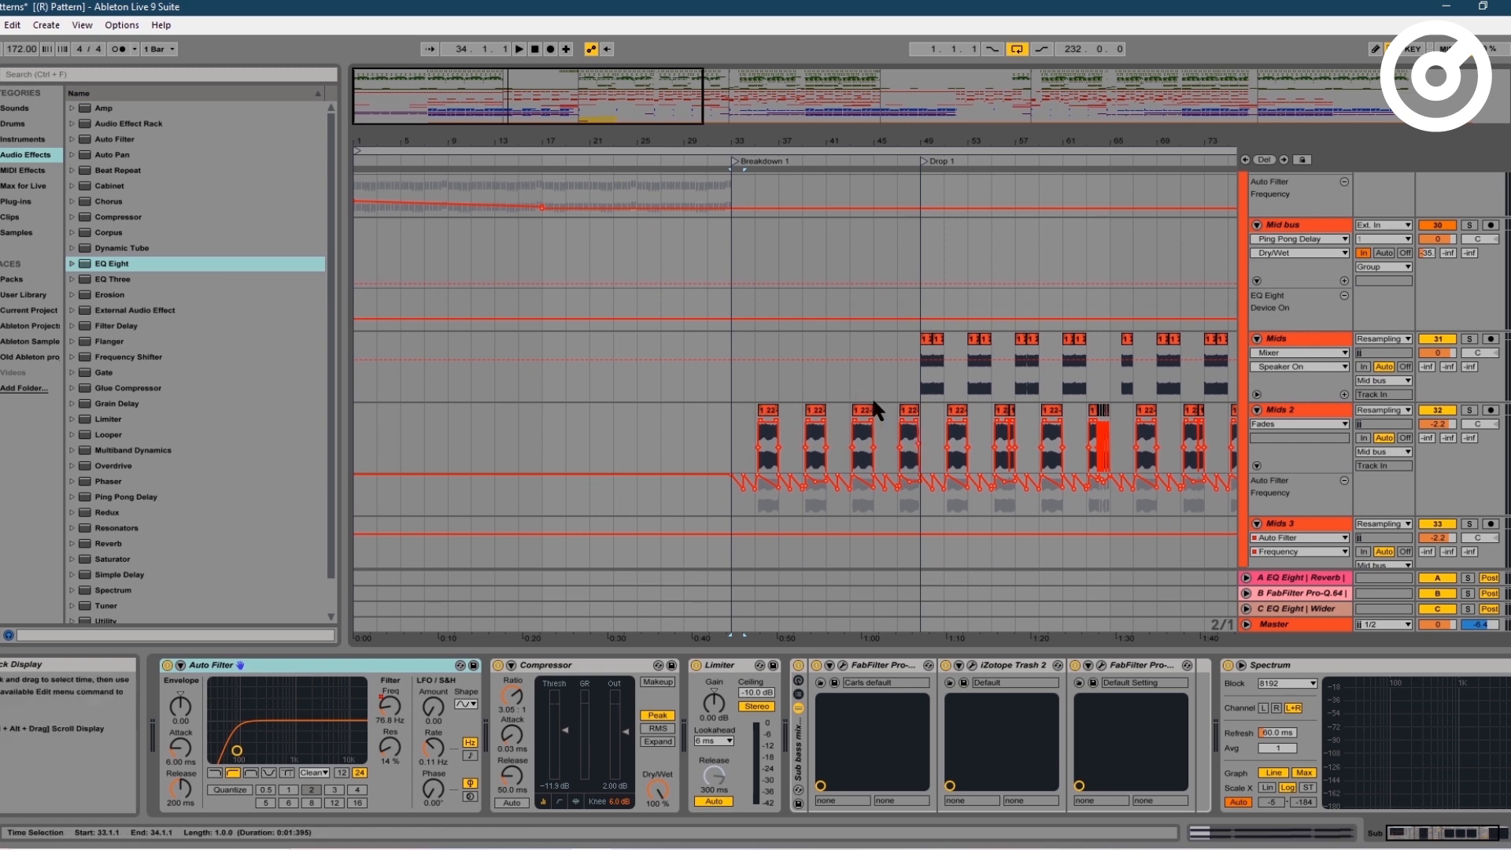
scroll(888, 429, "down", 10)
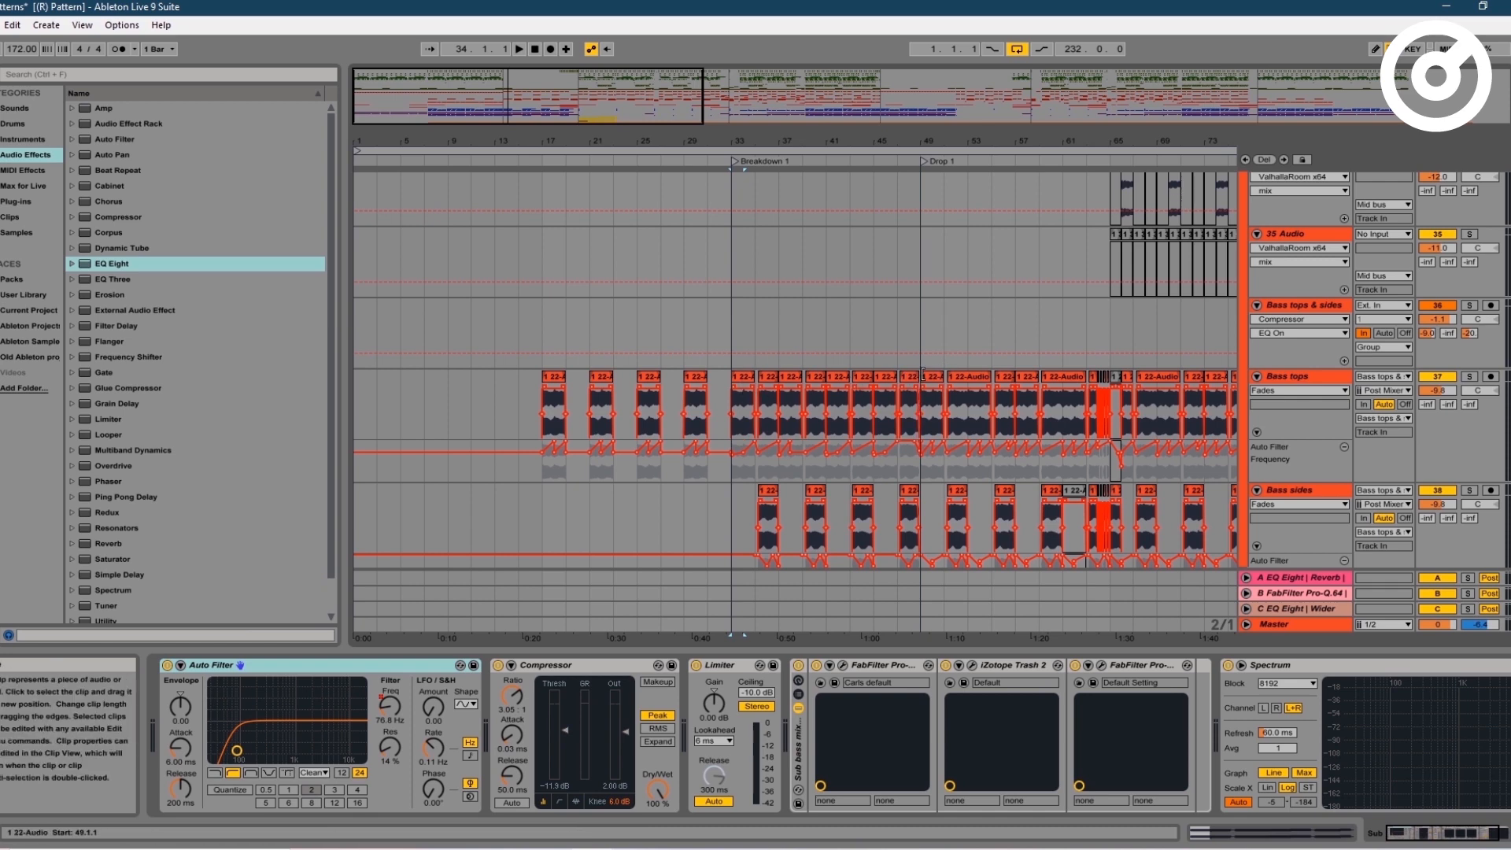
scroll(884, 446, "down", 4)
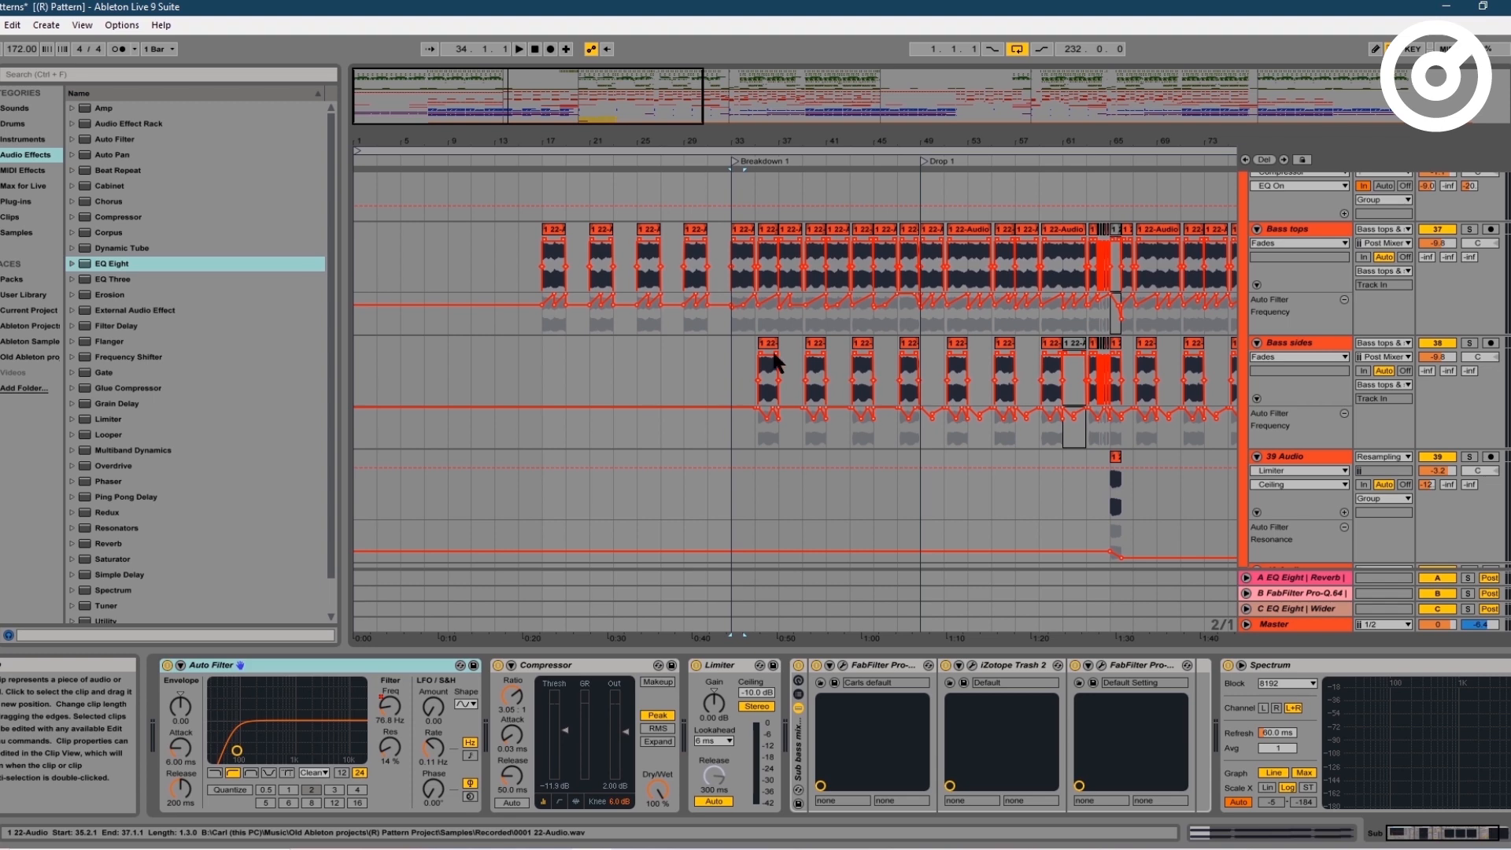
- Select the Bass sides clip at bar 35 and inspect the track's effects, including the LH and RH chains of its Audio Effect Rack
left_click(773, 374)
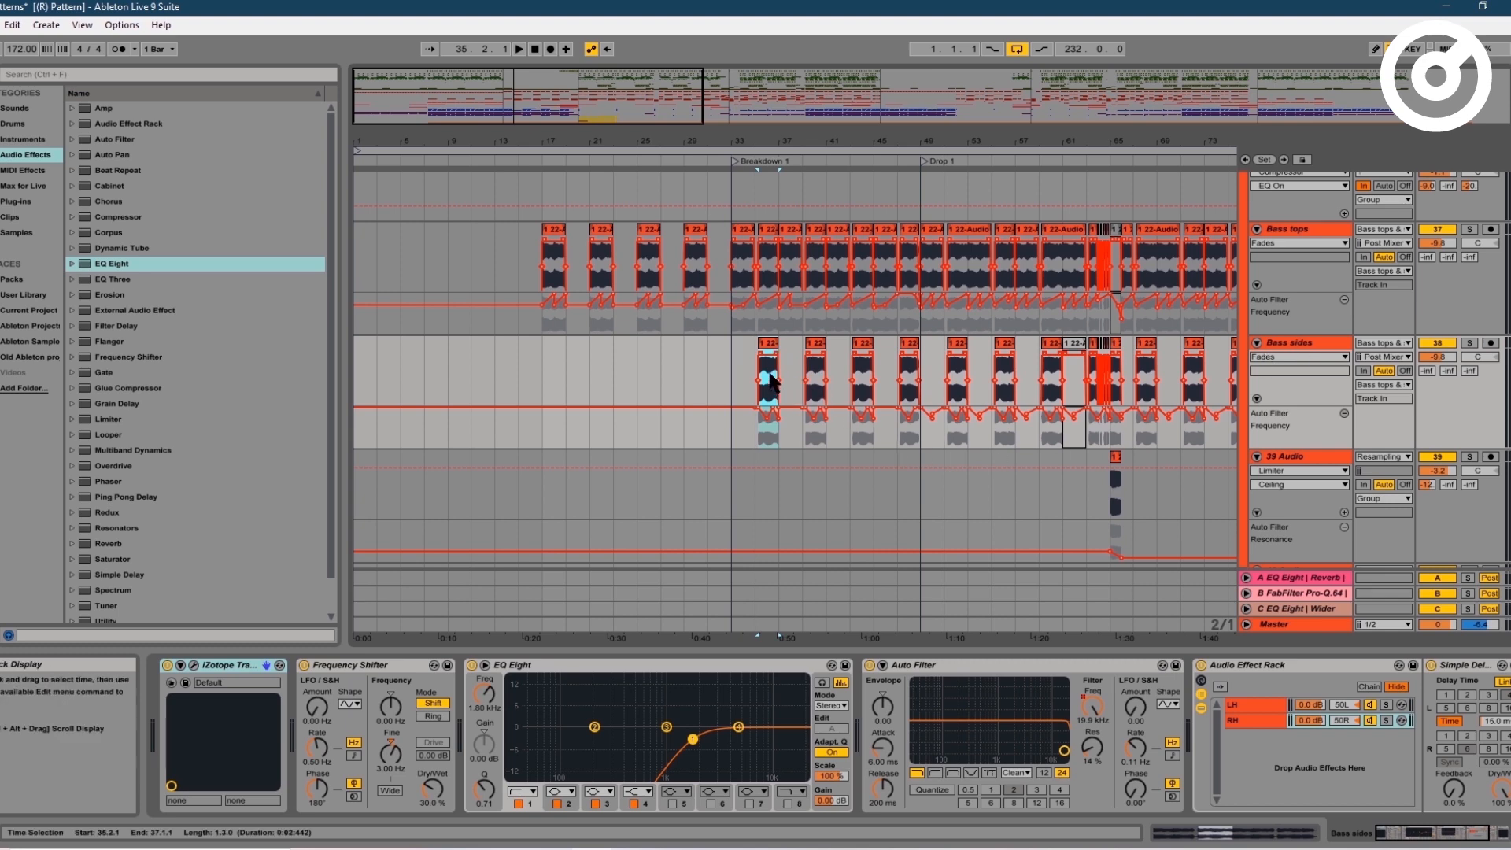
scroll(771, 377, "up", 8)
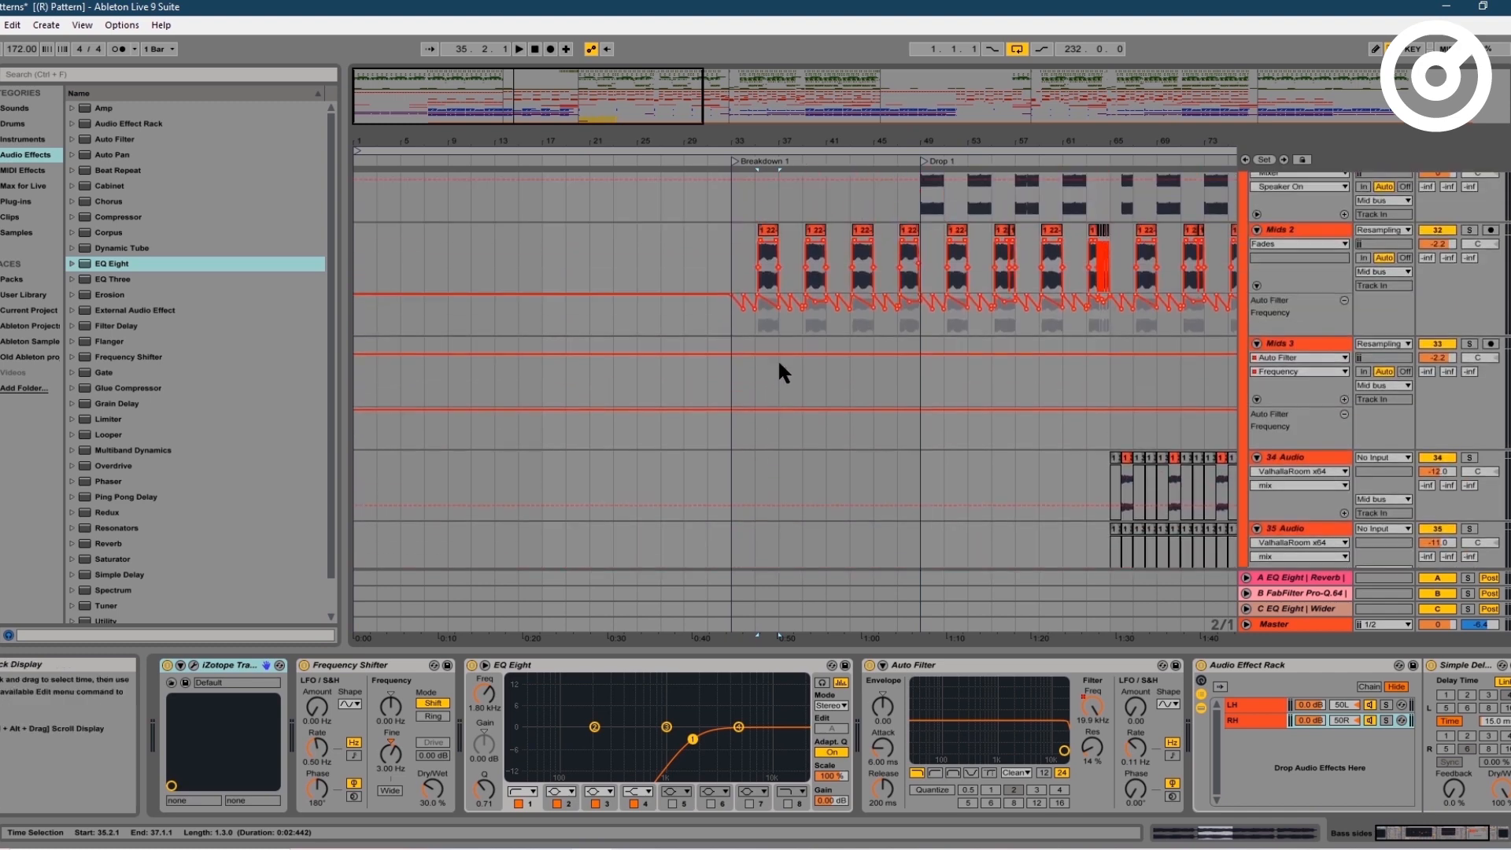
scroll(771, 250, "down", 8)
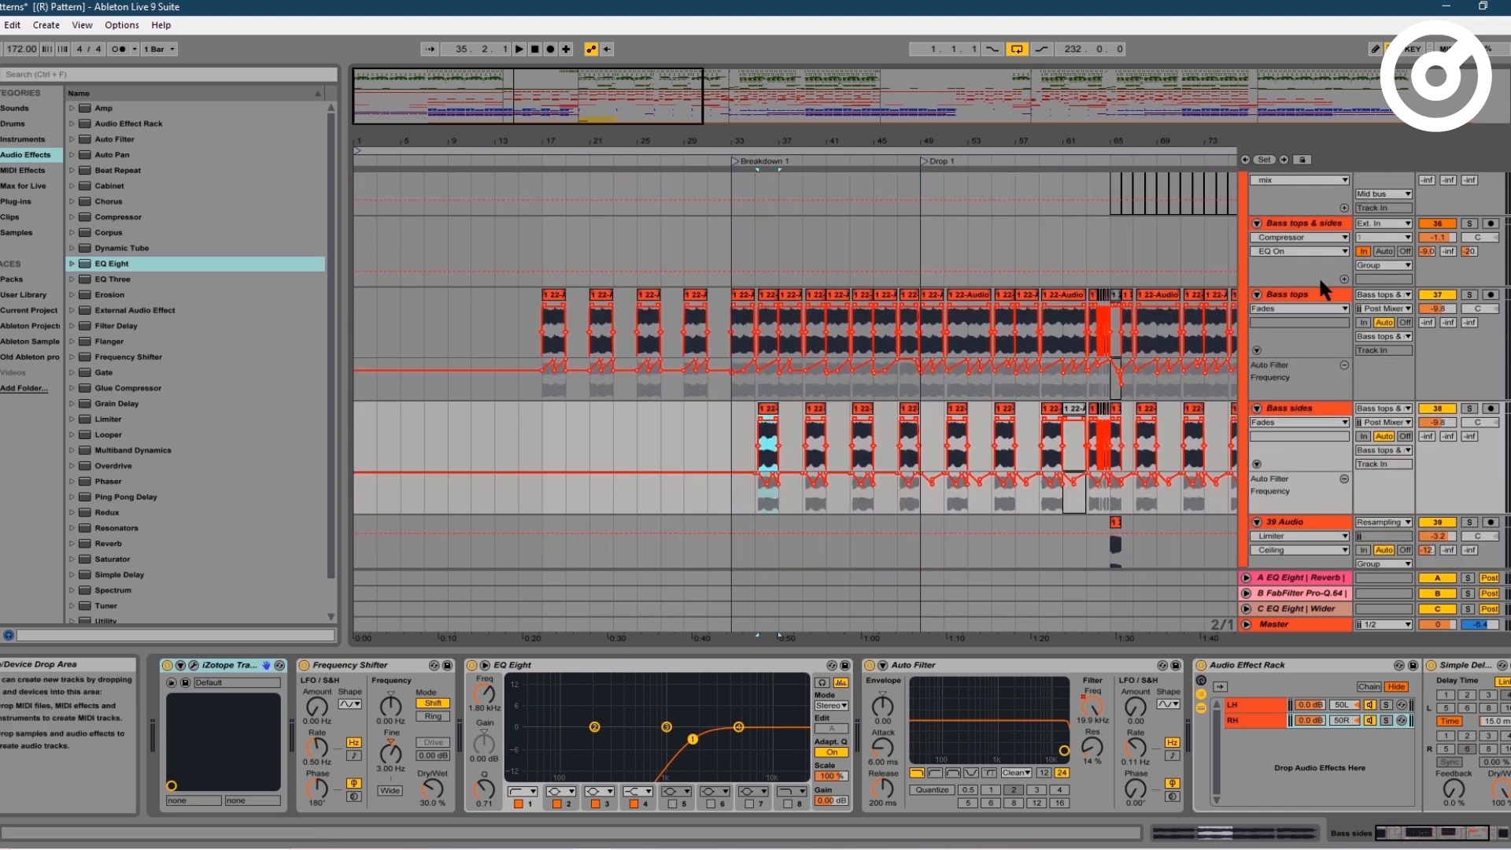
left_click(1260, 721)
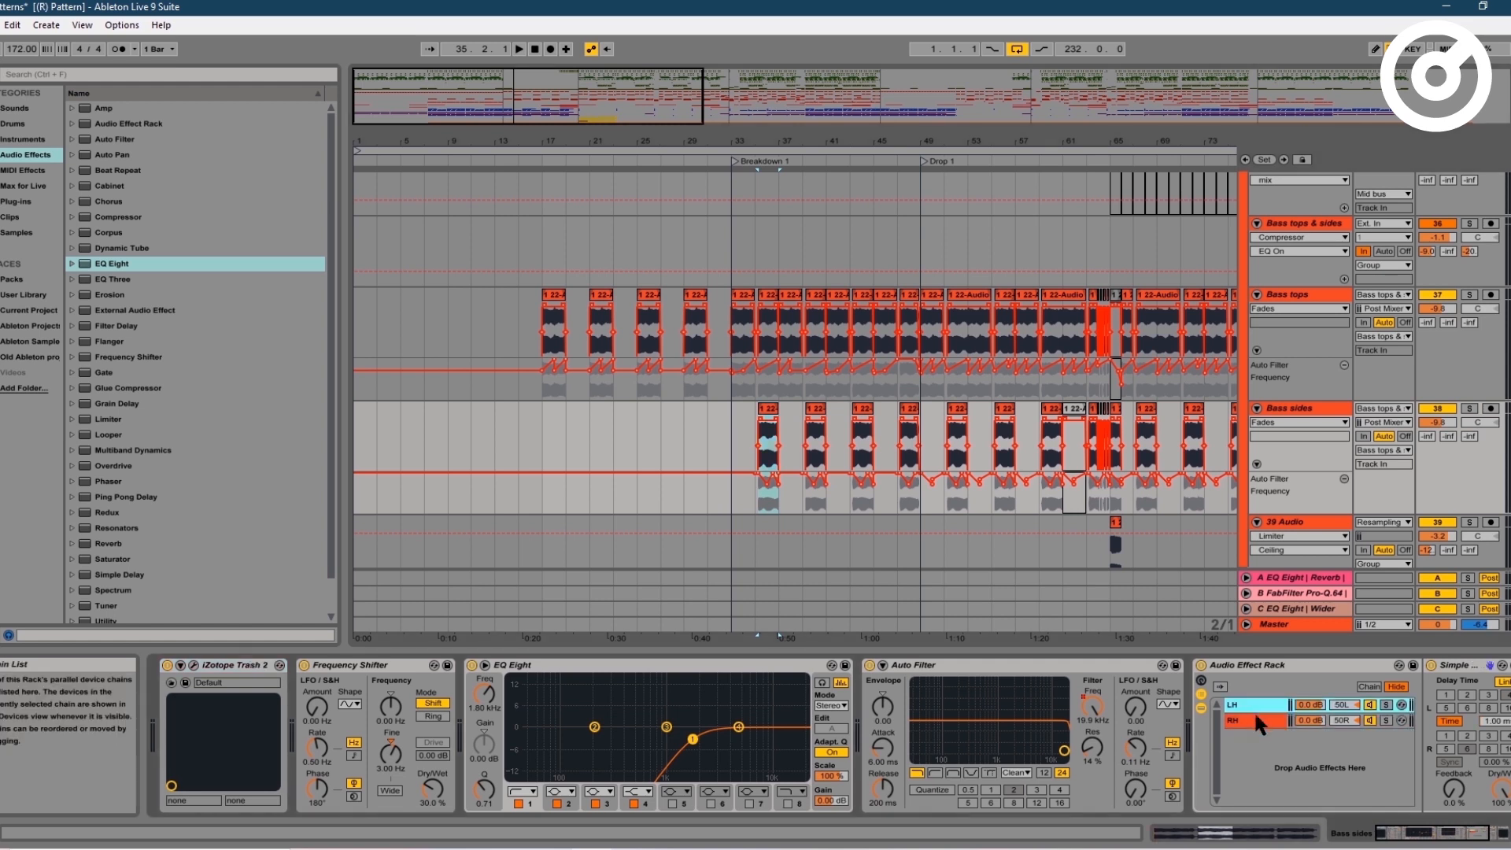
left_click(1269, 718)
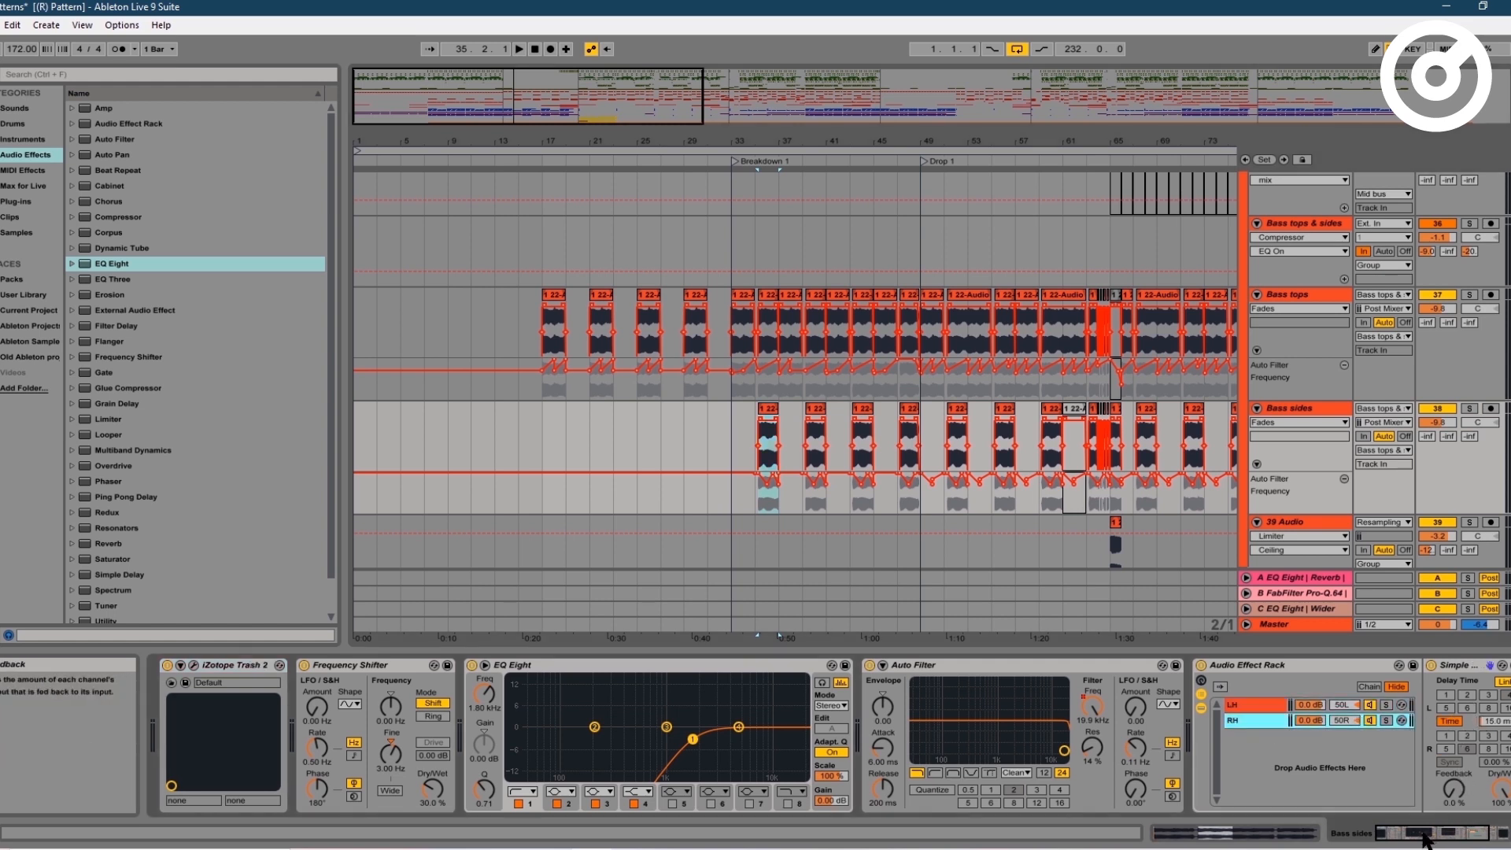
left_click_drag(1425, 838, 1447, 840)
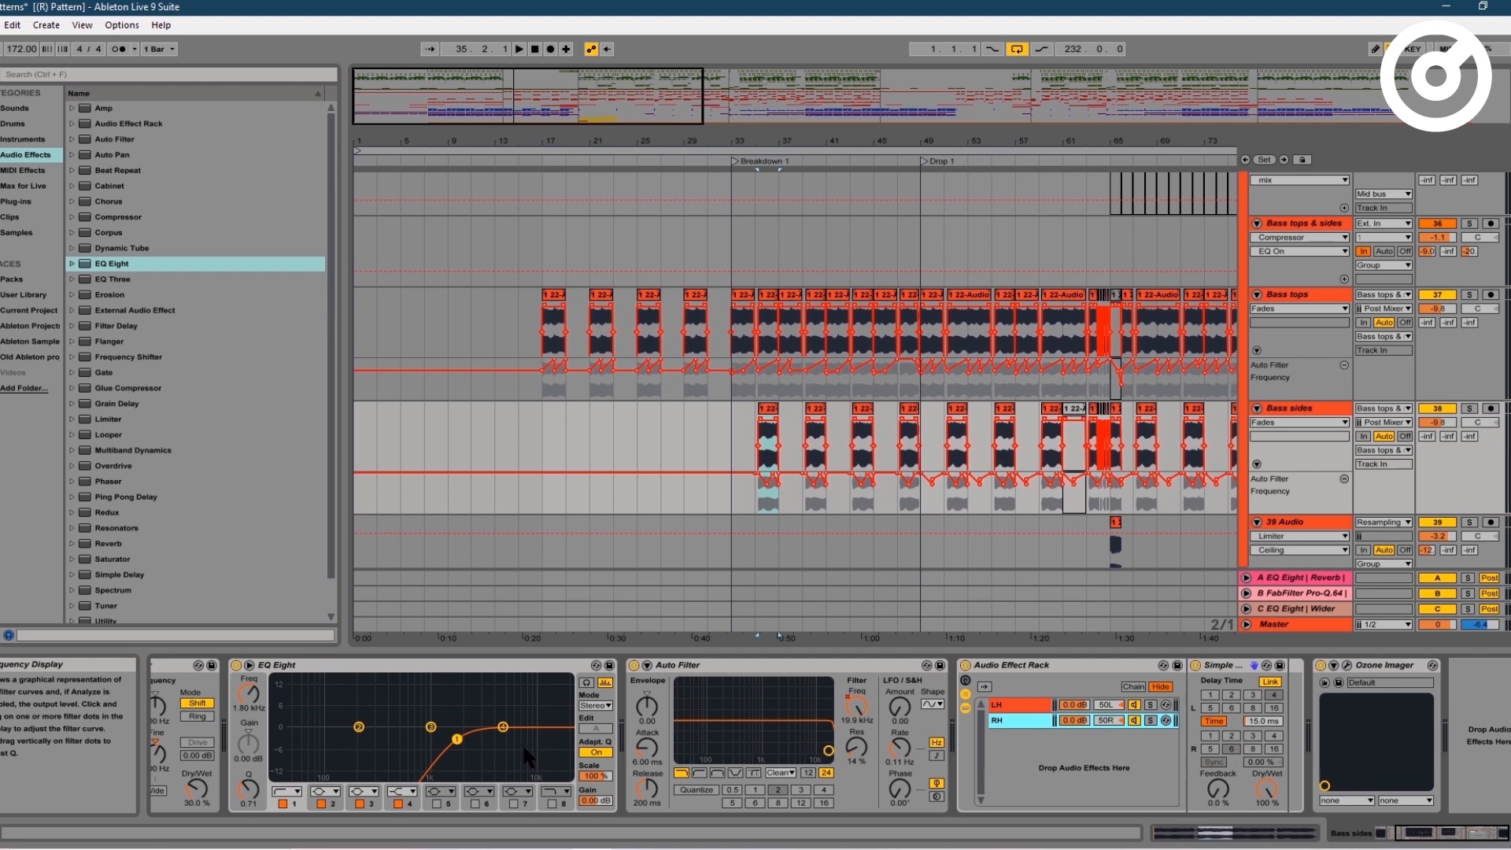
- Fold and unsolo the Bass group, mark bar 45 on Drums, and play the full mix from bar 33 into Drop 1
scroll(971, 301, "up", 10)
left_click(739, 212)
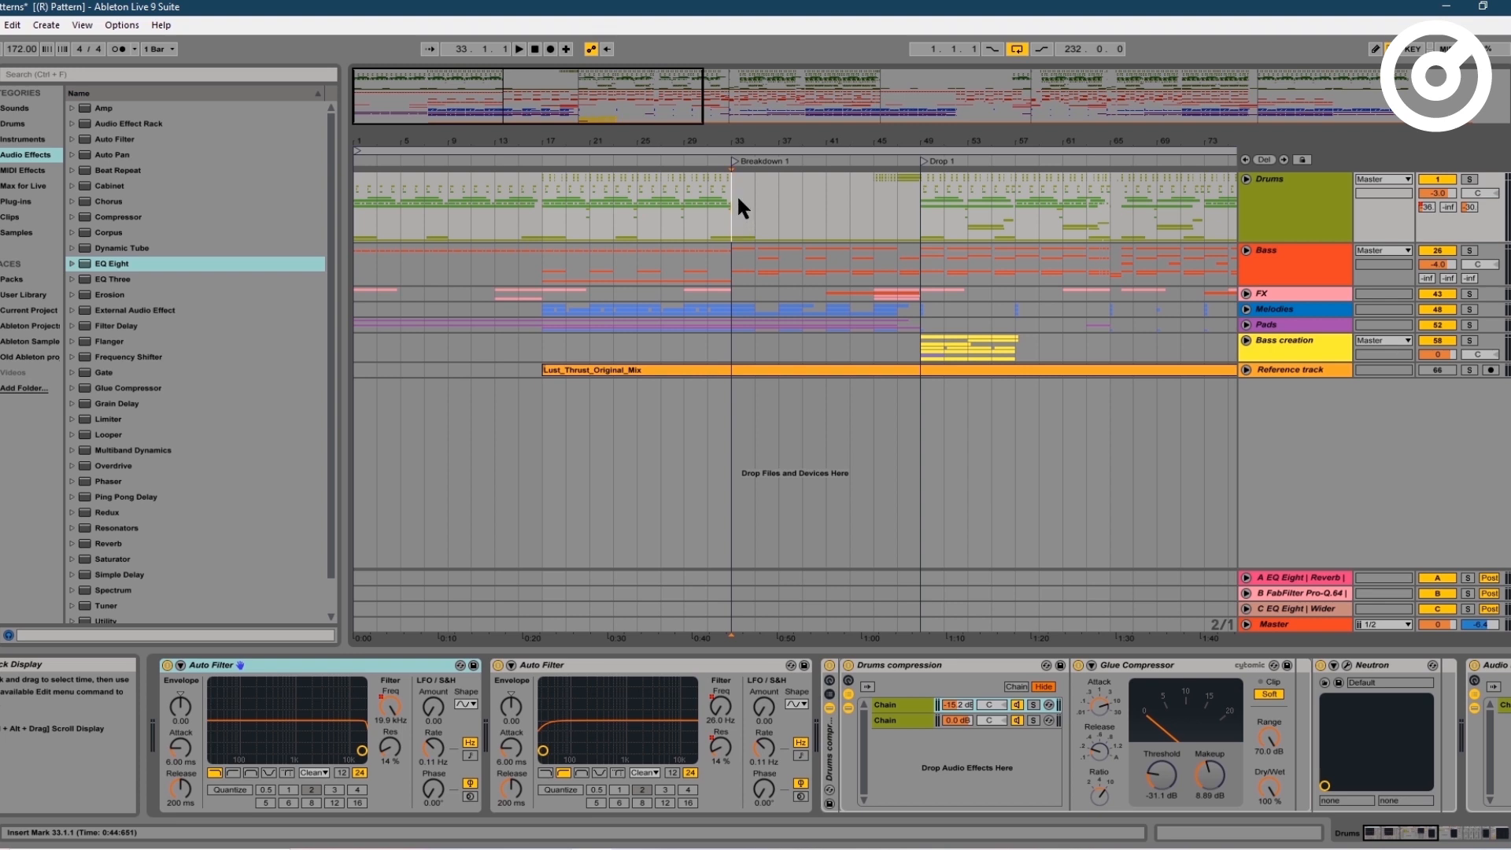
left_click(873, 174)
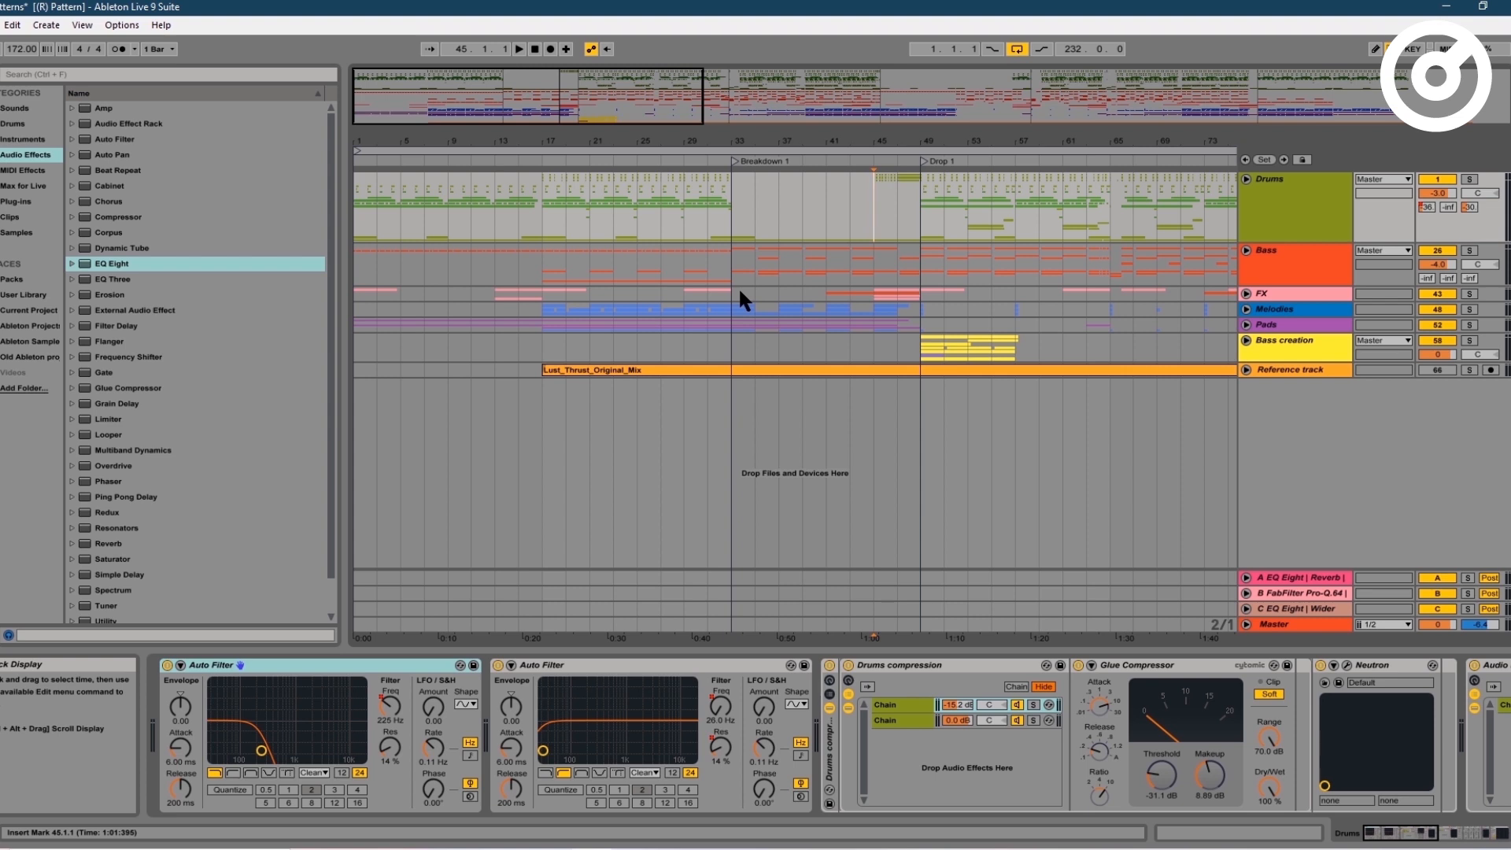
left_click(729, 201)
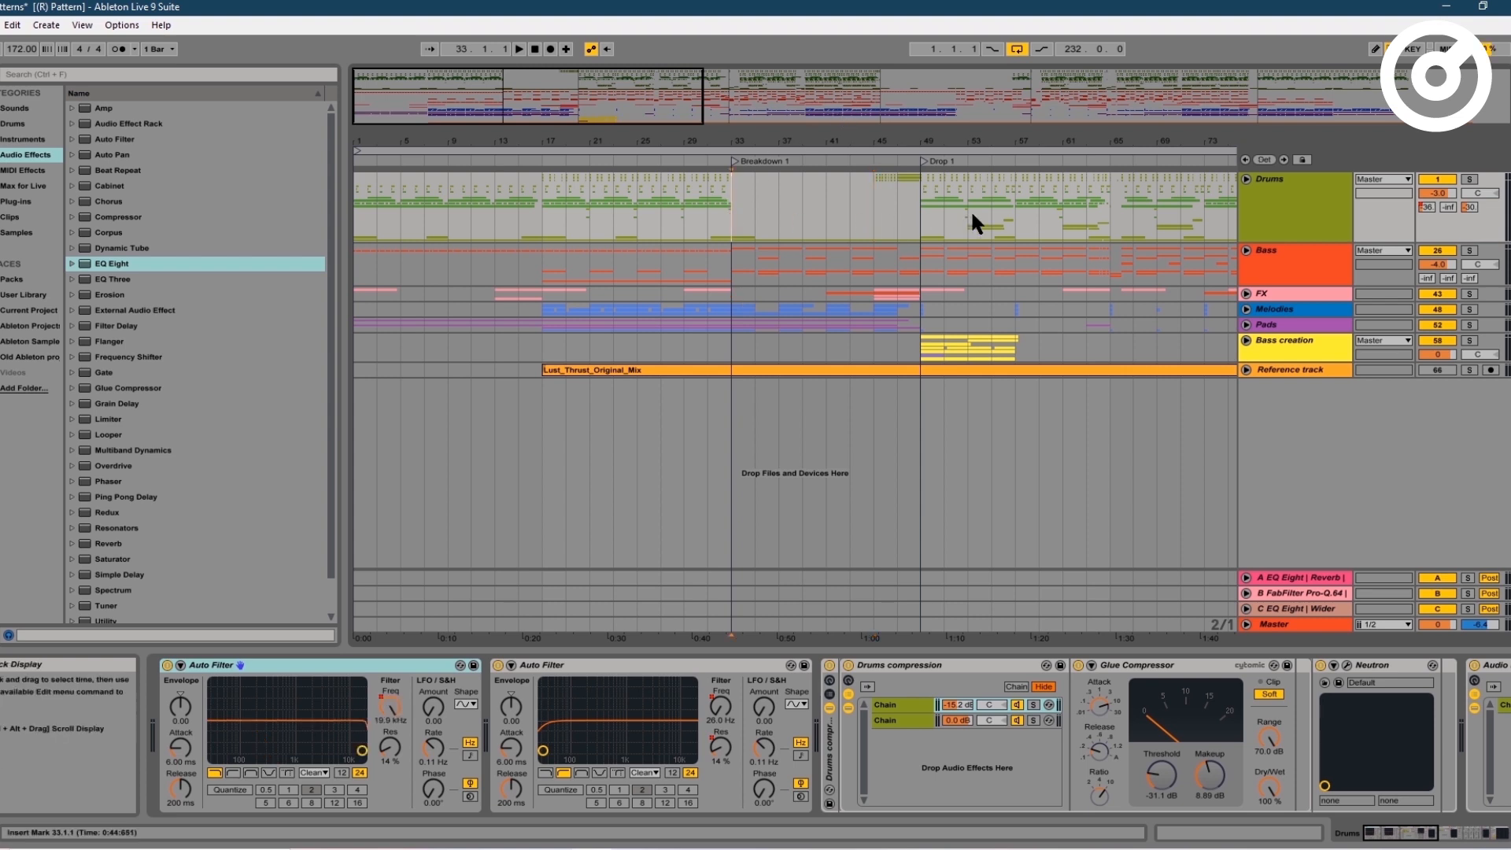
key("space")
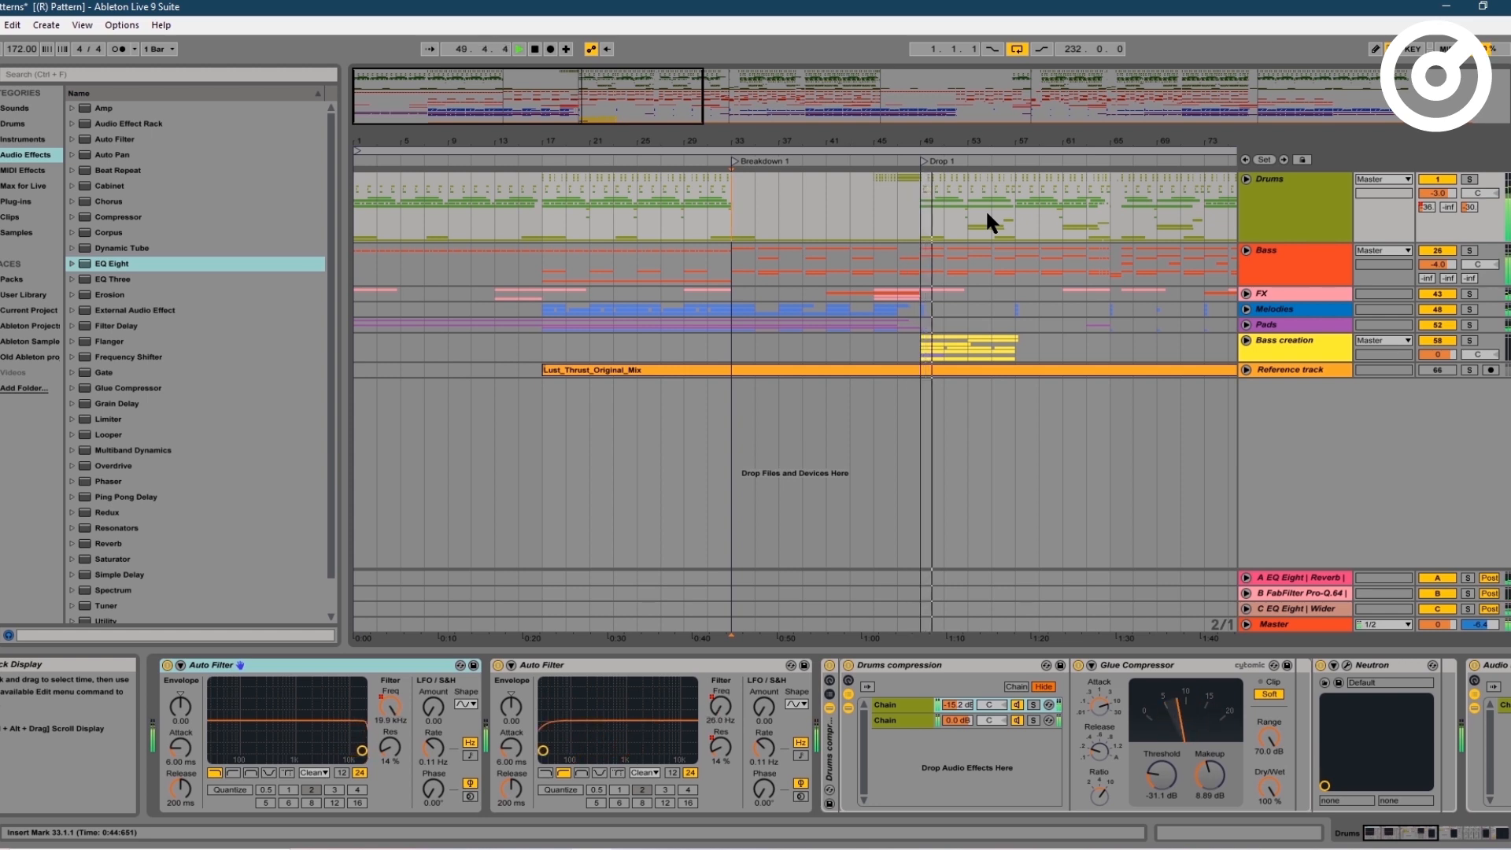
key("space")
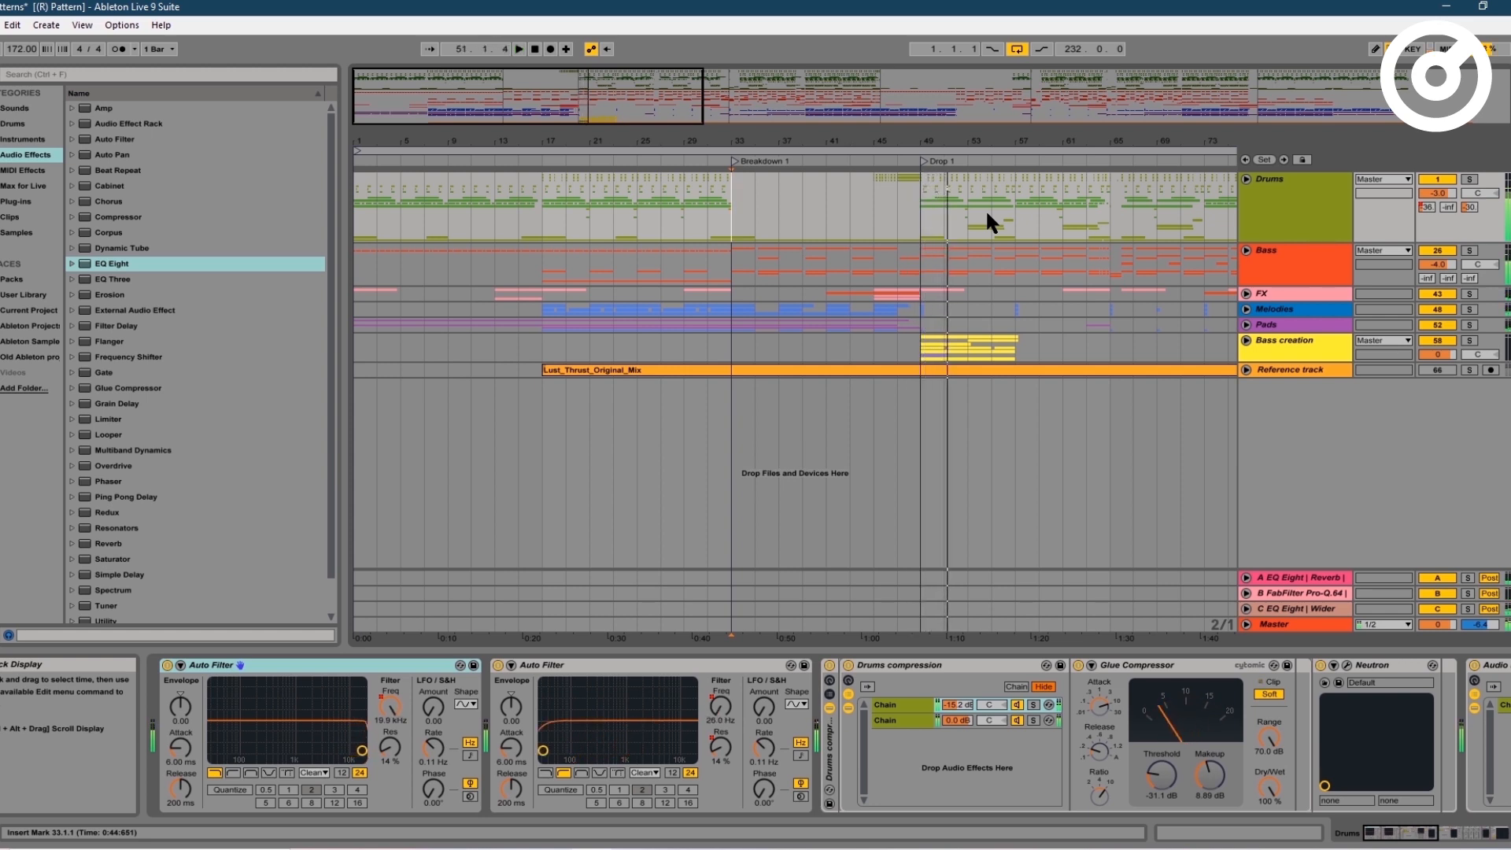
- Select the intro, bars 1 to 33, from the Drums group down to Pads, and mark bar 17 on Drums
left_click_drag(613, 105, 613, 120)
left_click(367, 230)
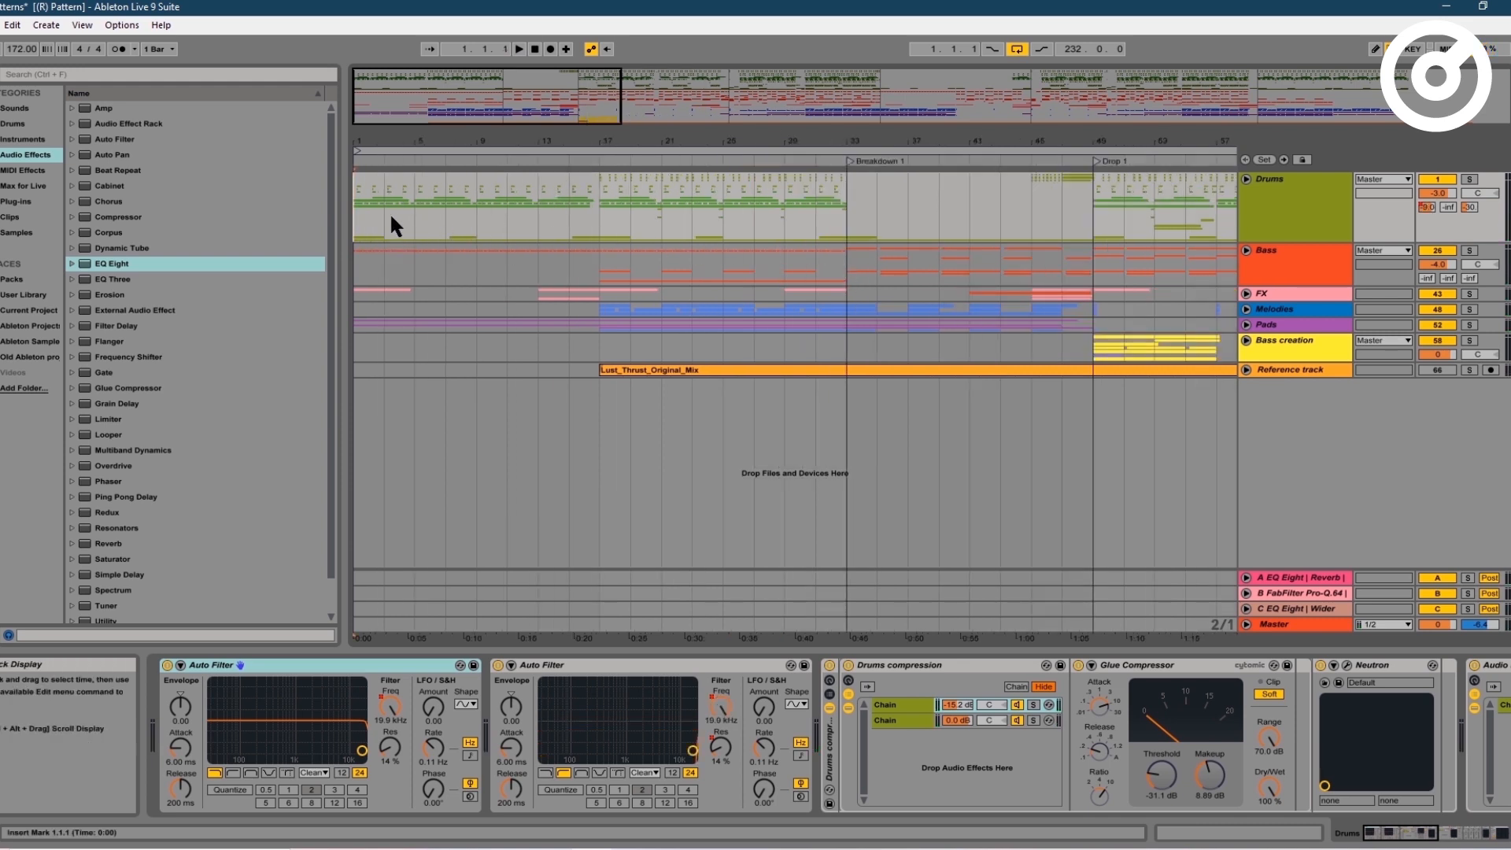
left_click_drag(363, 214, 849, 323)
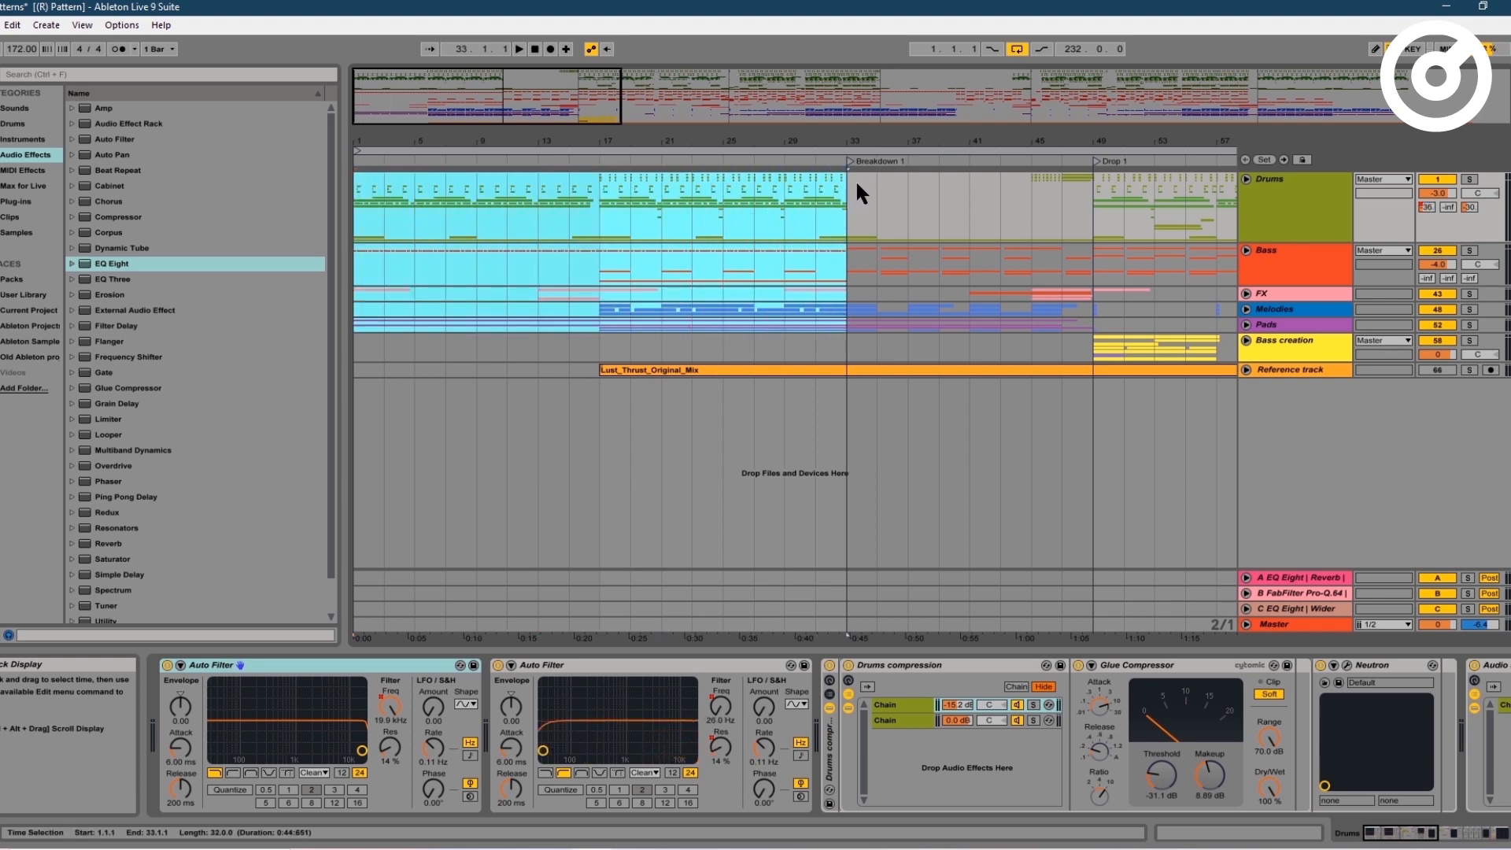
left_click_drag(364, 212, 362, 211)
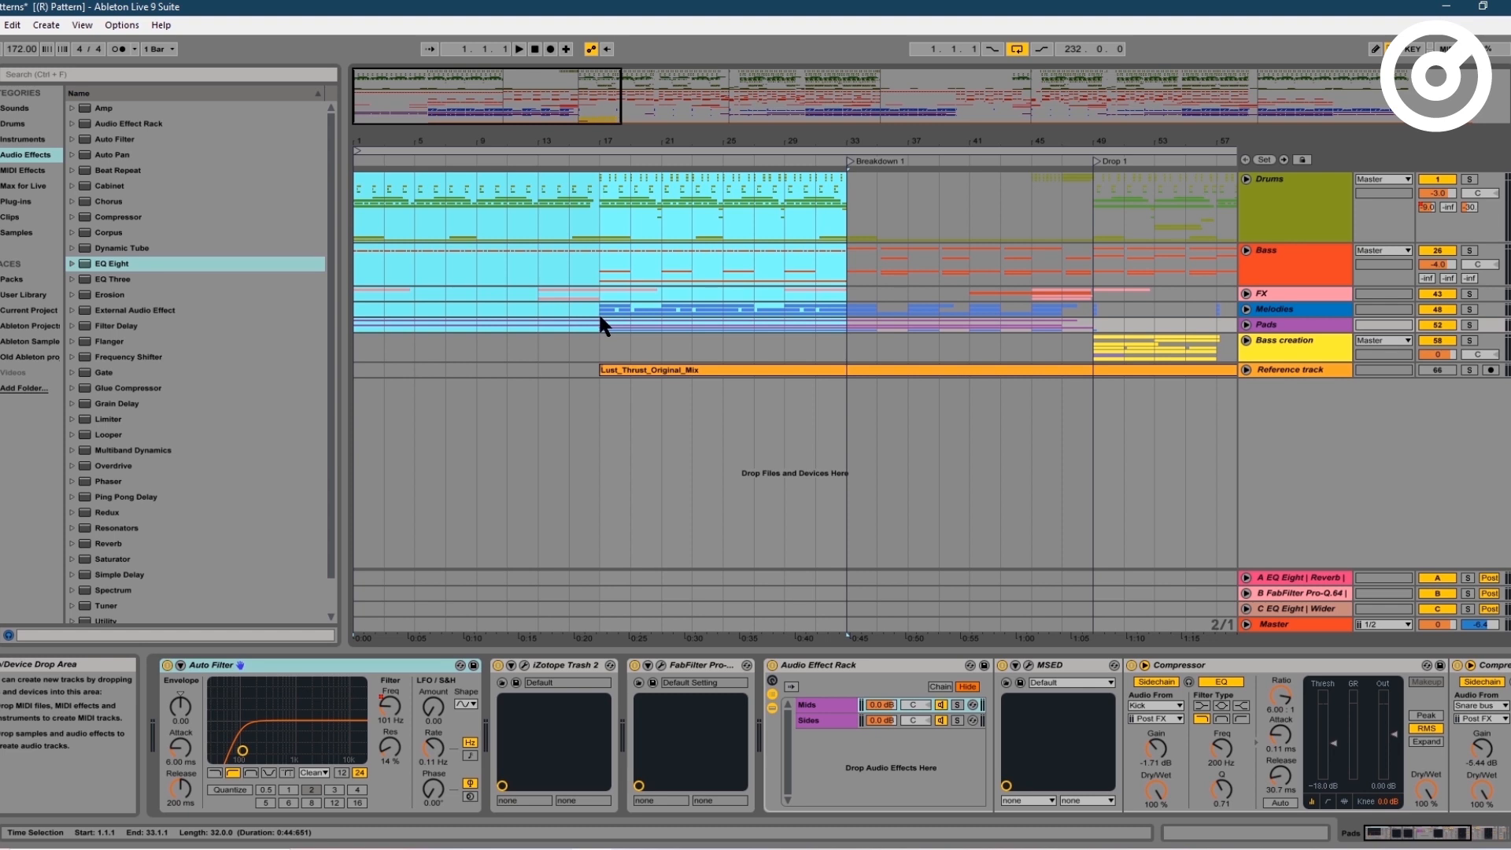
left_click(598, 215)
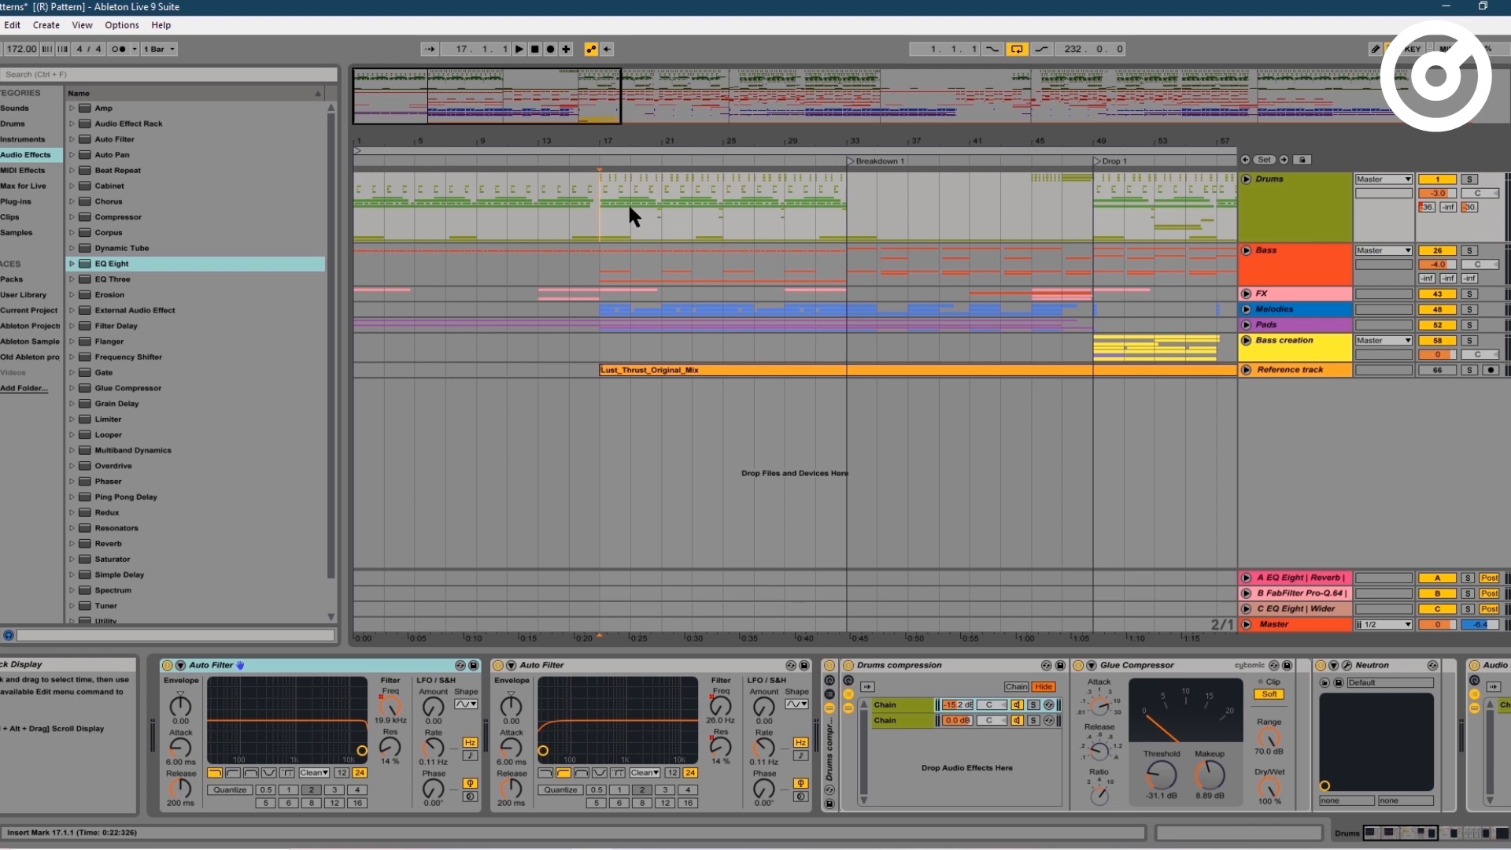
- Select the Breakdown 1 section across the group tracks and place the insert marker at bar 45 on Drums
left_click(853, 226)
left_click_drag(859, 231, 1083, 318)
left_click(1027, 212)
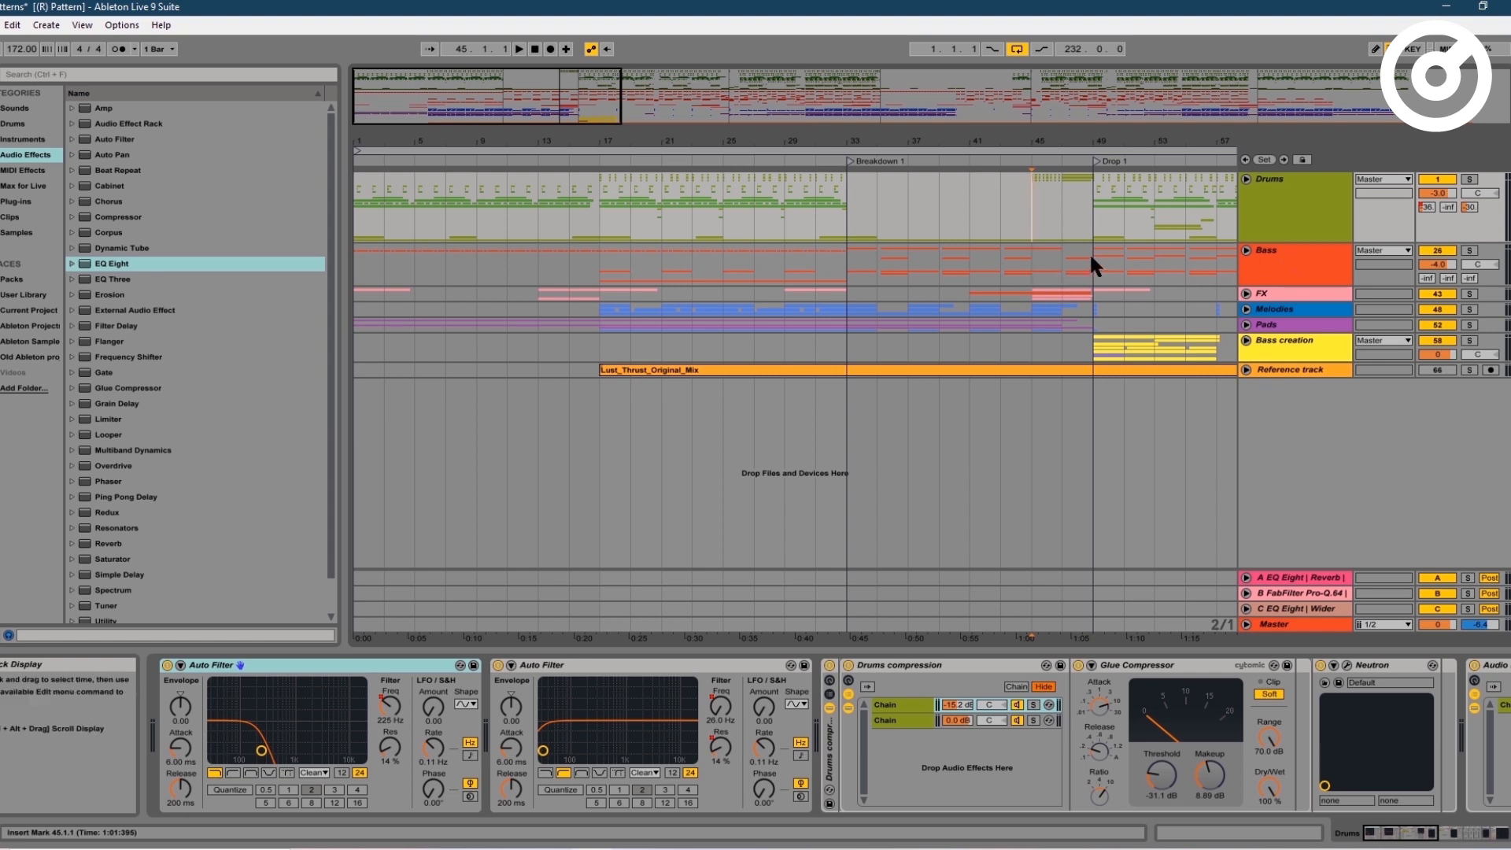
- Show the Master track's devices, select bars 1 to 49 on Master, and mark bar 49 at the start of Drop 1
left_click(1312, 625)
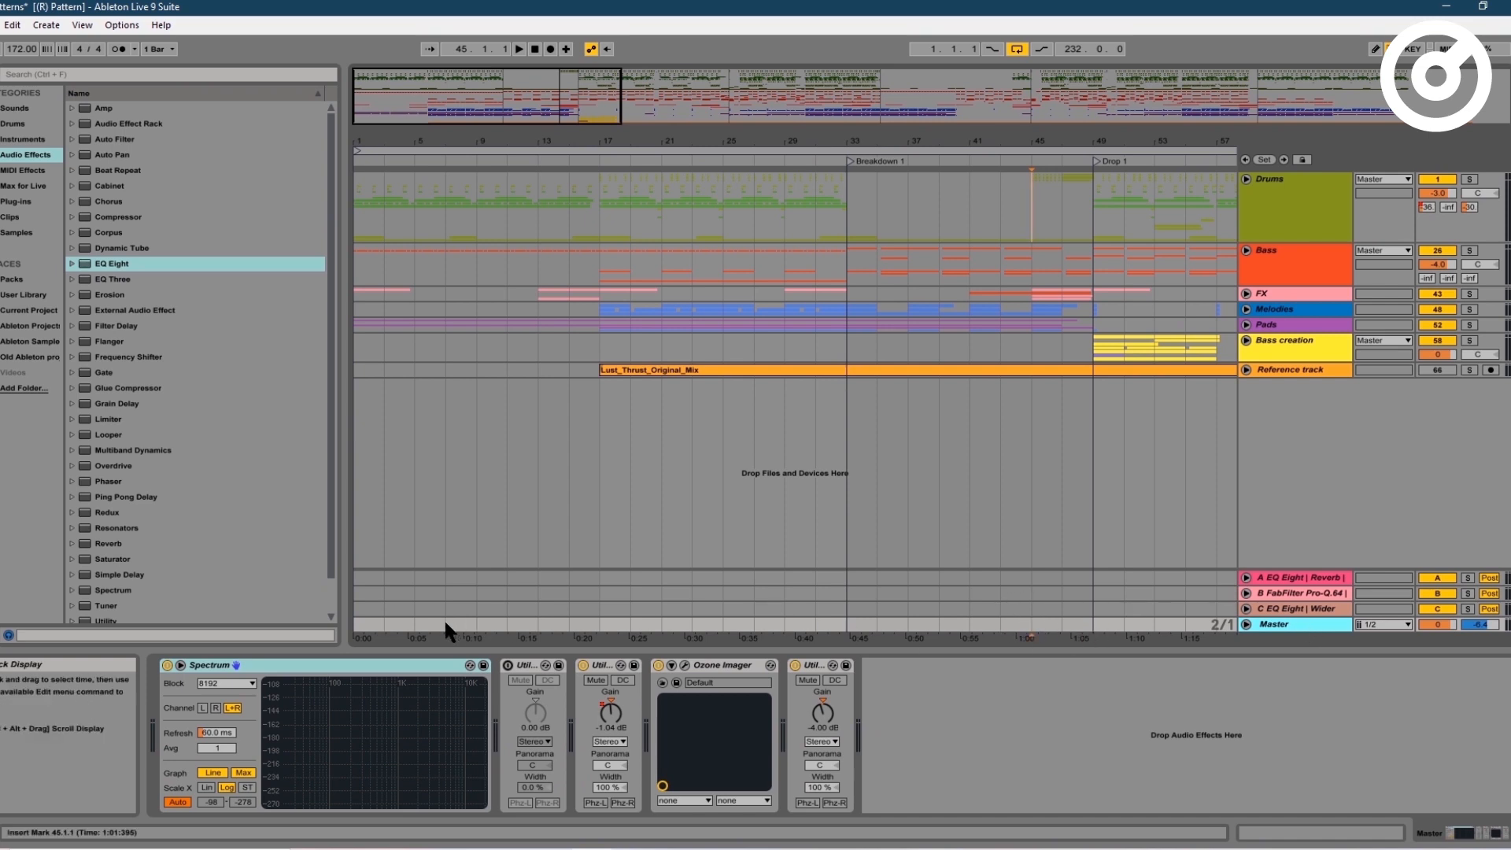
left_click(364, 635)
left_click_drag(365, 634, 1086, 622)
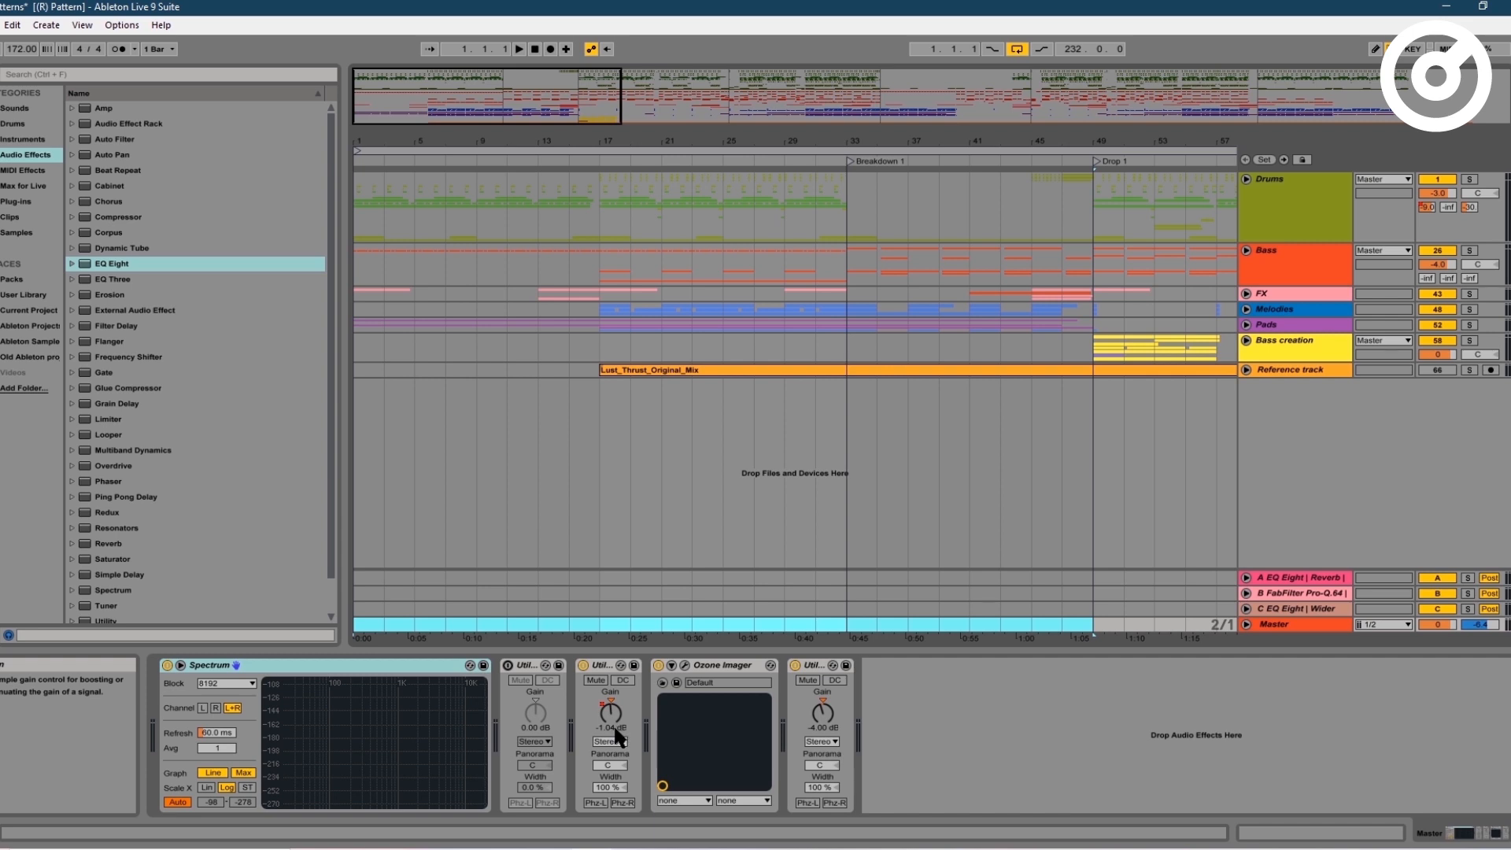
left_click(1102, 619)
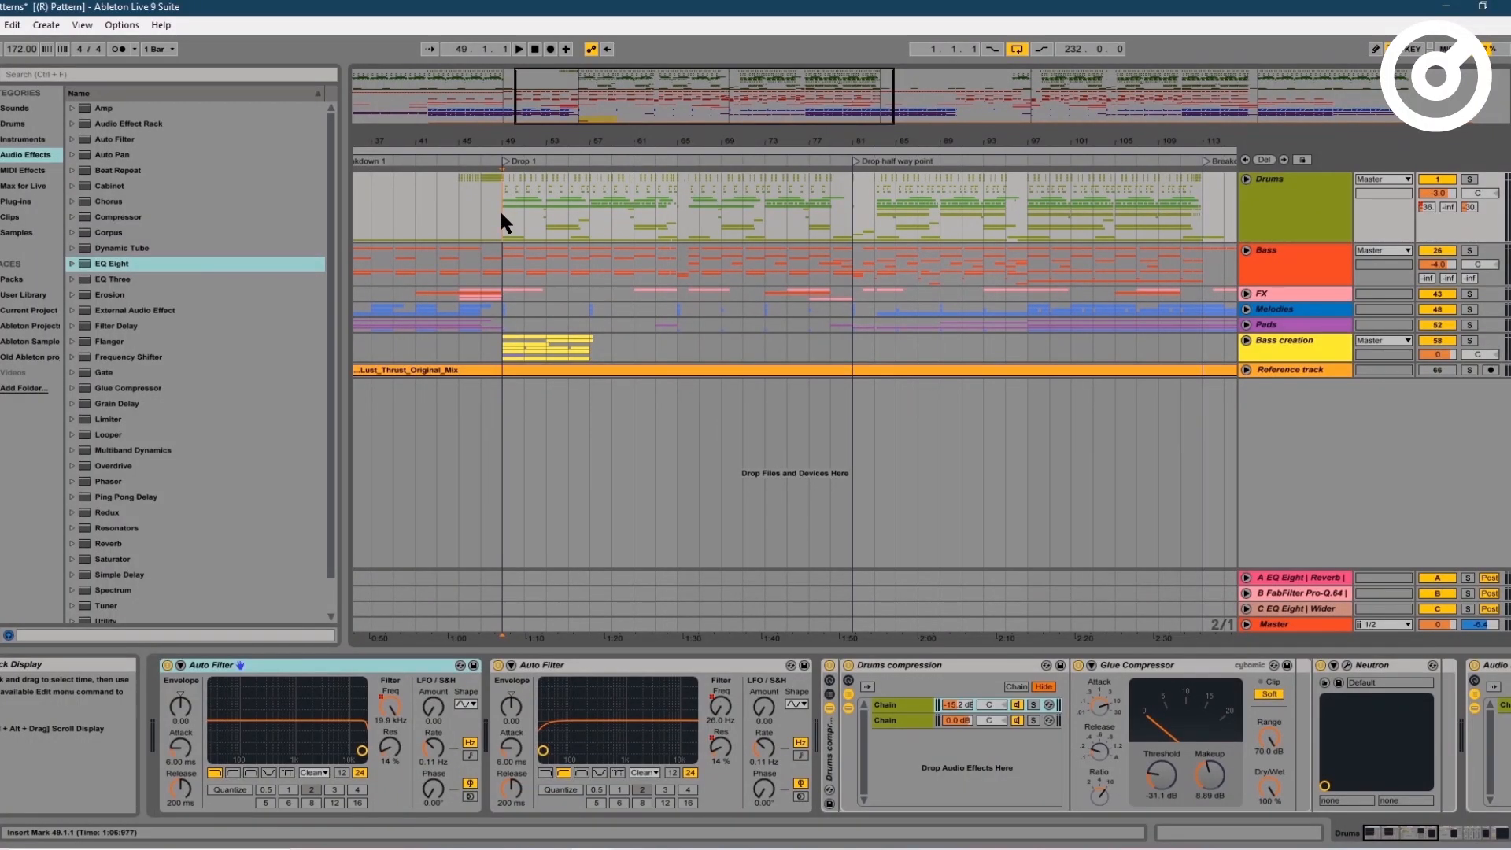
- Select the whole drop, bars 49 to 113, across the group tracks, and bars 97 to 113 on the Drums group alone
left_click_drag(500, 213, 1198, 318)
left_click(507, 213)
left_click_drag(502, 221, 1197, 225)
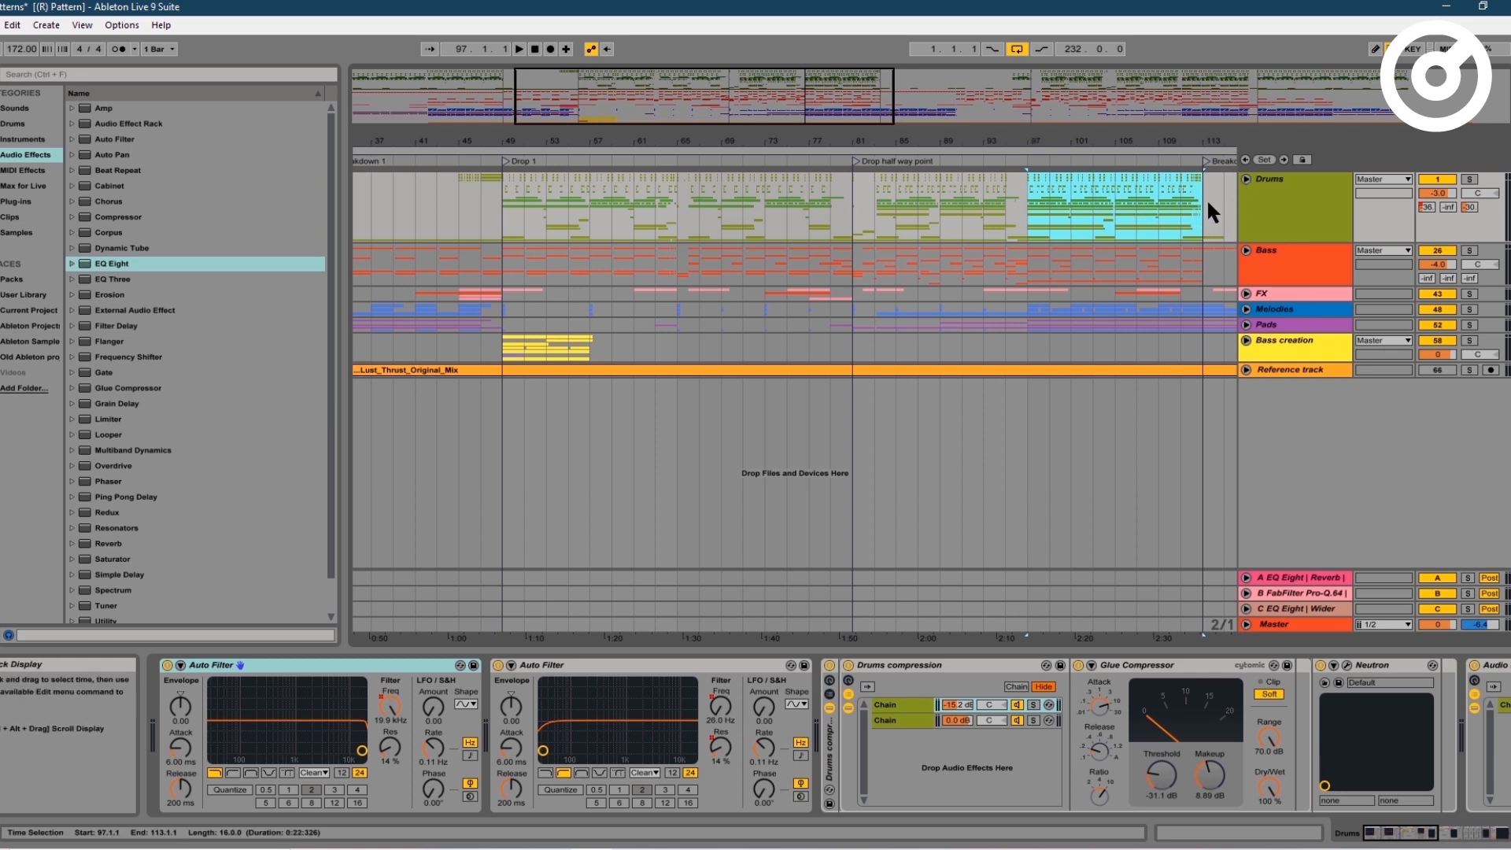
- Select the drop's first half, bars 49 to 81, on Drums, and examine its eight-bar phrases up to bars 73 to 81
left_click(508, 229)
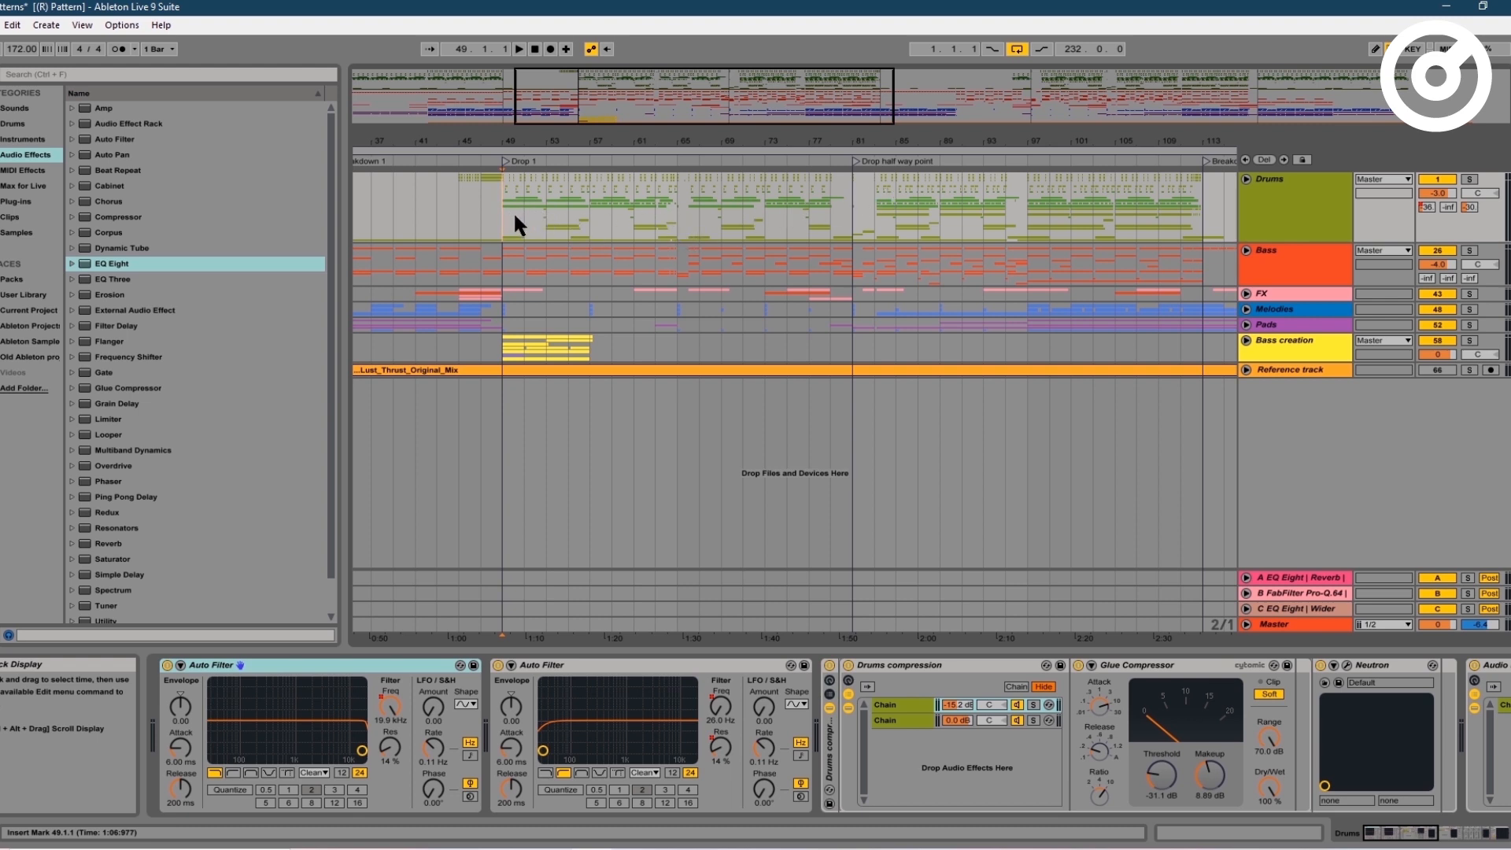
left_click_drag(513, 212, 854, 233)
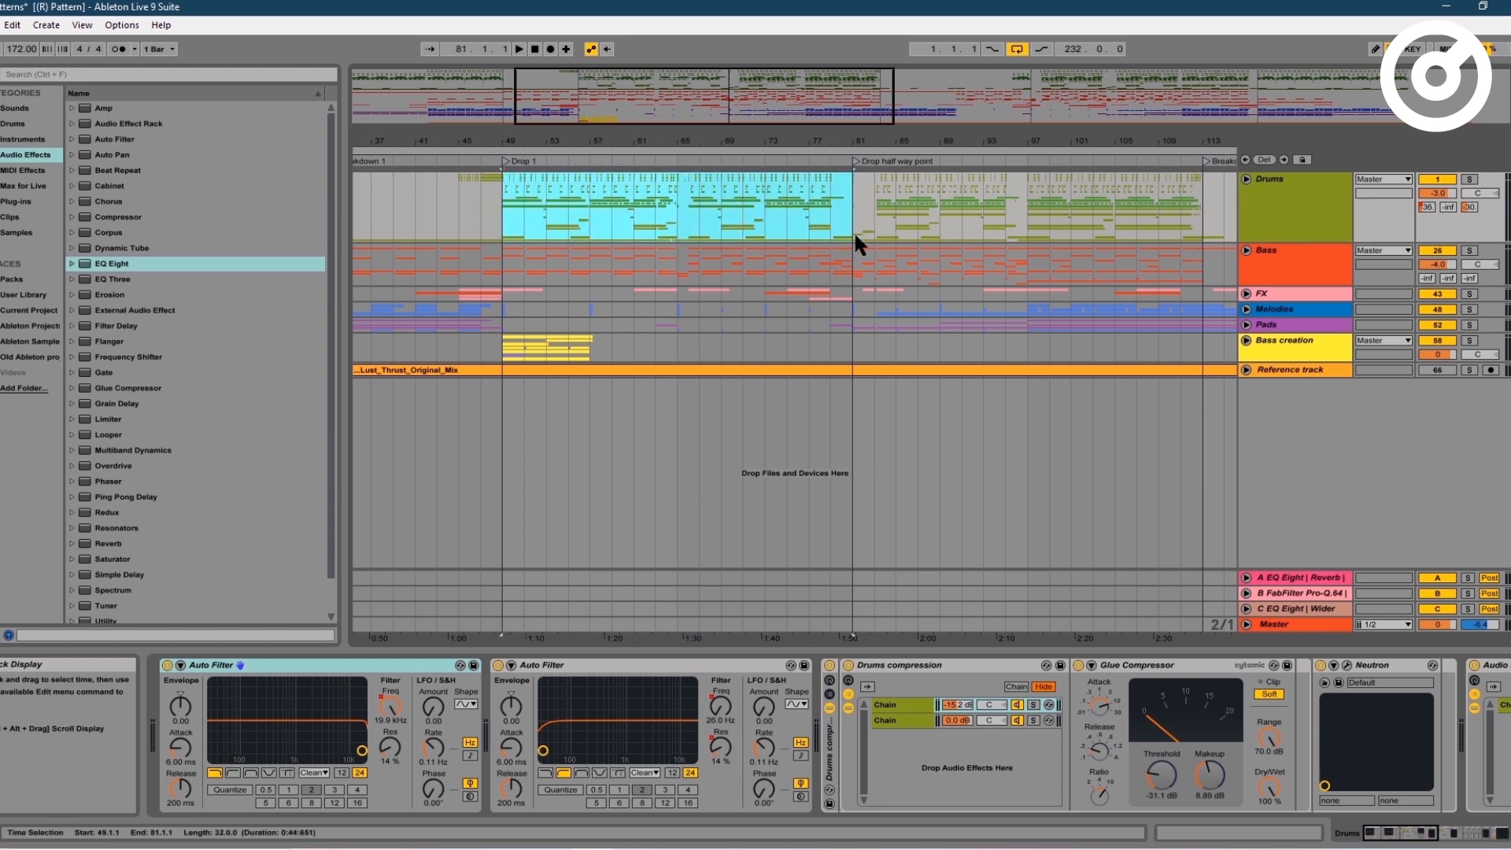
left_click(595, 208)
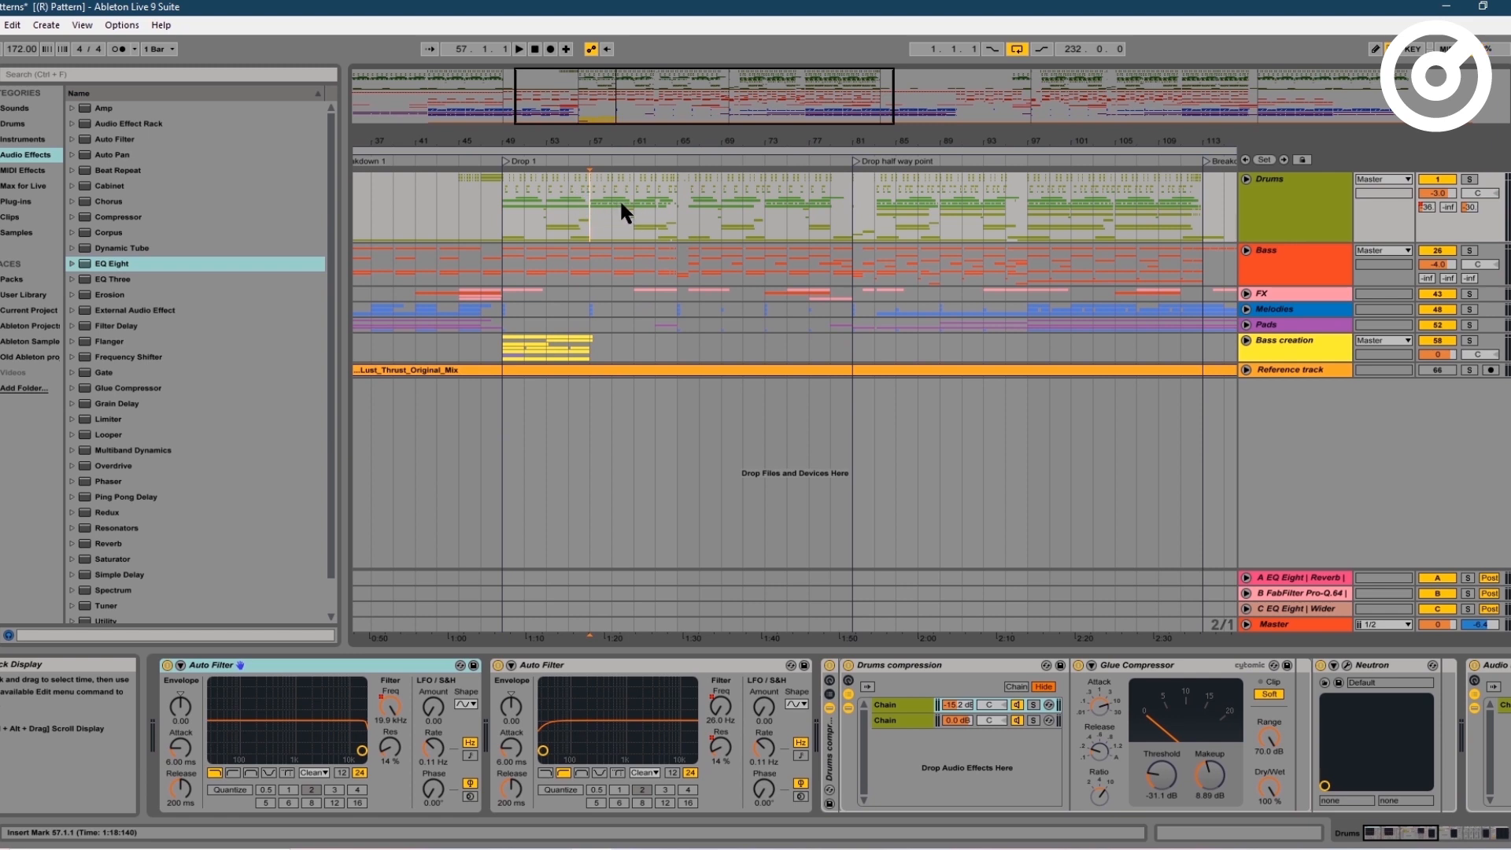
left_click(676, 197)
left_click_drag(687, 211, 757, 210)
left_click_drag(503, 212, 593, 217)
left_click_drag(757, 228, 848, 225)
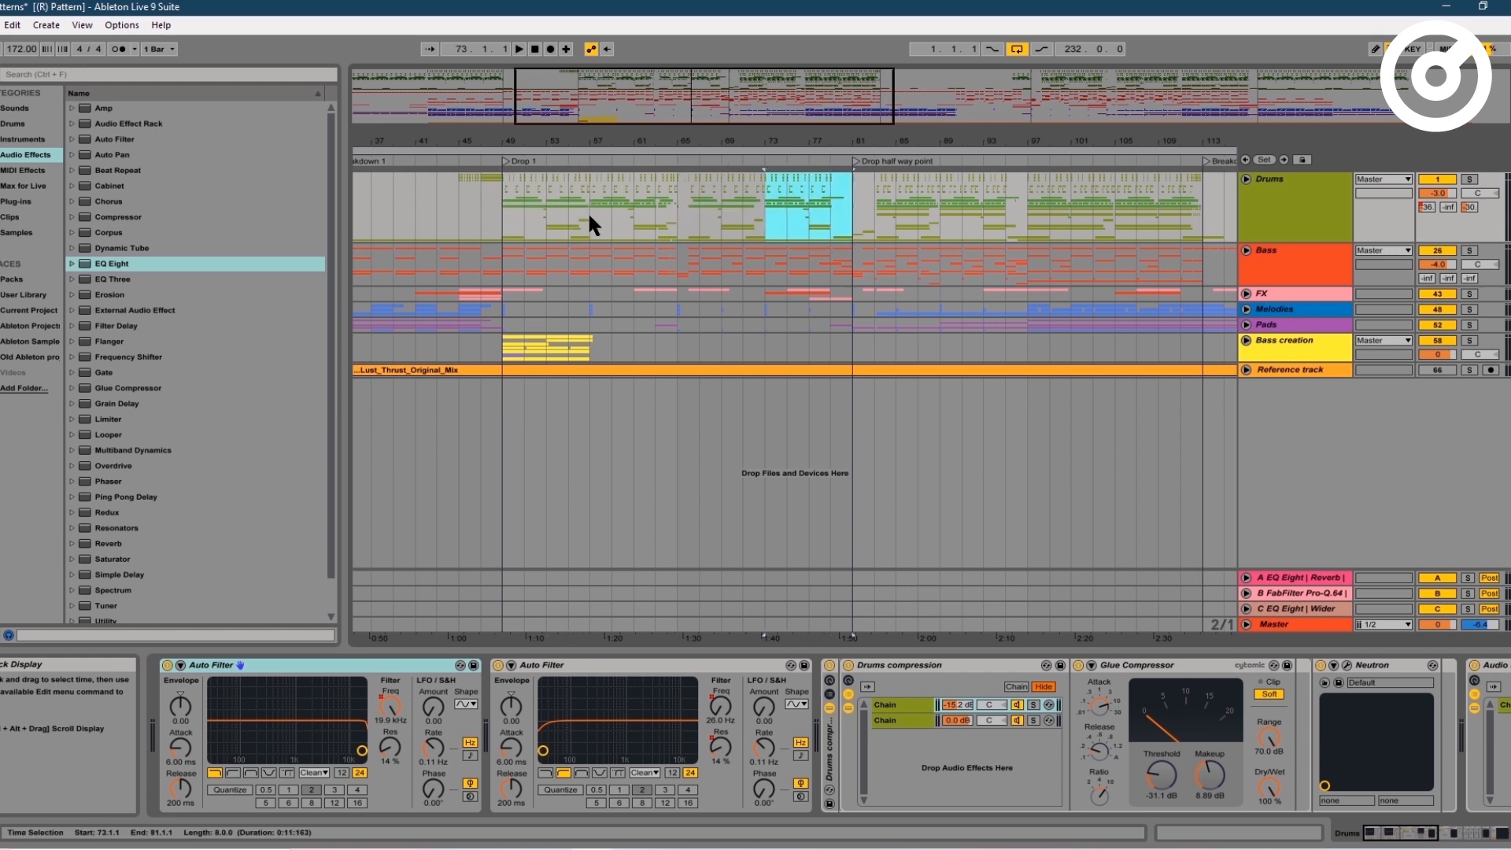
- Select bars 57 to 65 and bars 79 to 83 on Drums, and mark bars 81 and 97
left_click_drag(590, 221, 674, 225)
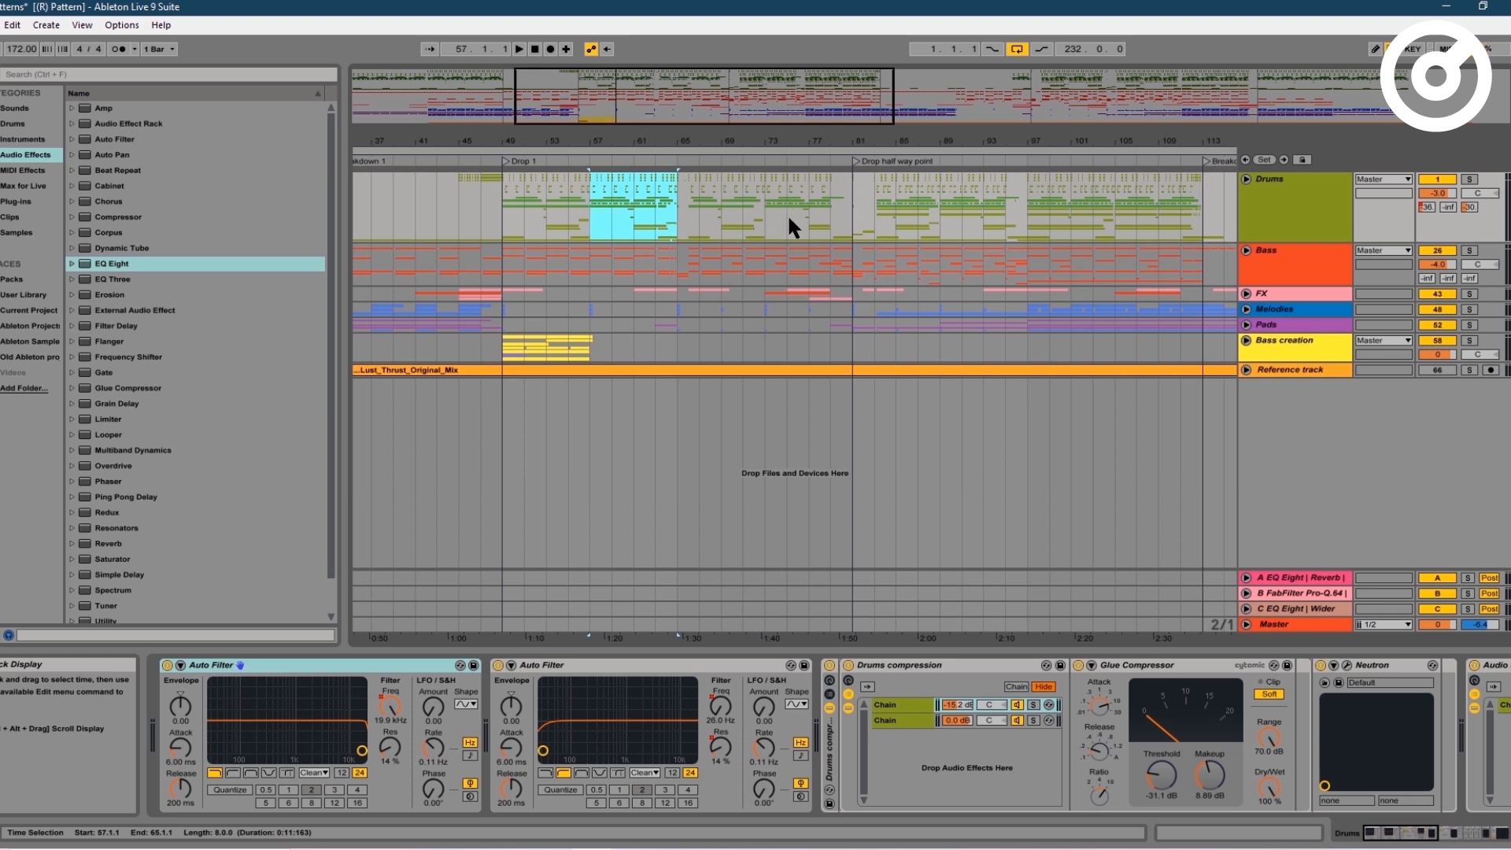
left_click(857, 205)
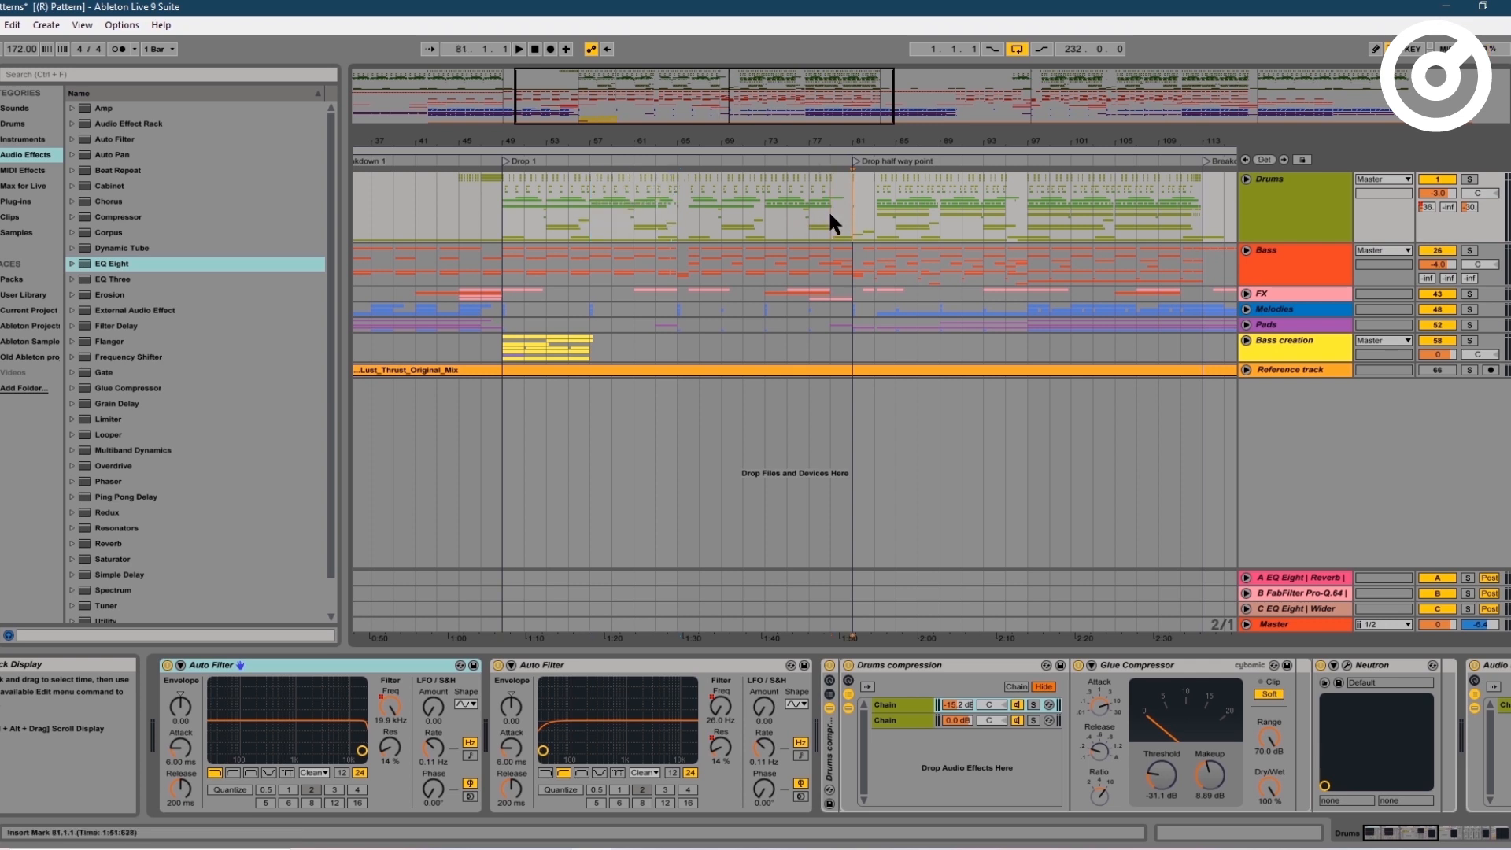
left_click_drag(832, 211, 873, 213)
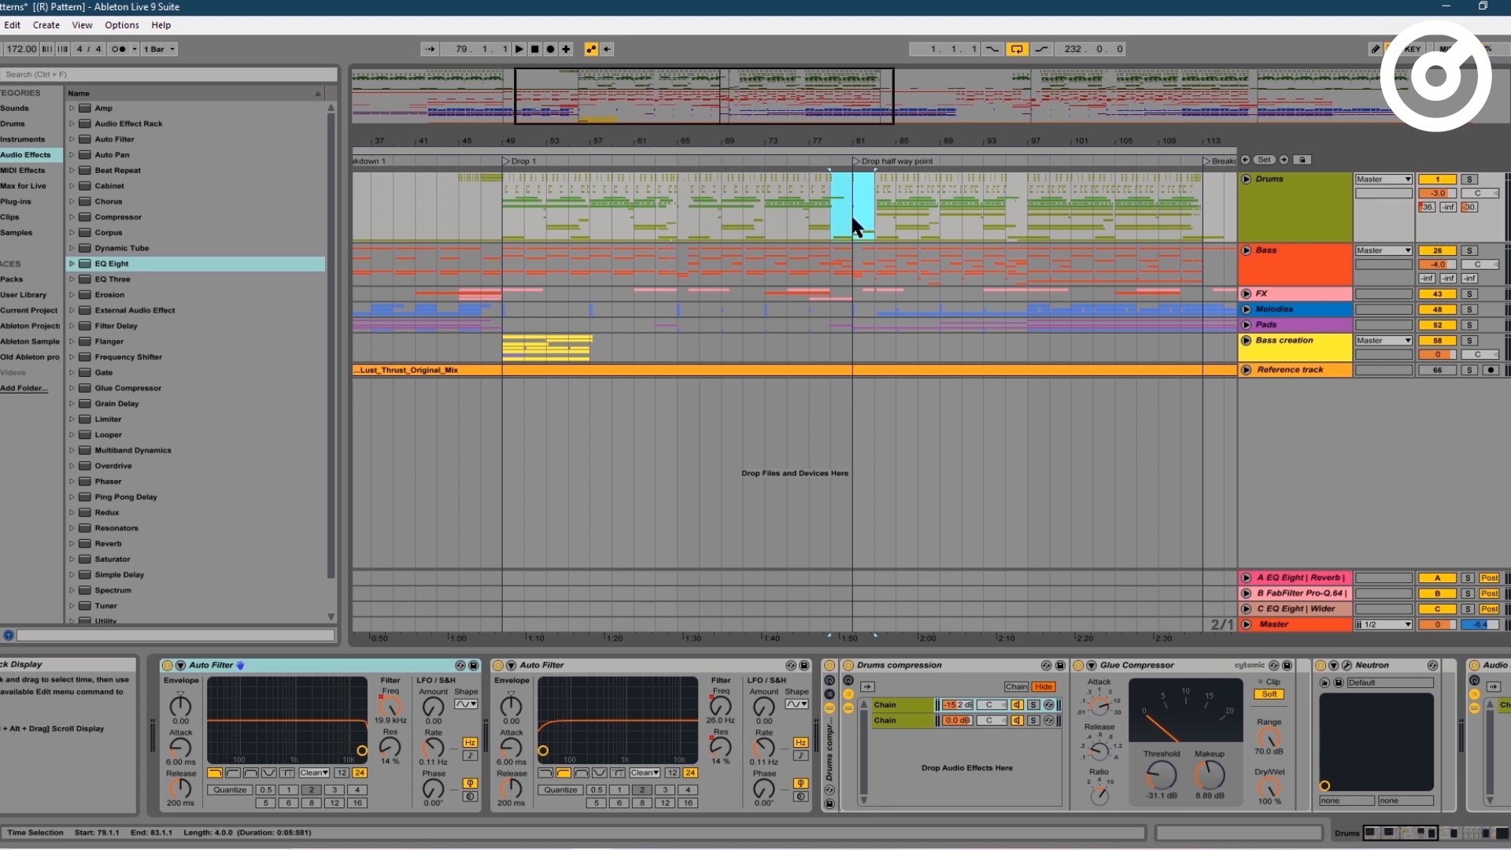
left_click(853, 219)
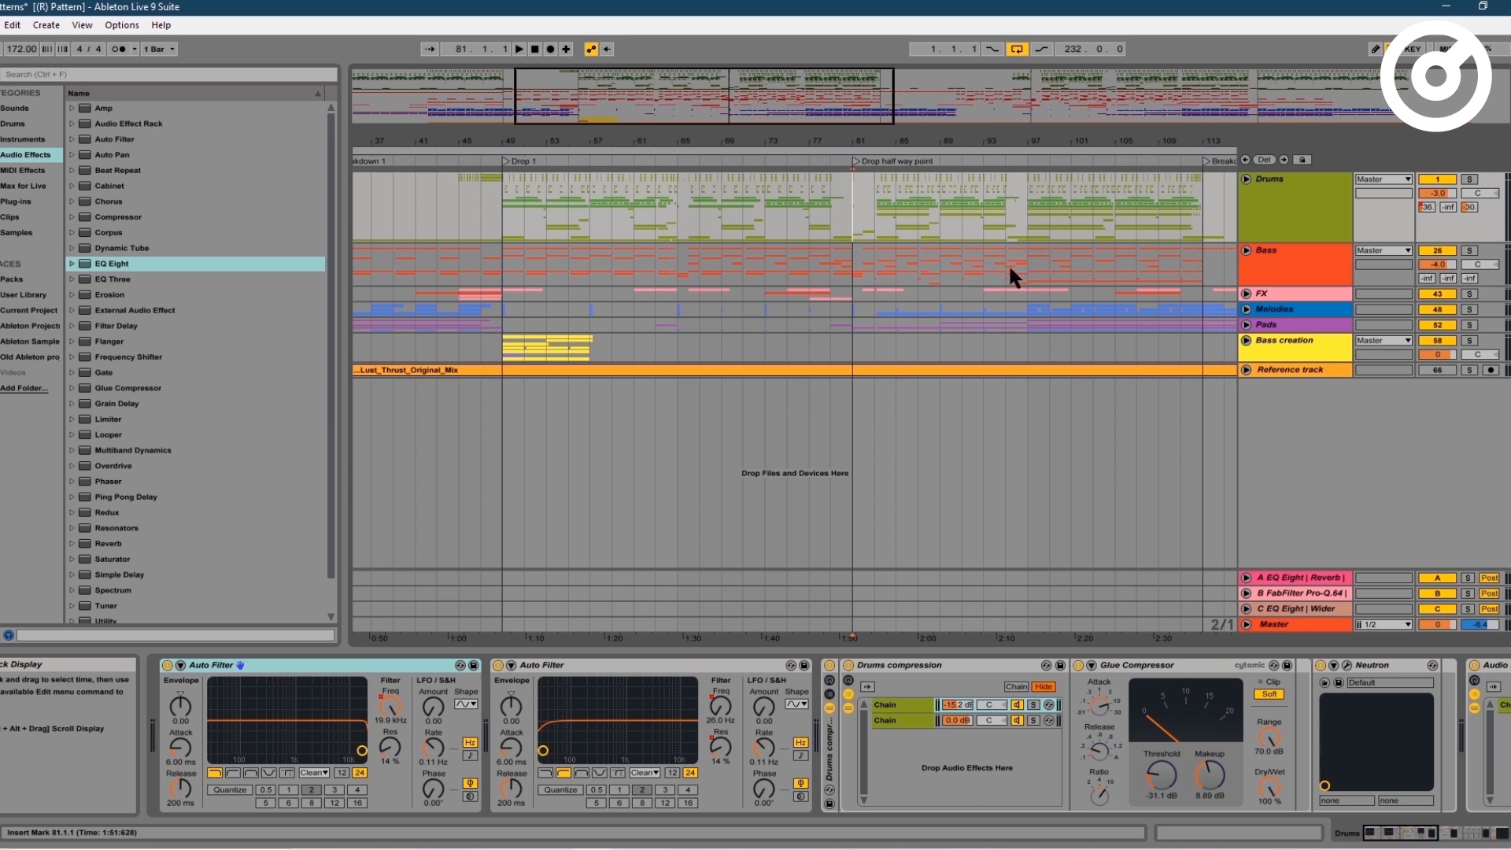
left_click(881, 220)
left_click(1019, 206)
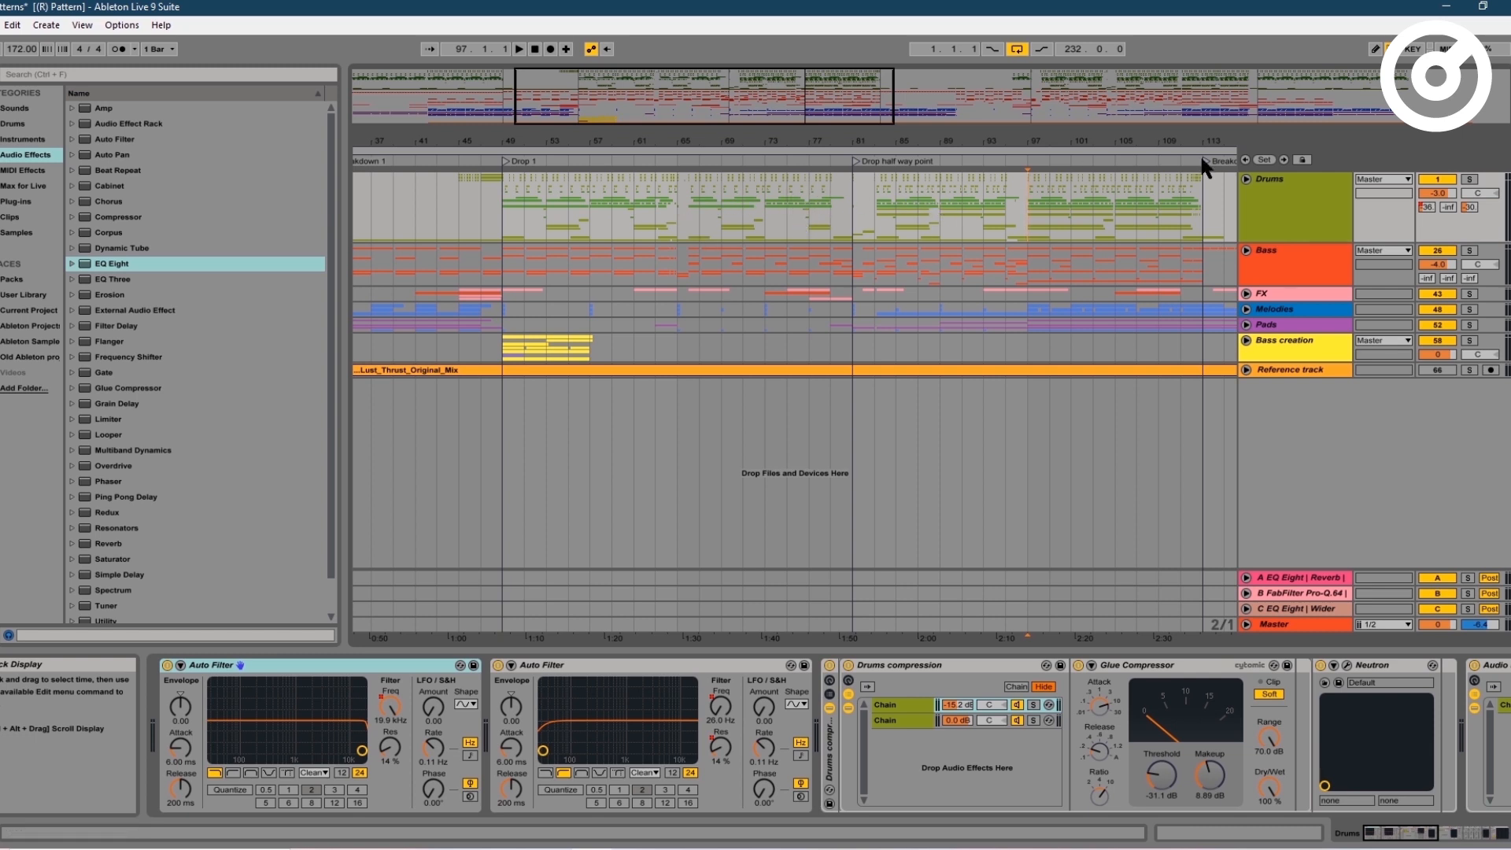
- Solo the Drums group and play it from bar 51 up to about bar 65
left_click(532, 226)
key("space")
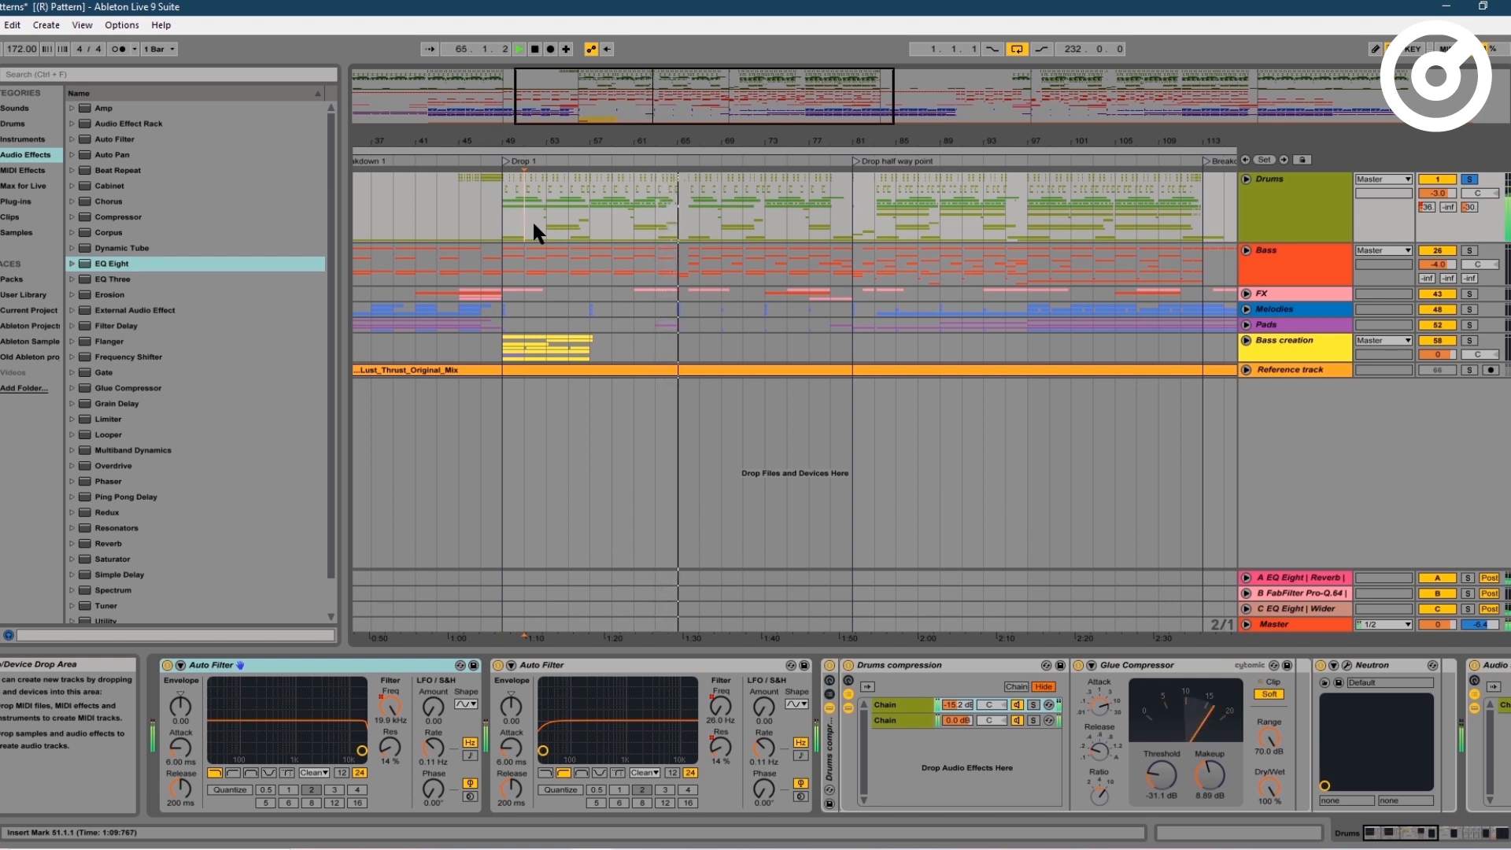
key("space")
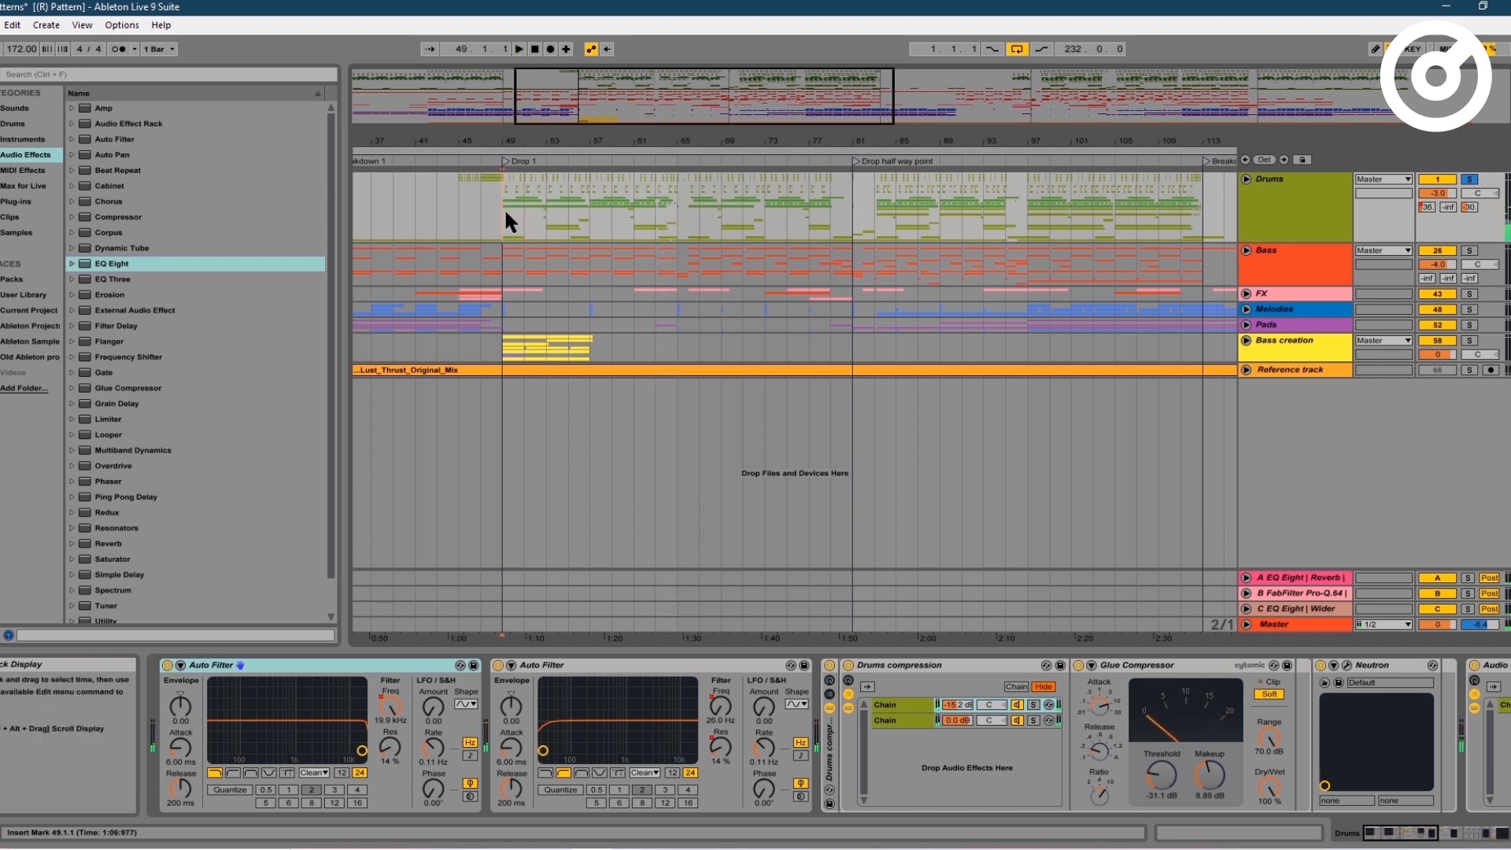
- Select the opening bars of Drop 1 on Drums, and mark bars 63 and 65
left_click_drag(506, 212, 578, 211)
left_click(545, 214)
left_click(664, 211)
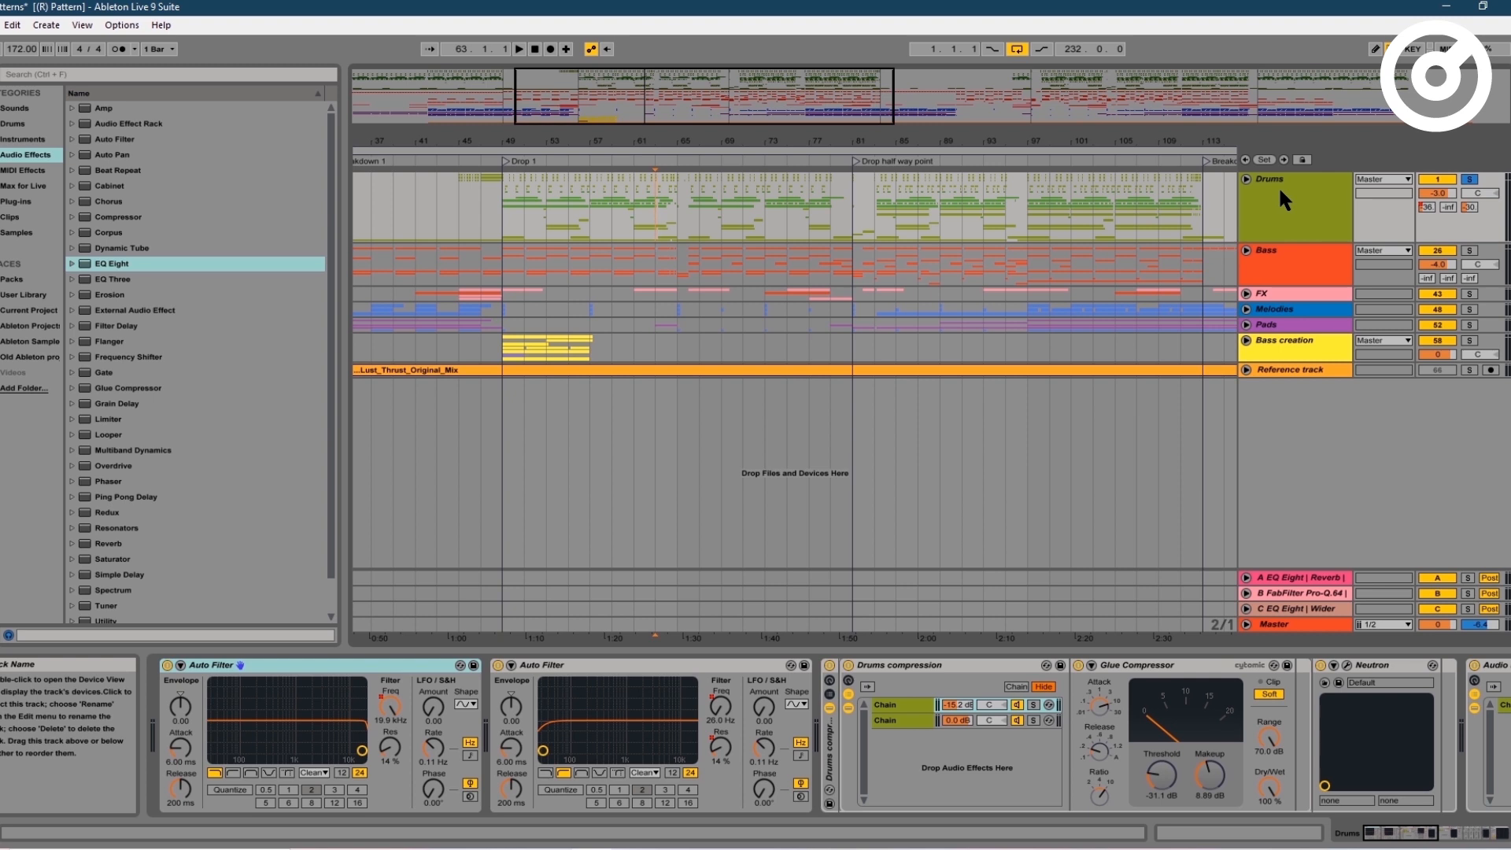
left_click(677, 216)
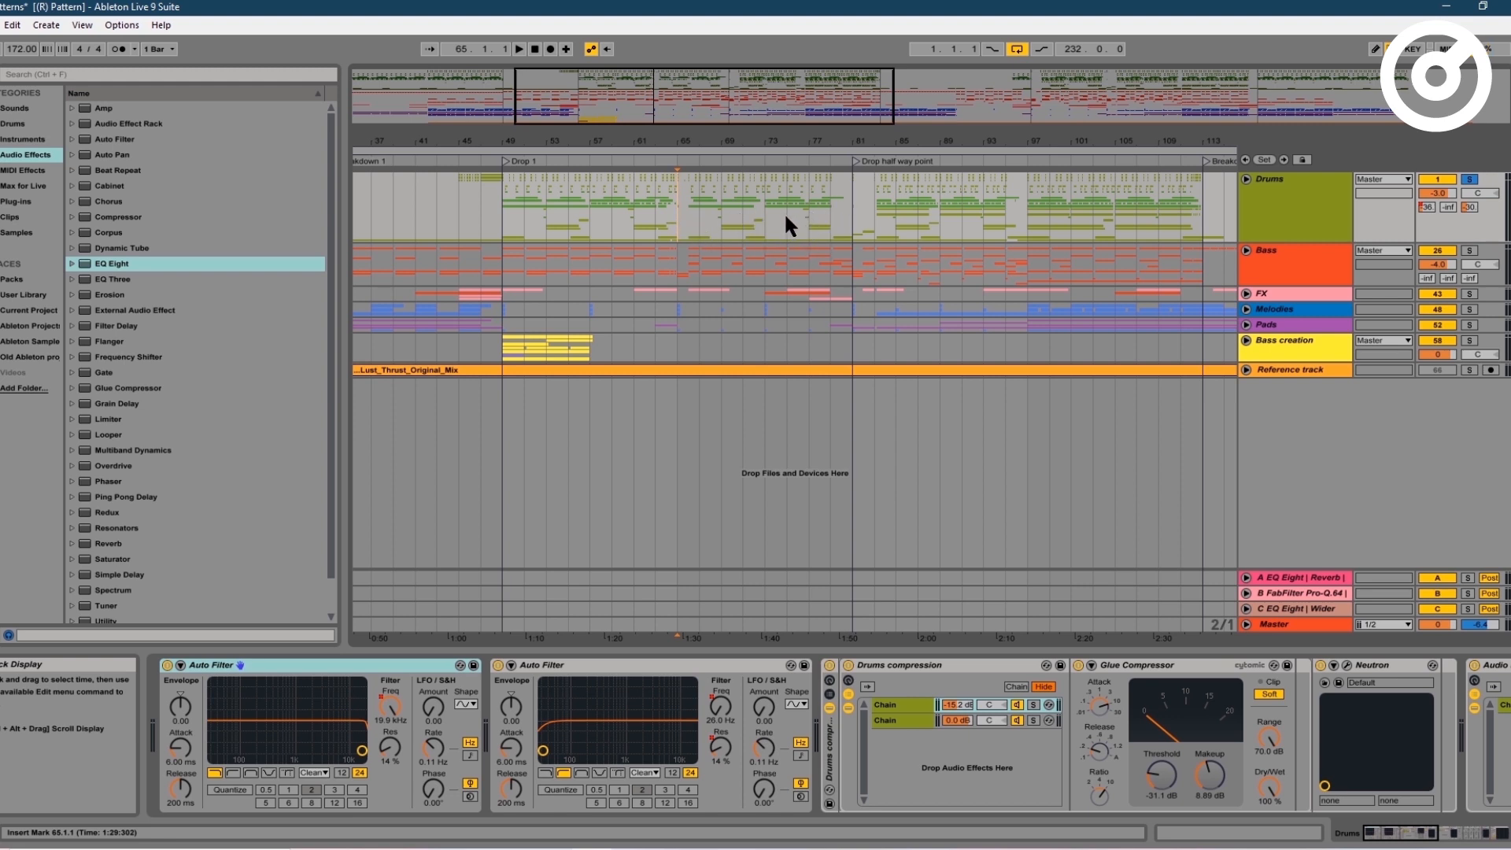
- Play the soloed Drums from bar 77 past the Drop half way point, and mark bars 81 and 83
left_click(809, 214)
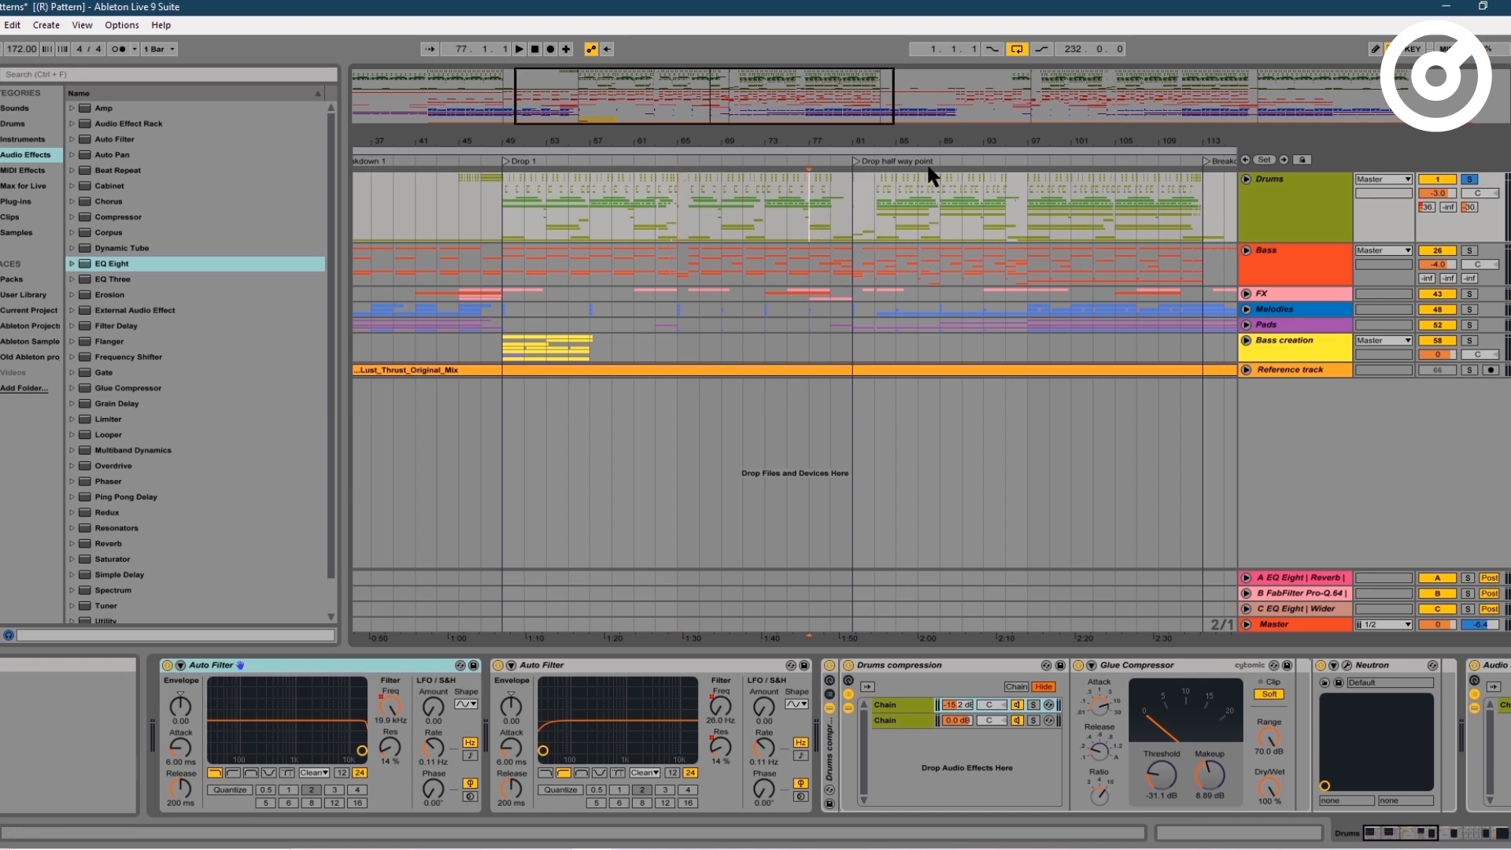
key("space")
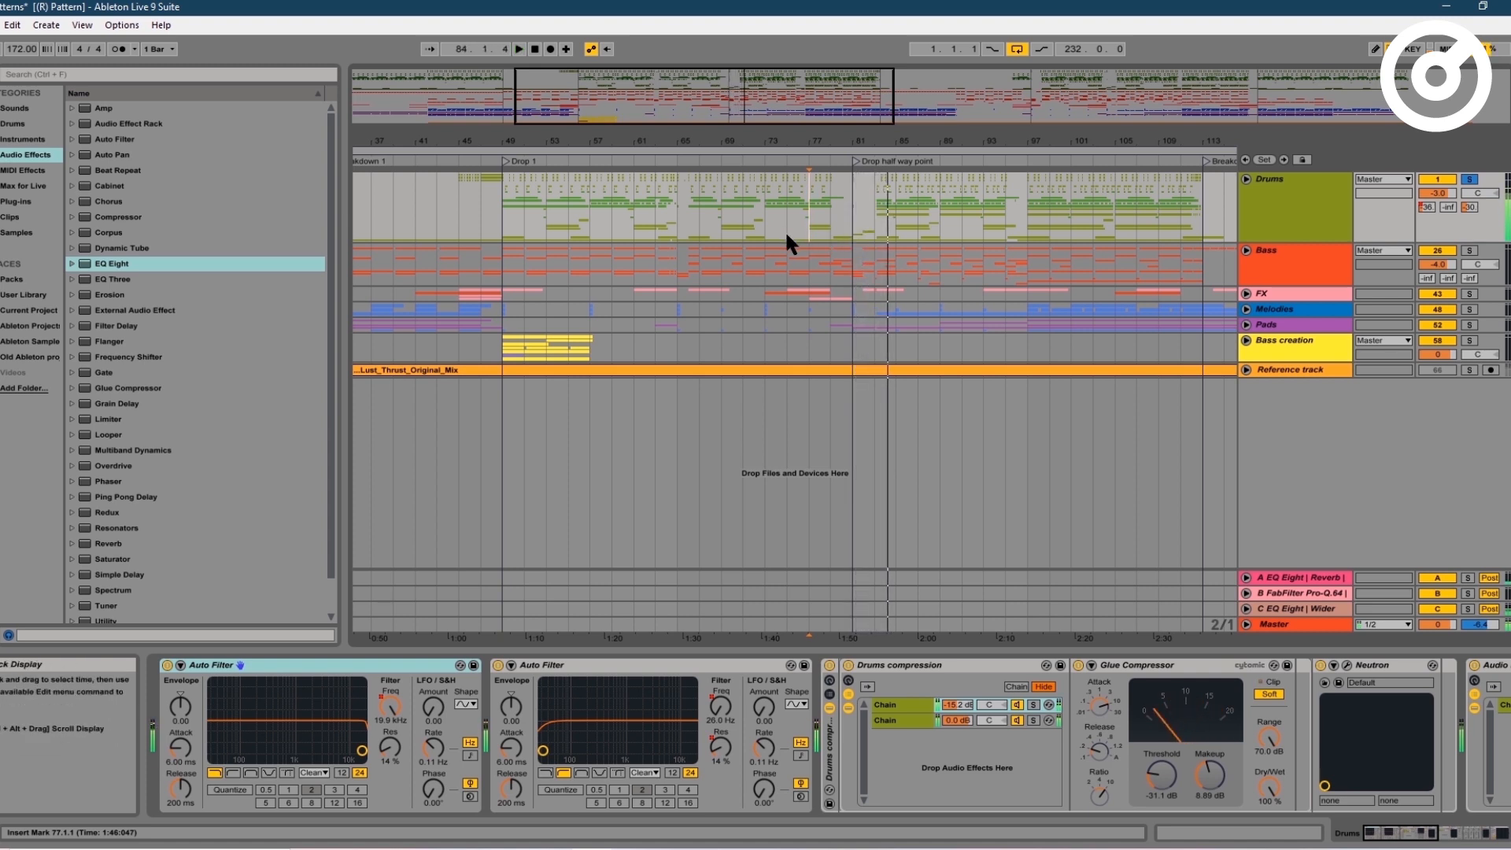
key("space")
left_click(850, 173)
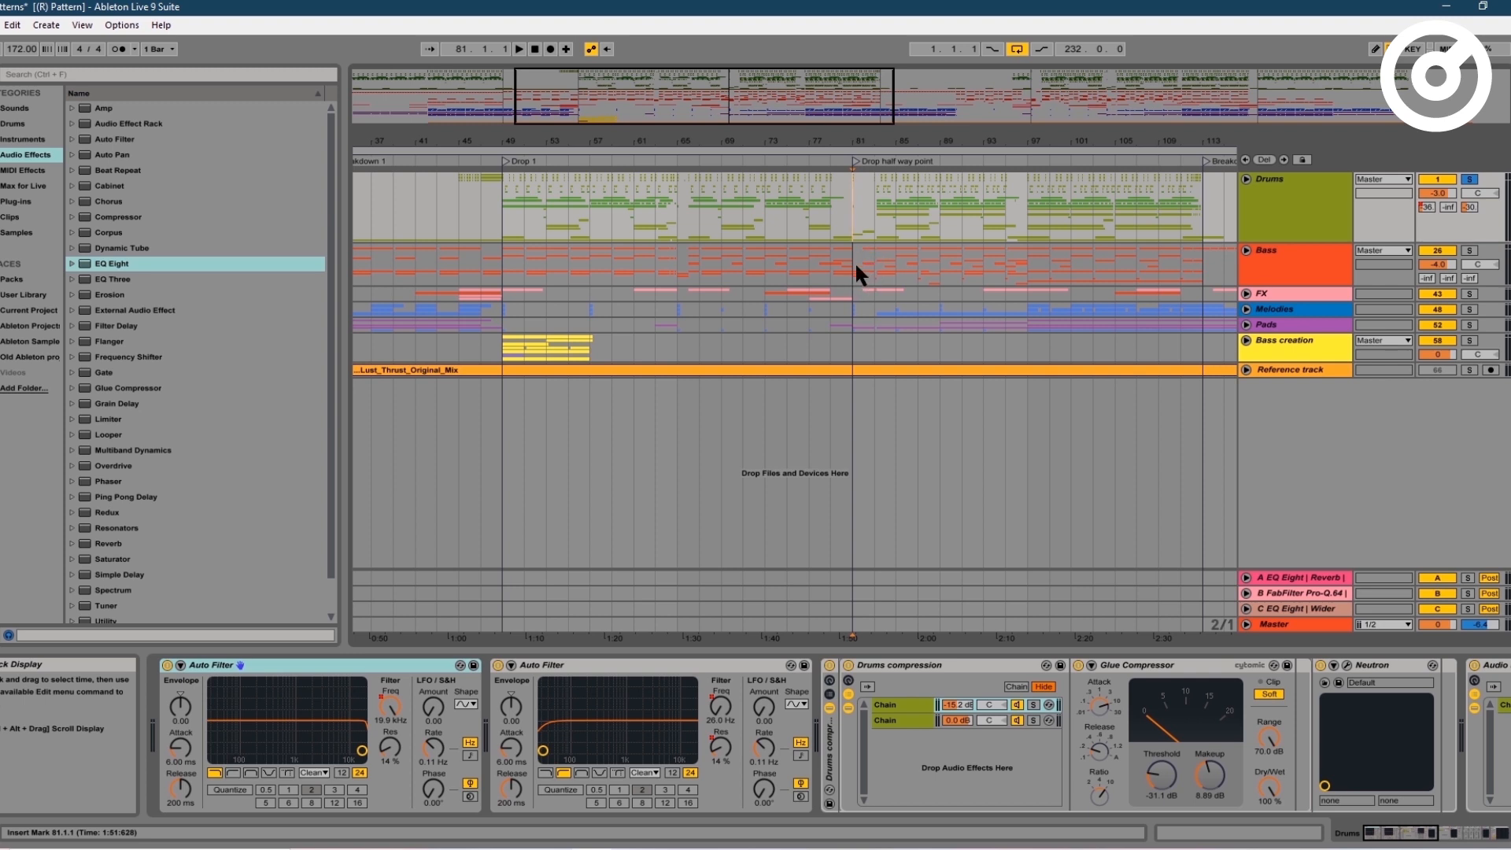
left_click(873, 224)
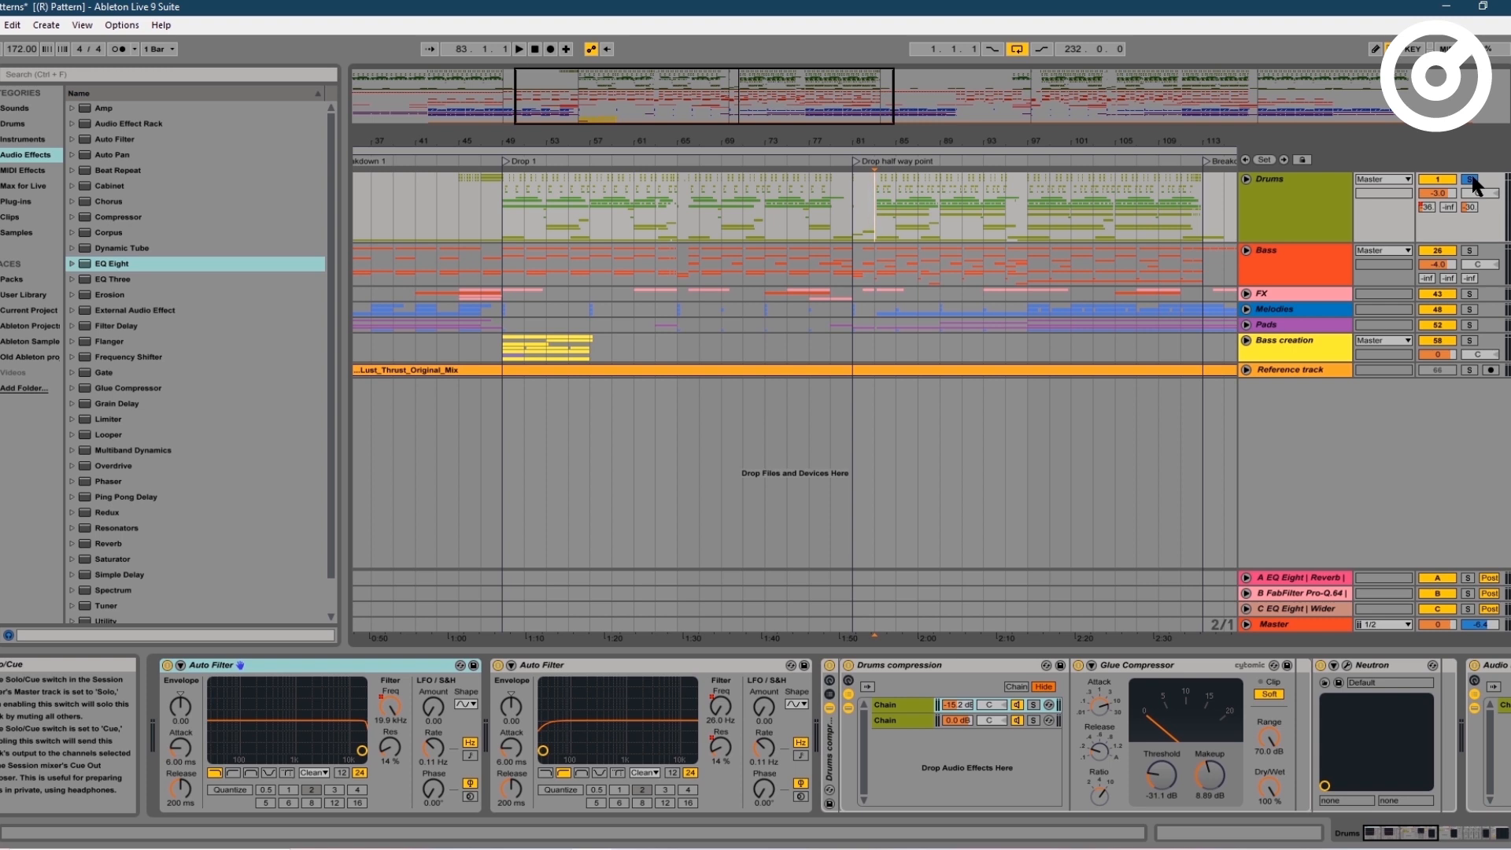
- Turn off the Drums solo and play the full mix from bar 79 across the Drop half way point
left_click(831, 227)
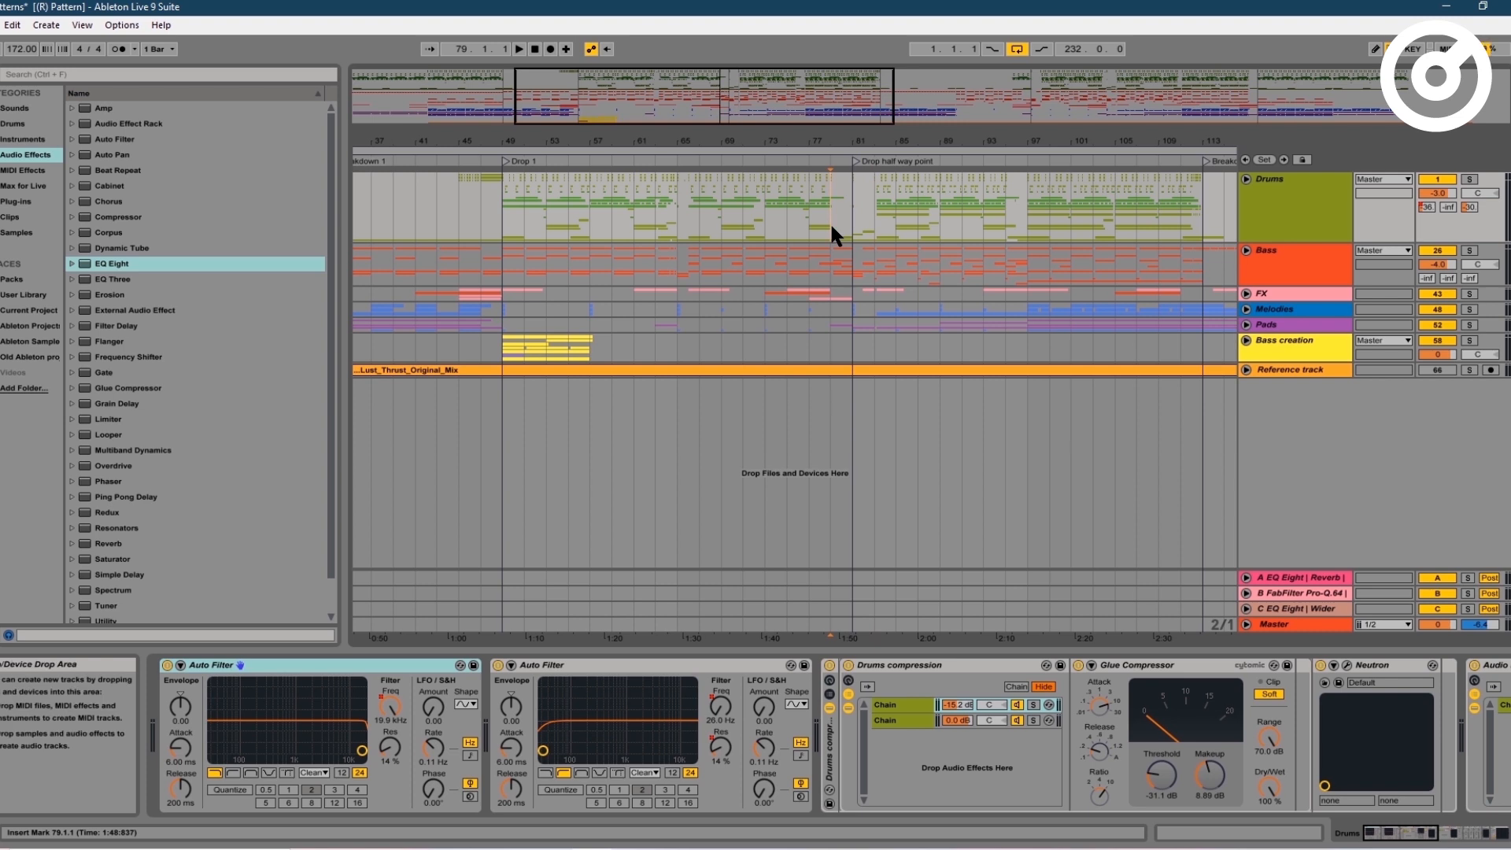
key("space")
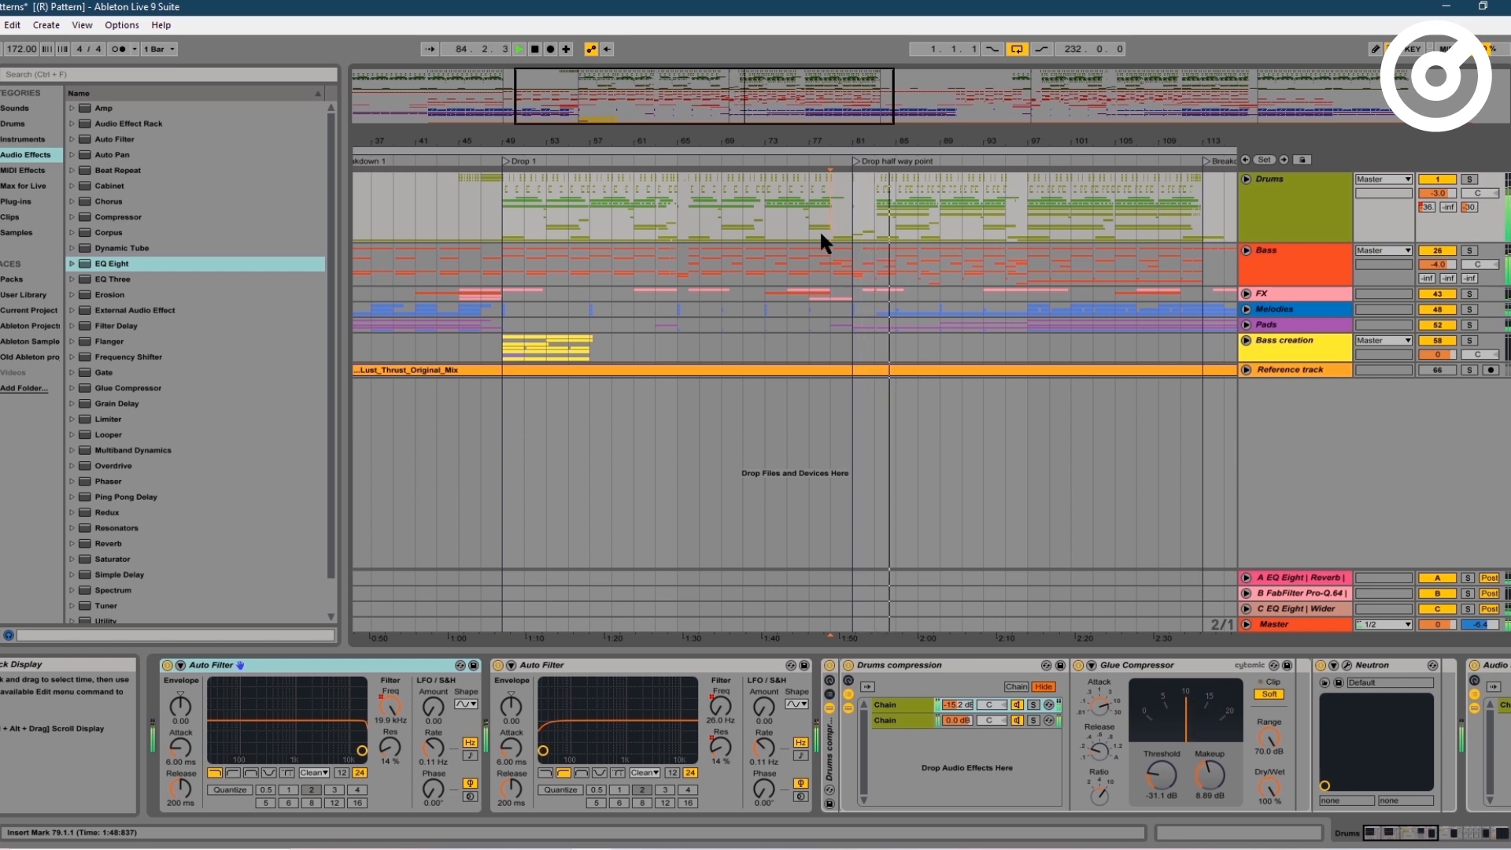
key("space")
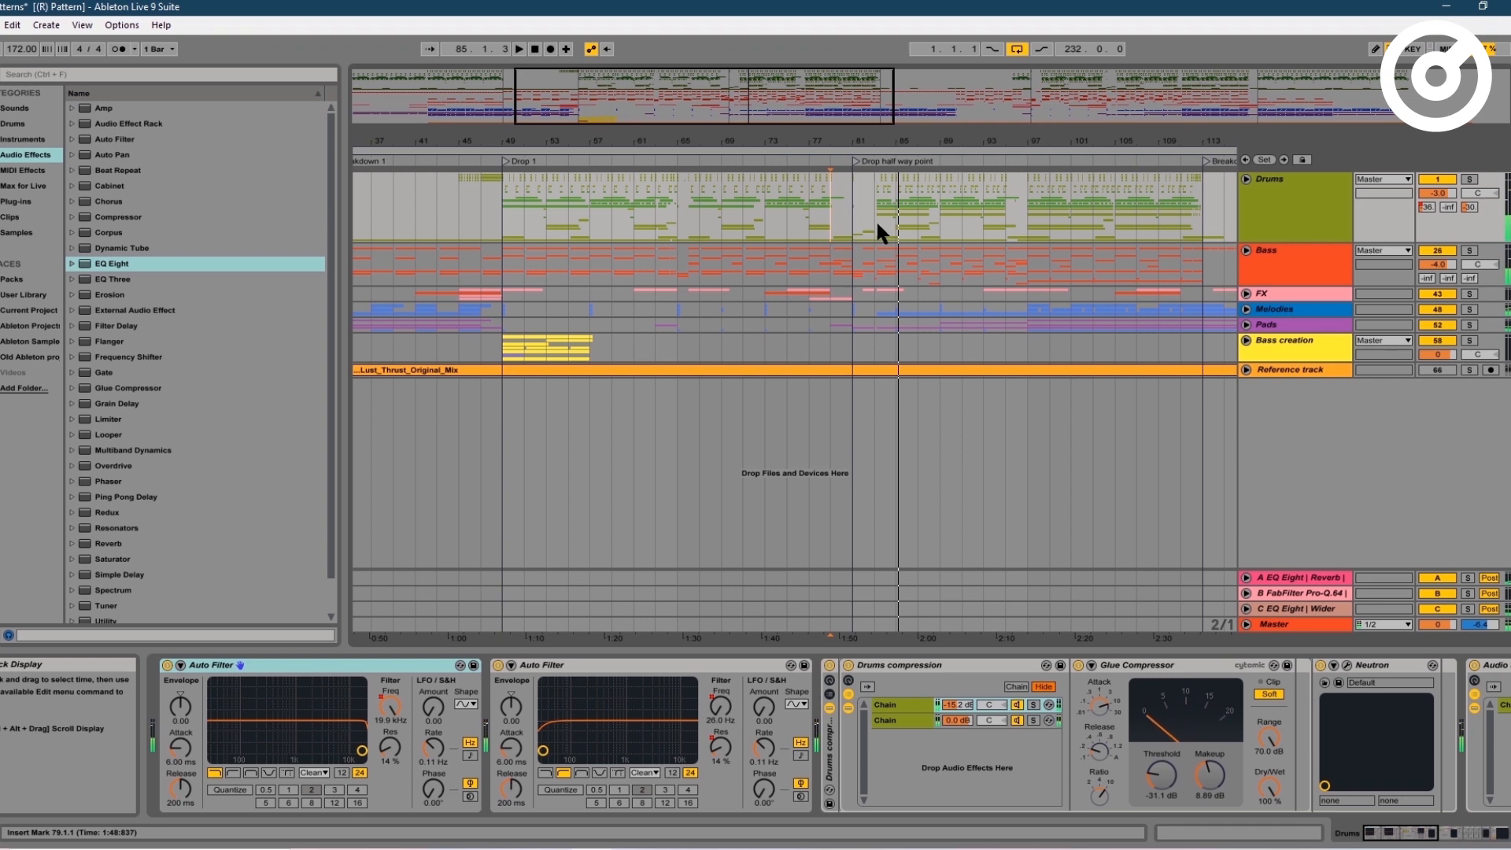
- Mark bars 83 and 93 on Drums, and play the group soloed from bar 93
left_click(875, 219)
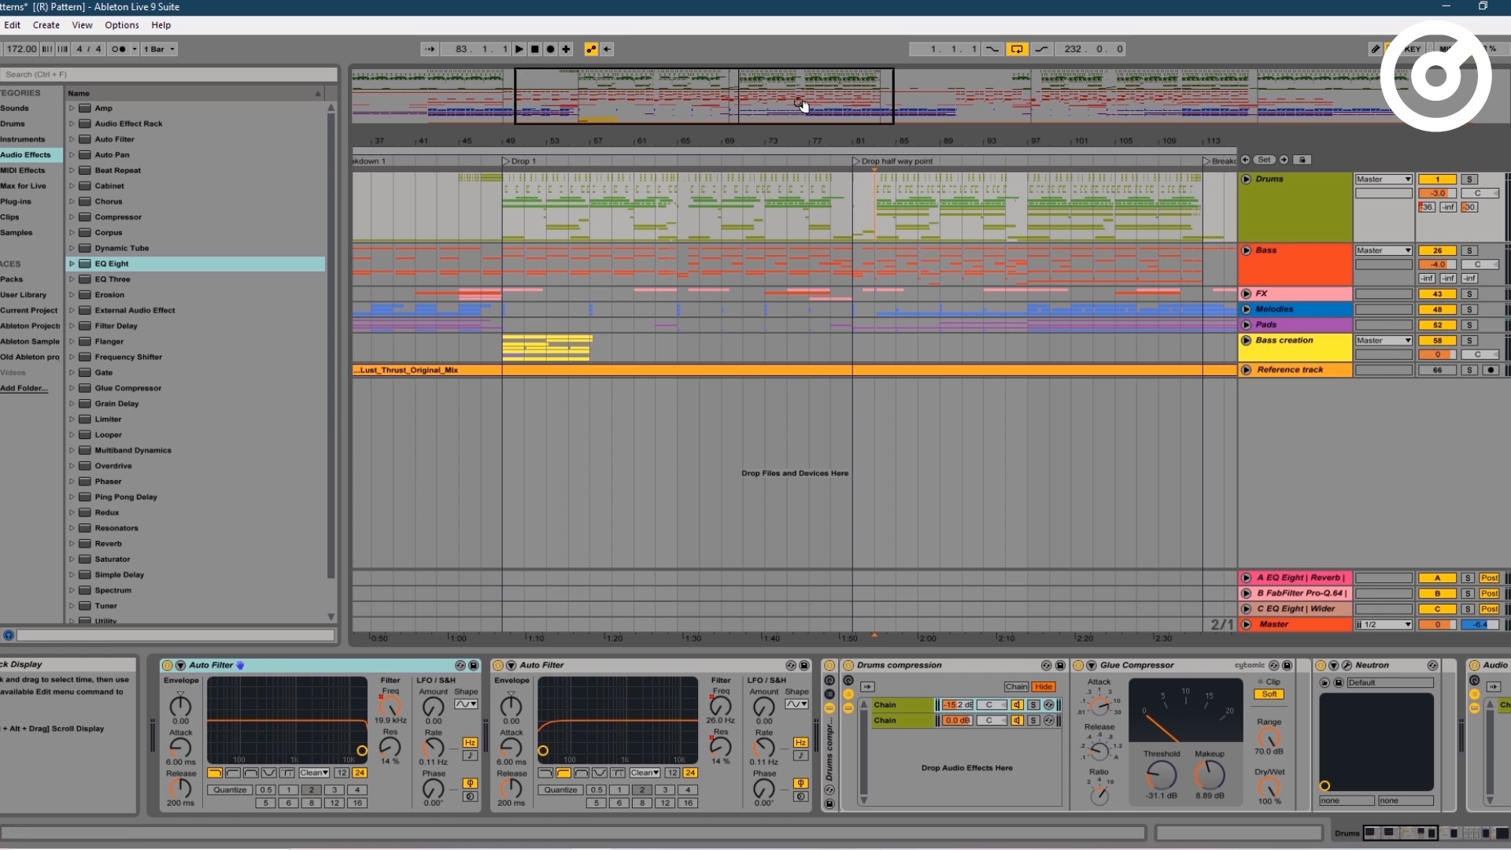
left_click(988, 224)
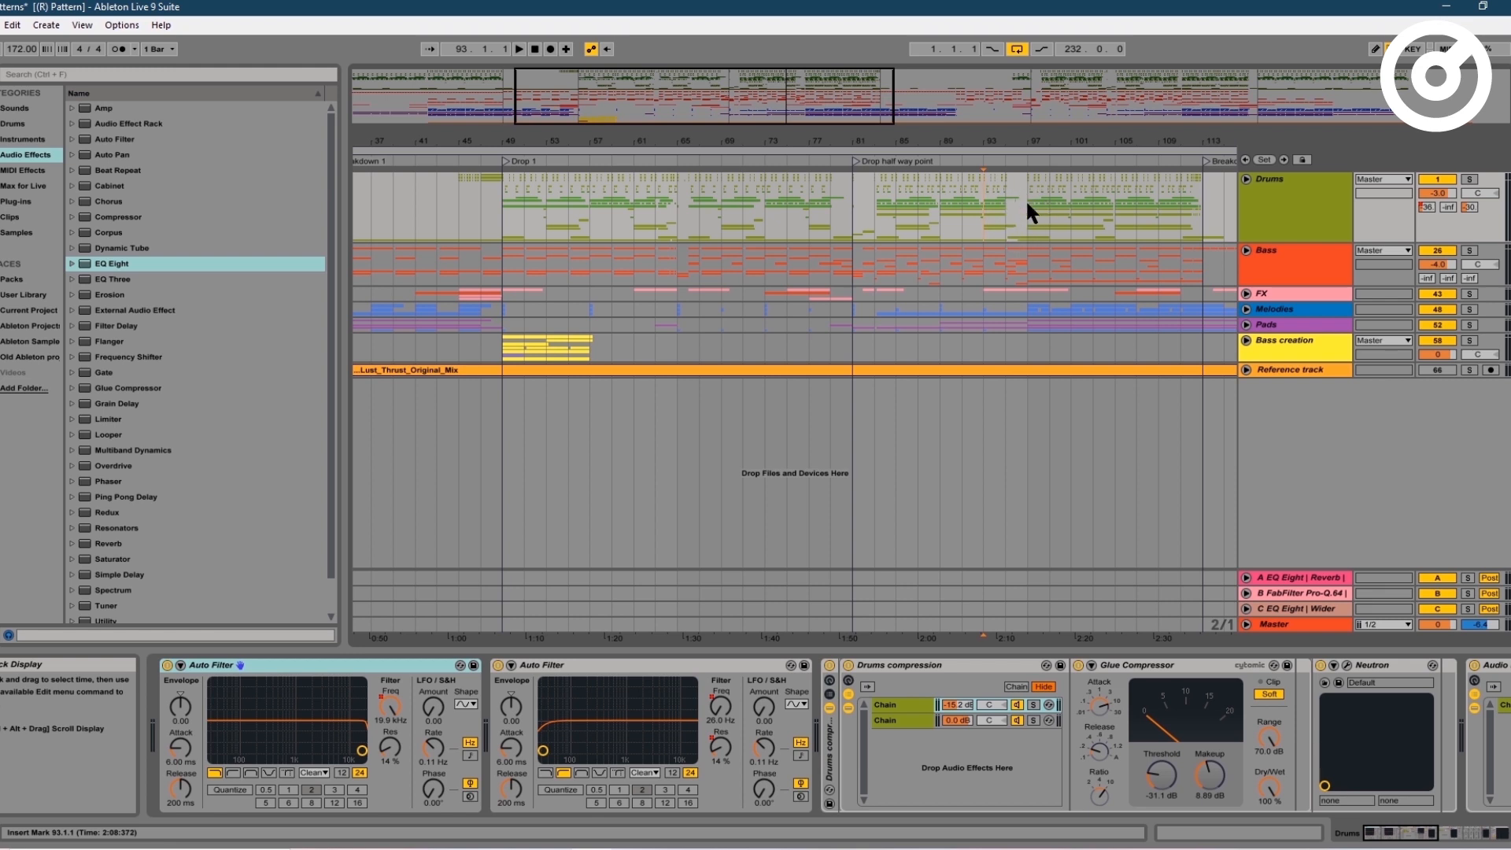
left_click(1469, 180)
key("space")
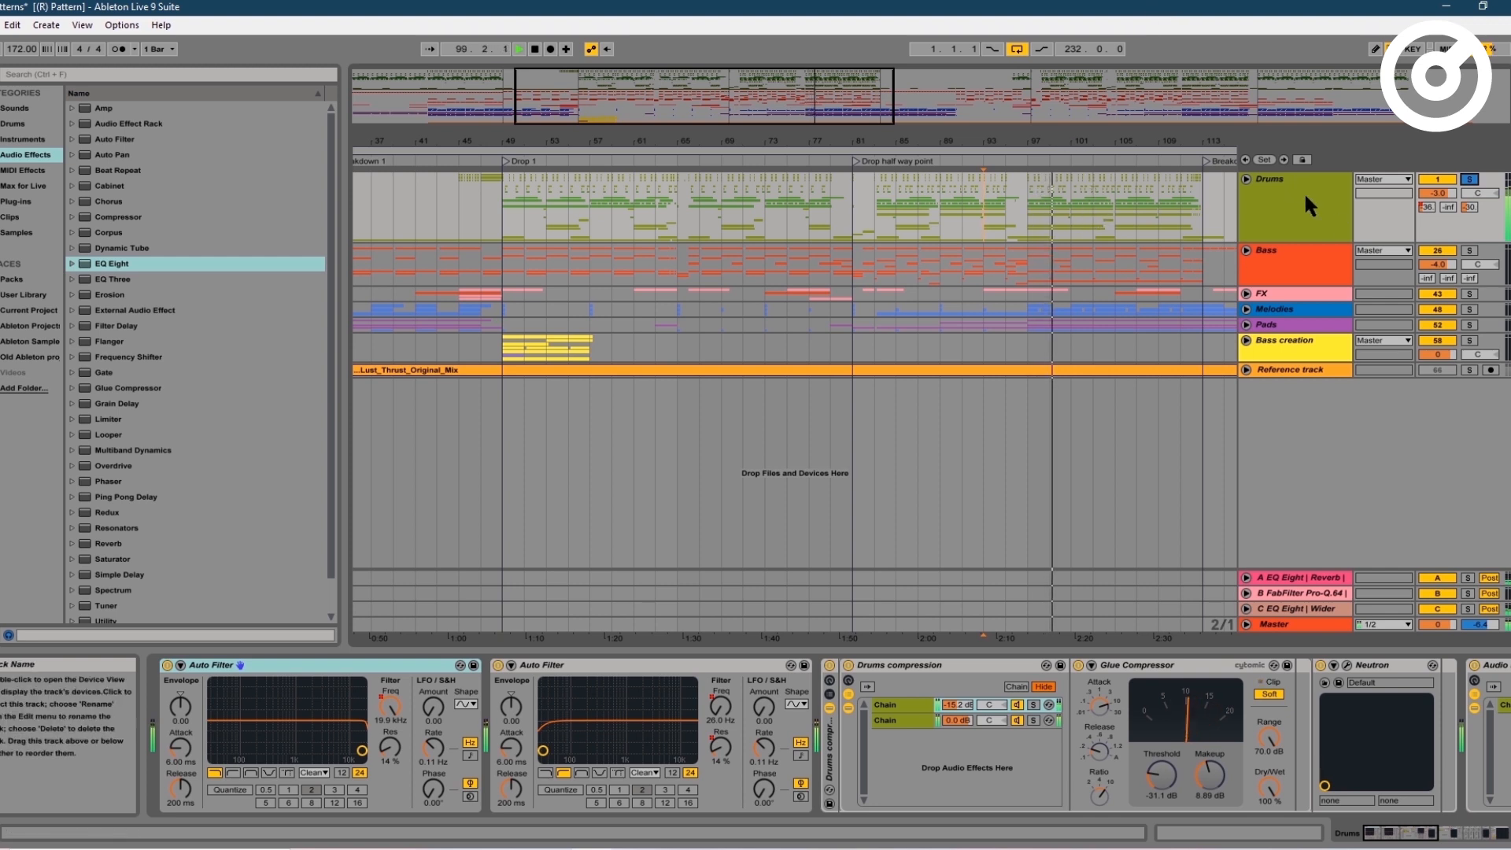
key("space")
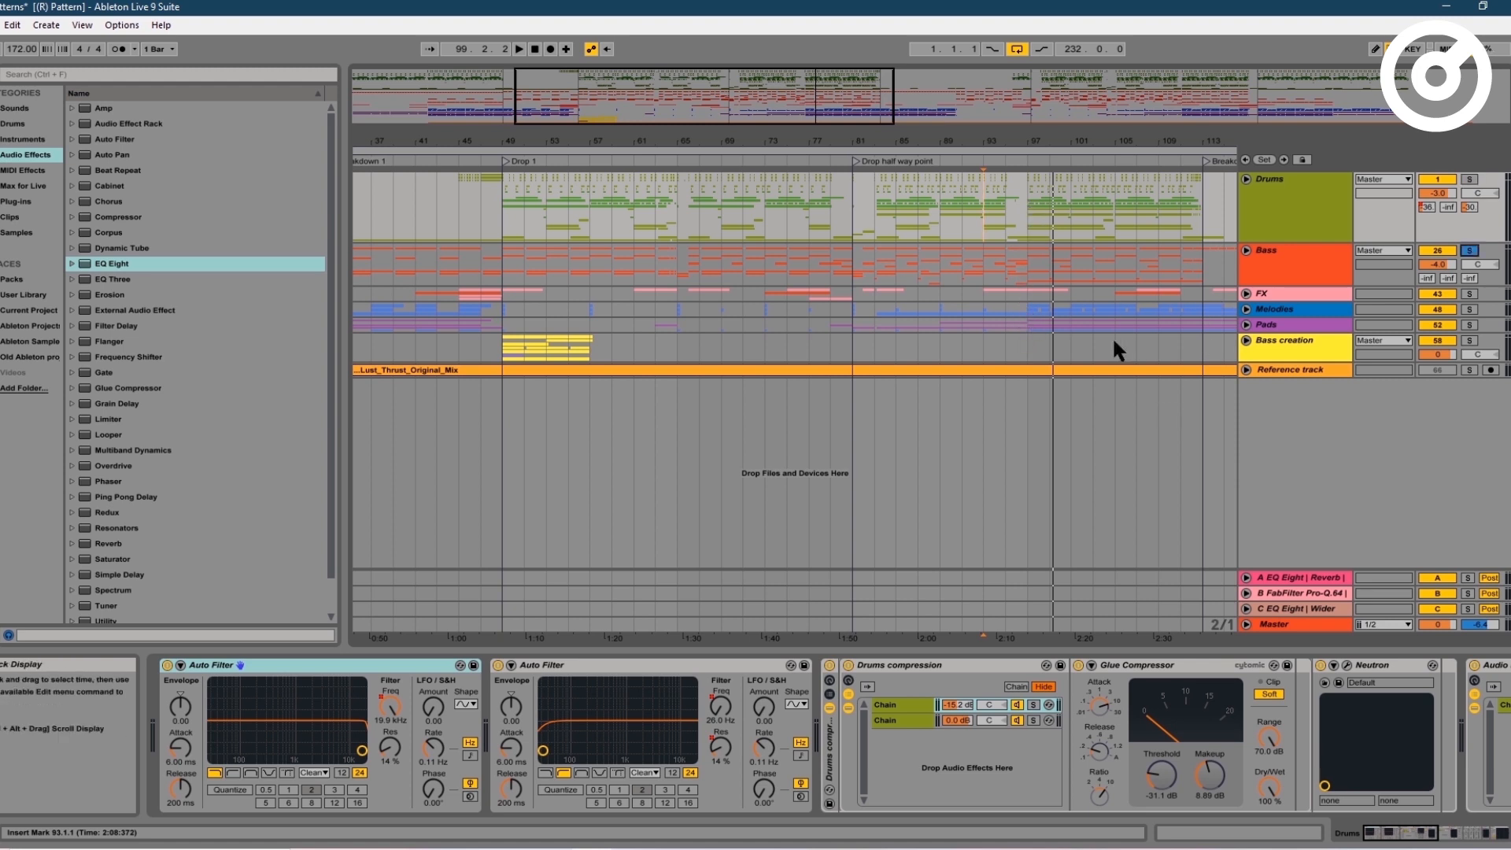
- Play the soloed Bass group from bar 49, and select its first 16 bars of the drop, bars 49 to 65
left_click(507, 275)
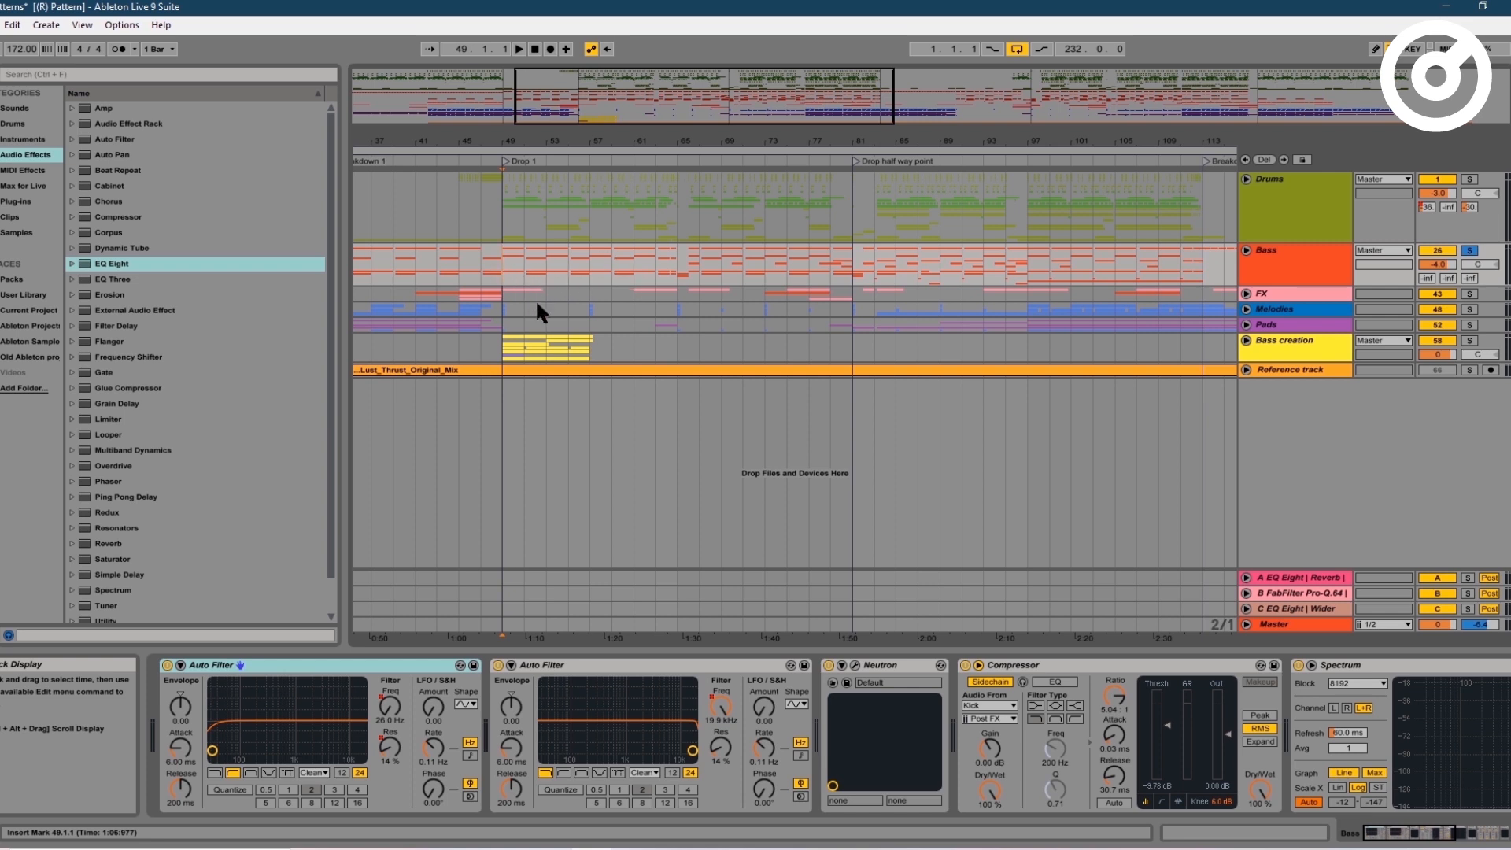
key("space")
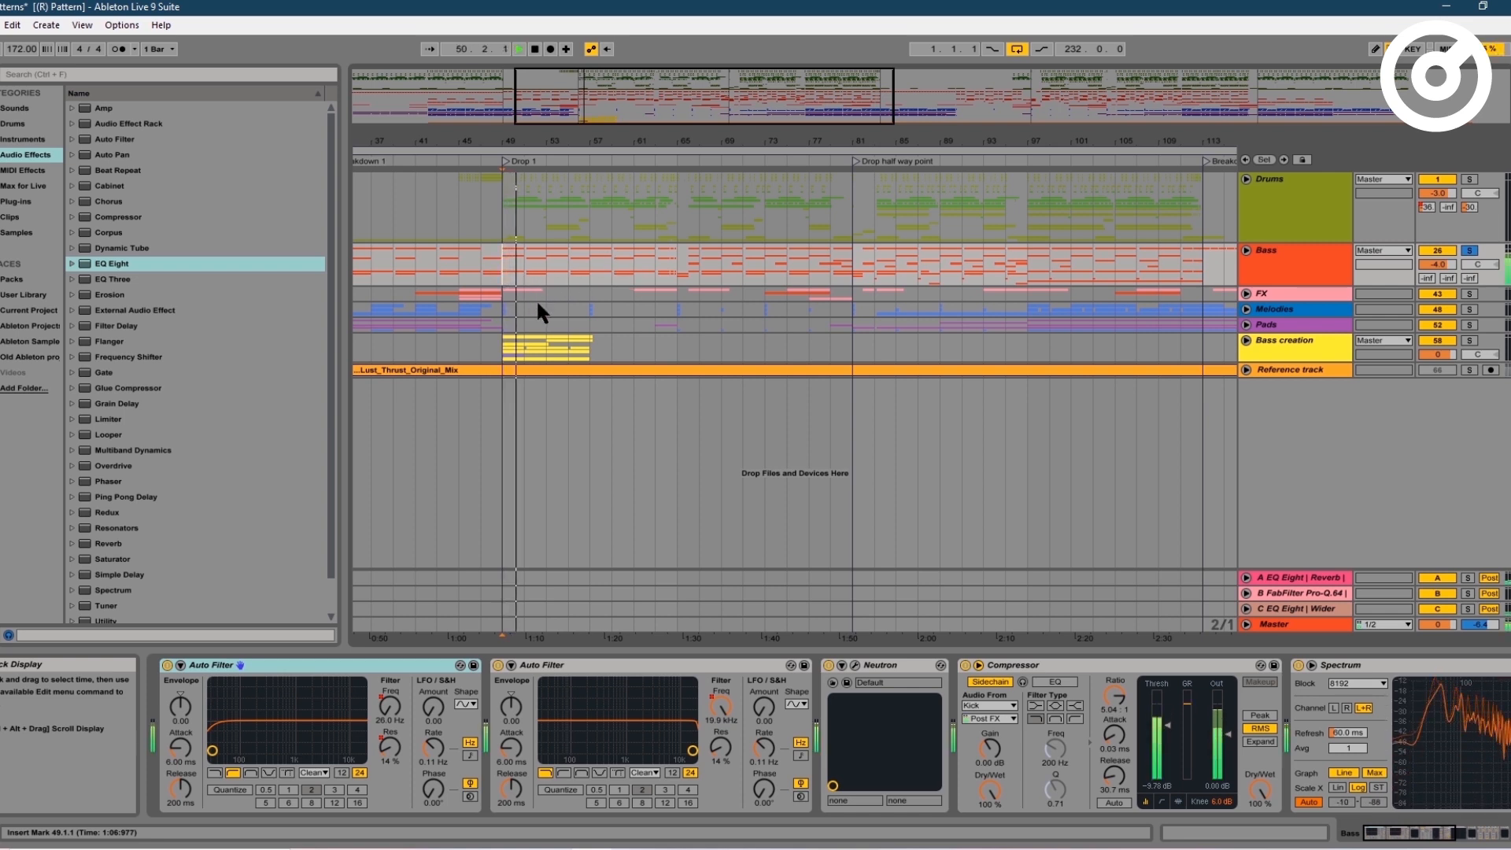
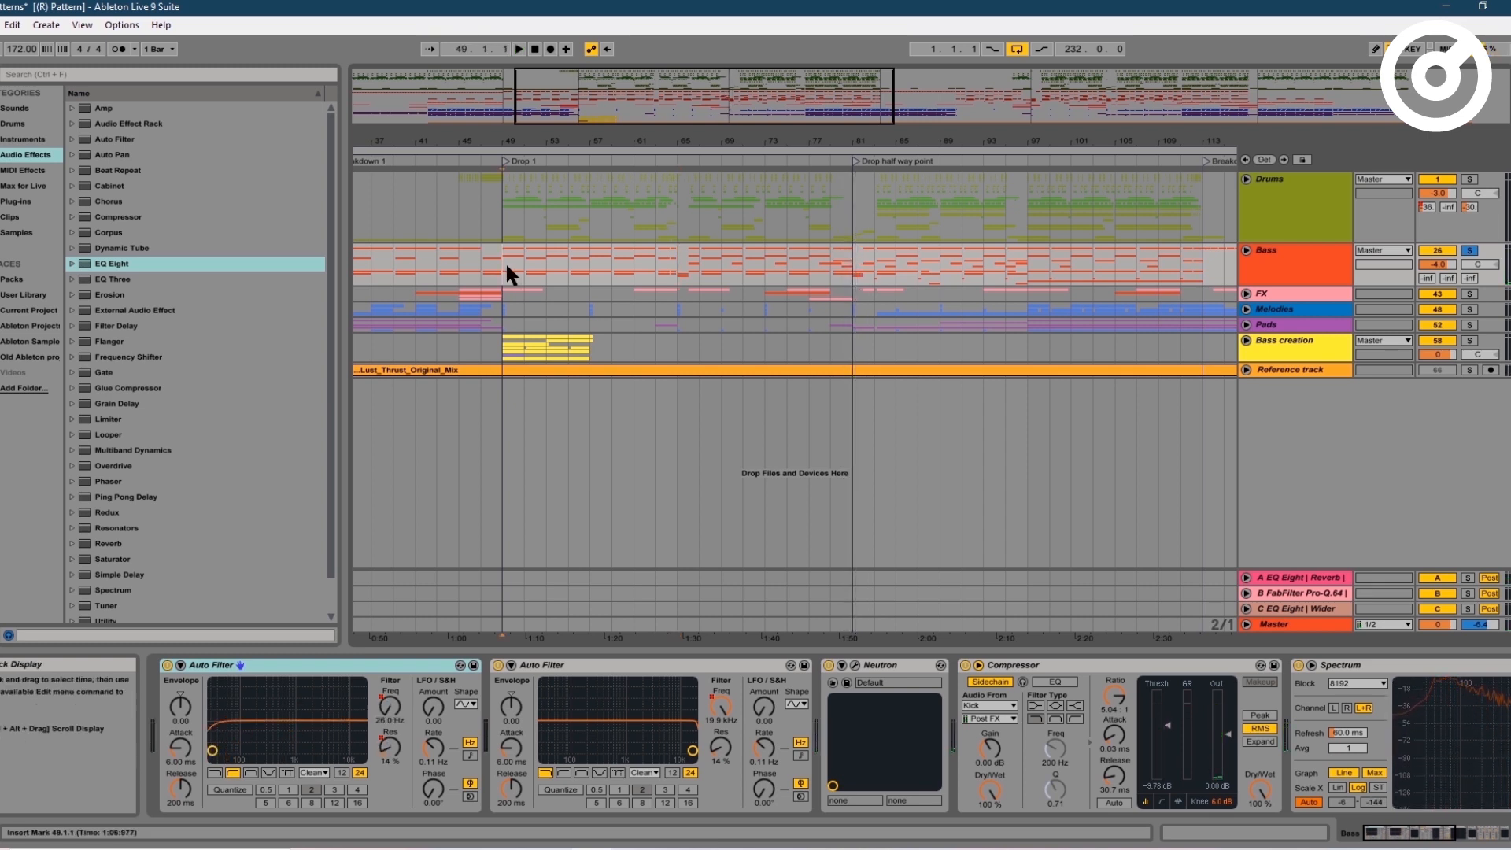
left_click_drag(512, 271, 678, 273)
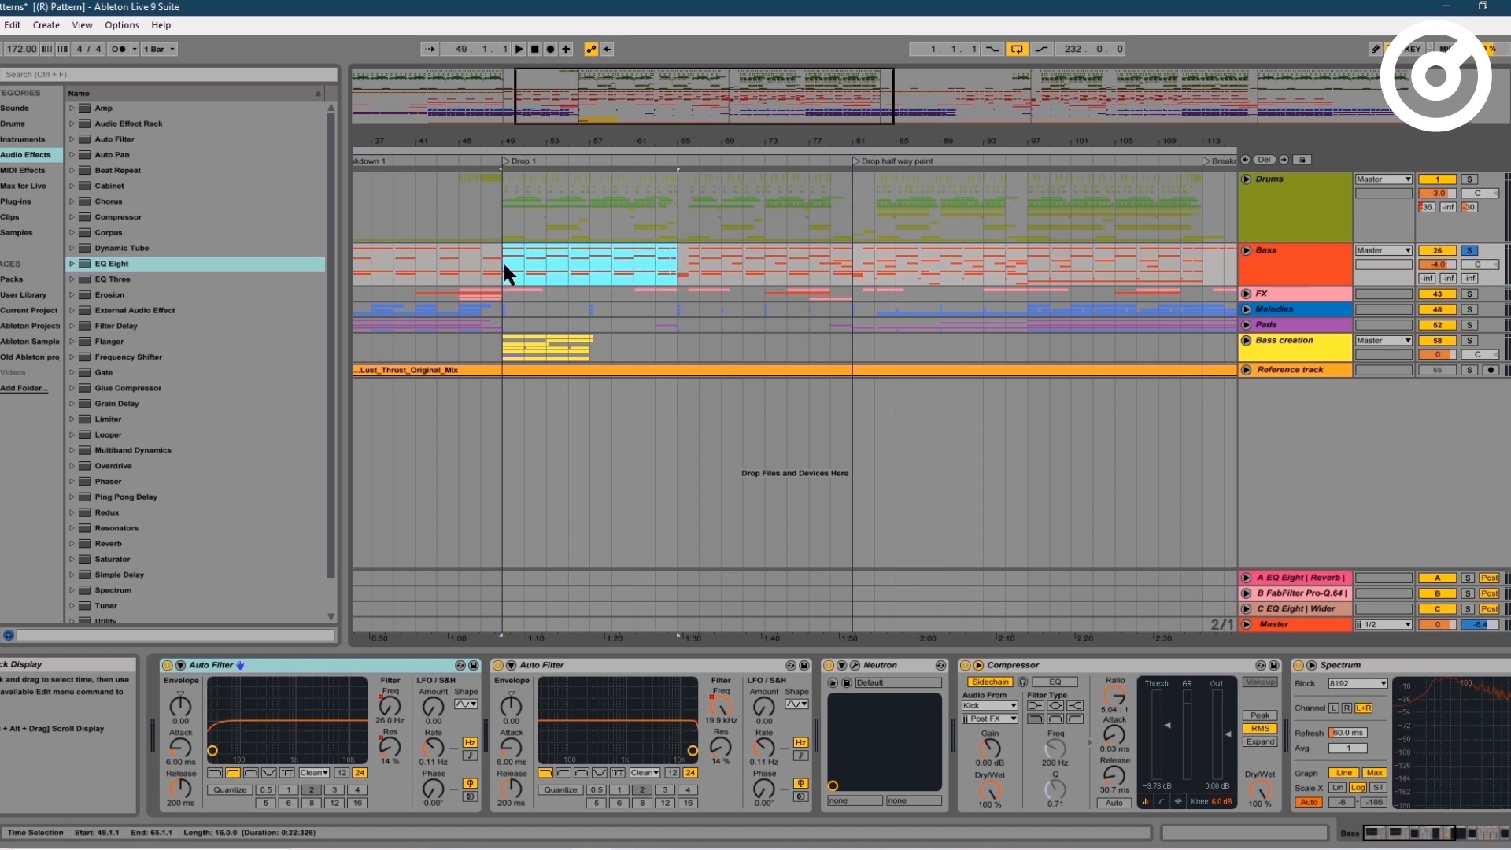
left_click_drag(503, 261, 674, 274)
- Mark bar 65 on Bass and select the two-bar section from bar 65 to 67
left_click(678, 259)
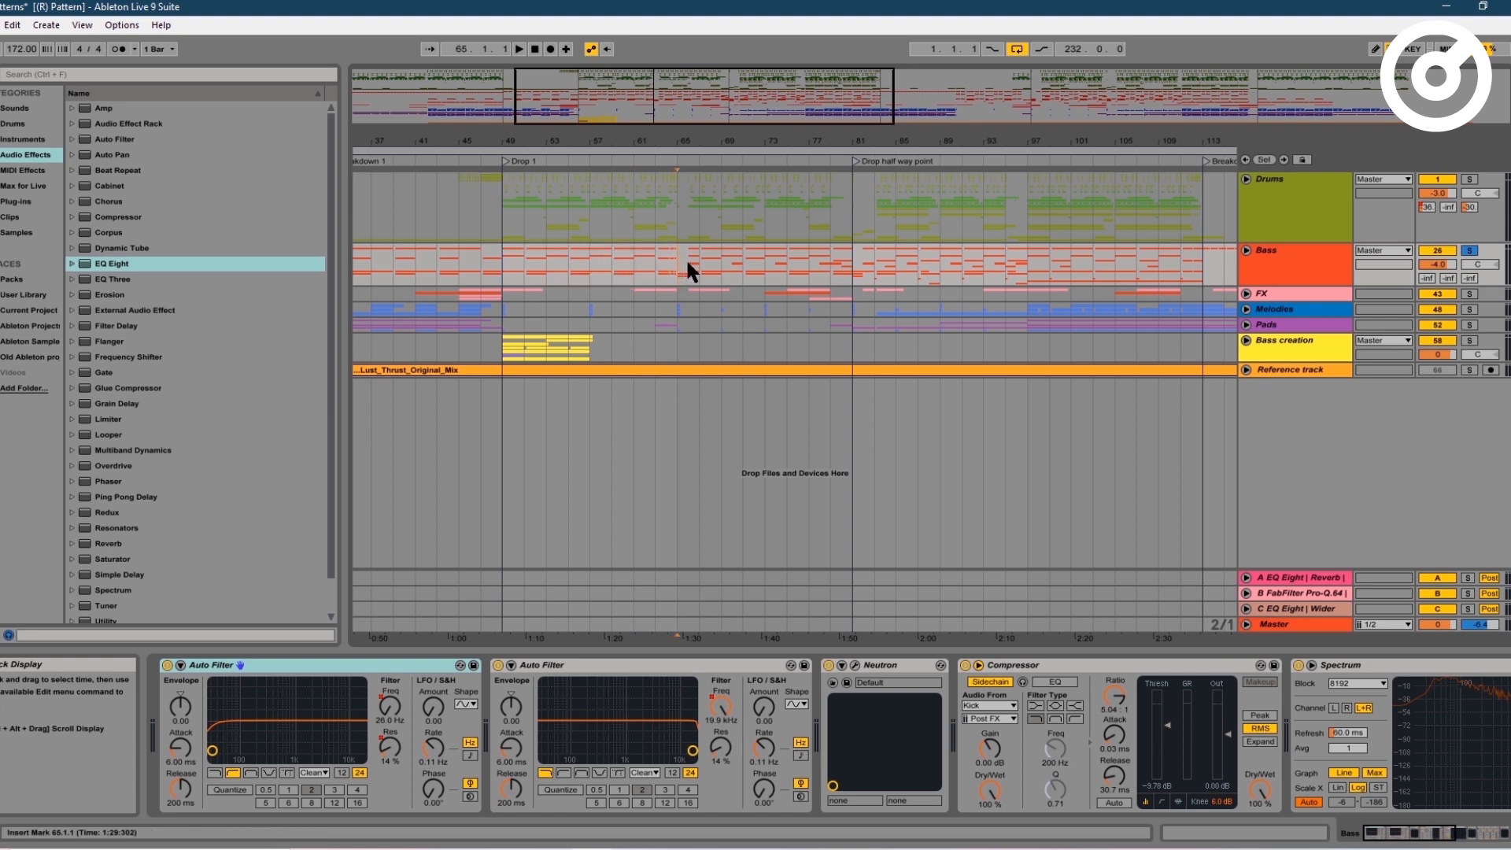
left_click_drag(687, 262, 706, 264)
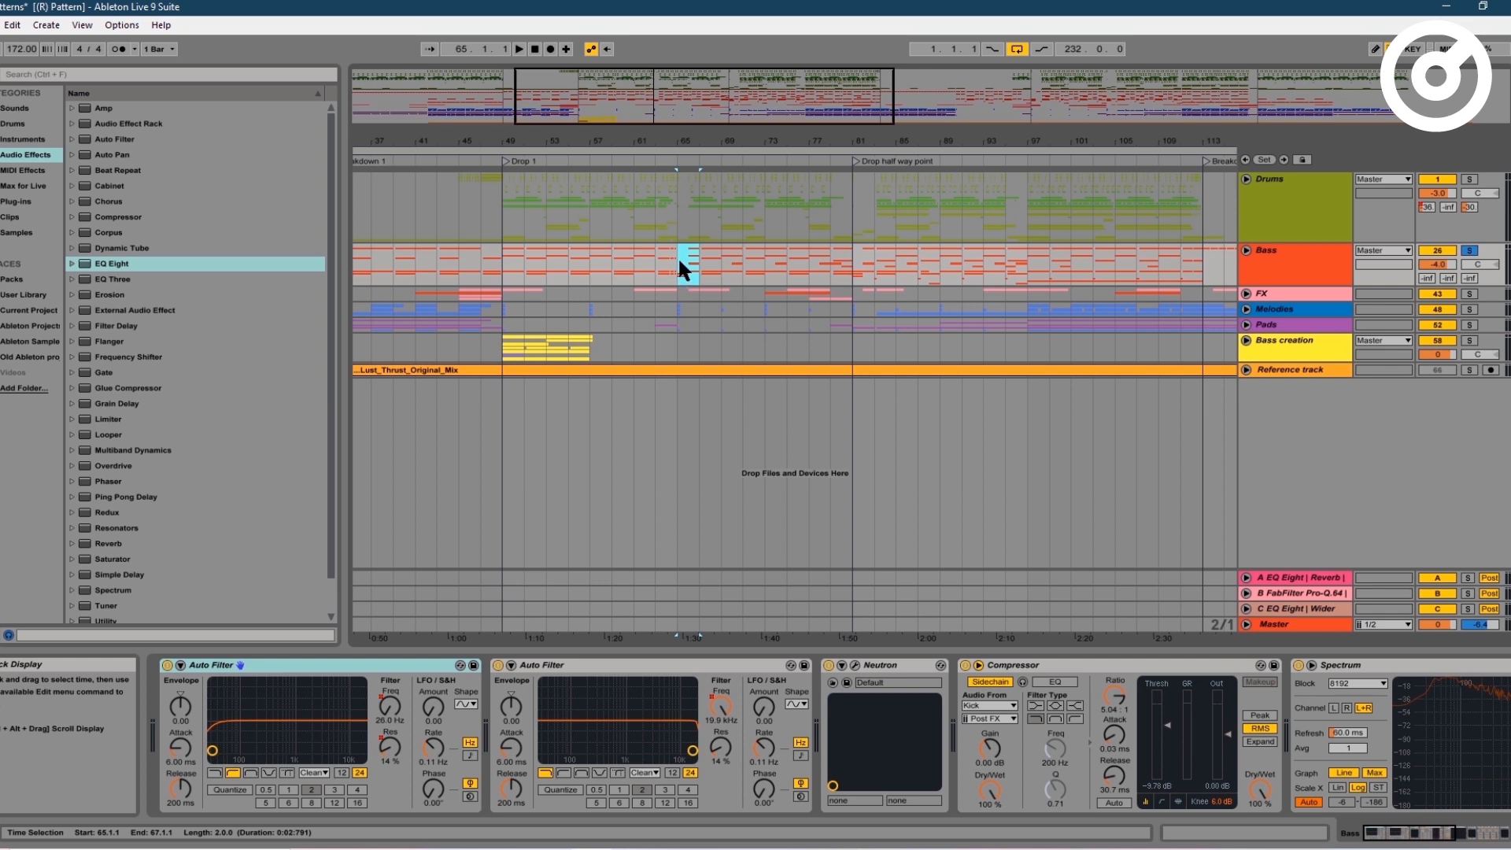
left_click(682, 289)
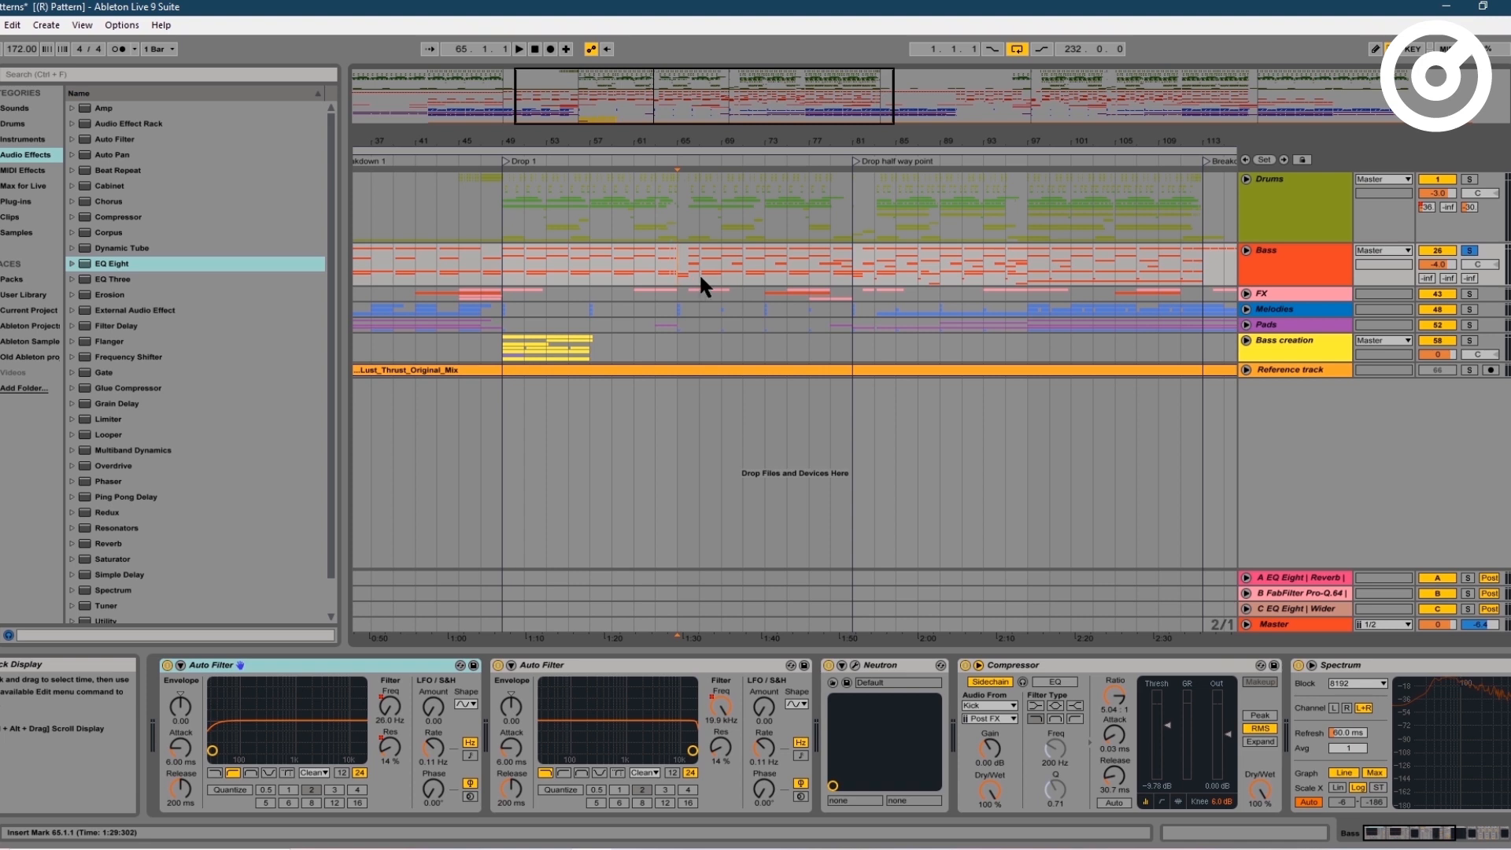
- Select the Bass group and play it soloed from bar 81 to the end of the drop
left_click(1268, 253)
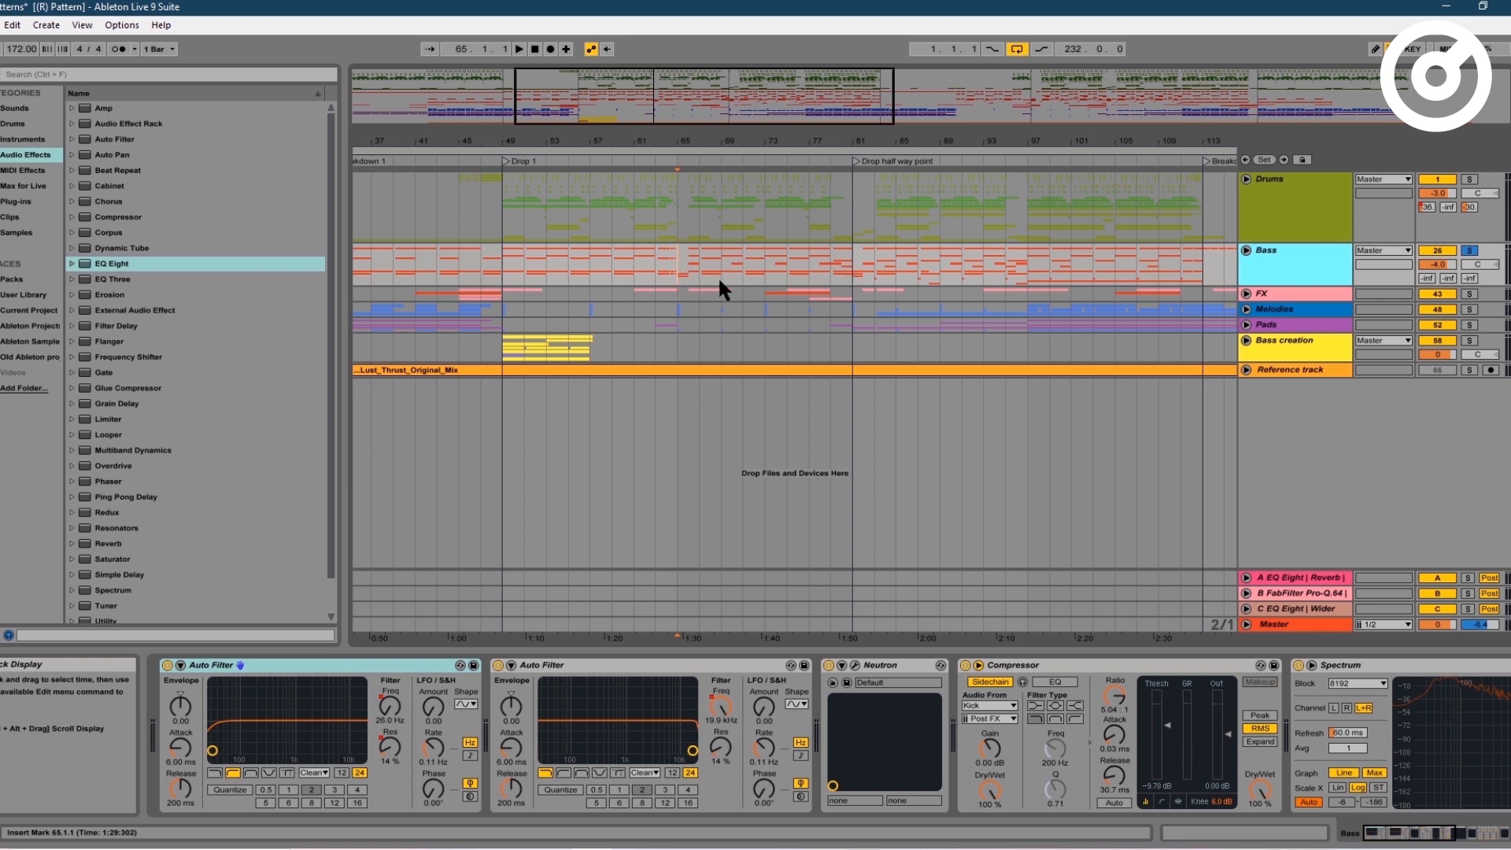
left_click(842, 281)
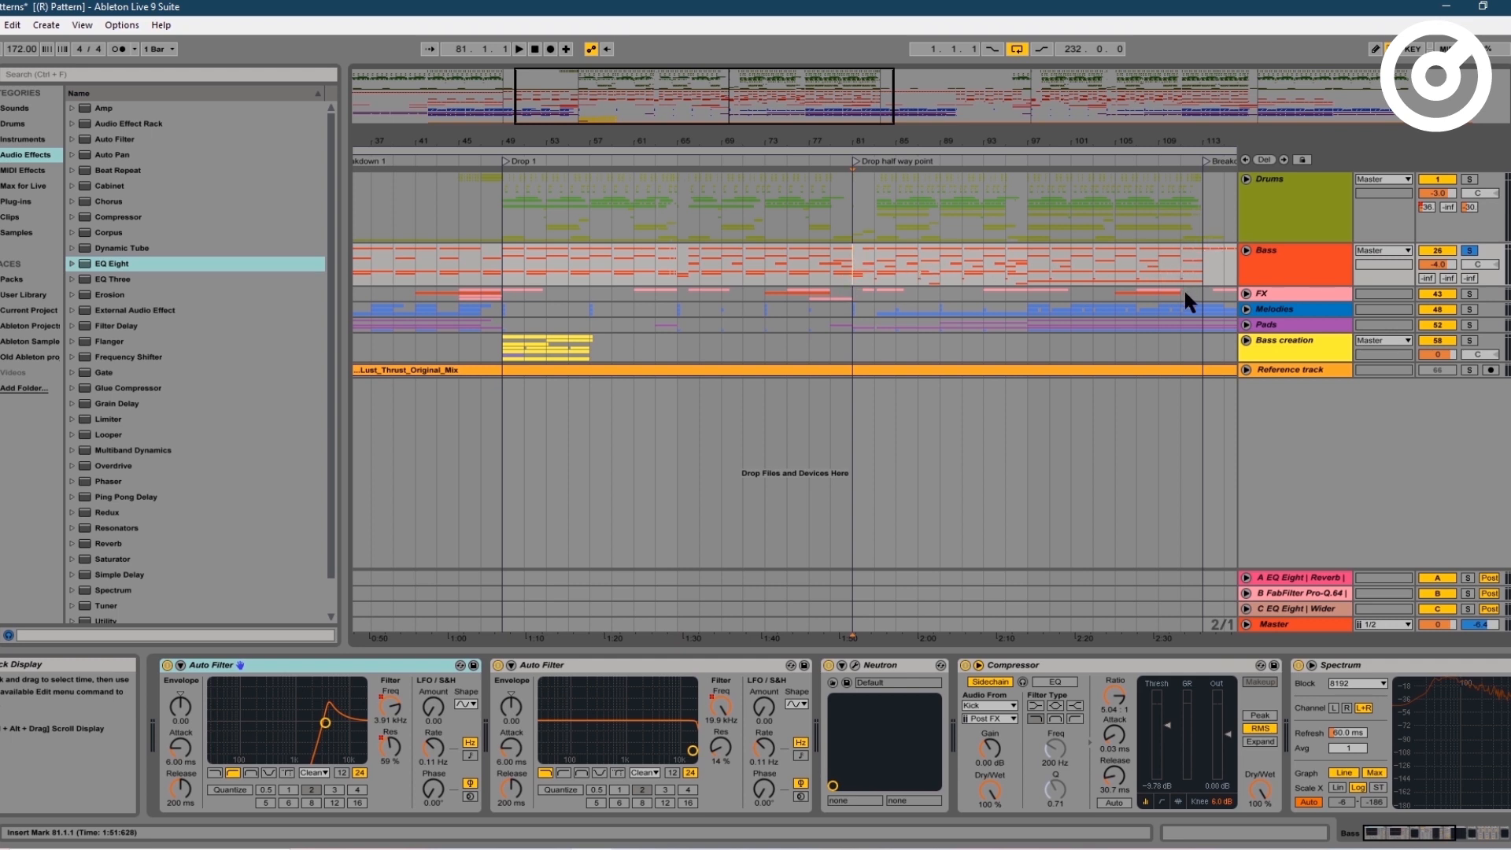
key("space")
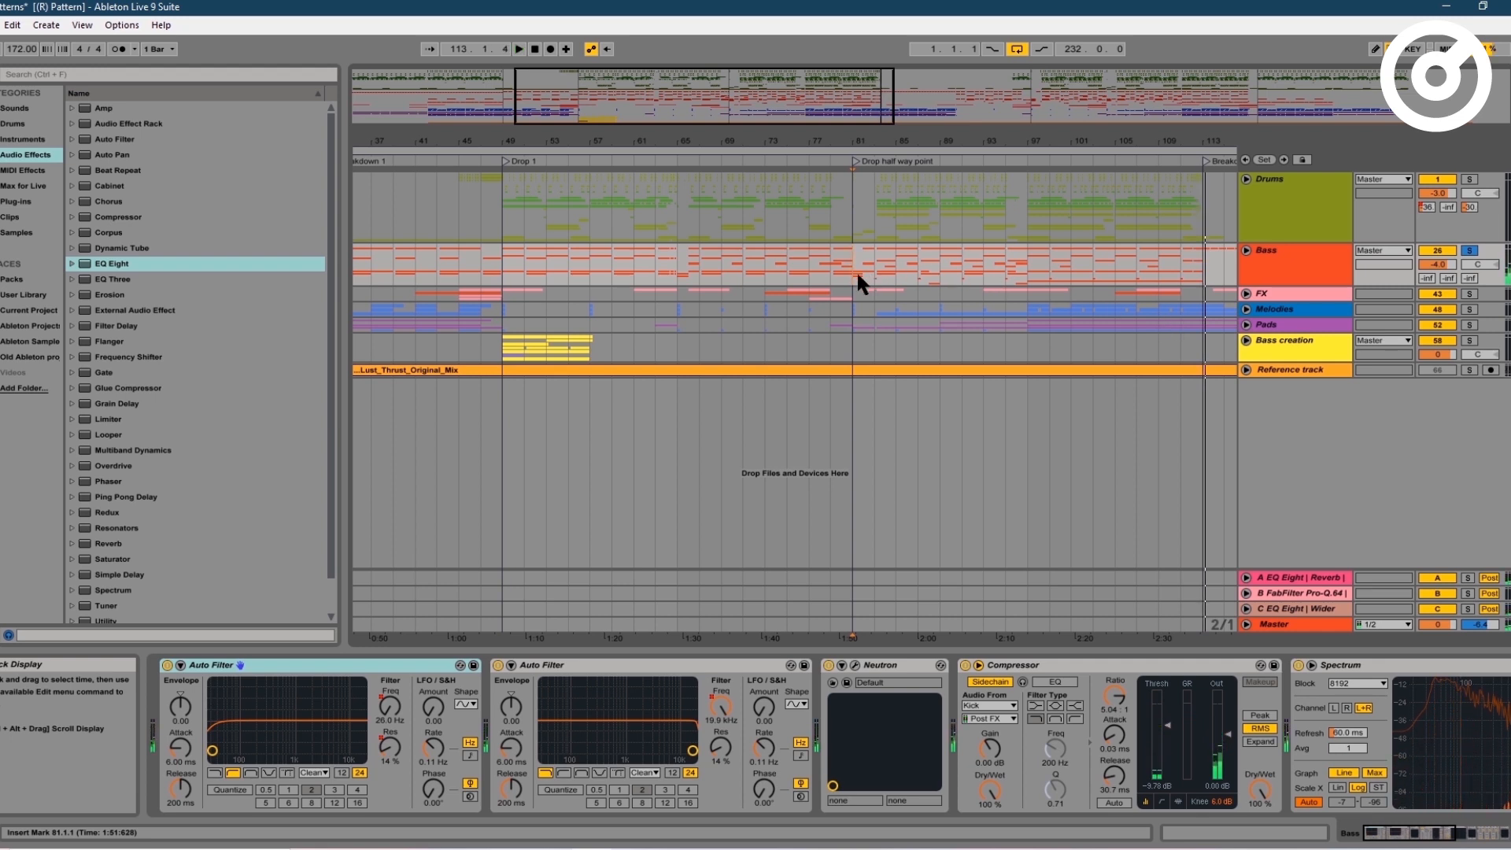
key("space")
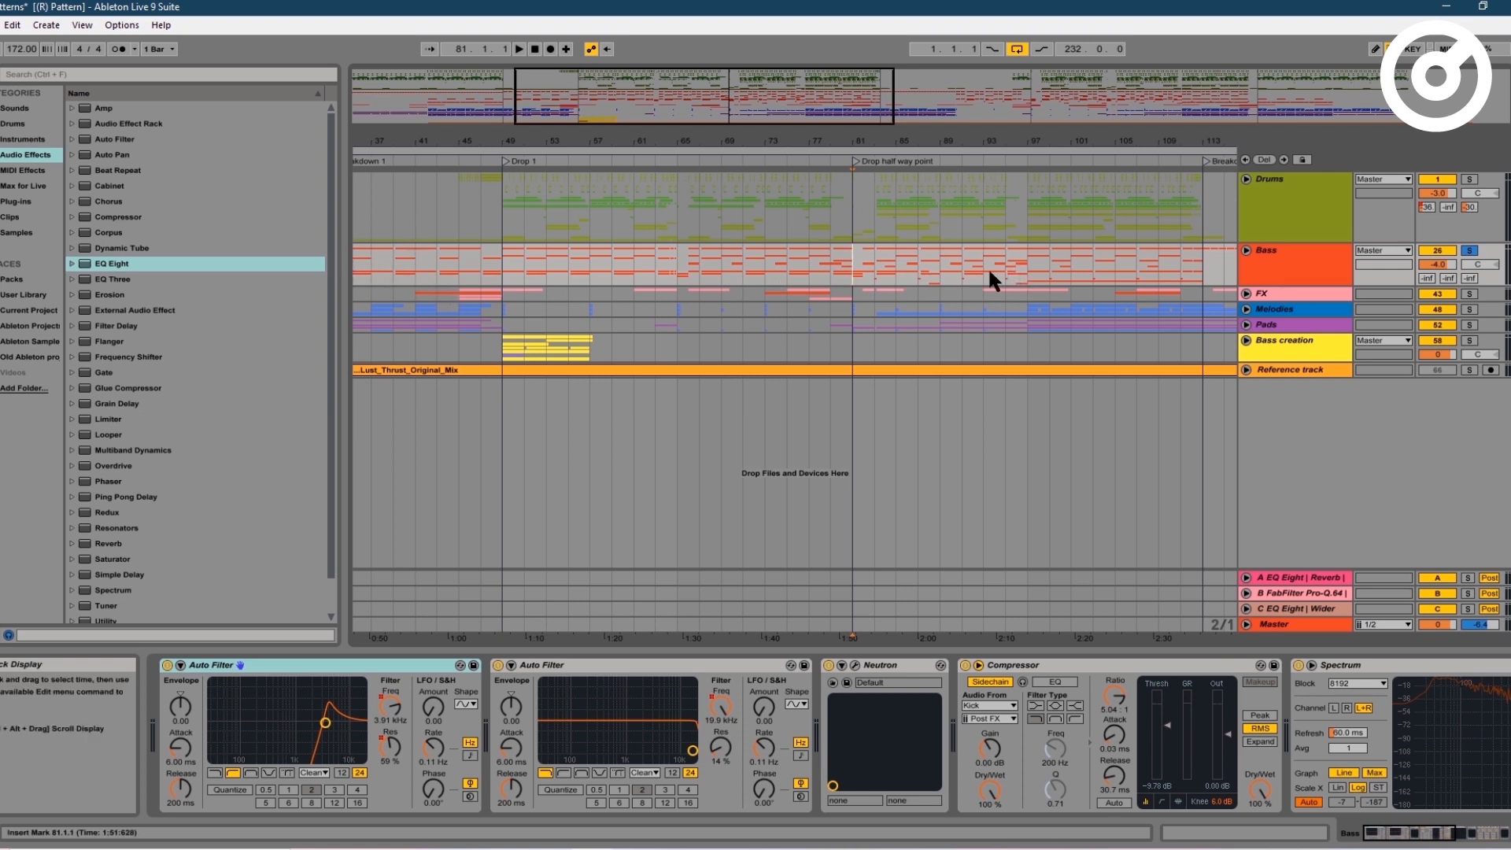
- Mark bar 97 on Bass and Melodies, and unfold the Bass group to show its sub tracks
left_click(1031, 276)
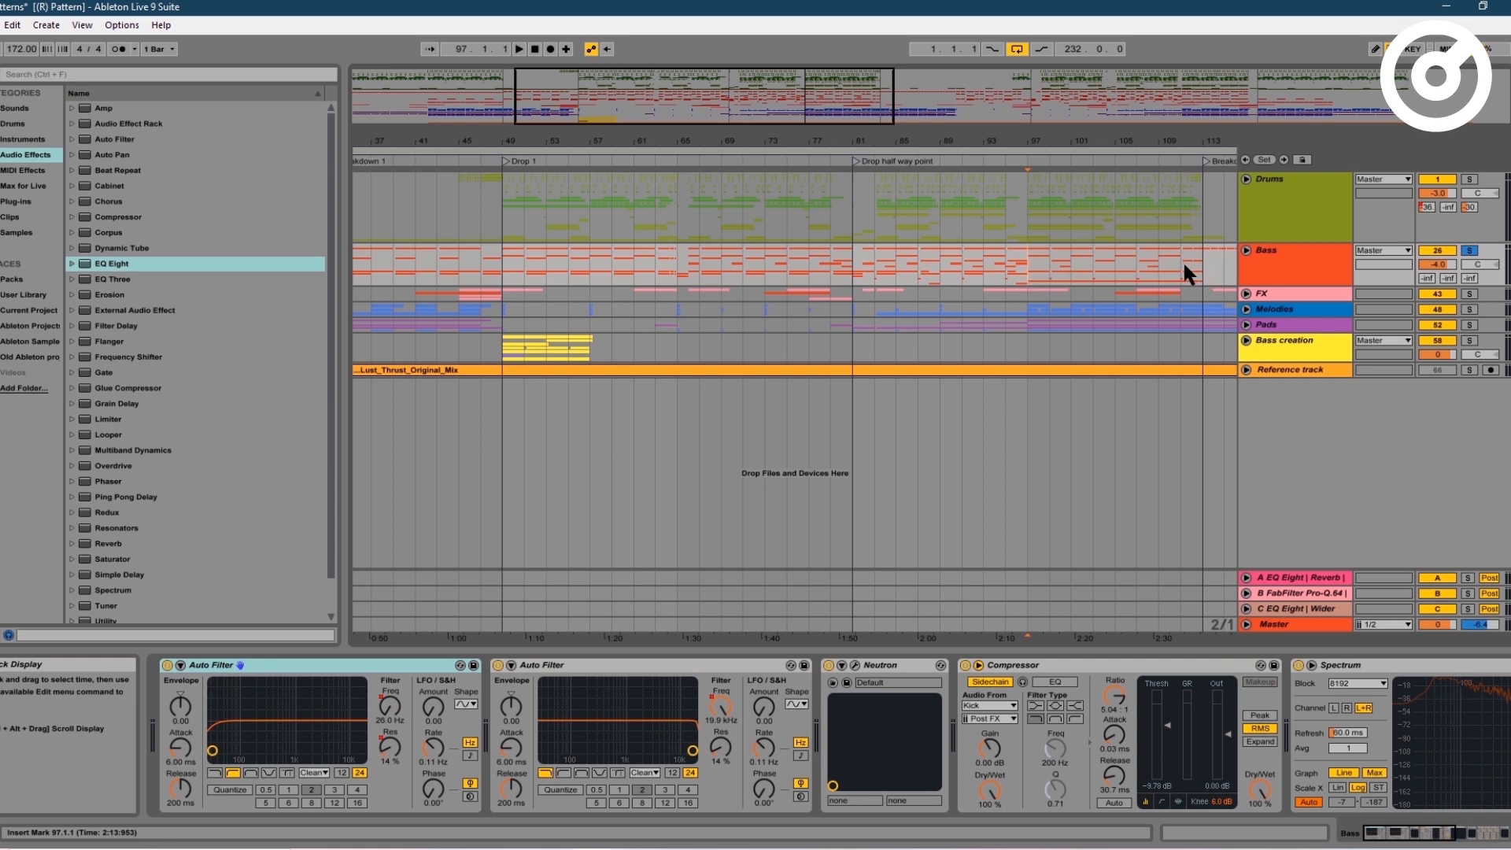
left_click(1029, 306)
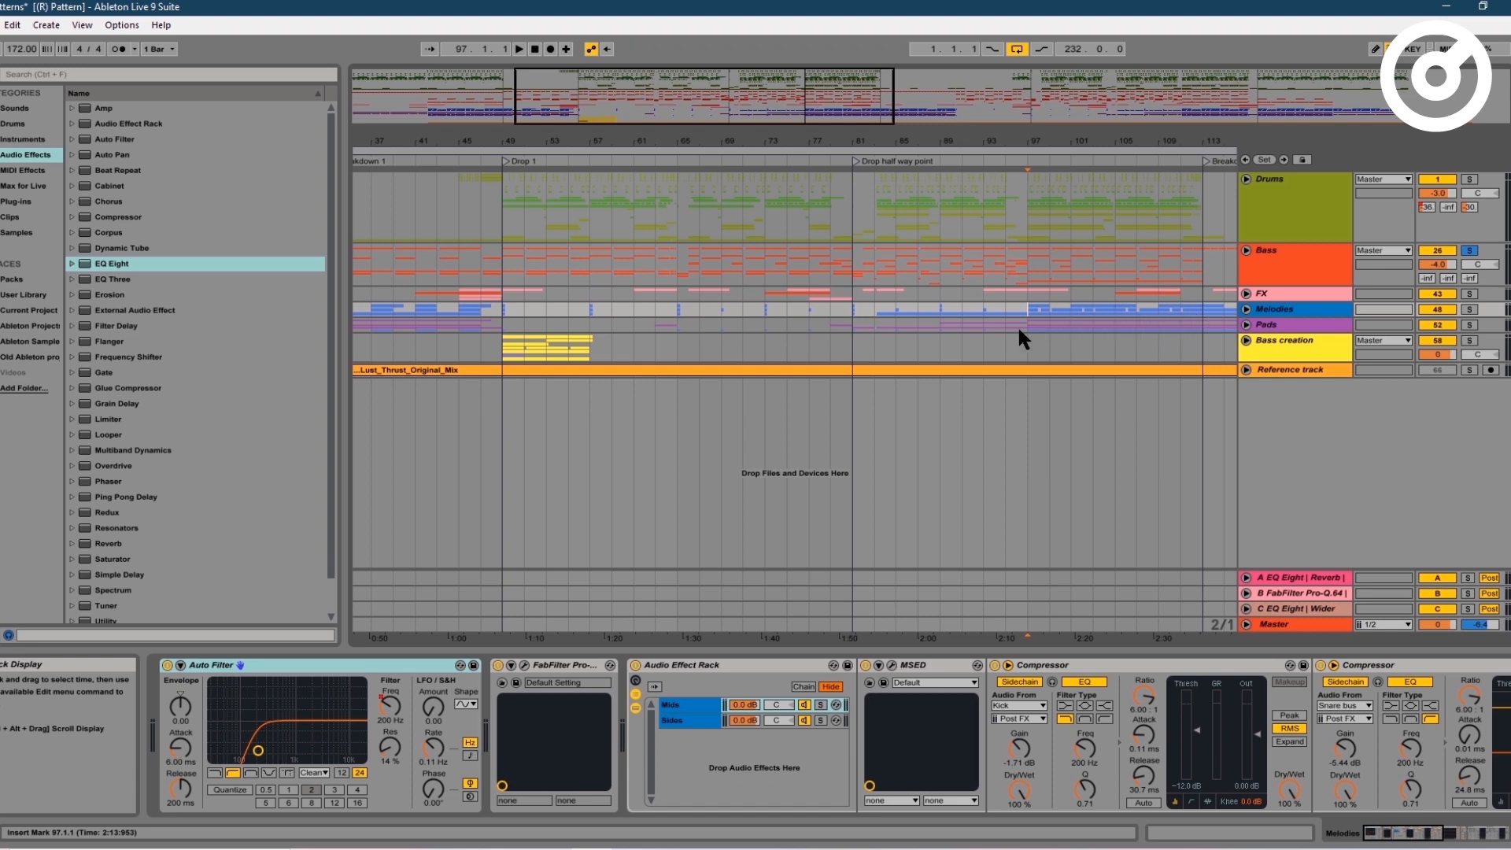
left_click(1295, 258)
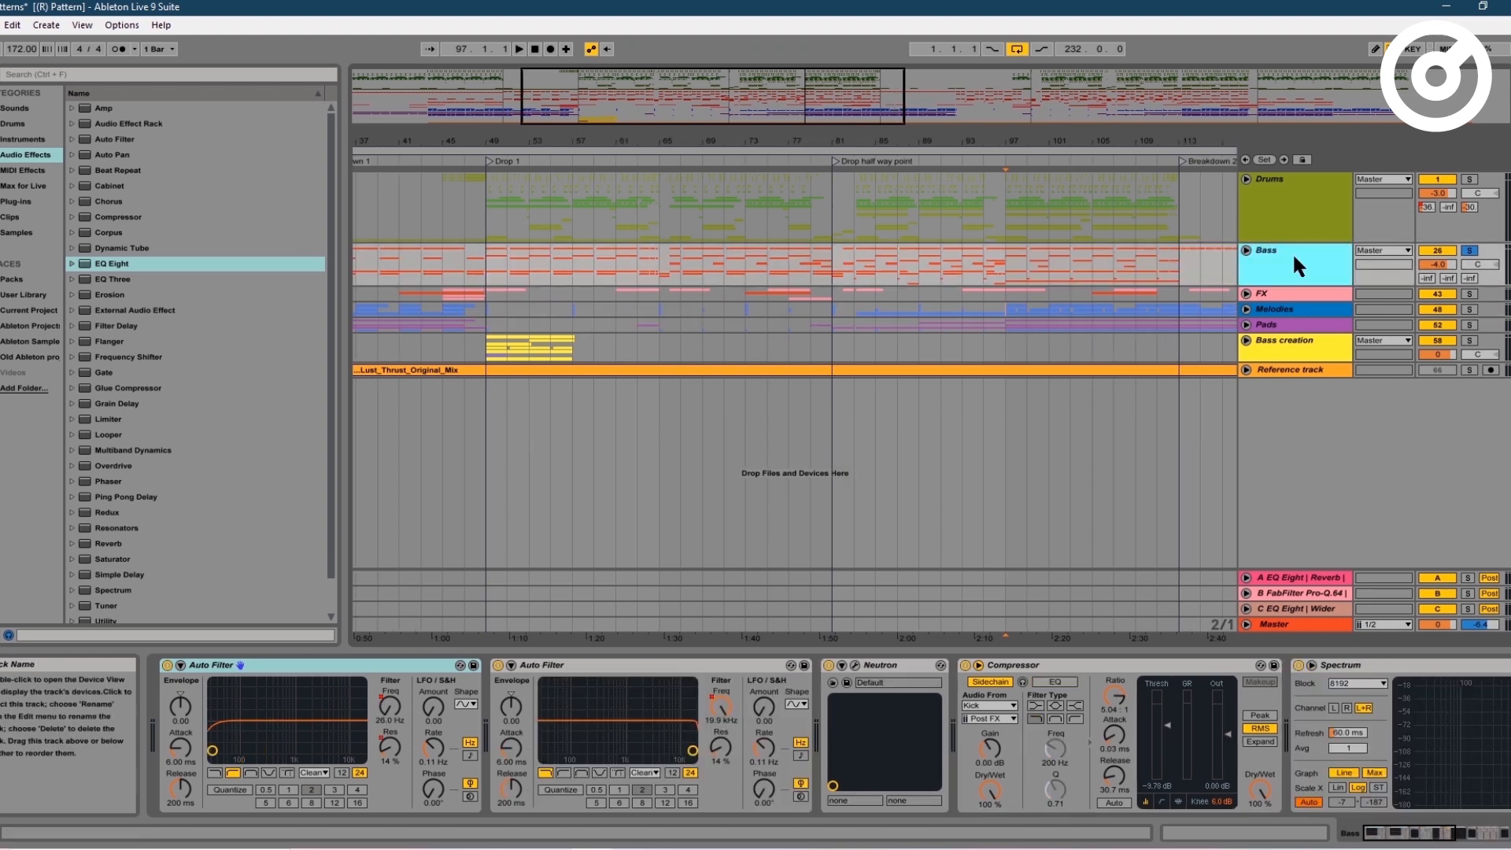
left_click(1247, 251)
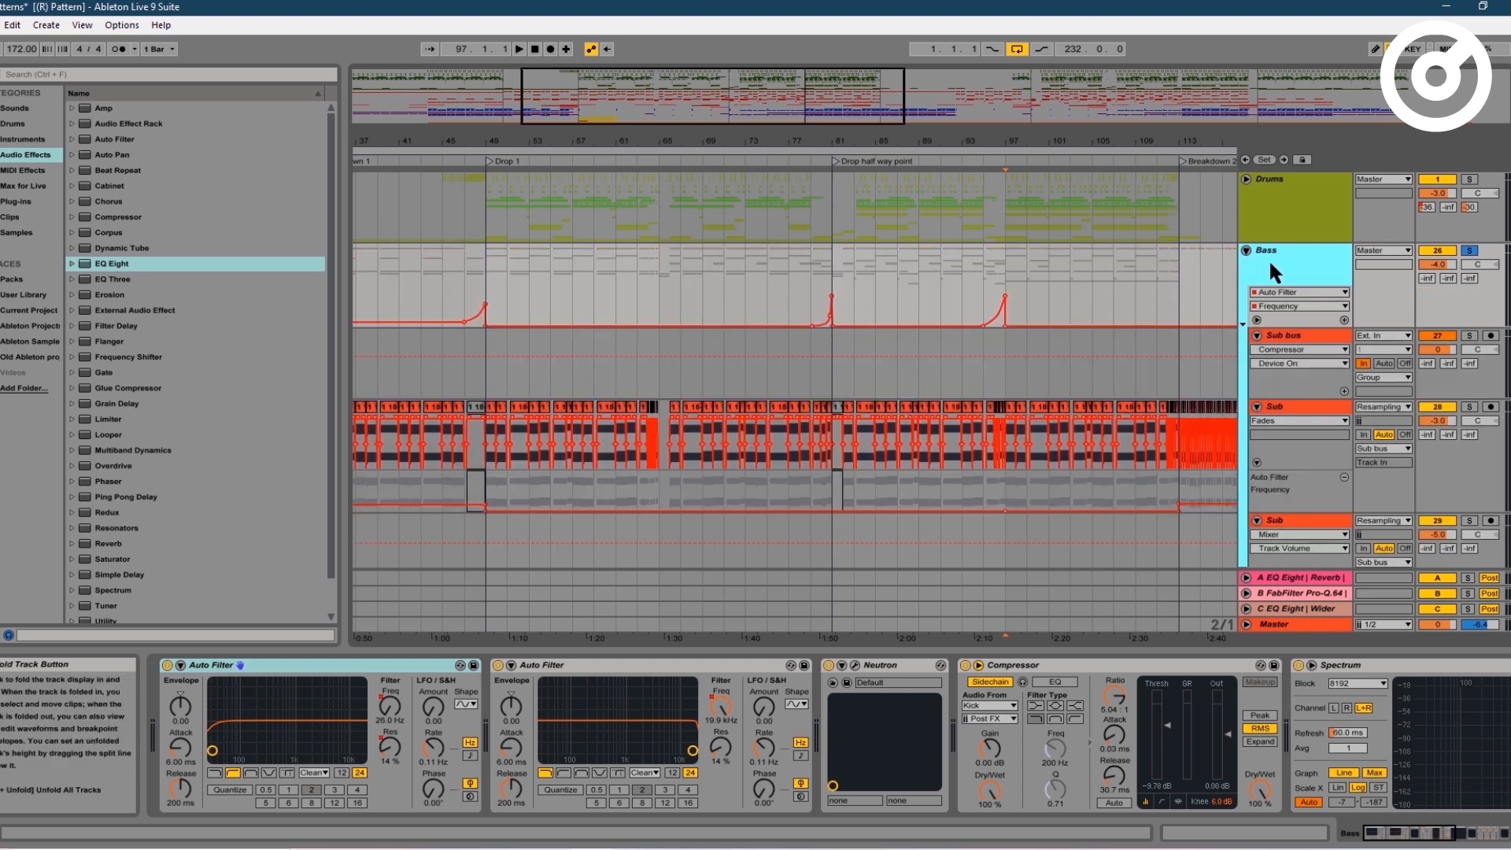
- Select the Sub bus and the Sub tracks under it in the Bass group to show their device chains
left_click(1313, 338)
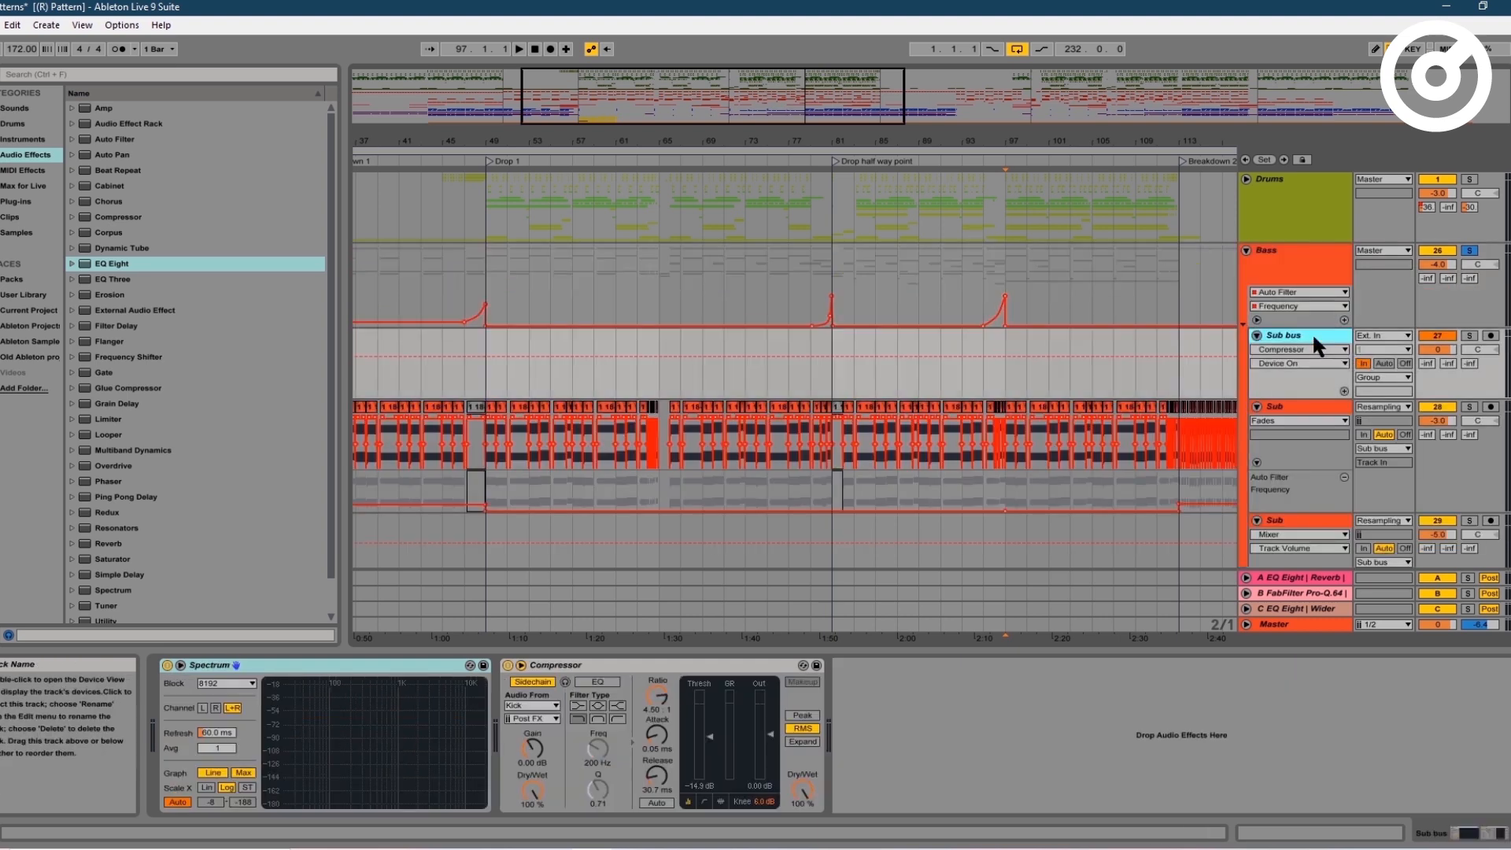
left_click(1292, 401)
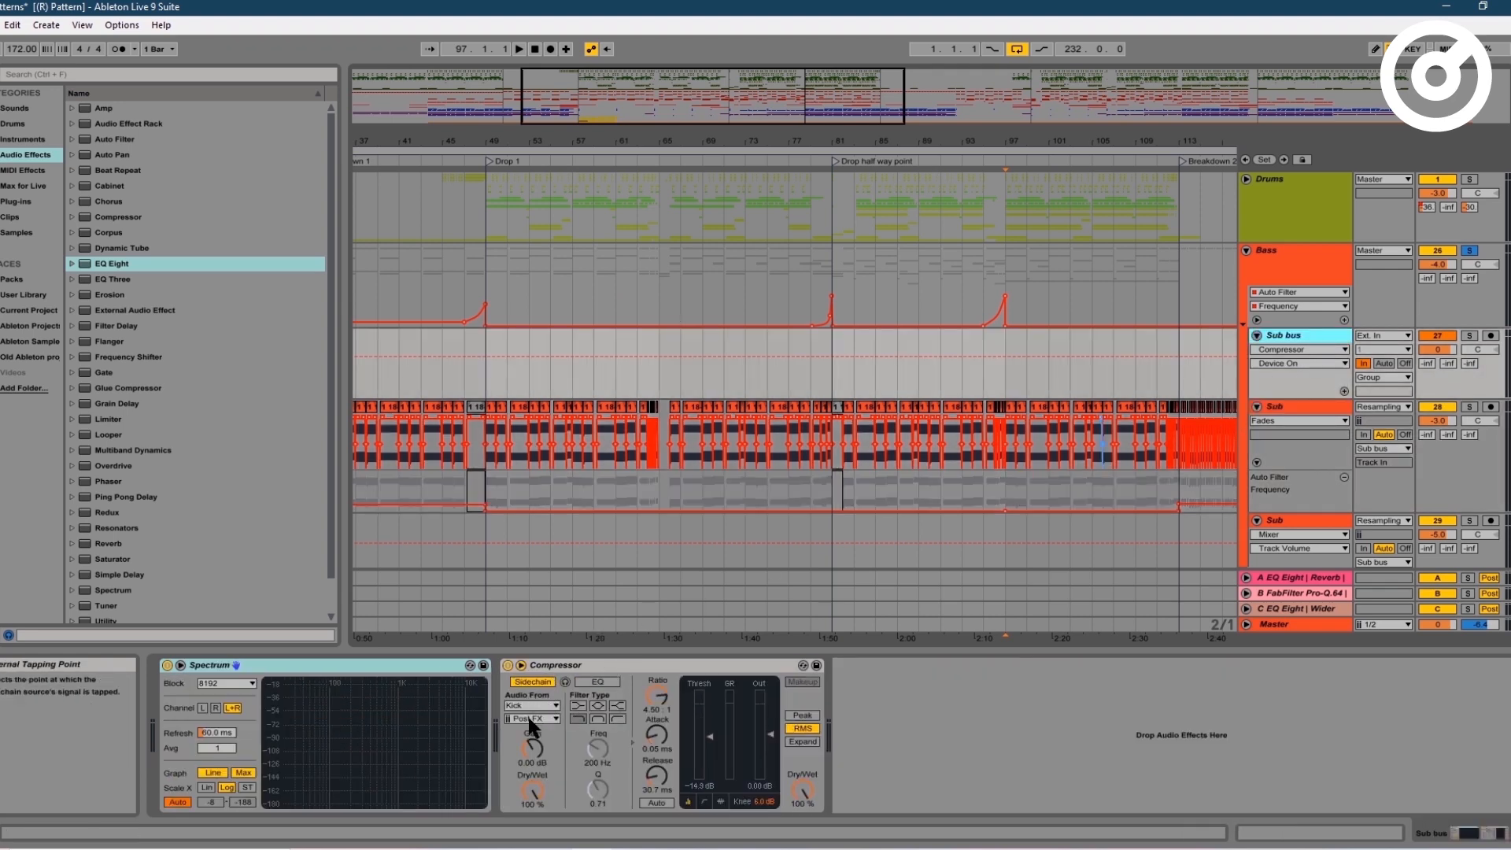
left_click(1325, 516)
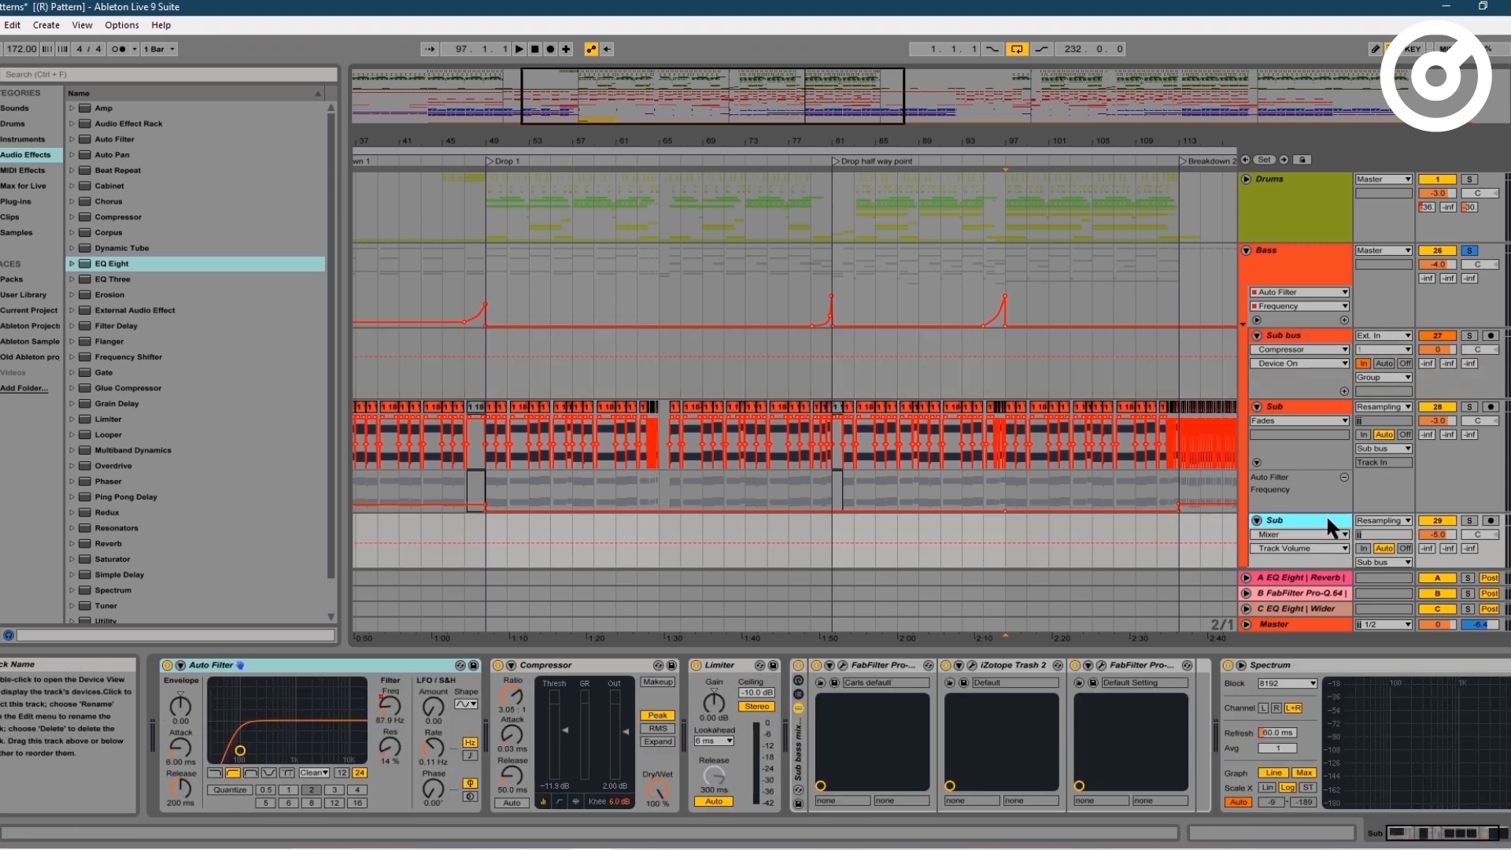
- Show the Mids and Sides chains in the Mid bus rack, and mark bar 81 on its EQ Eight automation
scroll(1325, 503, "down", 3)
scroll(1302, 431, "down", 1)
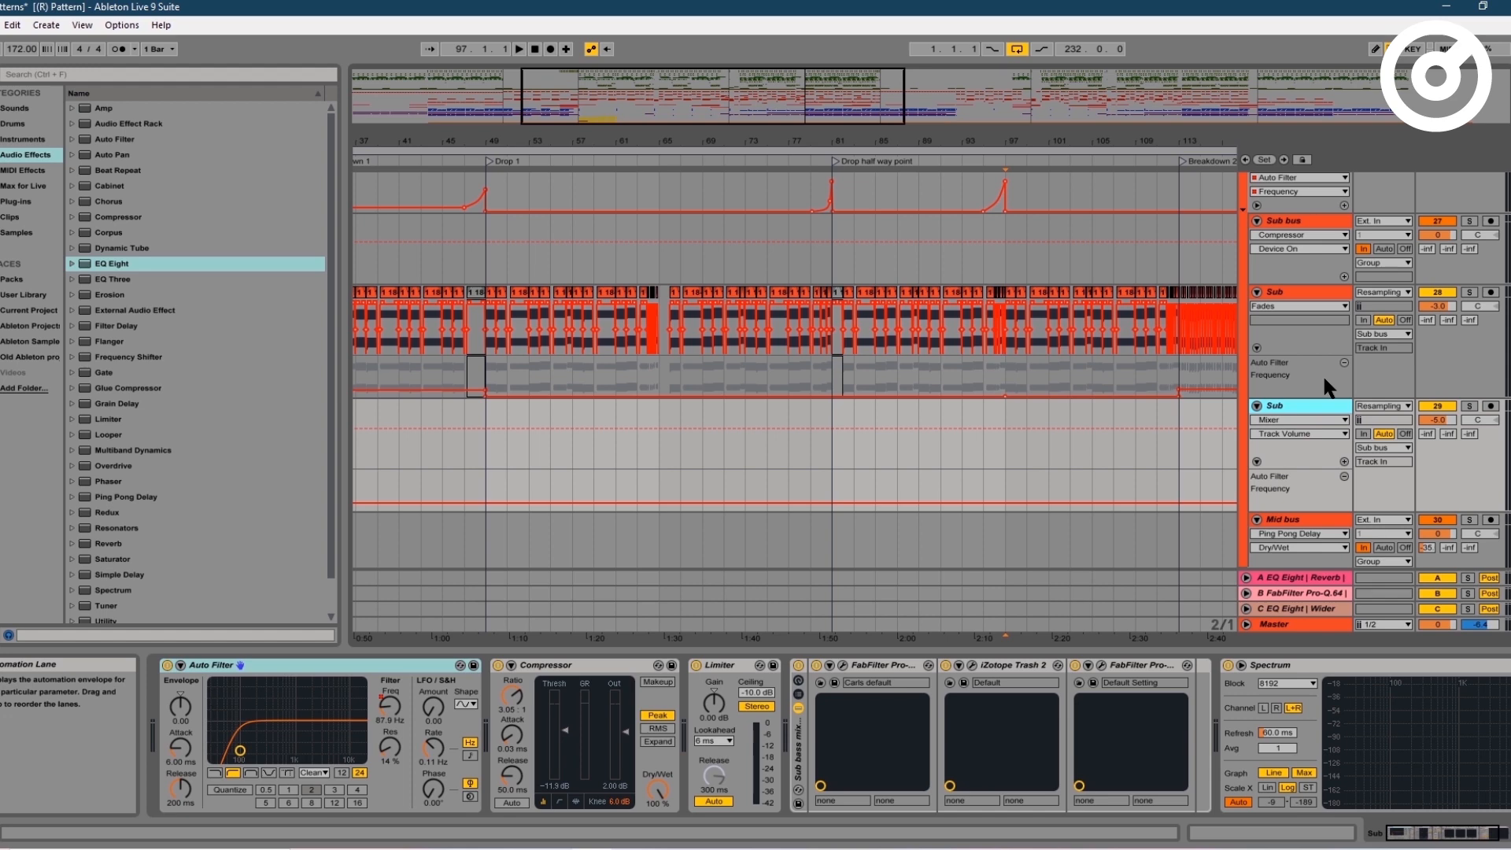
scroll(1314, 369, "down", 6)
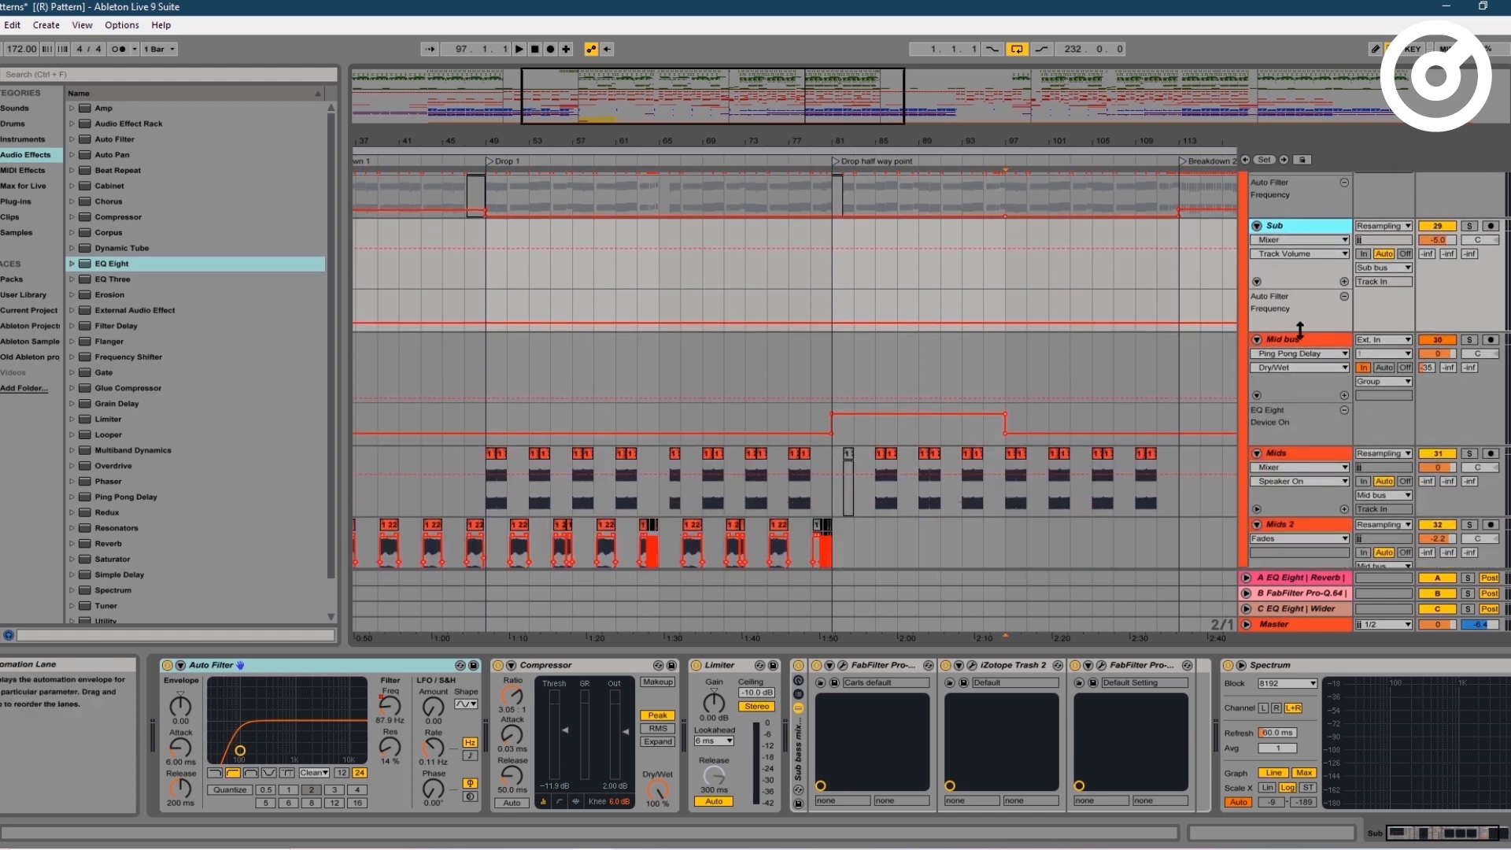
left_click(1300, 331)
scroll(1302, 331, "down", 1)
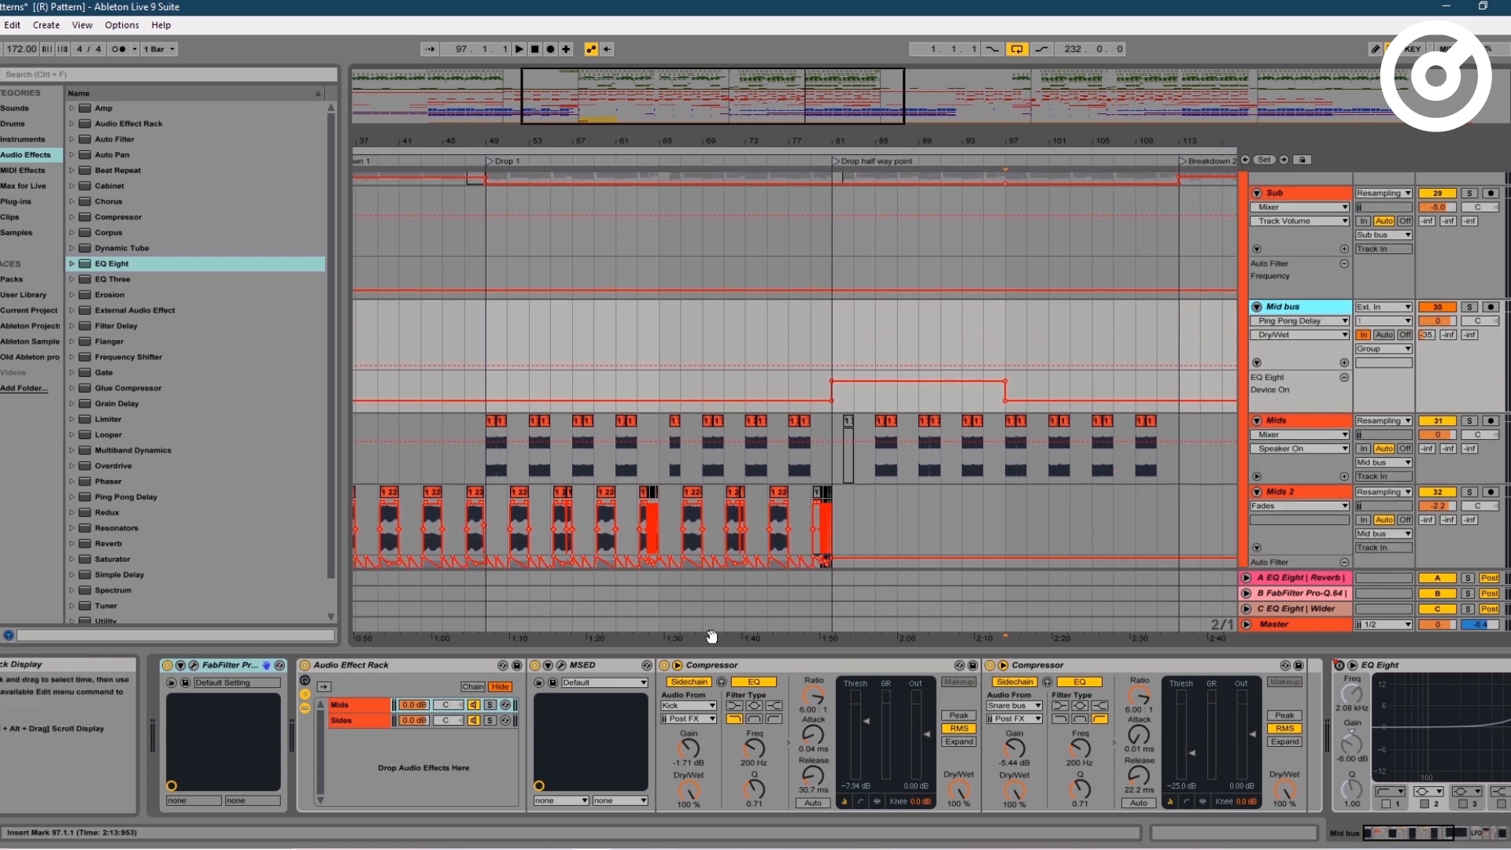
left_click(367, 699)
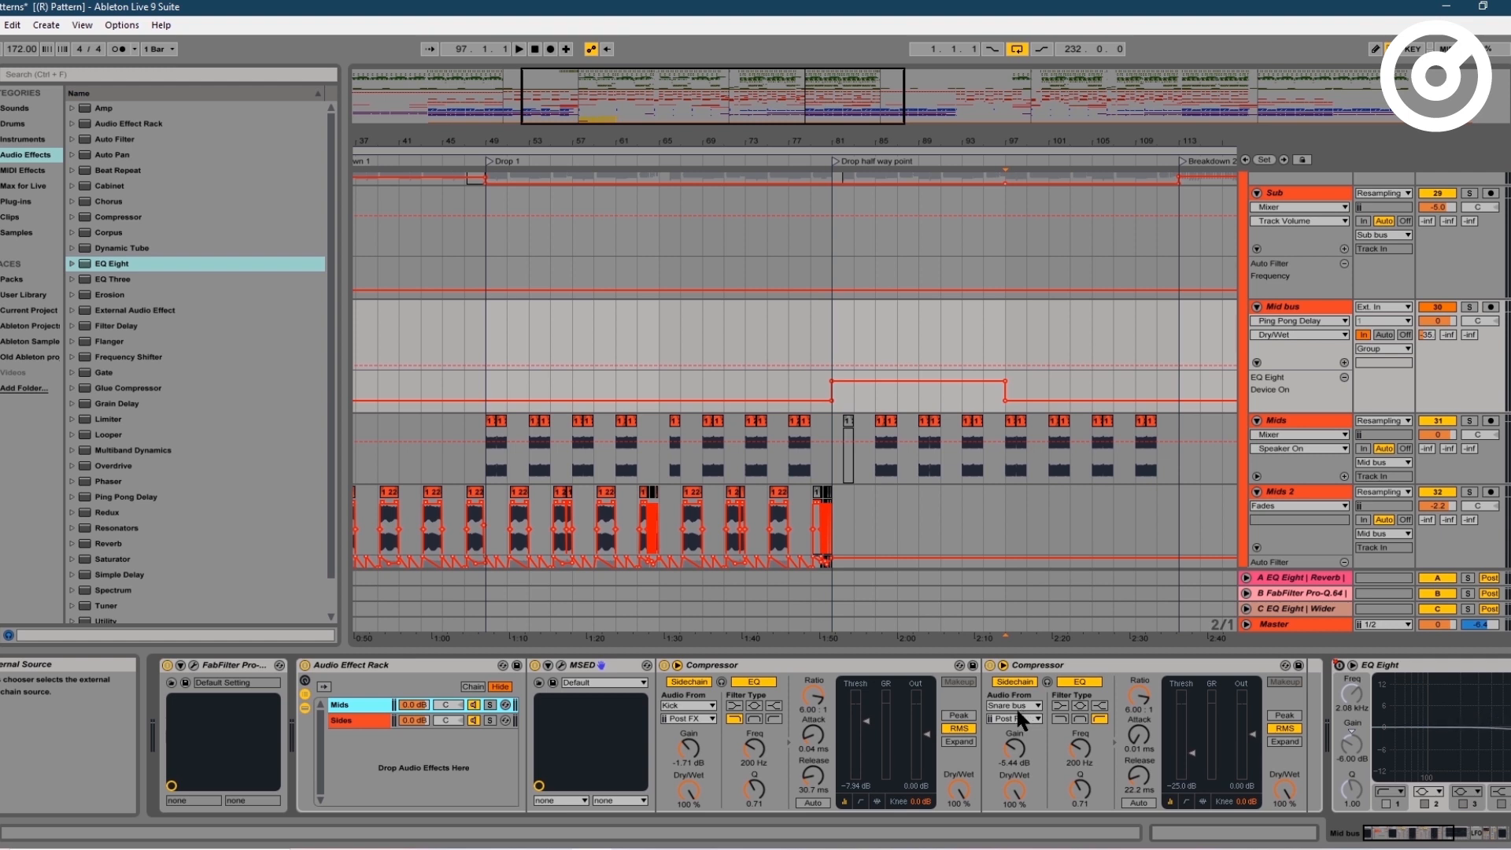
left_click(365, 716)
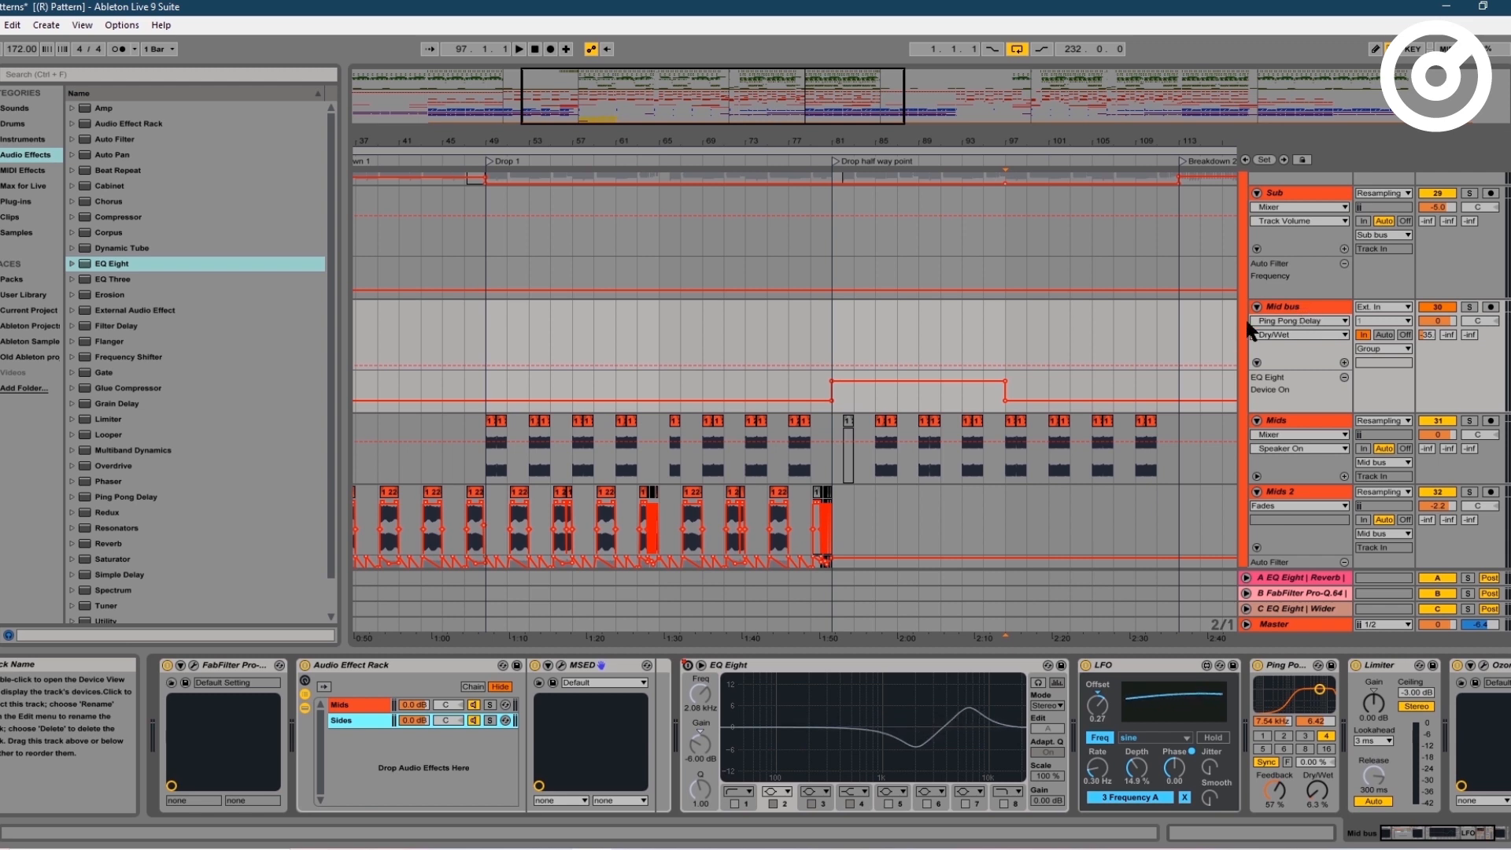
left_click(841, 405)
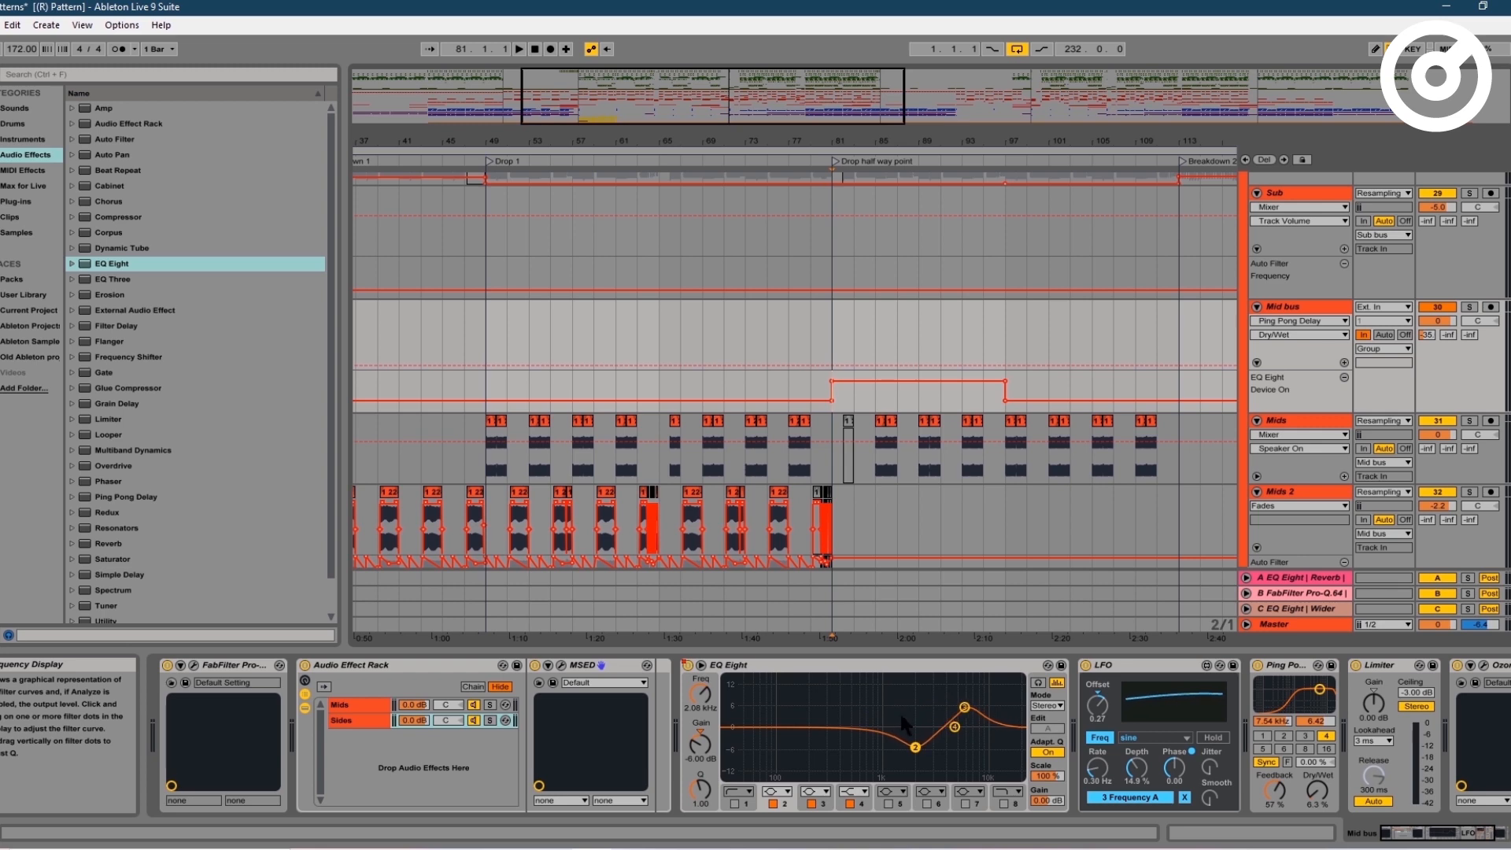
- Select bars 49 to 81 on Mids 2, and mark bar 81 on Mids 3 to show its devices
scroll(944, 409, "down", 3)
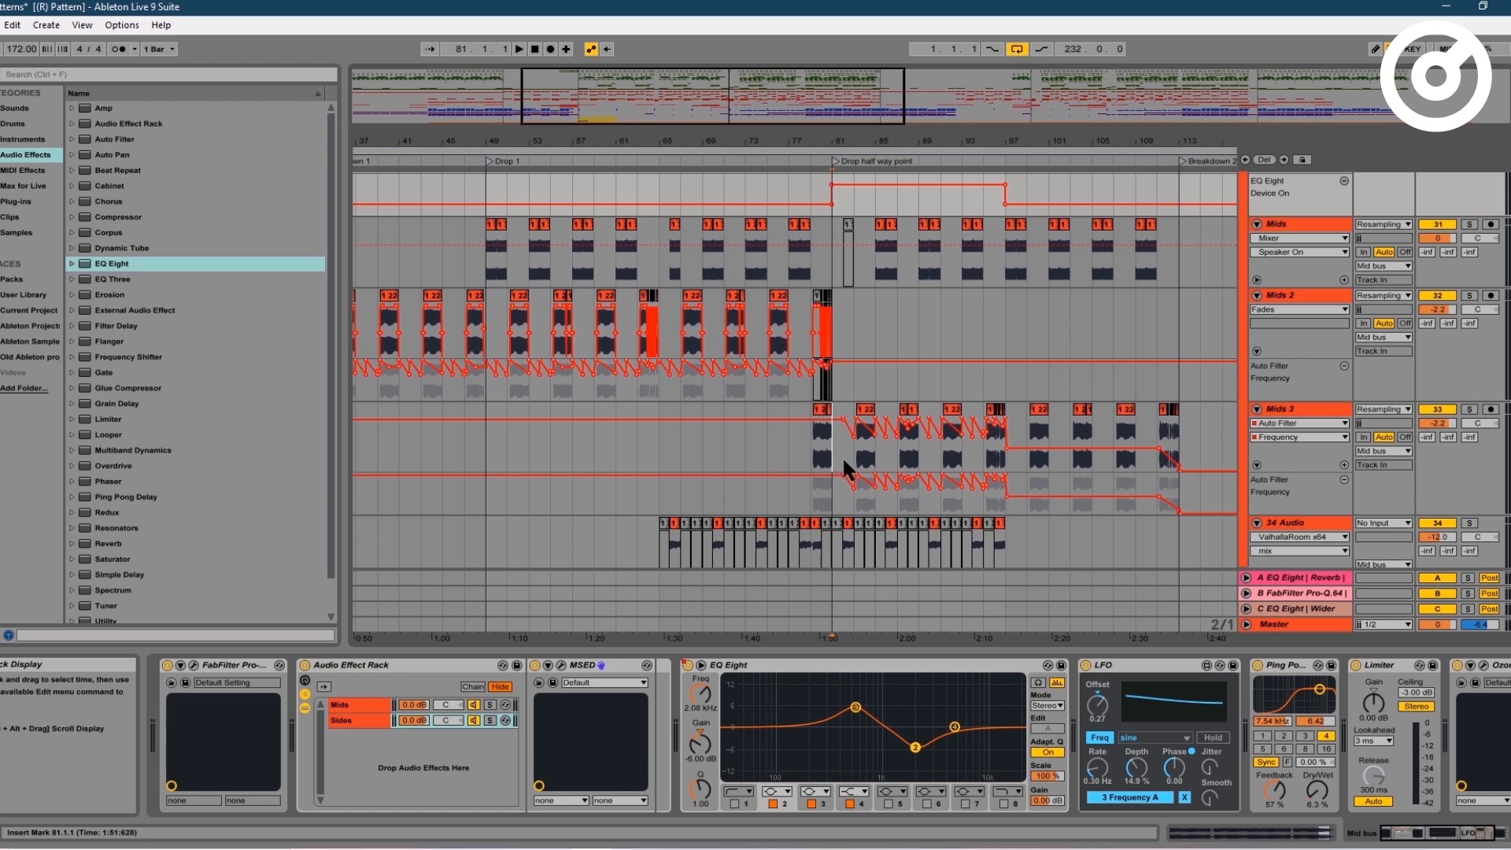
left_click(842, 455)
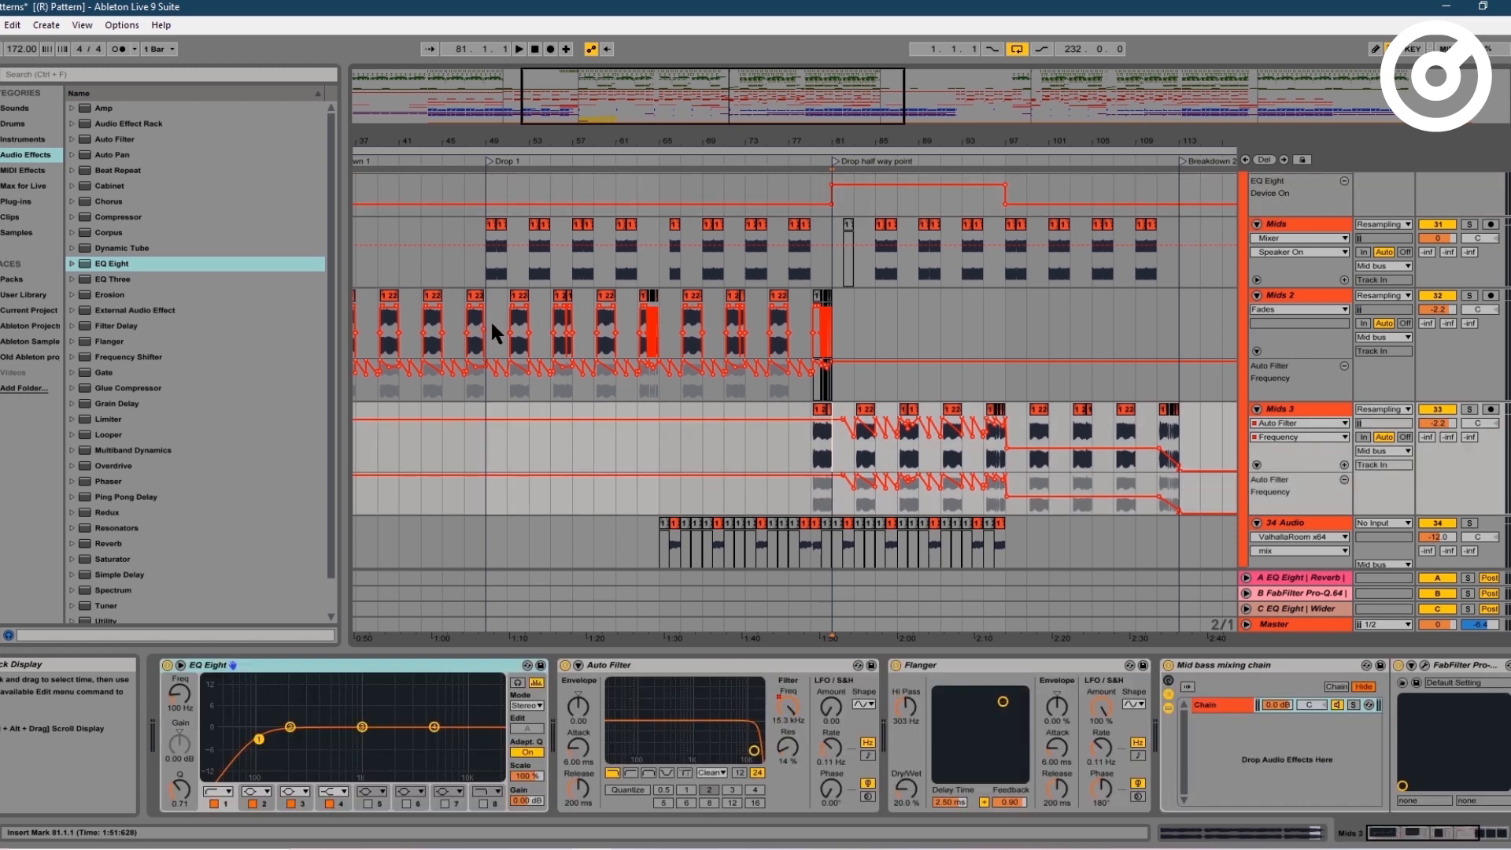
left_click_drag(491, 331, 839, 343)
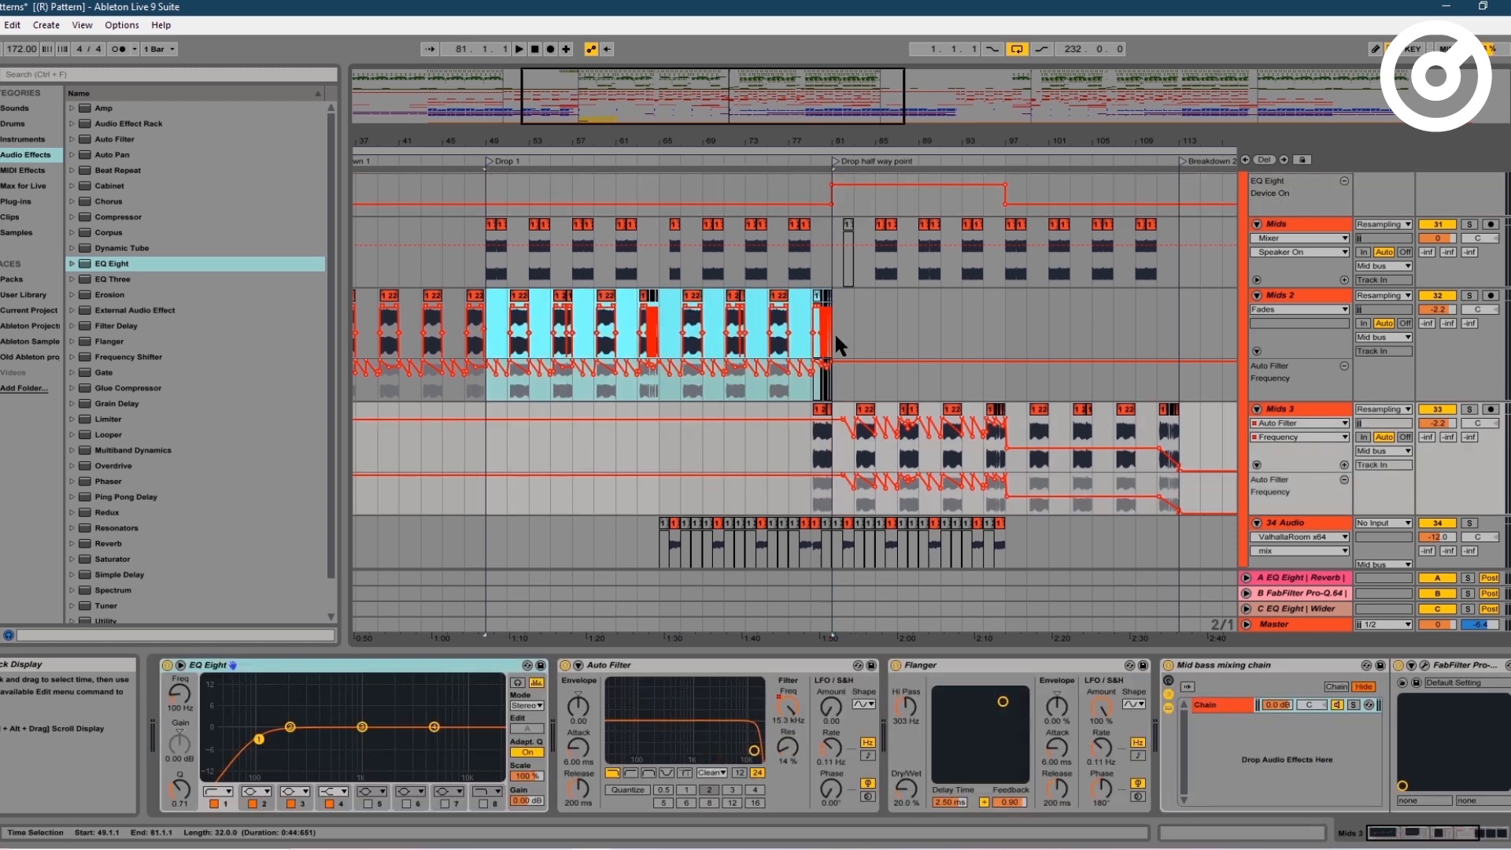
left_click_drag(1006, 460, 839, 456)
left_click(839, 456)
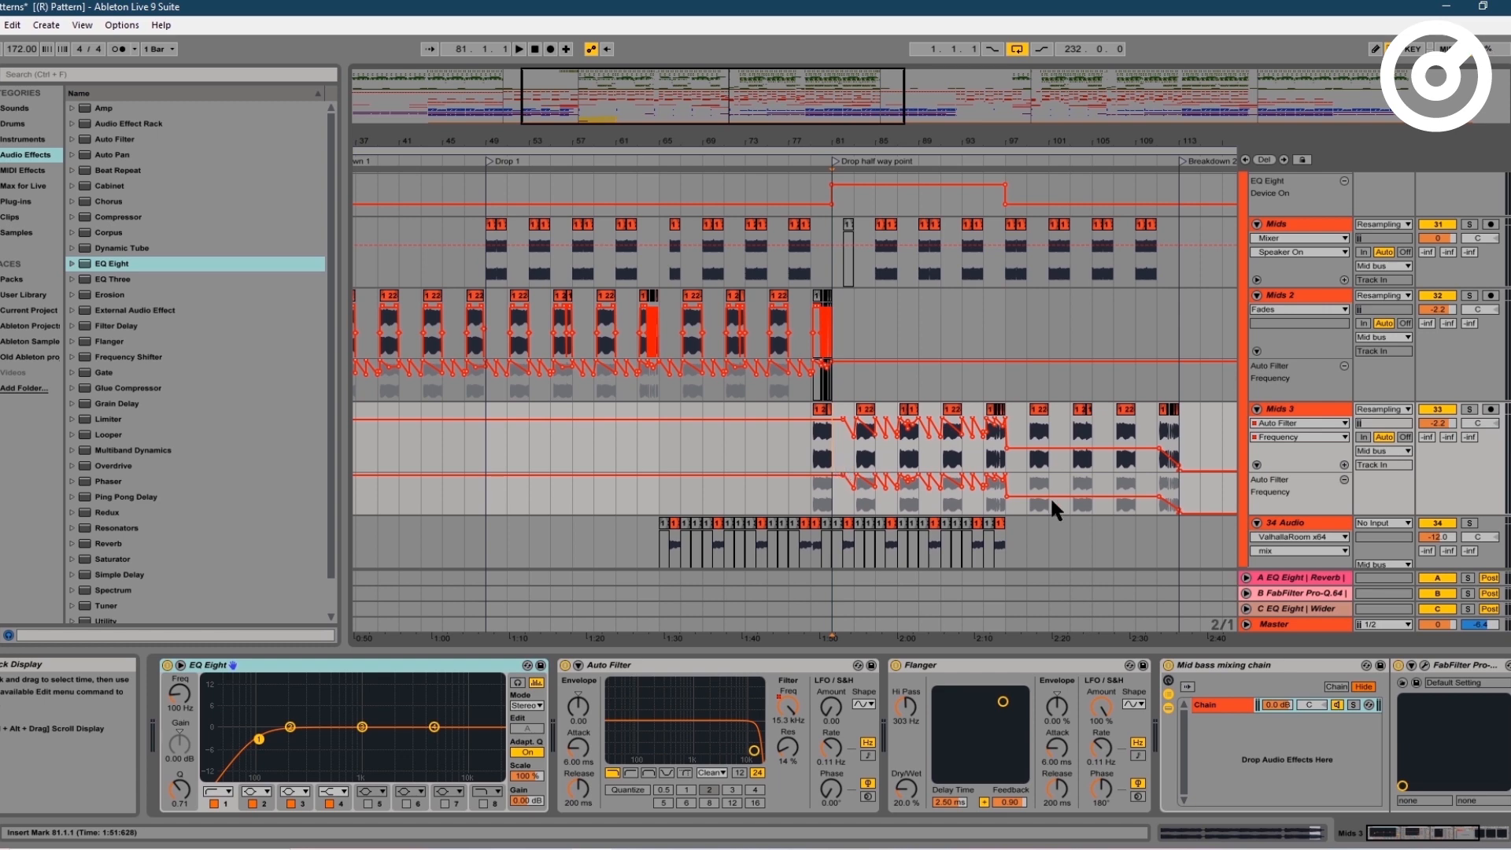
- Show the device chains of the 34 Audio and 35 Audio tracks in turn
scroll(960, 441, "down", 5)
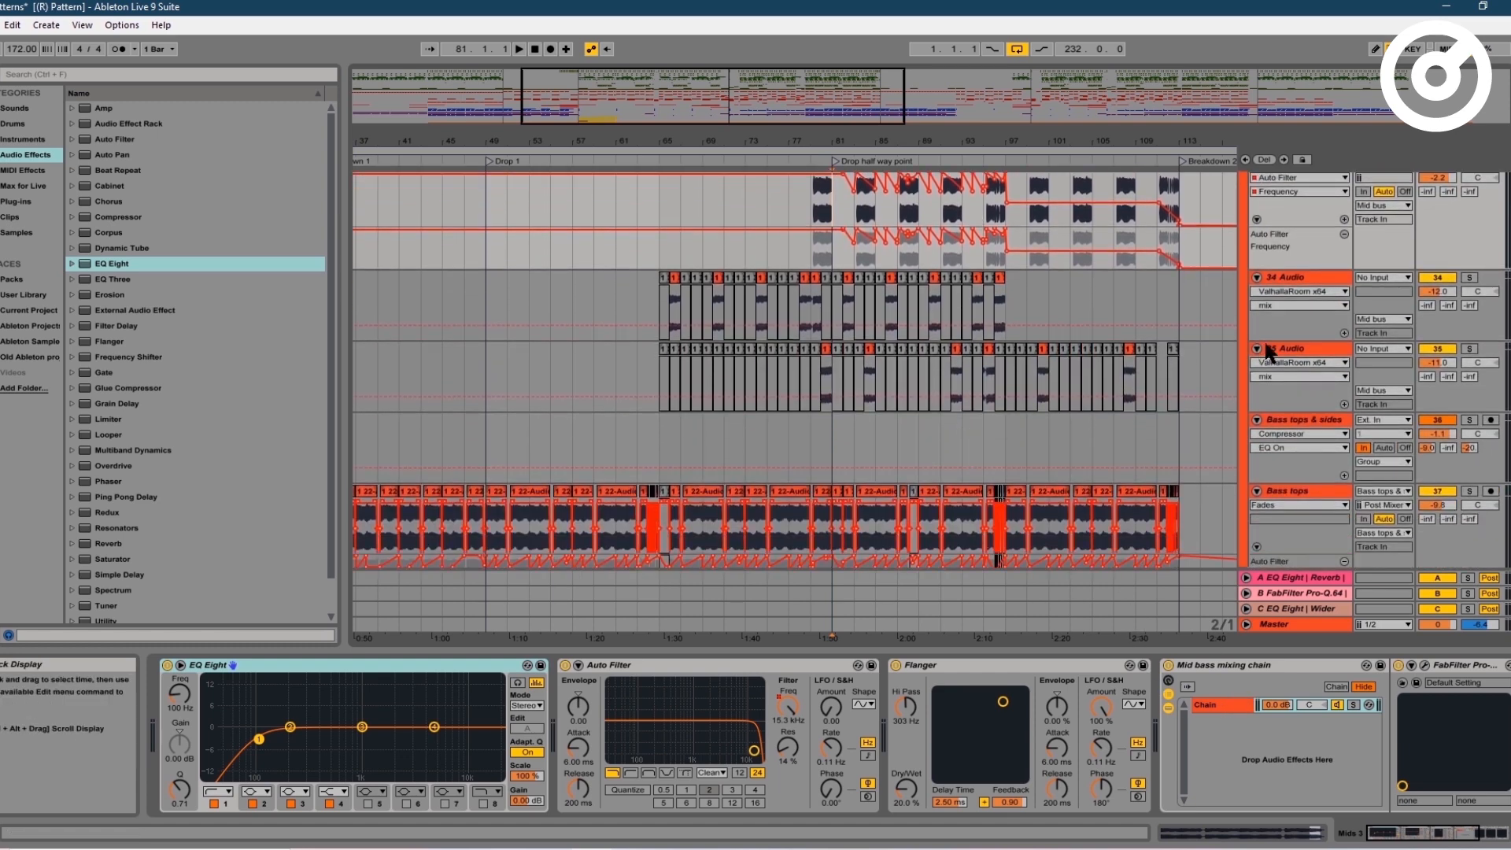
left_click(1285, 283)
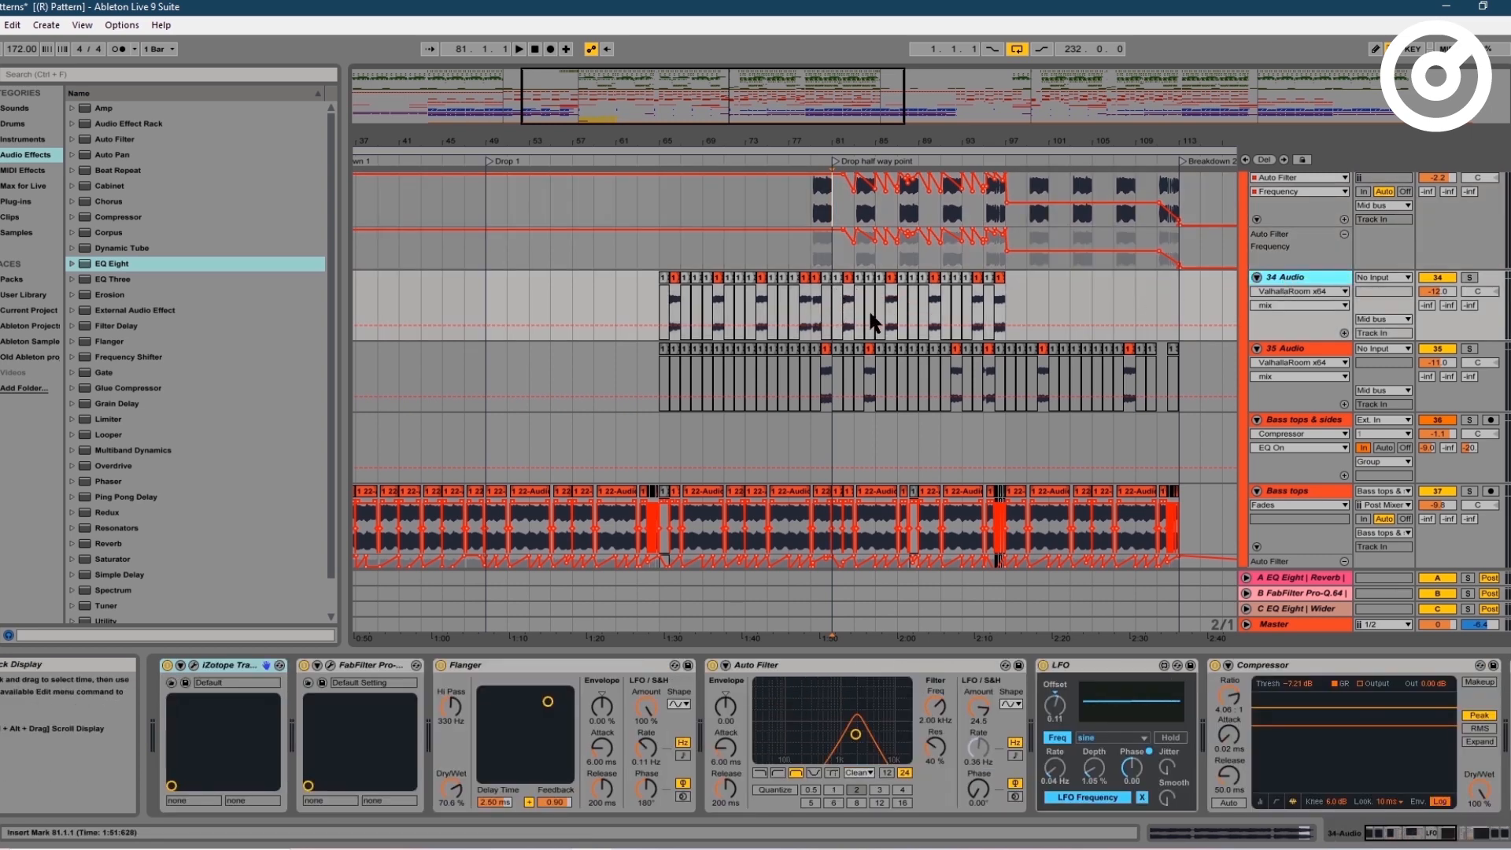
scroll(867, 309, "up", 2)
scroll(826, 256, "down", 2)
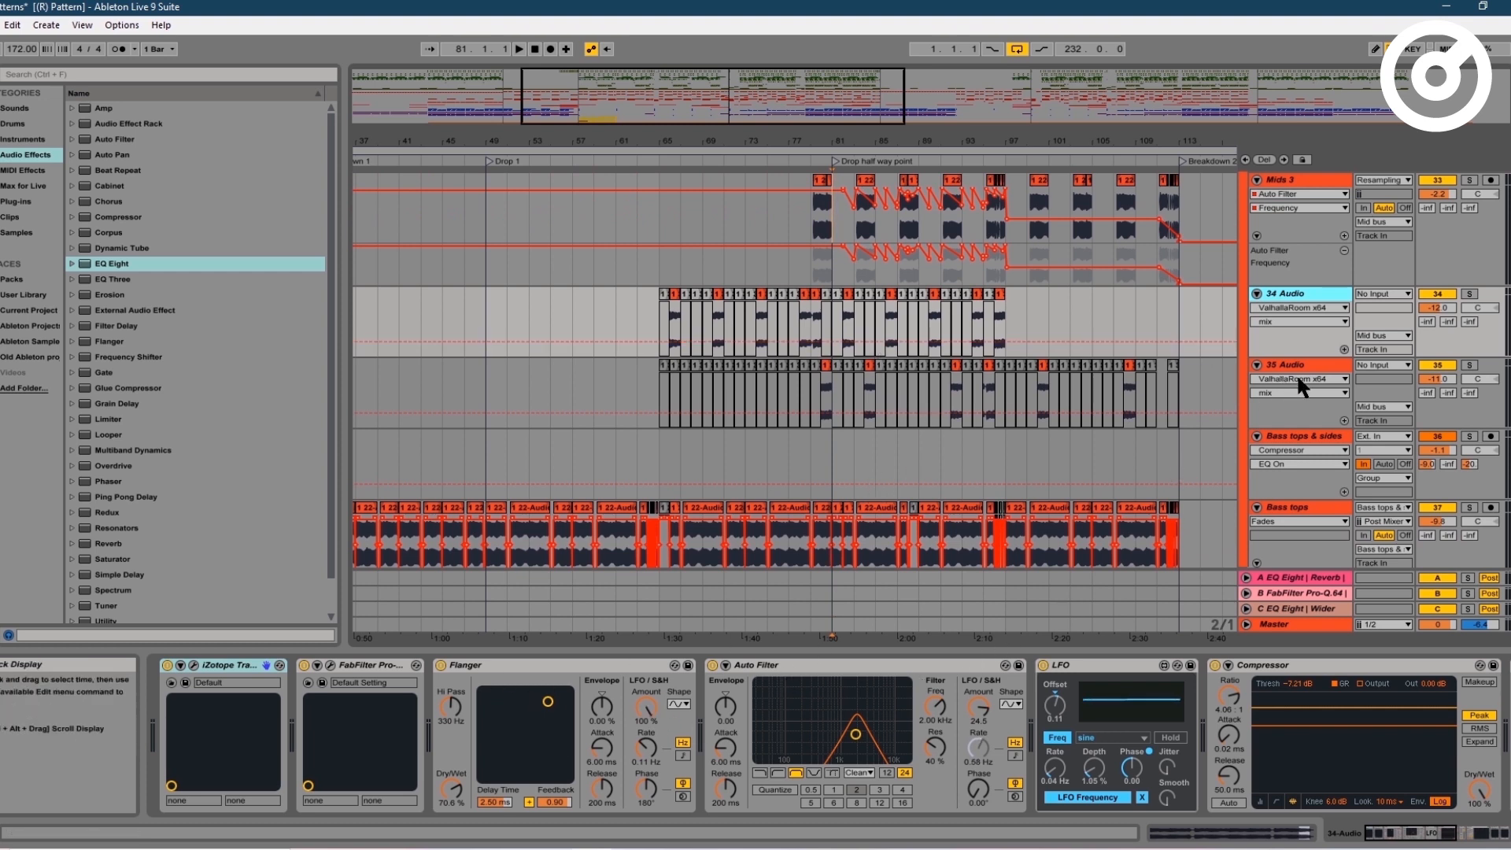
left_click(1318, 362)
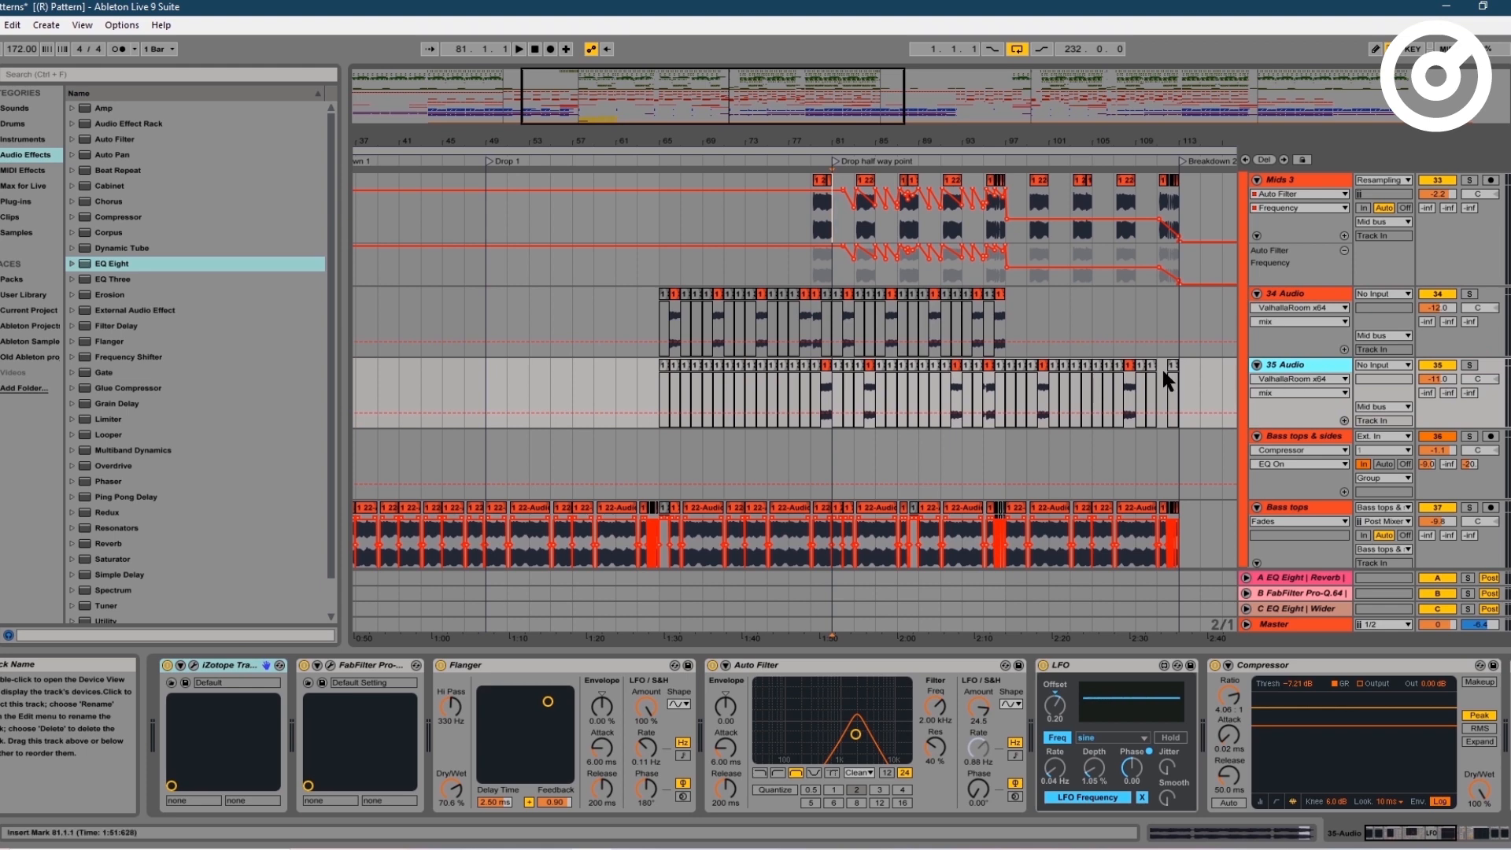
- Show the device chain of the Bass tops track and that of the Bass sides track
scroll(1161, 366, "down", 4)
scroll(1165, 383, "down", 1)
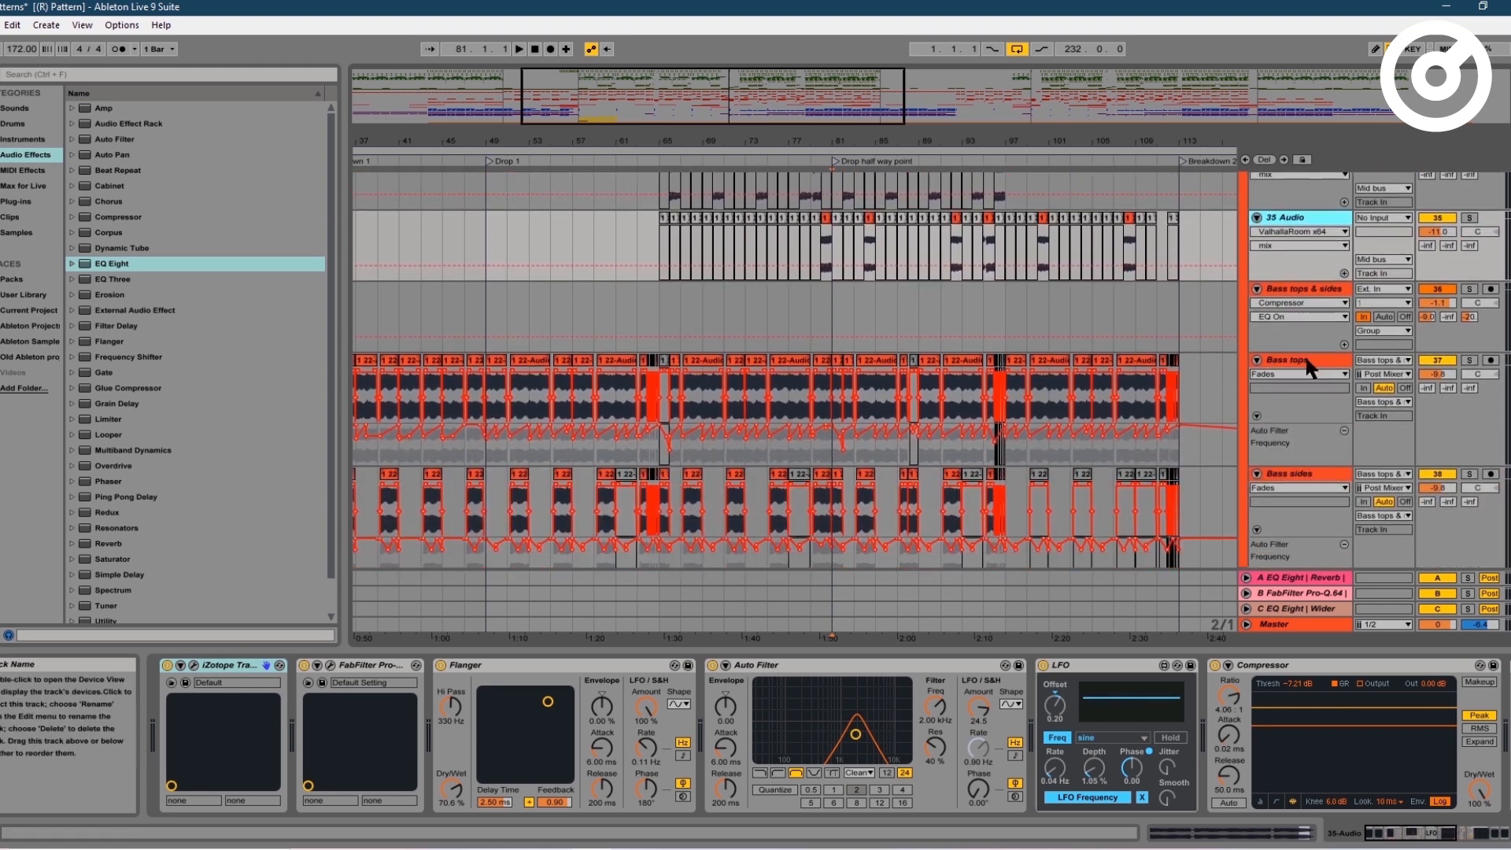
left_click(1305, 358)
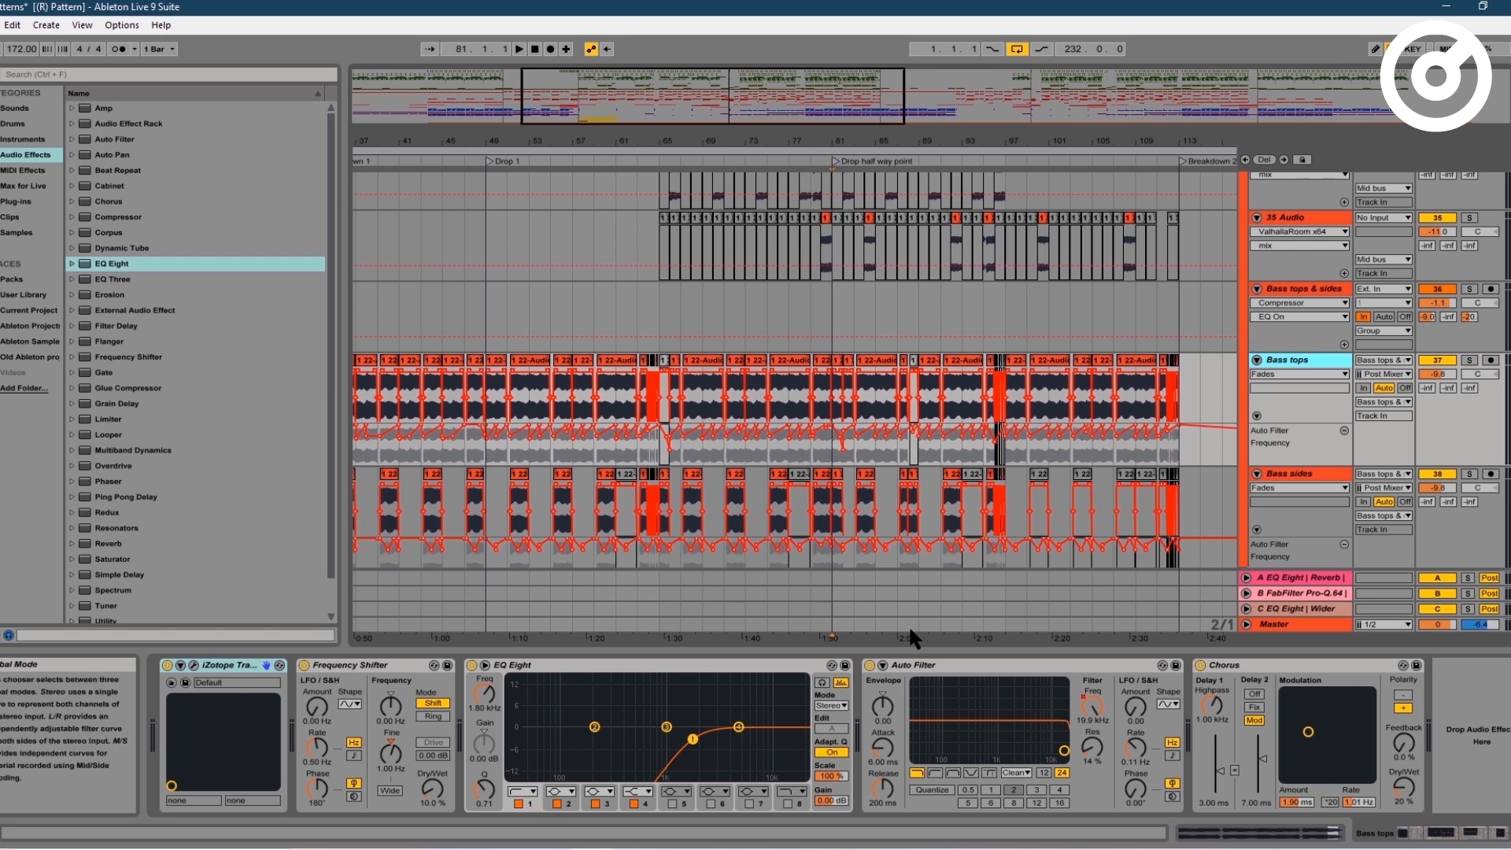
left_click(1283, 473)
scroll(883, 448, "down", 2)
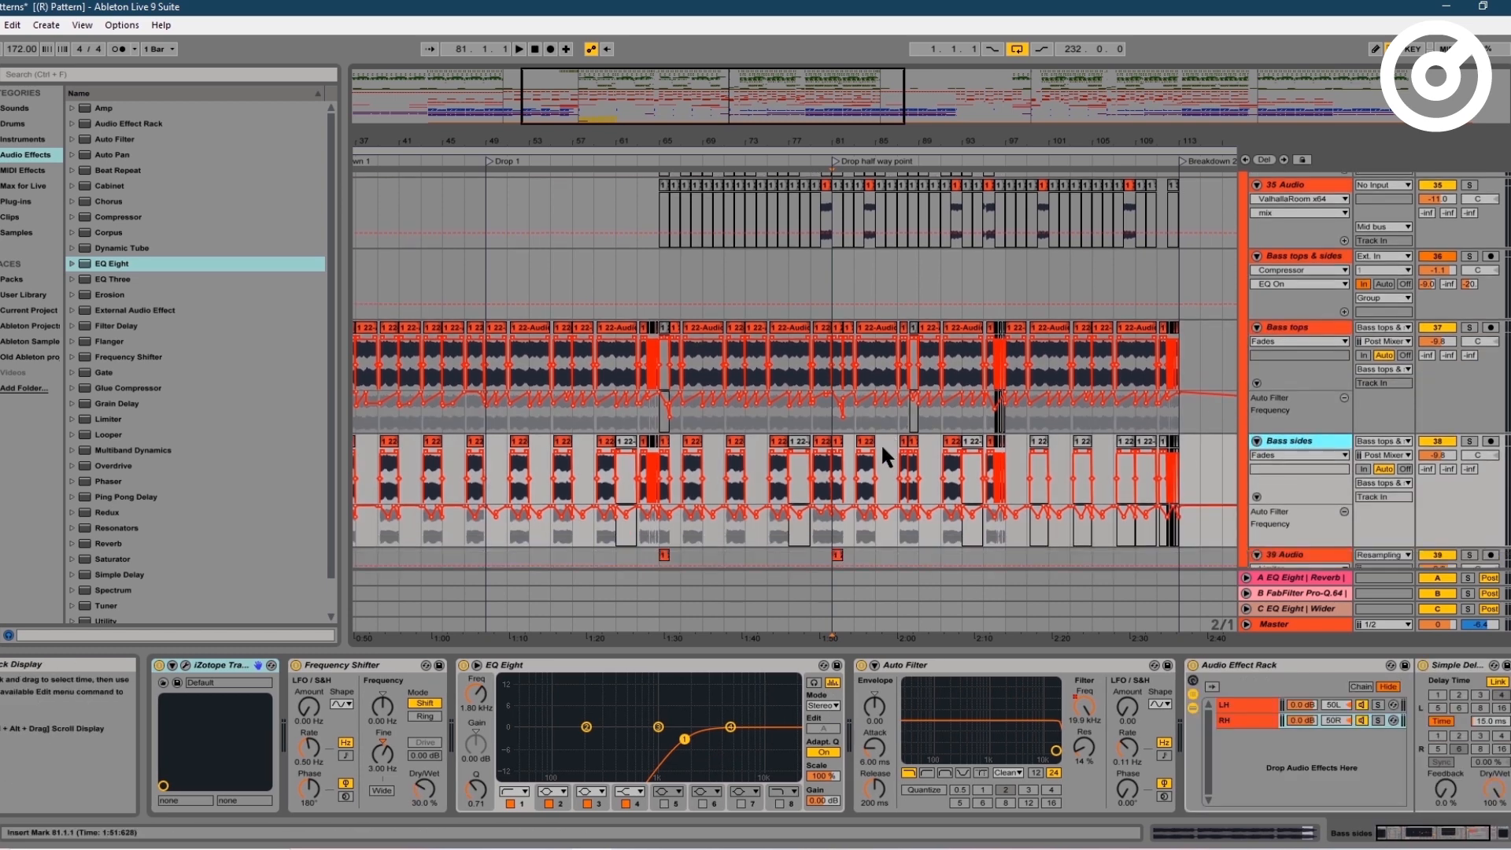
- Examine the clips and automation from the Mid bus tracks through to Bass tops and Bass sides across Drop 1
scroll(881, 442, "down", 2)
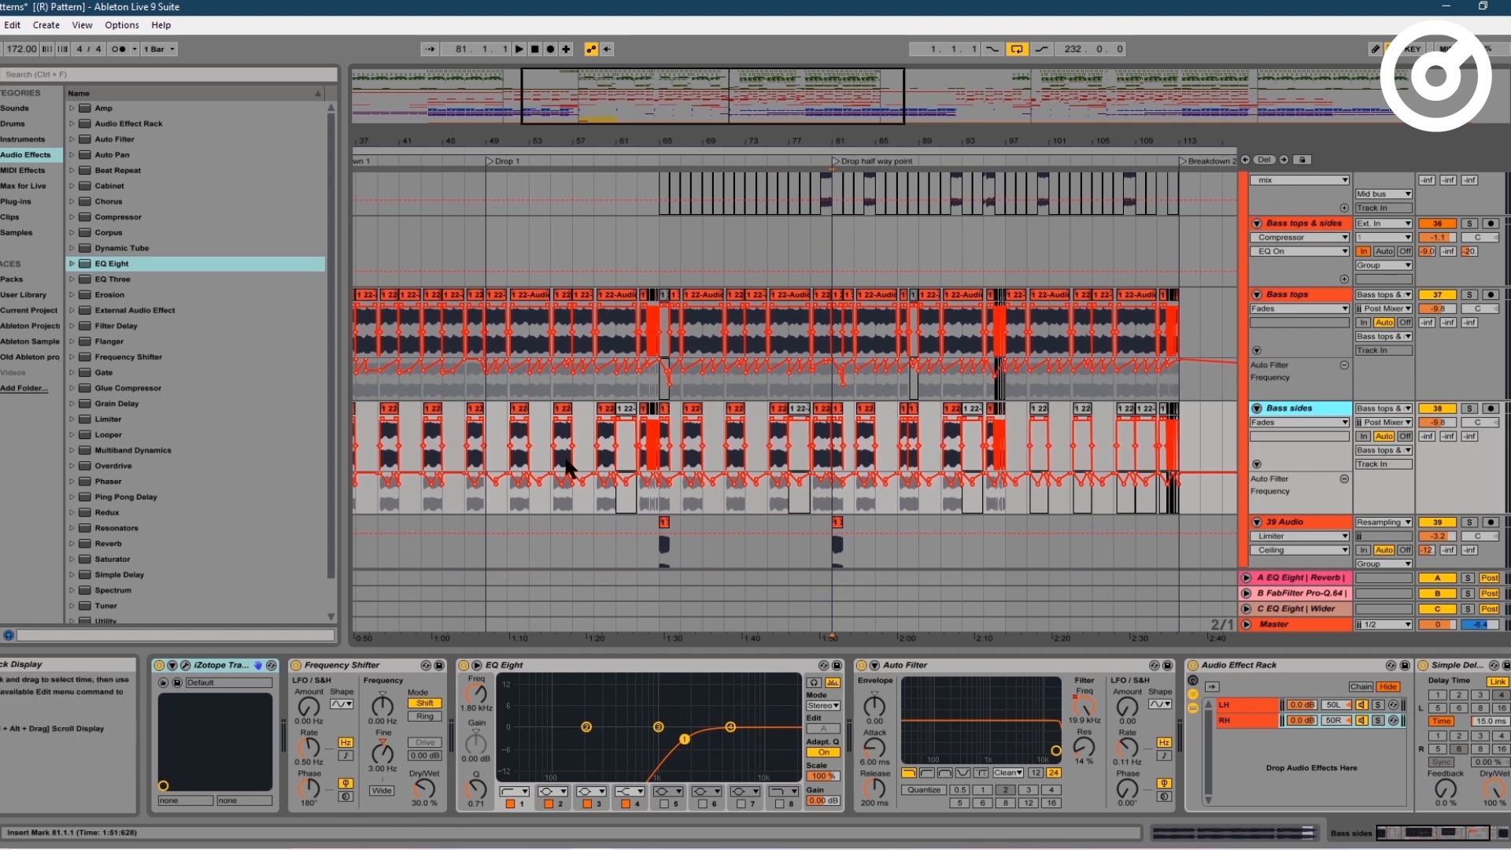
scroll(570, 470, "up", 1)
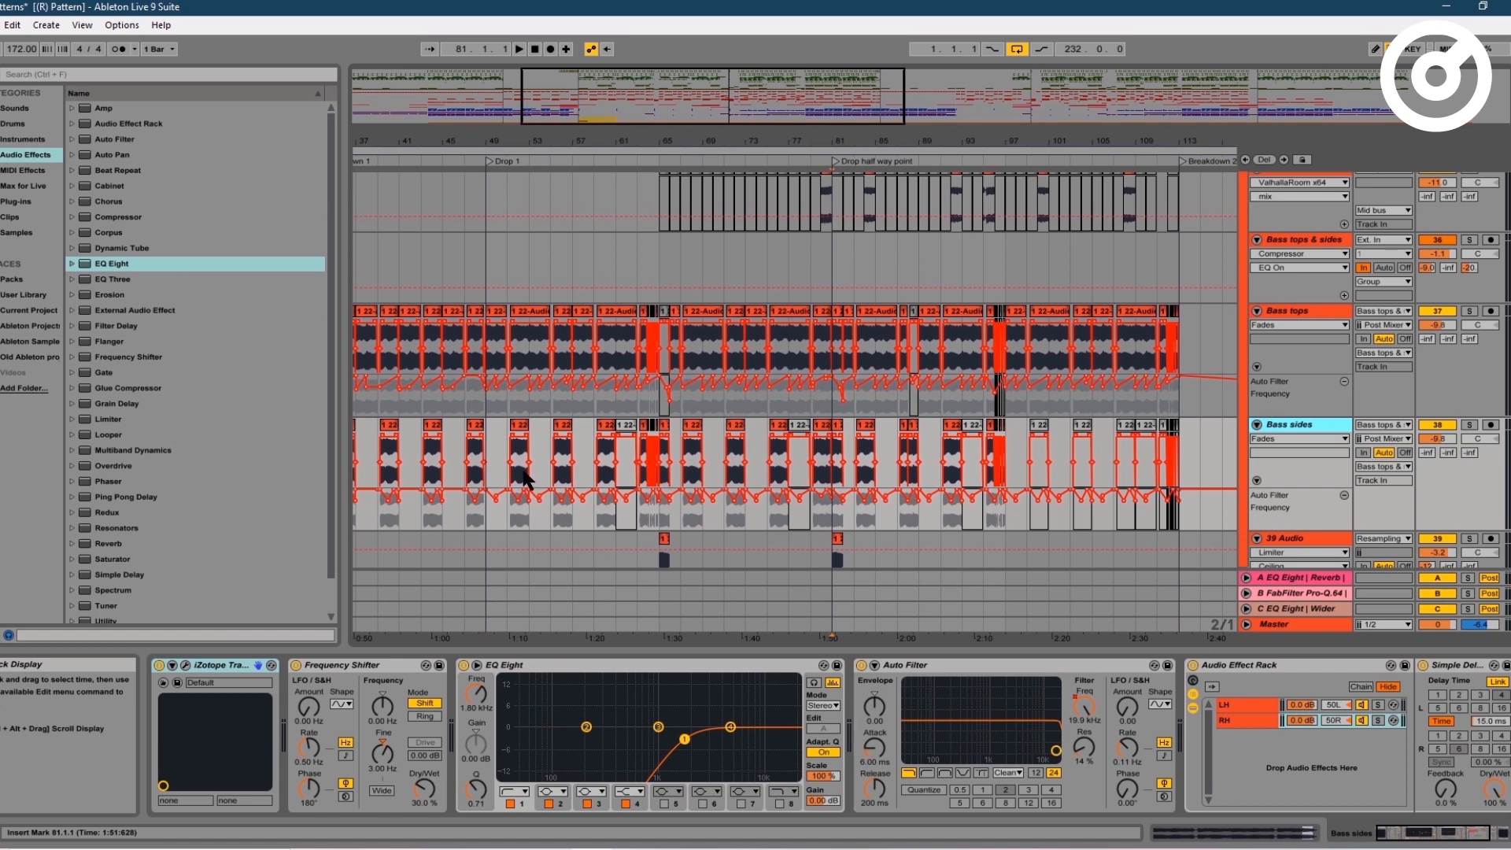
scroll(561, 476, "up", 10)
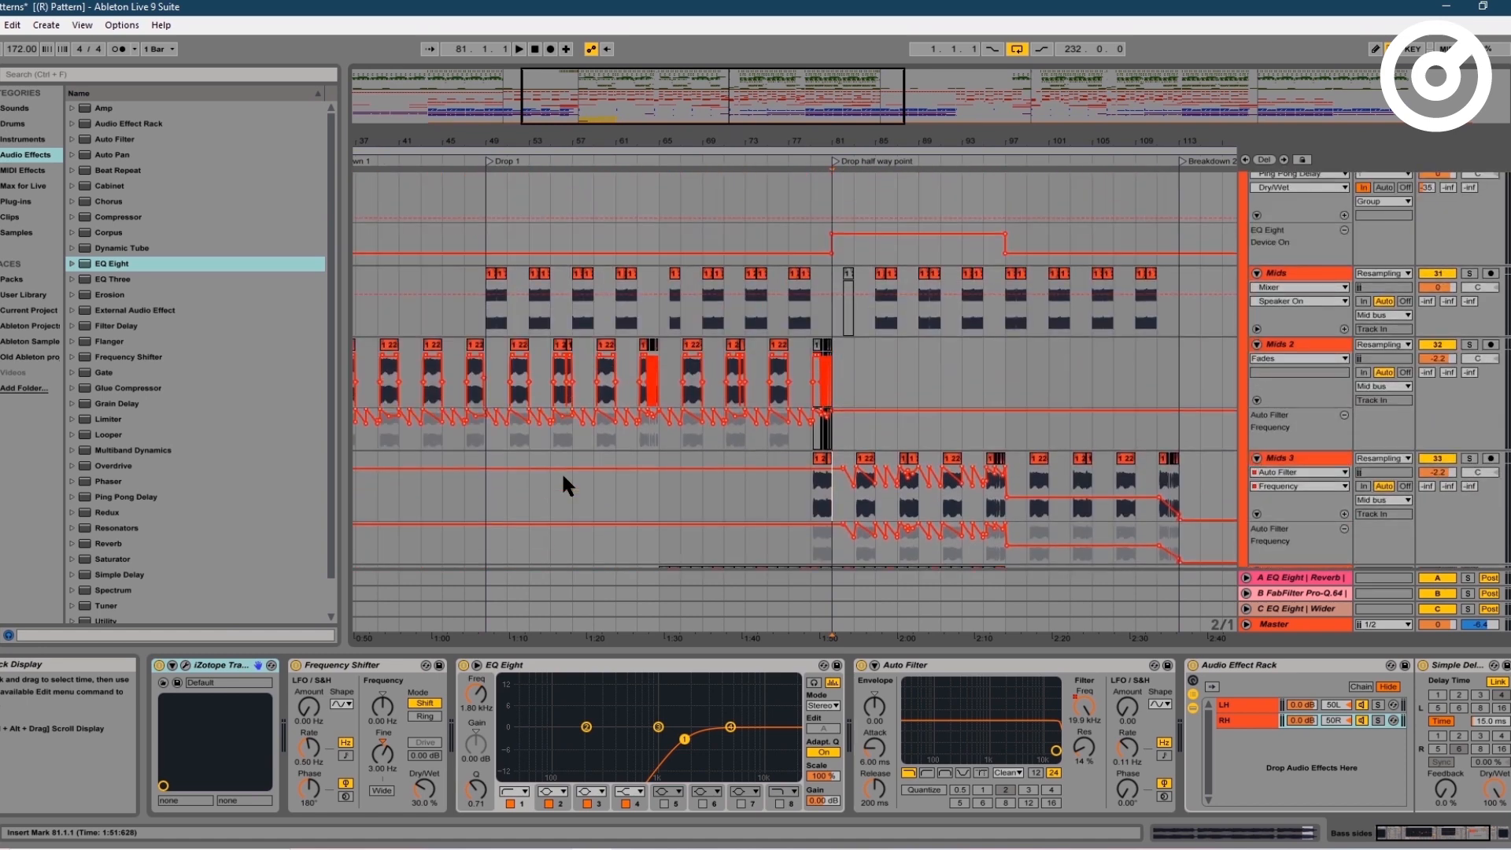
scroll(560, 471, "up", 4)
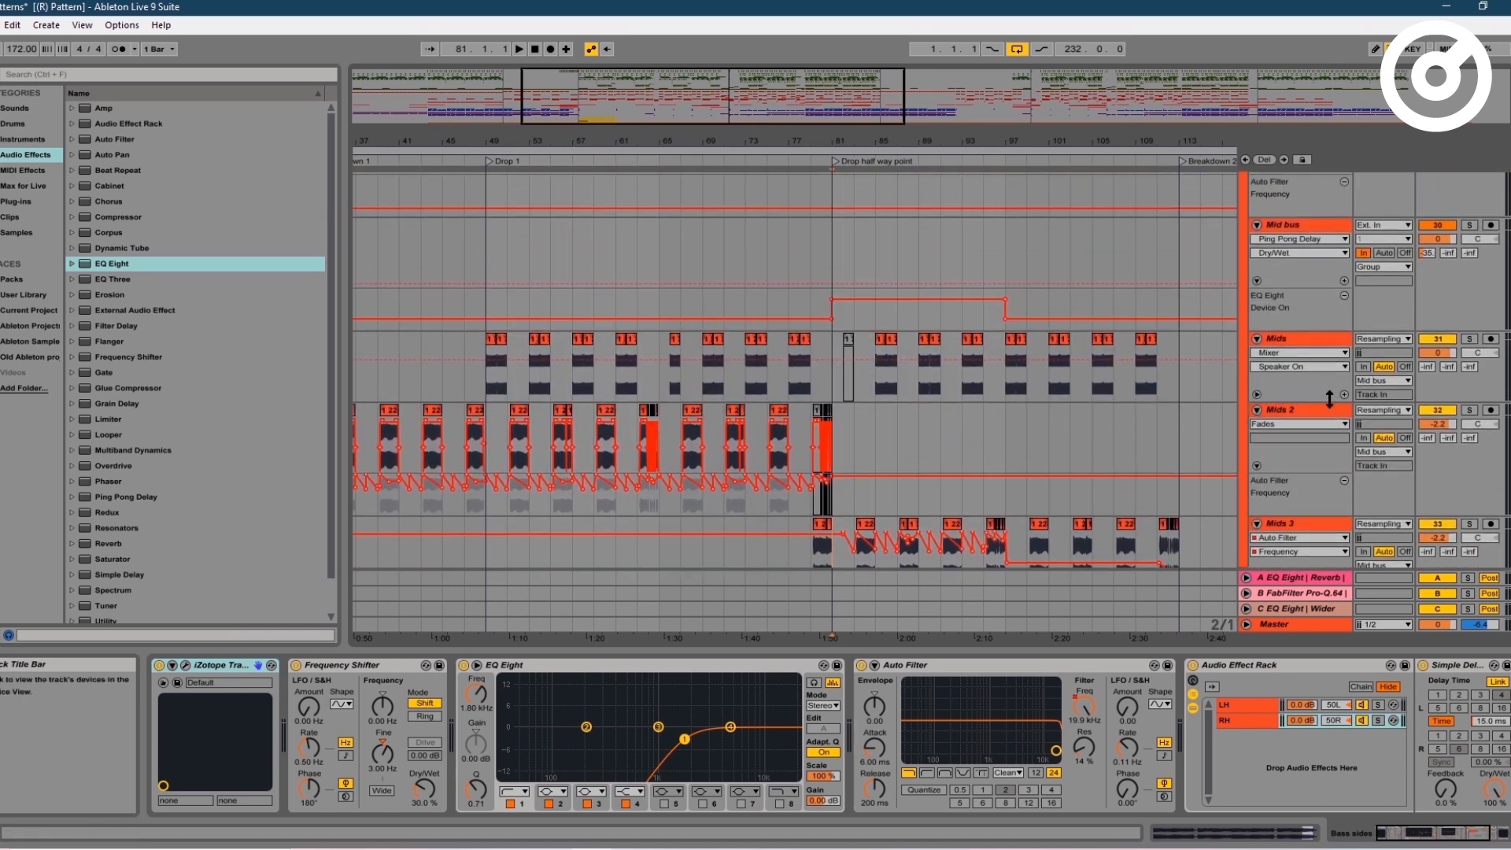
scroll(1310, 405, "down", 10)
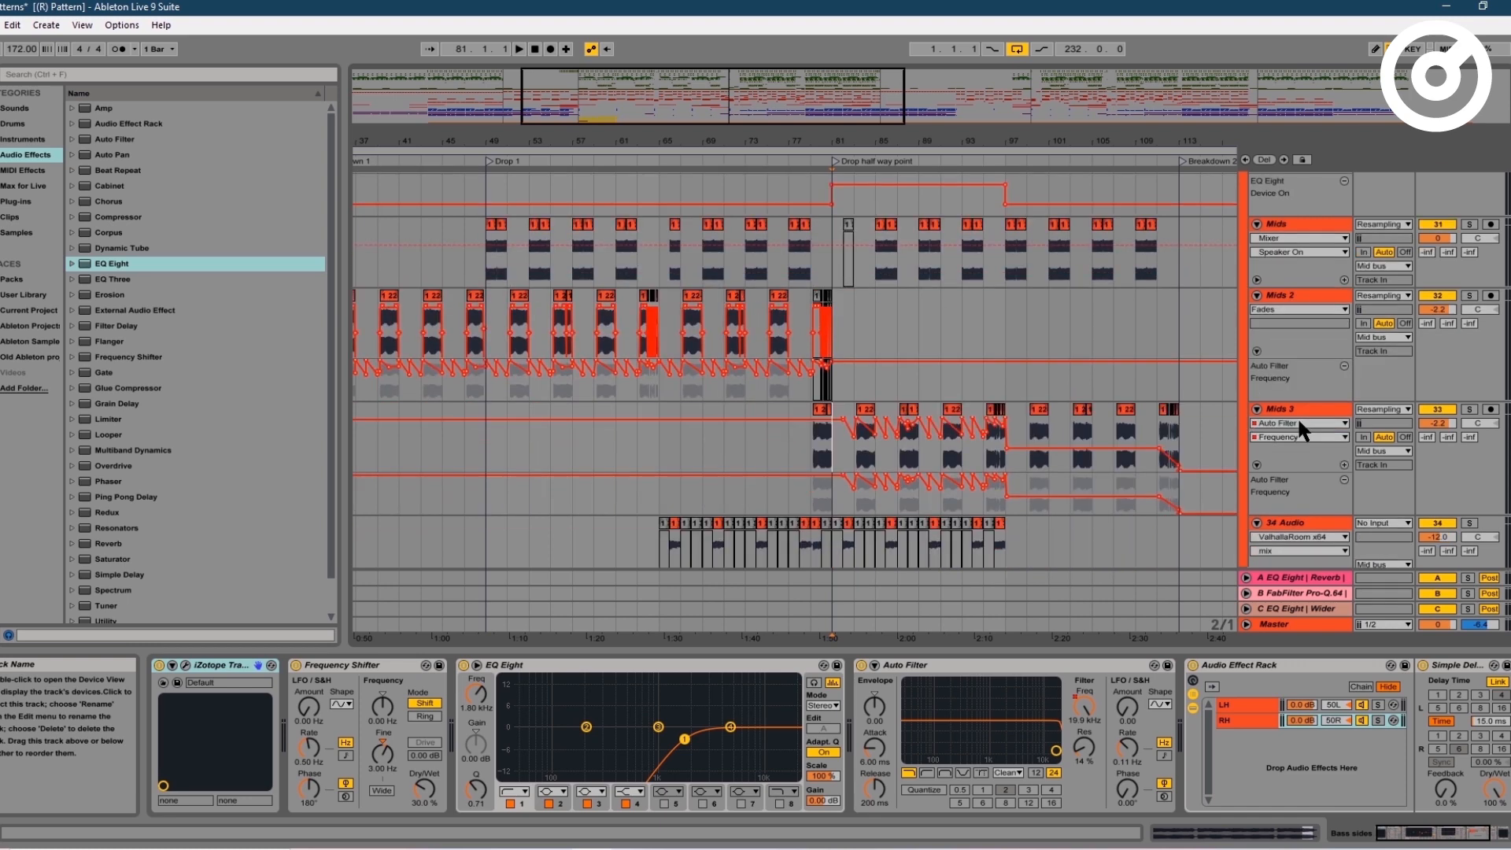
scroll(1304, 409, "down", 12)
scroll(1304, 409, "down", 9)
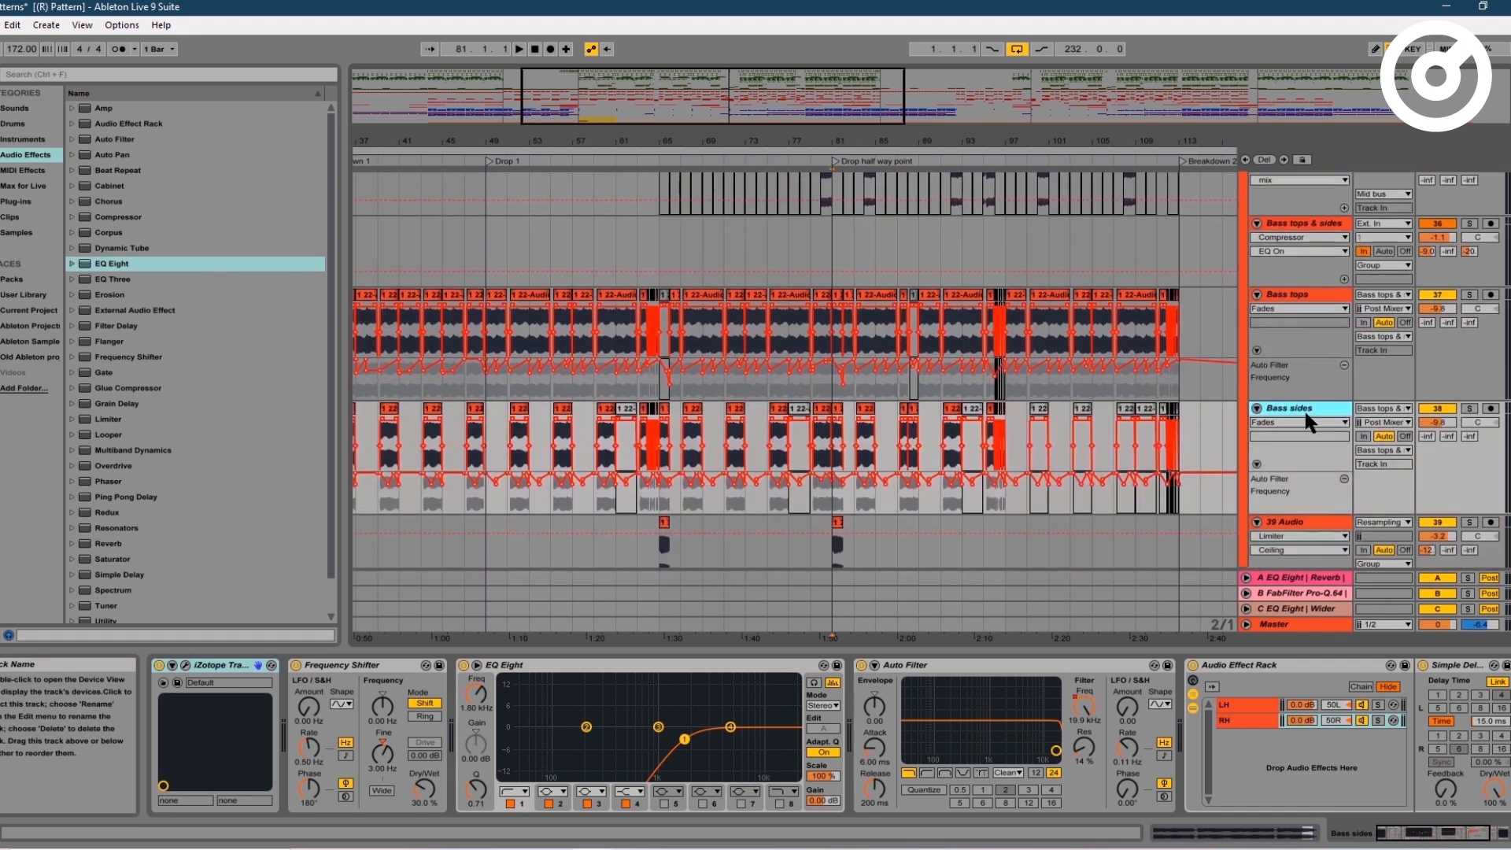
- Show the sample of the one-bar clip at bar 65 on 39 Audio, and return to the track's devices
scroll(1291, 408, "down", 6)
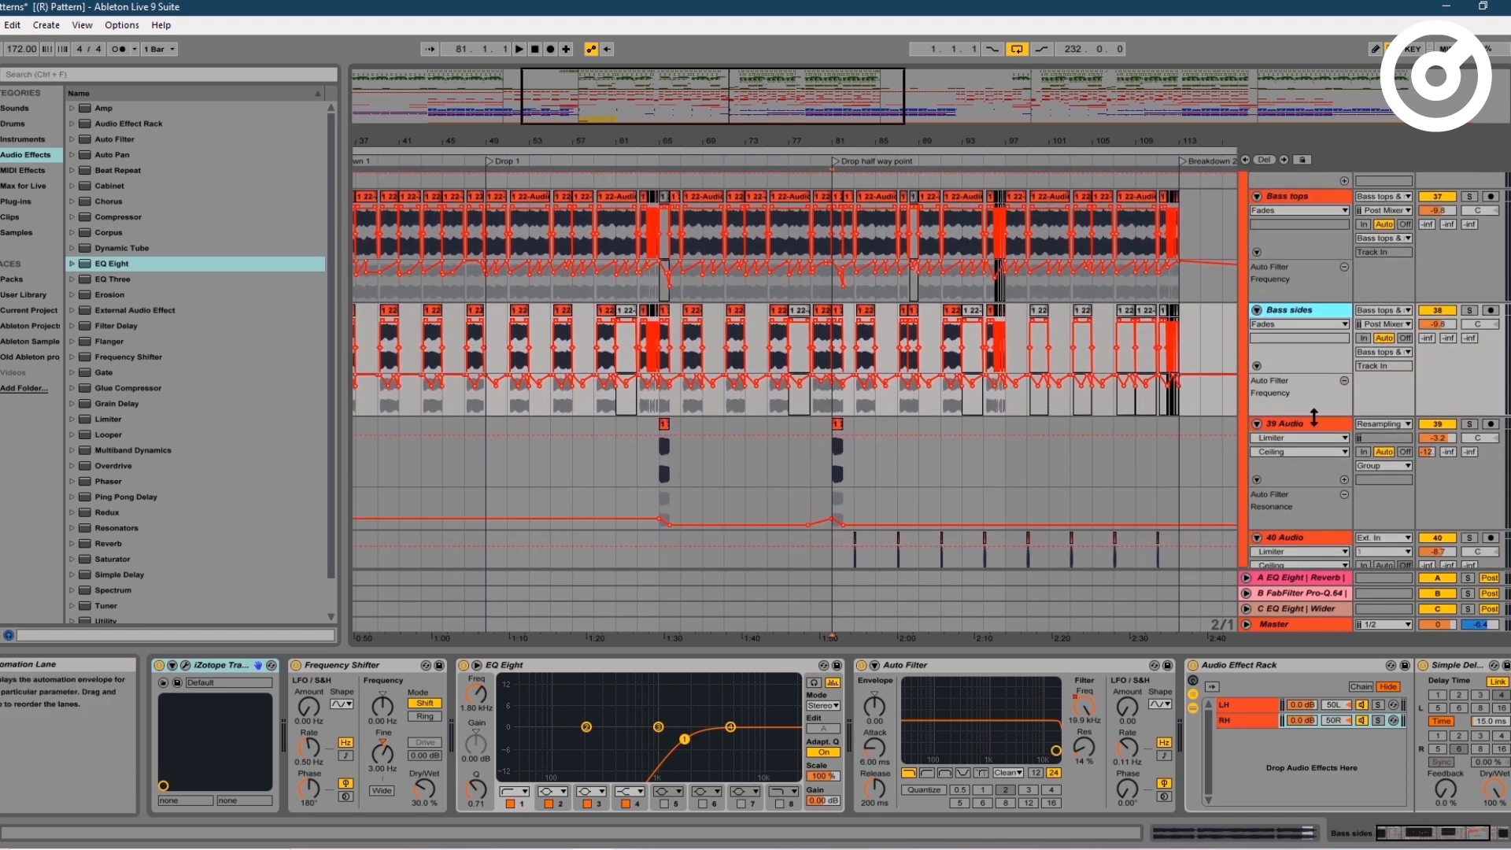
left_click(1306, 425)
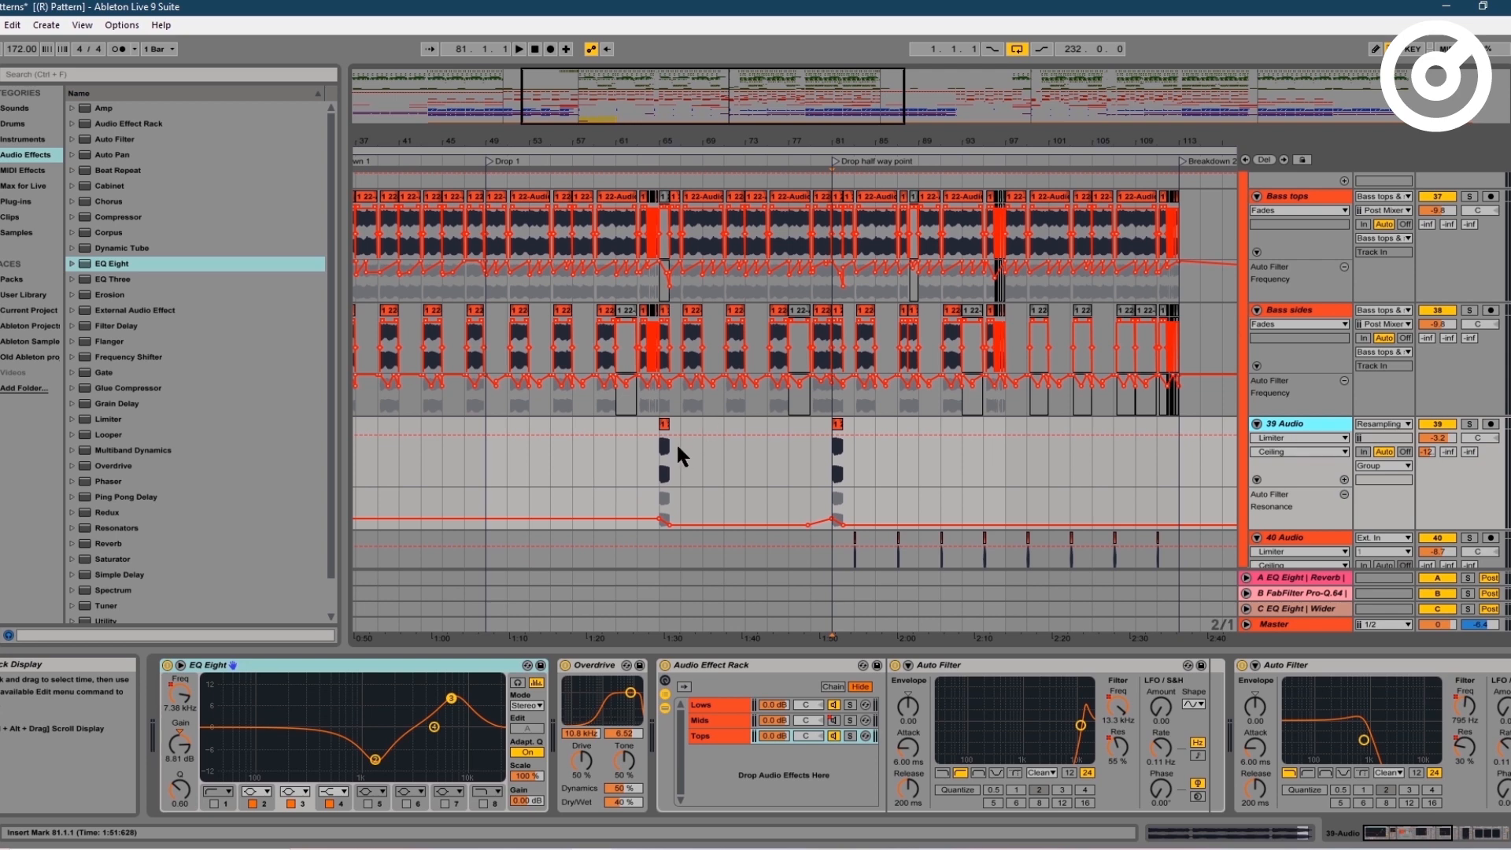
left_click(657, 476)
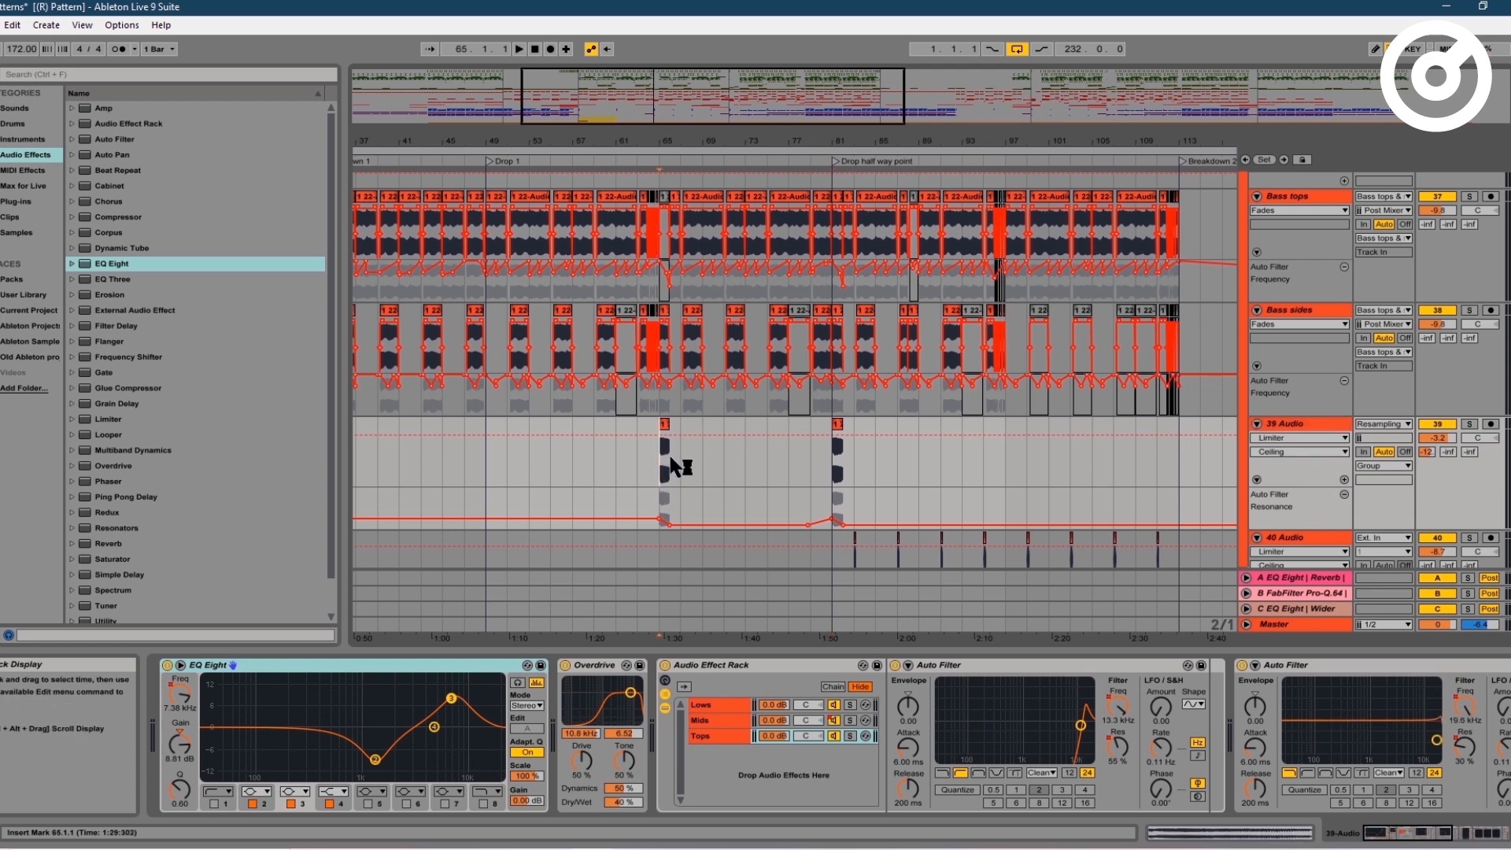
left_click(668, 438)
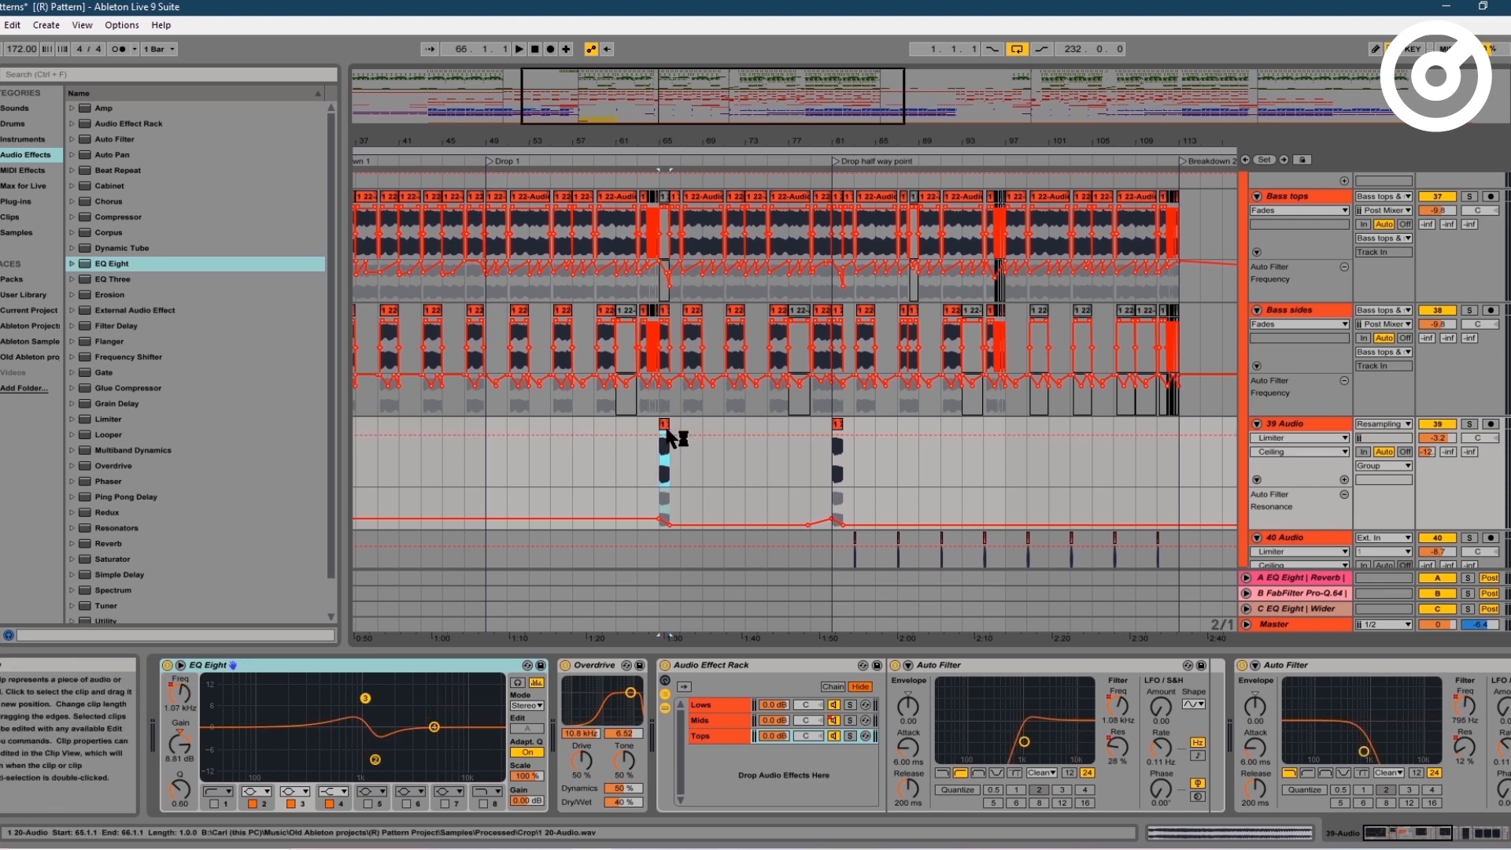
double_click(668, 439)
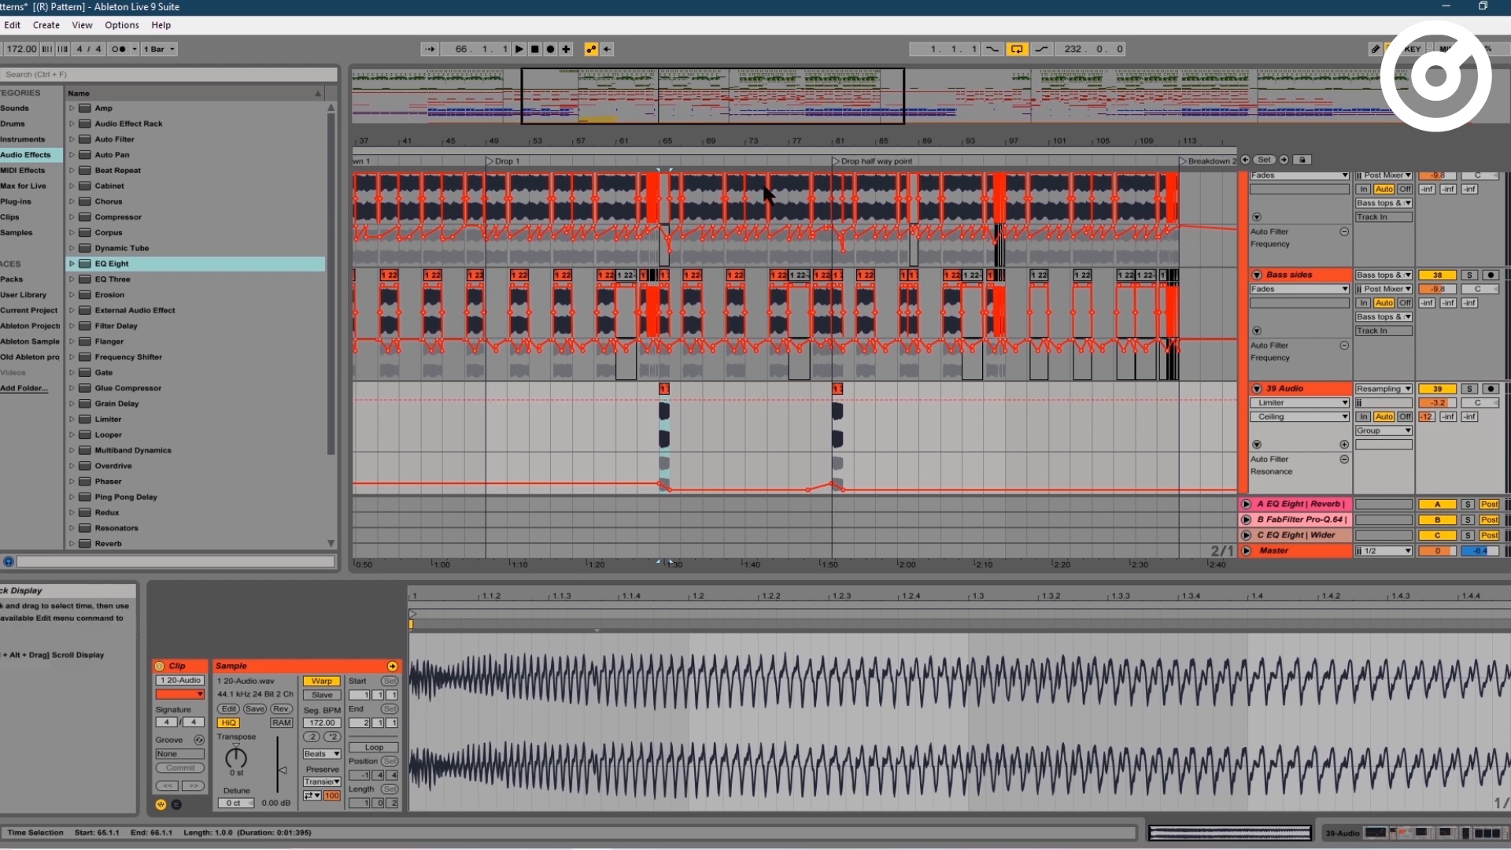
key("shift+Tab")
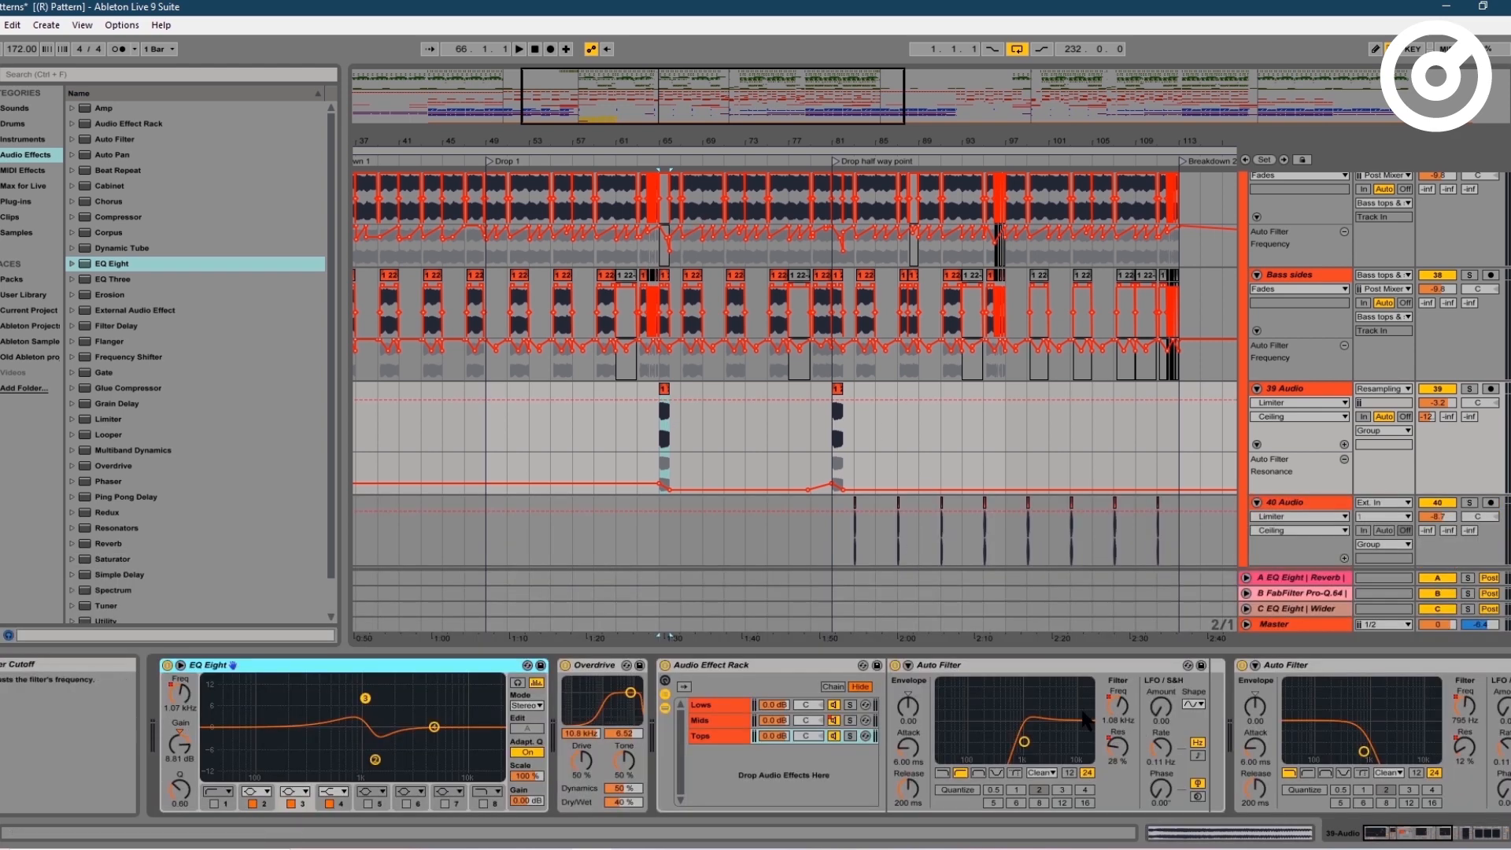
- Solo the 39 Audio track and play it from bar 65
left_click(658, 439)
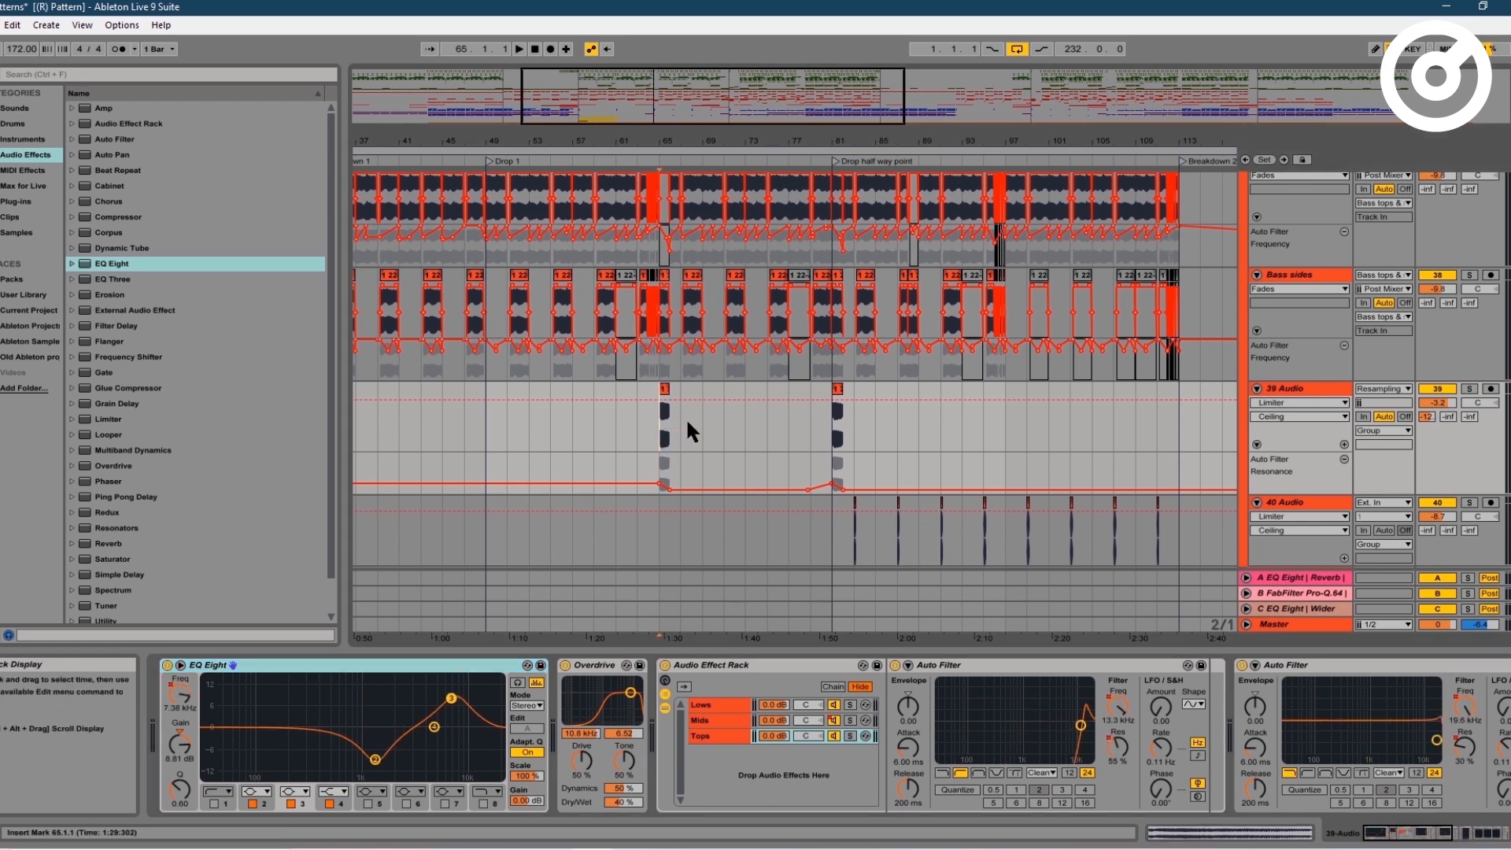
left_click(1469, 389)
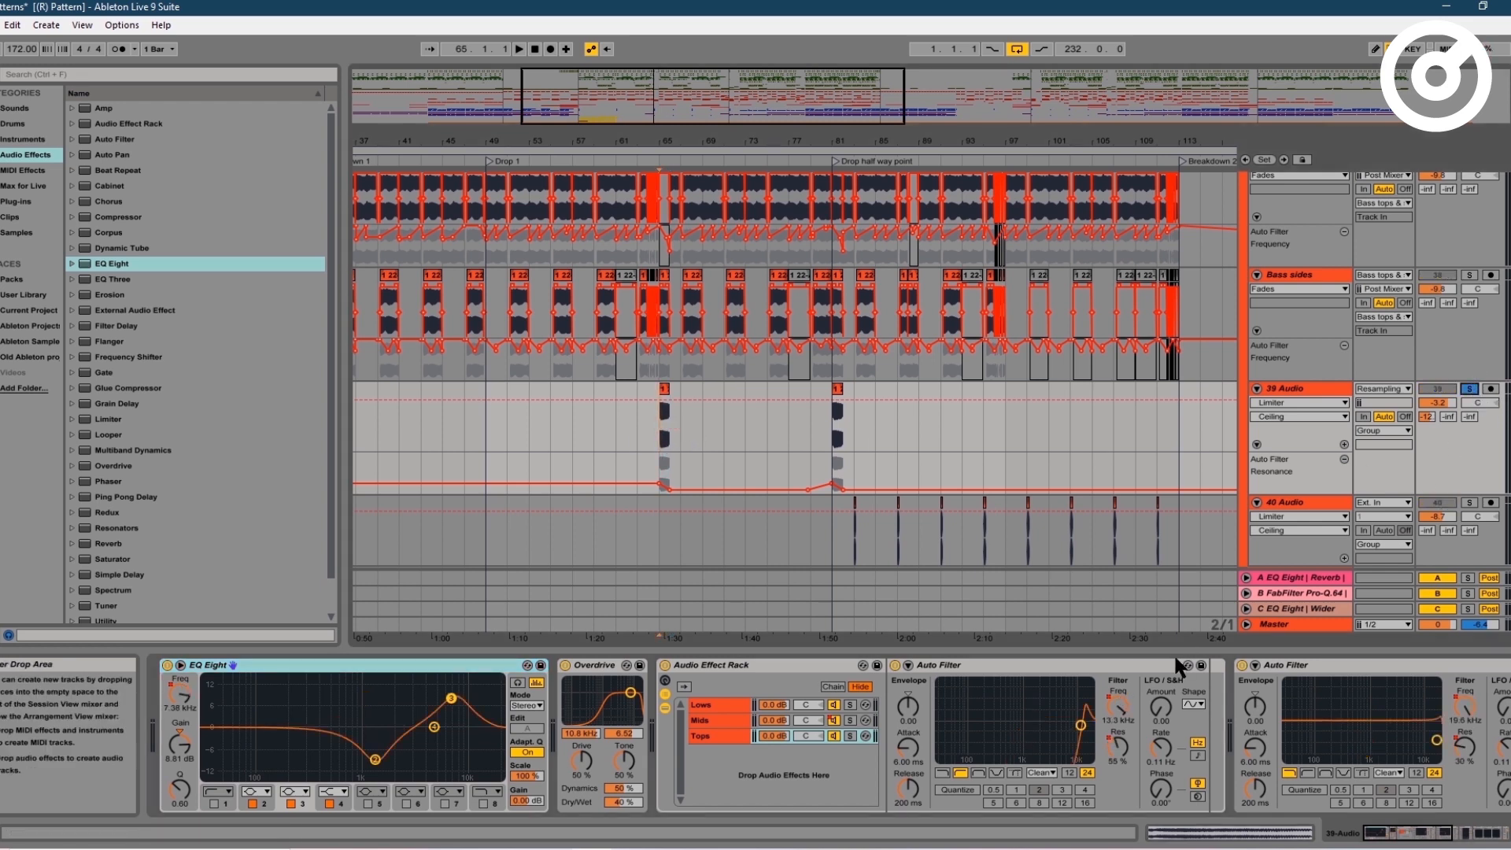
key("space")
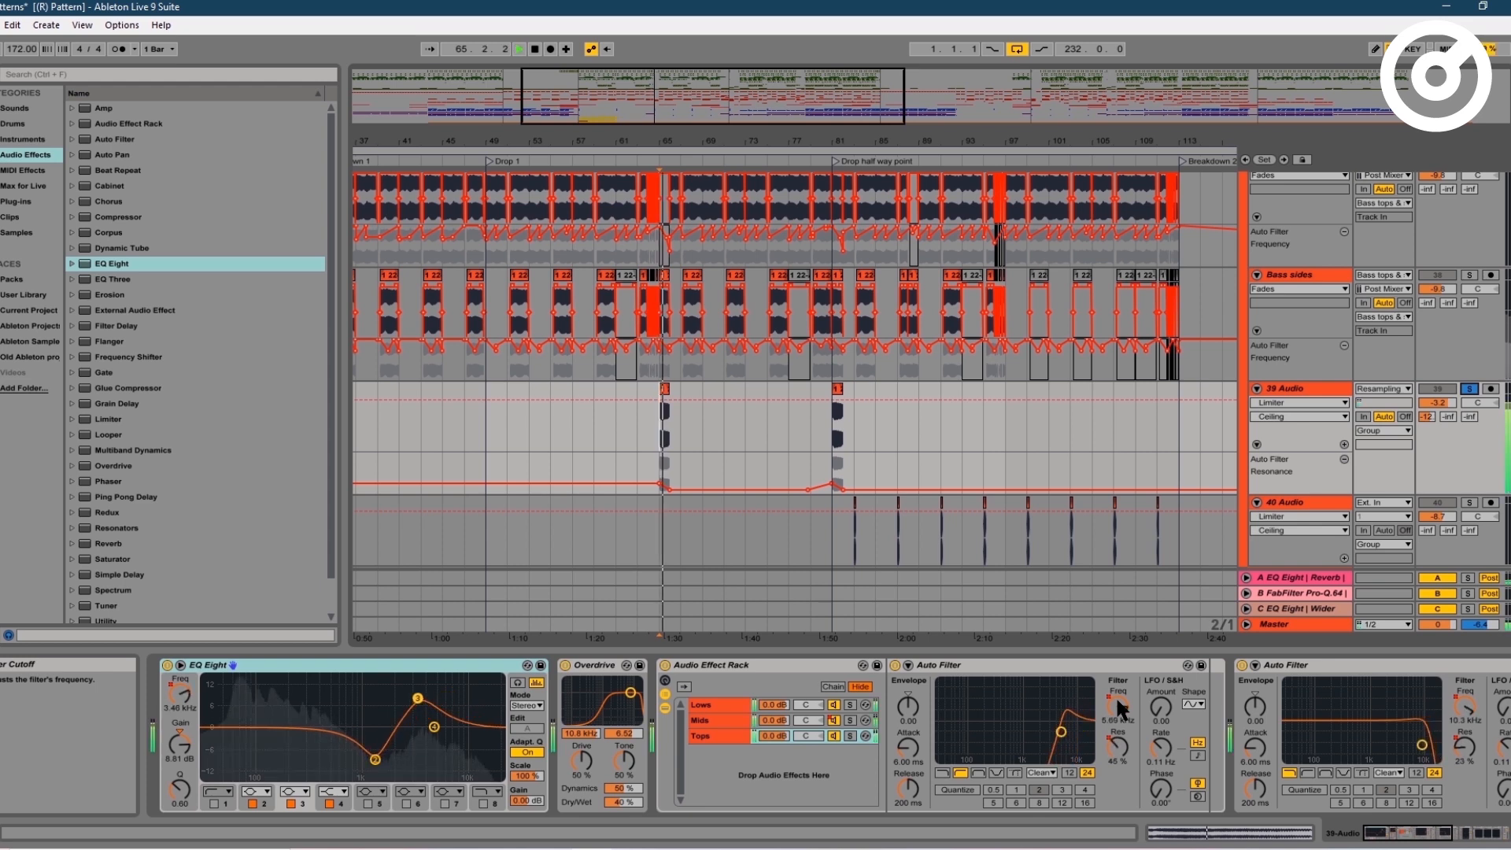
- Stop playback and select bars 81 to 113 on the 40 Audio track
key("space")
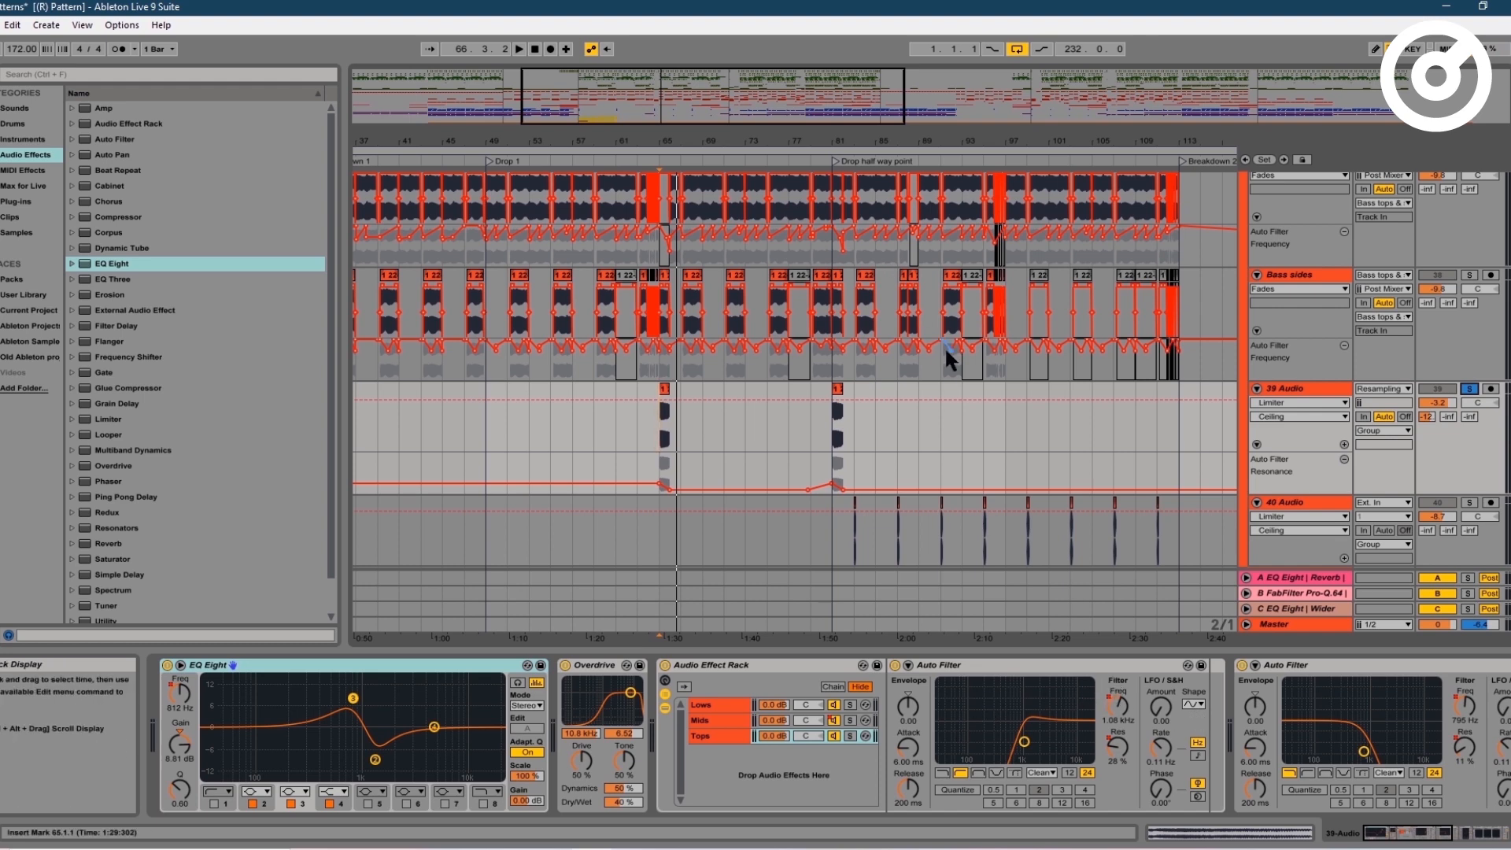
scroll(952, 356, "down", 5)
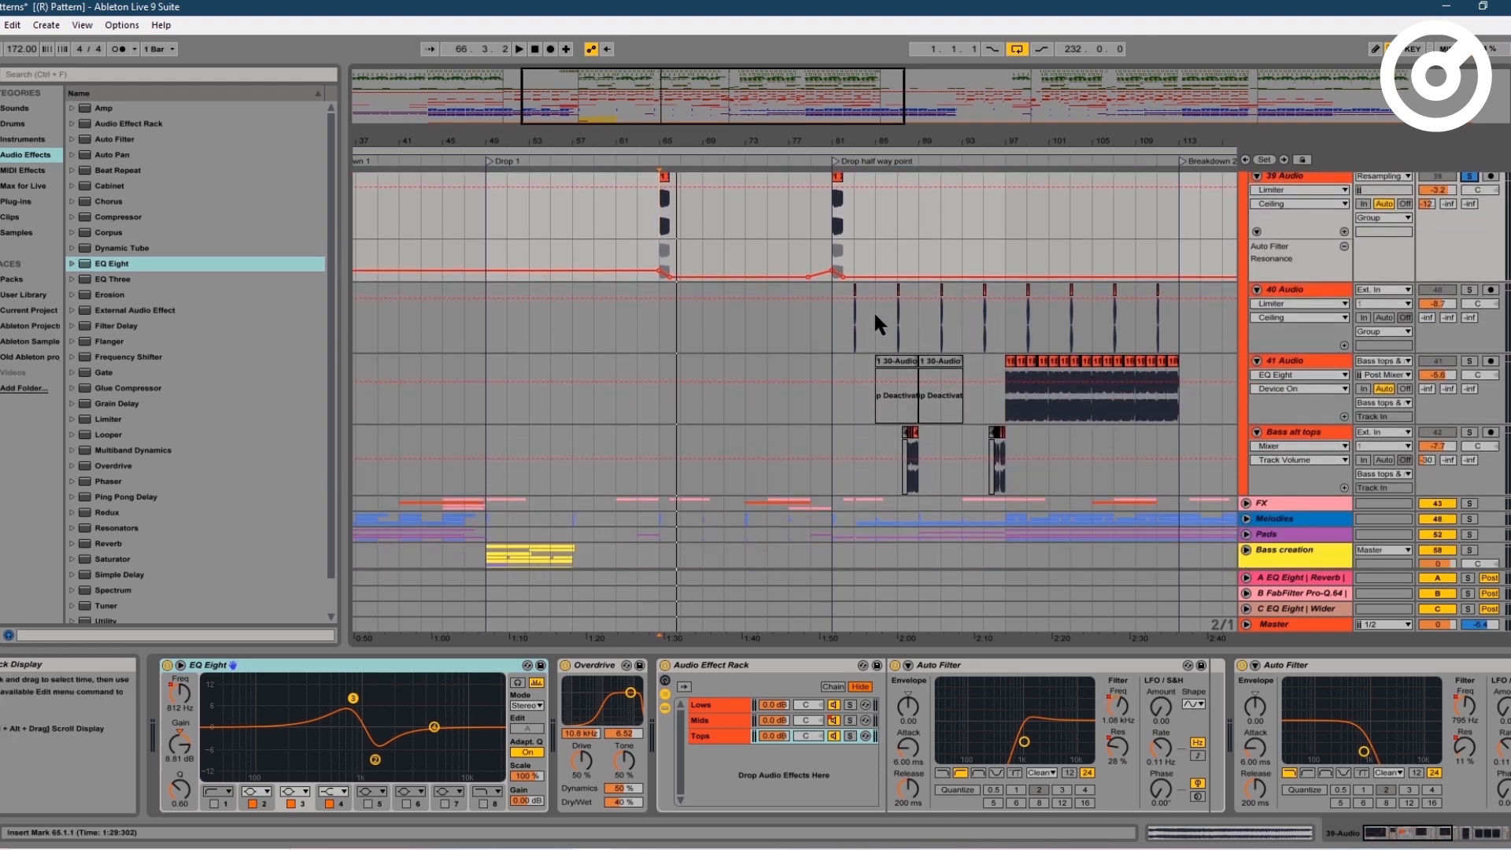
left_click(830, 338)
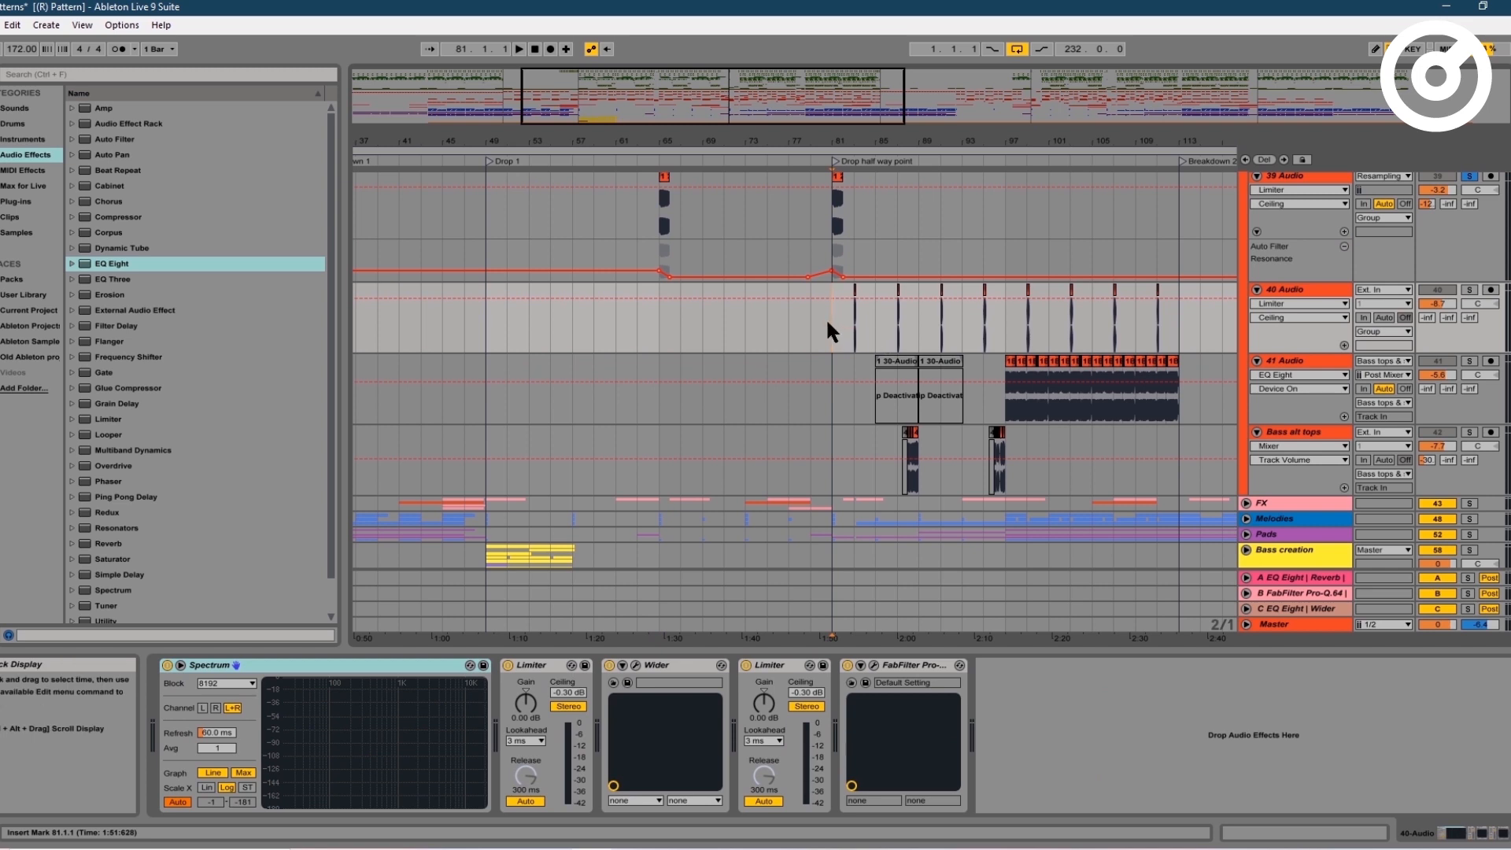
left_click_drag(832, 322, 1173, 329)
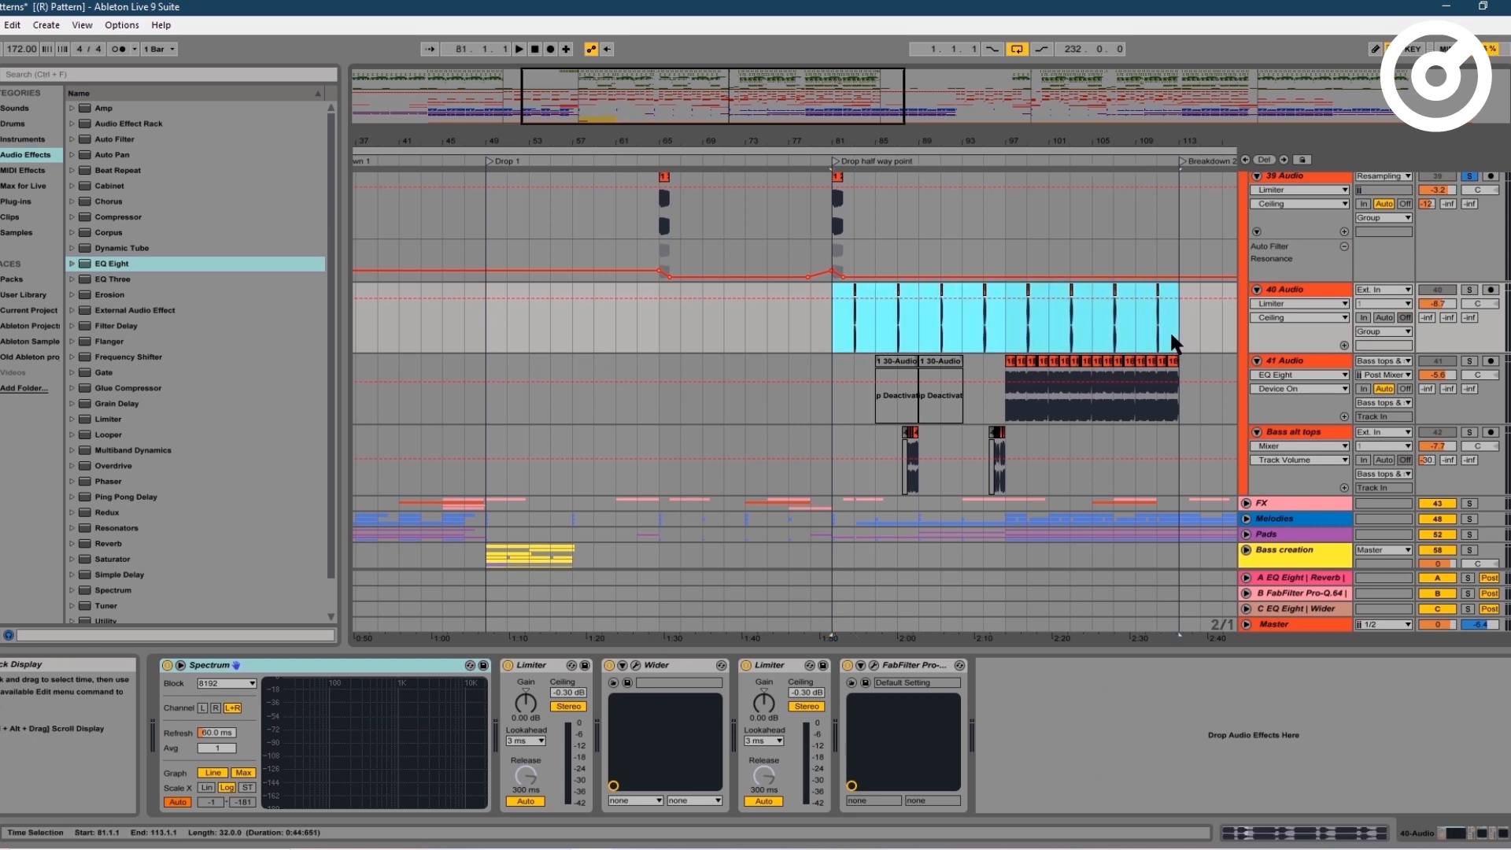
- Solo the 40 Audio track and play its clip from bar 83
left_click(855, 334)
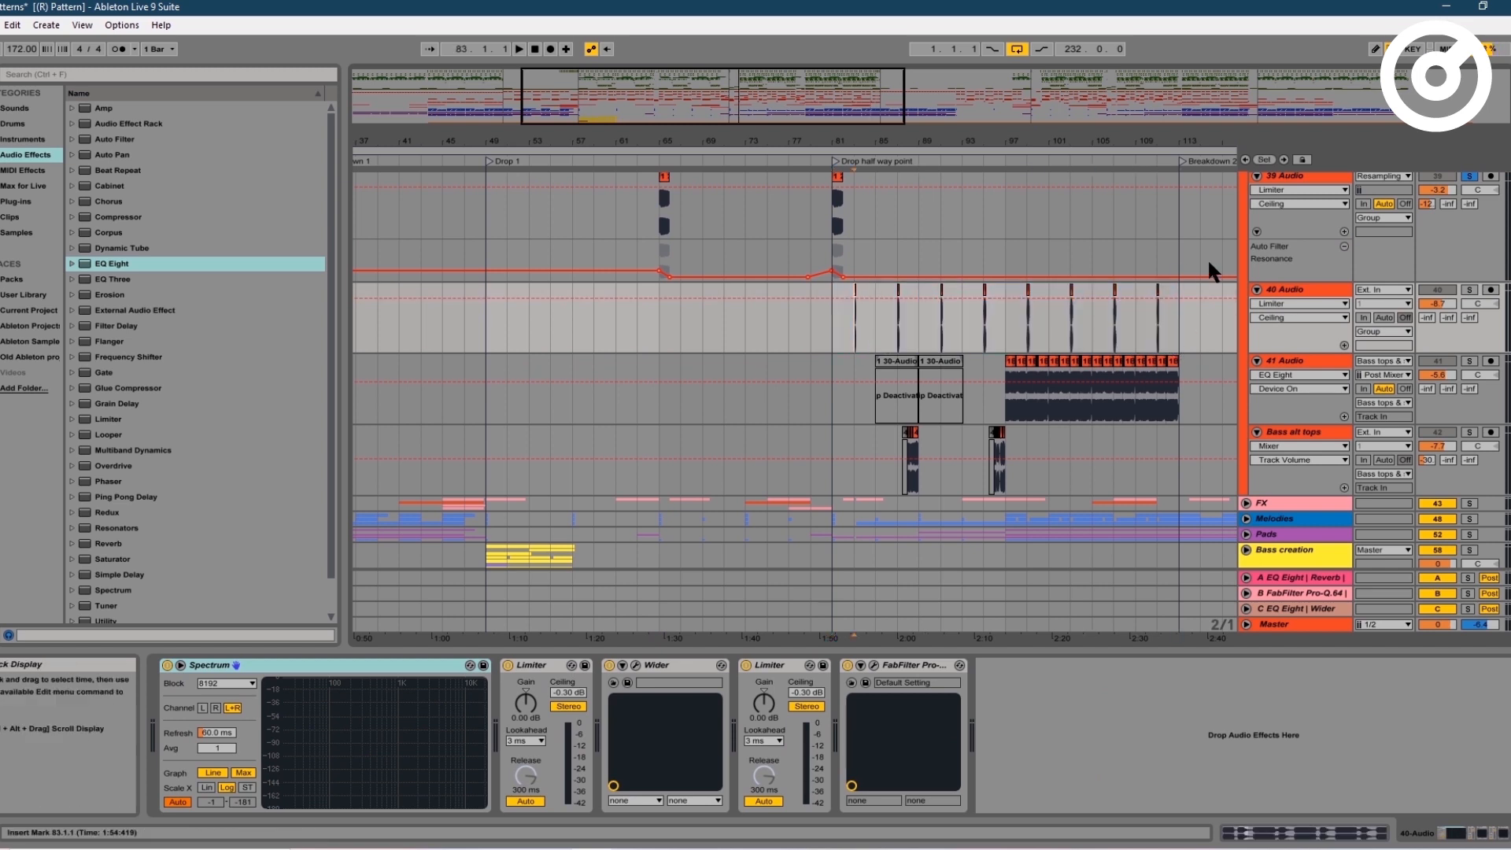
left_click(1469, 289)
key("space")
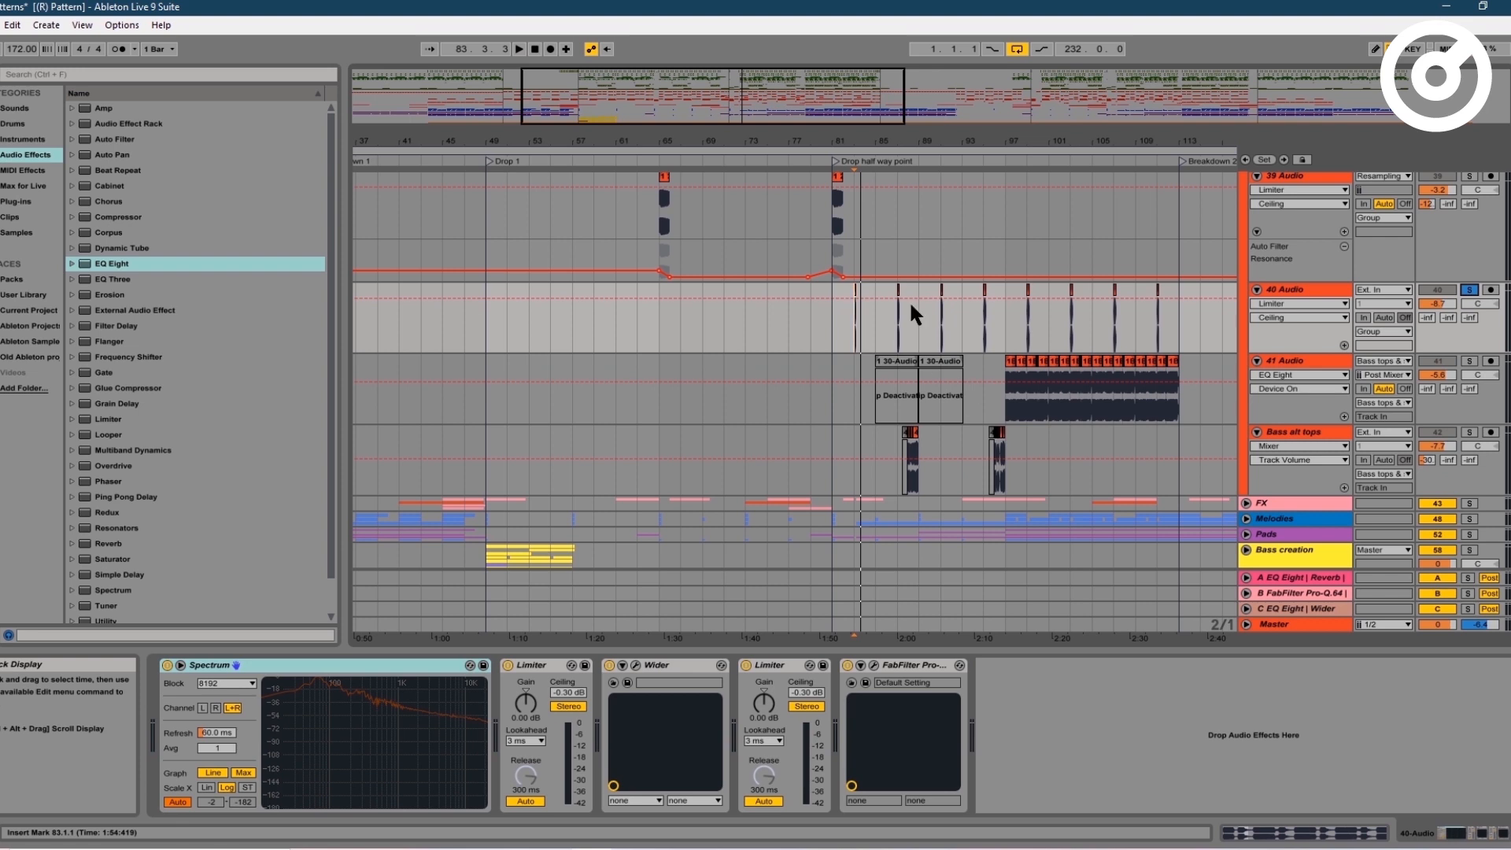
- Play the full mix from bar 81 with the 40 Audio track unsoloed, and stop after its first clip
left_click(828, 334)
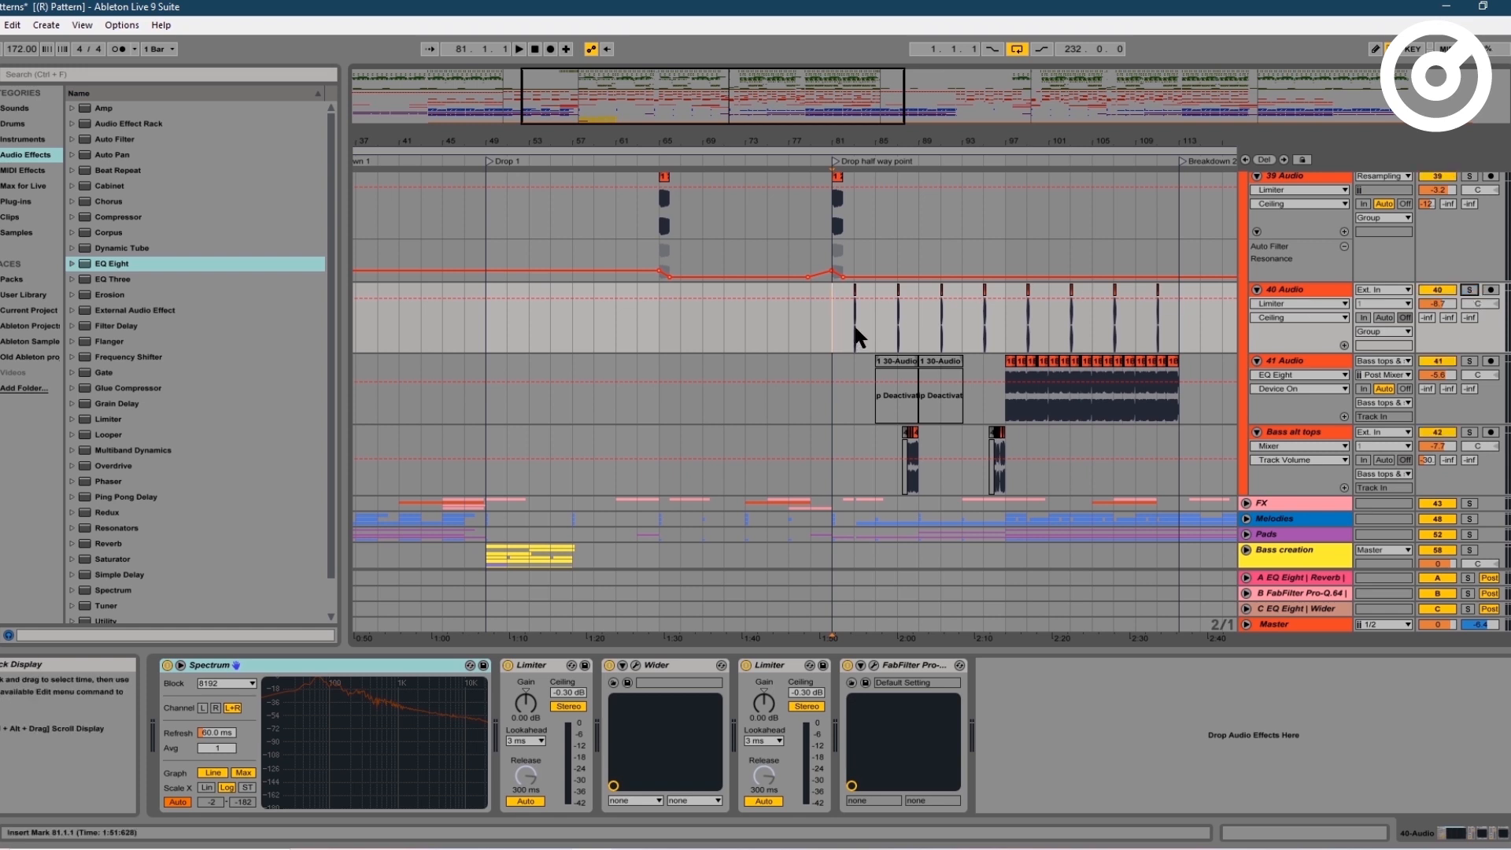
key("space")
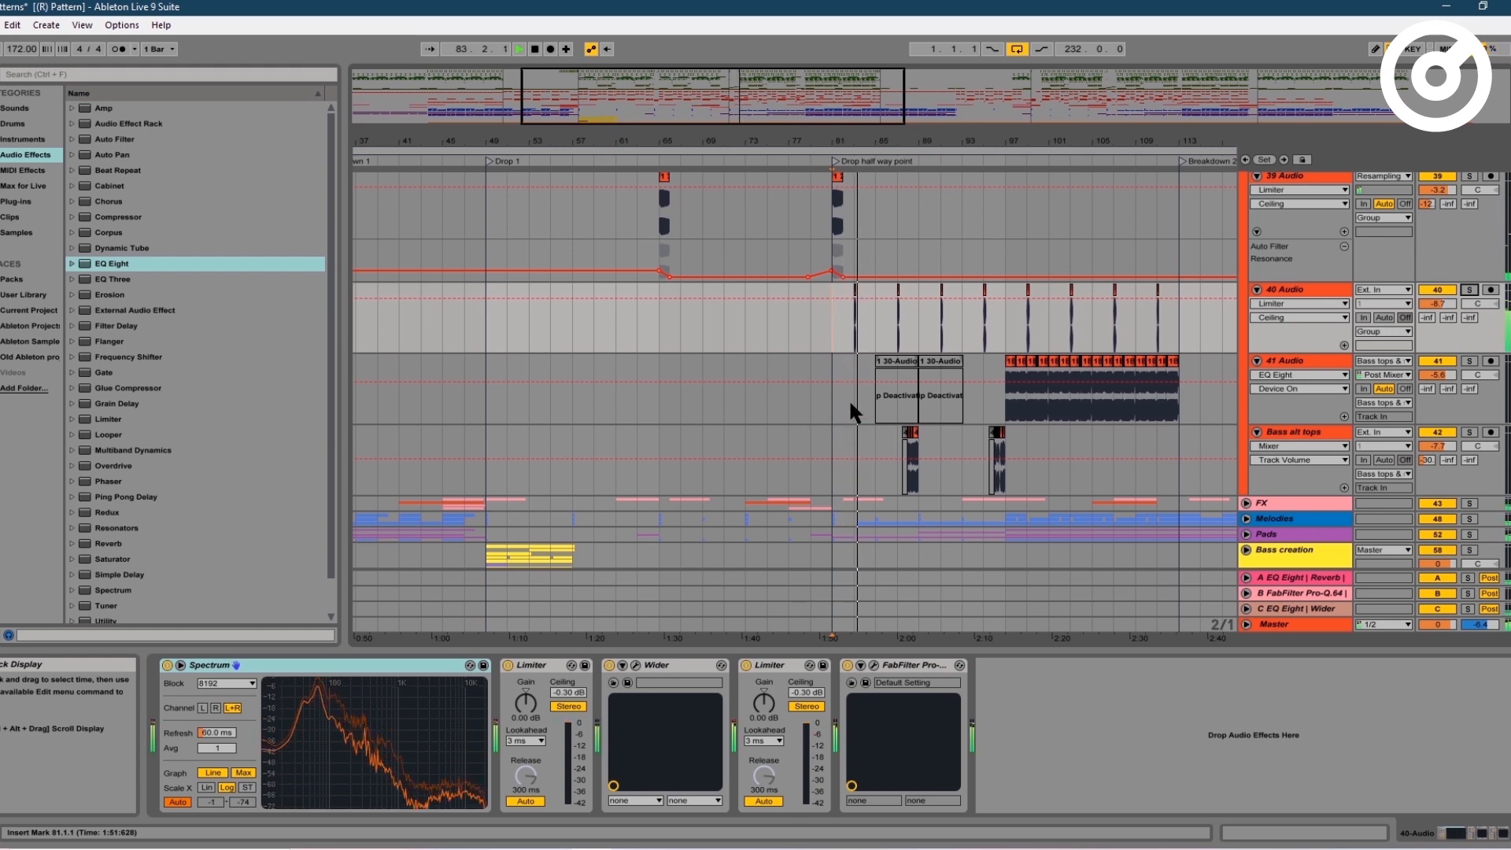
key("space")
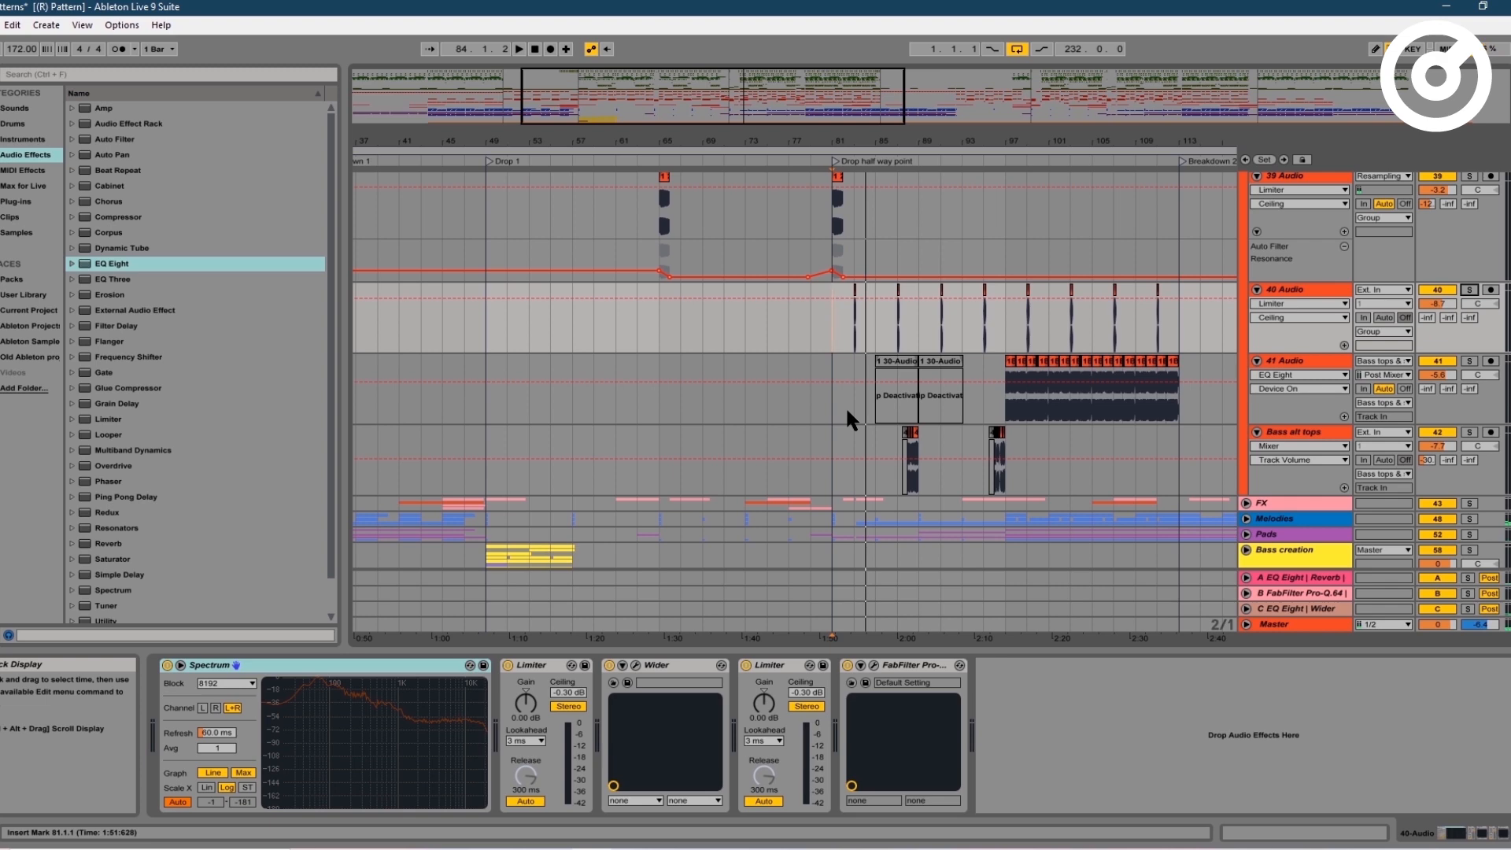
- Show the device chain of 41 Audio and locate the starts of its clip runs at bars 97 and 17
left_click(861, 367)
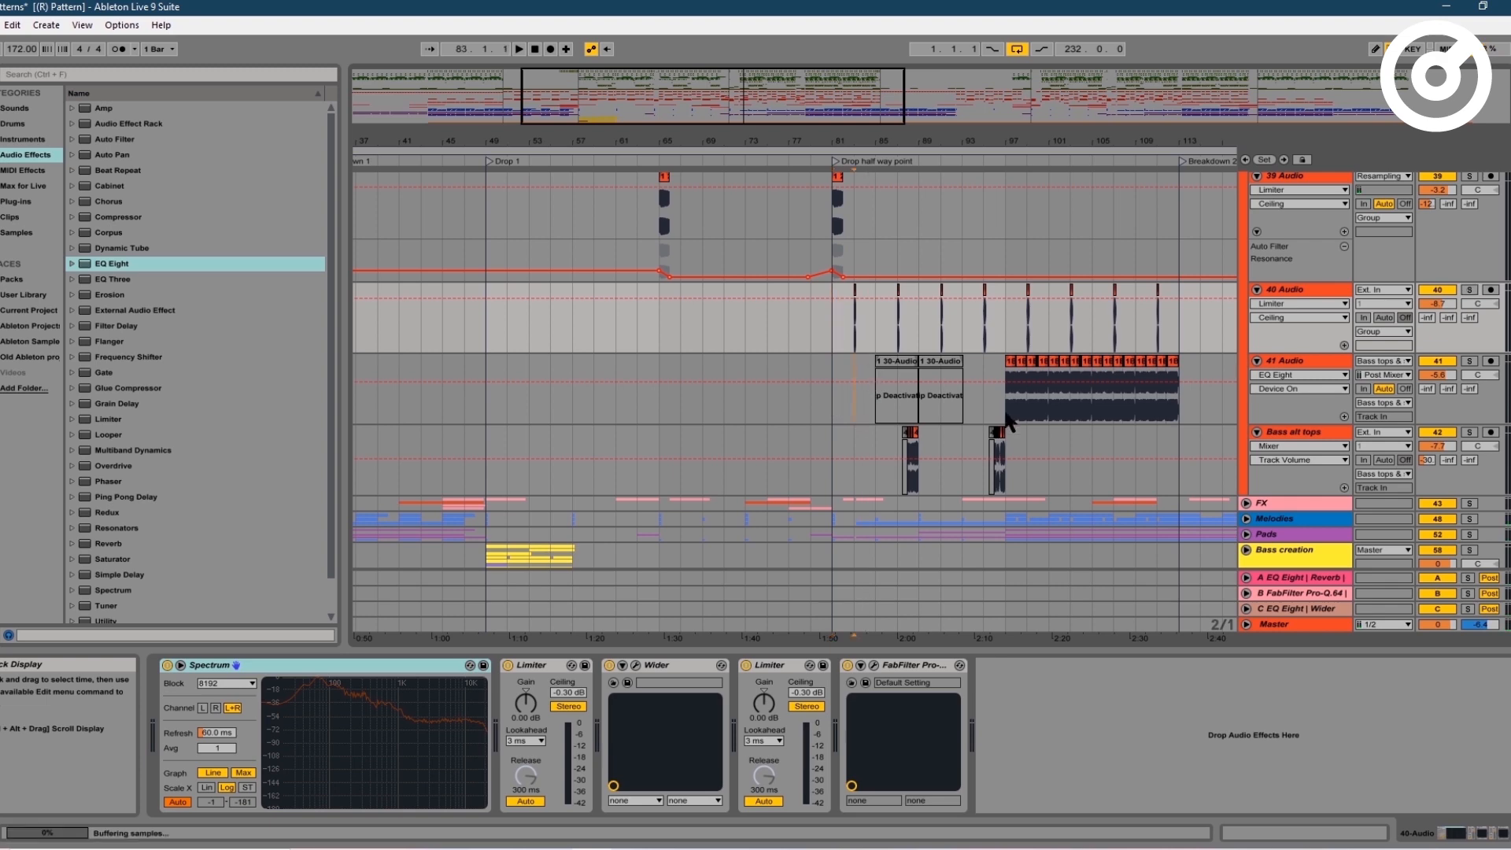
left_click(1283, 363)
left_click(1010, 382)
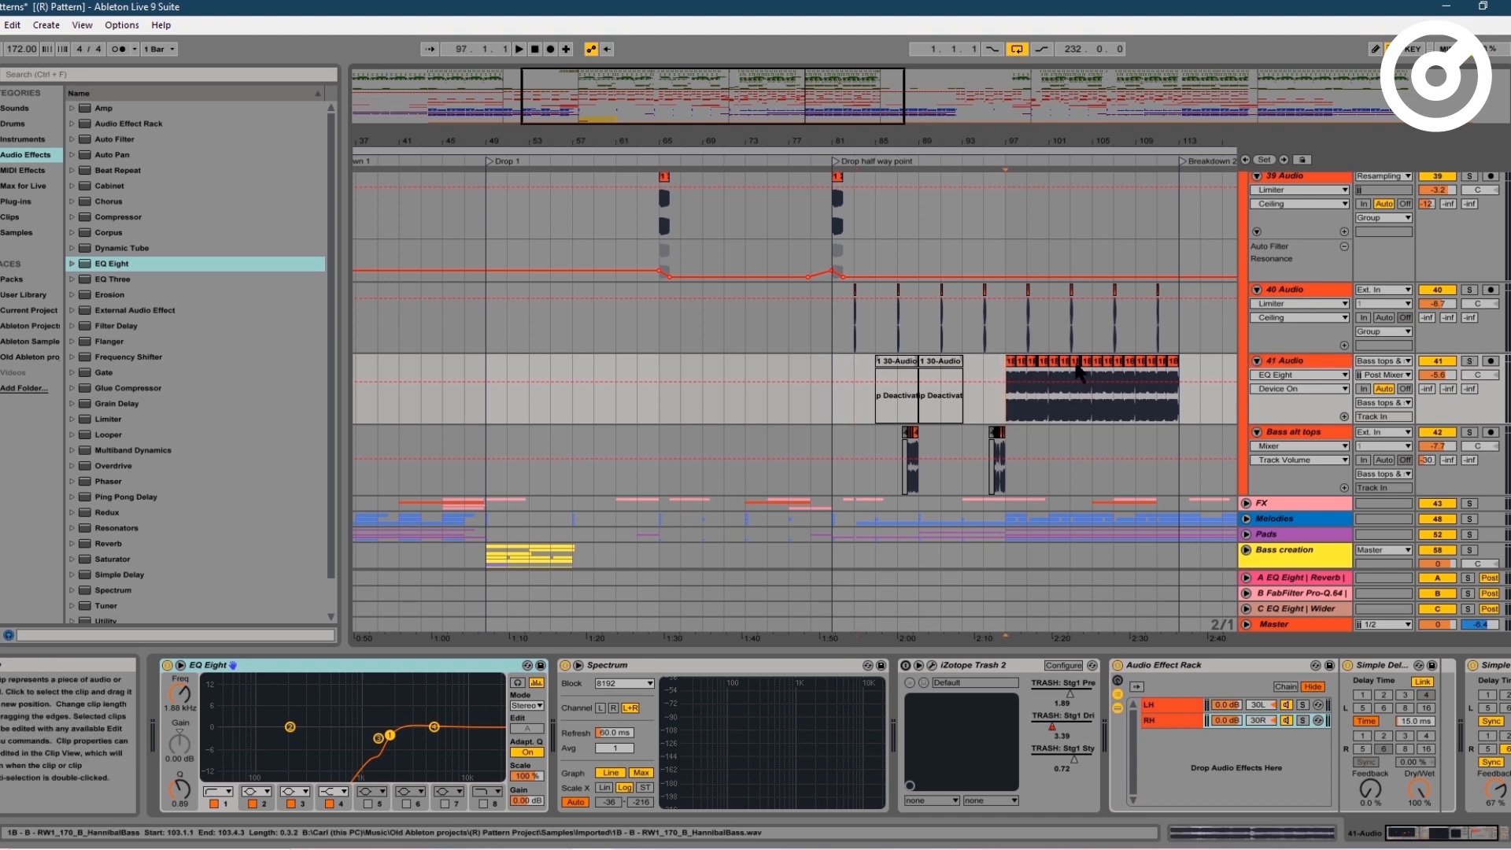
left_click_drag(772, 118, 746, 118)
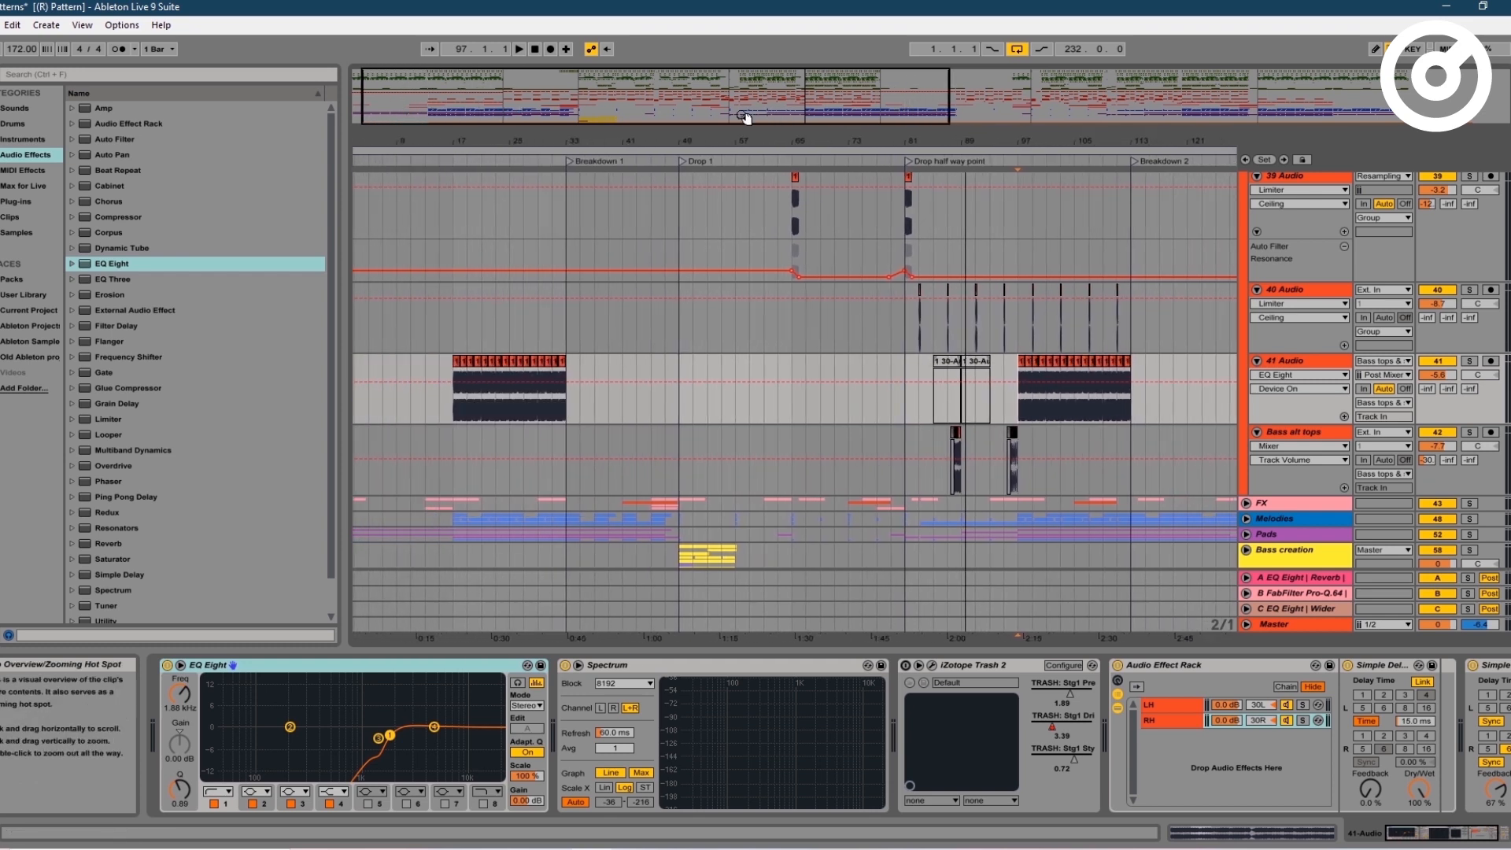
left_click(455, 410)
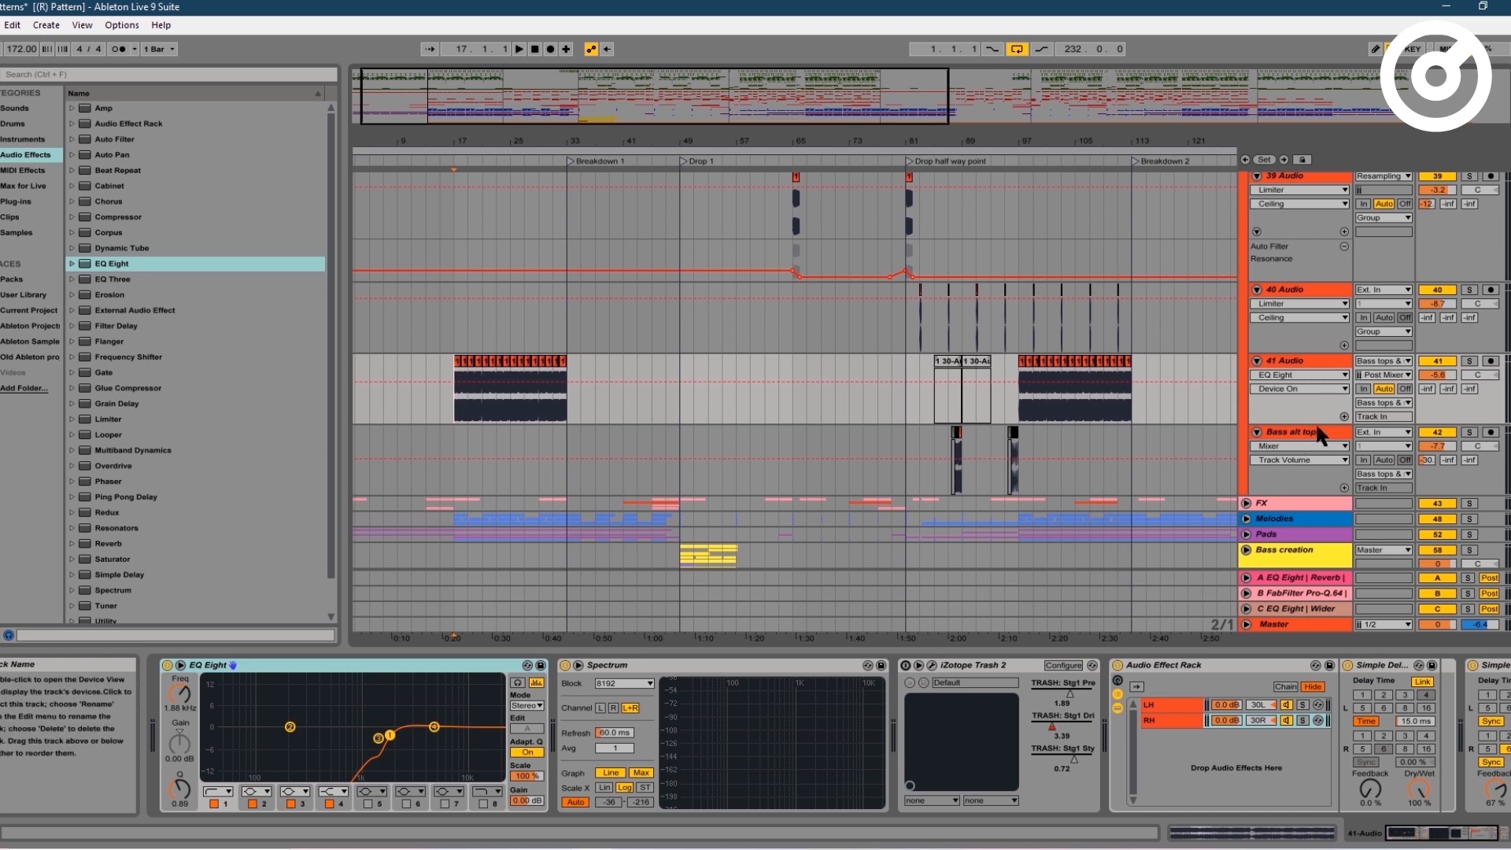
- Show the device chain of Bass alt tops, solo the track and play its clip from bar 88
left_click(1293, 453)
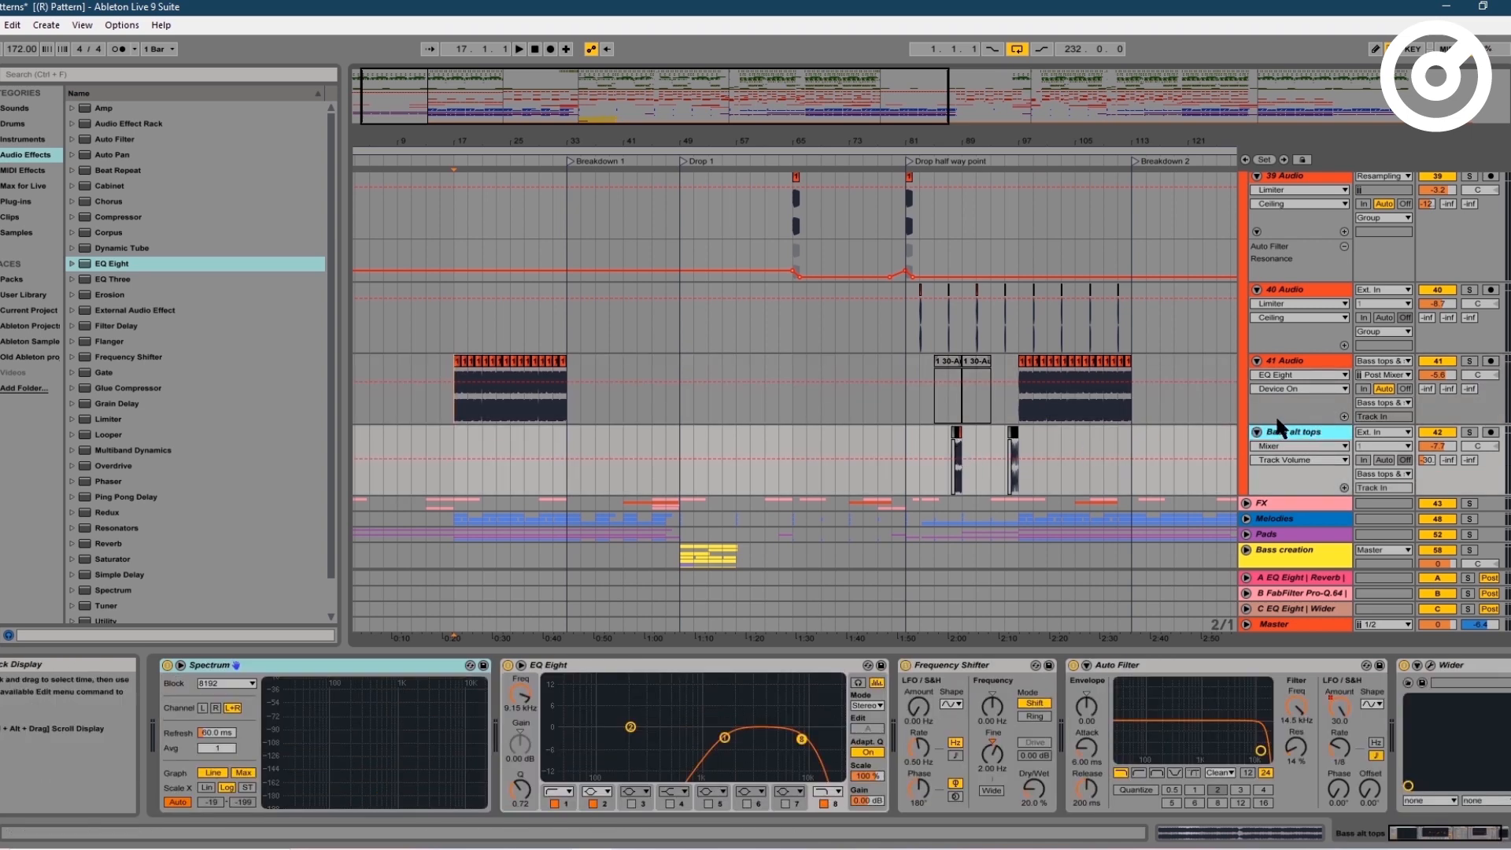
left_click(956, 445)
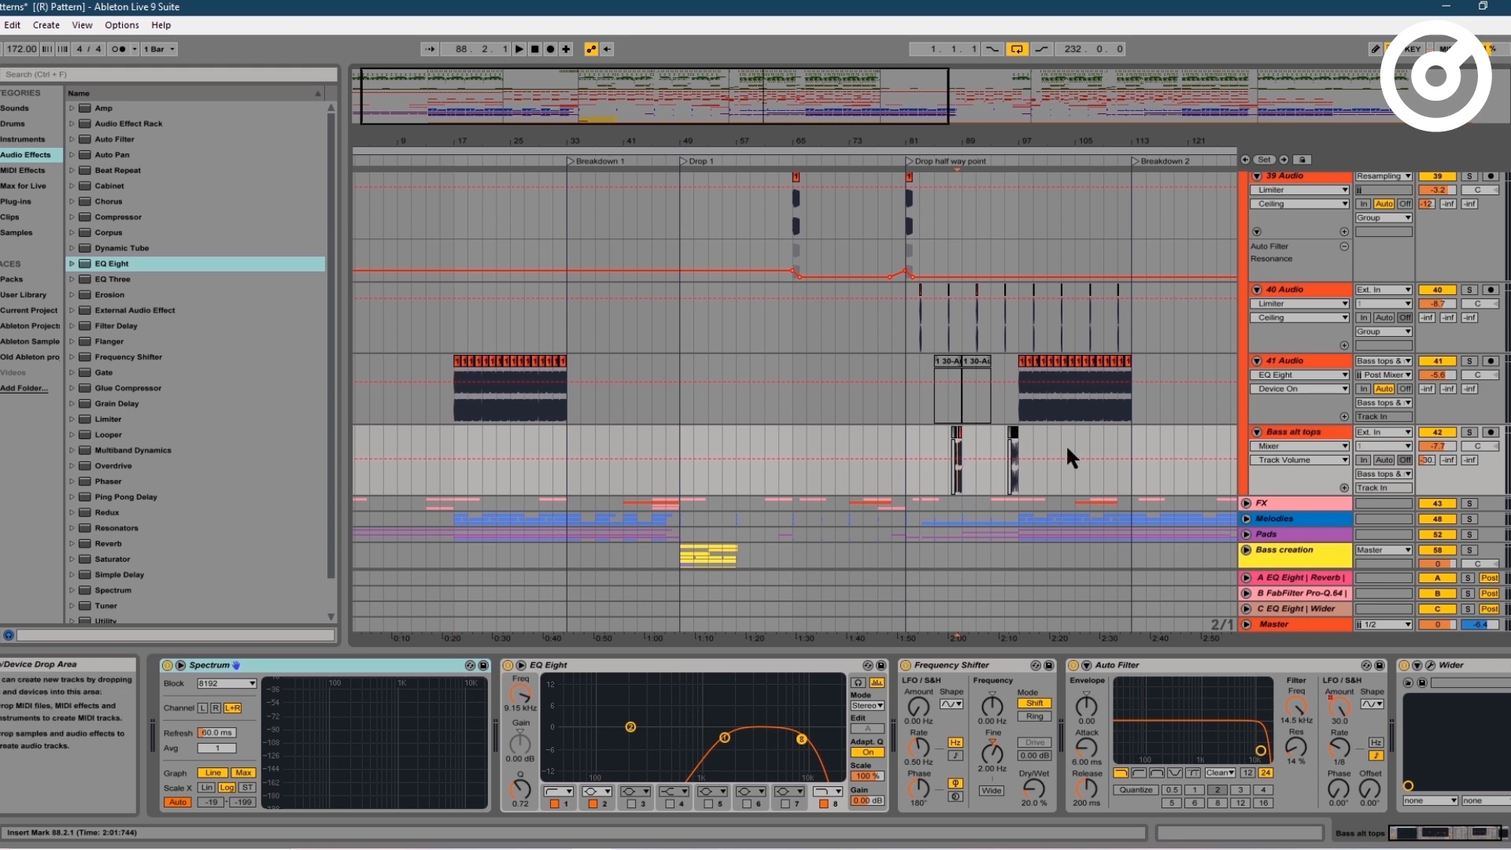
left_click(1464, 431)
key("space")
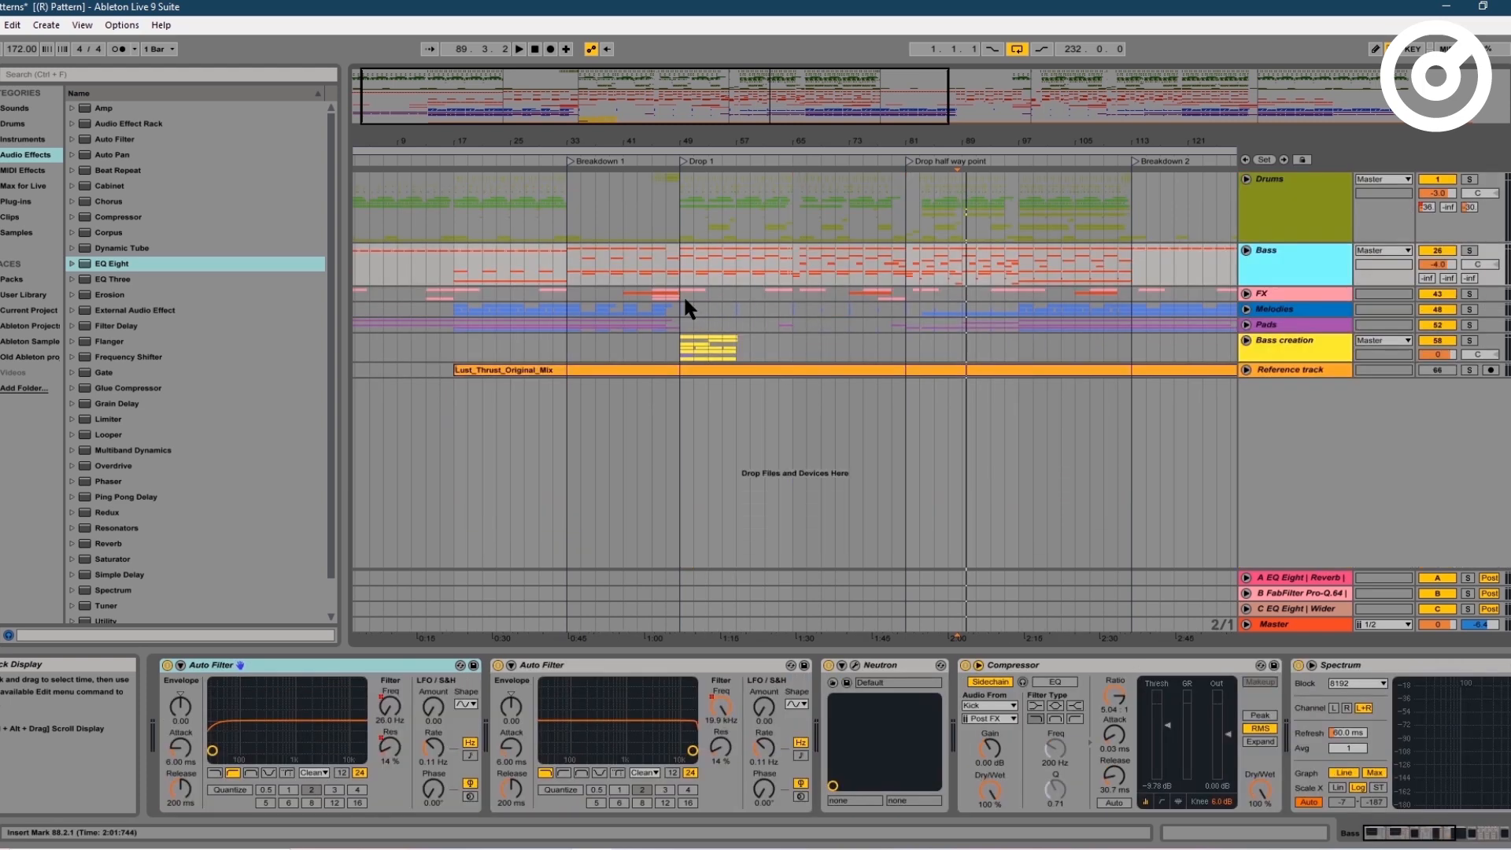
- Select bars 49 to 81 across the FX, Melodies and Pads groups, and inspect the Melodies and Pads groups at bar 63
left_click_drag(683, 295, 903, 318)
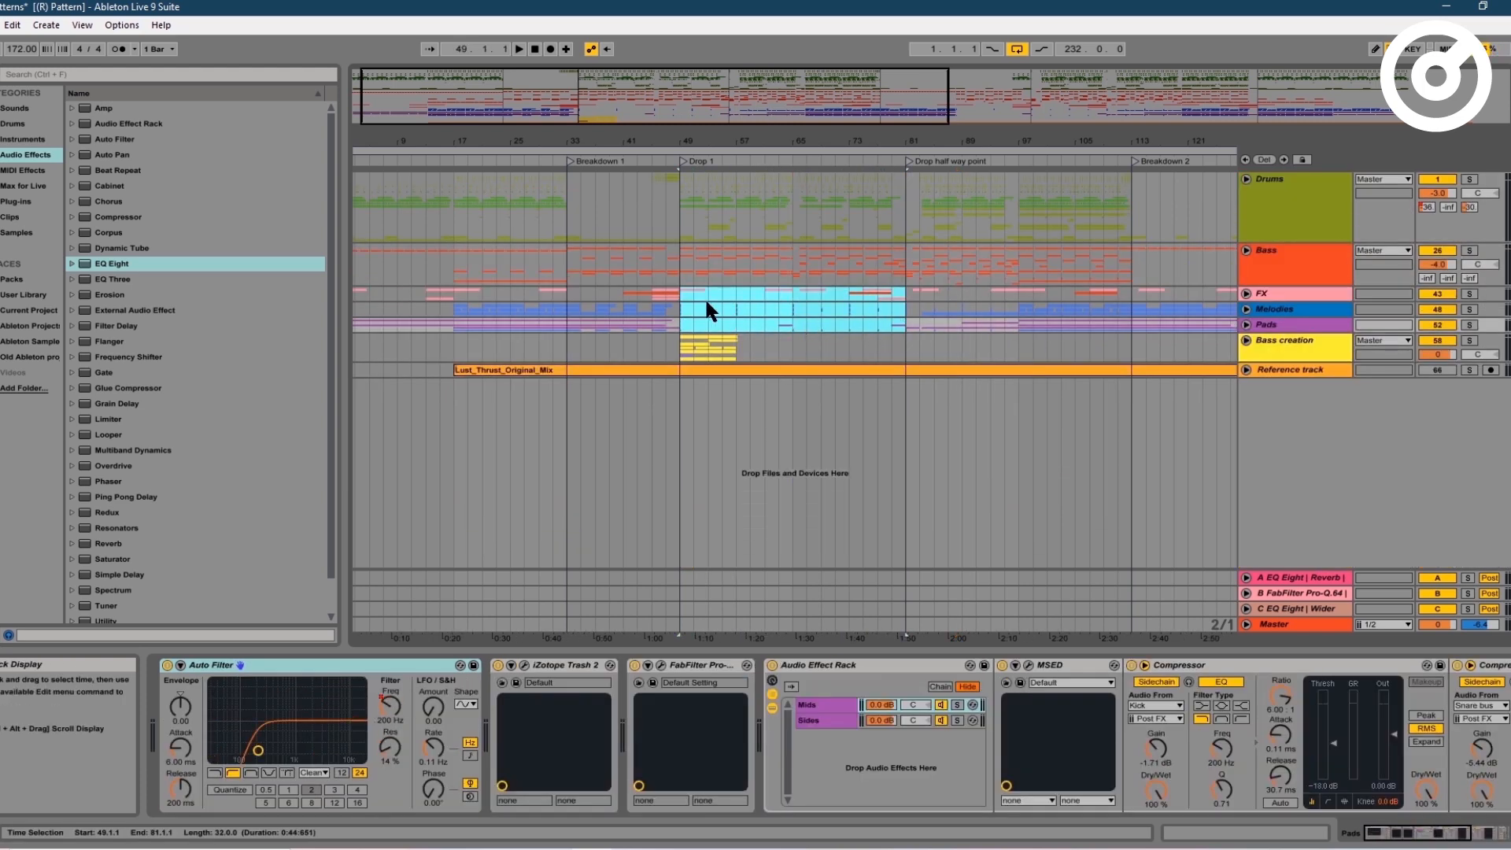
left_click(678, 319)
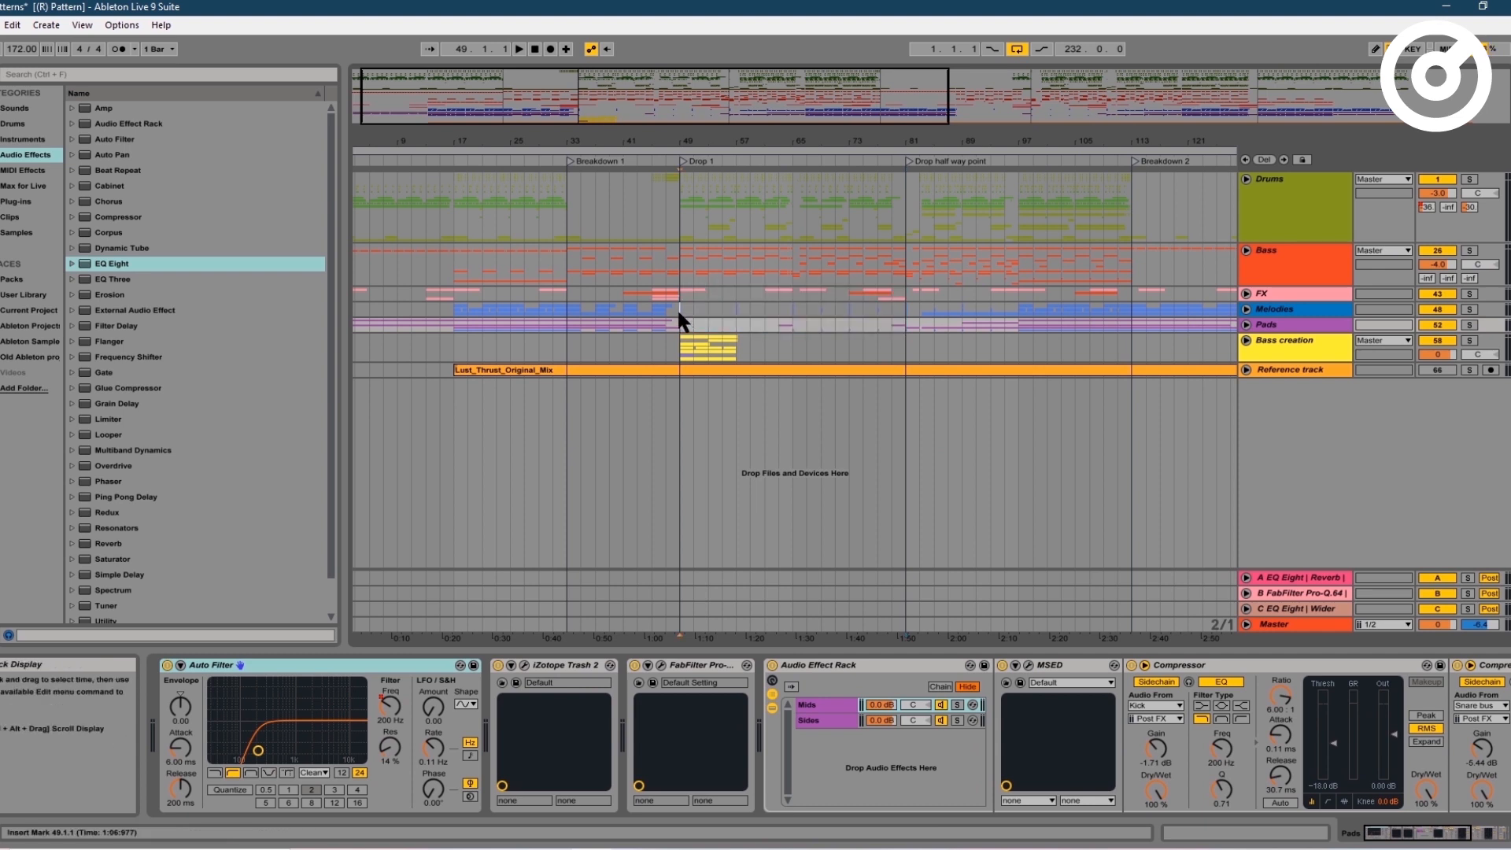
left_click(733, 309)
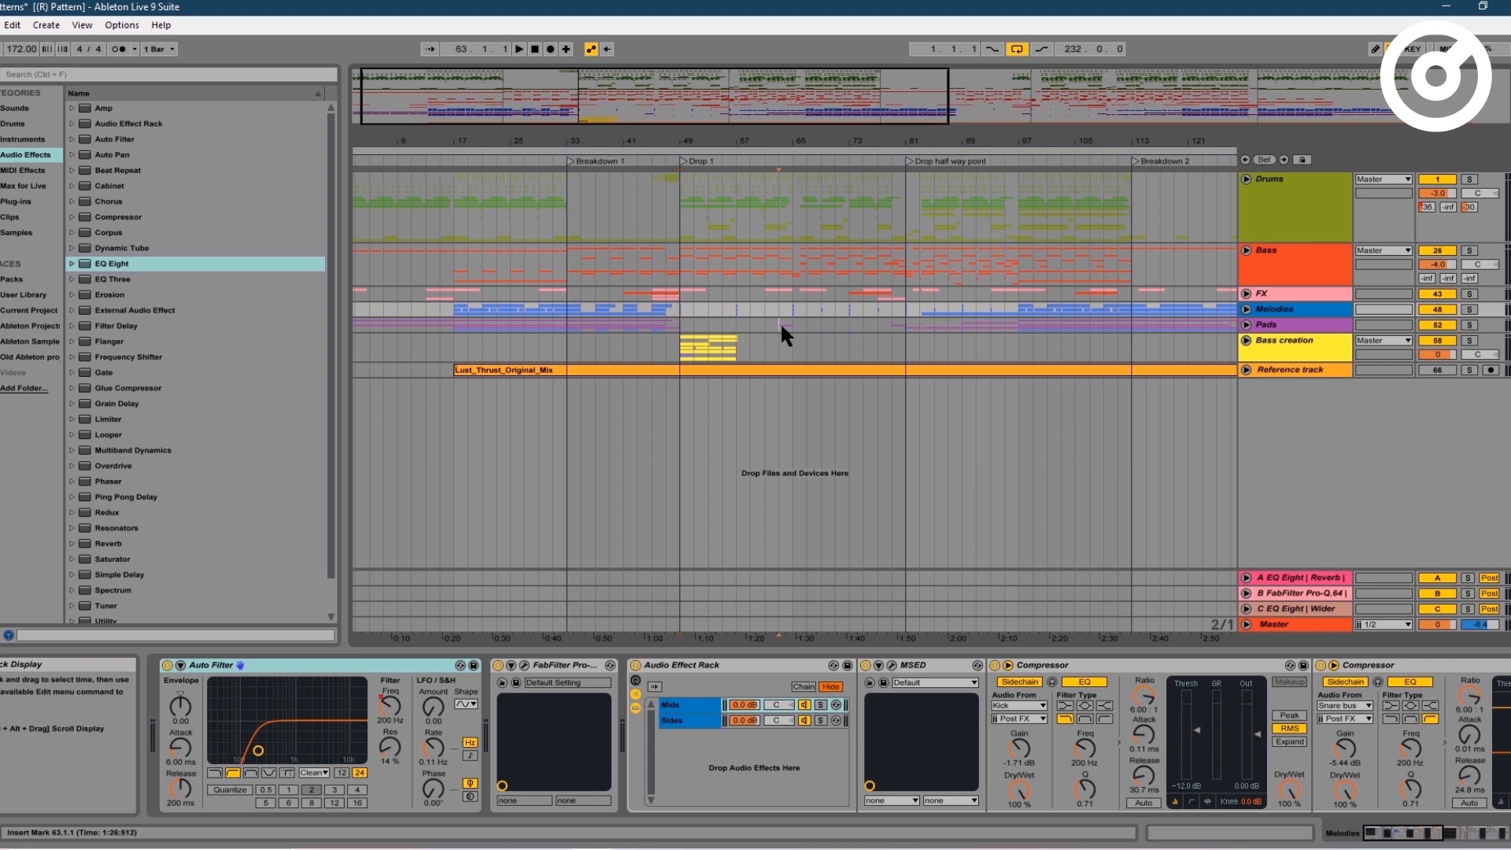
left_click(782, 325)
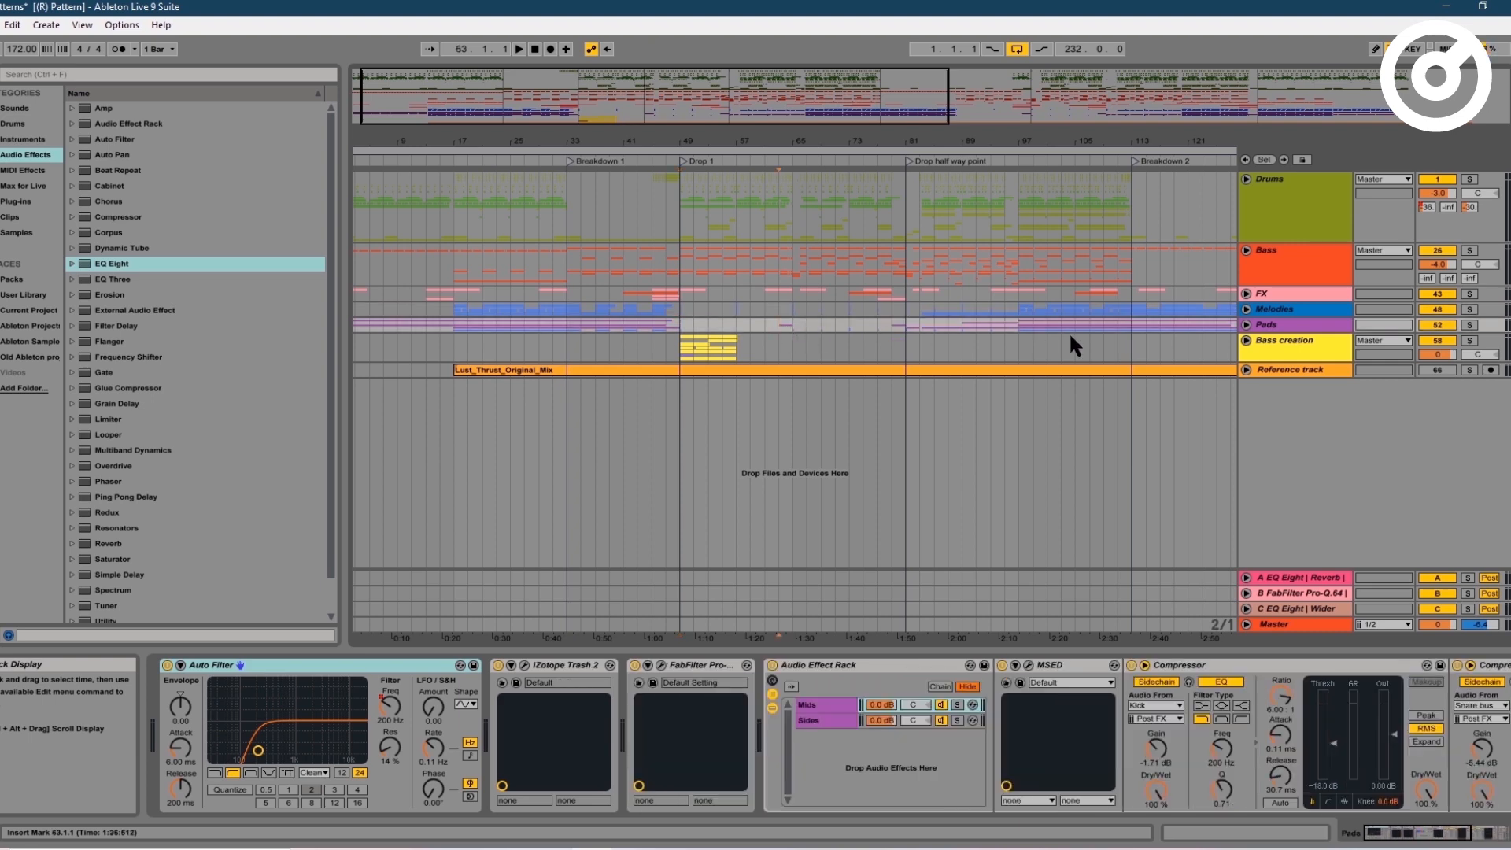
- Unfold the Pads group, select the 55 Audio clip at bar 63, and fold the group again
left_click(1246, 325)
scroll(811, 441, "down", 2)
scroll(810, 440, "down", 3)
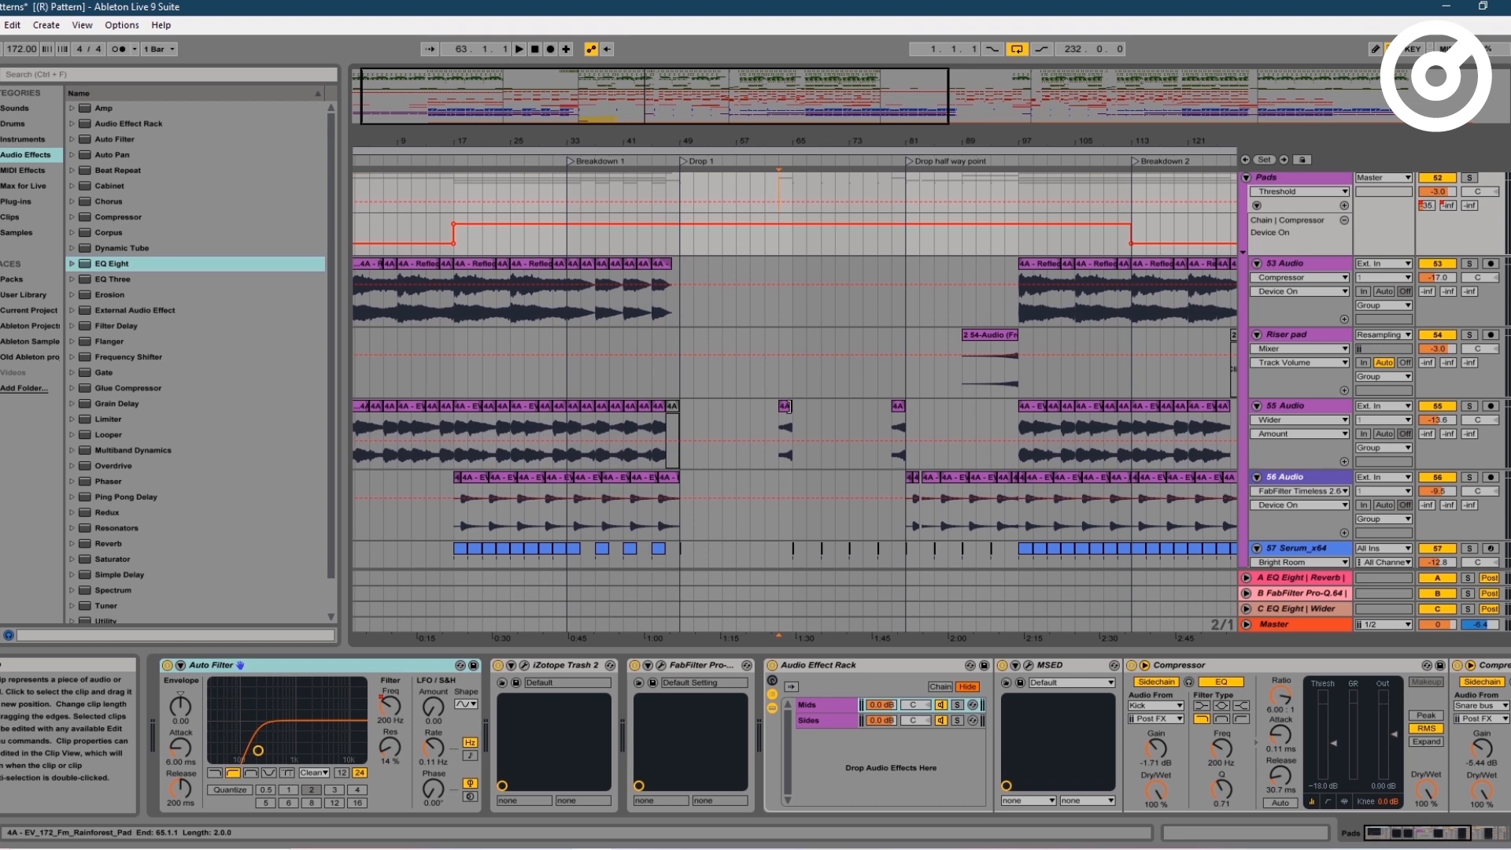
left_click(787, 406)
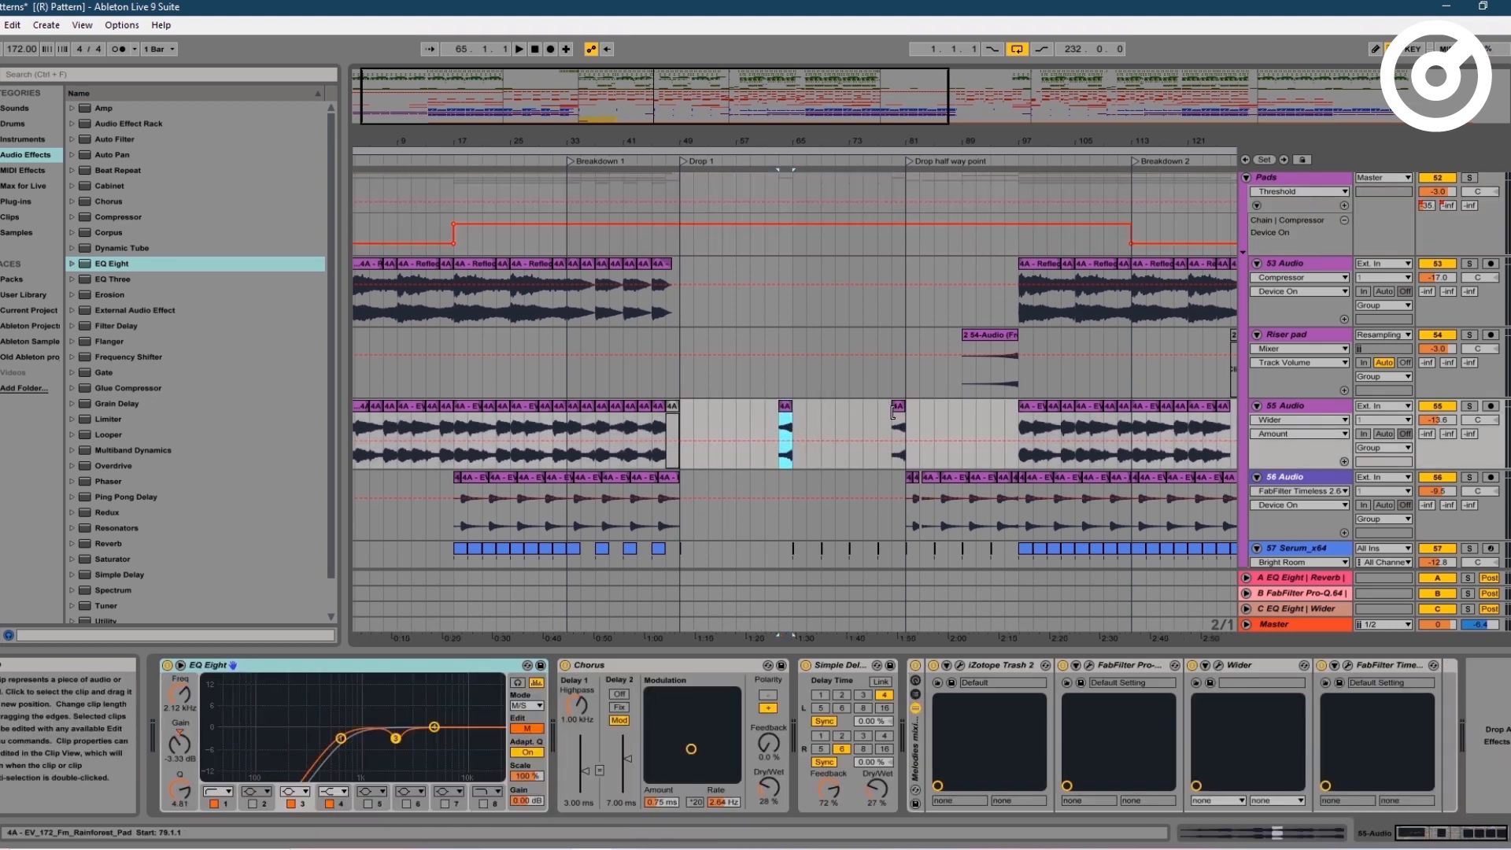
scroll(1209, 247, "up", 2)
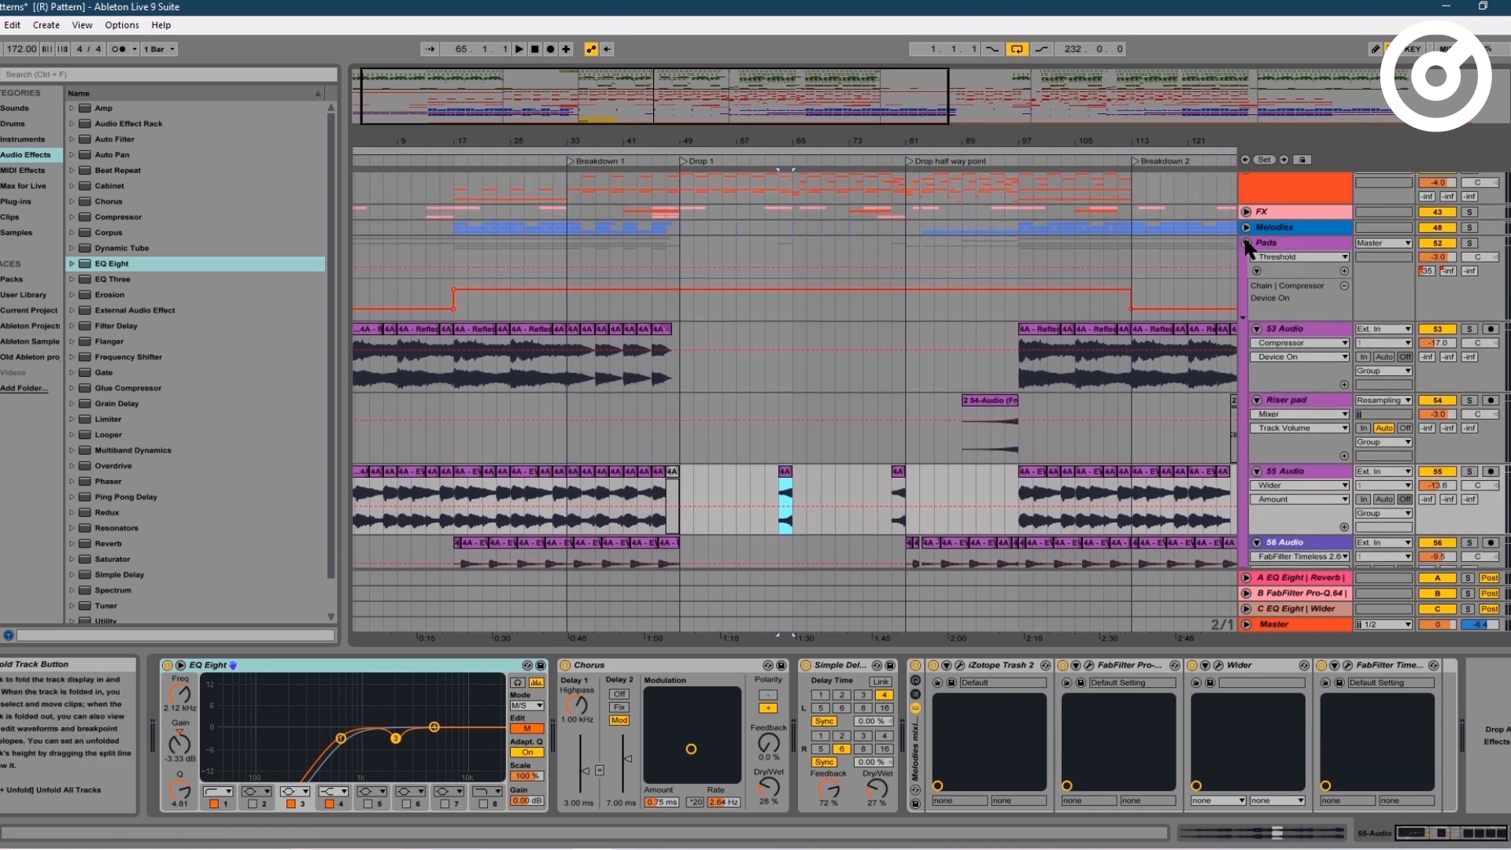
left_click(1246, 243)
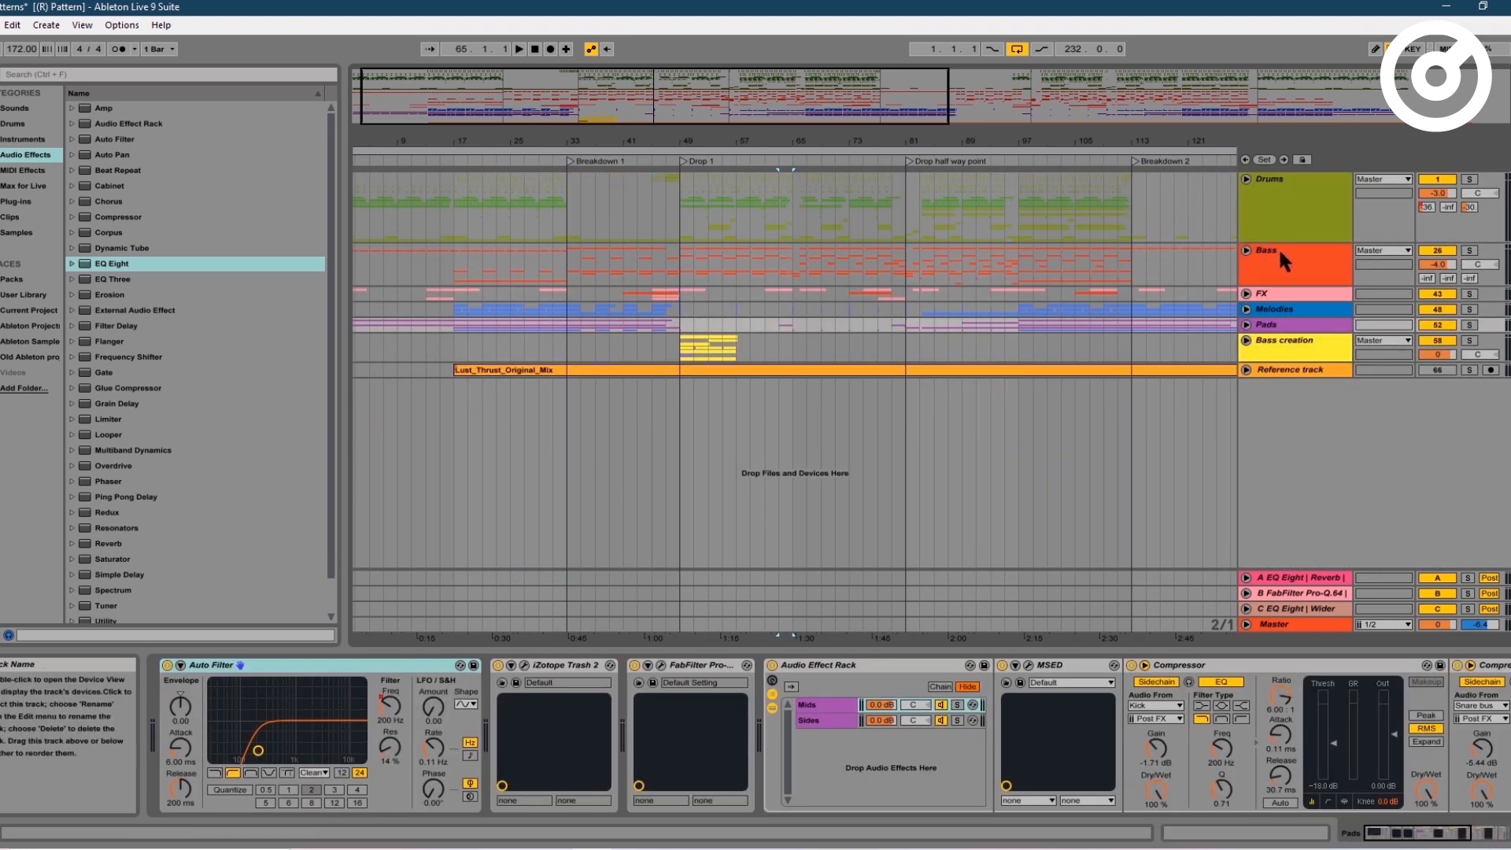
- Select bars 81 to 83 on the Melodies group, and set the insert marker at bar 97 on the Bass group
left_click(1286, 309)
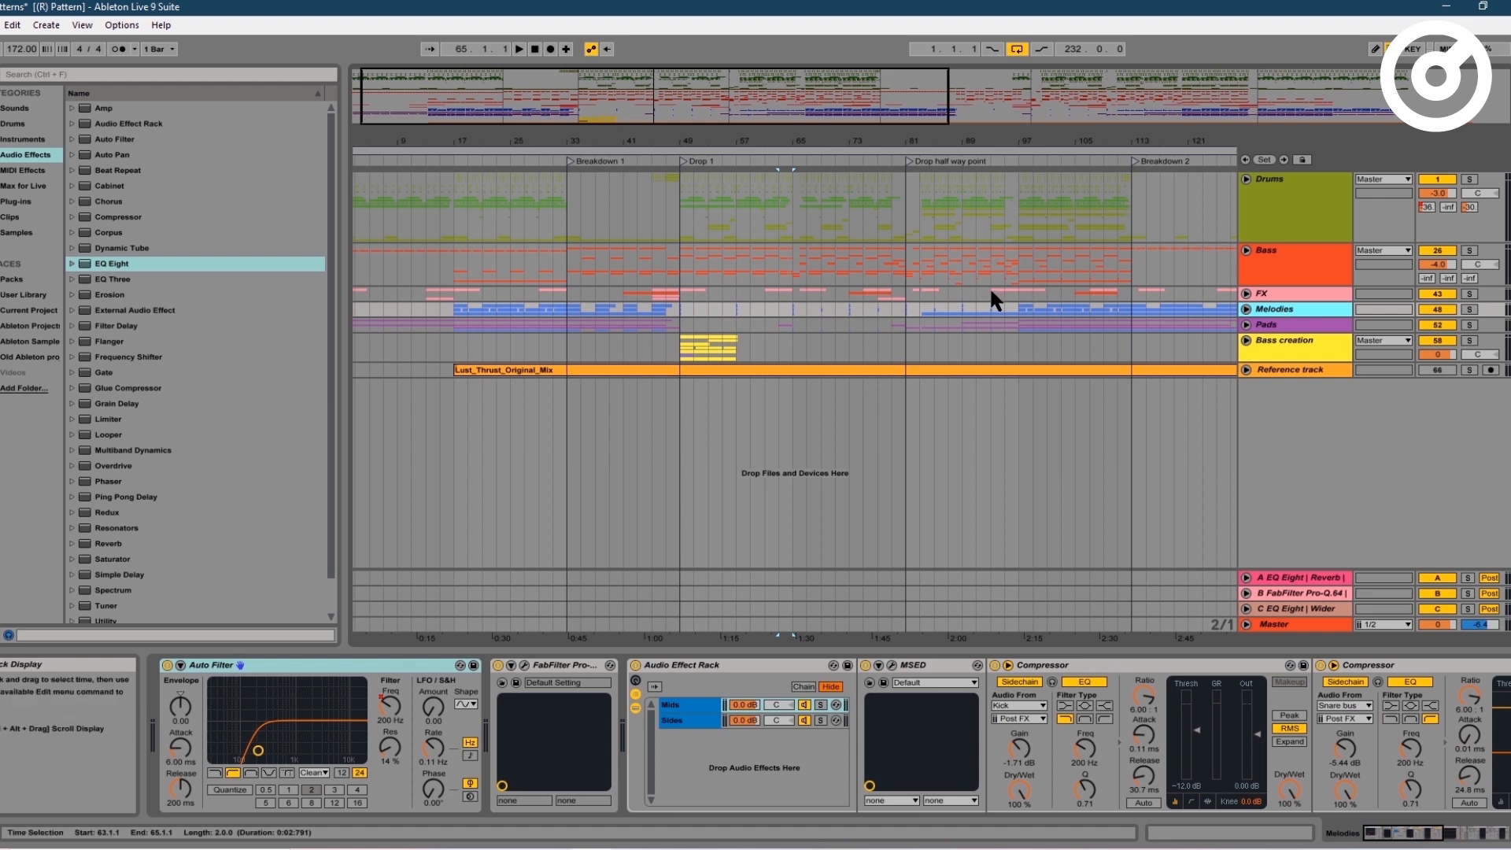
left_click(910, 312)
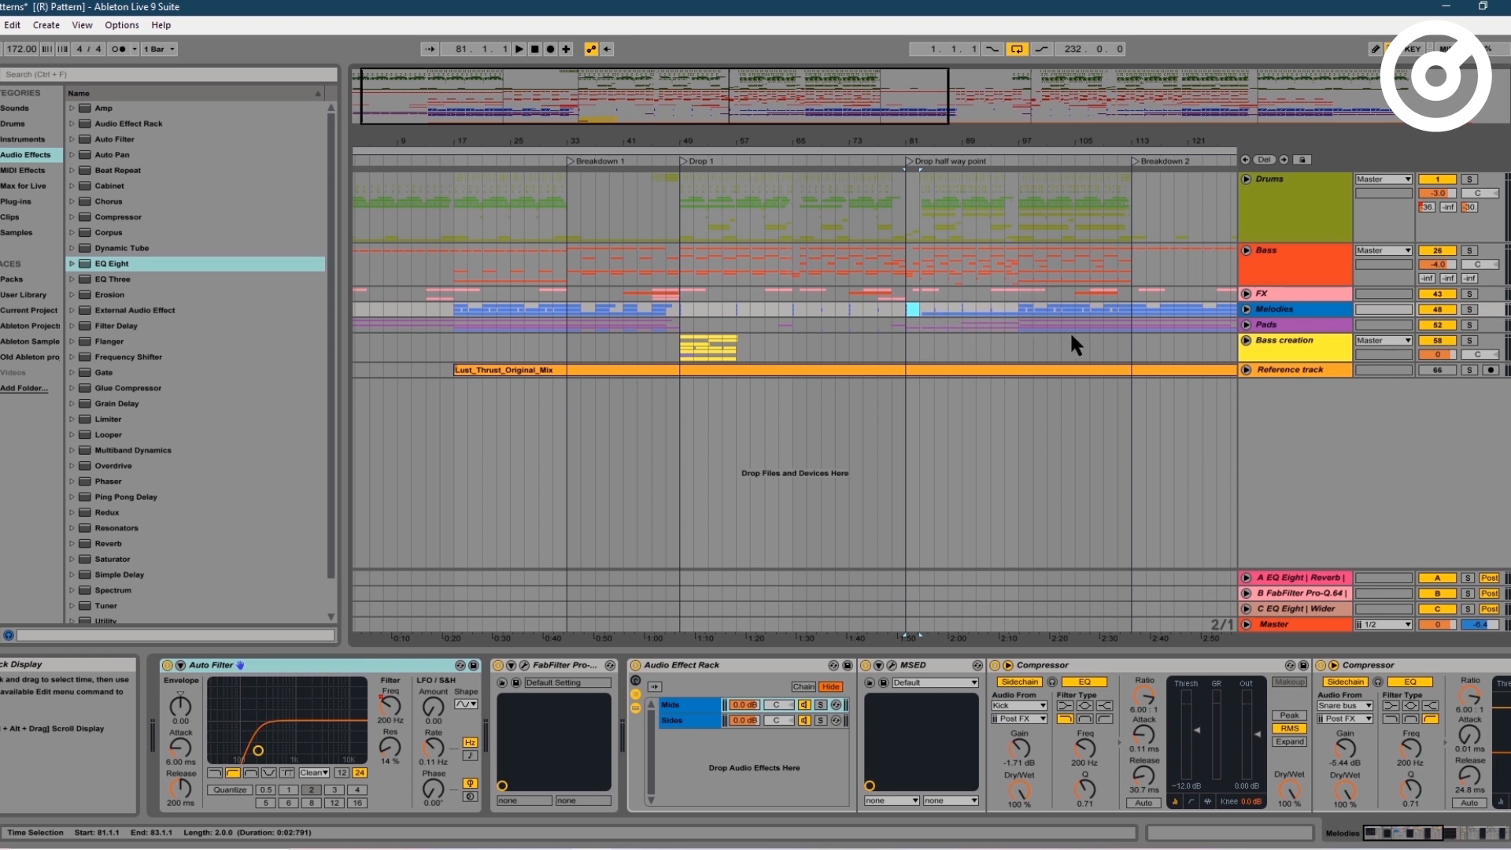
left_click(1020, 262)
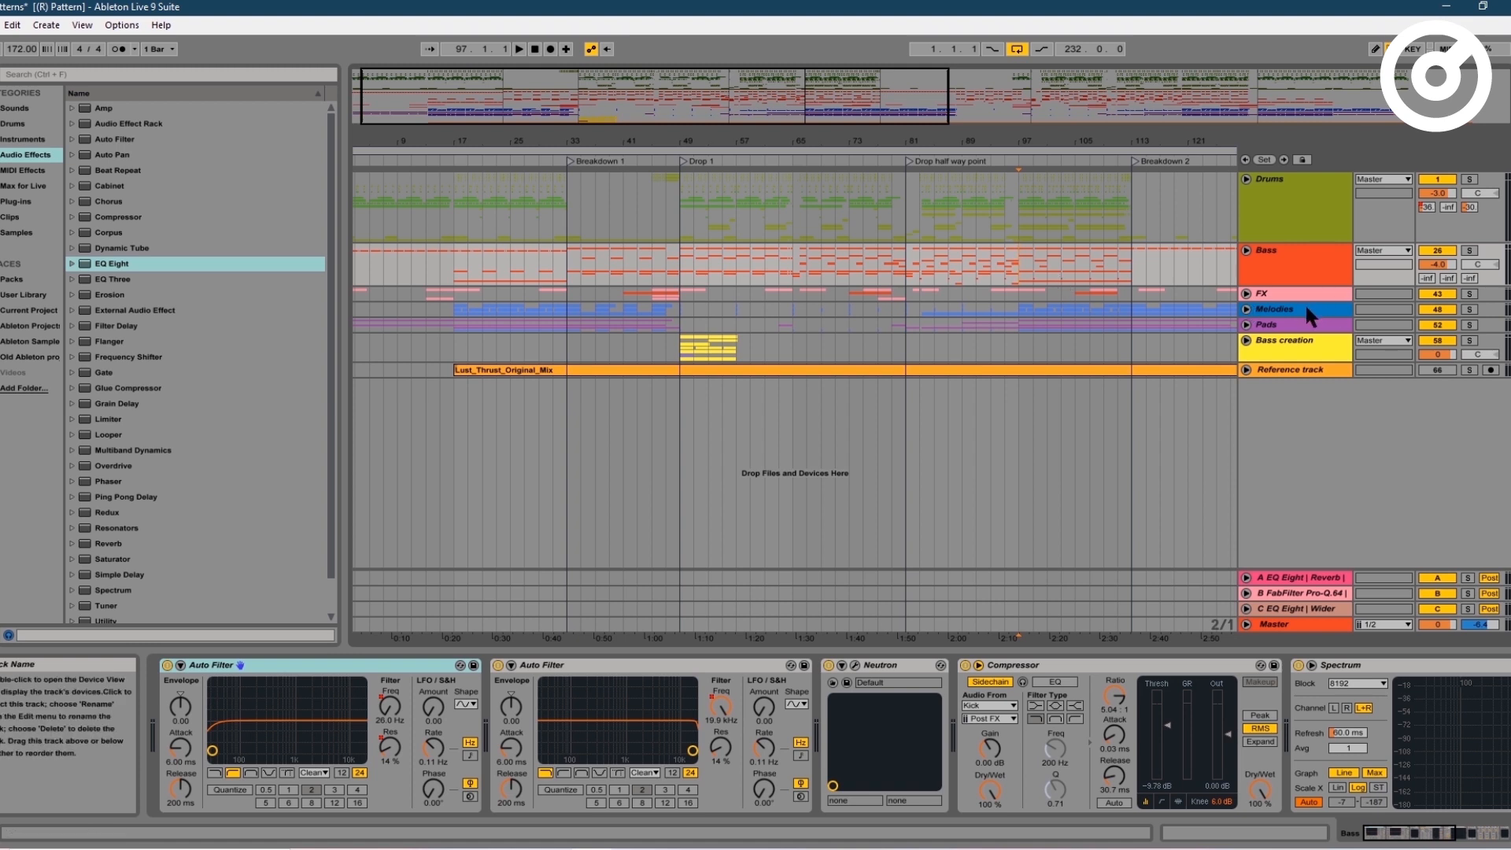
left_click(1017, 268)
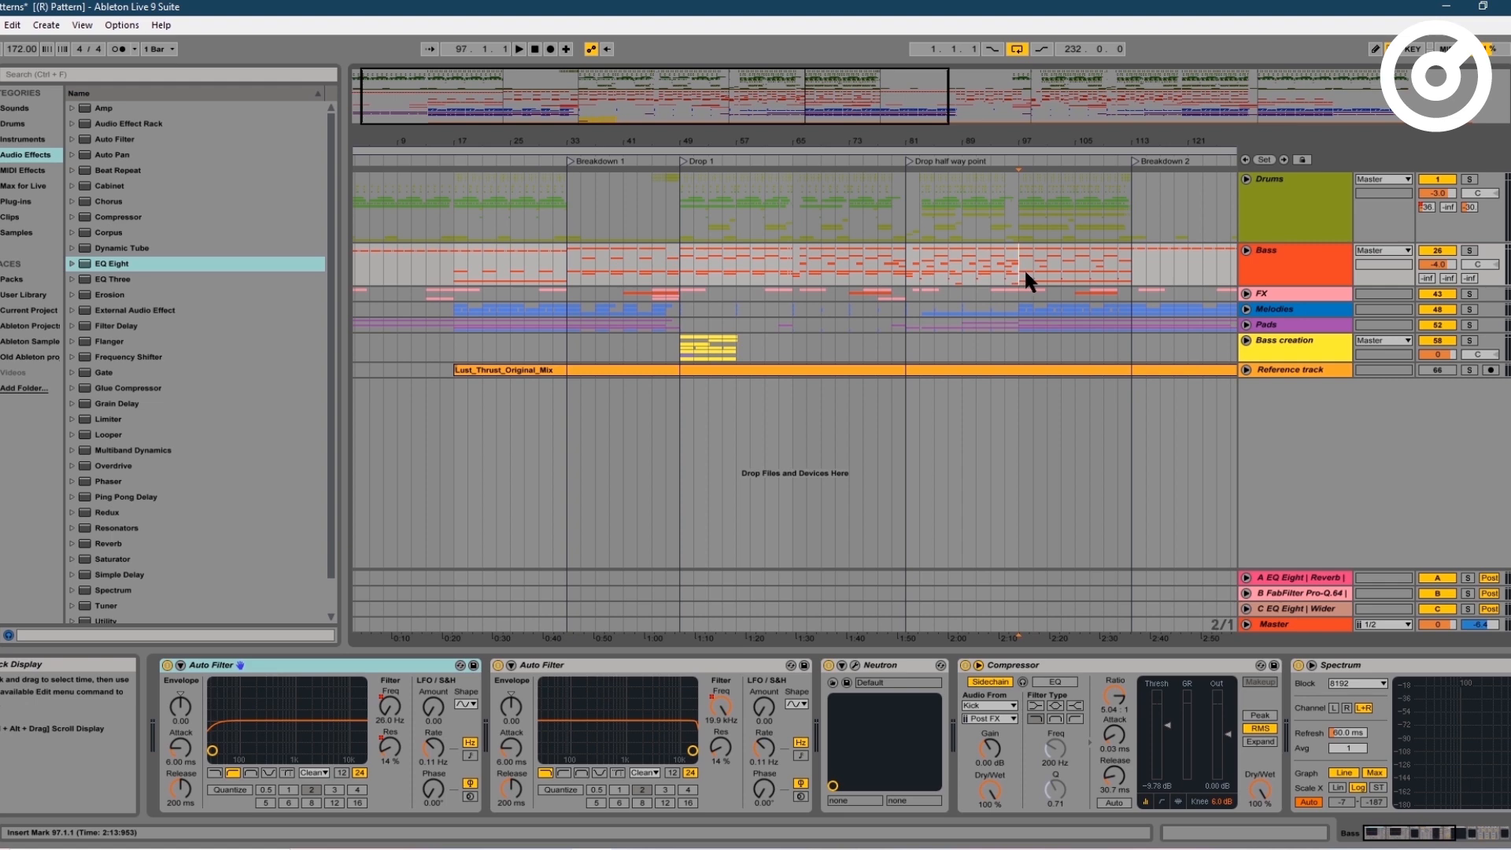
- Unfold the Bass group and compare the Auto Filter of the Mids track at bars 95 and 97
left_click(1246, 250)
scroll(1058, 401, "down", 1)
scroll(1054, 402, "down", 8)
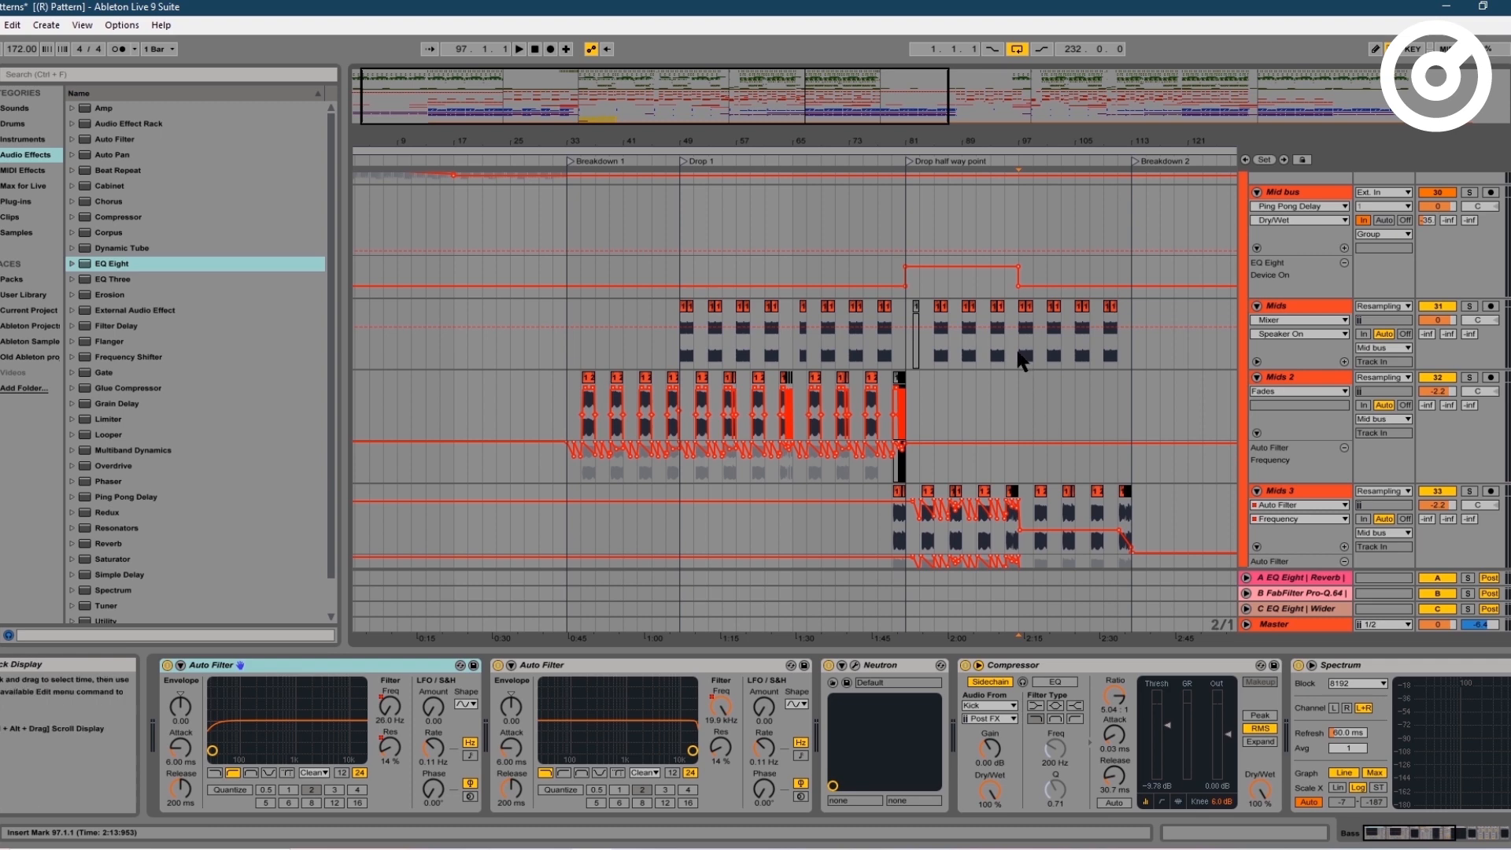
left_click(1019, 354)
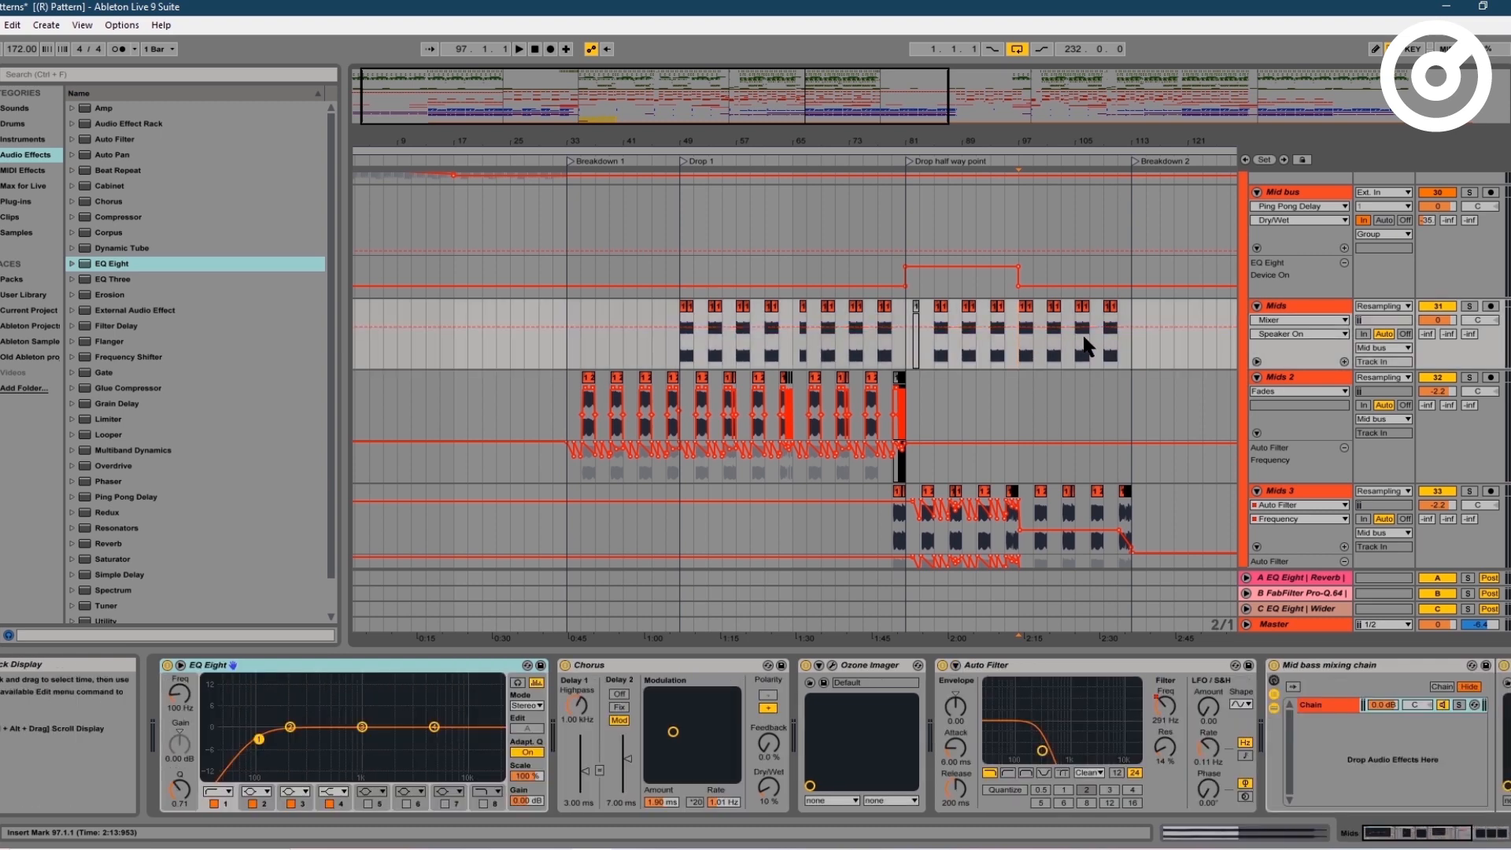
left_click(1005, 358)
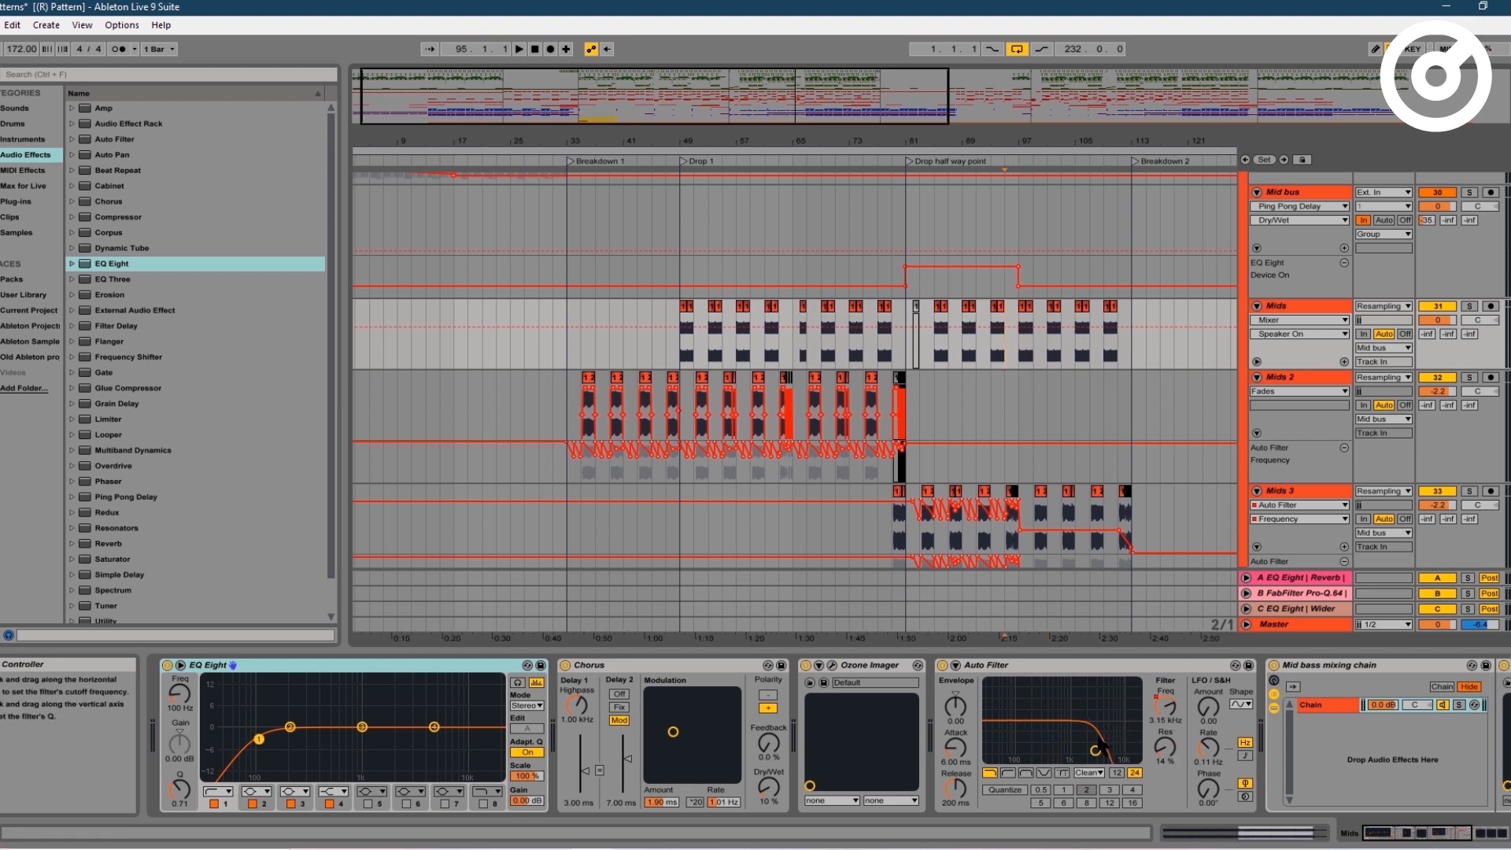
left_click(1018, 359)
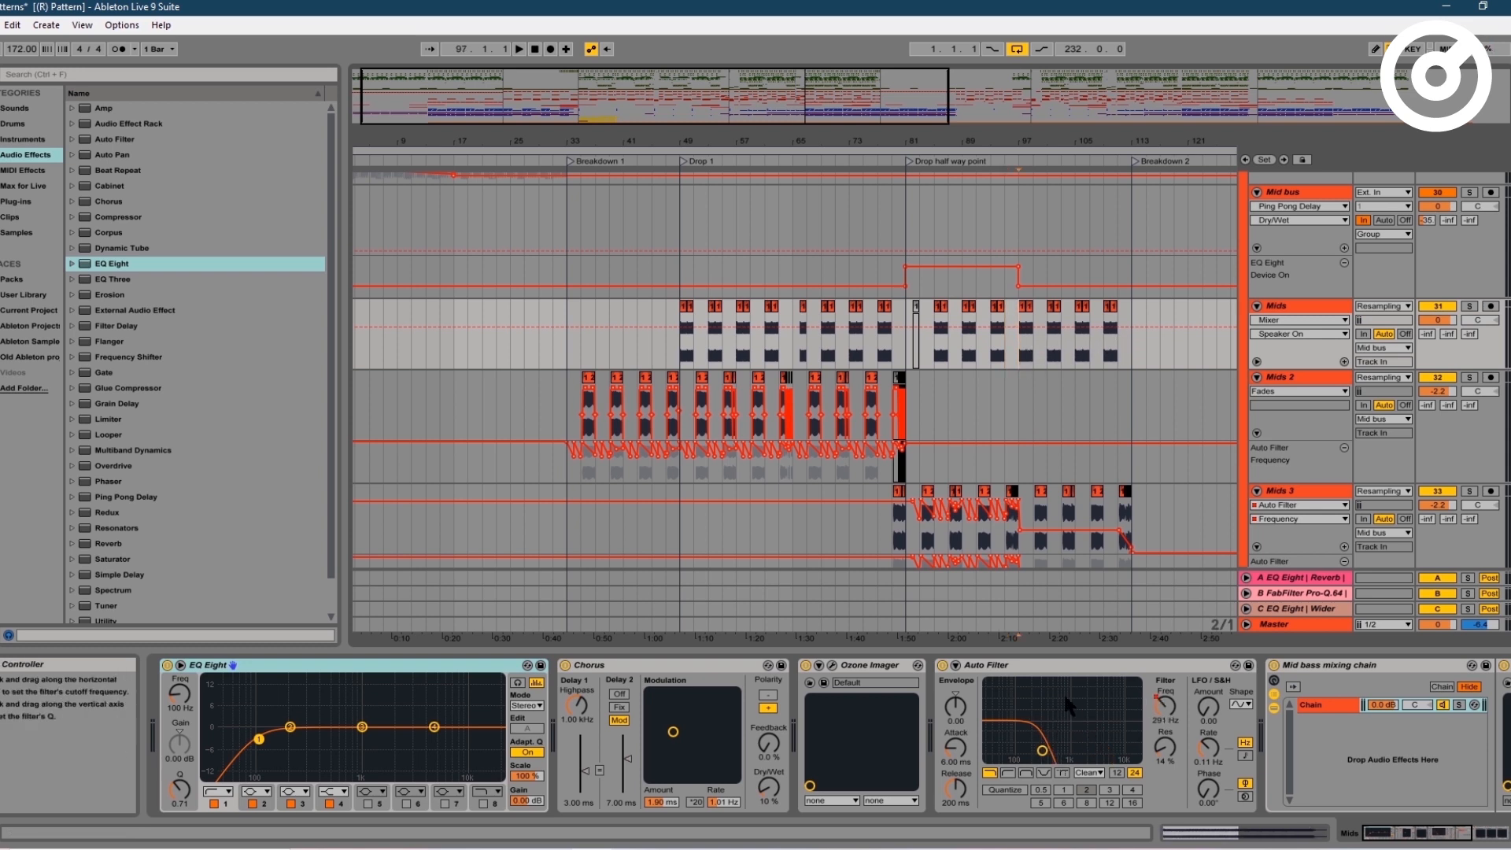
- Show the device chain of Mids 3 and inspect its Auto Filter at bar 99
scroll(1244, 503, "down", 1)
left_click(1291, 456)
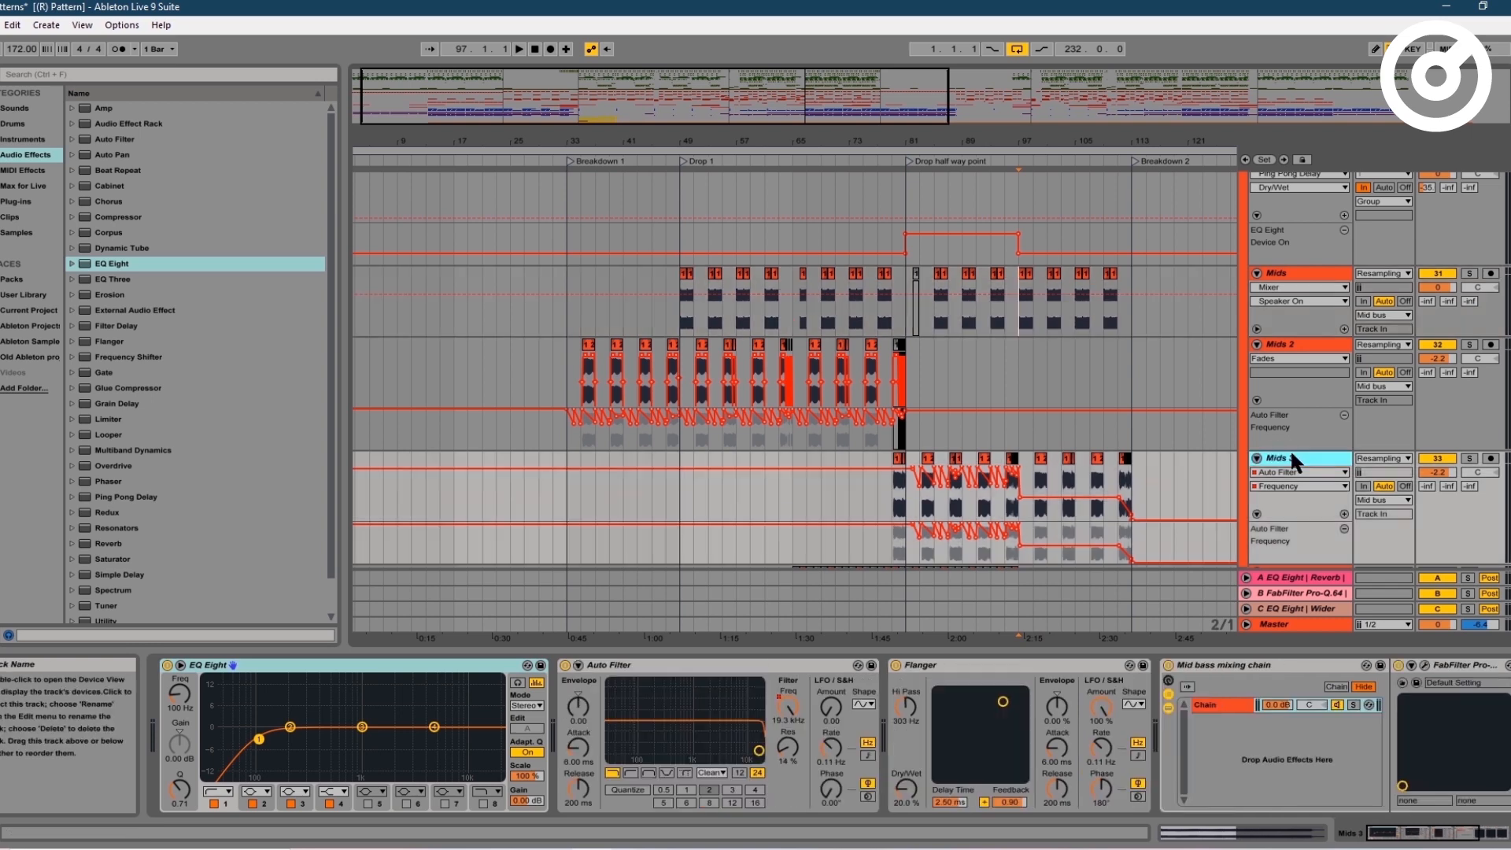
left_click(1023, 472)
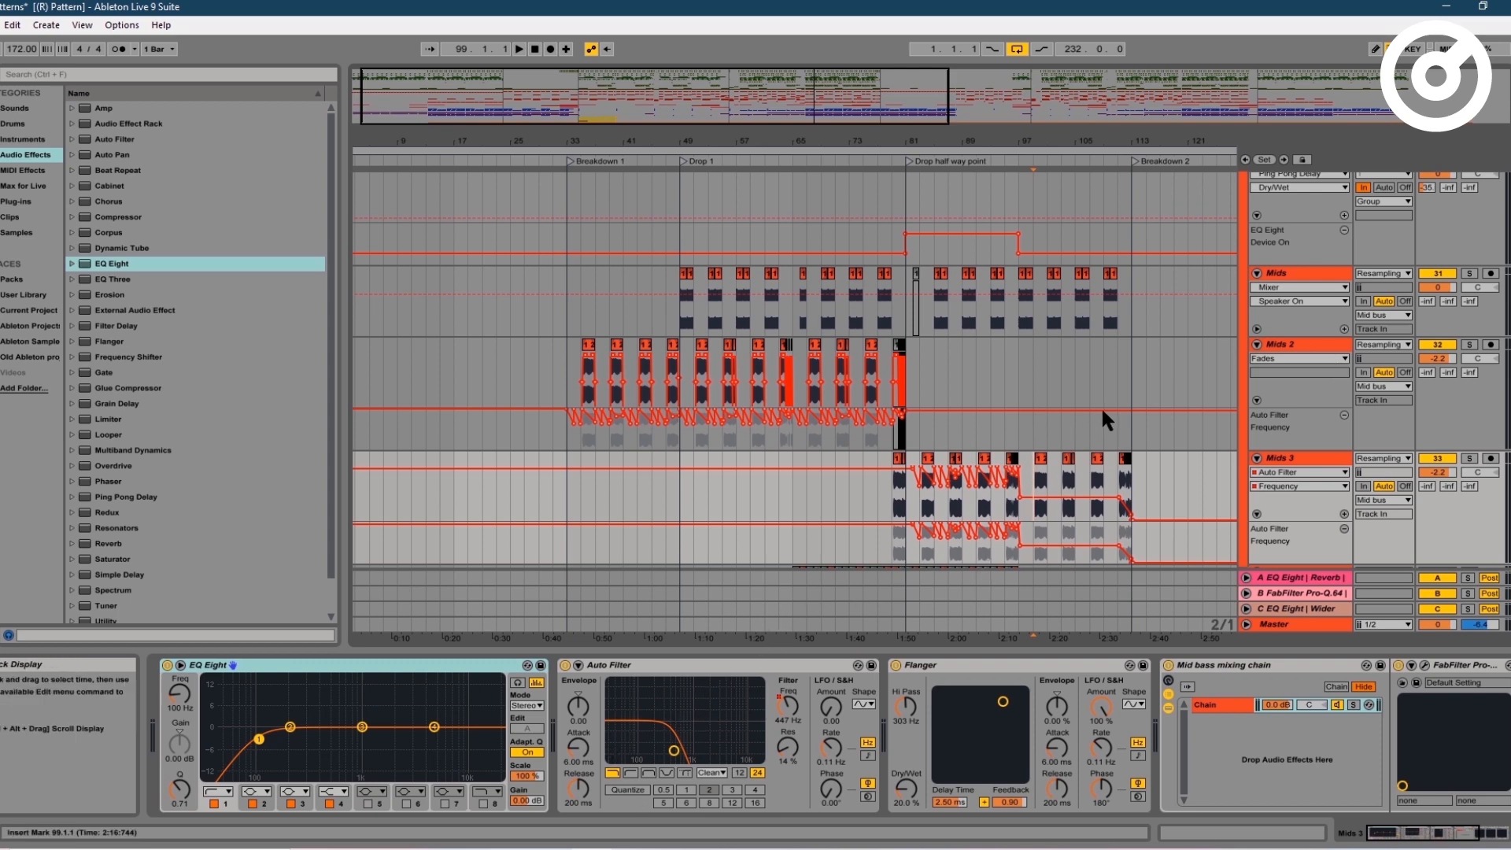
scroll(1131, 401, "up", 12)
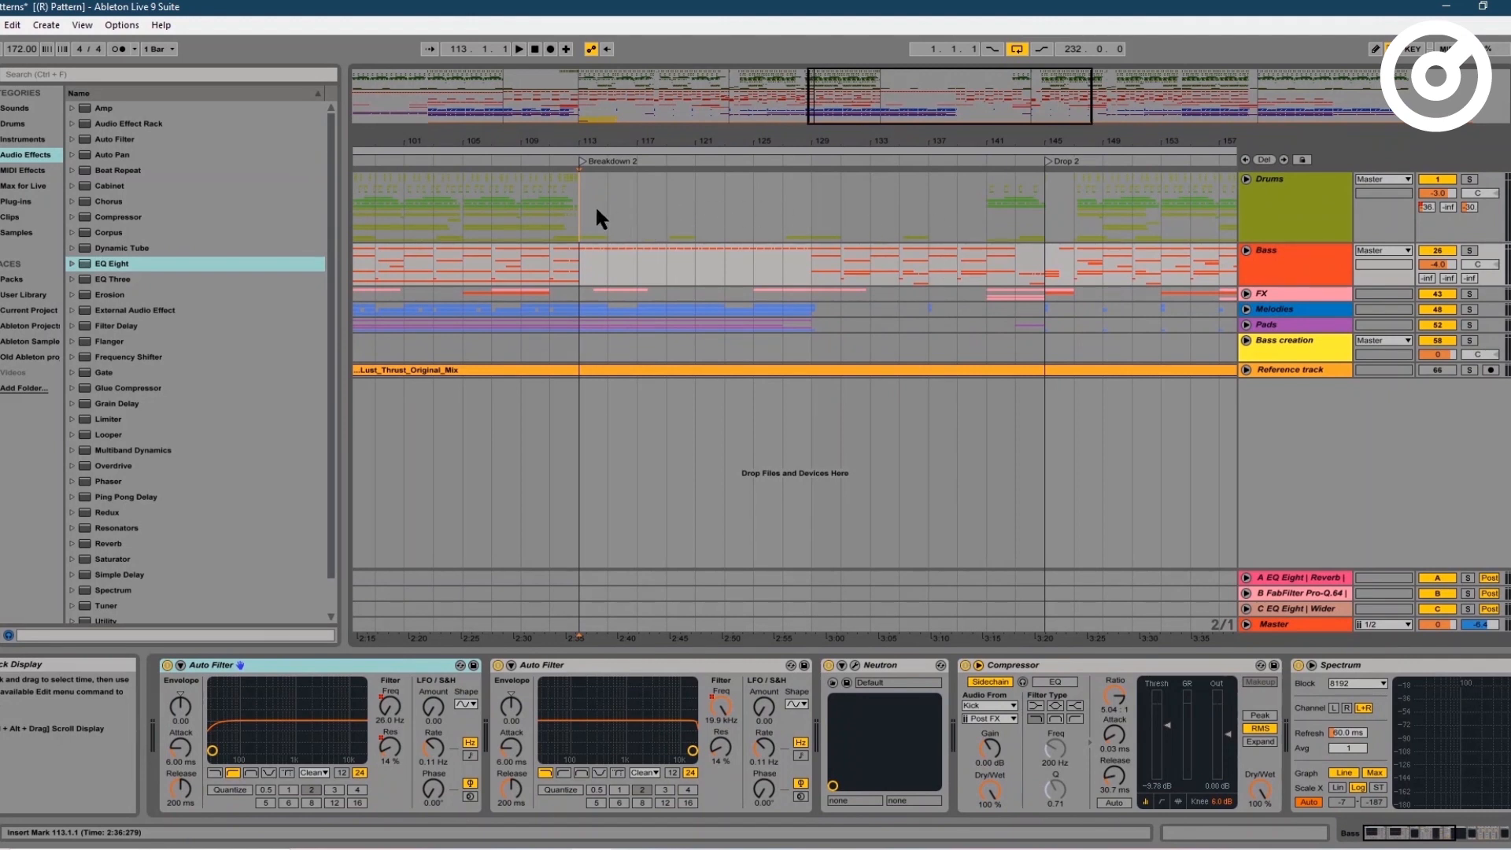
- Select bars 113 to 129 on Bass, Melodies and Pads, and set the insert marker at bar 129 on Drums and Bass
left_click_drag(582, 206, 584, 249)
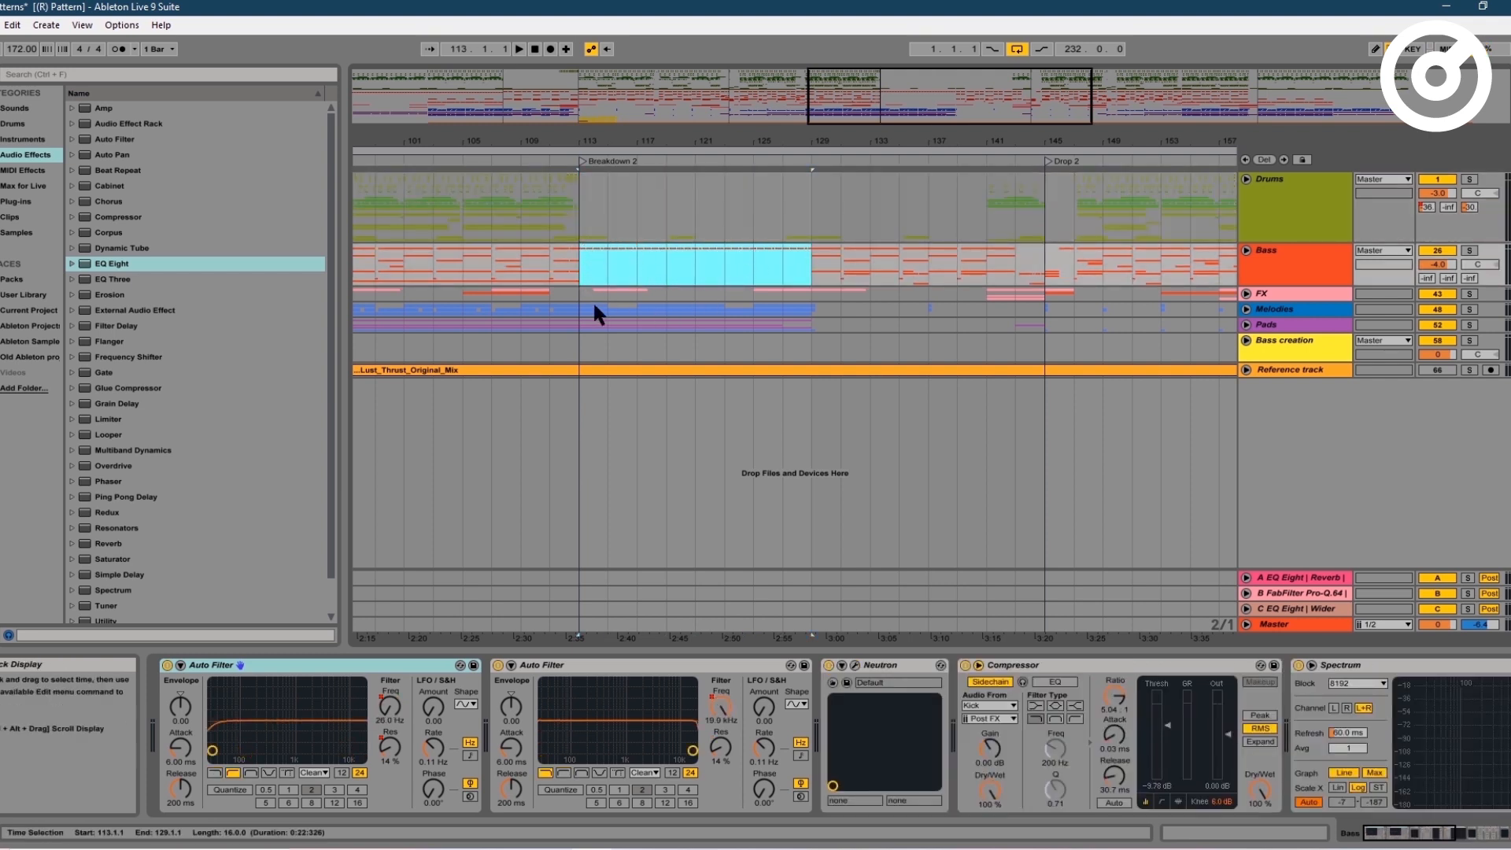
left_click_drag(573, 314, 805, 320)
left_click(598, 219)
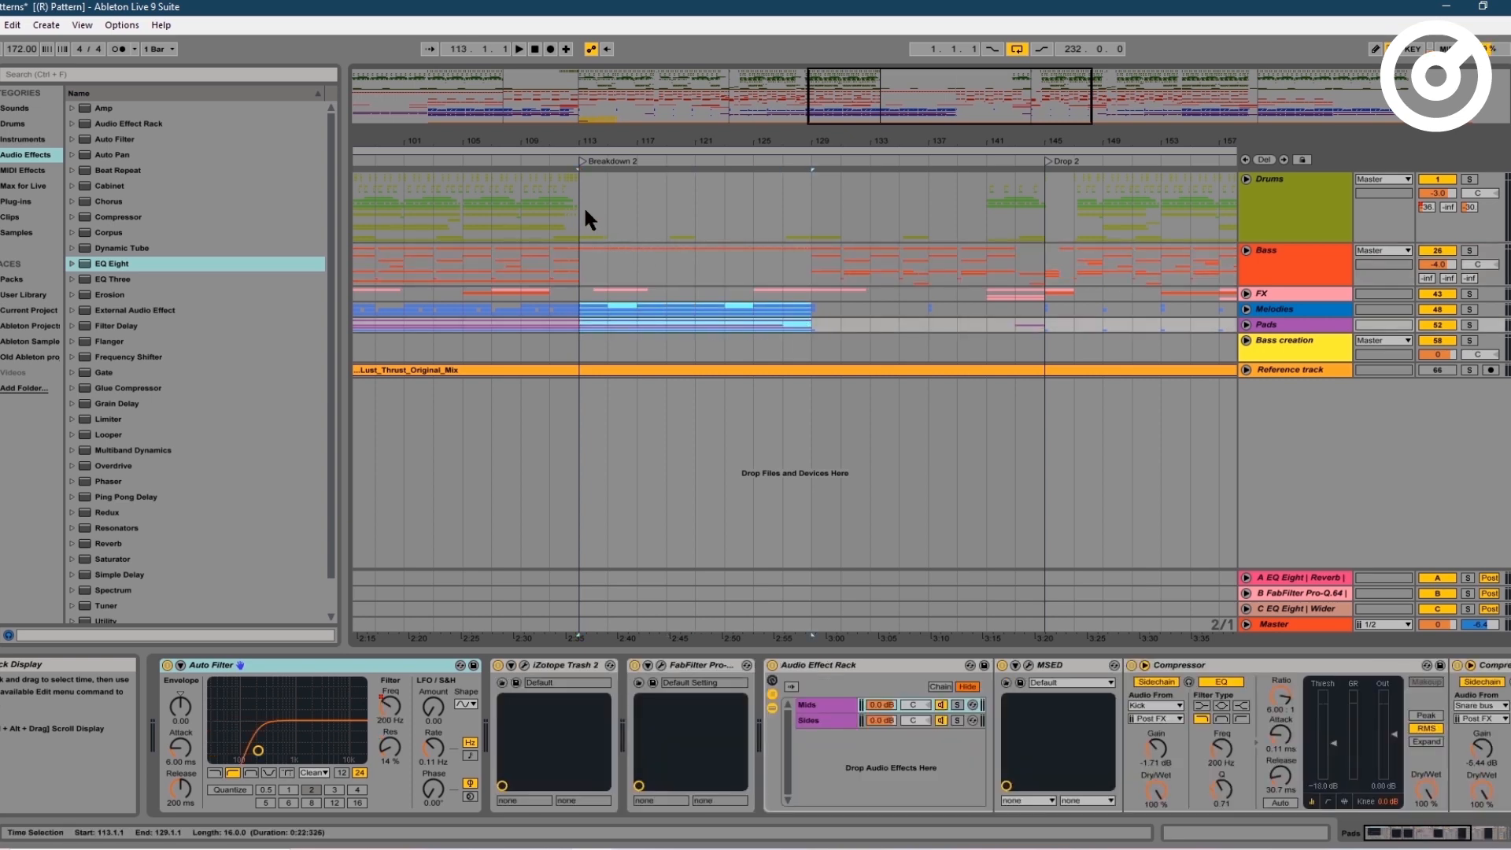
left_click(810, 211)
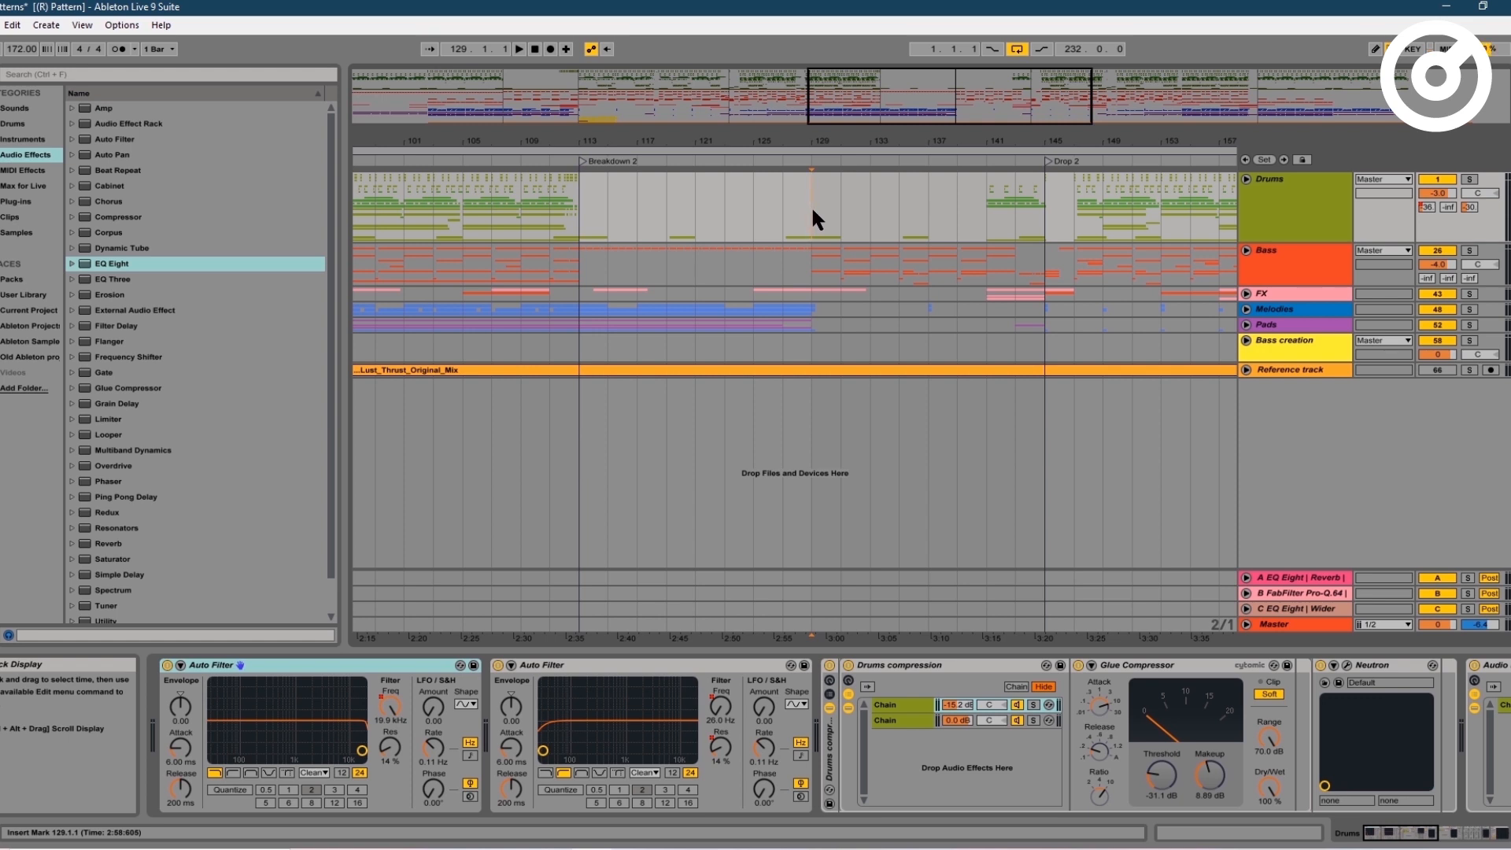
left_click(806, 267)
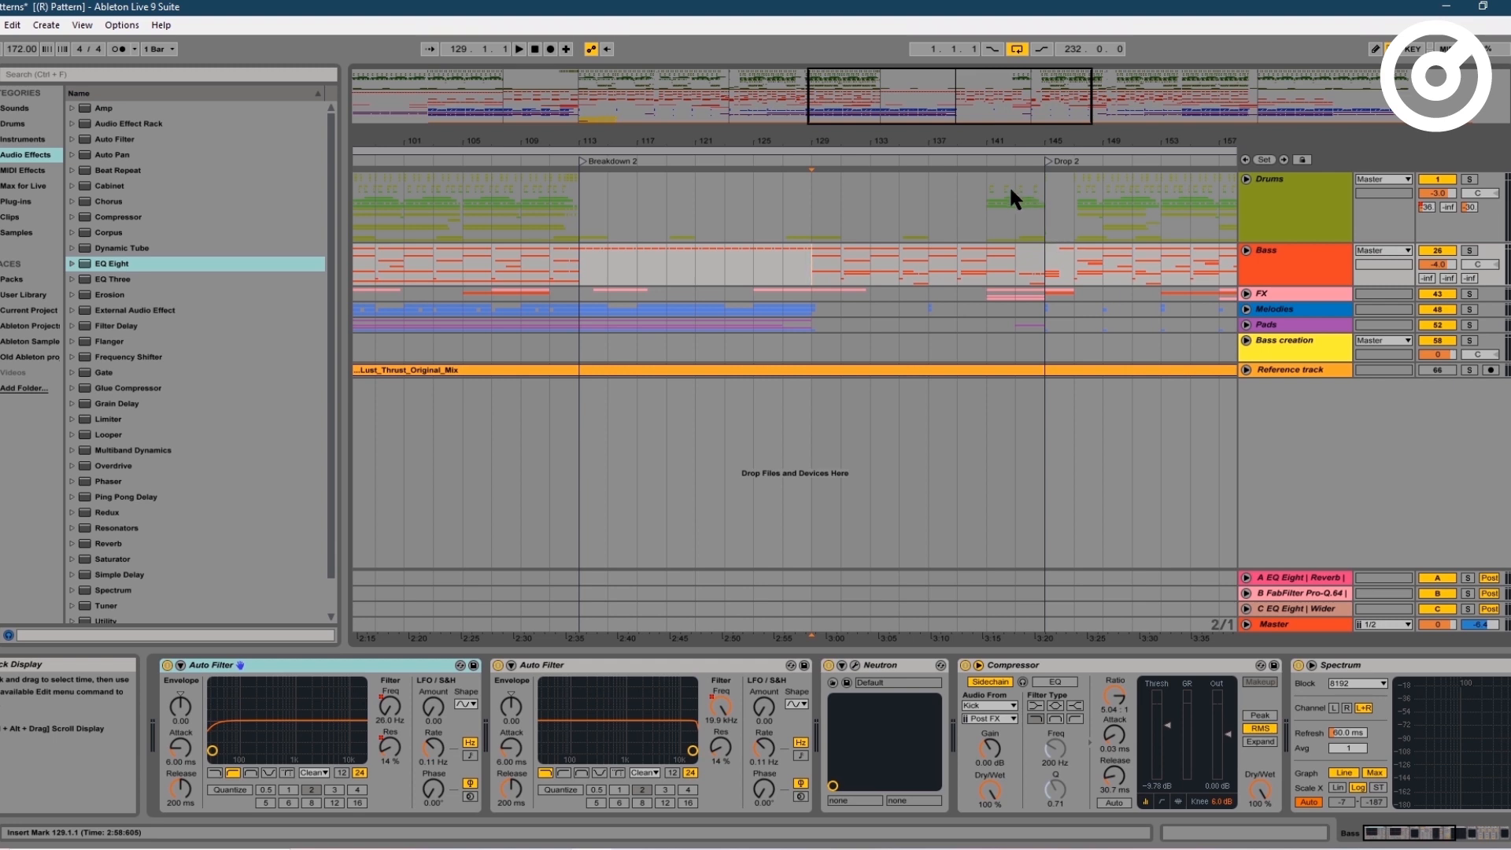
- Check the Drums group's Auto Filter at bar 141, and set the fixed grid to 1 Bar
left_click(989, 191)
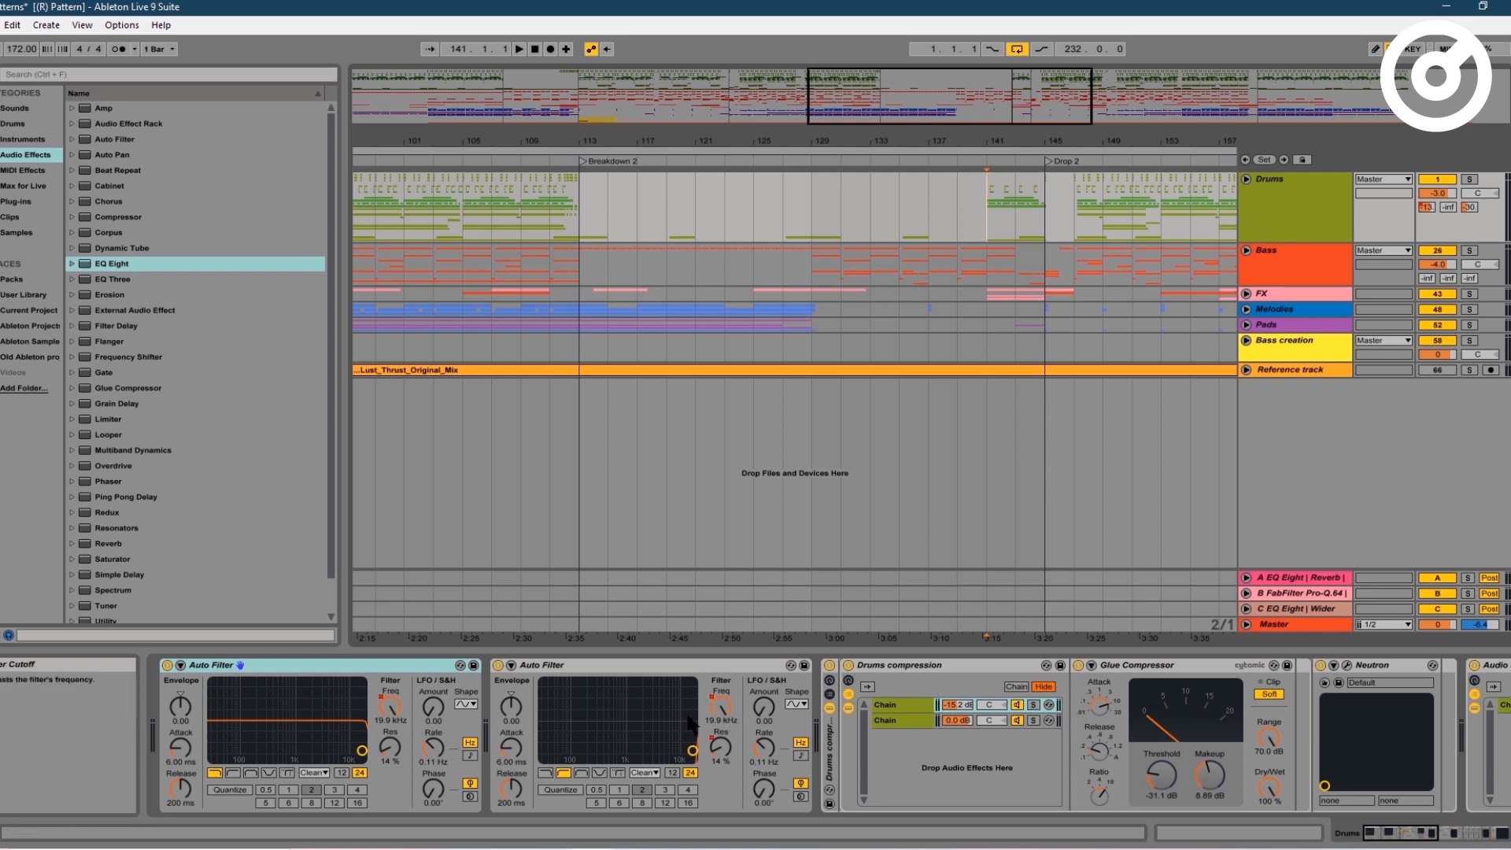
left_click_drag(717, 712, 718, 732)
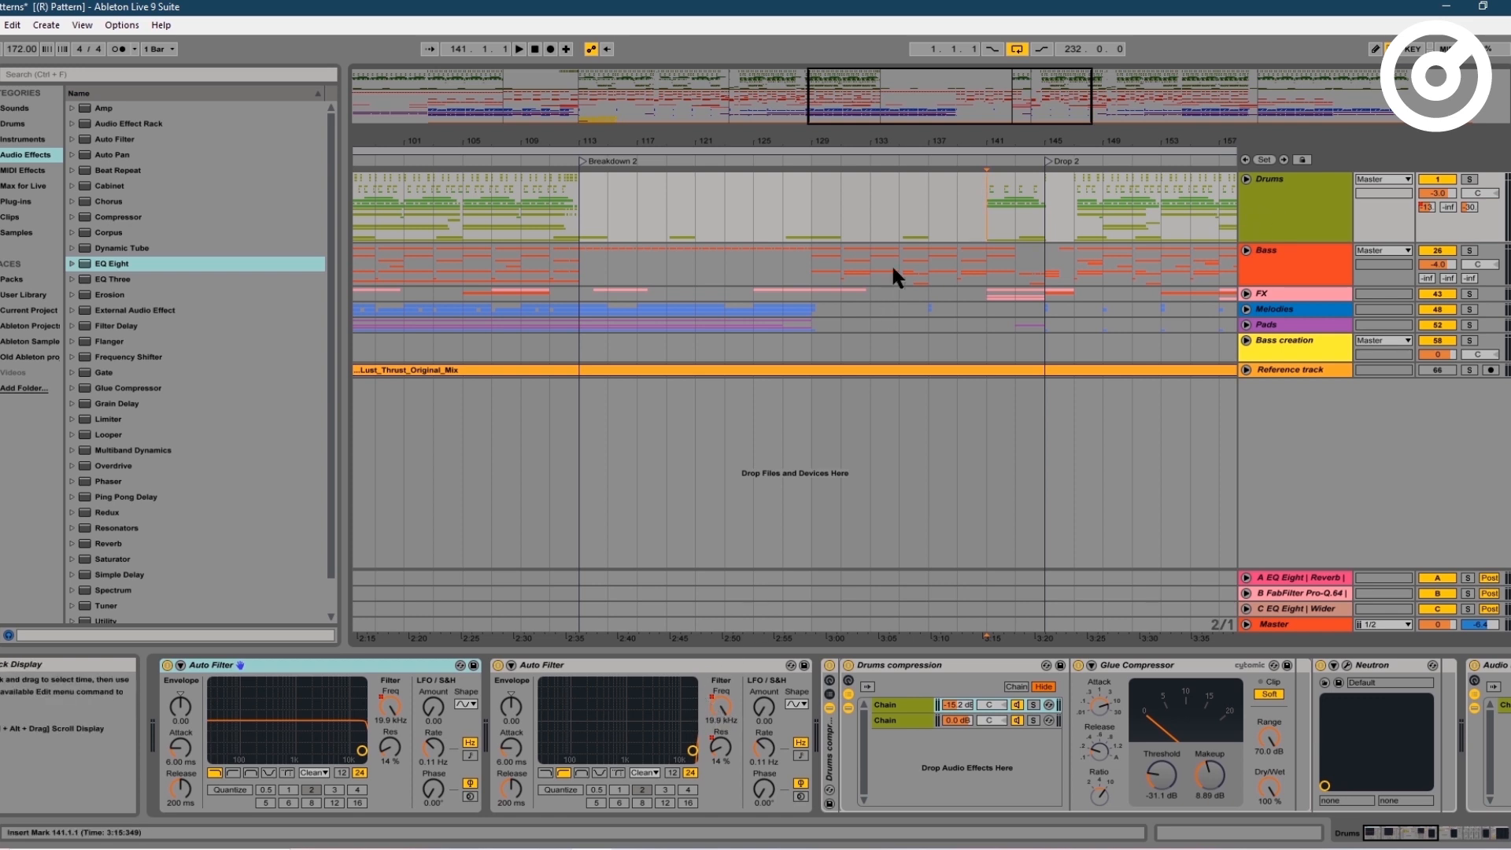
right_click(975, 220)
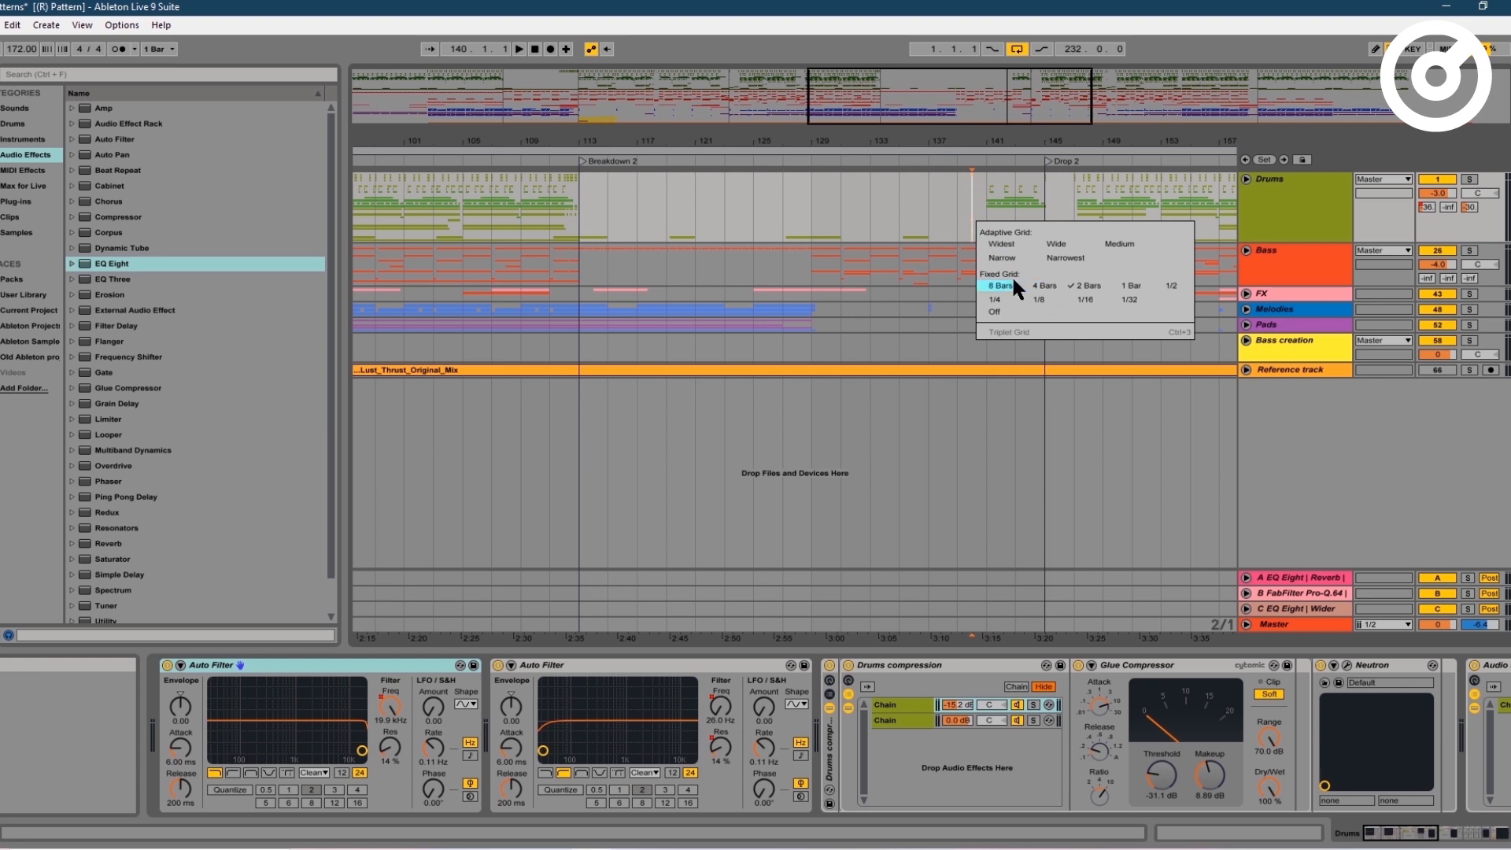
left_click(1131, 286)
- Compare the Drums group's Auto Filter frequency at bars 141, 143 and 145 leading into Drop 2
left_click(985, 214)
key("ctrl+z")
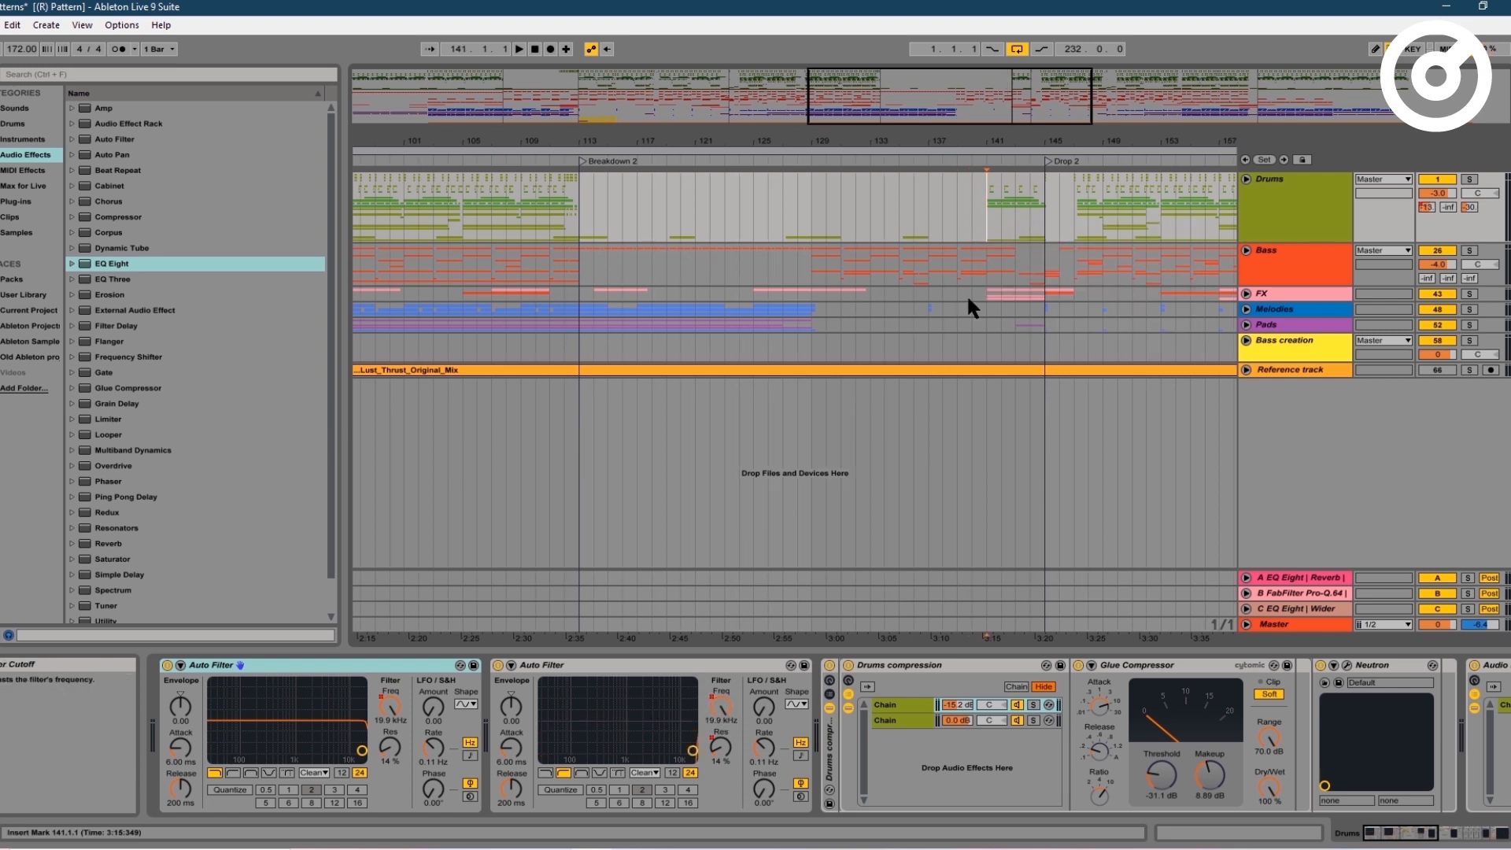
left_click(998, 221)
left_click(1012, 220)
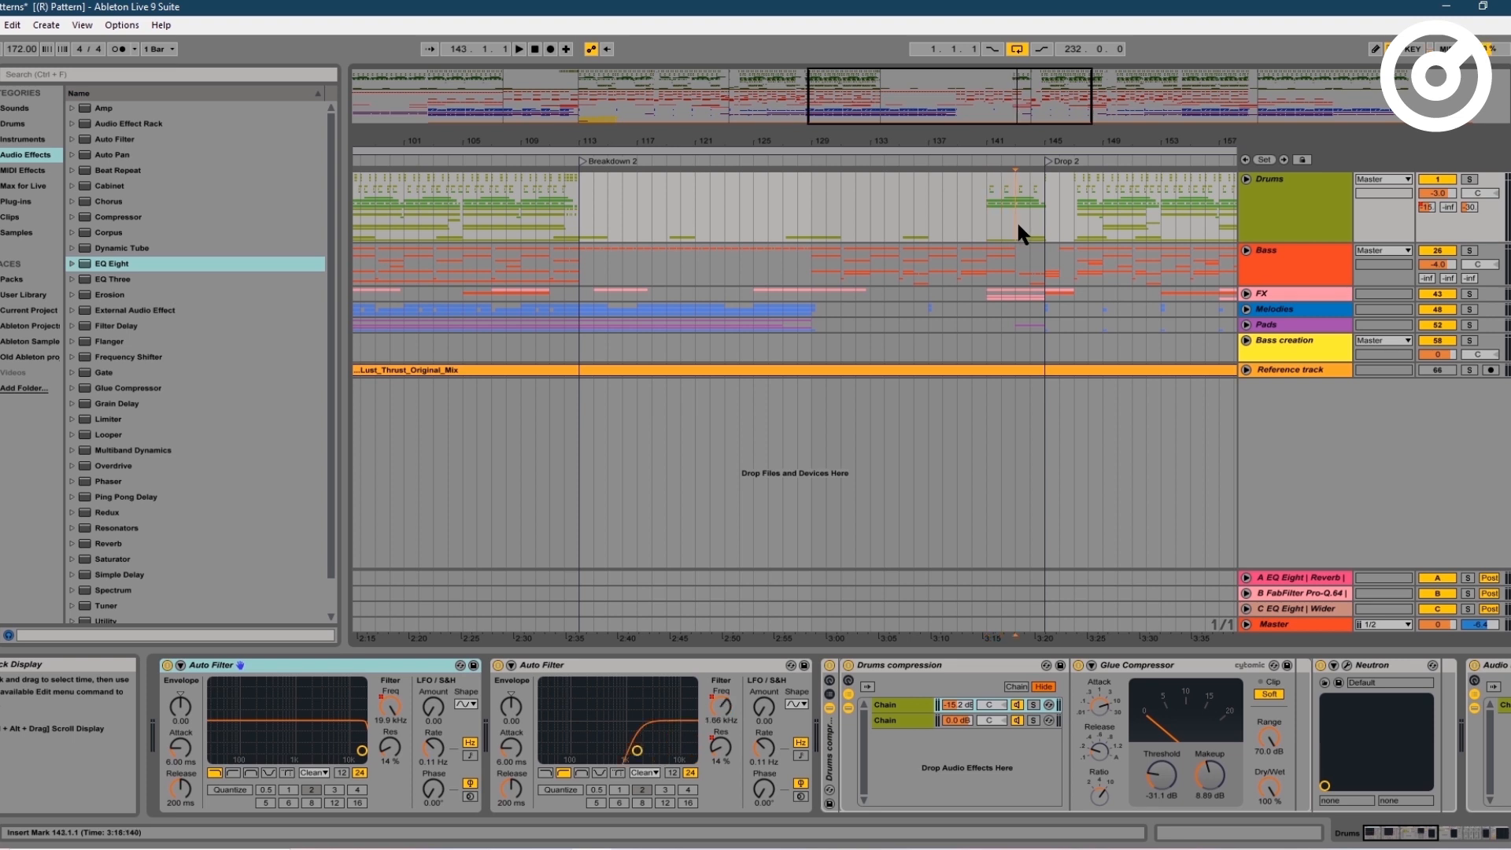
left_click(1028, 218)
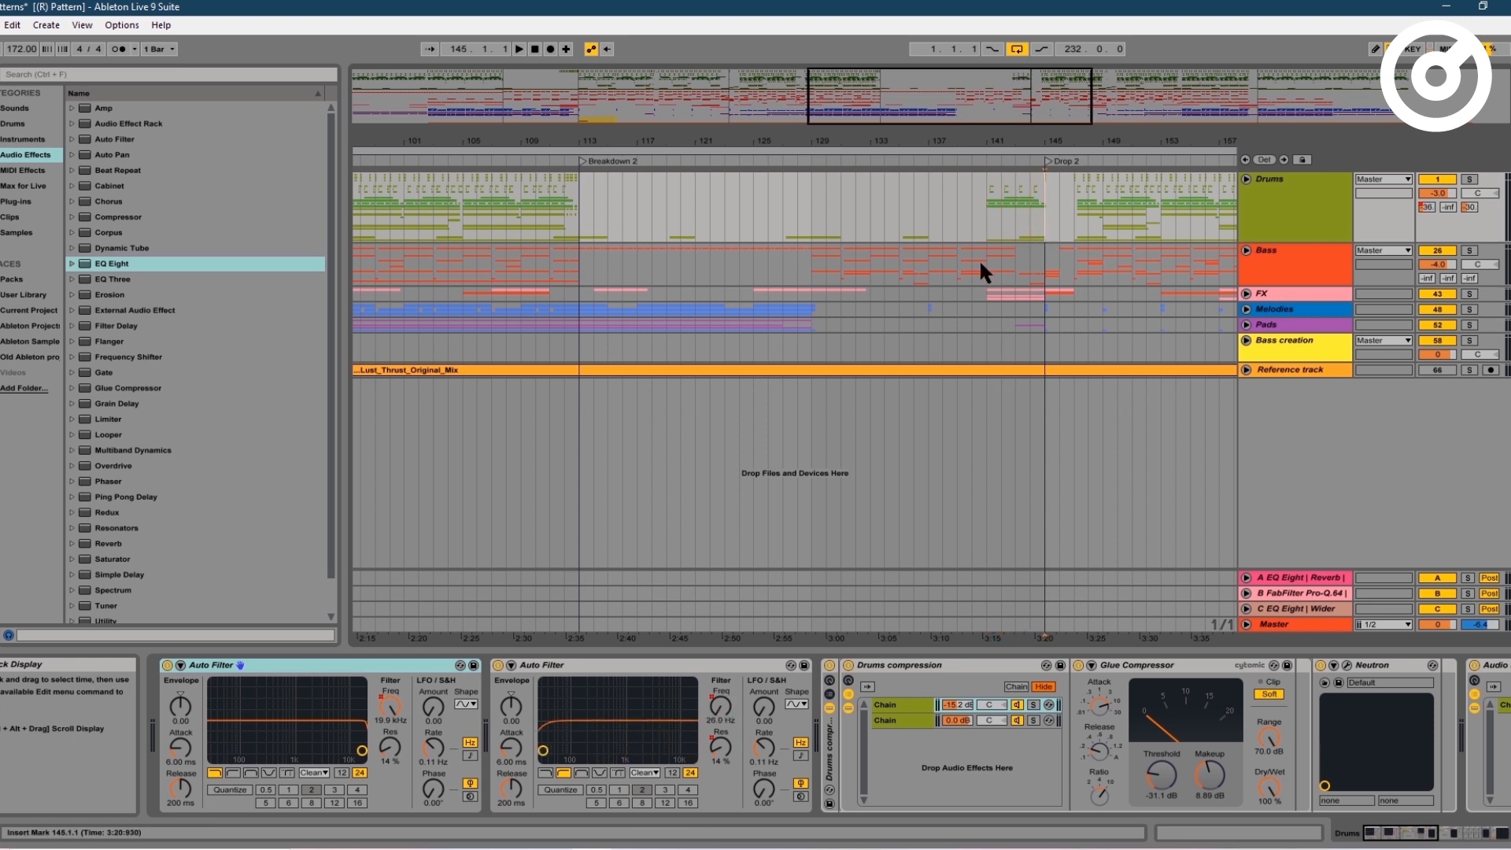
- Set the insert marker at bar 129 on Bass and at bar 127 on Drums, and start playback
left_click(812, 263)
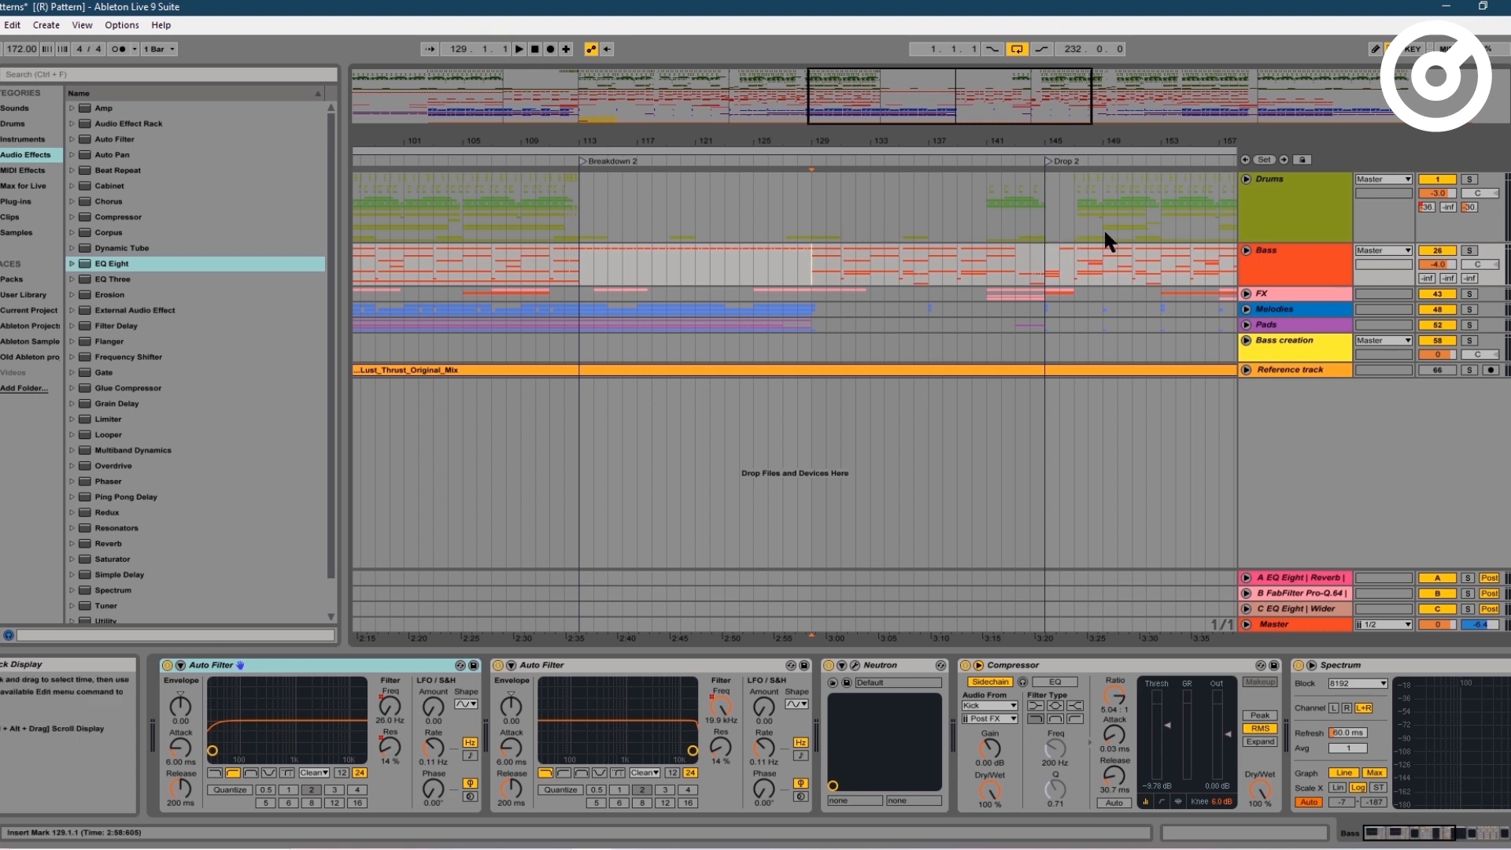
left_click(783, 204)
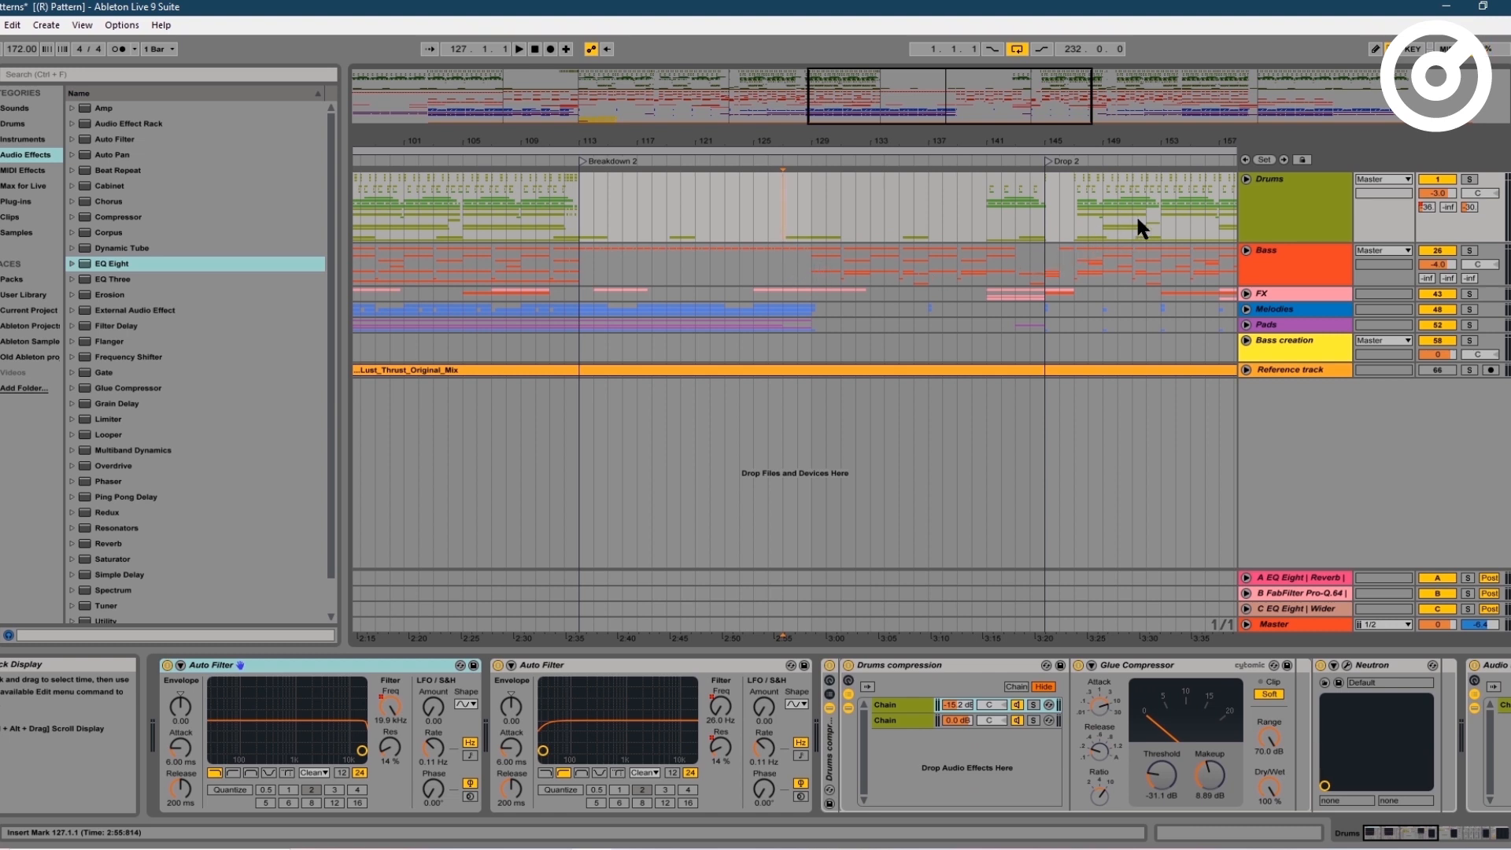
key("space")
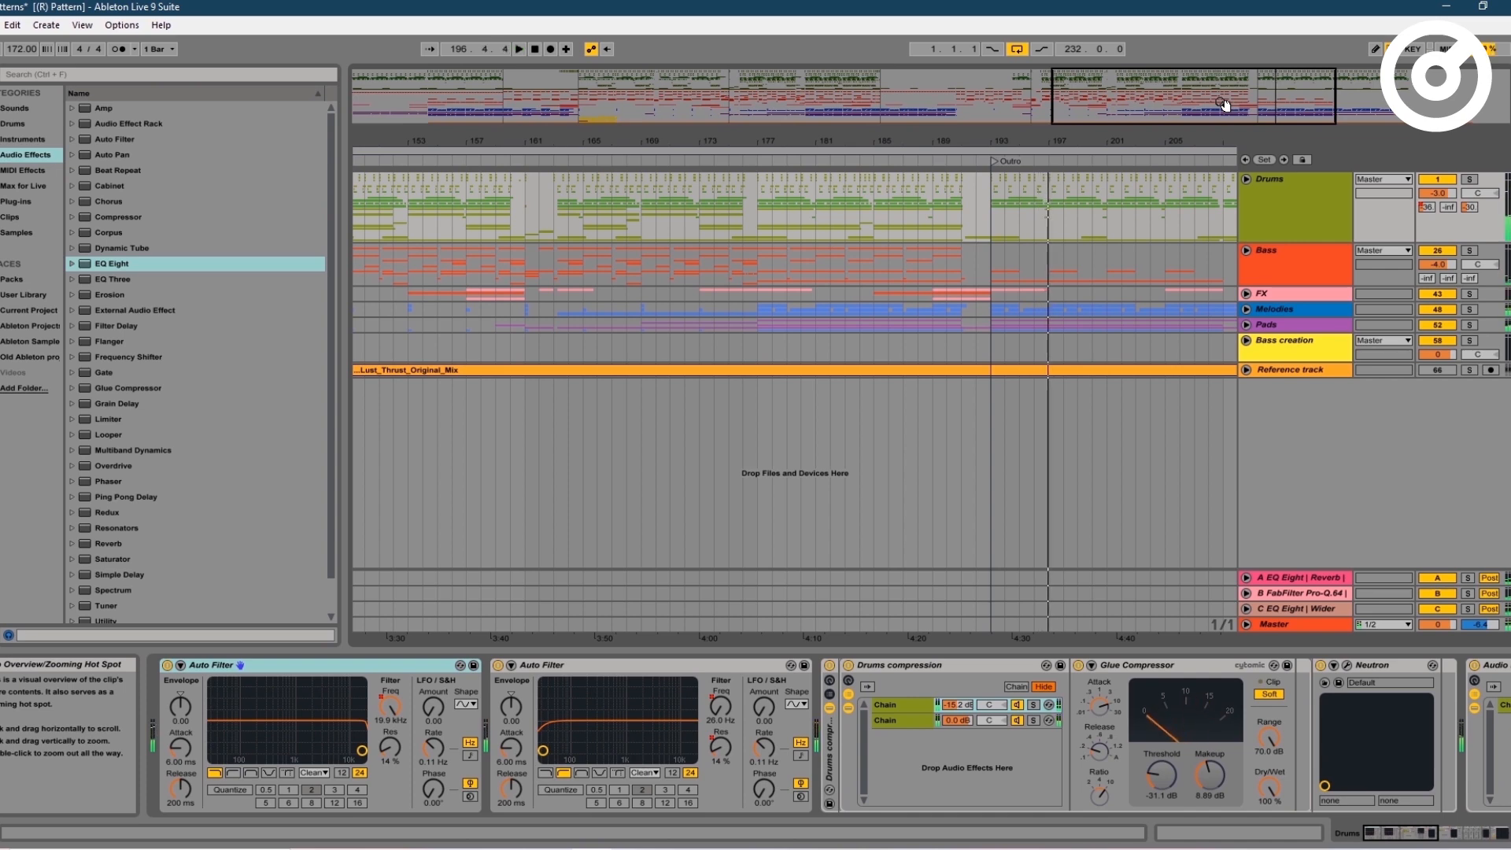
- Solo the Bass group around Breakdown 2 and unfold it to show its Mids tracks
left_click_drag(1194, 96, 1113, 96)
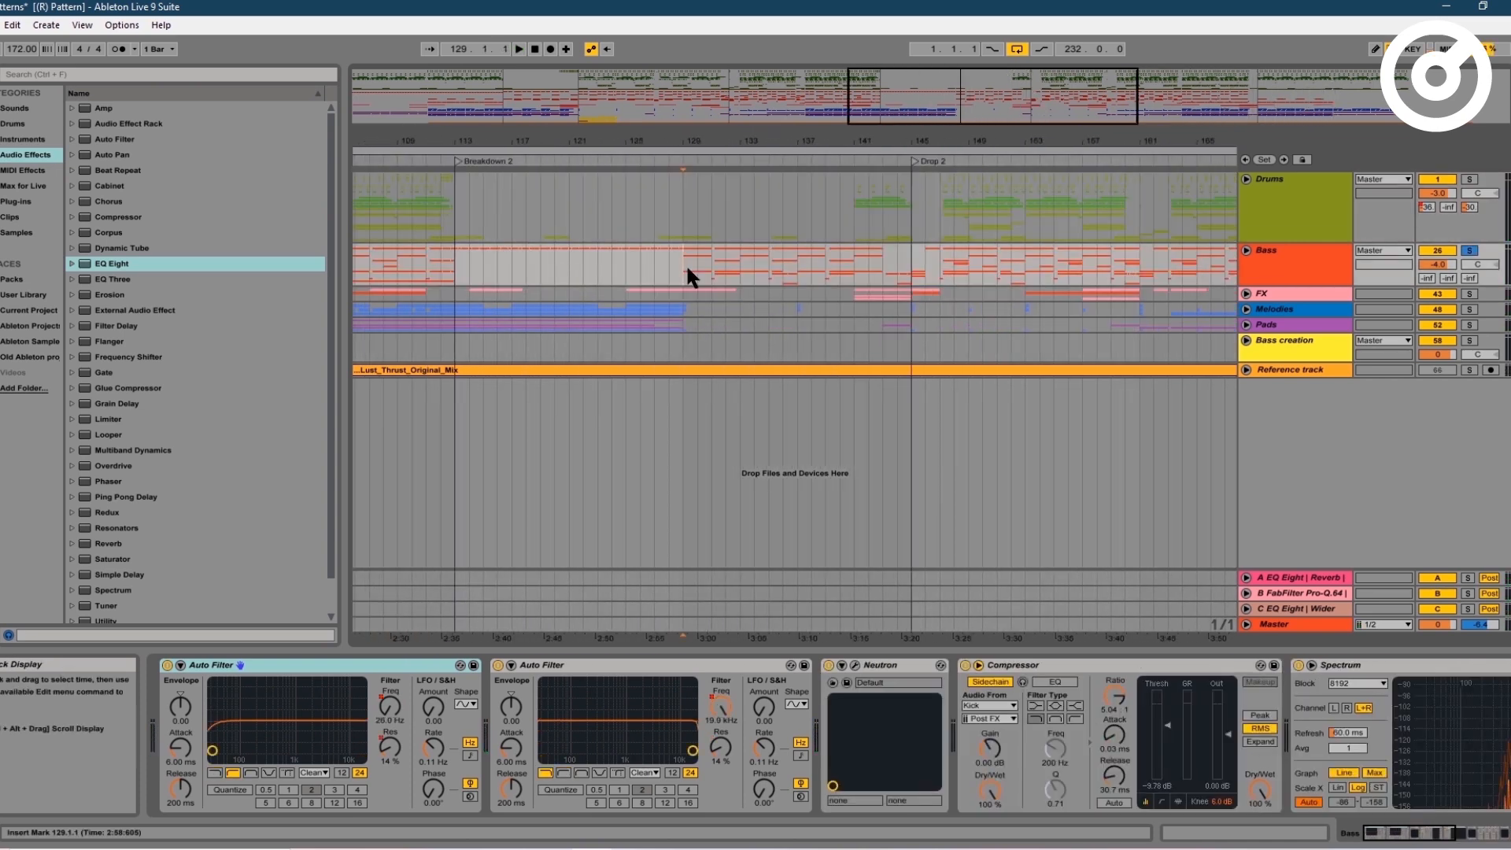
left_click(1246, 250)
scroll(905, 386, "down", 2)
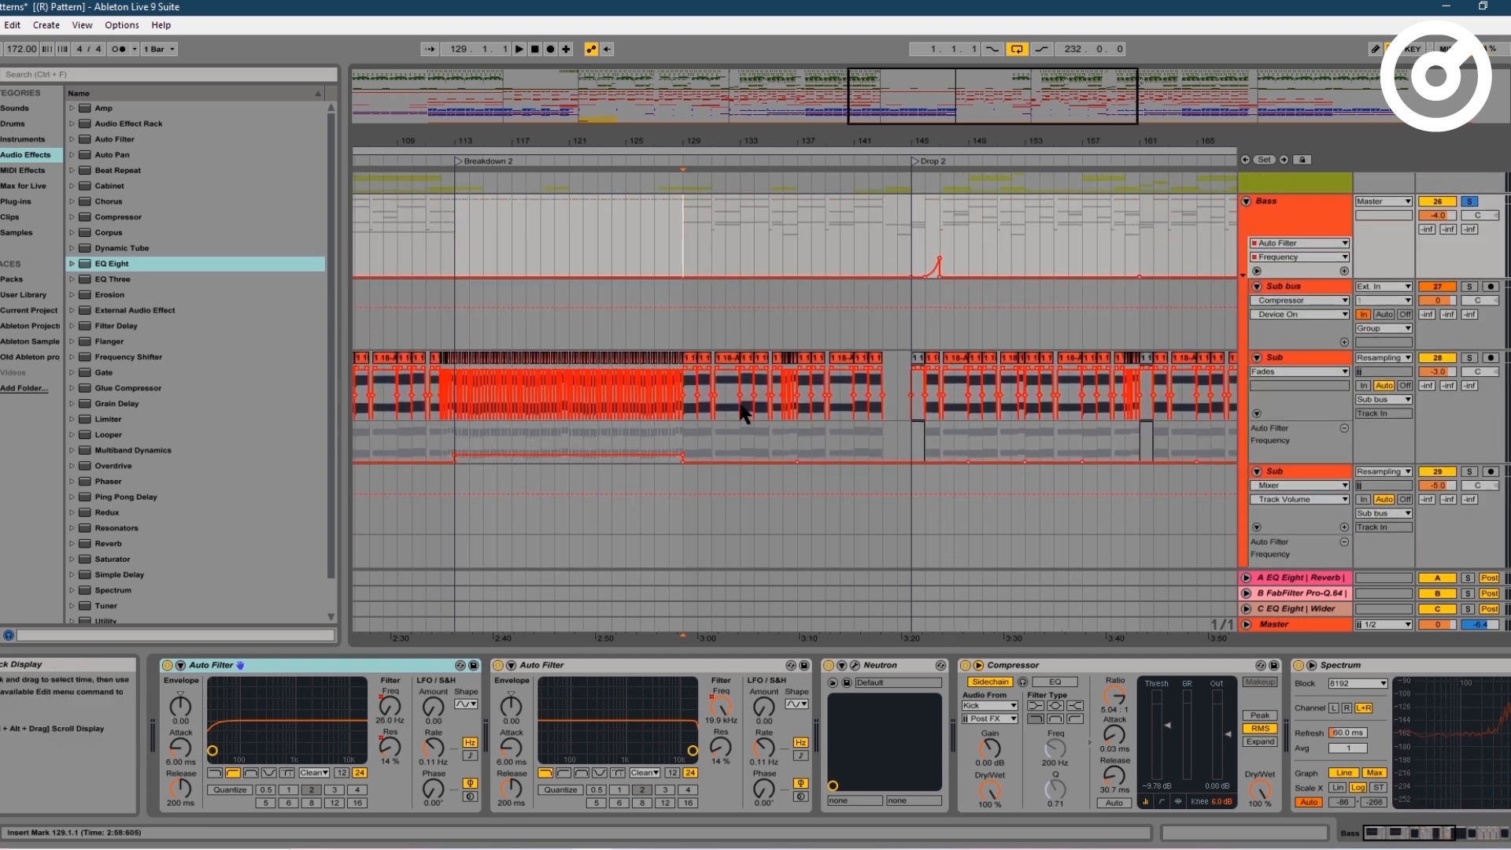
scroll(682, 408, "down", 8)
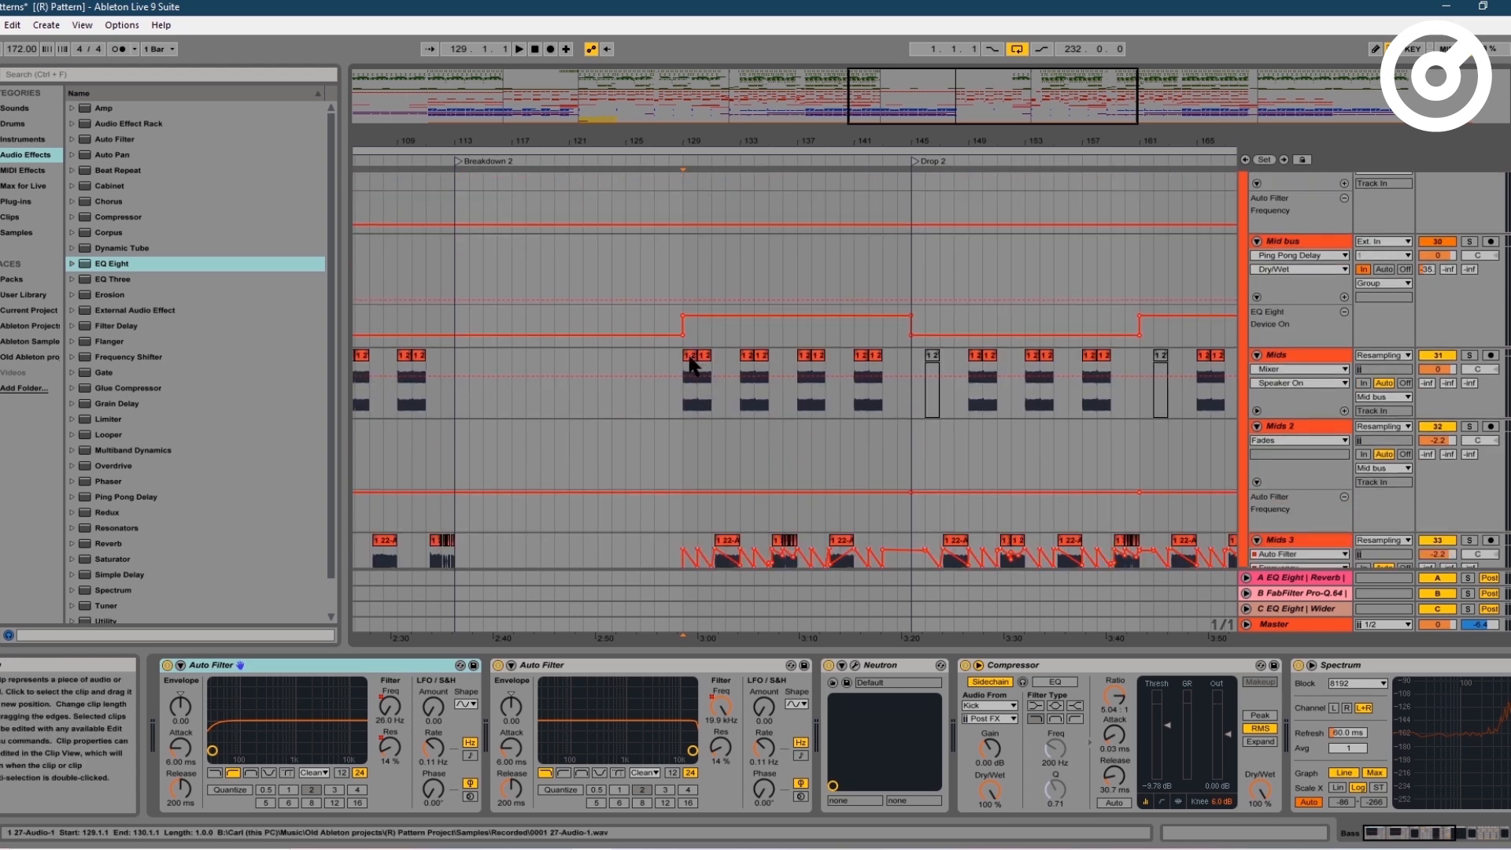
- Play the Mids clips at bars 109 and 129 to compare their sound and Auto Filter
left_click(407, 367)
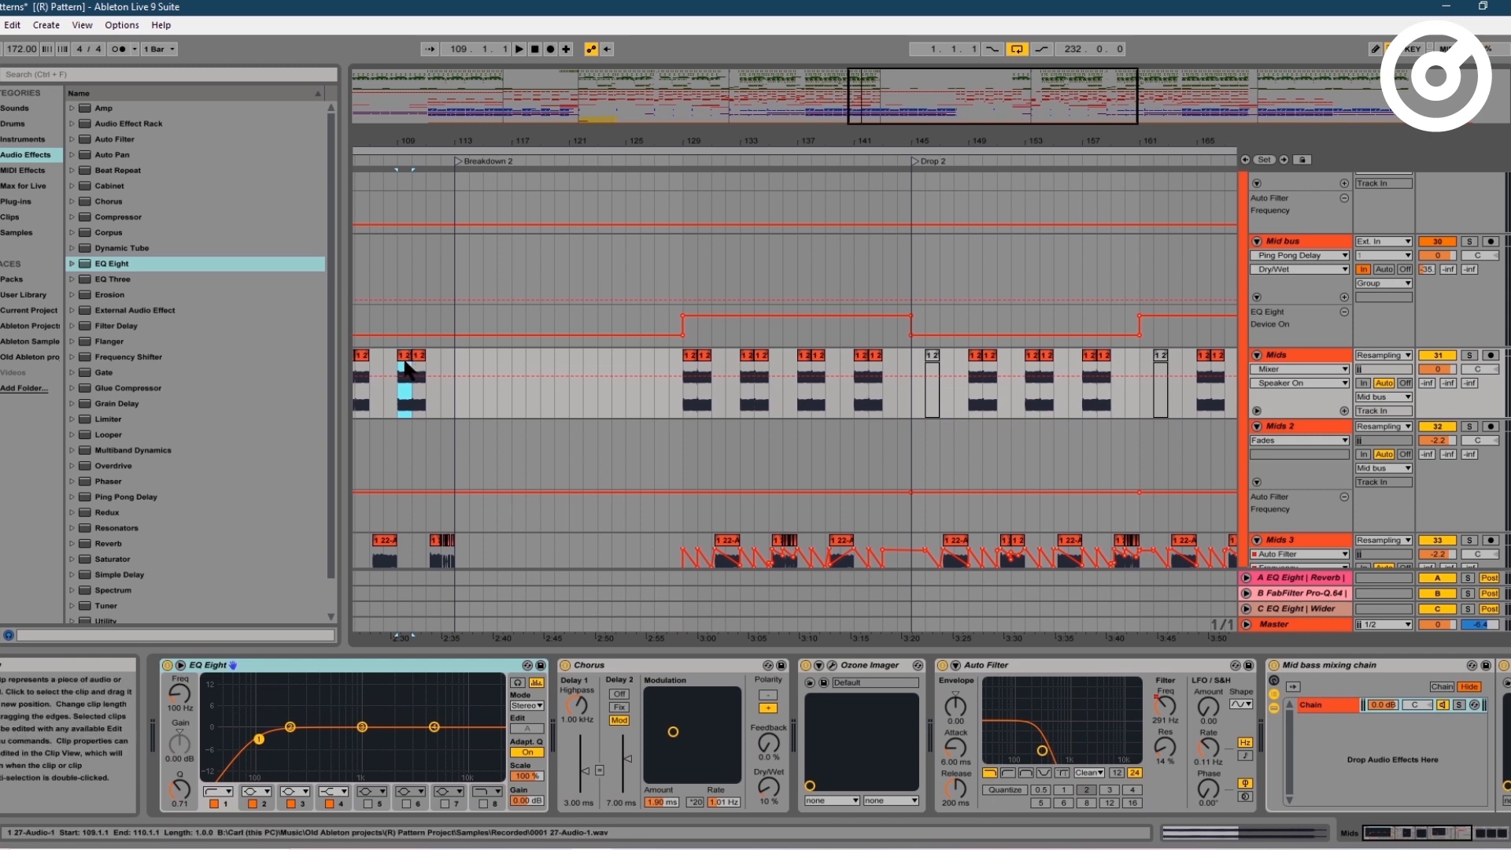
key("space")
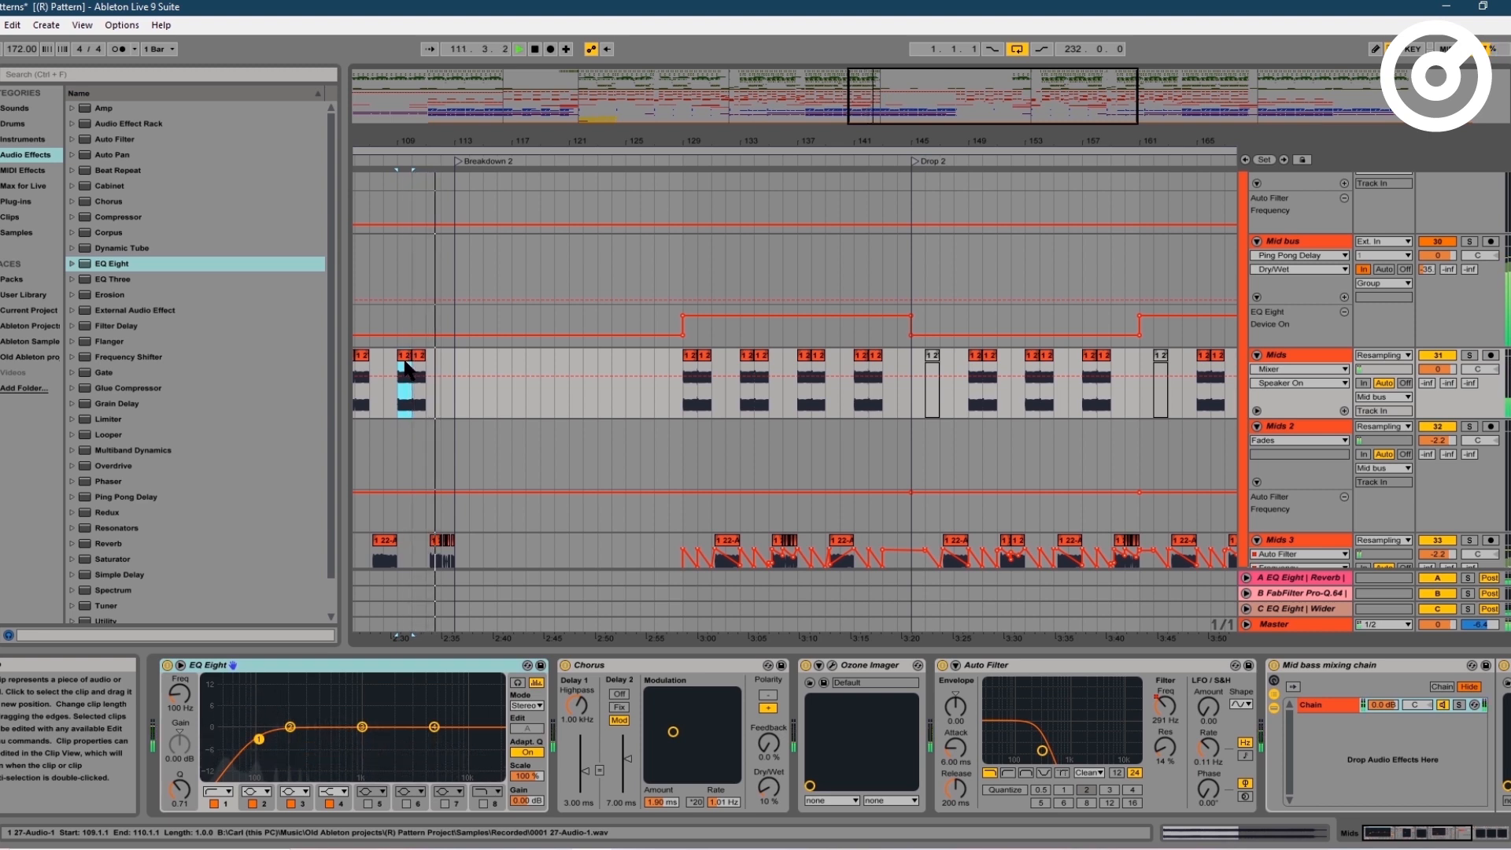
key("space")
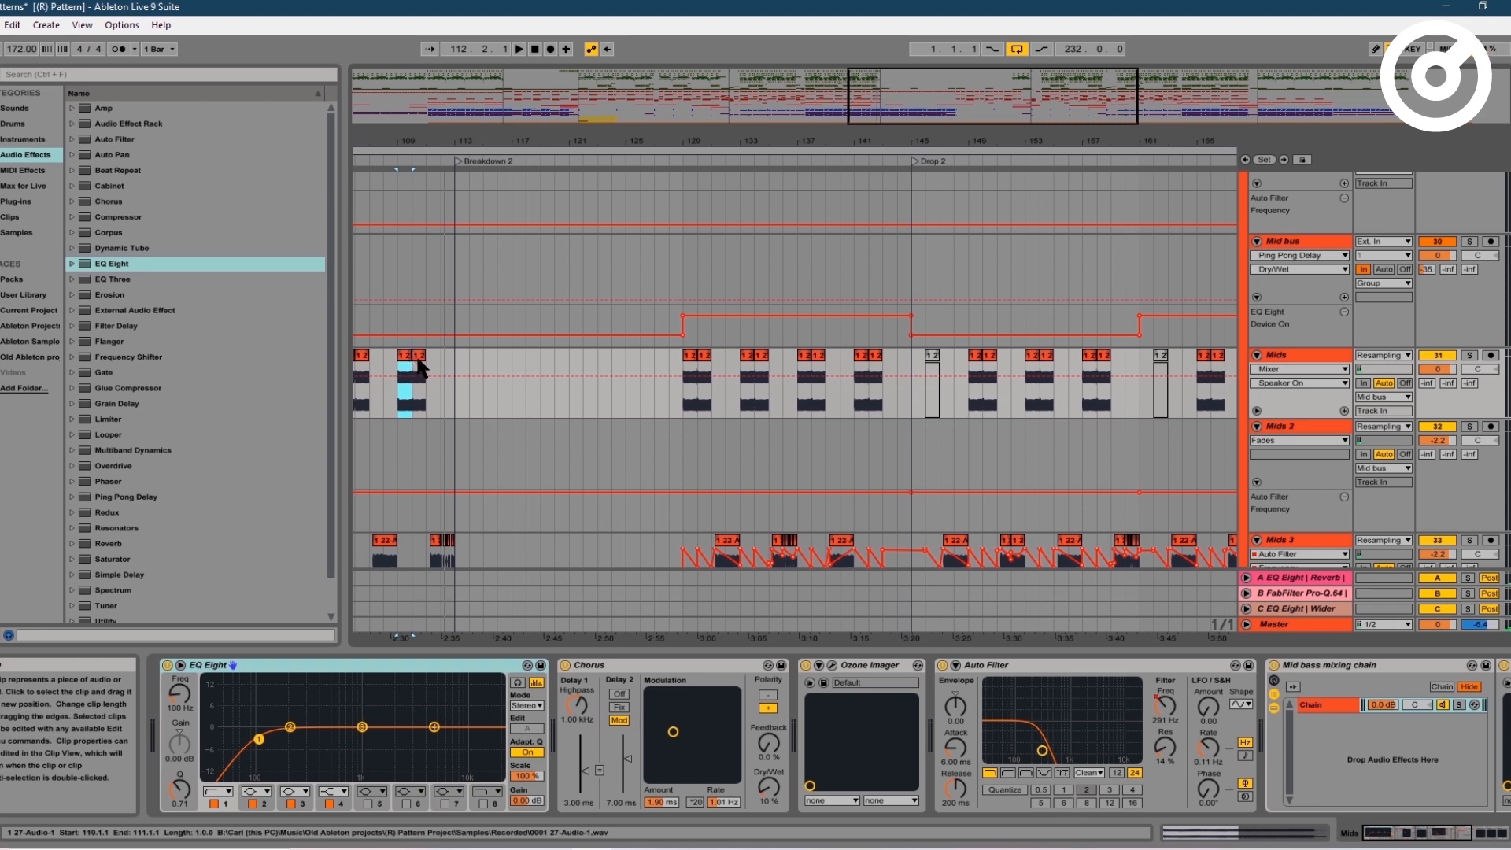
left_click(693, 362)
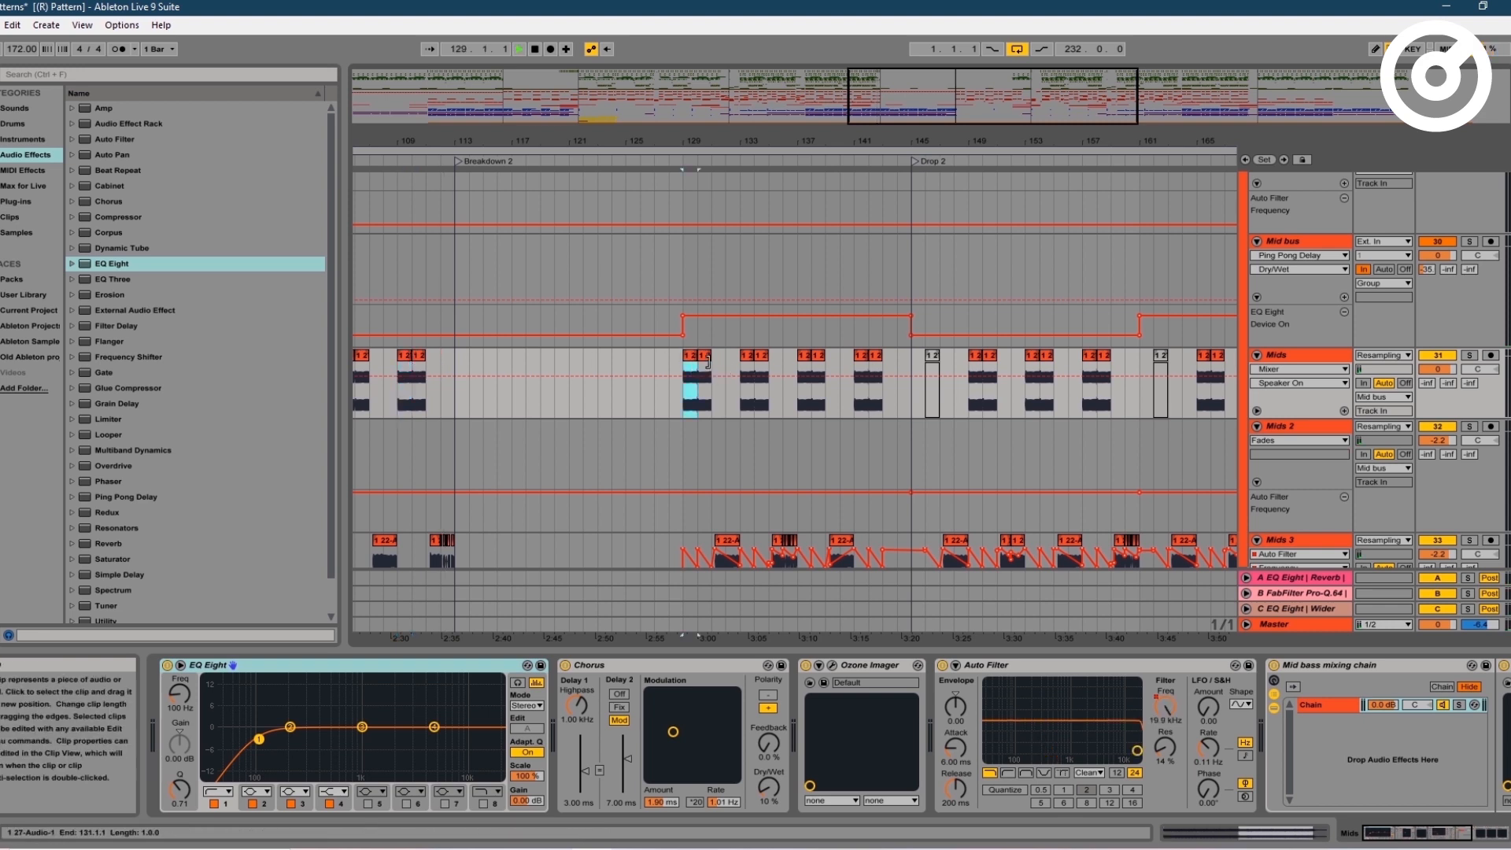
key("space")
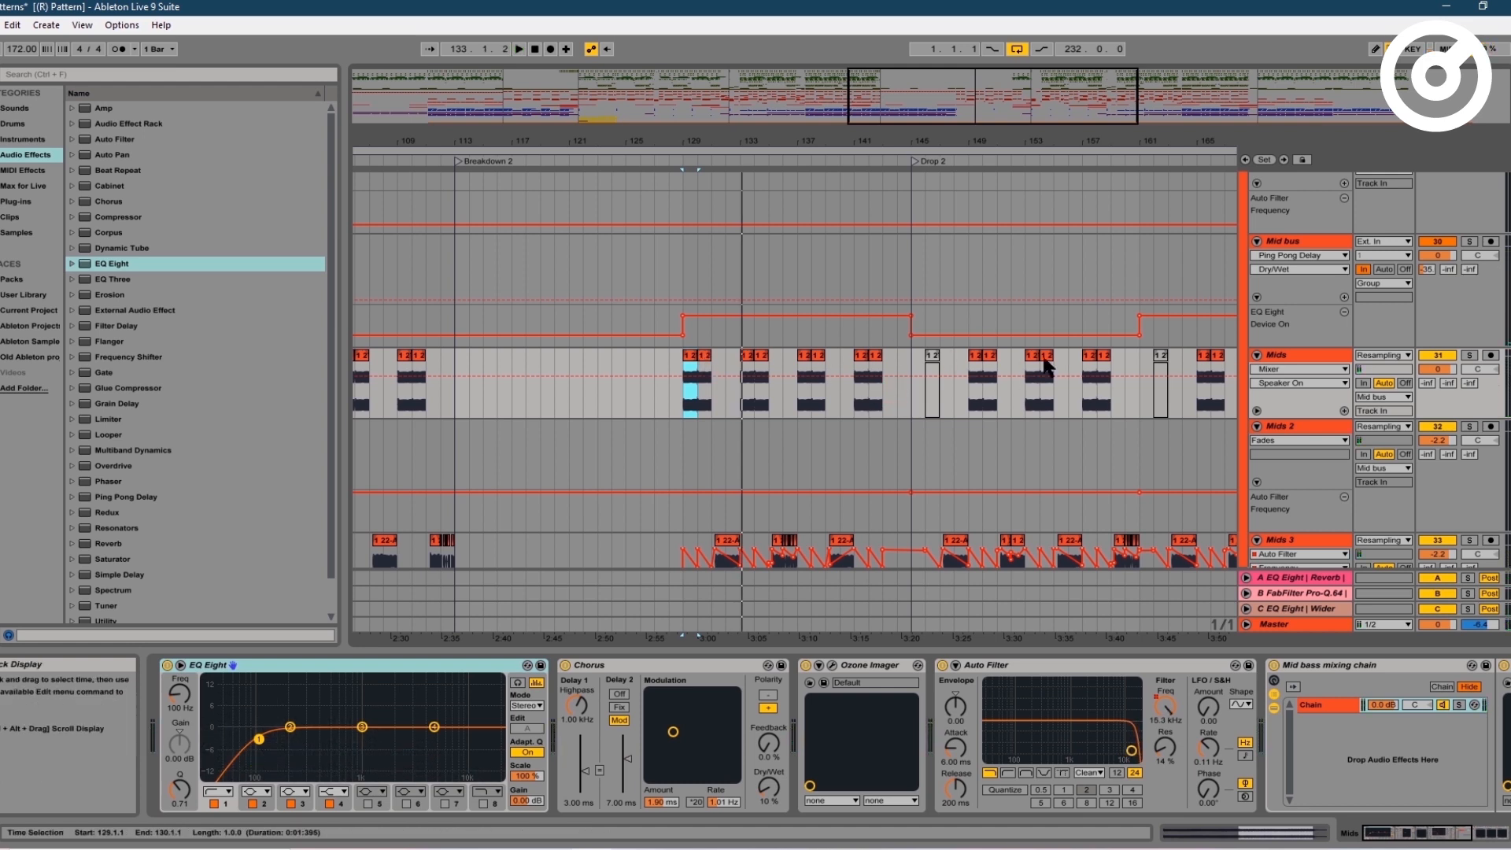
- Fold the Bass group and show the arrangement from Breakdown 2 to the Outro
left_click_drag(1050, 112, 1137, 93)
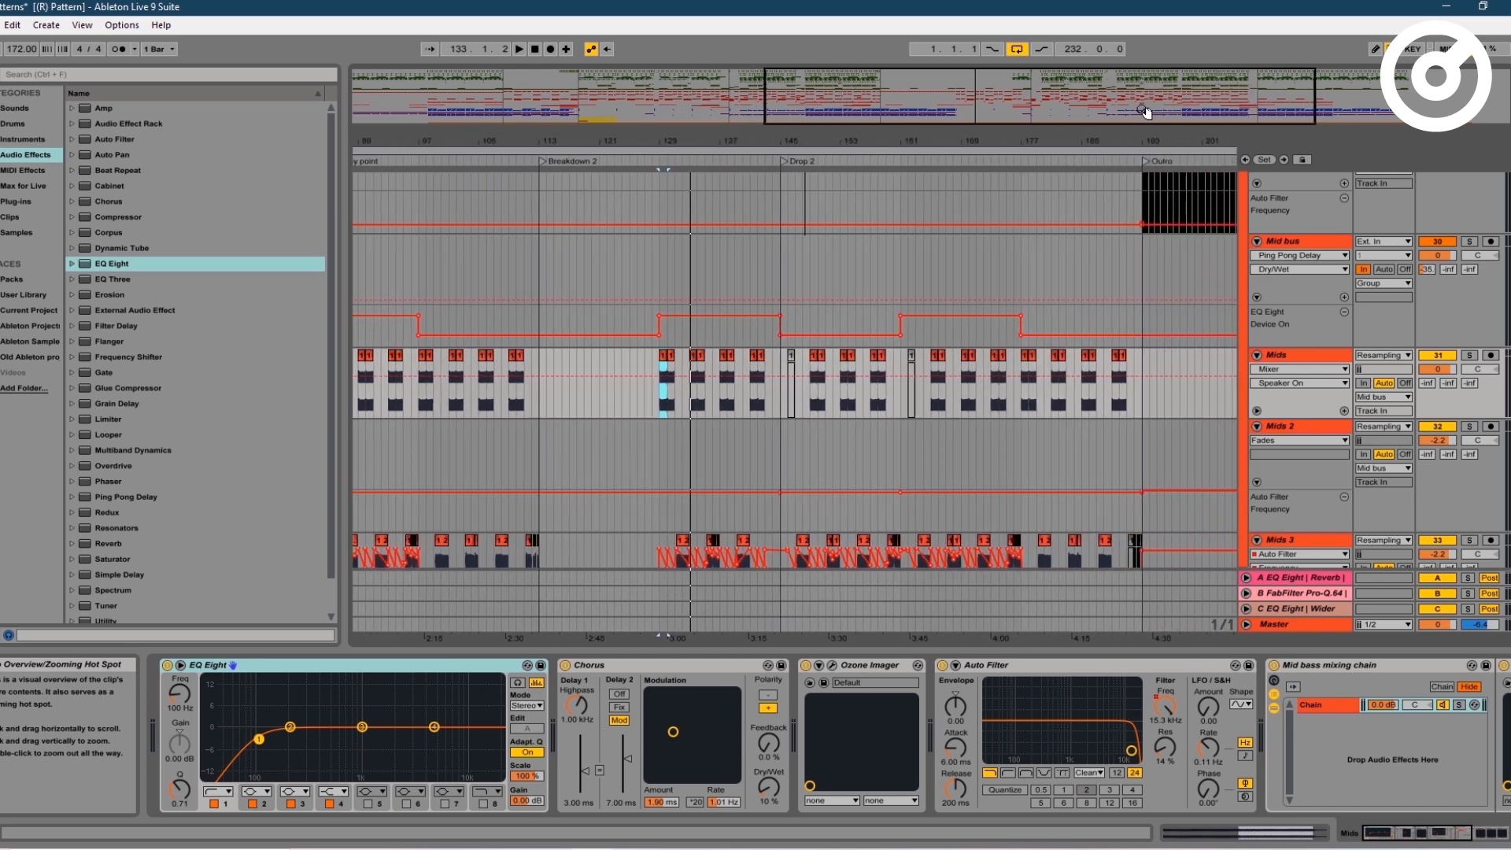
scroll(1242, 286, "up", 9)
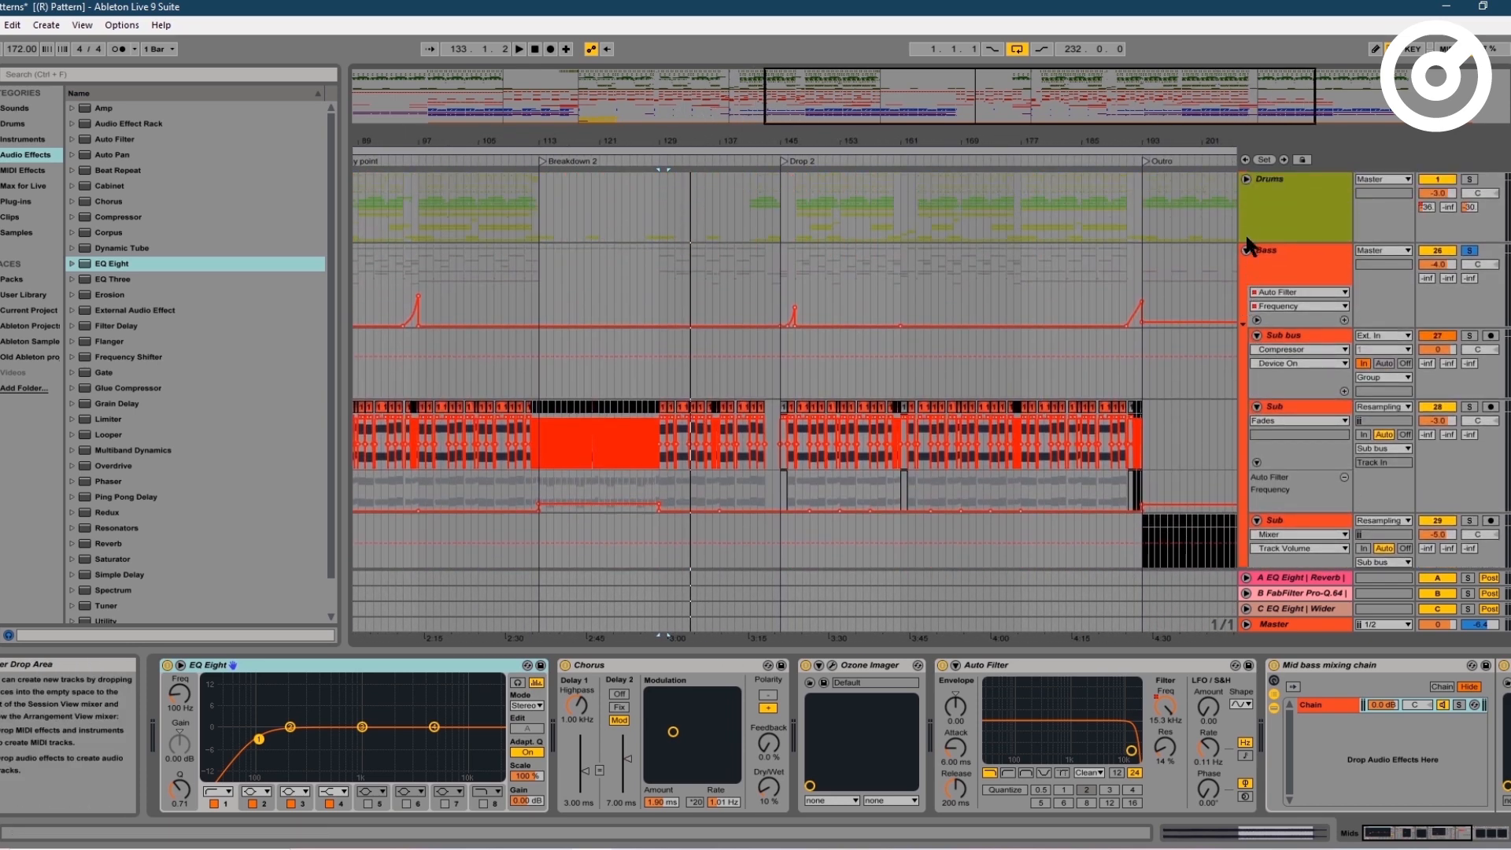
left_click(1247, 250)
left_click_drag(1053, 94, 1102, 92)
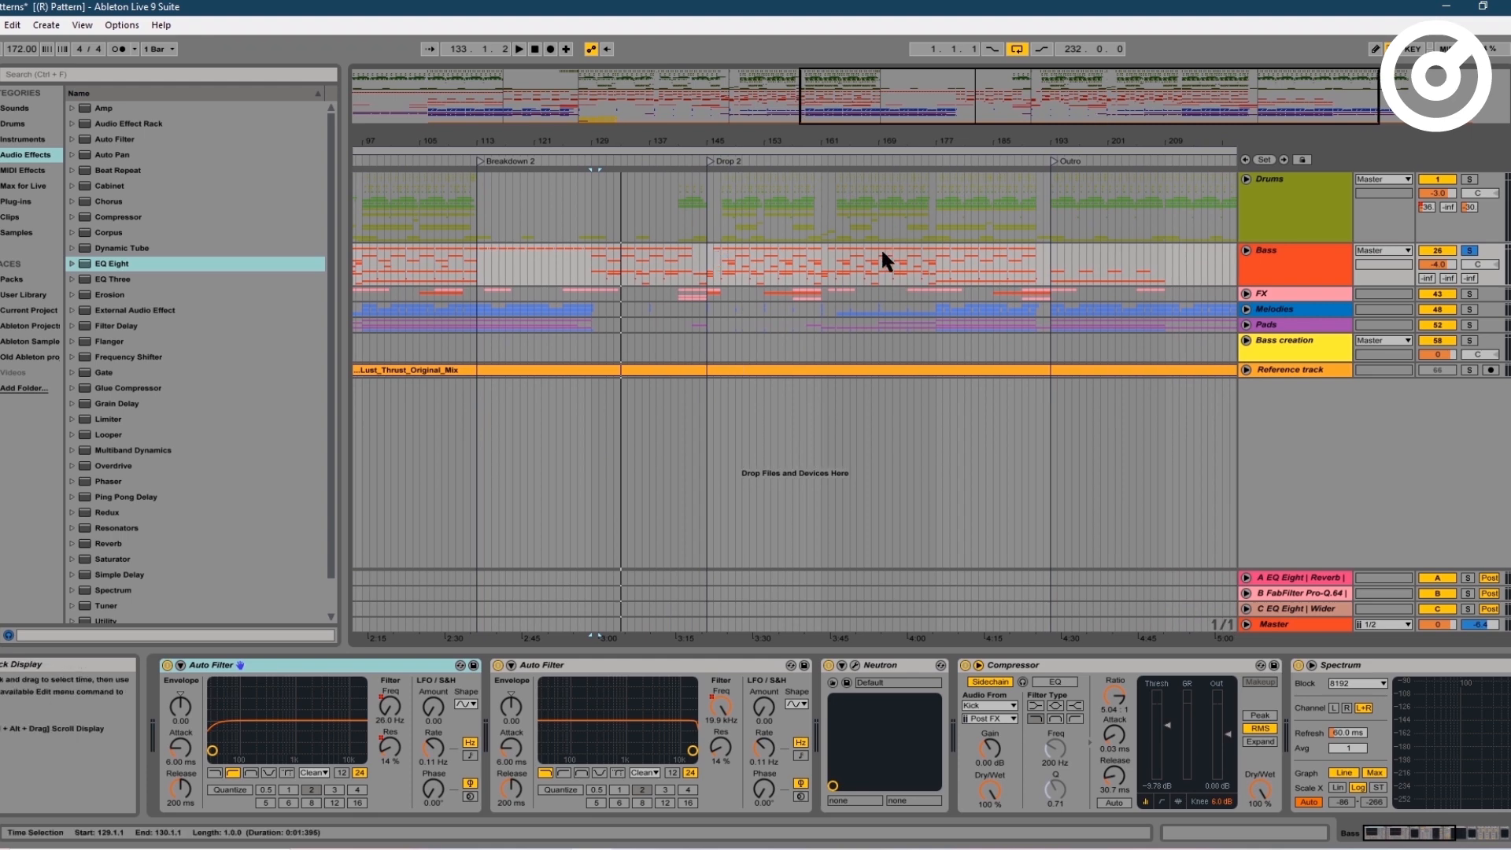
- Examine Drop 2 at bar 147 on Drums, bar 145 on Melodies and bar 177 on Drums
left_click(706, 206)
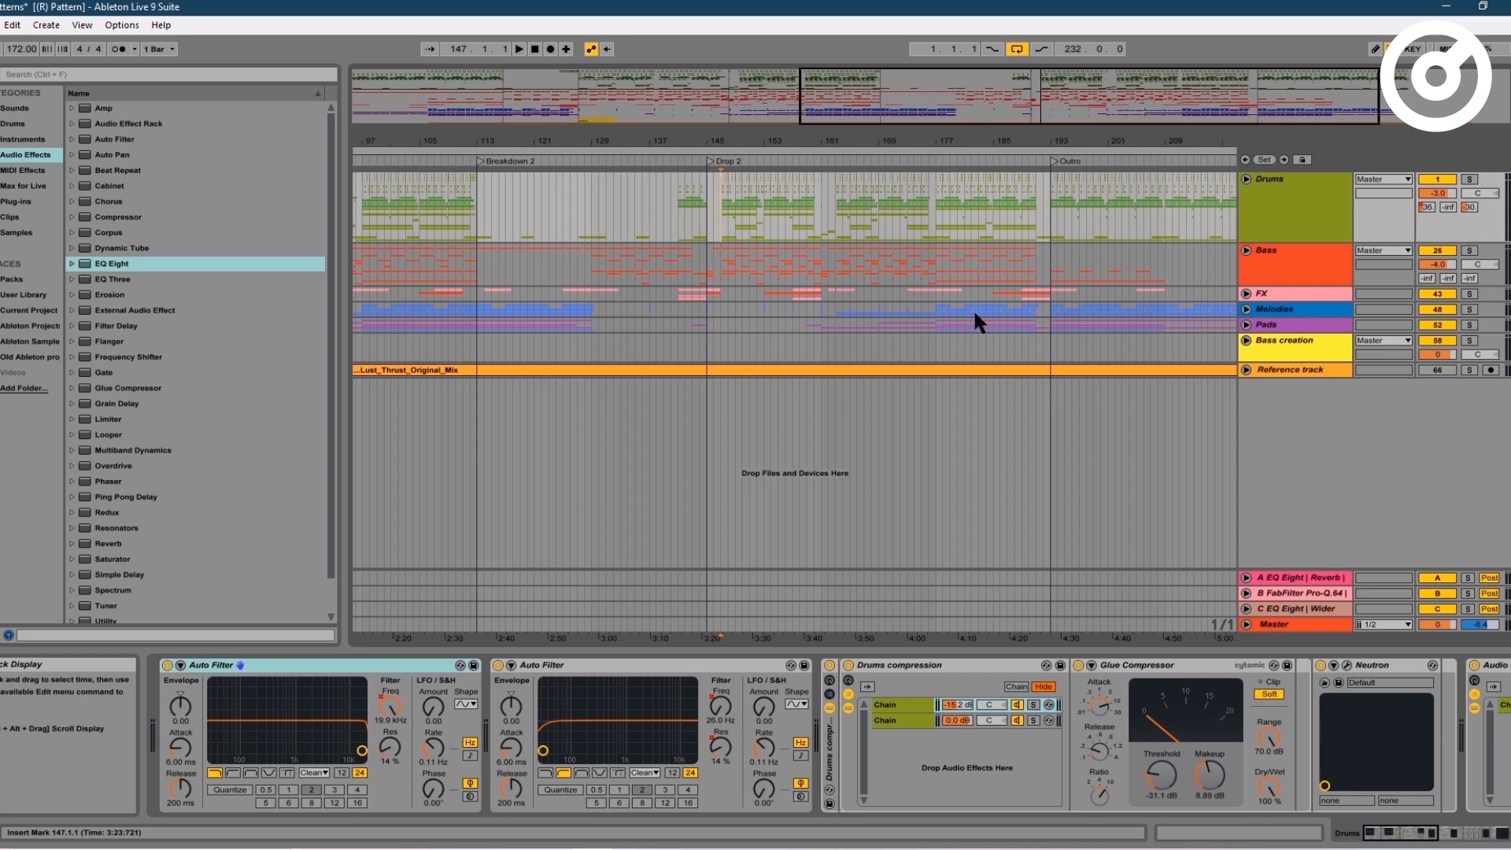
left_click(704, 307)
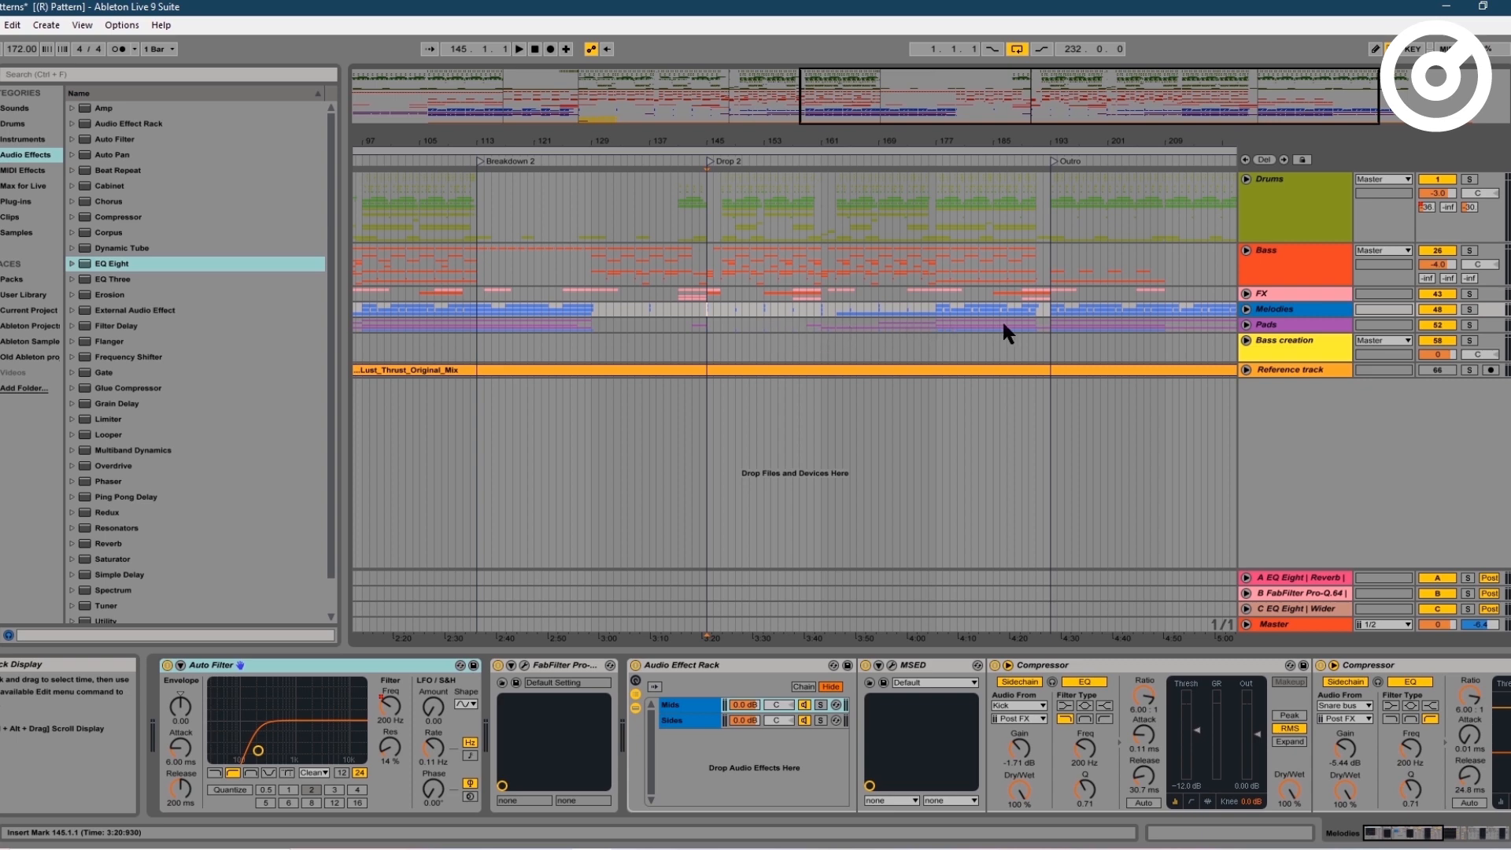
left_click(937, 201)
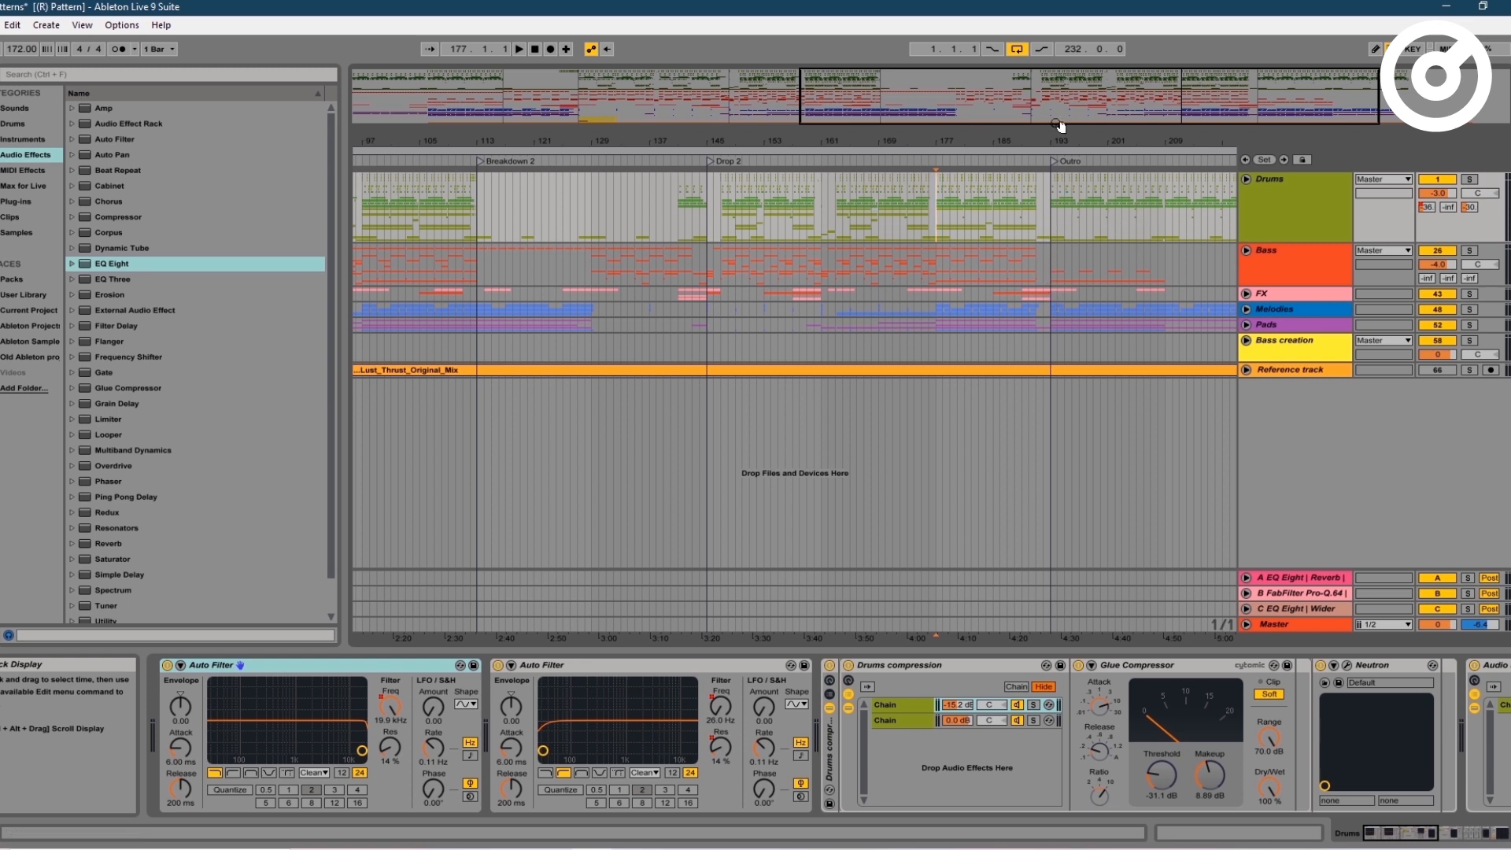
- Inspect the Drums group's Auto Filter through the Outro at bars 214, 224 and 225
left_click_drag(1026, 99, 1104, 99)
left_click(935, 225)
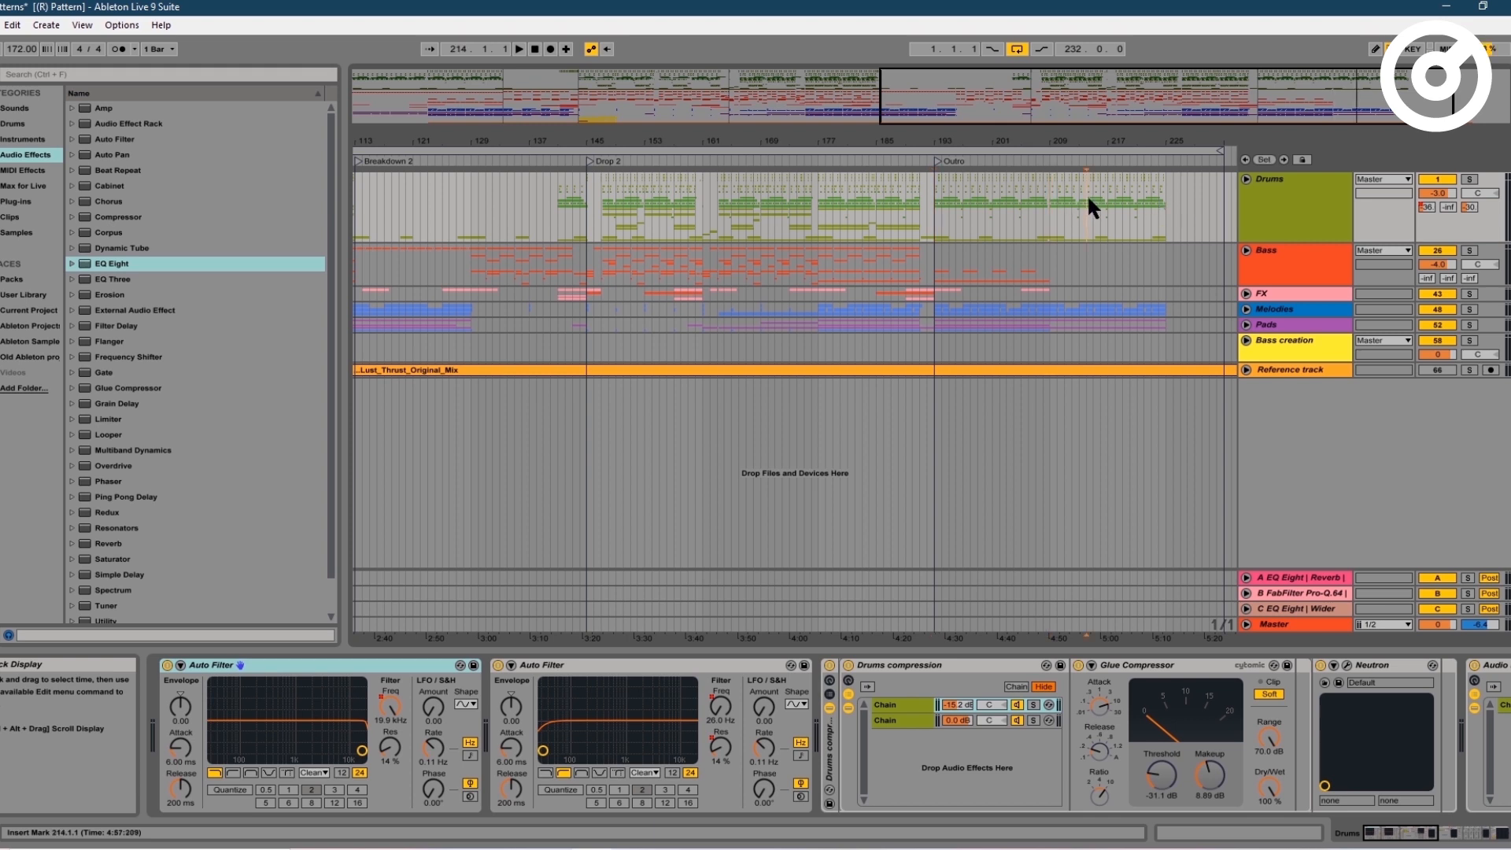
left_click(1116, 198)
left_click(1151, 198)
left_click(1159, 199)
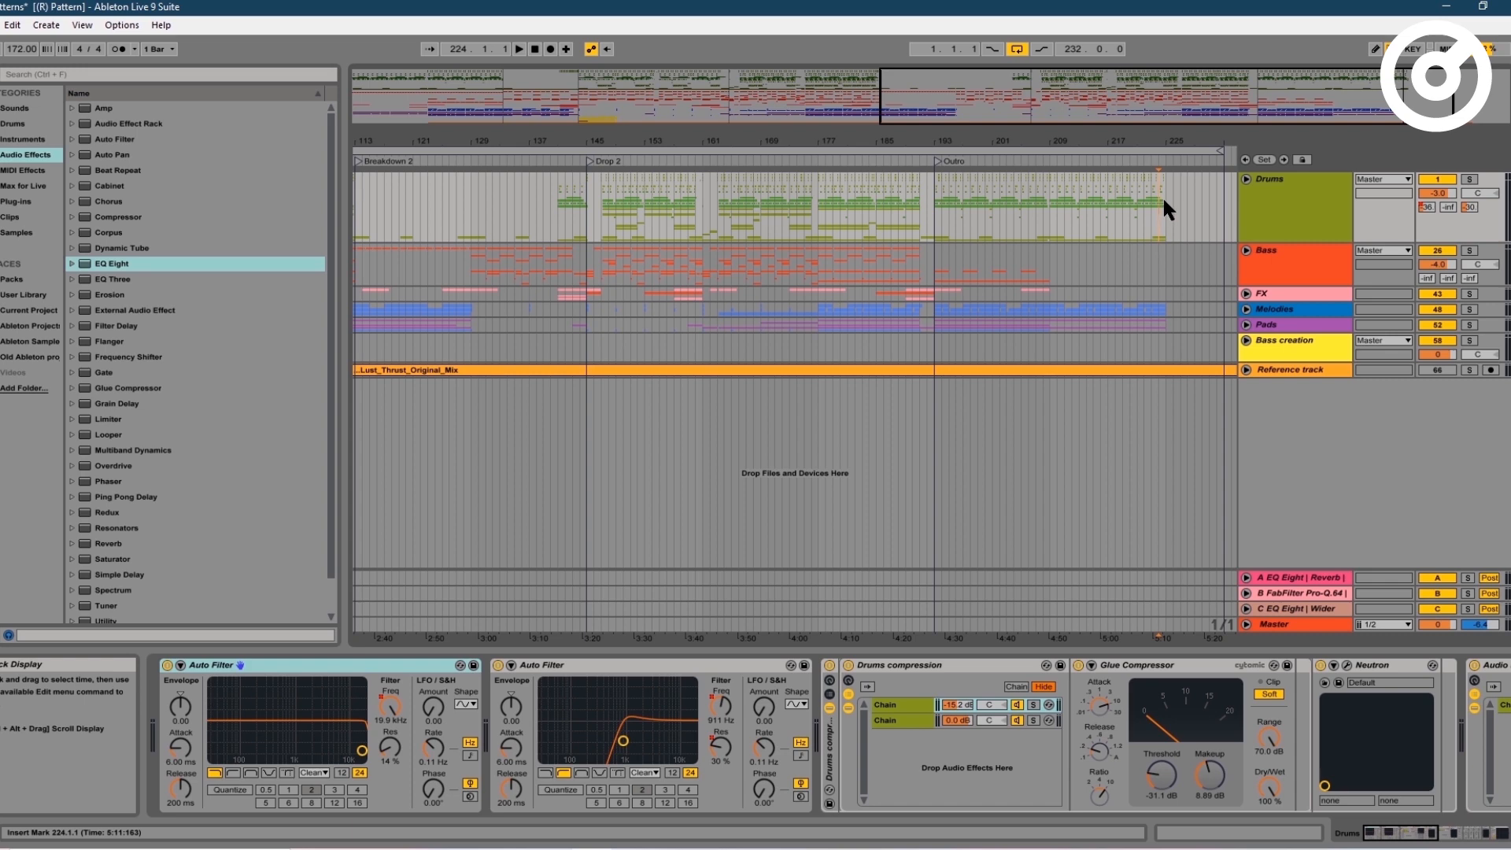
left_click(1165, 197)
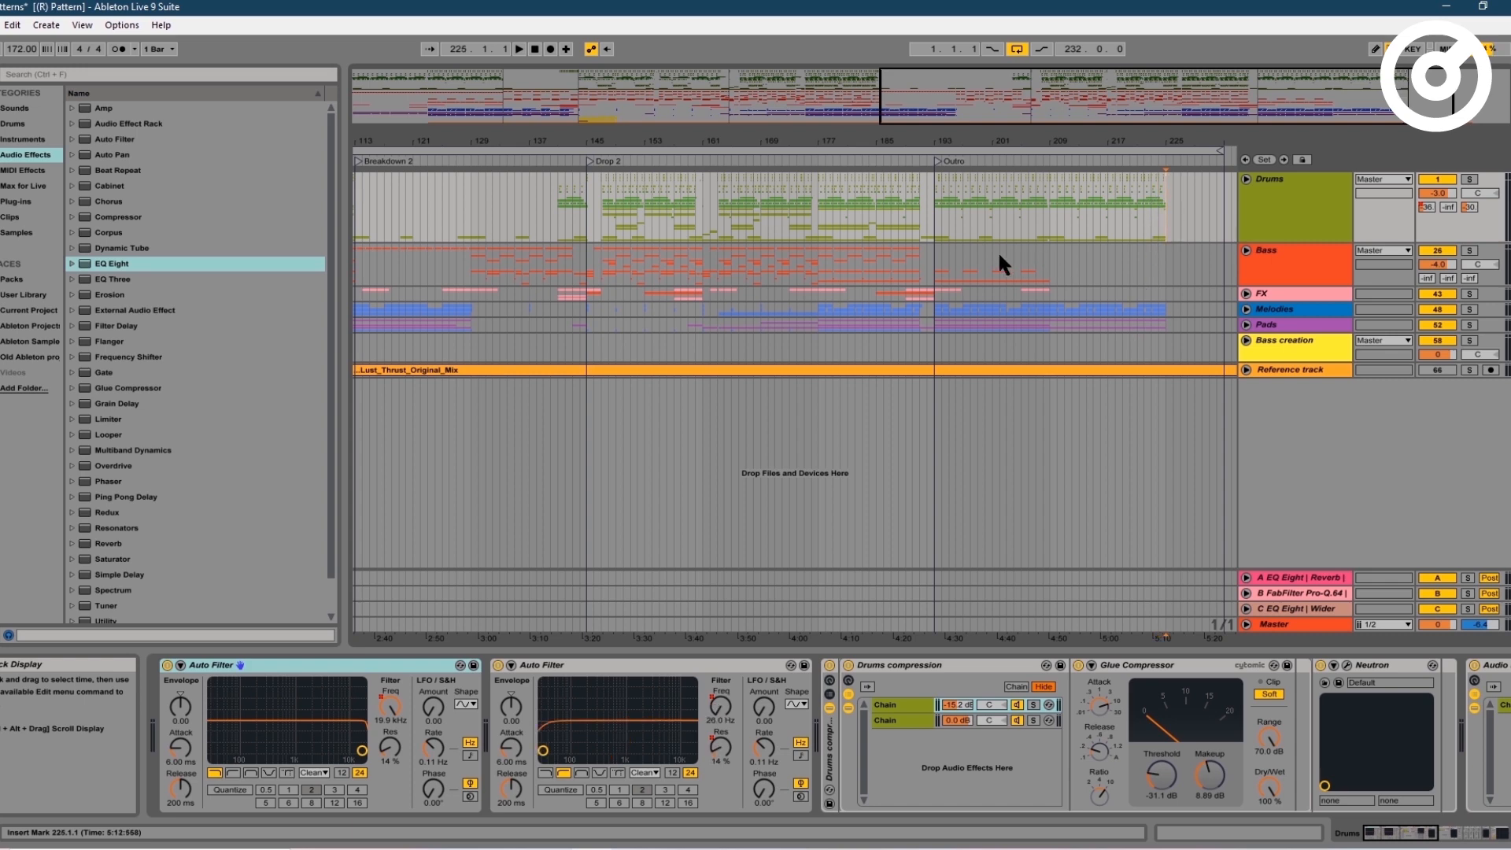
- Check the Outro filters on Melodies at bar 193, Pads at bar 209 and Bass at bar 193, and start playback
left_click(935, 307)
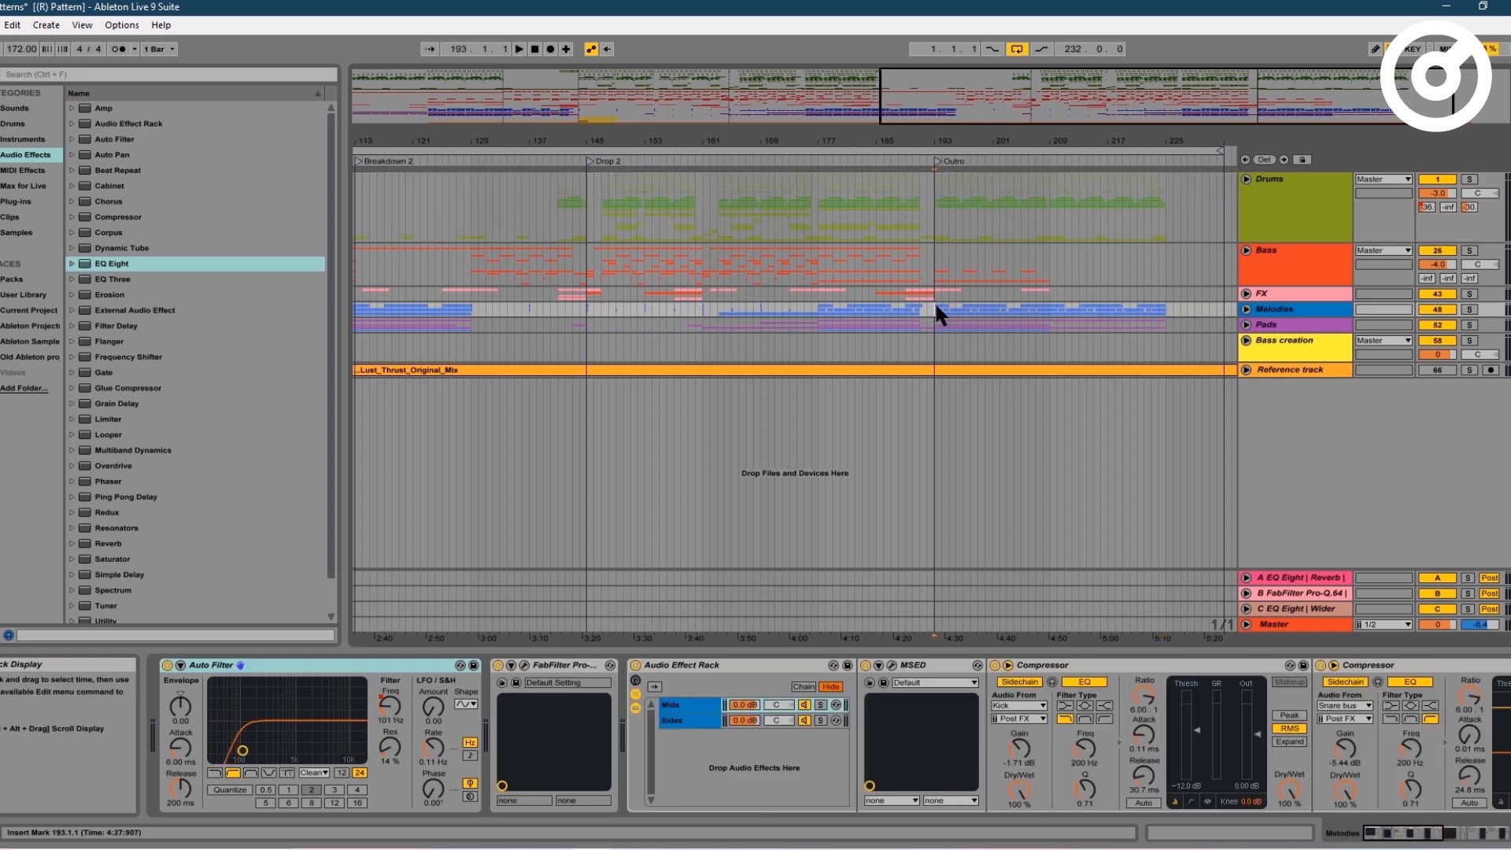
left_click(1049, 323)
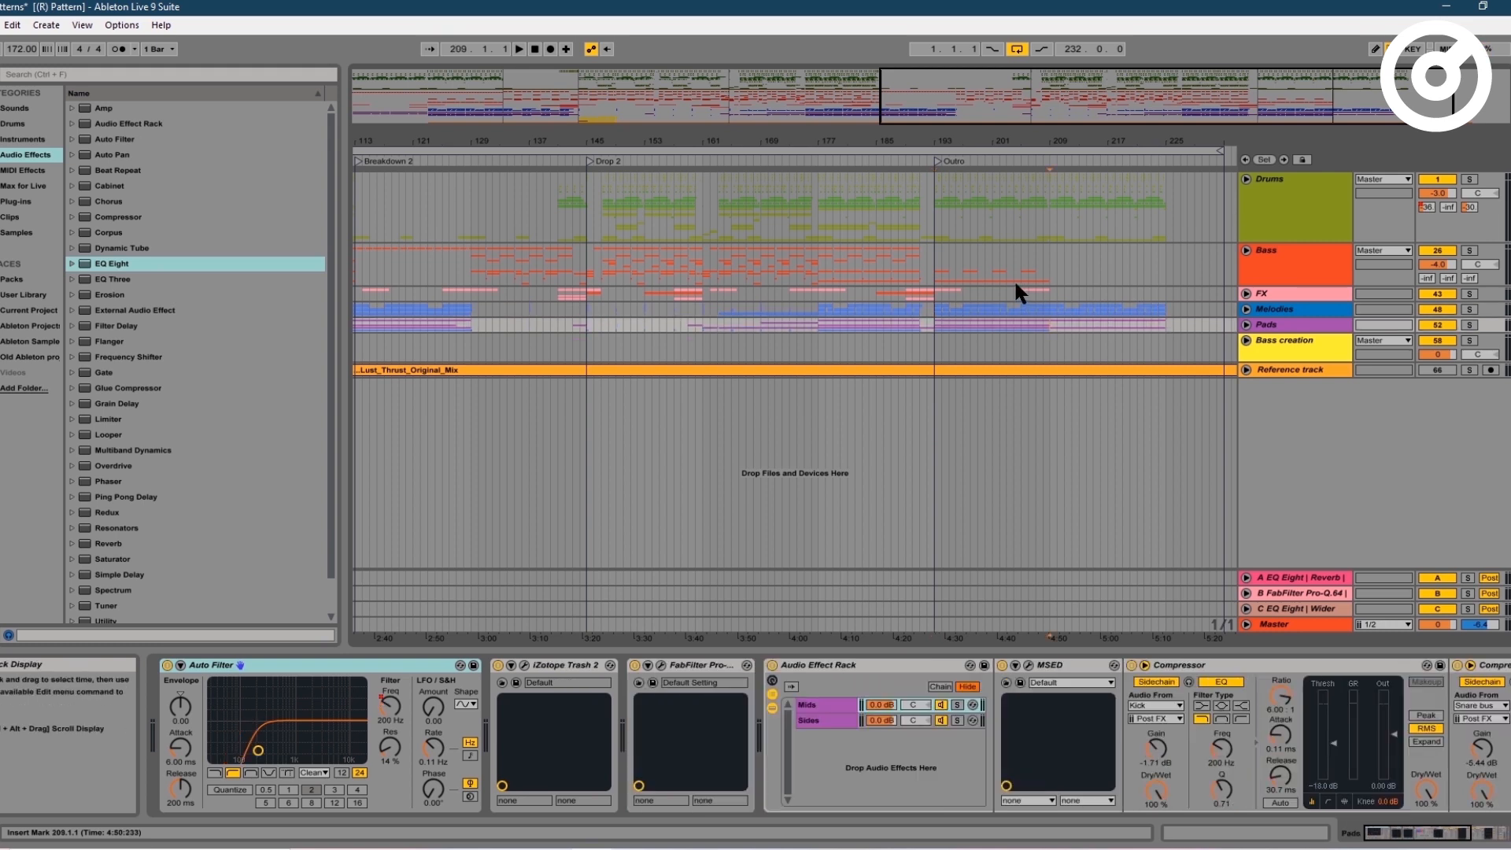
left_click(935, 262)
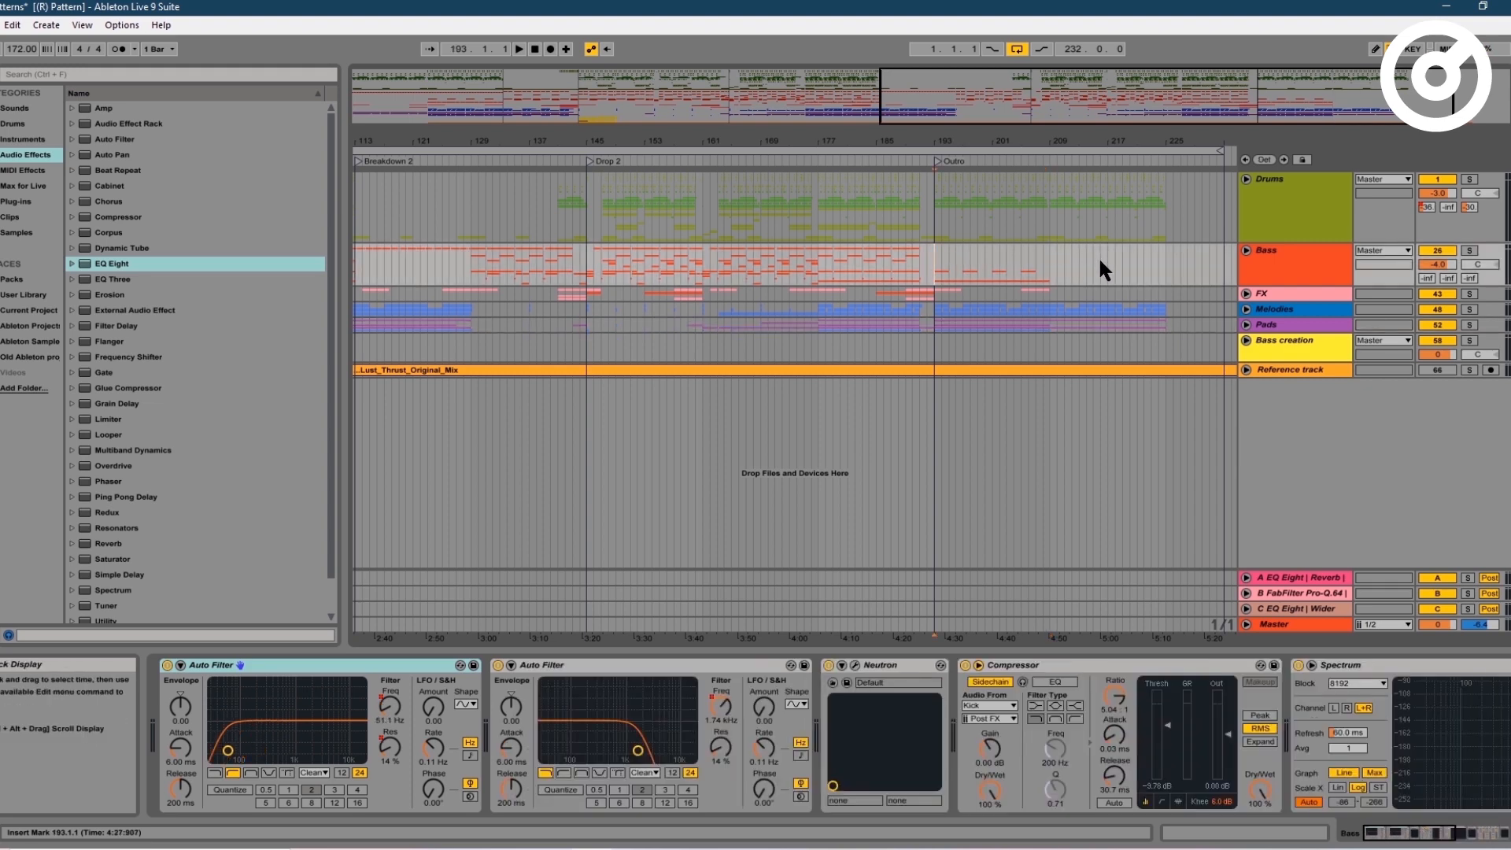
key("space")
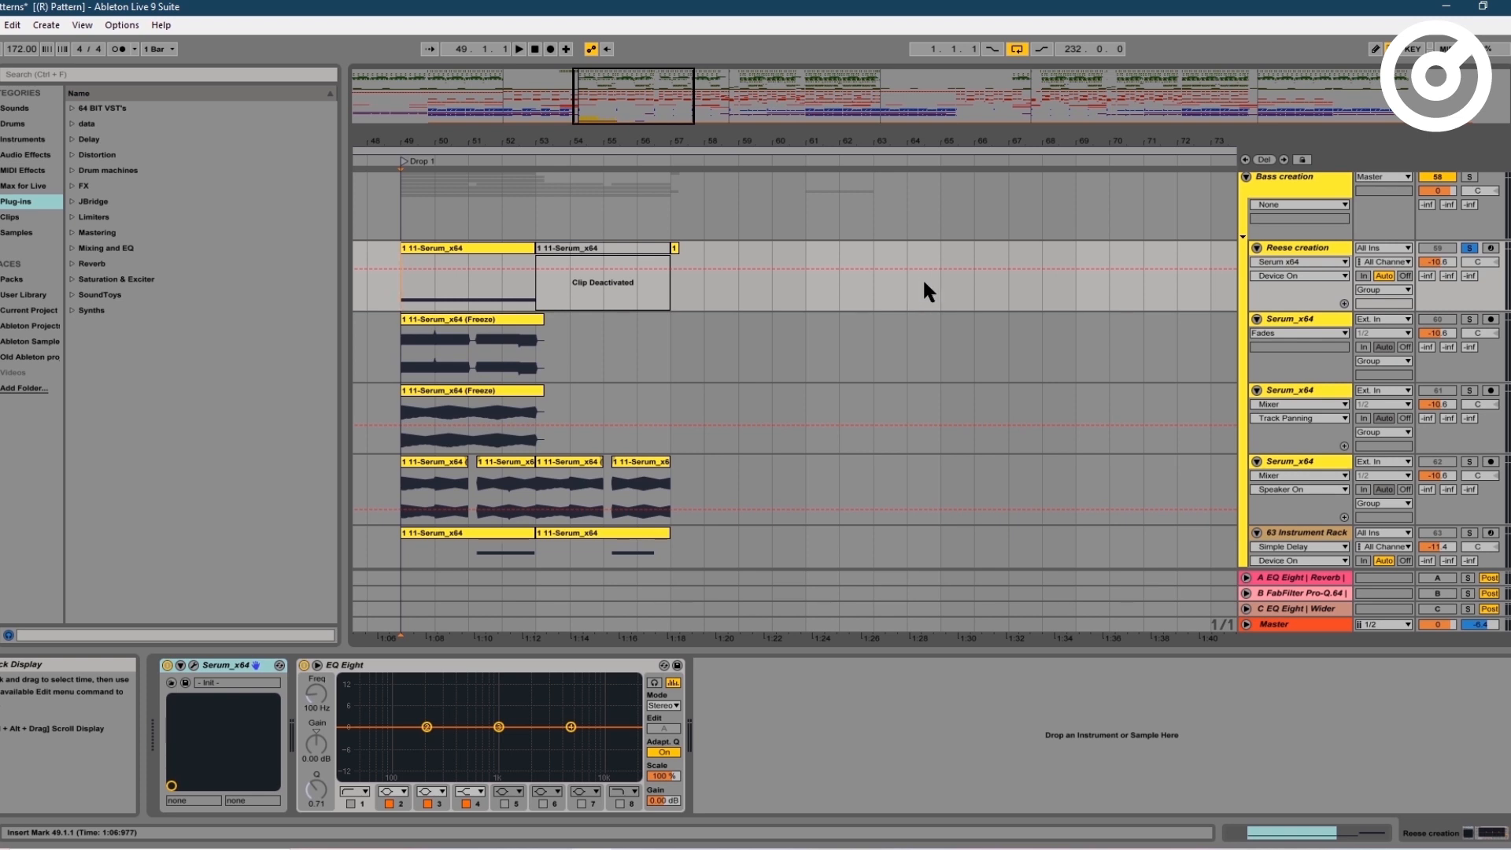
- Open the Serum_x64 plug-in window of the Reese creation track
left_click(194, 665)
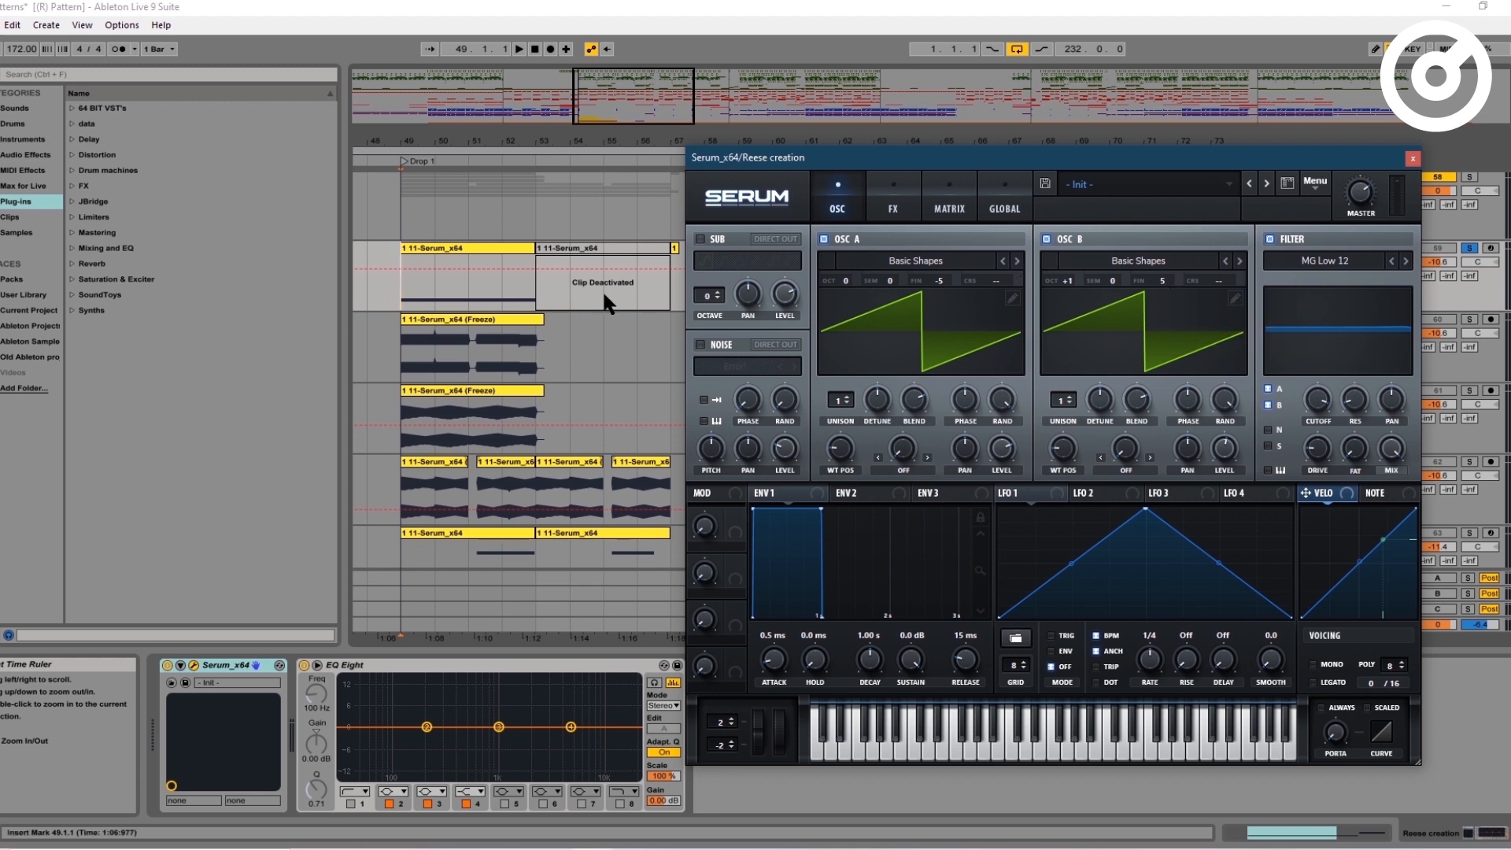
- Play back the Reese creation clip from bar 49, stop playback and close its Serum plug-in window
key("space")
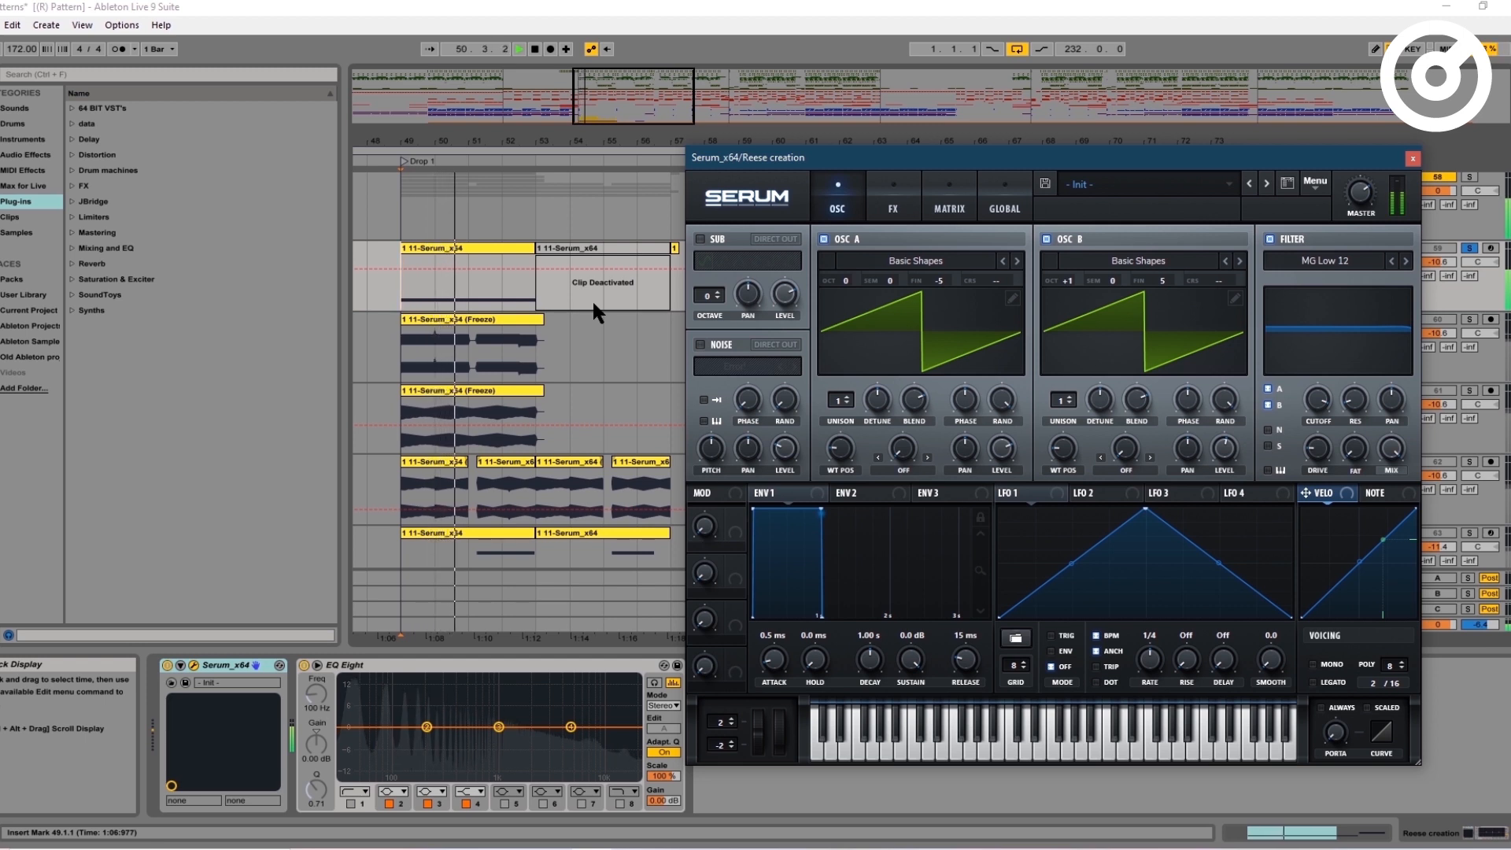
key("space")
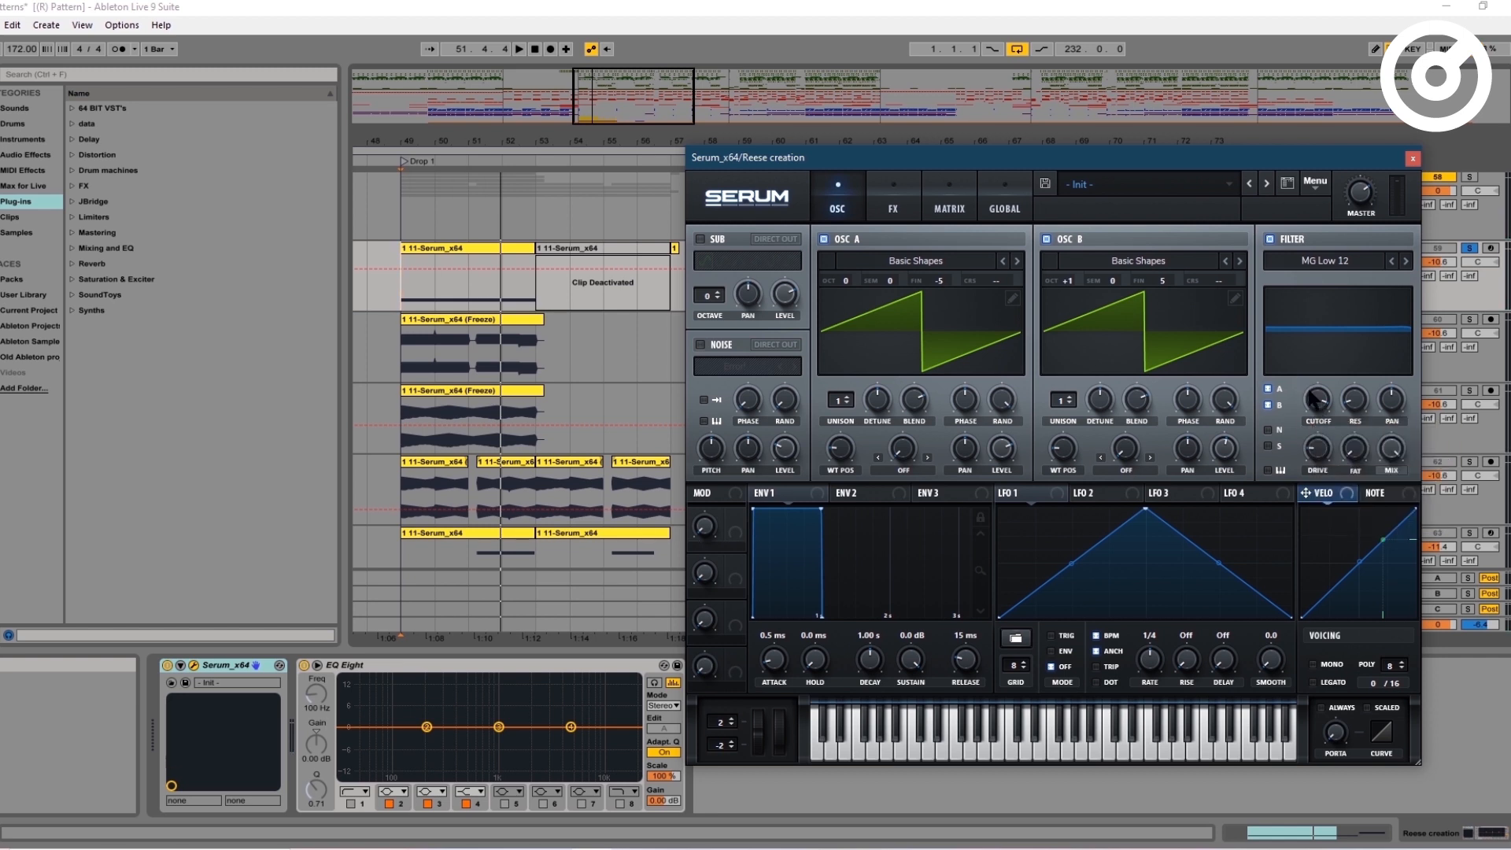
left_click(1413, 158)
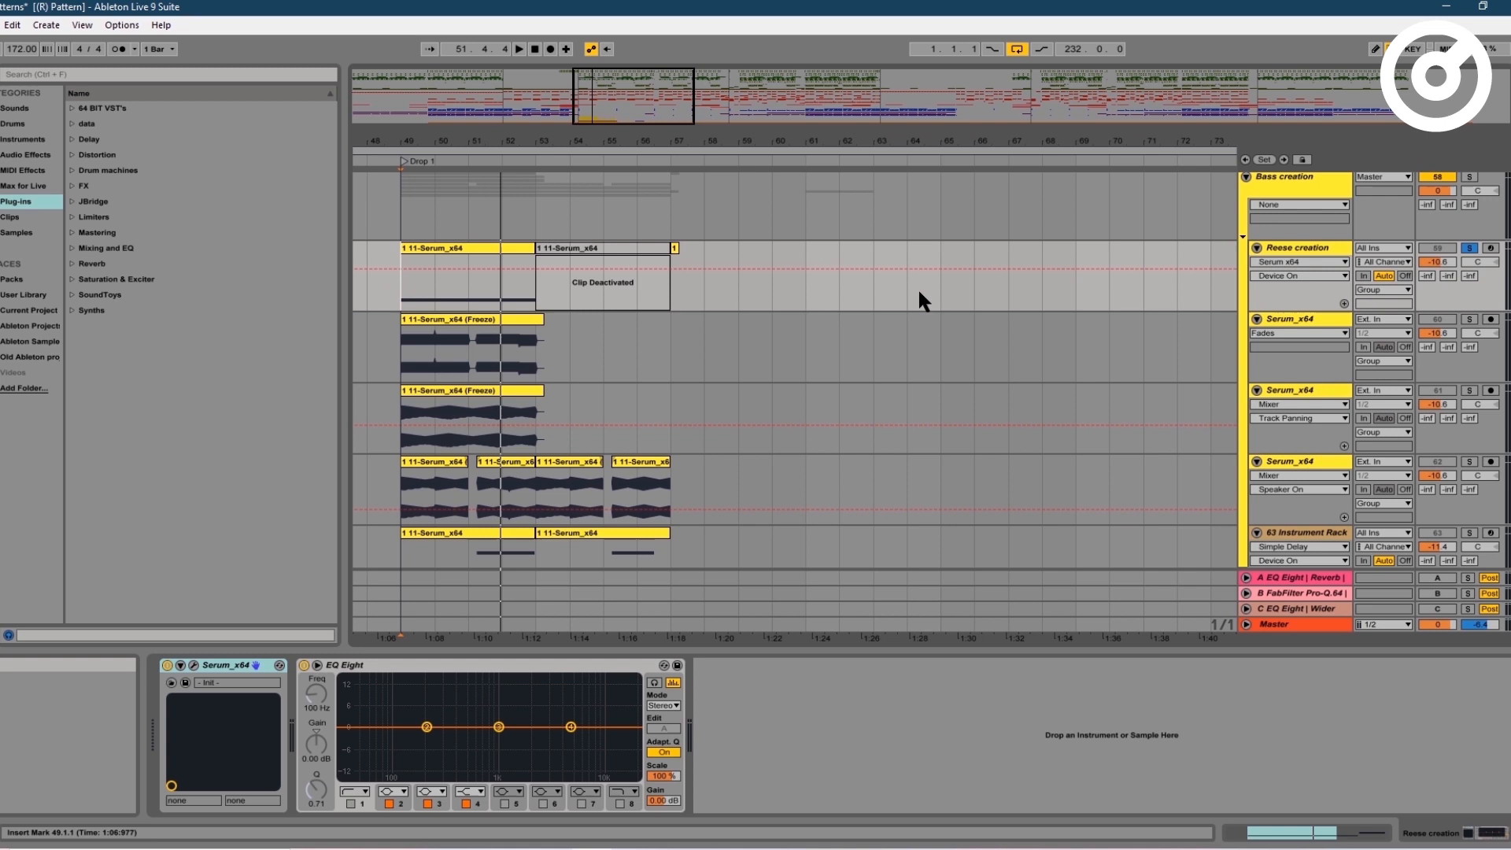
- Solo the Serum_x64 track with Track Panning automation and play its frozen clip from bar 49
left_click(471, 397)
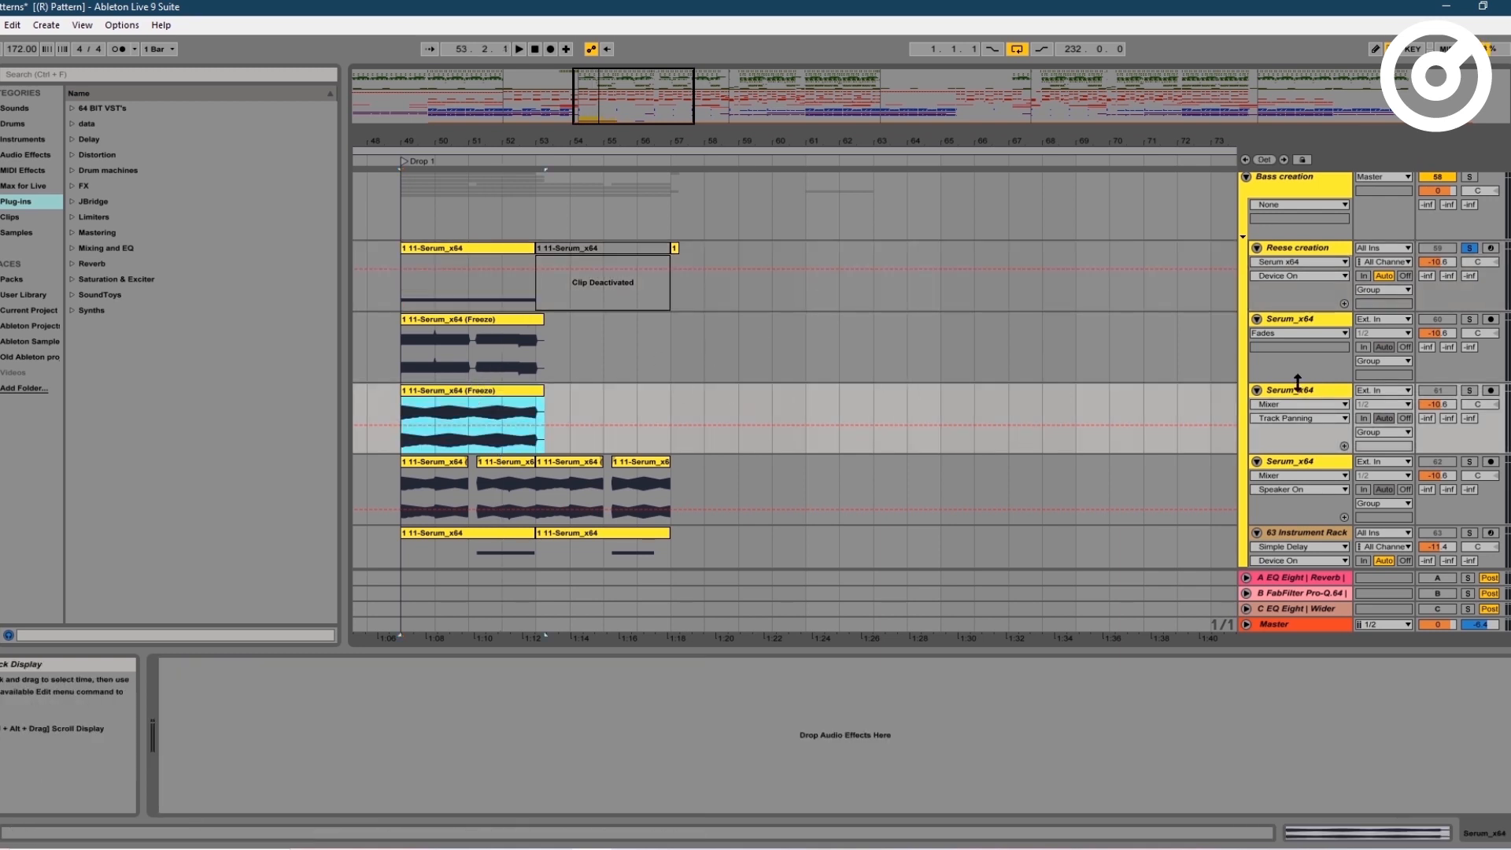
left_click(1474, 391)
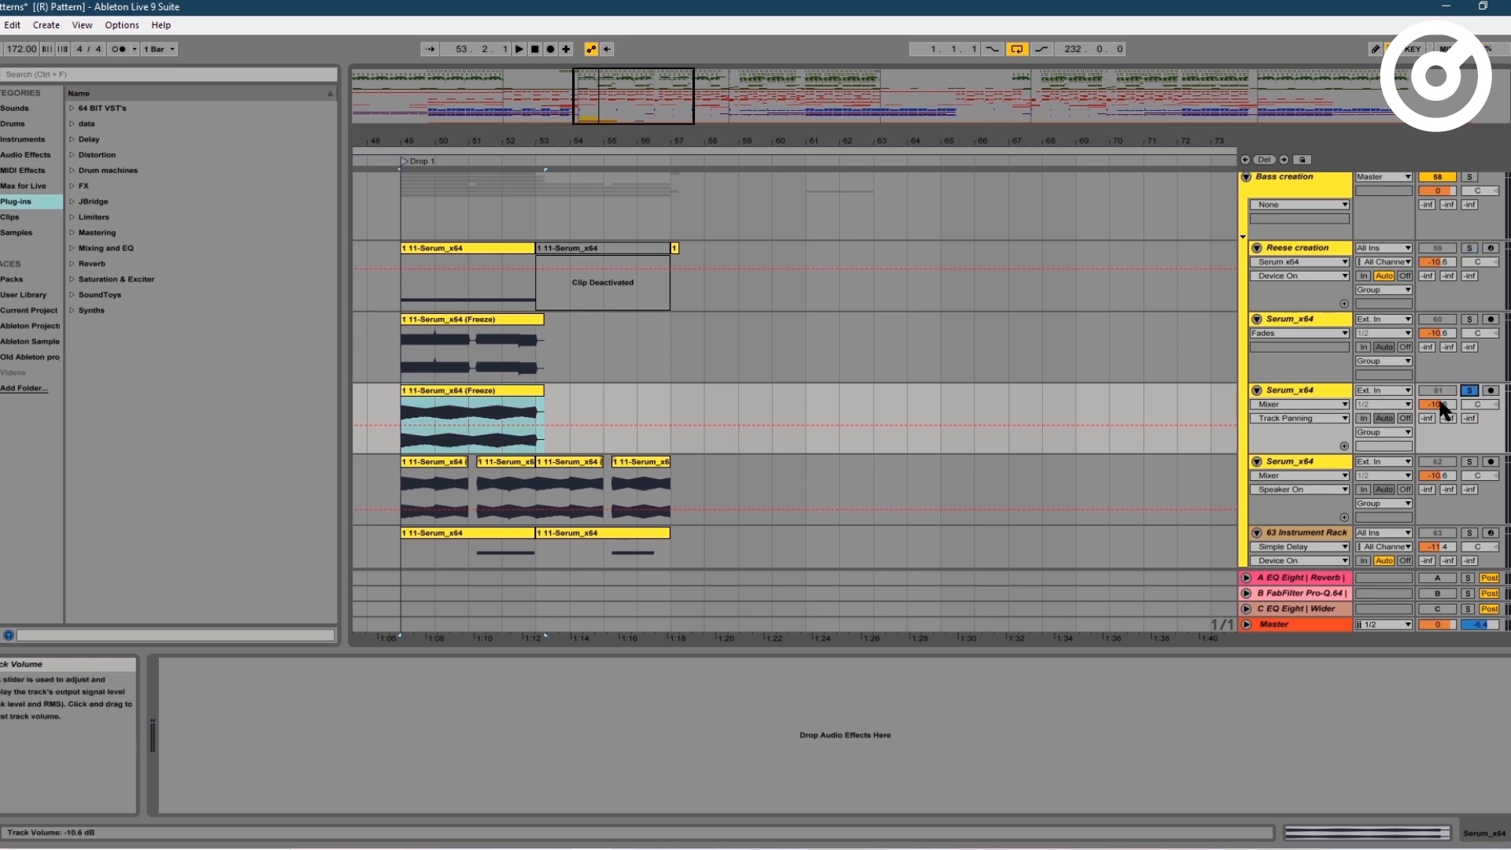
key("space")
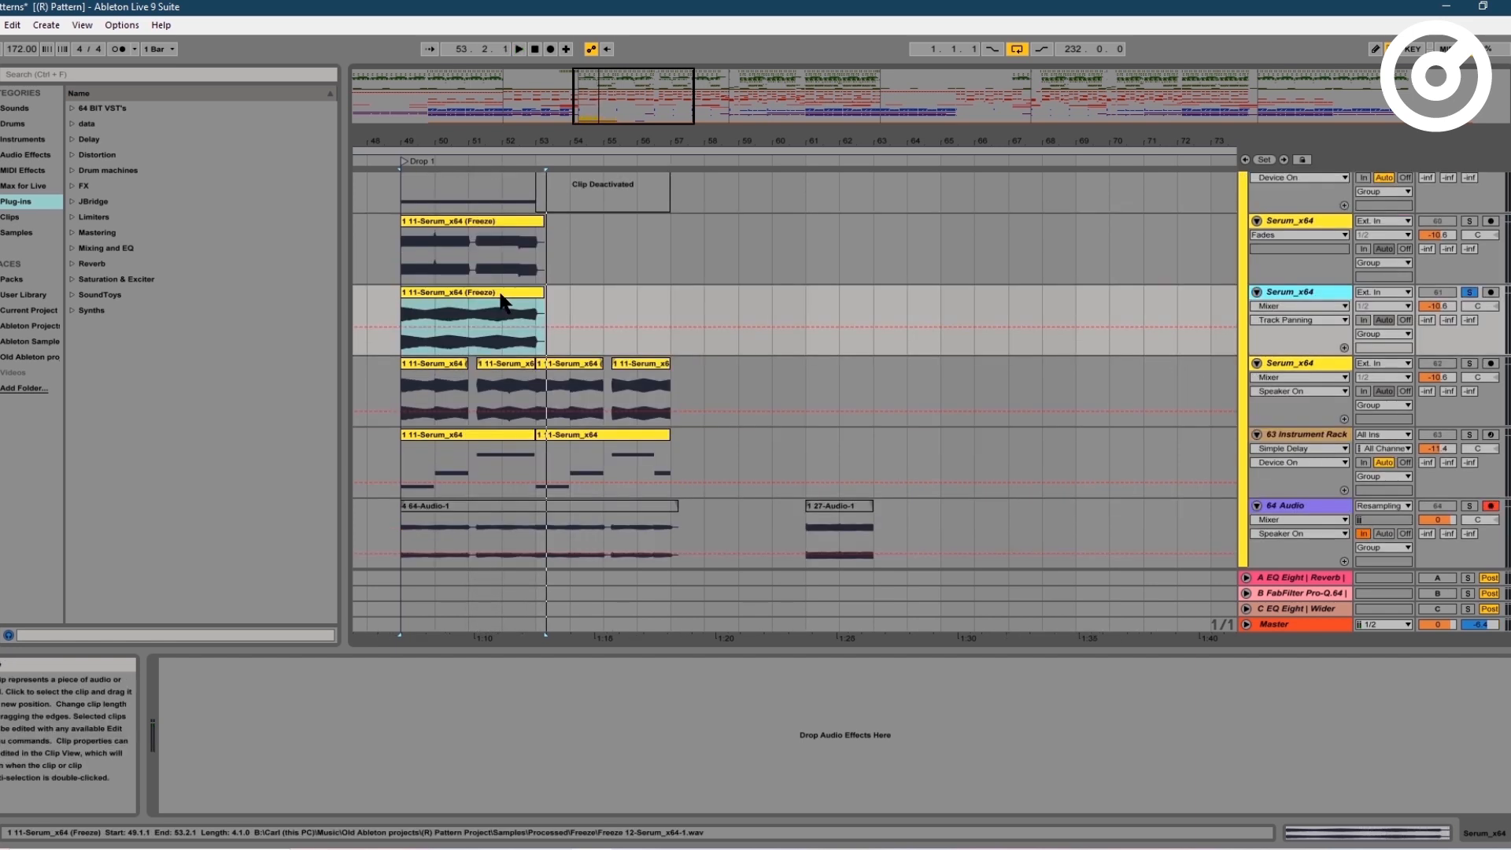
- Isolate the Centre chain of the 63 Instrument Rack by muting LH and RH, and play the soloed track from bar 49
left_click(1295, 434)
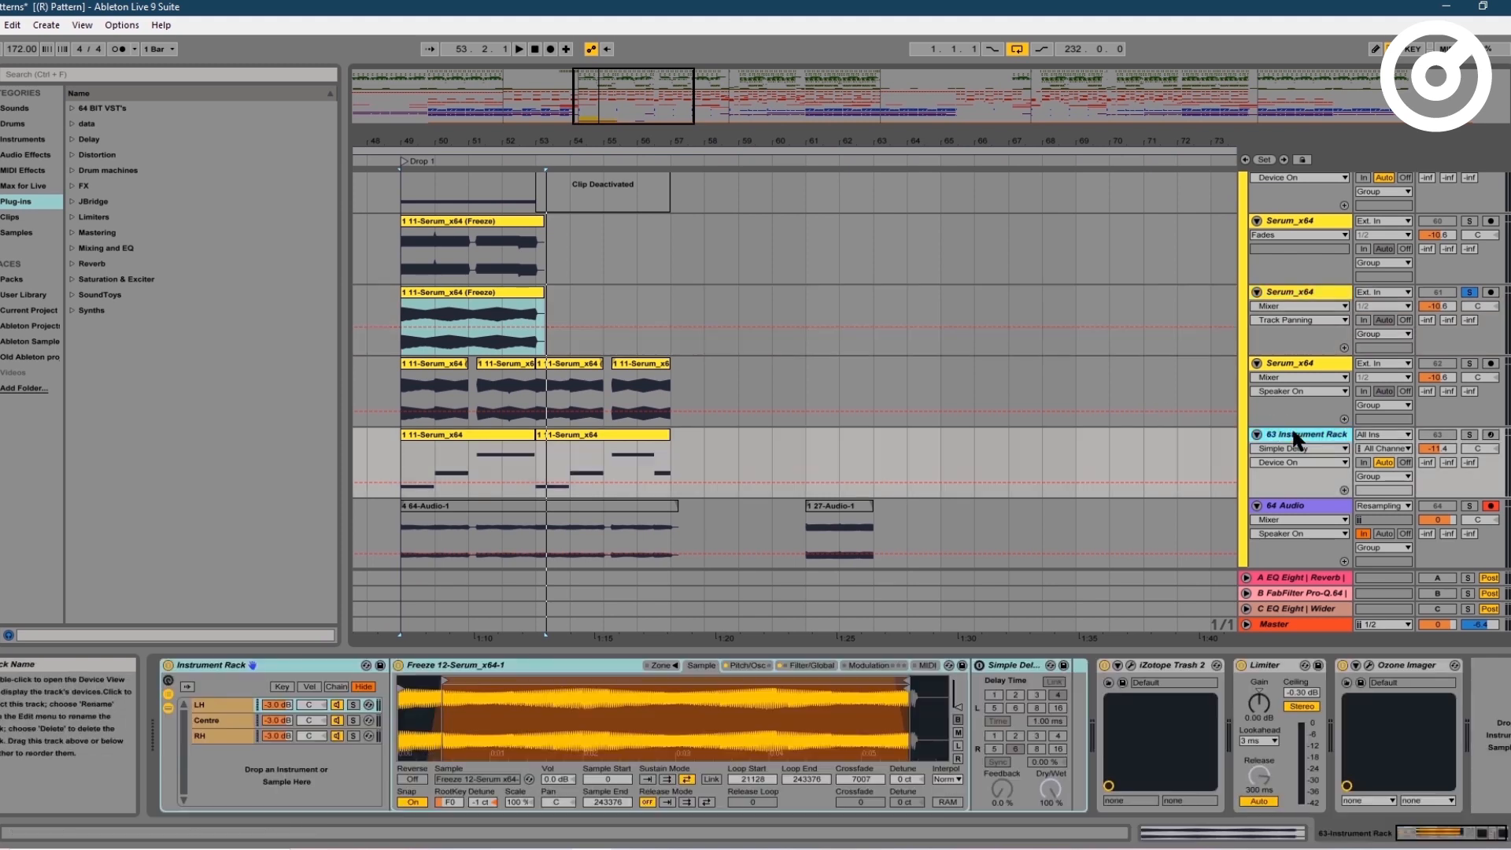
left_click(228, 718)
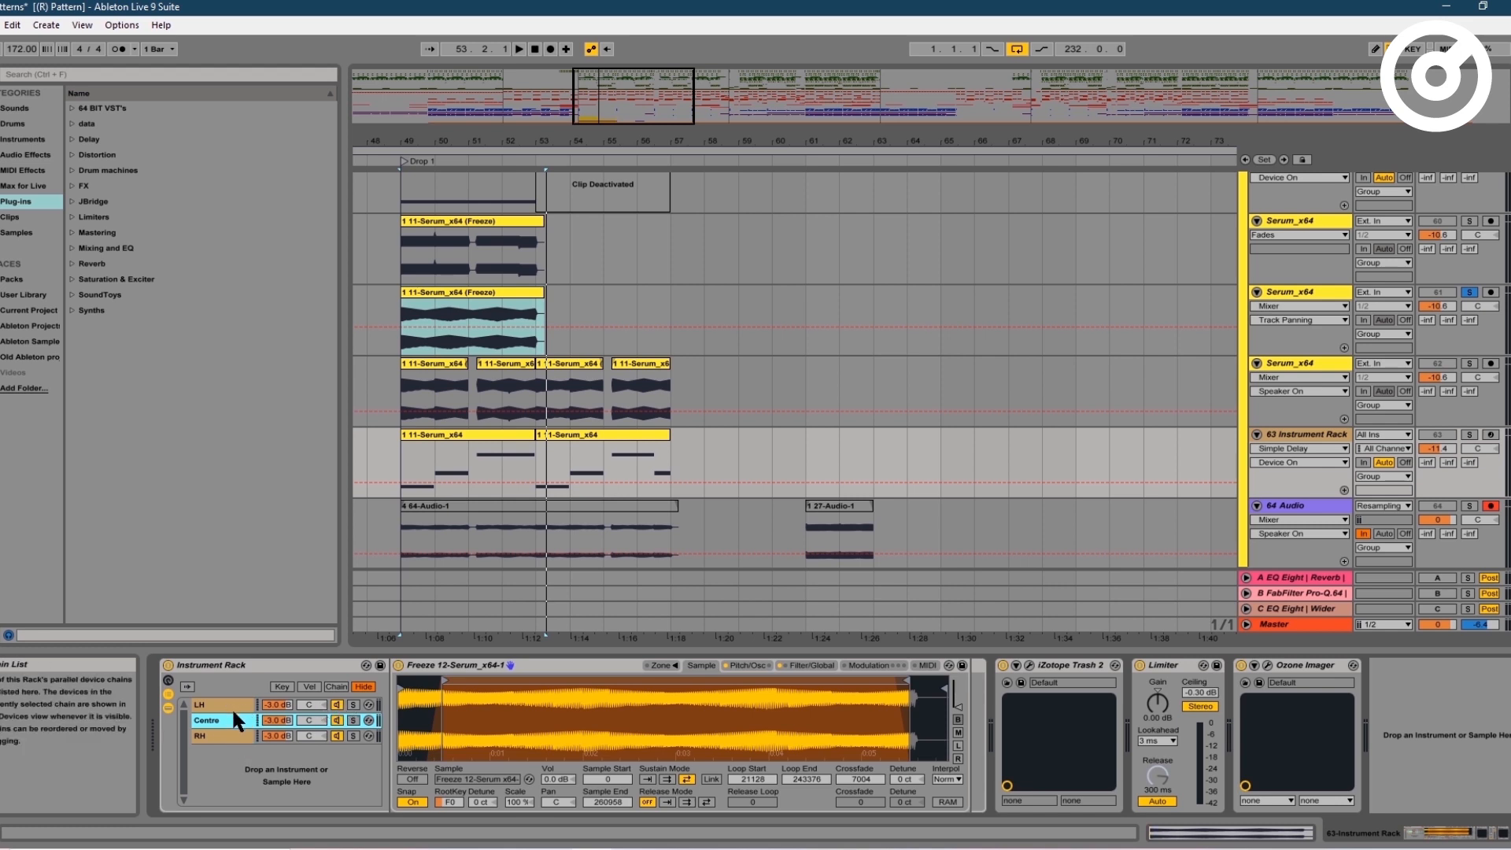
left_click(344, 703)
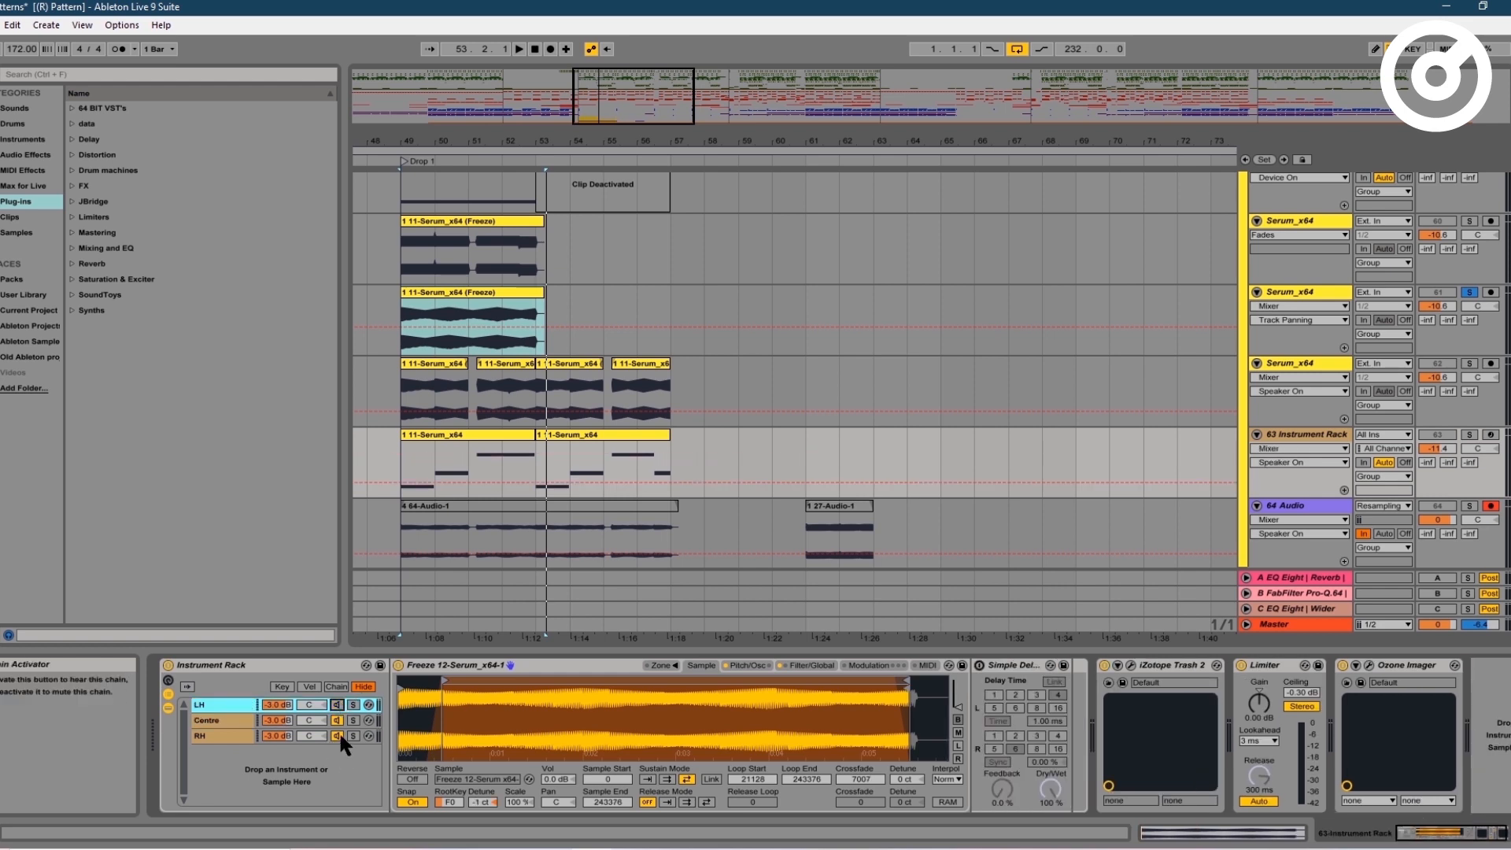
left_click(232, 717)
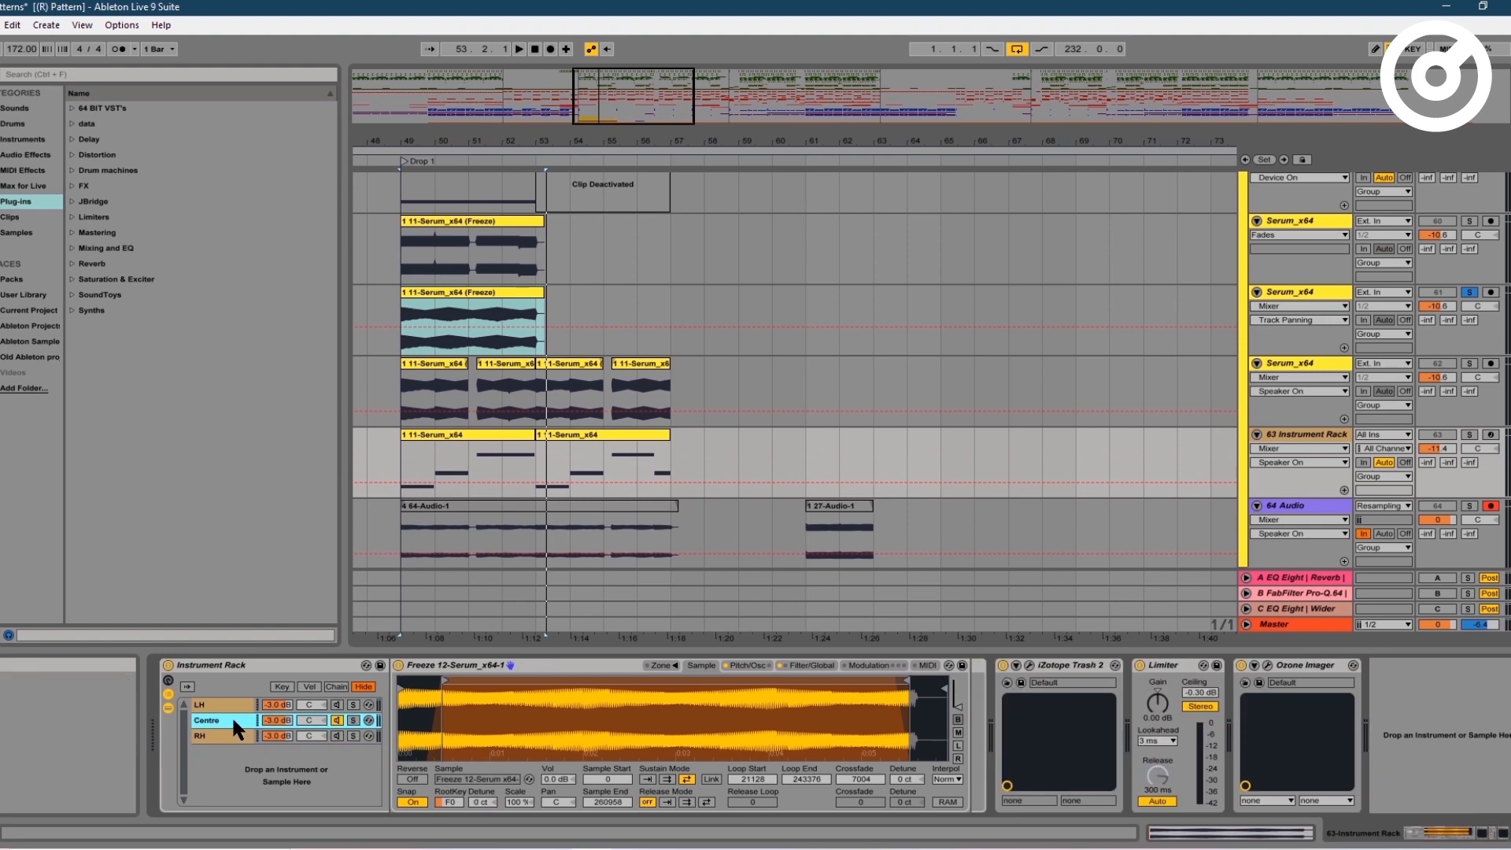
left_click(1468, 434)
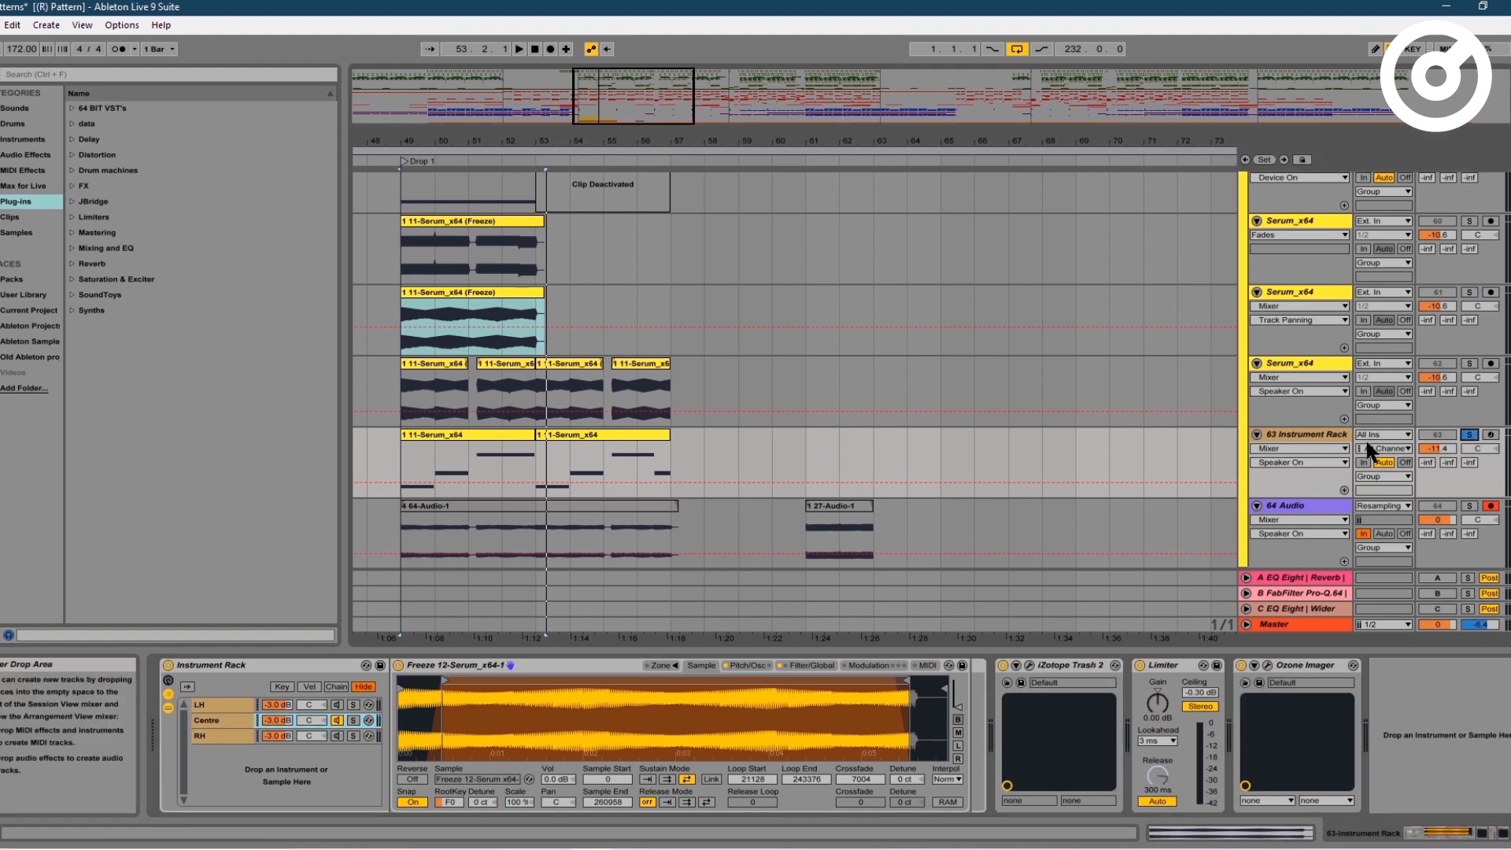
left_click(506, 445)
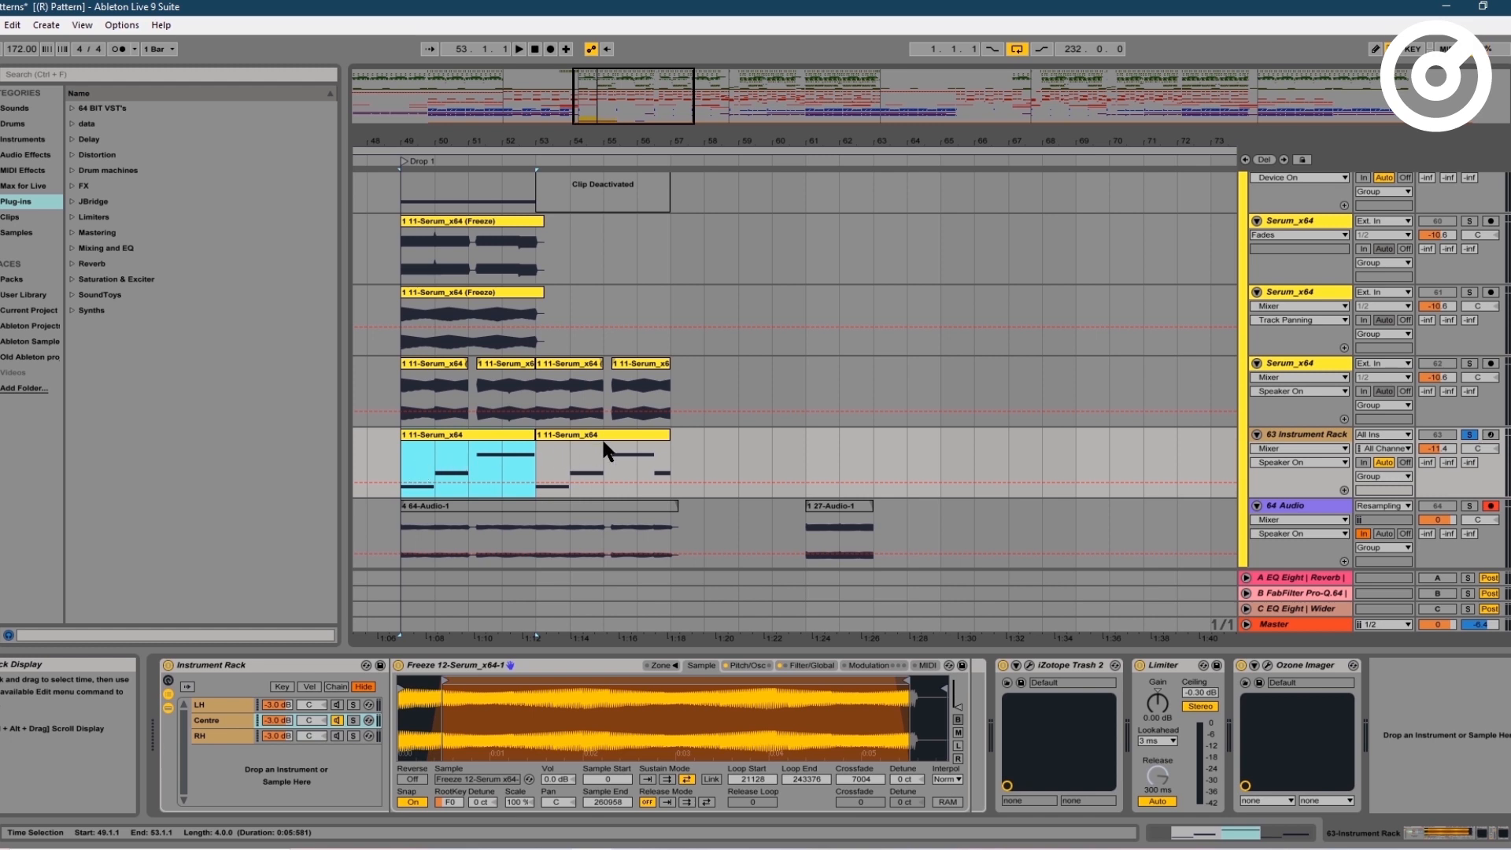
key("space")
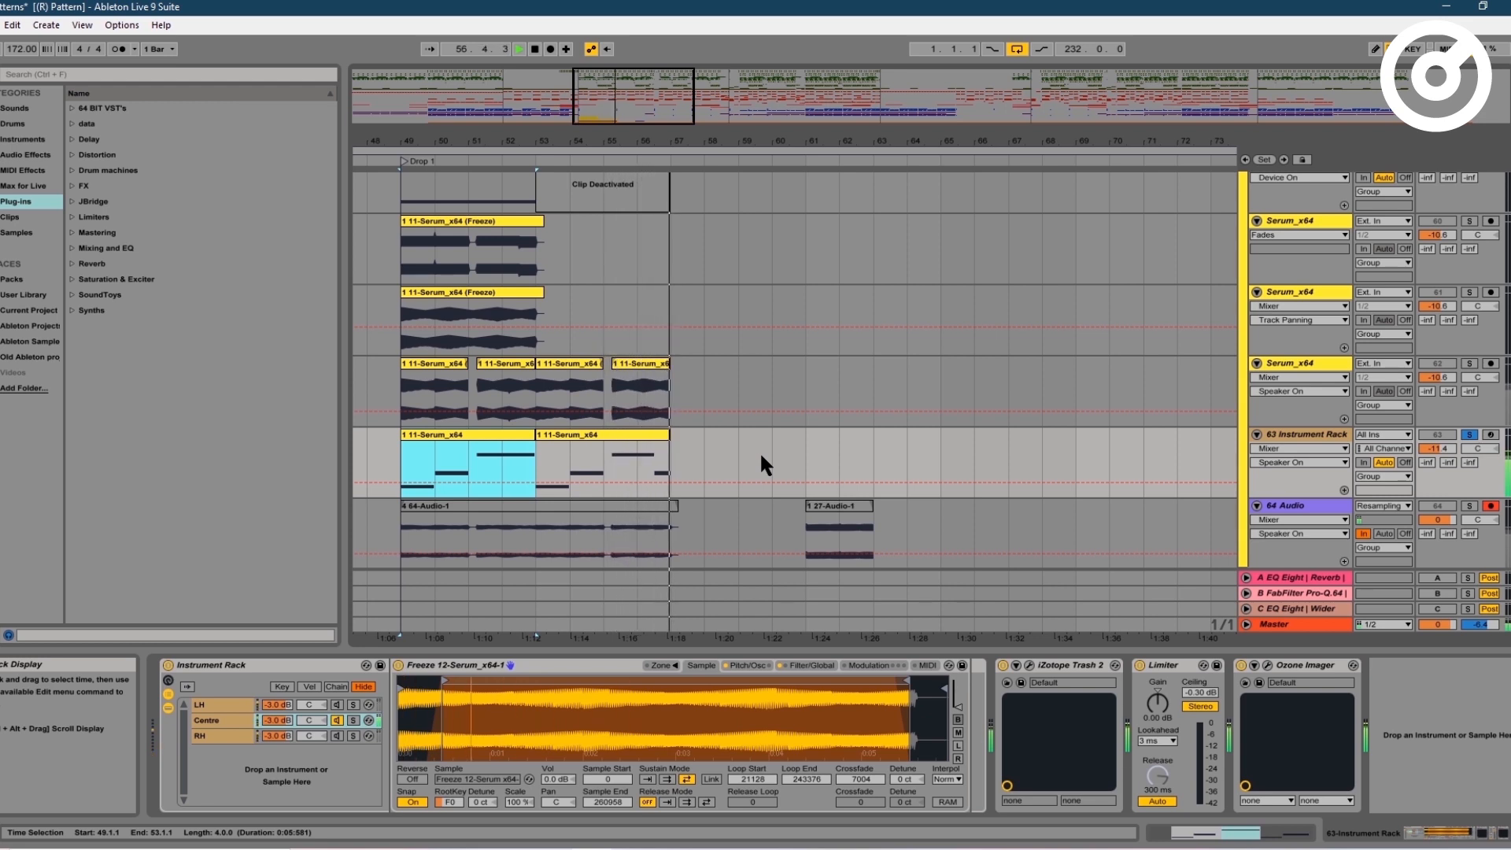
- Compare the sampler detune and Simple Delay settings across the rack's Centre, LH and RH chains
left_click(236, 719)
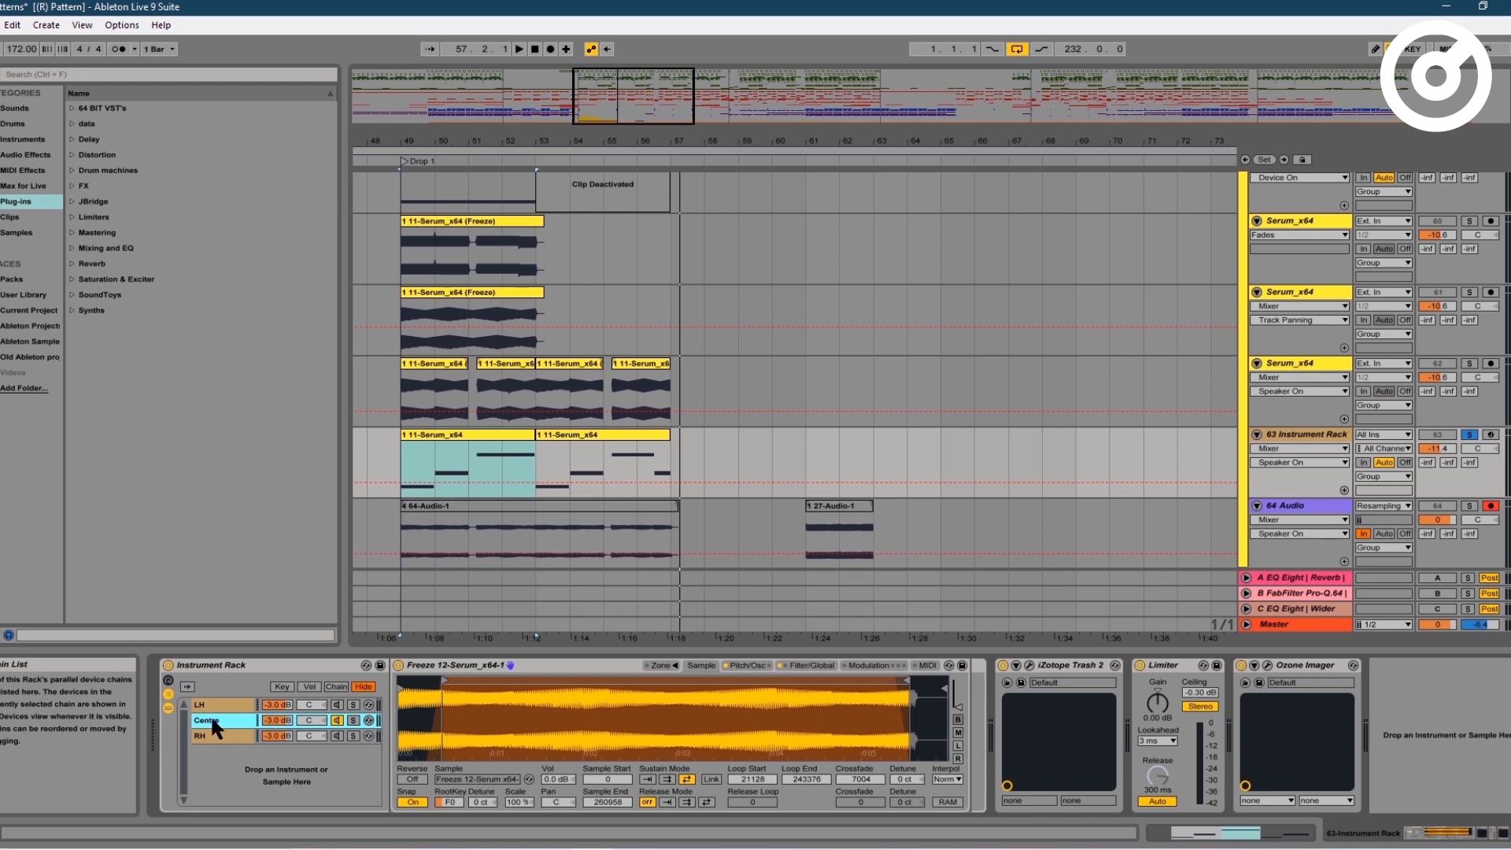
left_click(227, 697)
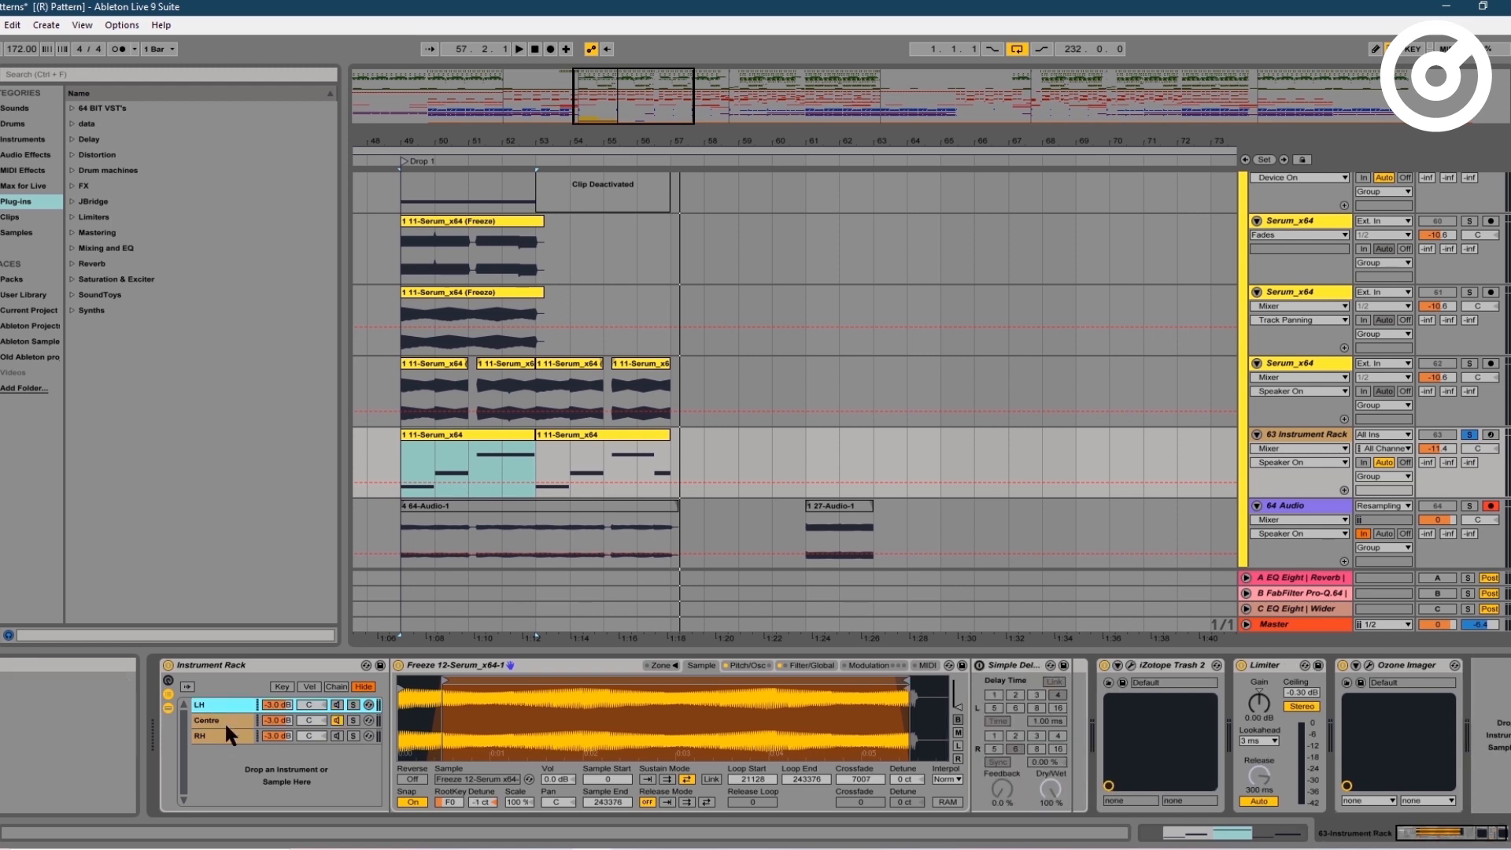
left_click(224, 731)
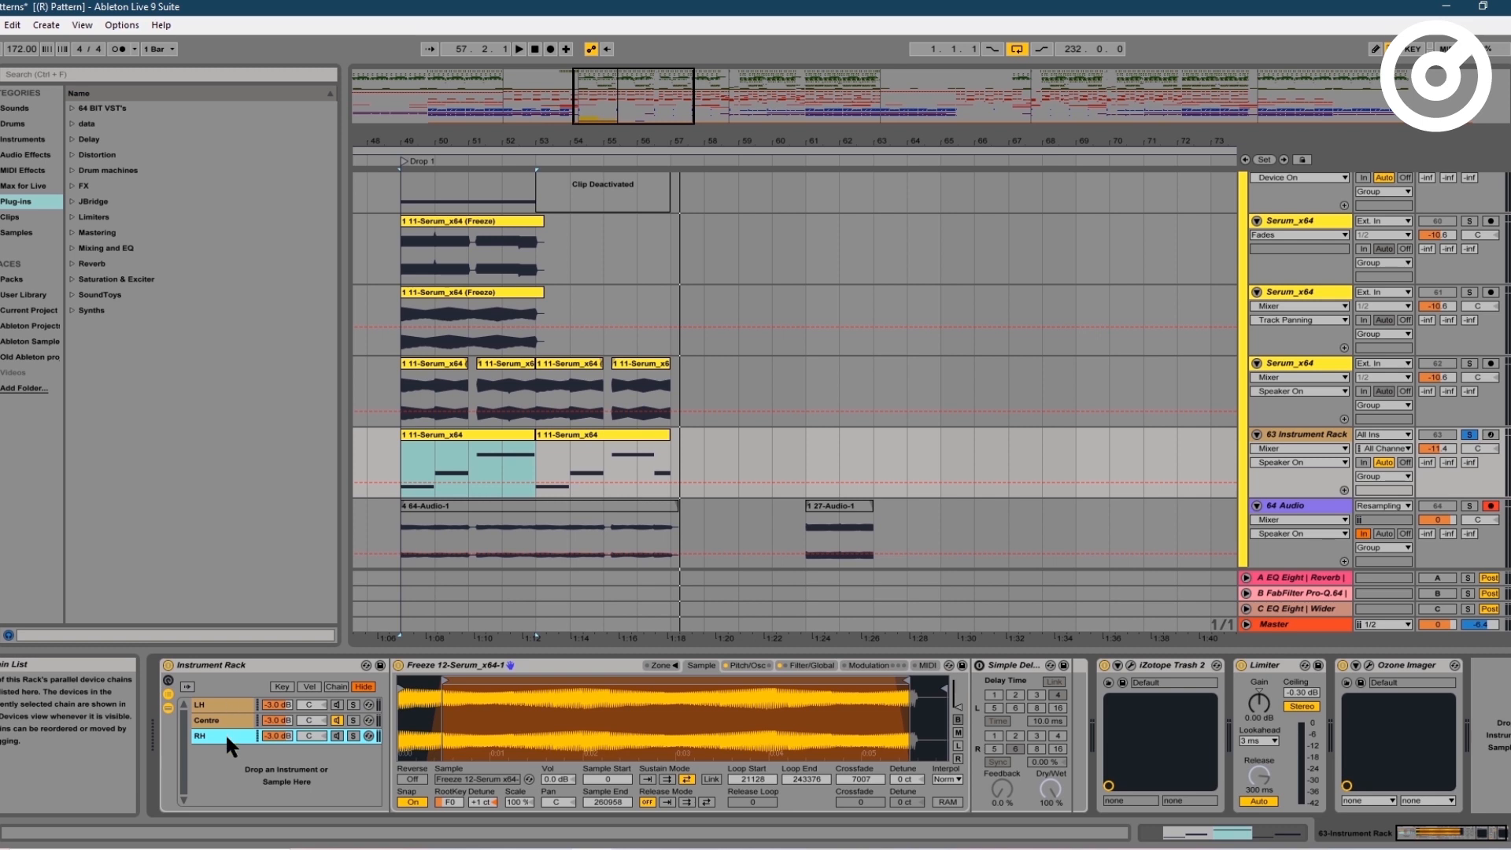
left_click(224, 718)
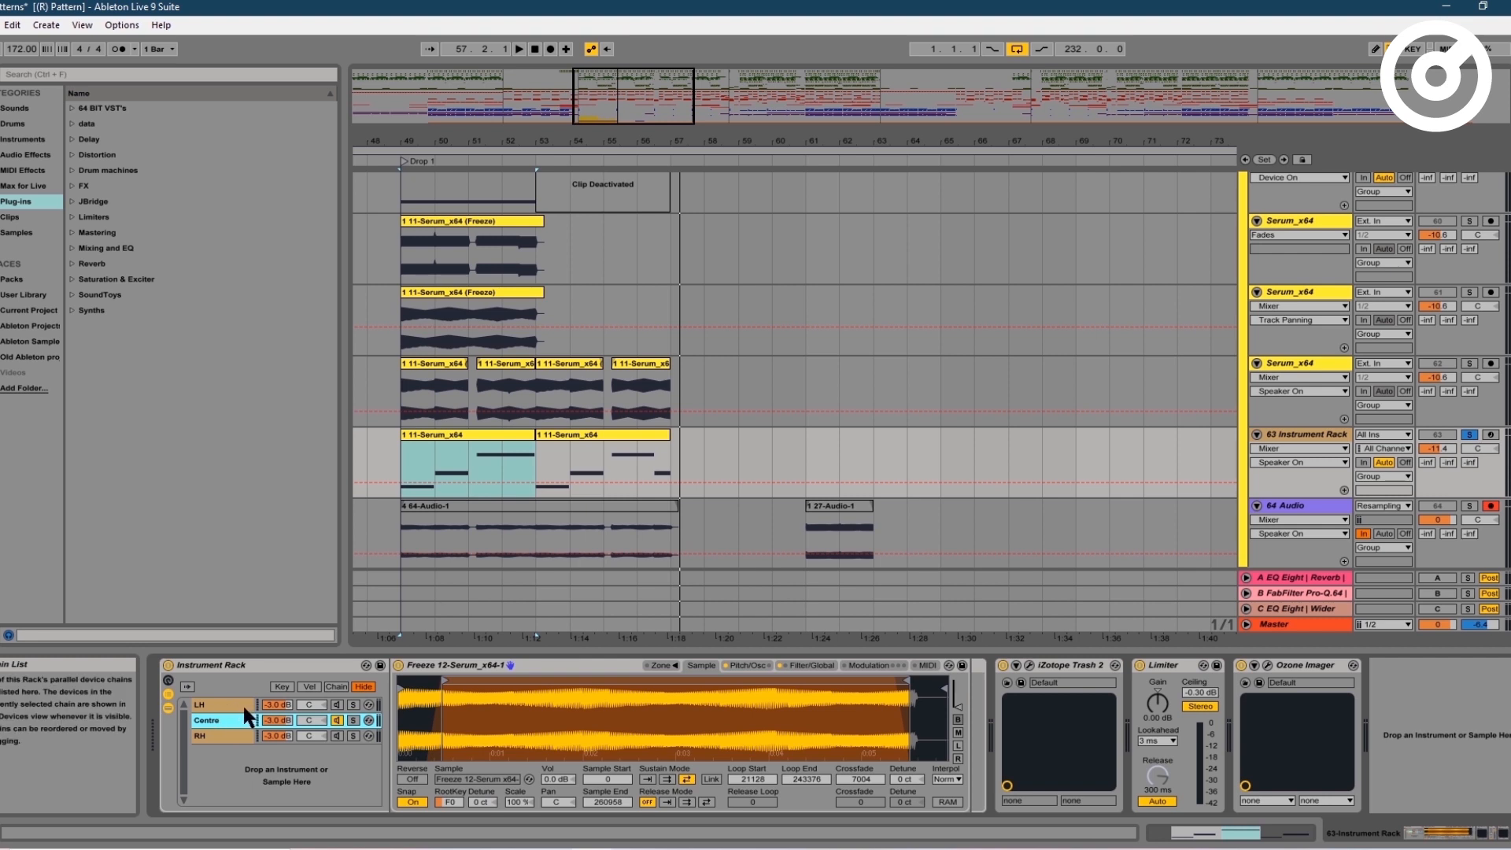
left_click(228, 704)
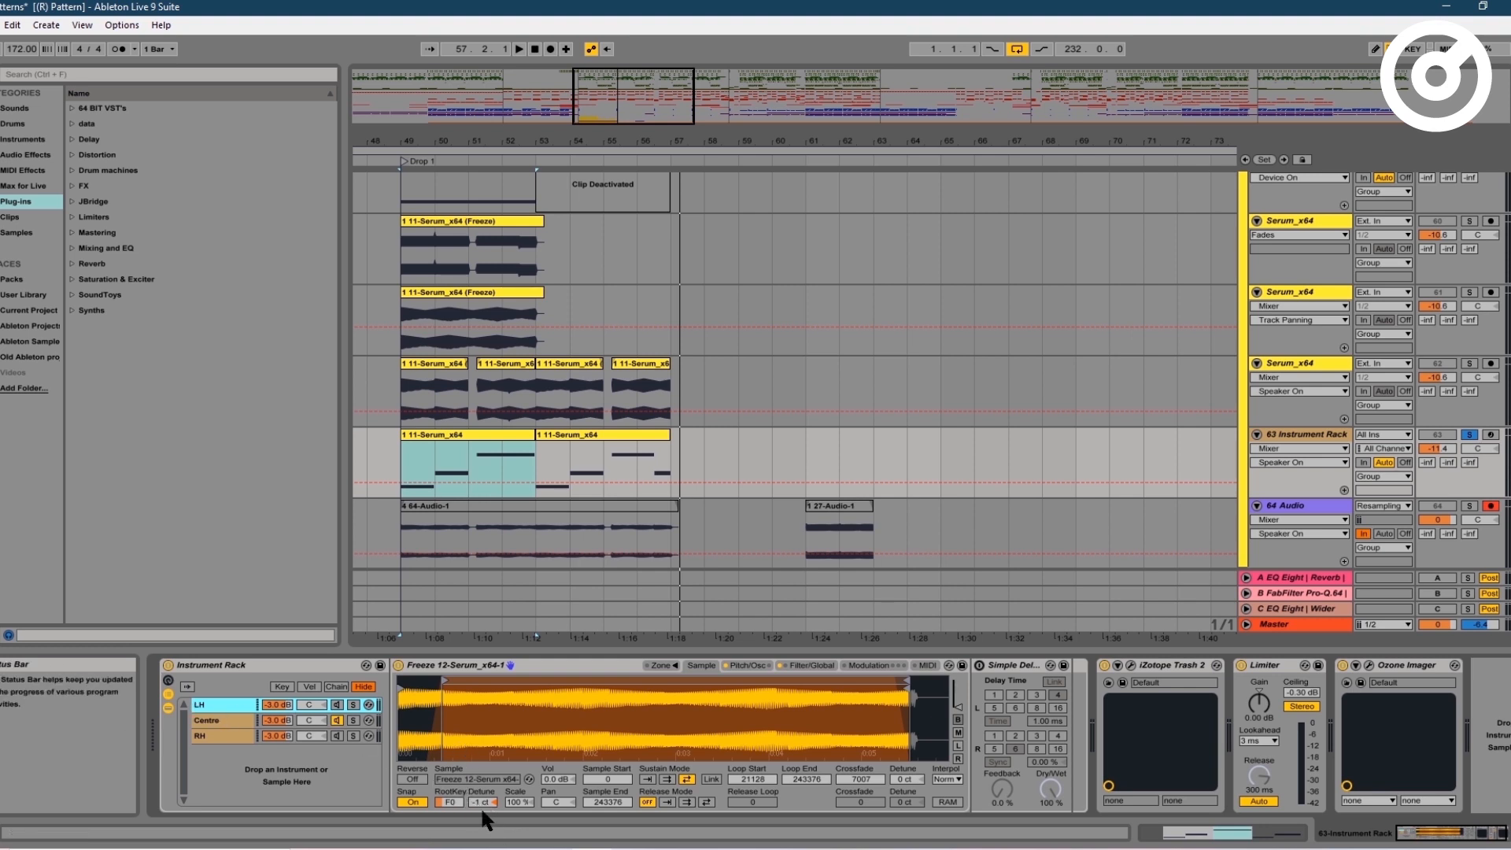
left_click(215, 735)
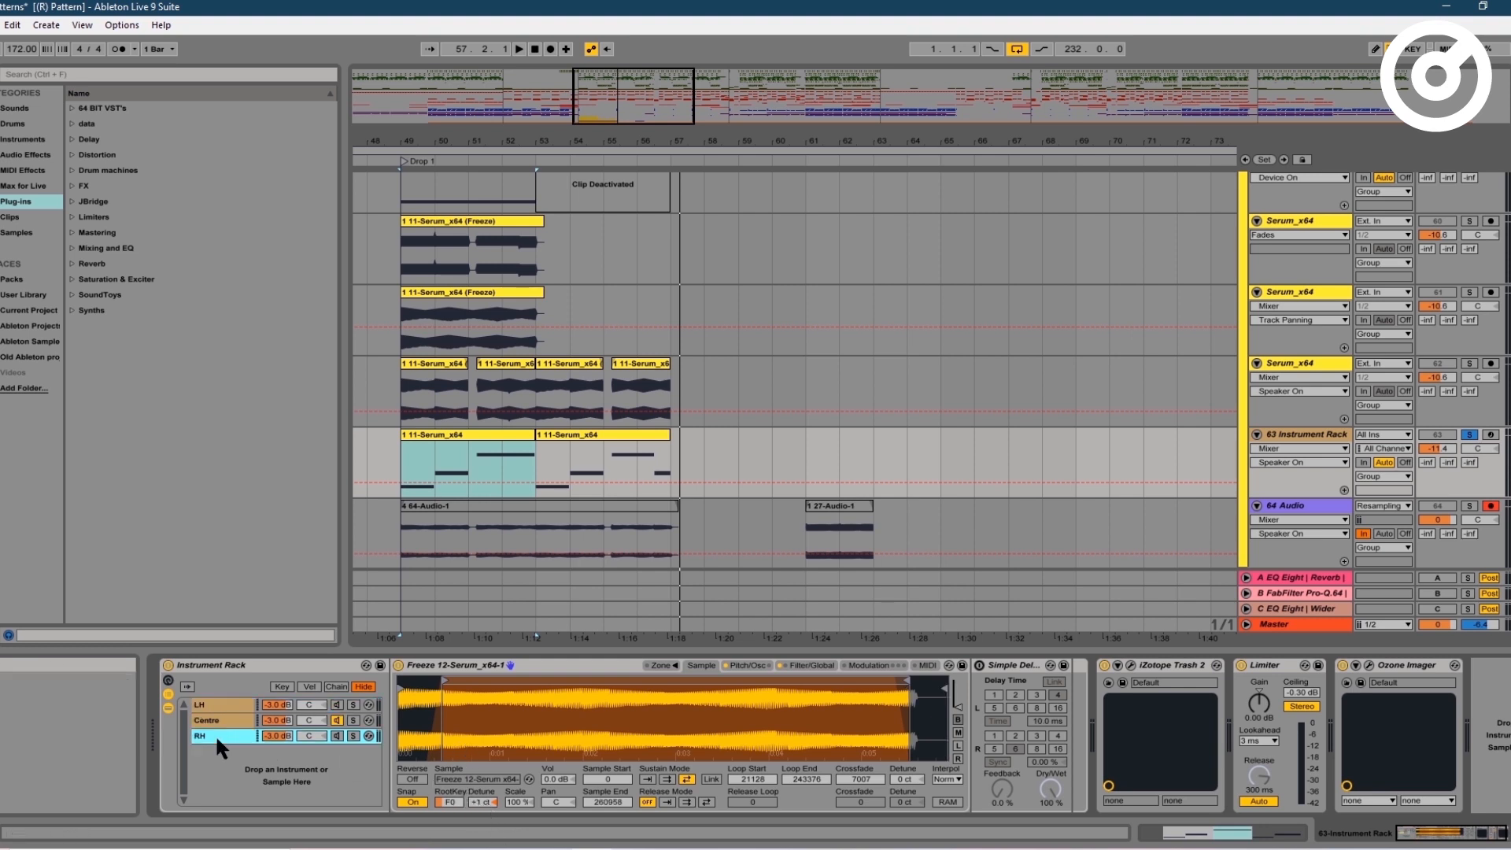
- Reactivate the rack's RH and LH chains, audition all three chains together and review the LH and RH devices
left_click(336, 735)
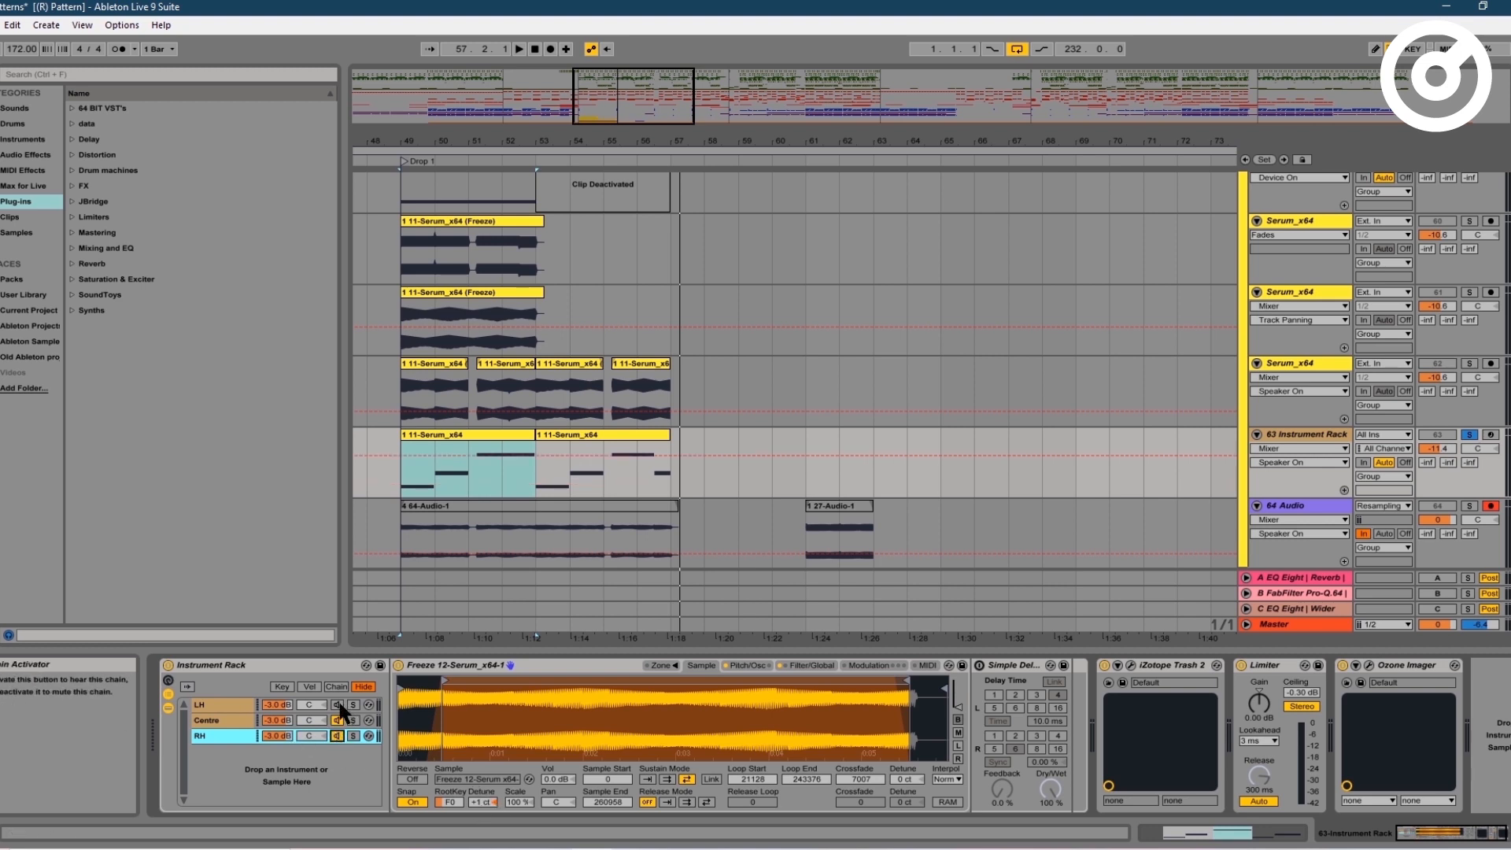
left_click(337, 706)
left_click(225, 719)
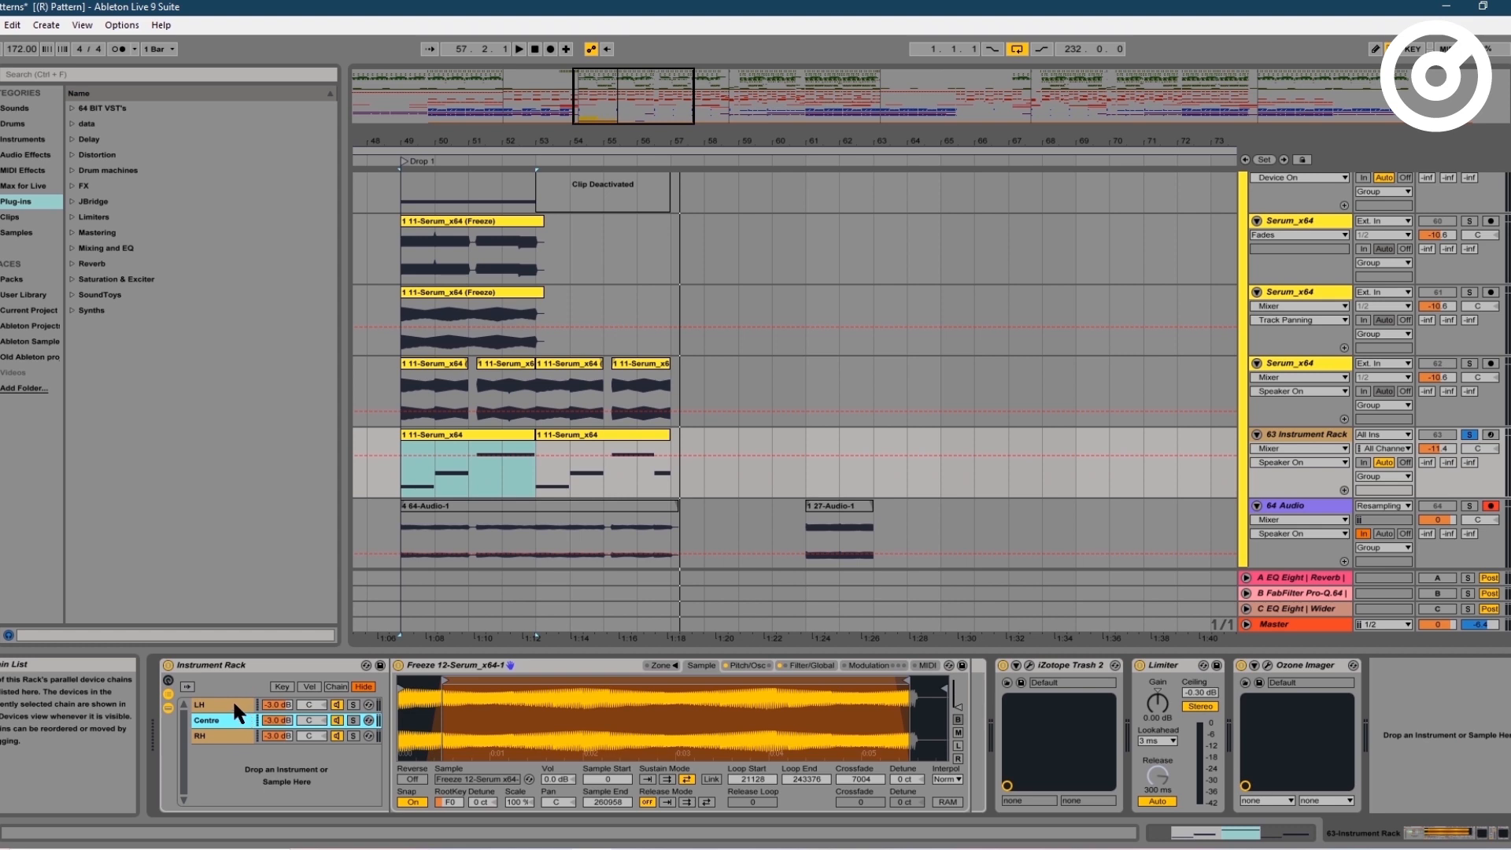
key("space")
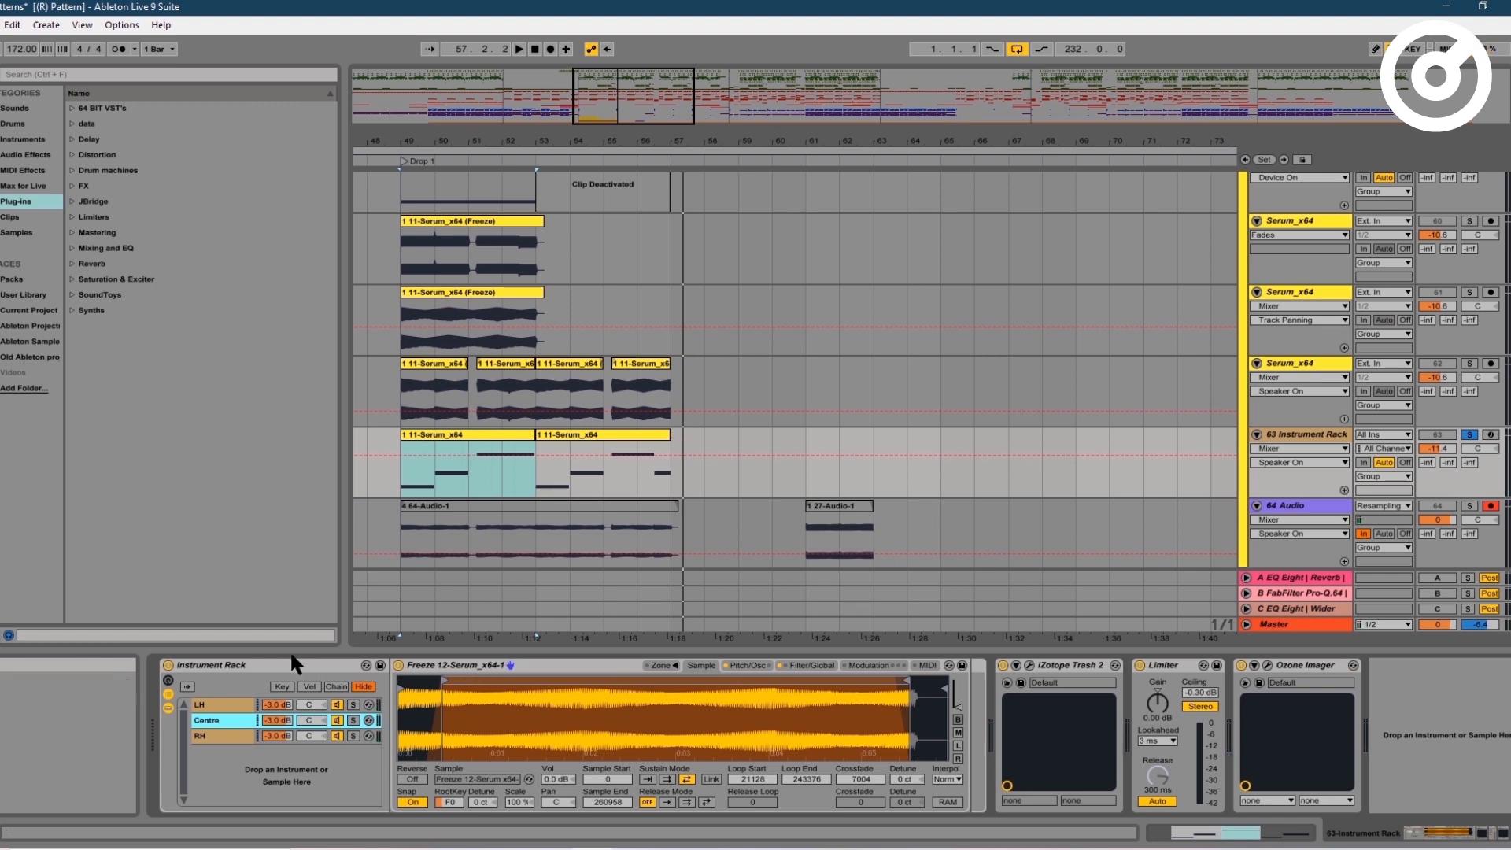
left_click(225, 703)
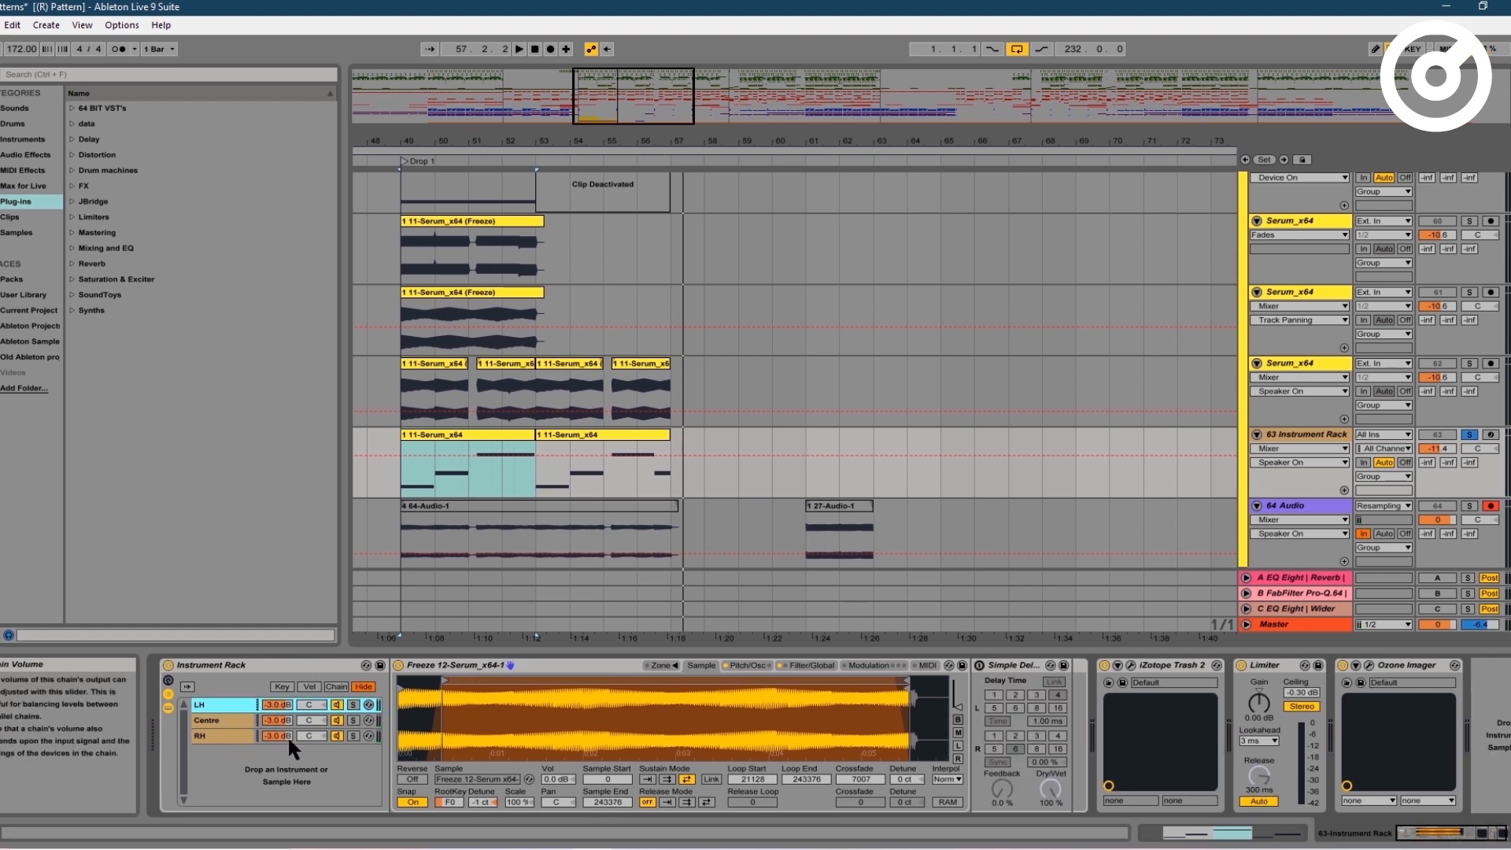
left_click(225, 734)
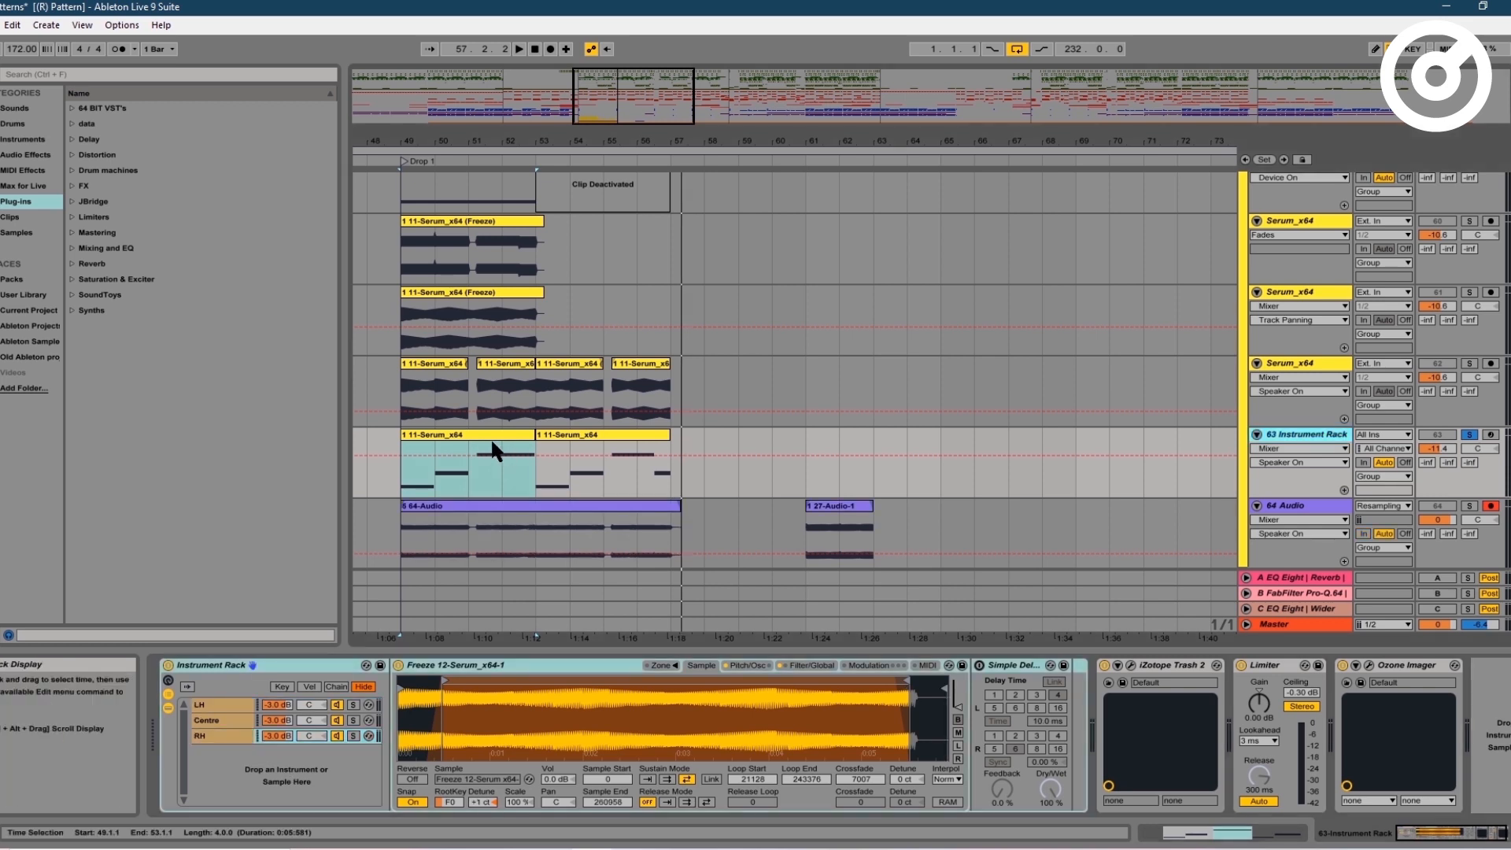
- Solo the 64 Audio track and play its resampled 64-Audio clip from bar 49
left_click(498, 517)
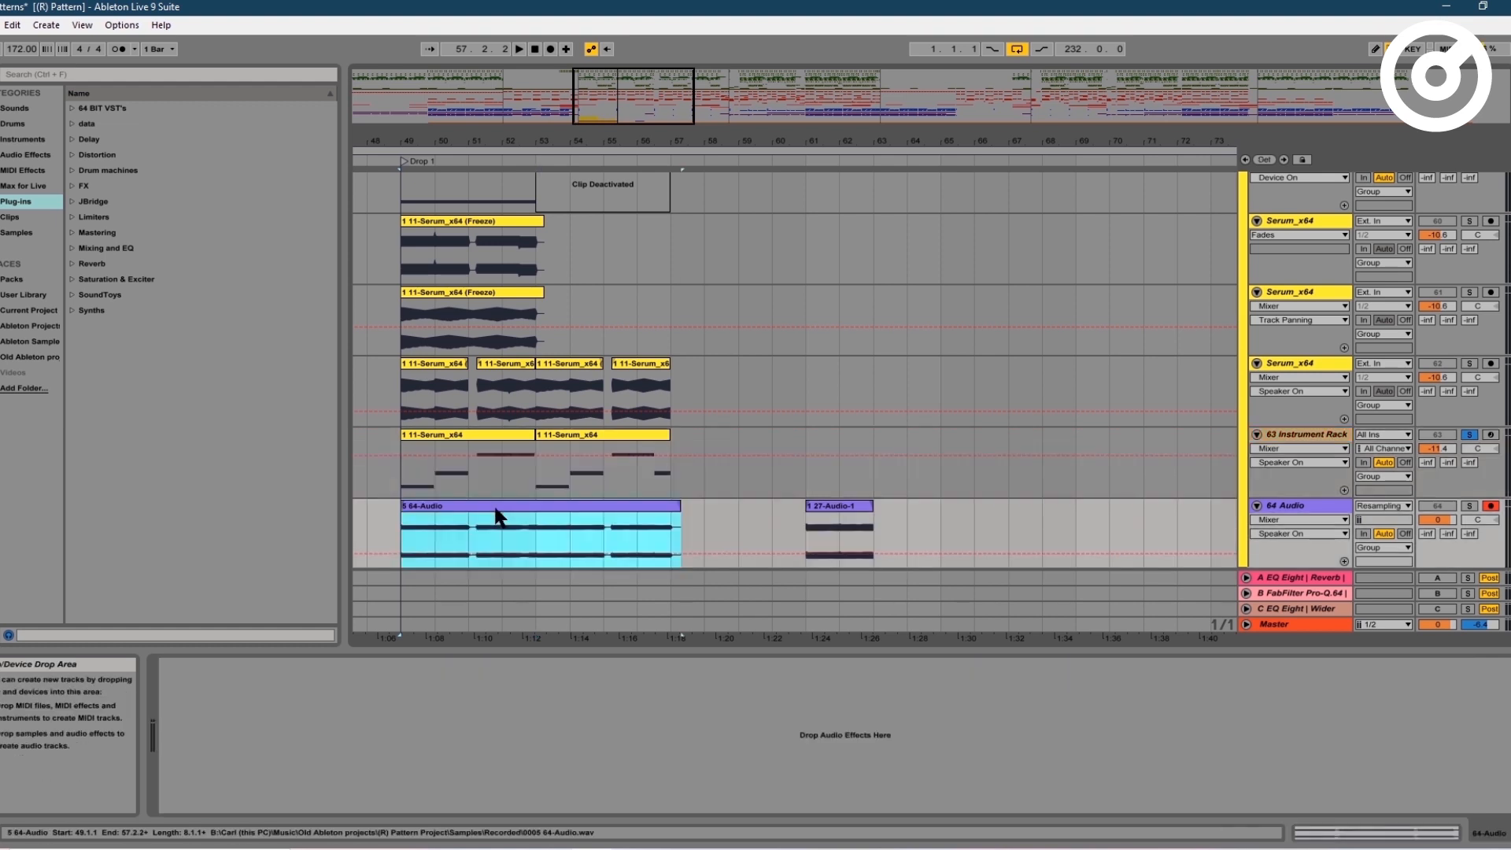
left_click(1468, 506)
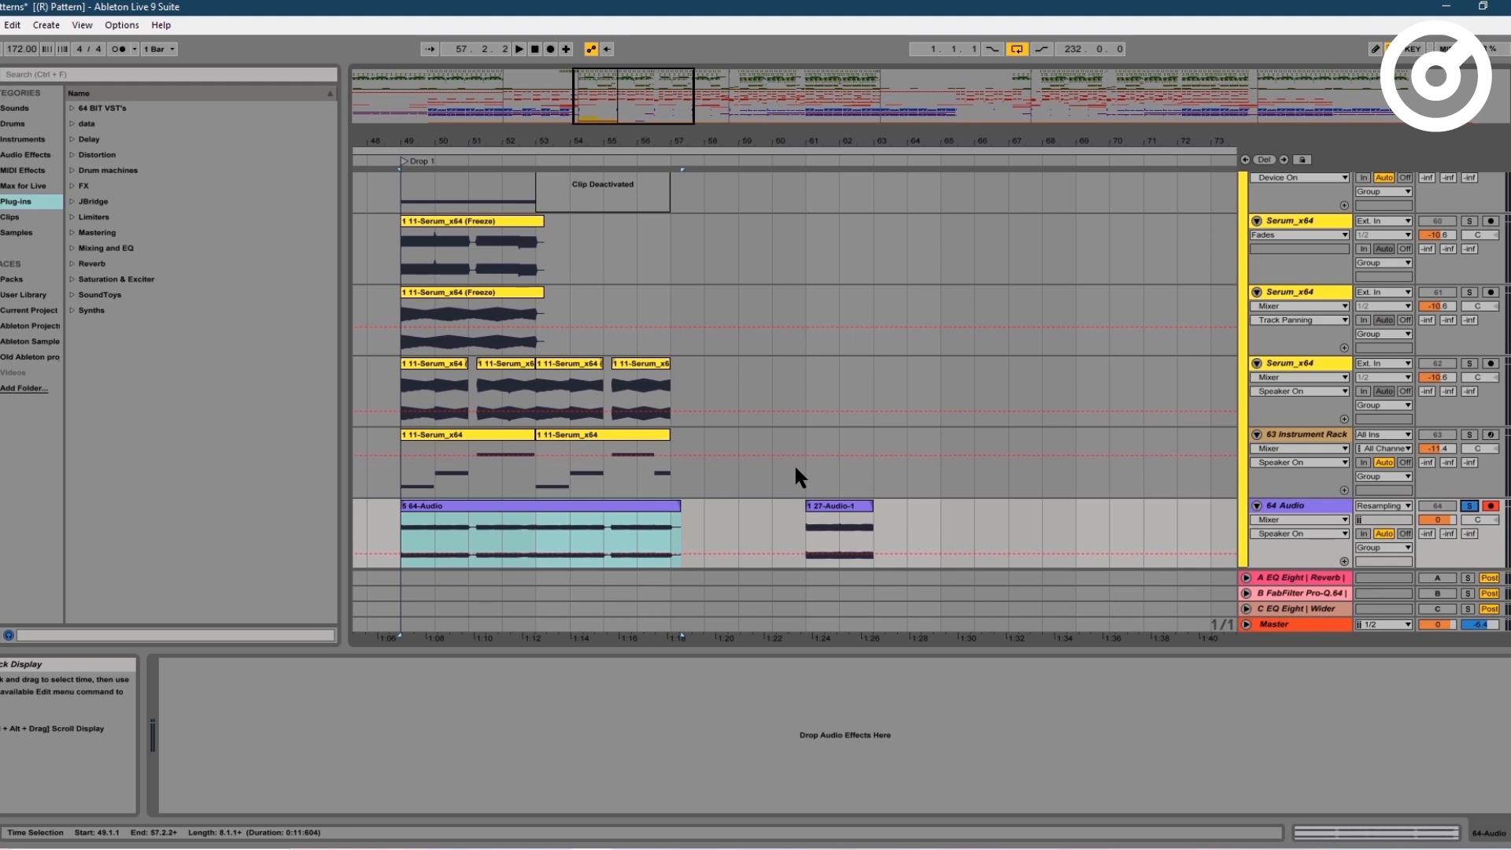
key("space")
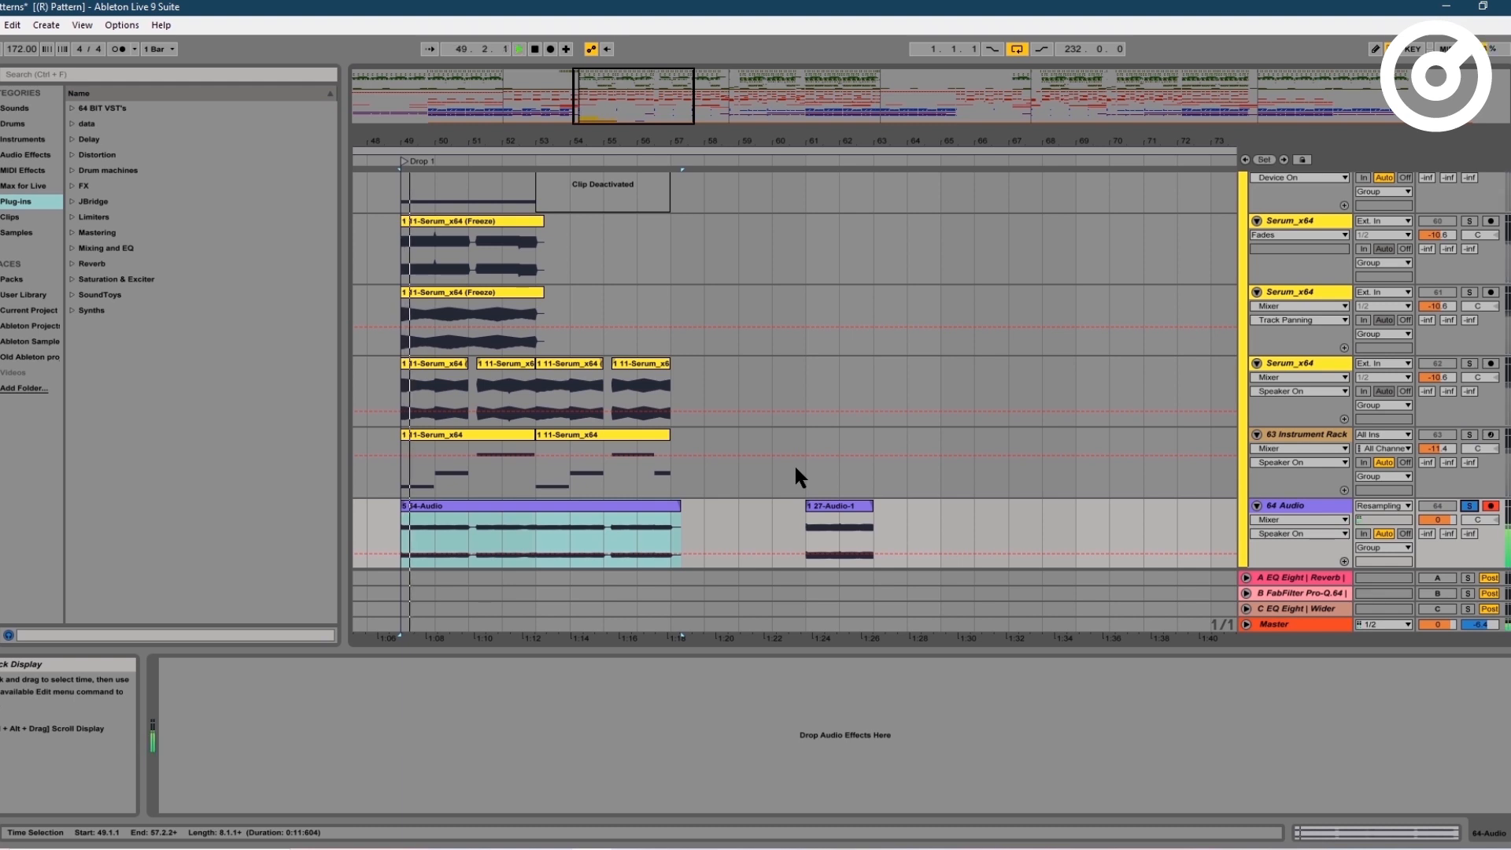